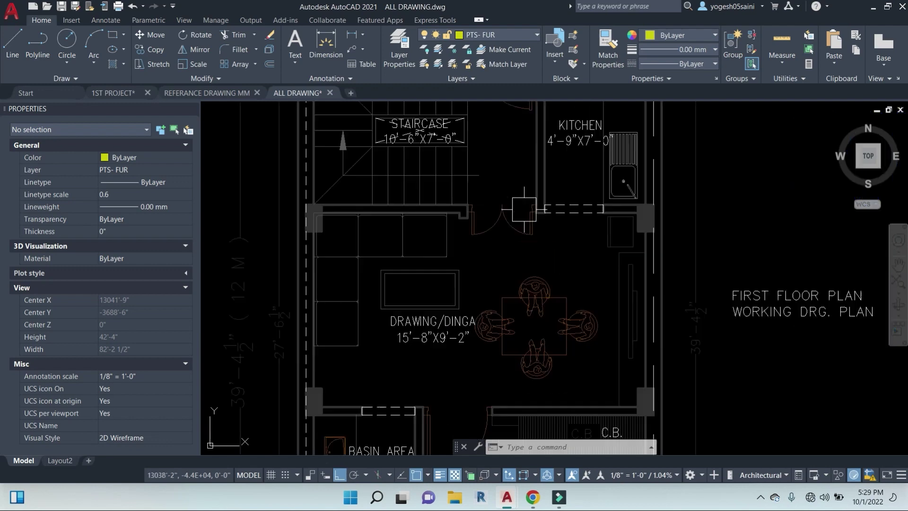
- Review the first floor working plan, the second floor door-window schedule and the second floor door-beam plan
{"action": "scroll", "coordinate": [531, 281], "scroll_direction": "down", "scroll_amount": 3}
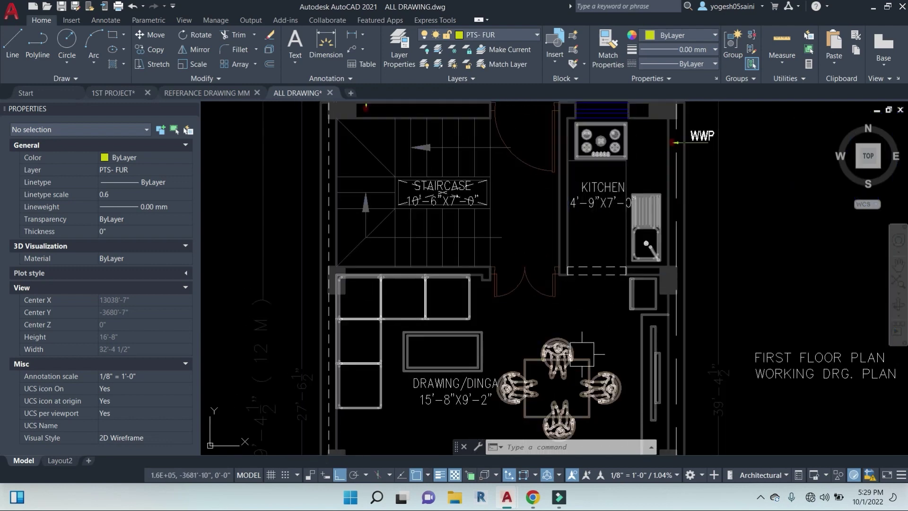
{"action": "middle_click_drag", "start_coordinate": [554, 307], "coordinate": [545, 232]}
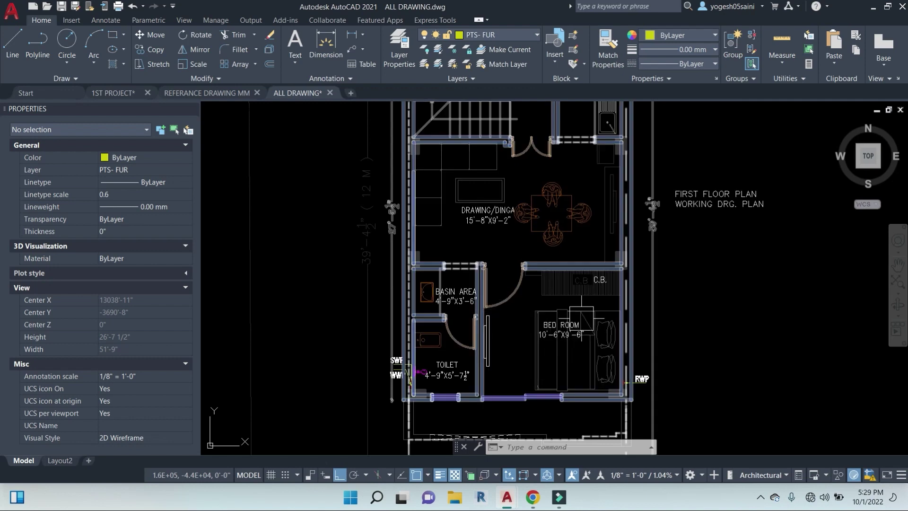
{"action": "scroll", "coordinate": [580, 321], "scroll_direction": "down", "scroll_amount": 2}
{"action": "middle_click_drag", "start_coordinate": [668, 347], "coordinate": [431, 351]}
{"action": "middle_click_drag", "start_coordinate": [608, 375], "coordinate": [483, 381]}
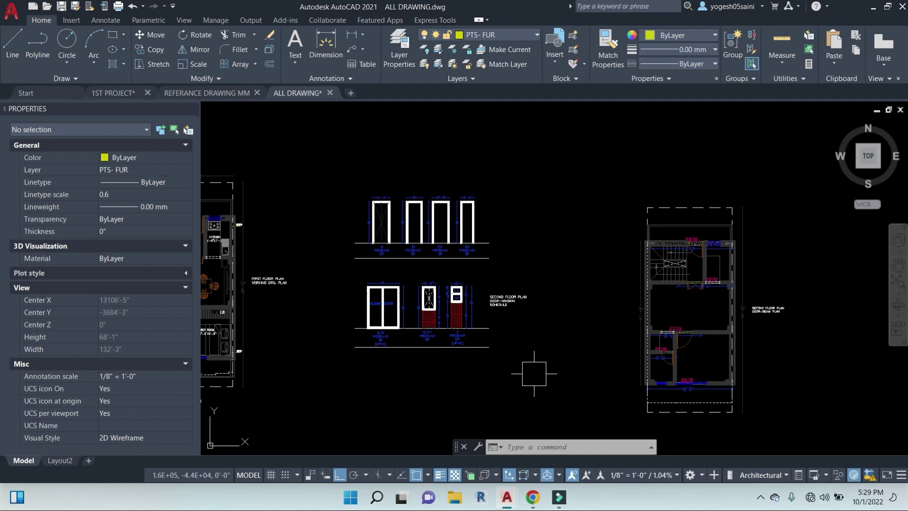
{"action": "middle_click_drag", "start_coordinate": [534, 372], "coordinate": [468, 367]}
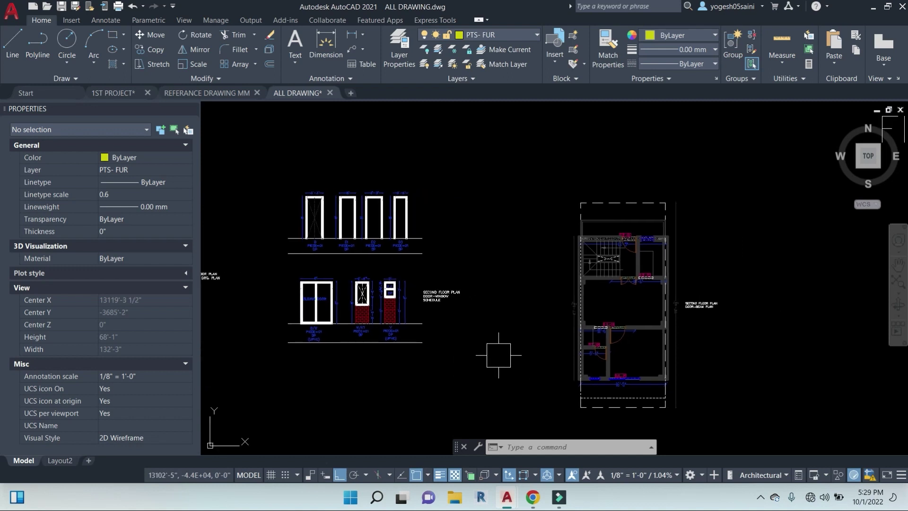
{"action": "scroll", "coordinate": [498, 355], "scroll_direction": "down", "scroll_amount": 4}
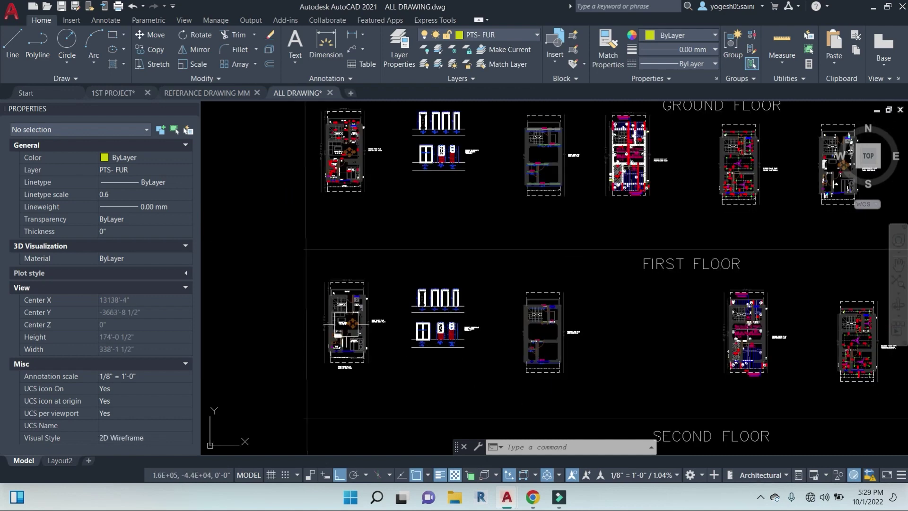
- Examine the balcony, staircase and kitchen light and fan positions in the second floor ceiling electrical plan
{"action": "middle_click_drag", "start_coordinate": [686, 360], "coordinate": [496, 353]}
{"action": "scroll", "coordinate": [493, 356], "scroll_direction": "up", "scroll_amount": 3}
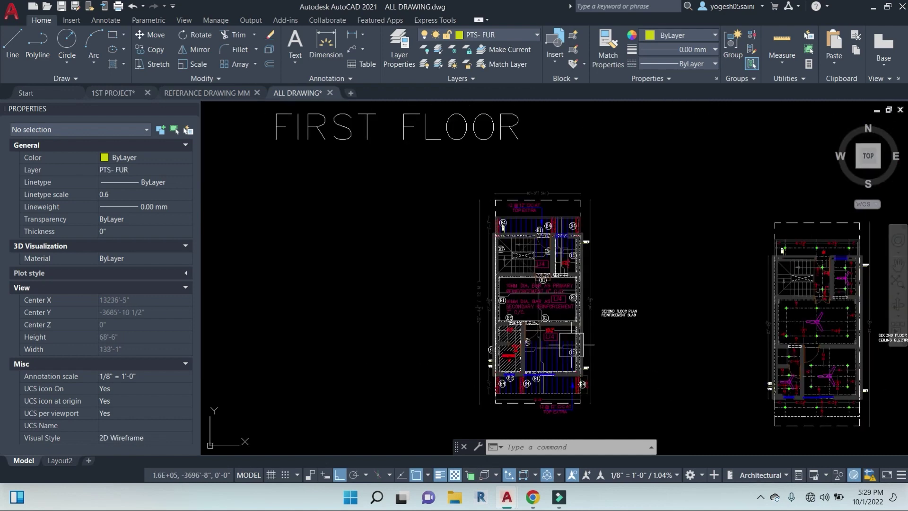
{"action": "scroll", "coordinate": [637, 320], "scroll_direction": "up", "scroll_amount": 2}
{"action": "middle_click_drag", "start_coordinate": [638, 353], "coordinate": [587, 307]}
{"action": "scroll", "coordinate": [483, 246], "scroll_direction": "up", "scroll_amount": 6}
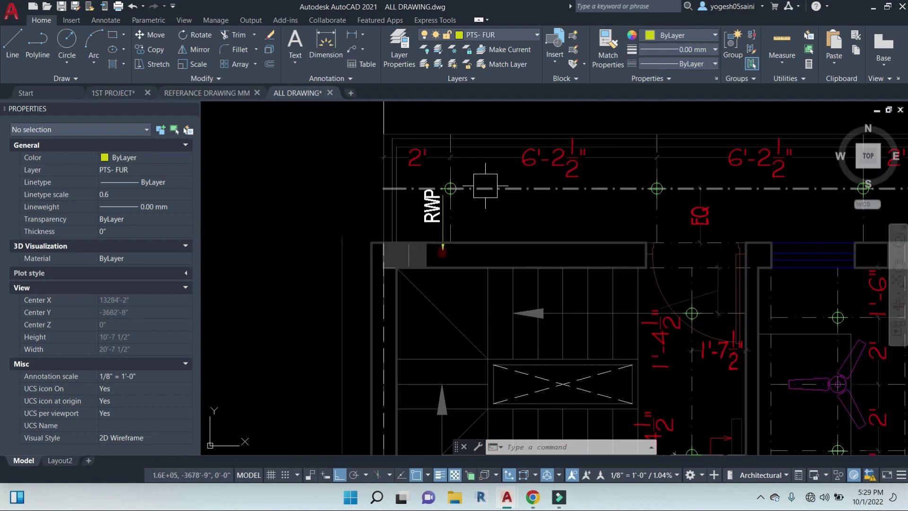
{"action": "middle_click_drag", "start_coordinate": [681, 190], "coordinate": [478, 195]}
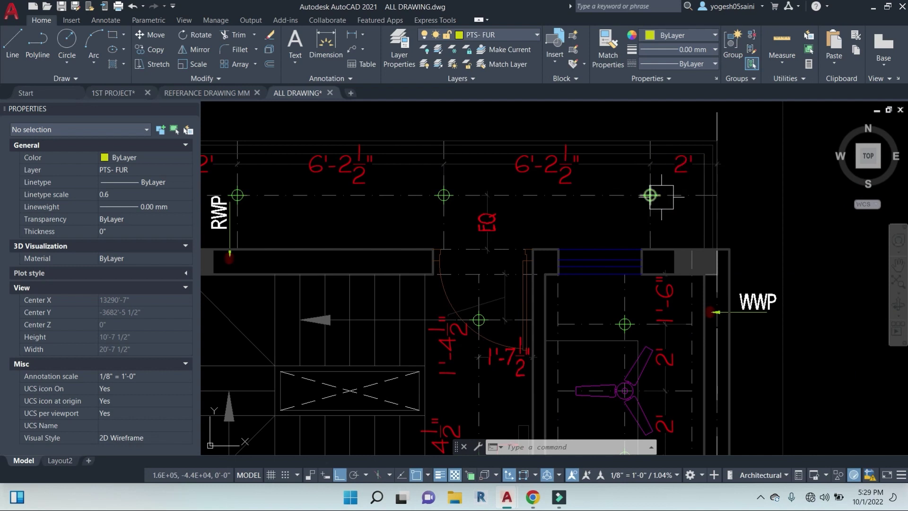
{"action": "scroll", "coordinate": [650, 195], "scroll_direction": "down", "scroll_amount": 2}
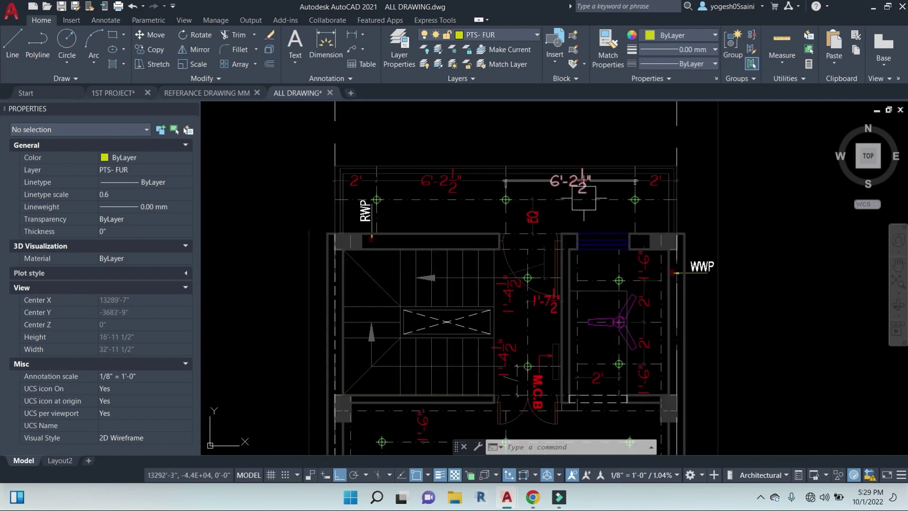
{"action": "scroll", "coordinate": [423, 282], "scroll_direction": "up", "scroll_amount": 2}
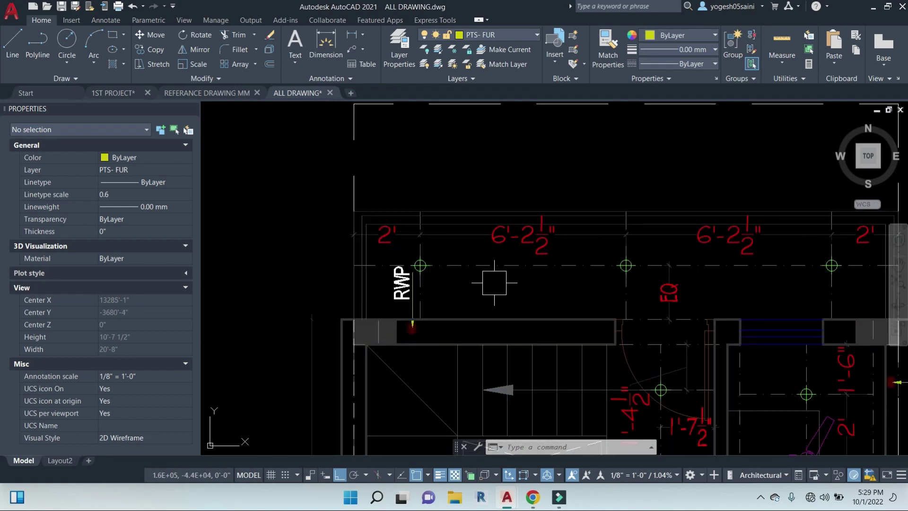
{"action": "scroll", "coordinate": [547, 275], "scroll_direction": "down", "scroll_amount": 3}
{"action": "scroll", "coordinate": [662, 210], "scroll_direction": "up", "scroll_amount": 1}
{"action": "scroll", "coordinate": [624, 210], "scroll_direction": "down", "scroll_amount": 2}
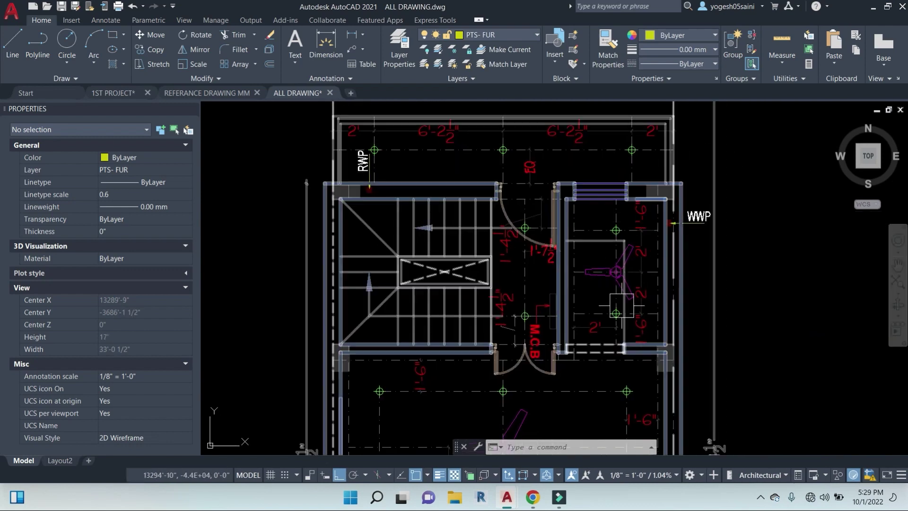
{"action": "scroll", "coordinate": [633, 258], "scroll_direction": "up", "scroll_amount": 2}
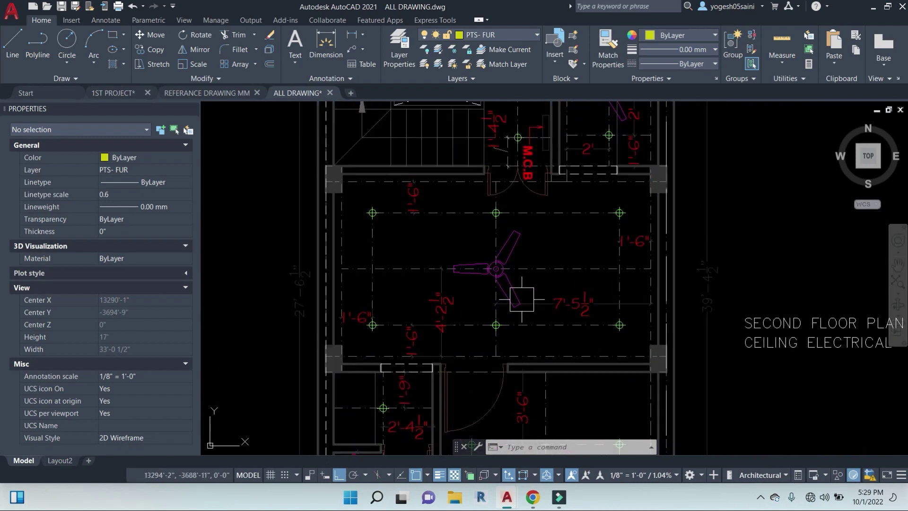
- Examine the light and fan spacing of the drawing room, bedroom, toilet and front balcony in the ceiling electrical plan
{"action": "middle_click_drag", "start_coordinate": [521, 298], "coordinate": [529, 289]}
{"action": "middle_click_drag", "start_coordinate": [531, 434], "coordinate": [554, 286]}
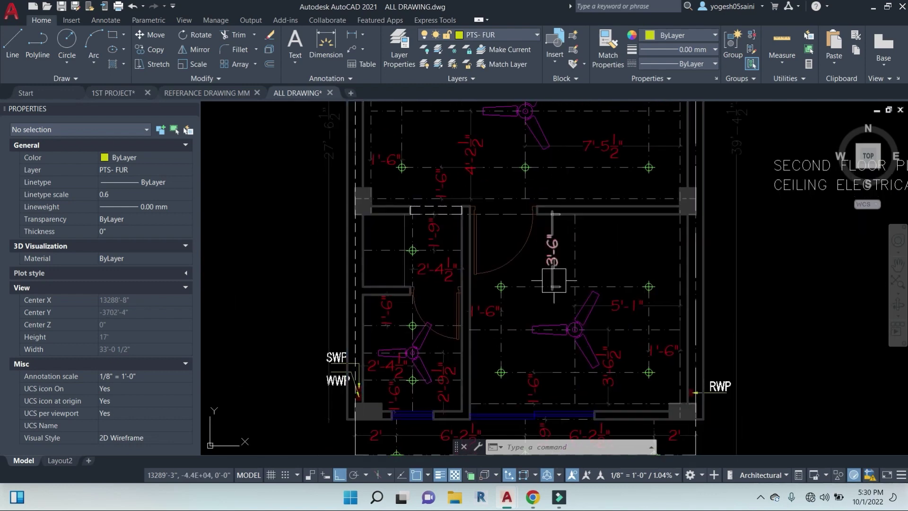
{"action": "middle_click_drag", "start_coordinate": [586, 337], "coordinate": [586, 300]}
{"action": "middle_click_drag", "start_coordinate": [584, 359], "coordinate": [584, 308]}
{"action": "middle_click_drag", "start_coordinate": [586, 340], "coordinate": [586, 267]}
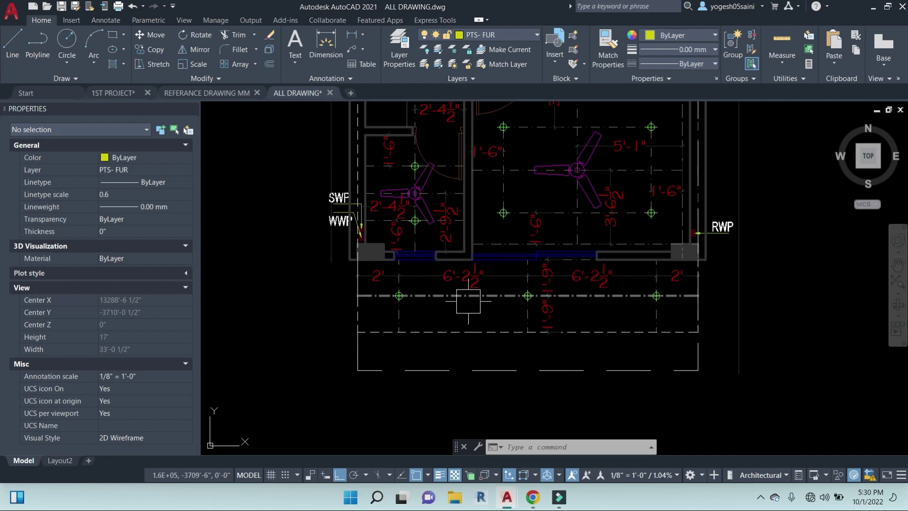
{"action": "scroll", "coordinate": [469, 301], "scroll_direction": "up", "scroll_amount": 2}
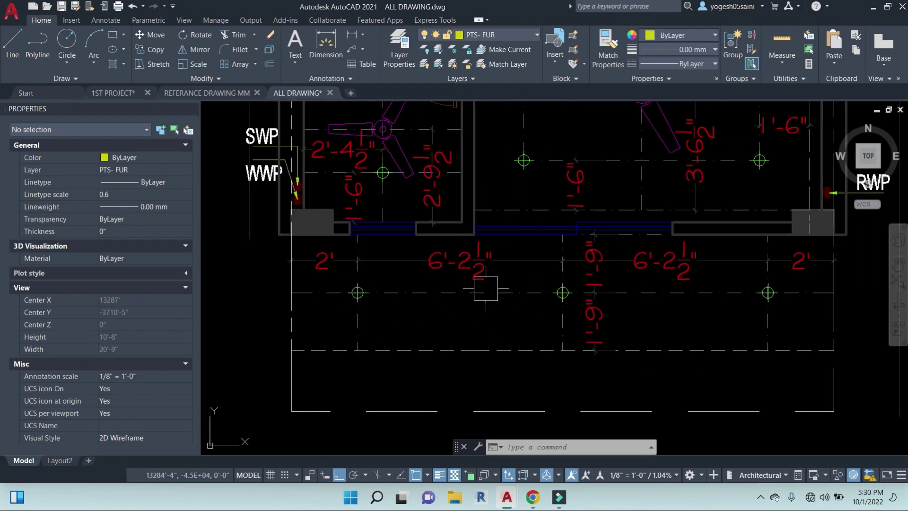
{"action": "middle_click_drag", "start_coordinate": [669, 314], "coordinate": [629, 342]}
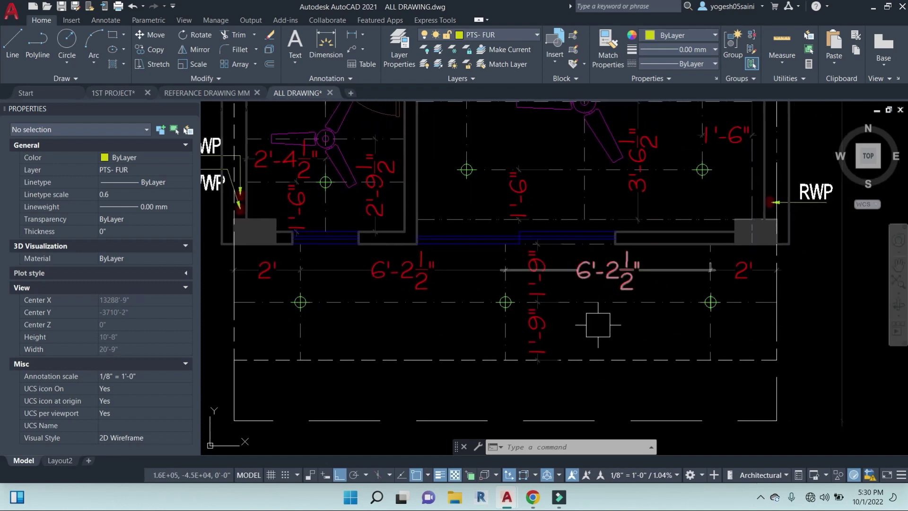
{"action": "scroll", "coordinate": [598, 325], "scroll_direction": "down", "scroll_amount": 4}
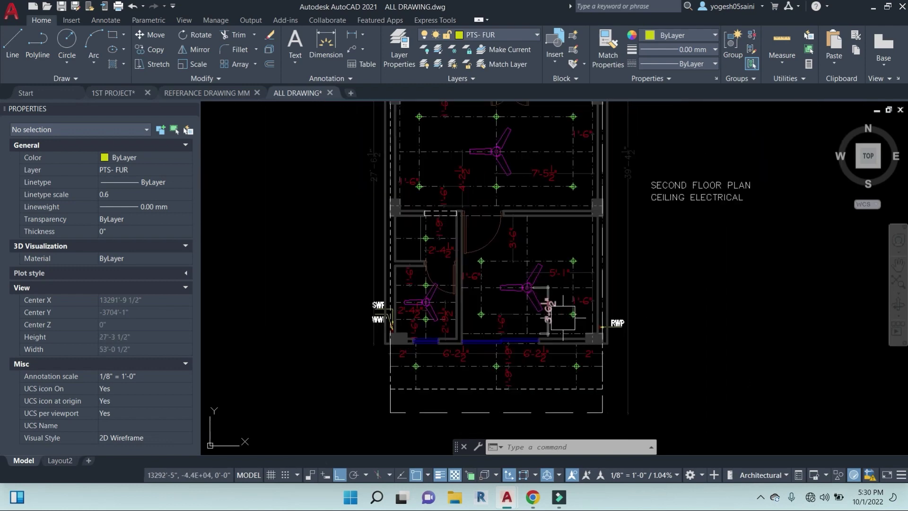
{"action": "scroll", "coordinate": [578, 299], "scroll_direction": "down", "scroll_amount": 3}
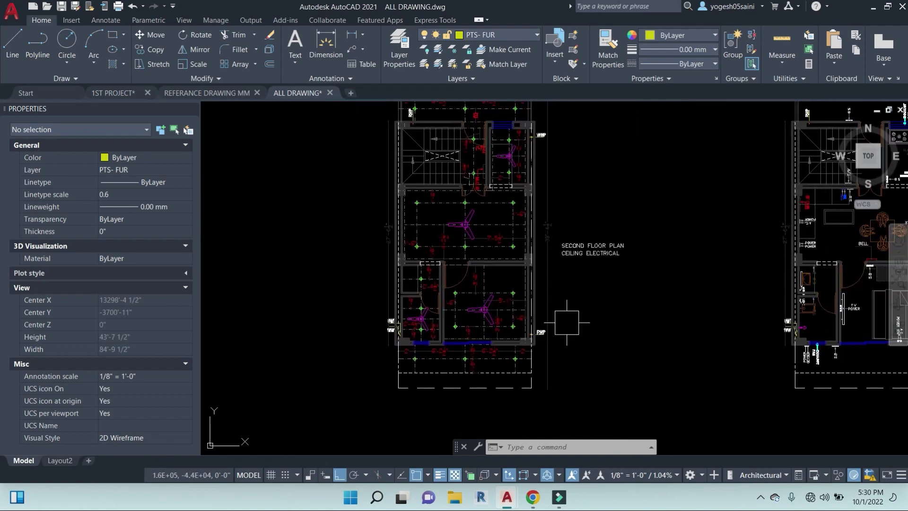
- Examine the toilet, bedroom and drawing room power points and switchboards in the second floor wall electrical plan
{"action": "middle_click_drag", "start_coordinate": [630, 319], "coordinate": [383, 332]}
{"action": "scroll", "coordinate": [615, 359], "scroll_direction": "up", "scroll_amount": 6}
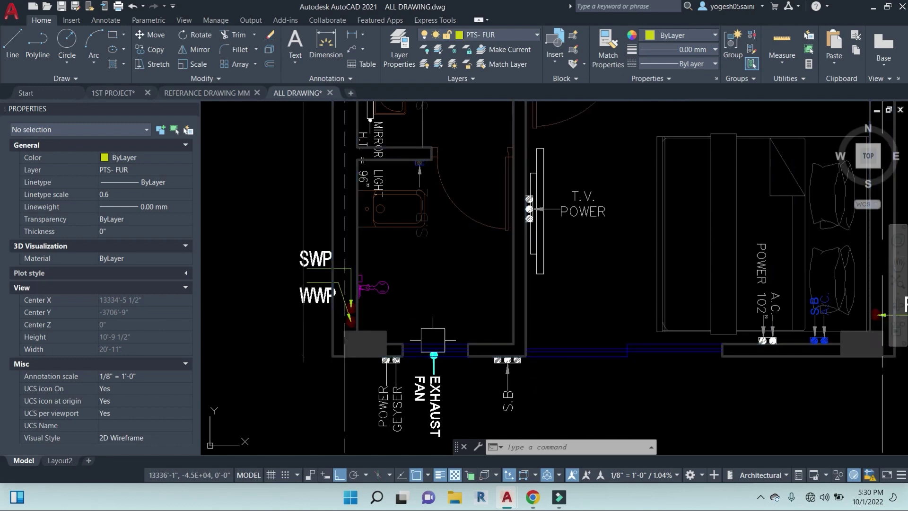
{"action": "middle_click_drag", "start_coordinate": [575, 293], "coordinate": [493, 315]}
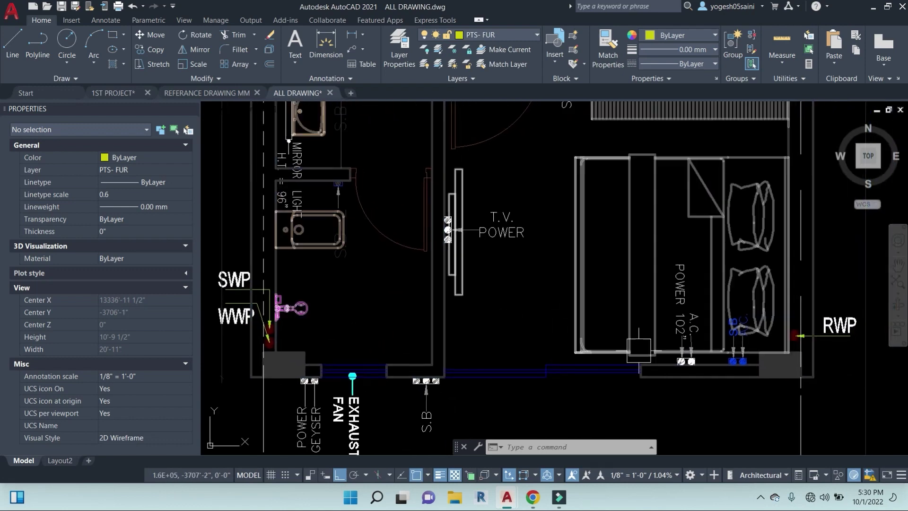
{"action": "mouse_move", "coordinate": [516, 228]}
{"action": "middle_mouse_down"}
{"action": "mouse_move", "coordinate": [513, 310]}
{"action": "mouse_move", "coordinate": [531, 362]}
{"action": "middle_mouse_up"}
{"action": "middle_click_drag", "start_coordinate": [576, 238], "coordinate": [575, 333]}
{"action": "middle_click_drag", "start_coordinate": [524, 249], "coordinate": [534, 310]}
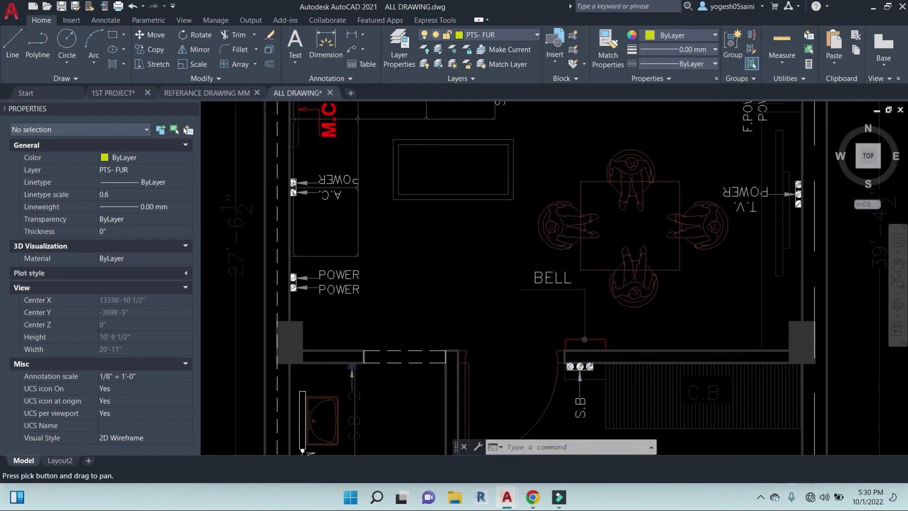
{"action": "middle_click_drag", "start_coordinate": [499, 235], "coordinate": [531, 283]}
{"action": "scroll", "coordinate": [539, 273], "scroll_direction": "down", "scroll_amount": 2}
{"action": "scroll", "coordinate": [538, 273], "scroll_direction": "down", "scroll_amount": 2}
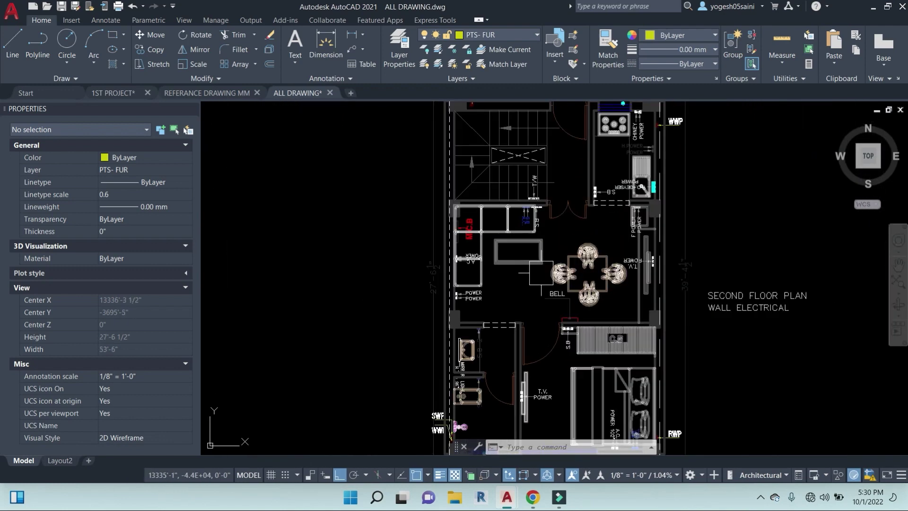
- Inspect the M.C.B, A.C. and switchboard symbols along the drawing room walls of the wall electrical plan
{"action": "scroll", "coordinate": [551, 241], "scroll_direction": "up", "scroll_amount": 2}
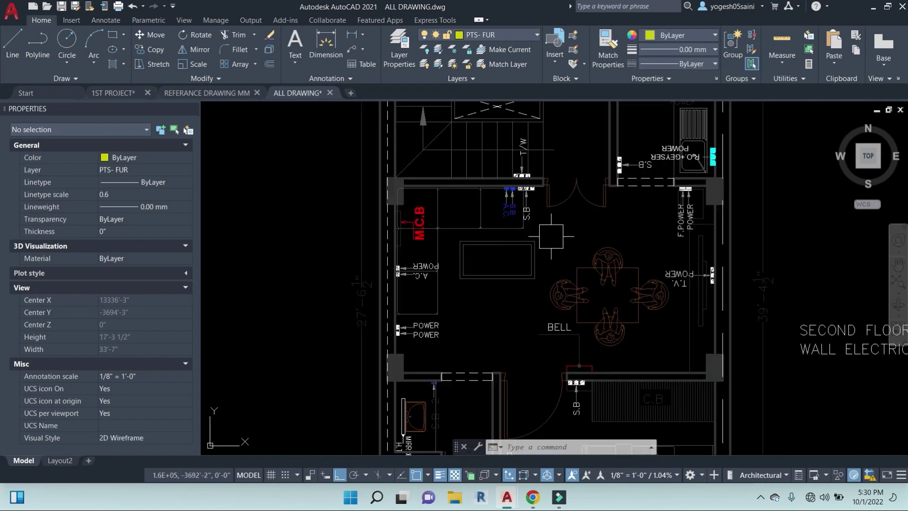
{"action": "middle_click_drag", "start_coordinate": [436, 225], "coordinate": [464, 270]}
{"action": "scroll", "coordinate": [463, 268], "scroll_direction": "up", "scroll_amount": 2}
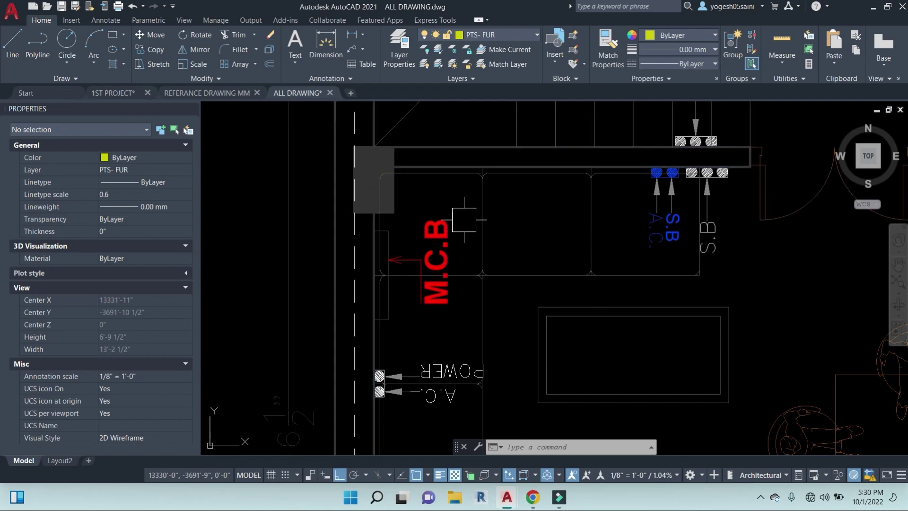
{"action": "scroll", "coordinate": [517, 281], "scroll_direction": "down", "scroll_amount": 1}
{"action": "scroll", "coordinate": [521, 284], "scroll_direction": "down", "scroll_amount": 4}
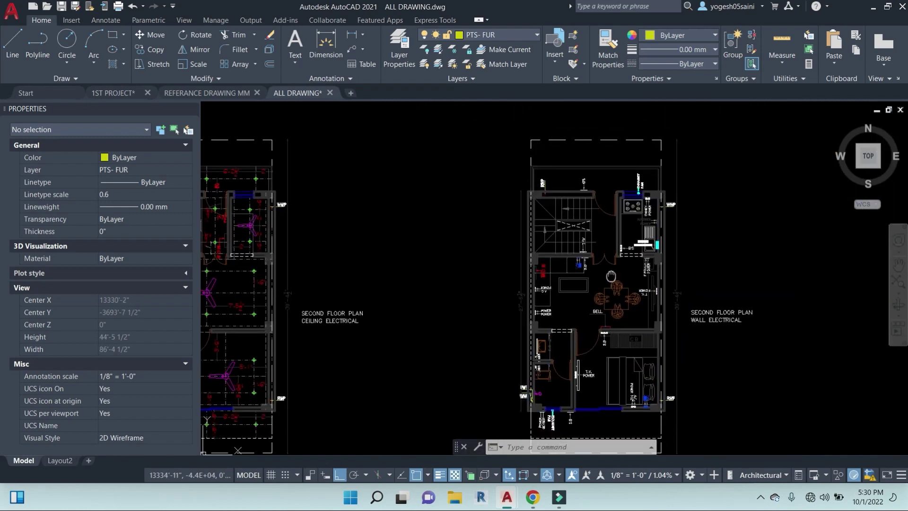
{"action": "scroll", "coordinate": [618, 222], "scroll_direction": "up", "scroll_amount": 4}
{"action": "scroll", "coordinate": [526, 296], "scroll_direction": "down", "scroll_amount": 4}
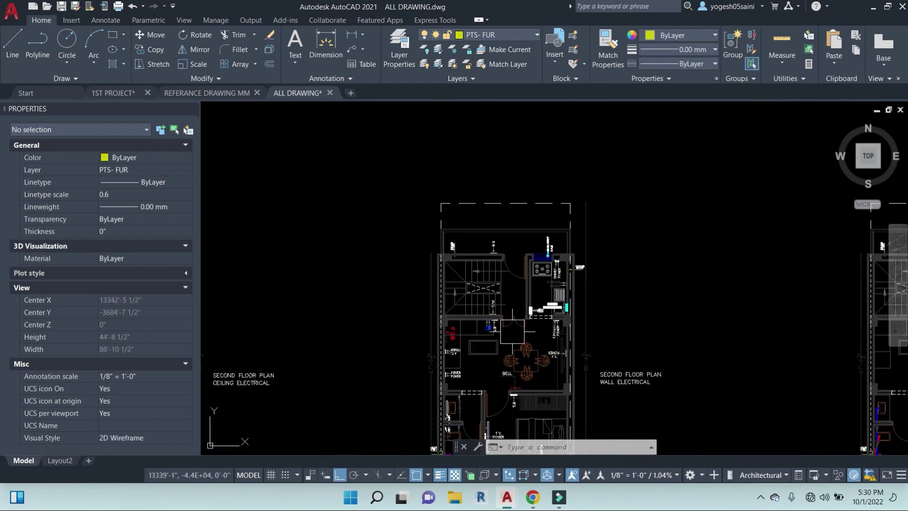
{"action": "middle_click_drag", "start_coordinate": [507, 349], "coordinate": [603, 339]}
- Switch to the 1ST PROJECT drawing and check its ground floor working plan
{"action": "left_click", "coordinate": [122, 96]}
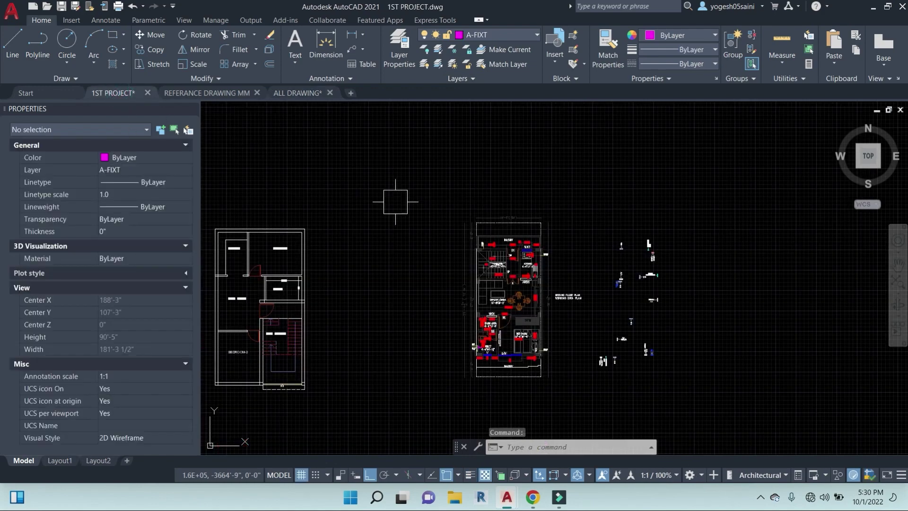
{"action": "scroll", "coordinate": [476, 258], "scroll_direction": "up", "scroll_amount": 6}
{"action": "middle_click_drag", "start_coordinate": [475, 258], "coordinate": [549, 256]}
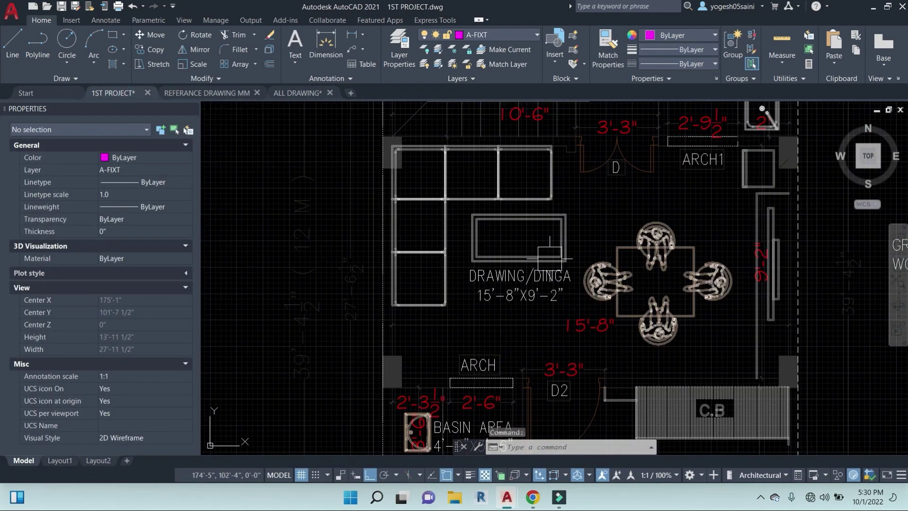
{"action": "scroll", "coordinate": [447, 310], "scroll_direction": "down", "scroll_amount": 5}
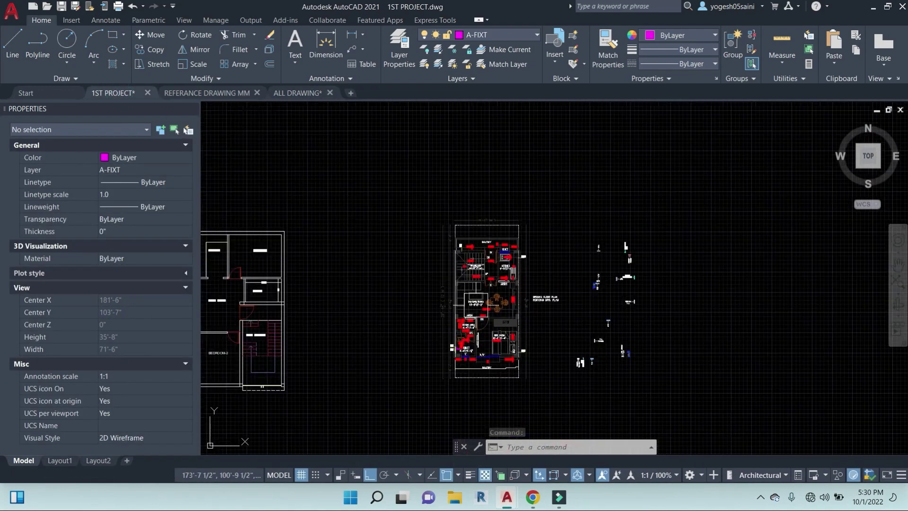
- Copy the entire ground floor working plan with its title horizontally by about 86' into the empty space beyond the loose electrical symbols
{"action": "left_click", "coordinate": [589, 399]}
{"action": "left_click", "coordinate": [392, 194]}
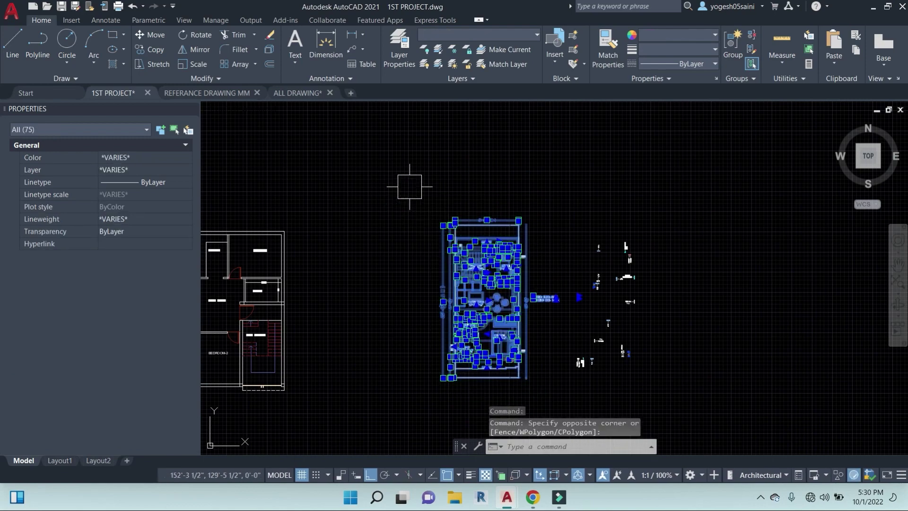
{"action": "key", "text": "Return"}
{"action": "left_click", "coordinate": [482, 173]}
{"action": "middle_click_drag", "start_coordinate": [662, 198], "coordinate": [335, 196]}
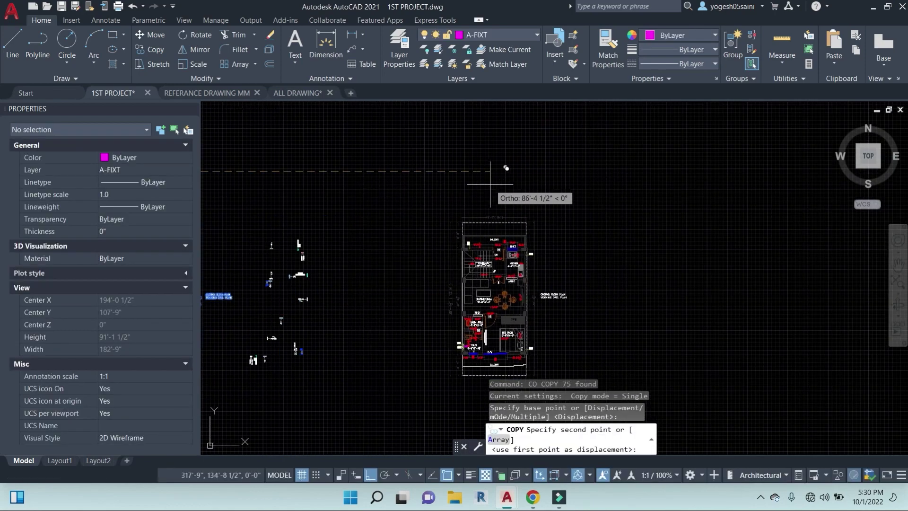
{"action": "left_click", "coordinate": [494, 183]}
{"action": "key", "text": "Escape"}
{"action": "key", "text": "Escape"}
{"action": "middle_click_drag", "start_coordinate": [538, 341], "coordinate": [546, 321]}
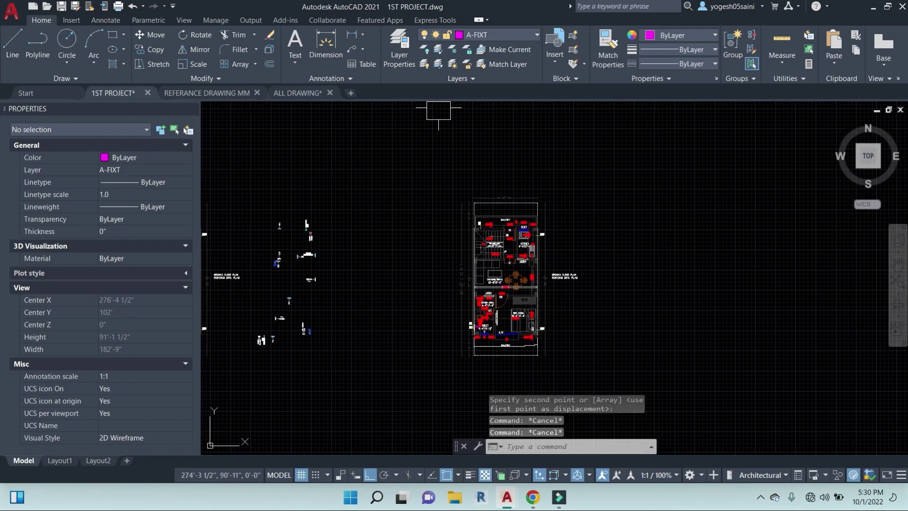
- Erase the furniture block from the copied ground floor plan
{"action": "scroll", "coordinate": [514, 318], "scroll_direction": "up", "scroll_amount": 6}
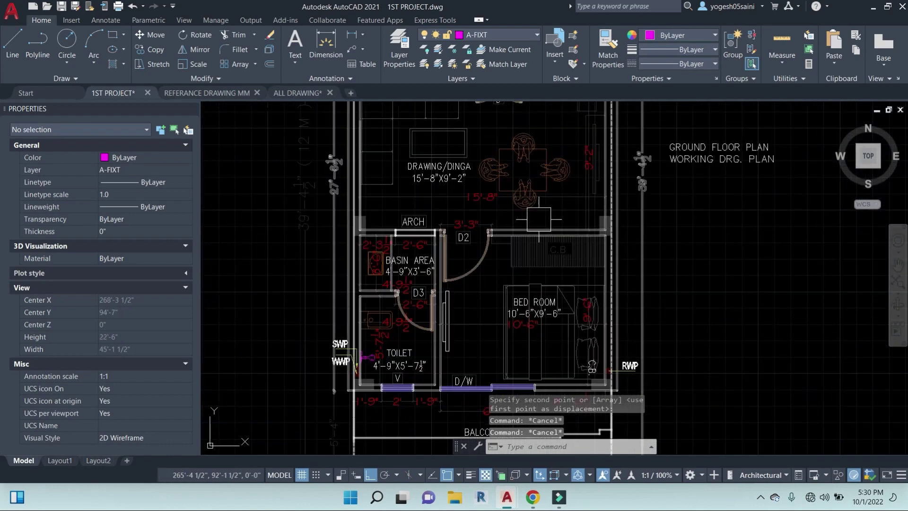
{"action": "scroll", "coordinate": [535, 222], "scroll_direction": "down", "scroll_amount": 4}
{"action": "scroll", "coordinate": [535, 206], "scroll_direction": "up", "scroll_amount": 2}
{"action": "left_click", "coordinate": [535, 208]}
{"action": "scroll", "coordinate": [614, 256], "scroll_direction": "down", "scroll_amount": 5}
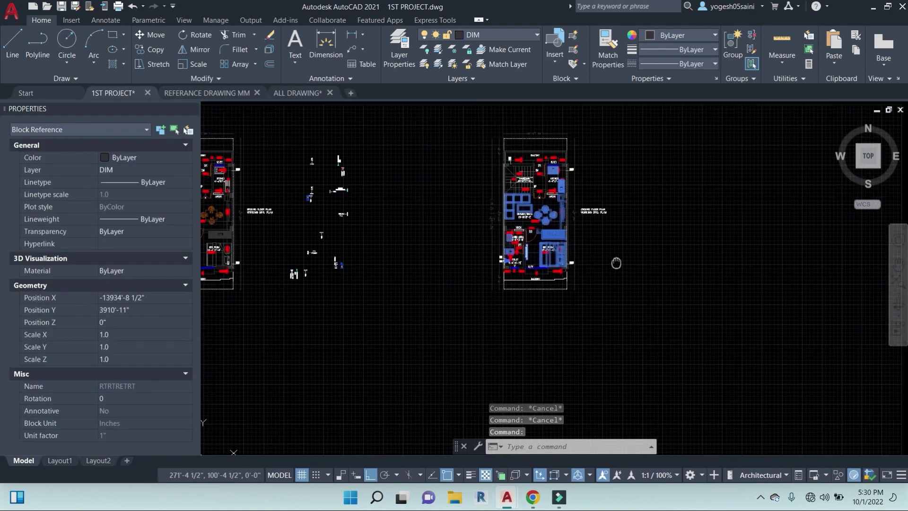
{"action": "scroll", "coordinate": [549, 232], "scroll_direction": "up", "scroll_amount": 5}
{"action": "key", "text": "Escape"}
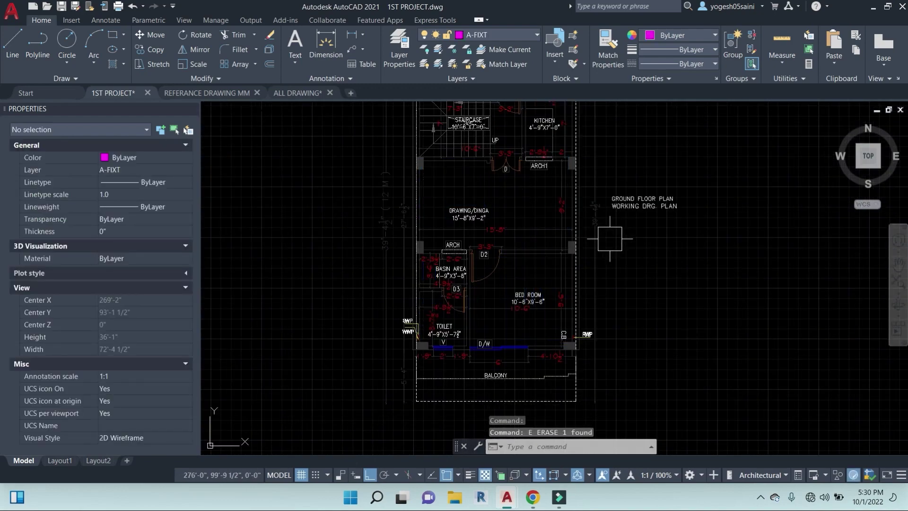
- Erase the vertical dimension in the copied plan's drawing room and the dimension above ARCH1
{"action": "scroll", "coordinate": [566, 187], "scroll_direction": "up", "scroll_amount": 3}
{"action": "scroll", "coordinate": [559, 251], "scroll_direction": "down", "scroll_amount": 2}
{"action": "left_click", "coordinate": [555, 226]}
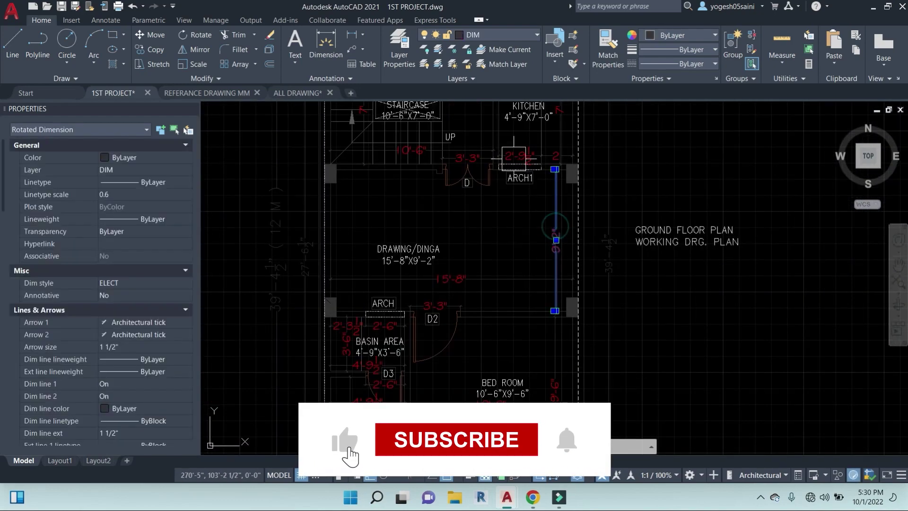
{"action": "key", "text": "Delete"}
{"action": "left_click", "coordinate": [520, 157]}
{"action": "key", "text": "Delete"}
- Erase the 3'-3" dimension above door D and the 10'-6" dimension below the staircase on the copied plan
{"action": "scroll", "coordinate": [462, 149], "scroll_direction": "up", "scroll_amount": 2}
{"action": "left_click", "coordinate": [491, 161]}
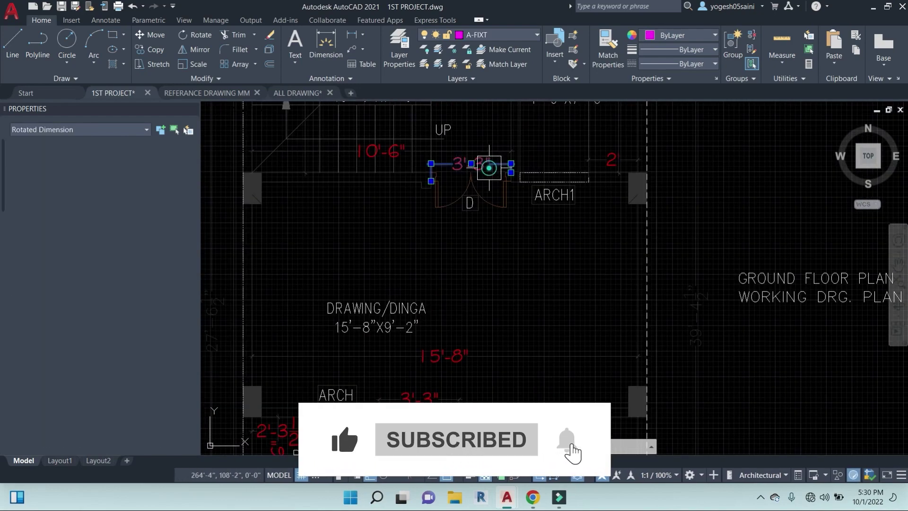
{"action": "type", "text": "e"}
{"action": "key", "text": "Return"}
{"action": "left_click", "coordinate": [484, 147]}
{"action": "type", "text": "e"}
{"action": "key", "text": "Return"}
- Erase the copied plan's 7' and 2' kitchen dimensions and the 15'-8" drawing room dimension
{"action": "left_click", "coordinate": [619, 149]}
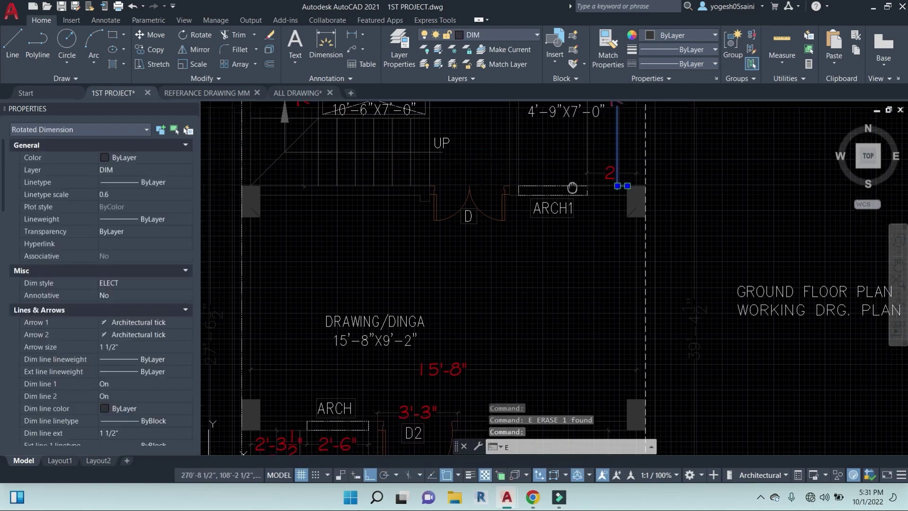
{"action": "scroll", "coordinate": [582, 215], "scroll_direction": "up", "scroll_amount": 2}
{"action": "type", "text": "ee"}
{"action": "key", "text": "Return"}
{"action": "left_click", "coordinate": [571, 252]}
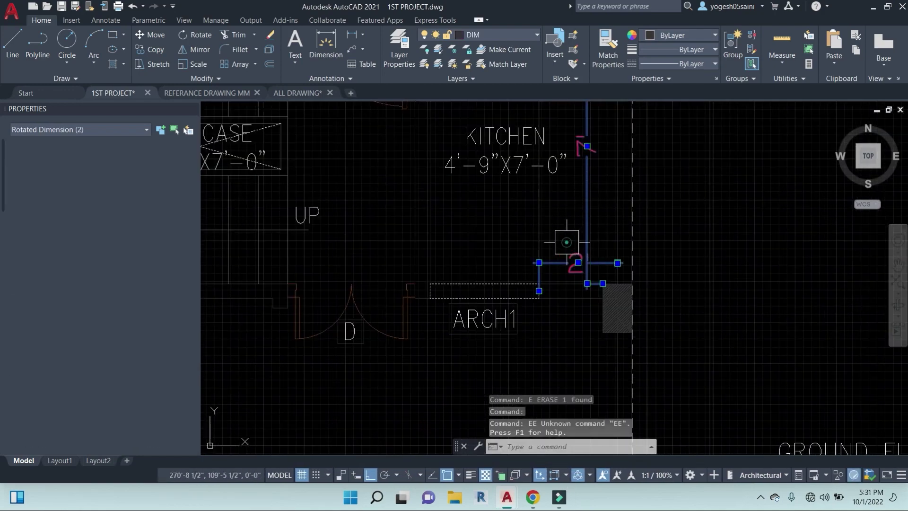
{"action": "type", "text": "e"}
{"action": "key", "text": "Return"}
{"action": "scroll", "coordinate": [586, 200], "scroll_direction": "down", "scroll_amount": 2}
{"action": "left_click", "coordinate": [628, 291]}
{"action": "left_click", "coordinate": [479, 319]}
{"action": "middle_click_drag", "start_coordinate": [523, 320], "coordinate": [481, 256]}
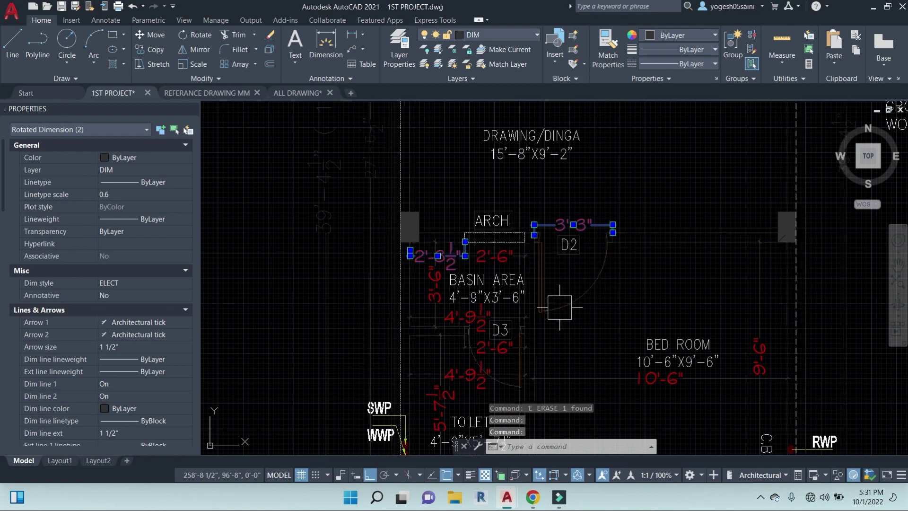
{"action": "key", "text": "Escape"}
{"action": "key", "text": "Escape"}
{"action": "scroll", "coordinate": [619, 268], "scroll_direction": "down", "scroll_amount": 2}
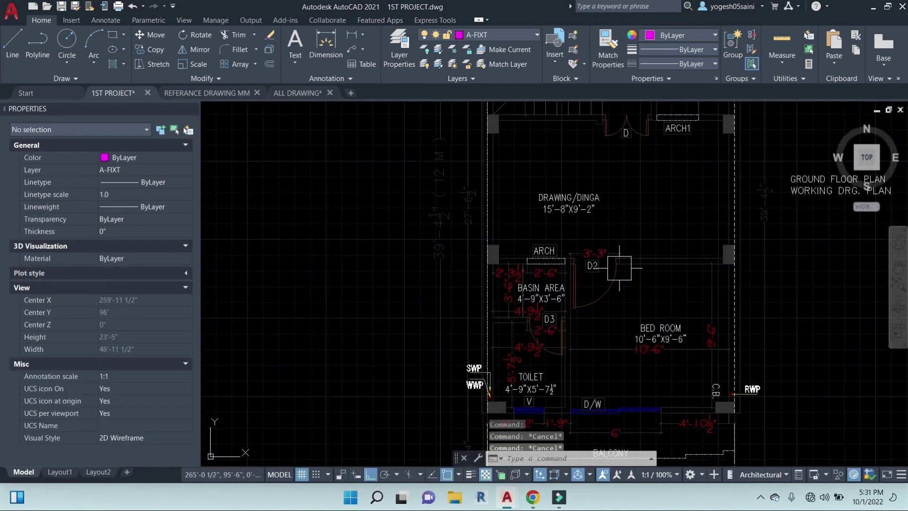
- Erase the dimension above door D2 and all similar dimensions from the copied plan, excluding those of the original plan
{"action": "scroll", "coordinate": [602, 260], "scroll_direction": "up", "scroll_amount": 3}
{"action": "left_click", "coordinate": [602, 237]}
{"action": "scroll", "coordinate": [473, 222], "scroll_direction": "down", "scroll_amount": 3}
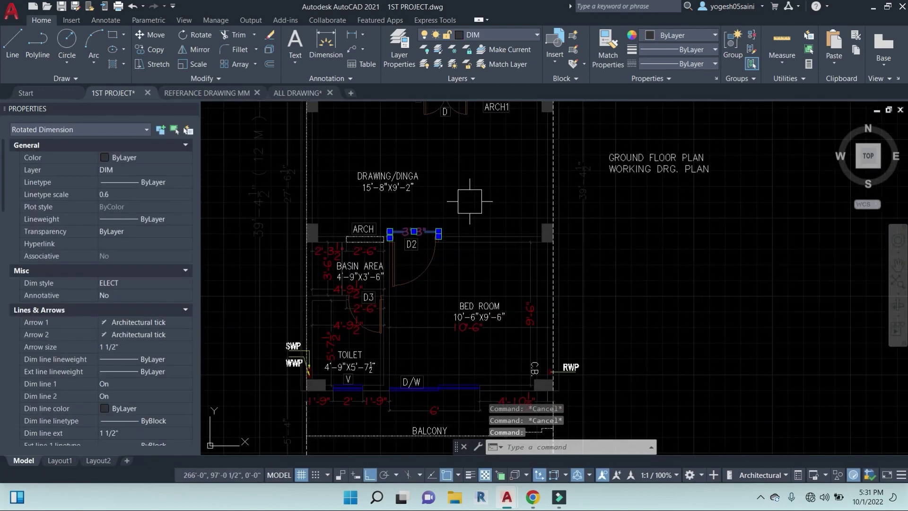
{"action": "right_click", "coordinate": [468, 186]}
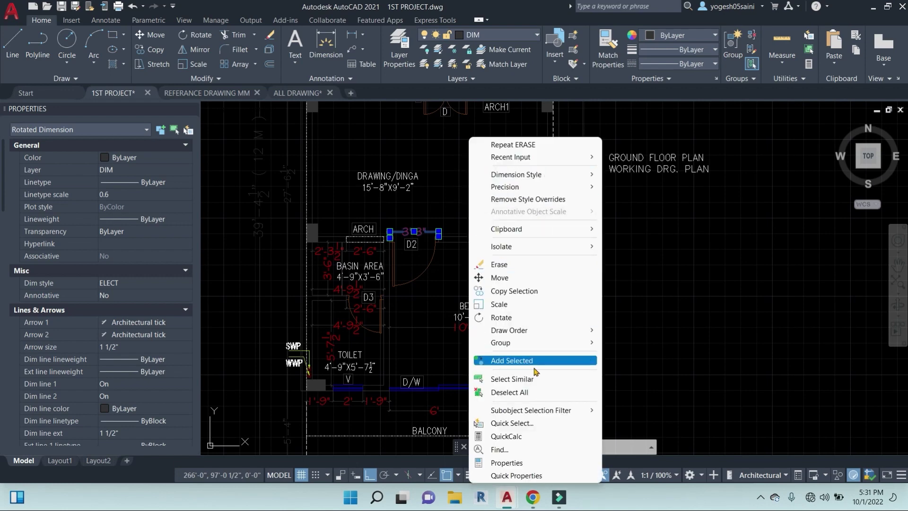
{"action": "left_click", "coordinate": [513, 380]}
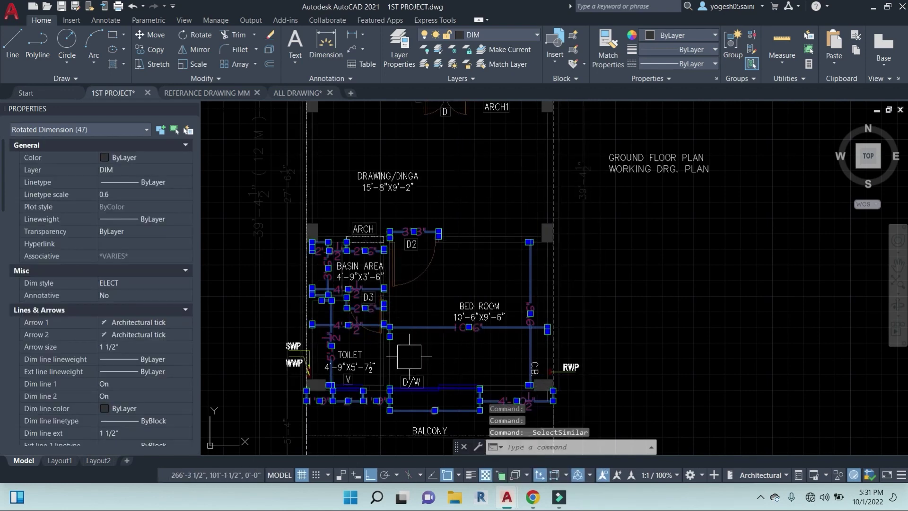
{"action": "scroll", "coordinate": [455, 287], "scroll_direction": "down", "scroll_amount": 6}
{"action": "middle_click_drag", "start_coordinate": [293, 304], "coordinate": [623, 299]}
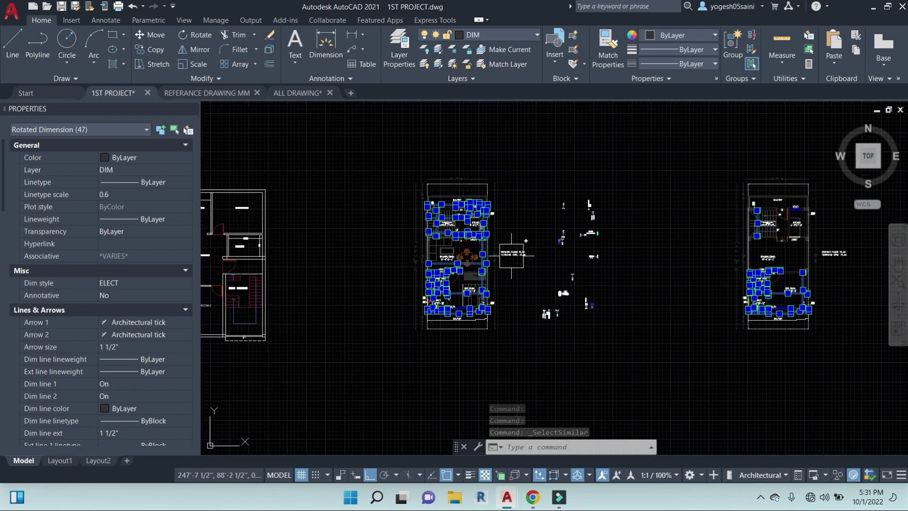
{"action": "left_click", "coordinate": [386, 150]}
{"action": "left_click", "coordinate": [623, 357], "text": "shift"}
{"action": "middle_click_drag", "start_coordinate": [649, 355], "coordinate": [386, 341]}
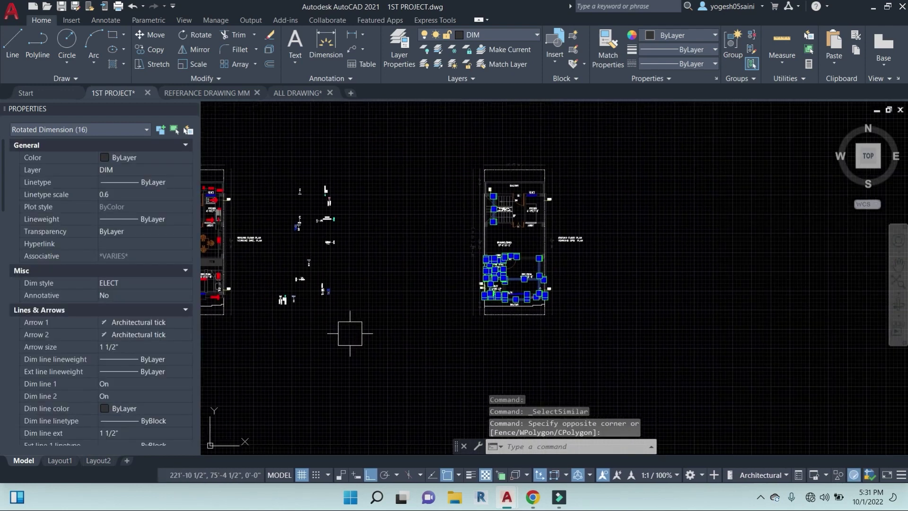
{"action": "type", "text": "e"}
{"action": "key", "text": "Return"}
{"action": "scroll", "coordinate": [506, 273], "scroll_direction": "up", "scroll_amount": 8}
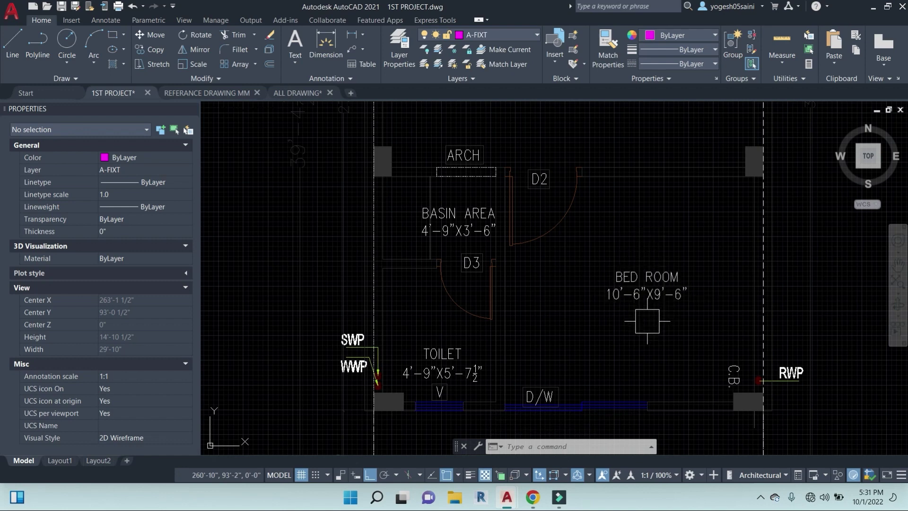
- Change the second line of the copied plan's title to CEILING LIGHT PLAN
{"action": "scroll", "coordinate": [647, 322], "scroll_direction": "down", "scroll_amount": 5}
{"action": "scroll", "coordinate": [644, 326], "scroll_direction": "up", "scroll_amount": 1}
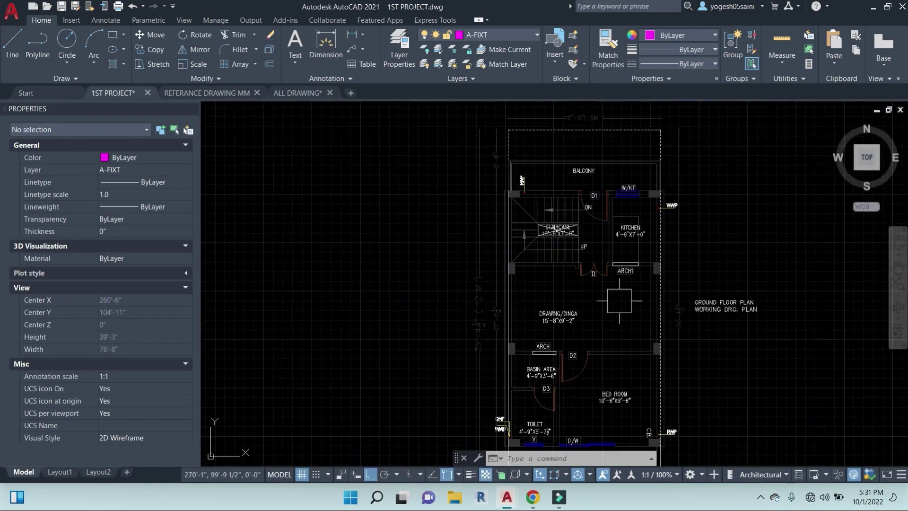
{"action": "middle_click_drag", "start_coordinate": [606, 180], "coordinate": [605, 181]}
{"action": "scroll", "coordinate": [605, 181], "scroll_direction": "up", "scroll_amount": 6}
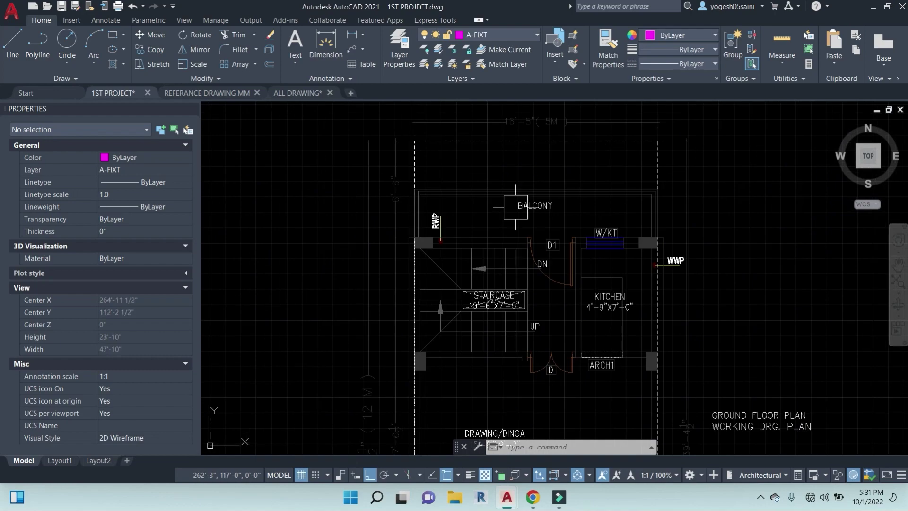
{"action": "scroll", "coordinate": [528, 220], "scroll_direction": "down", "scroll_amount": 6}
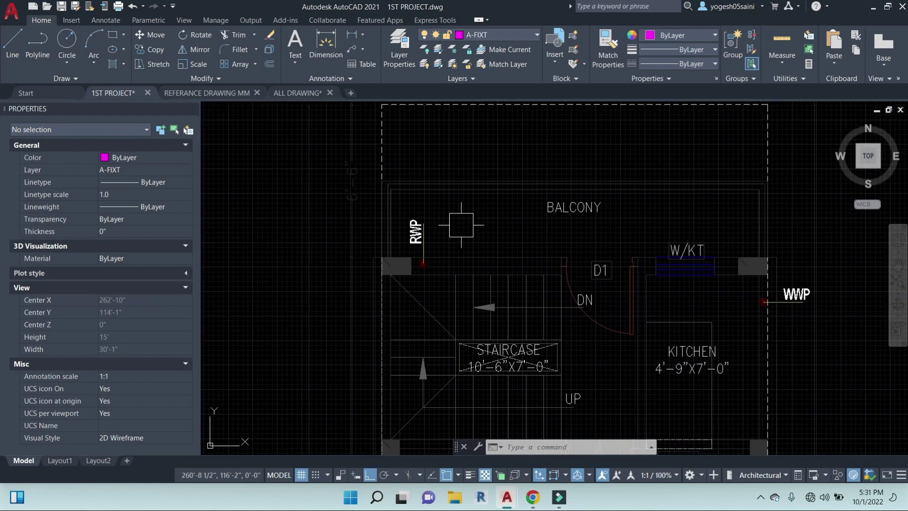
{"action": "scroll", "coordinate": [729, 360], "scroll_direction": "up", "scroll_amount": 5}
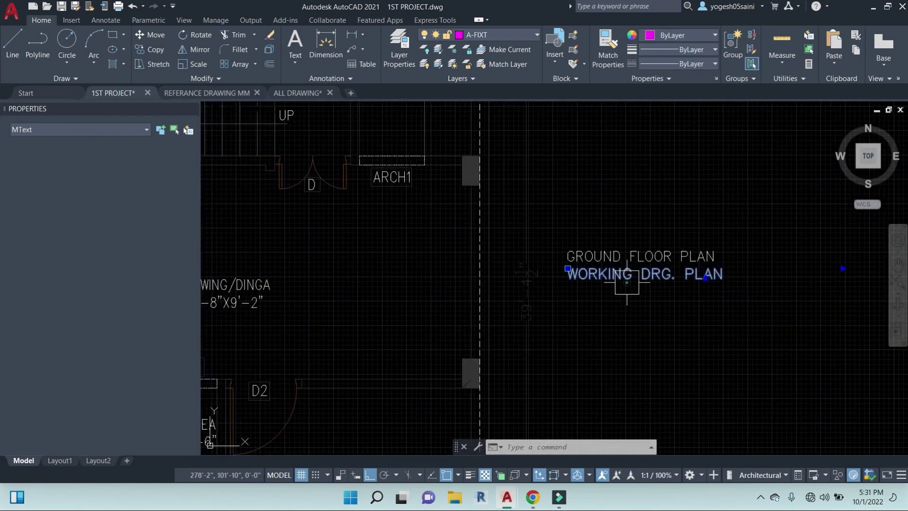
{"action": "double_click", "coordinate": [627, 280]}
{"action": "type", "text": "CEILING LIGHT"}
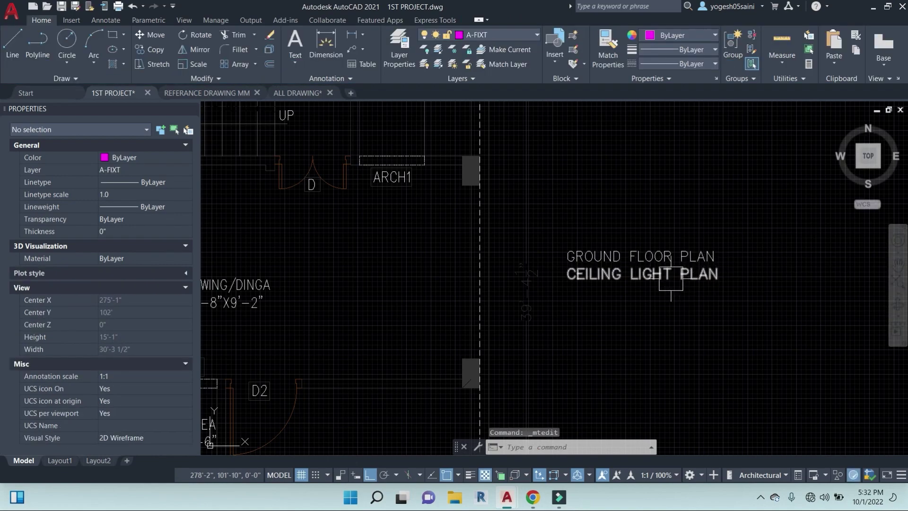
- Examine the balcony next to the staircase and kitchen on the ceiling light plan
{"action": "scroll", "coordinate": [705, 277], "scroll_direction": "down", "scroll_amount": 5}
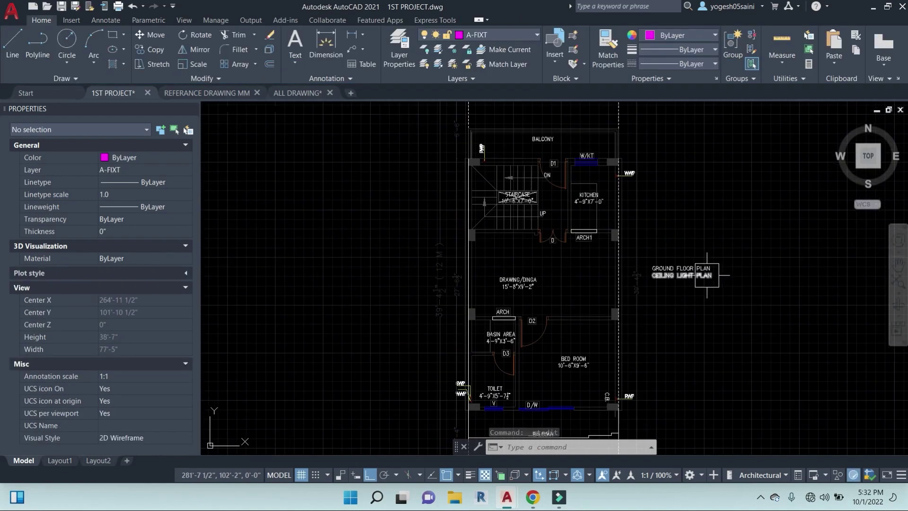
{"action": "scroll", "coordinate": [614, 236], "scroll_direction": "up", "scroll_amount": 4}
{"action": "middle_click_drag", "start_coordinate": [615, 236], "coordinate": [595, 282]}
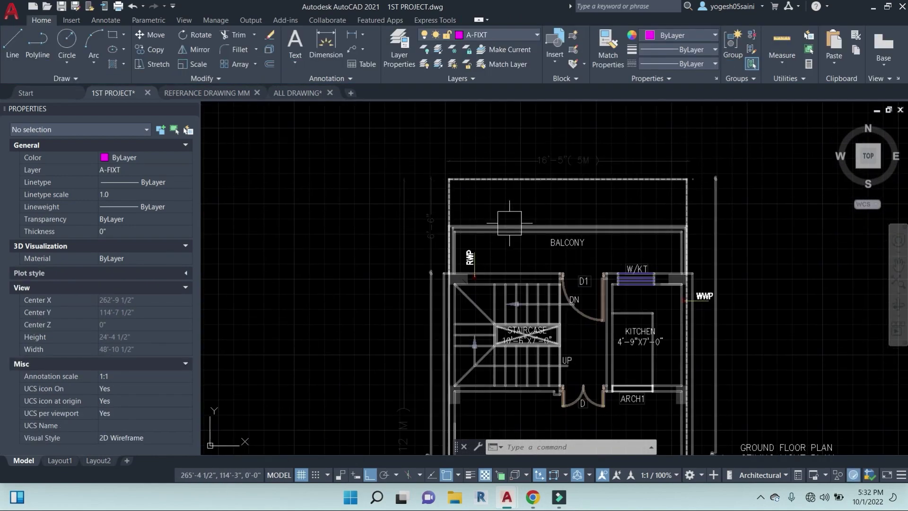
{"action": "key", "text": "Escape"}
{"action": "key", "text": "Escape"}
{"action": "key", "text": "Escape"}
{"action": "scroll", "coordinate": [691, 187], "scroll_direction": "up", "scroll_amount": 4}
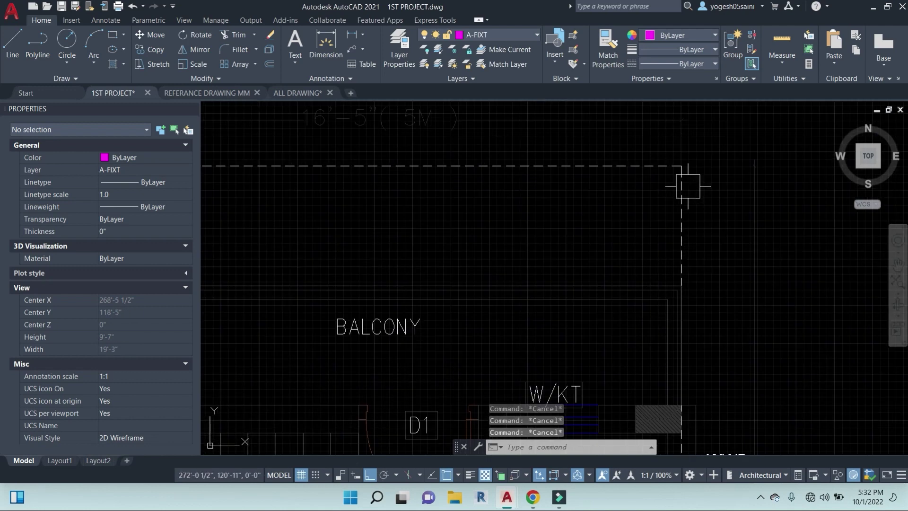
{"action": "scroll", "coordinate": [428, 290], "scroll_direction": "down", "scroll_amount": 4}
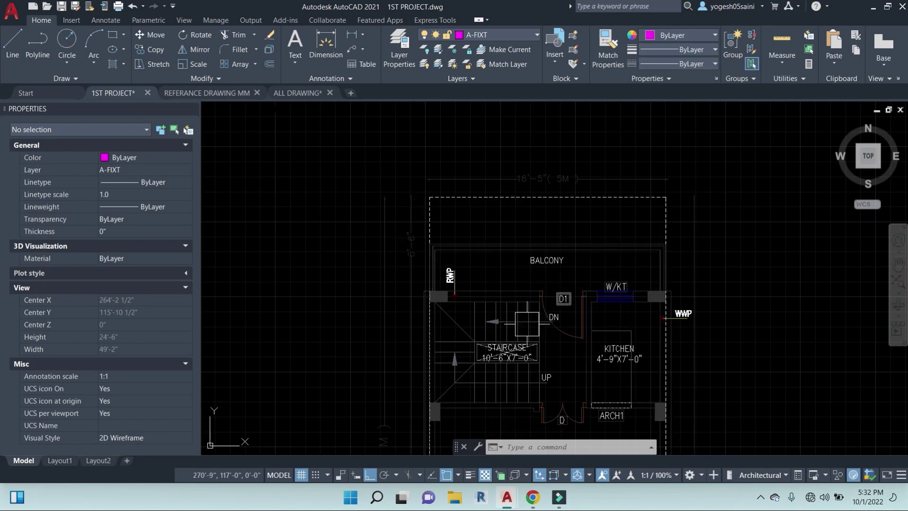
{"action": "scroll", "coordinate": [457, 284], "scroll_direction": "up", "scroll_amount": 4}
{"action": "key", "text": "Escape"}
{"action": "key", "text": "Escape"}
{"action": "key", "text": "Escape"}
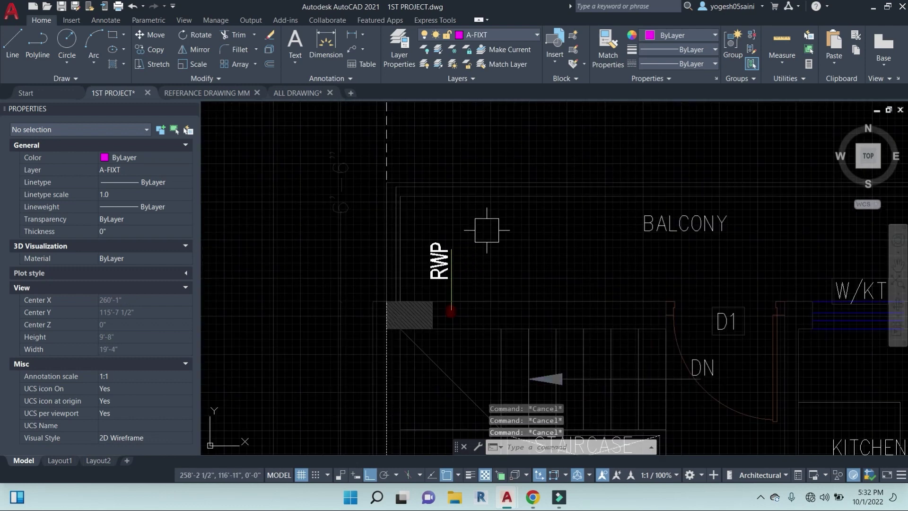
- Measure the clear depth of the balcony beside the staircase with a temporary linear dimension
{"action": "scroll", "coordinate": [486, 231], "scroll_direction": "down", "scroll_amount": 3}
{"action": "type", "text": "DLI"}
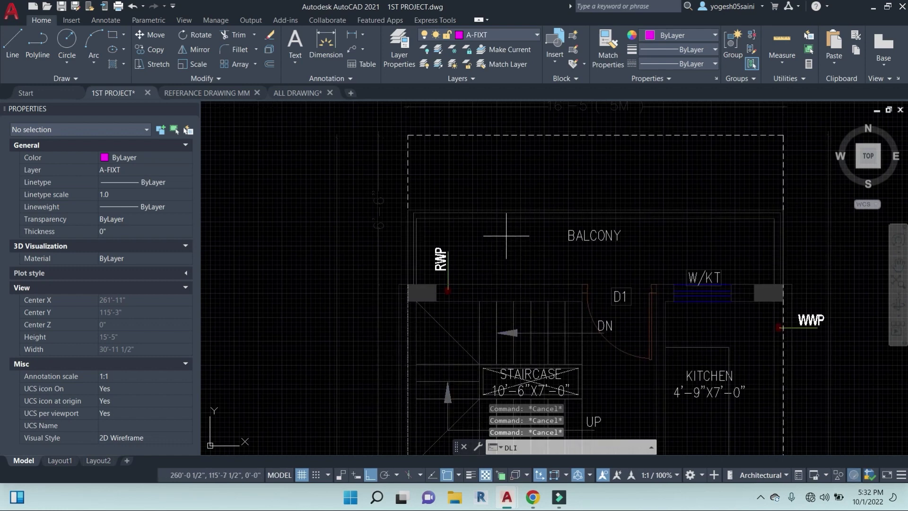
{"action": "key", "text": "Return"}
{"action": "left_click", "coordinate": [504, 219]}
{"action": "left_click", "coordinate": [504, 283]}
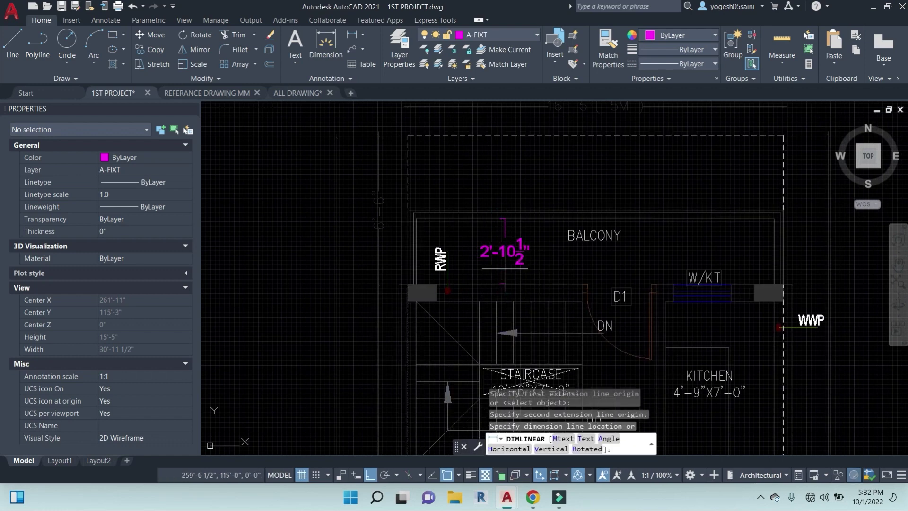
{"action": "key", "text": "Escape"}
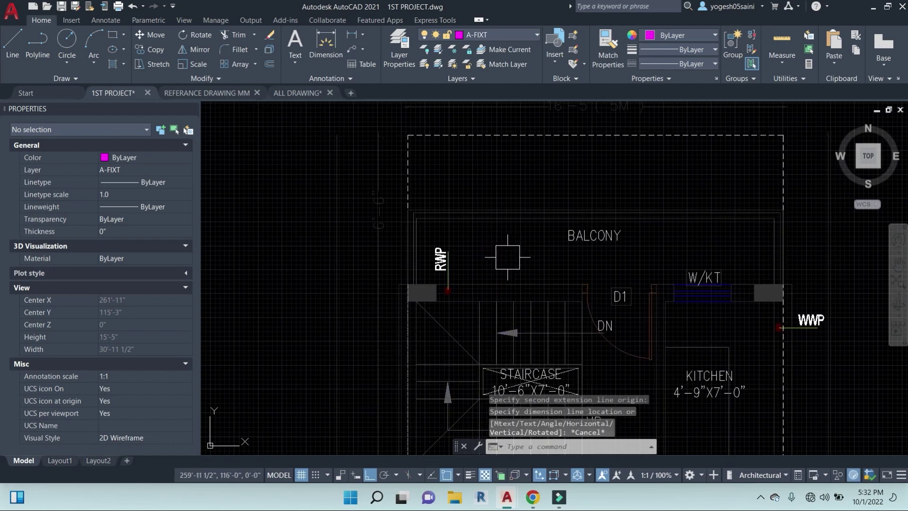
- Draw a horizontal line across the balcony at mid-depth, from one inner side wall to the other
{"action": "middle_click_drag", "start_coordinate": [700, 268], "coordinate": [661, 261]}
{"action": "type", "text": "l"}
{"action": "key", "text": "Return"}
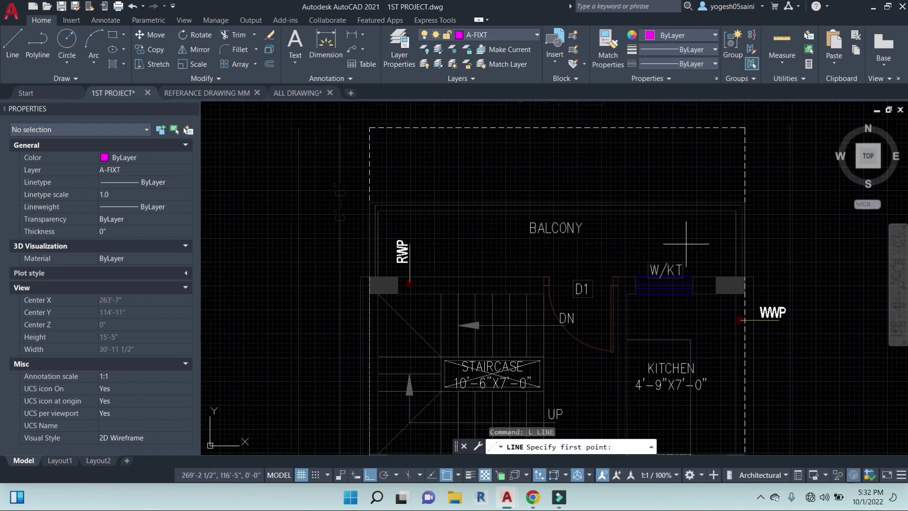
{"action": "left_click", "coordinate": [736, 244]}
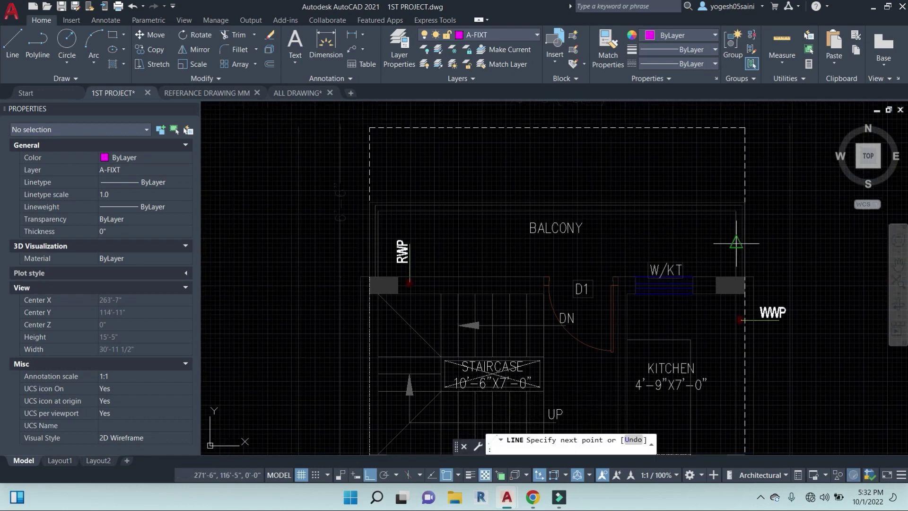
{"action": "left_click", "coordinate": [378, 244]}
{"action": "key", "text": "Escape"}
{"action": "key", "text": "Escape"}
{"action": "middle_click_drag", "start_coordinate": [610, 255], "coordinate": [576, 264]}
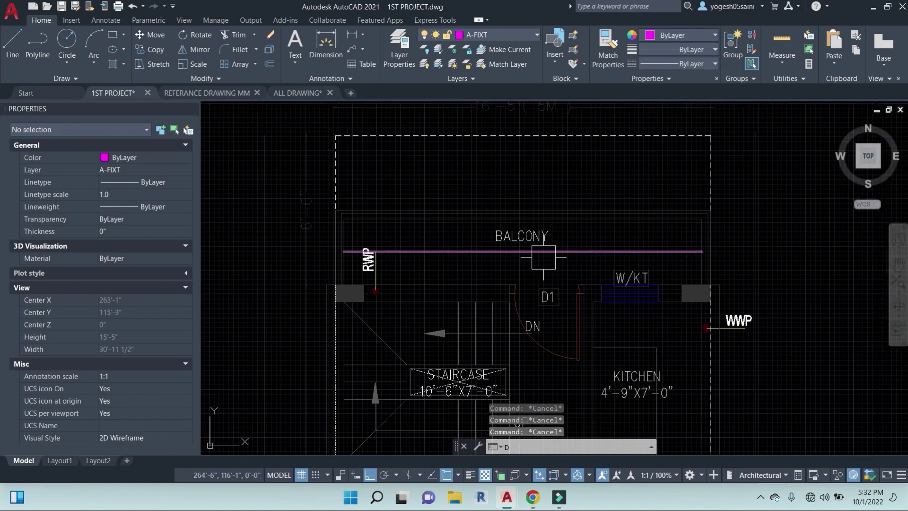
- Measure the length of the balcony's centre line with a temporary linear dimension
{"action": "type", "text": "dli"}
{"action": "key", "text": "Return"}
{"action": "left_click", "coordinate": [700, 252]}
{"action": "left_click", "coordinate": [377, 253]}
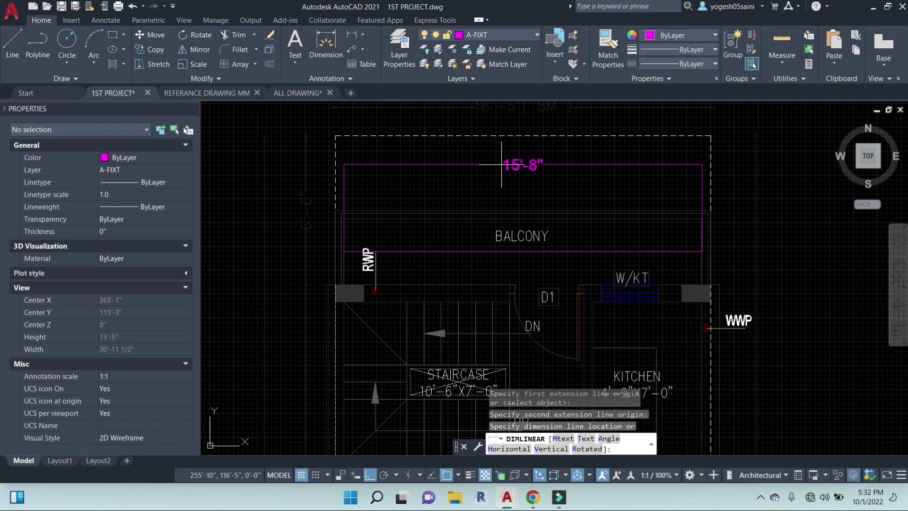
{"action": "key", "text": "Escape"}
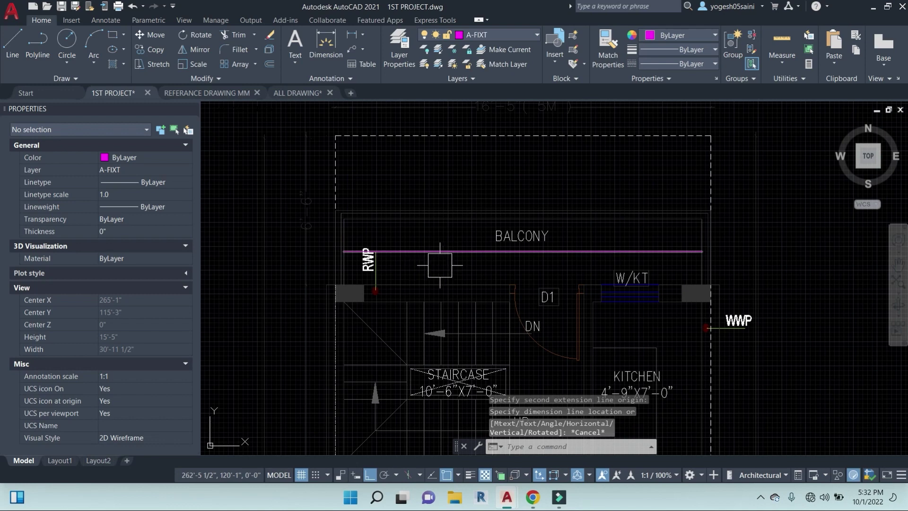
{"action": "middle_click_drag", "start_coordinate": [454, 272], "coordinate": [463, 269]}
{"action": "key", "text": "Escape"}
{"action": "key", "text": "Escape"}
{"action": "key", "text": "Escape"}
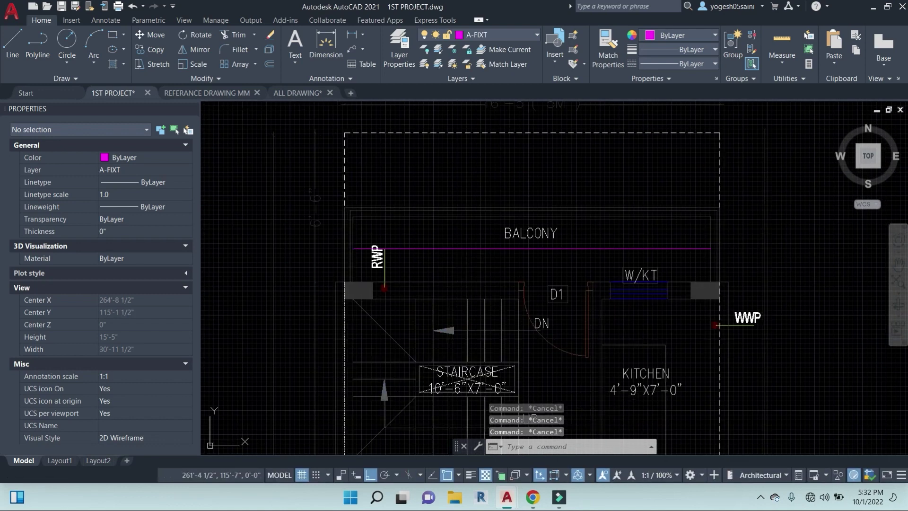
- Draw a circle with a 2" radius in the empty space beyond the balcony
{"action": "type", "text": "c"}
{"action": "key", "text": "Return"}
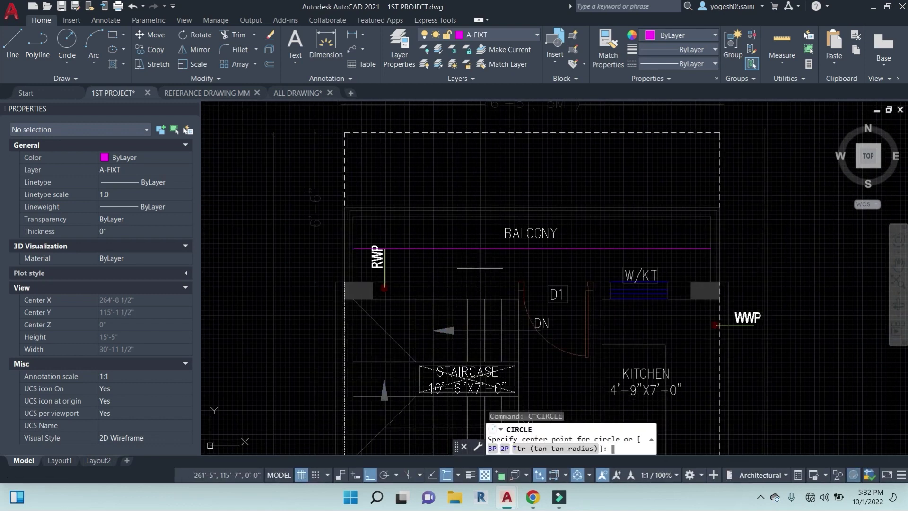
{"action": "mouse_move", "coordinate": [480, 268]}
{"action": "middle_mouse_down"}
{"action": "mouse_move", "coordinate": [571, 329]}
{"action": "mouse_move", "coordinate": [547, 406]}
{"action": "middle_mouse_up"}
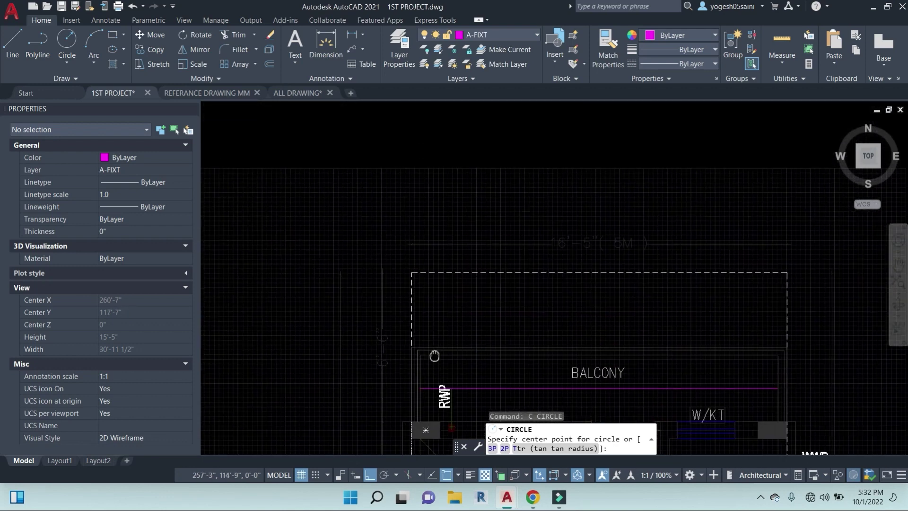
{"action": "left_click", "coordinate": [502, 184]}
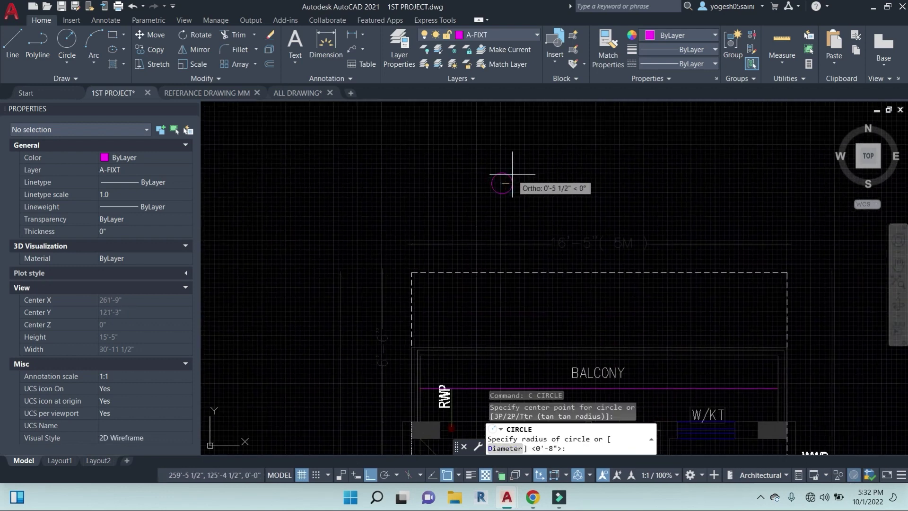
{"action": "key", "text": "Return"}
{"action": "type", "text": "l"}
{"action": "key", "text": "Return"}
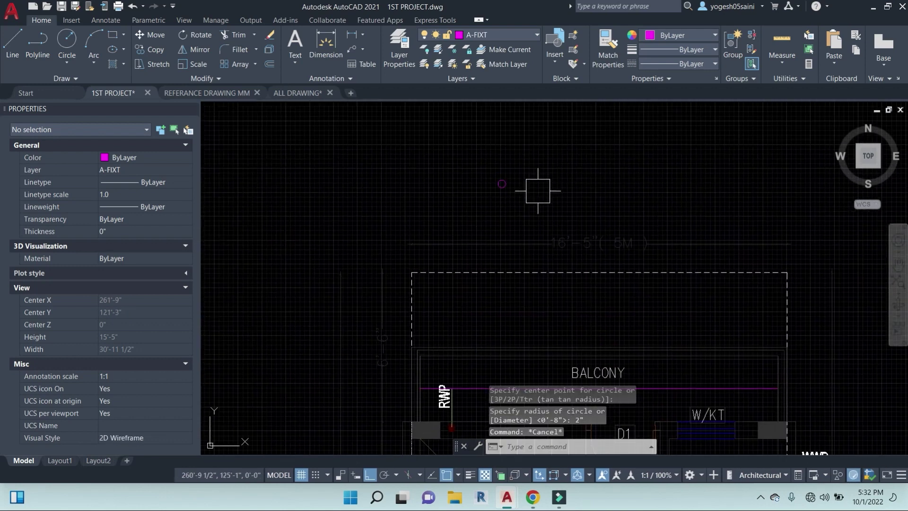
- Draw a horizontal and a vertical line across the 2" radius circle, quadrant to quadrant, to form a light symbol
{"action": "scroll", "coordinate": [505, 181], "scroll_direction": "up", "scroll_amount": 5}
{"action": "scroll", "coordinate": [495, 194], "scroll_direction": "up", "scroll_amount": 2}
{"action": "left_click", "coordinate": [513, 201]}
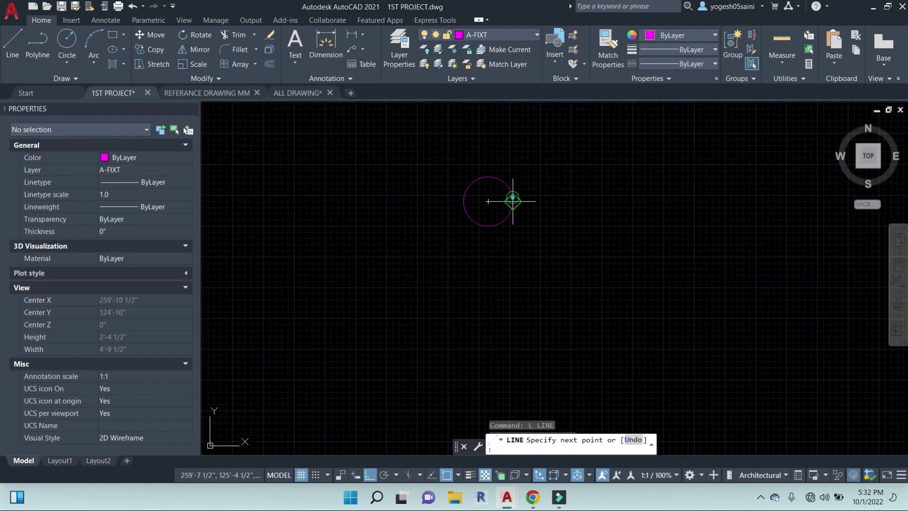
{"action": "left_click", "coordinate": [464, 201]}
{"action": "key", "text": "Escape"}
{"action": "key", "text": "Return"}
{"action": "left_click", "coordinate": [487, 177]}
{"action": "left_click", "coordinate": [488, 226]}
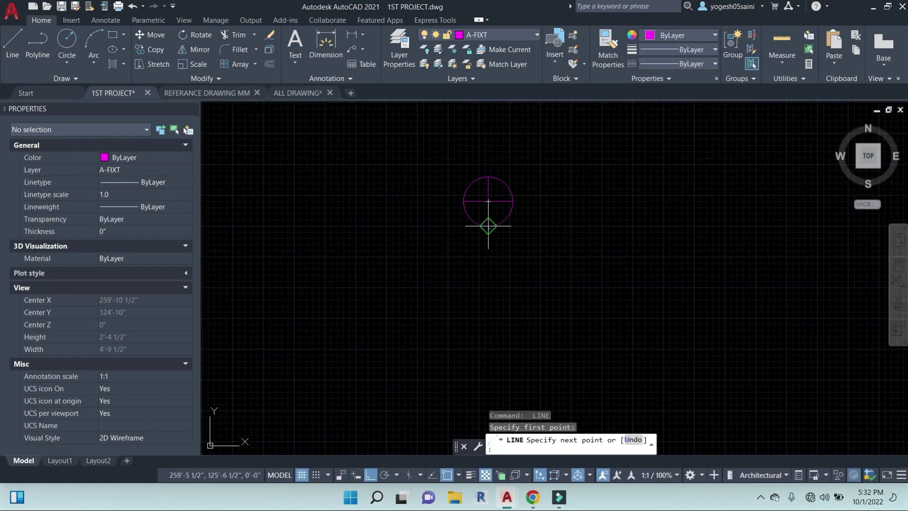
{"action": "key", "text": "Escape"}
{"action": "scroll", "coordinate": [525, 253], "scroll_direction": "down", "scroll_amount": 2}
{"action": "key", "text": "Escape"}
- Copy the circle and its two cross lines to the clipboard with the circle's centre as base point
{"action": "left_click", "coordinate": [492, 243]}
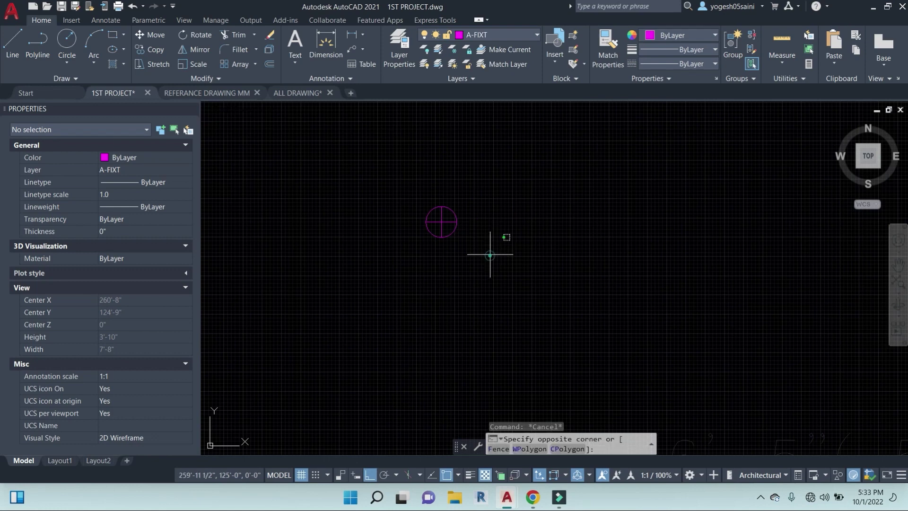
{"action": "left_click", "coordinate": [356, 152]}
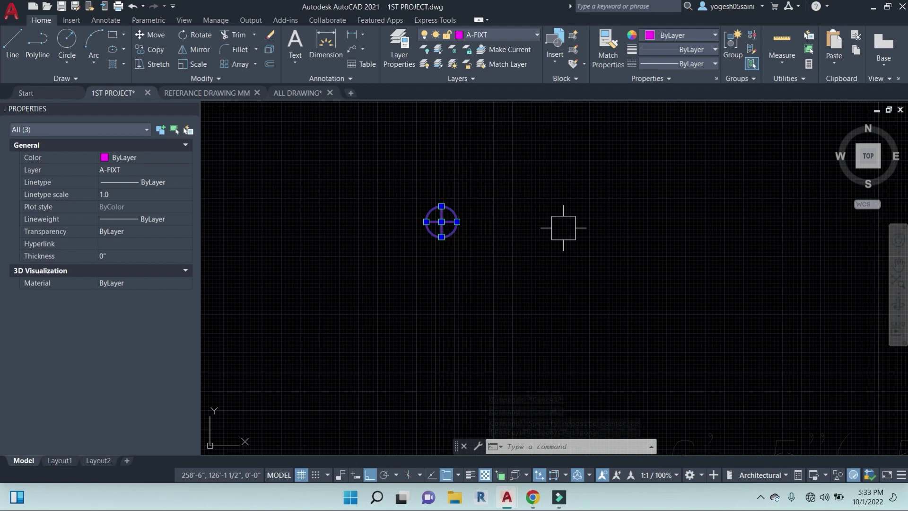
{"action": "key", "text": "ctrl+shift+c"}
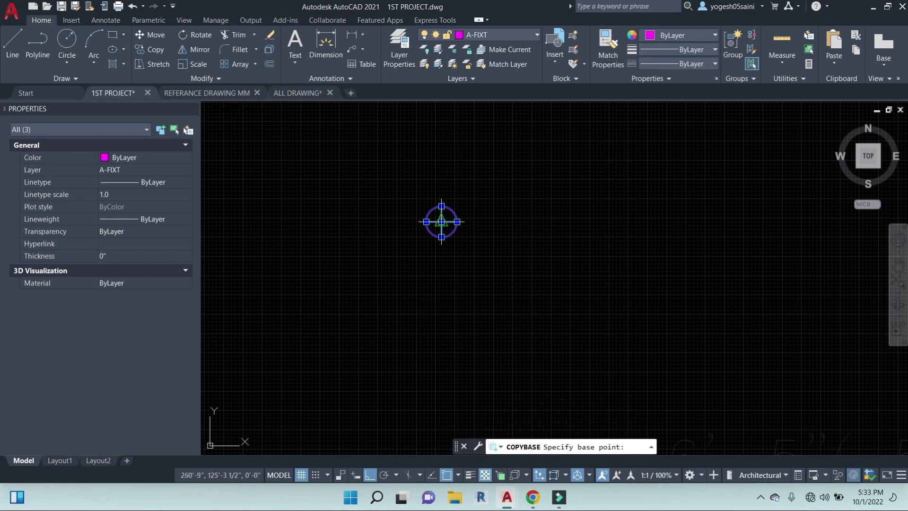
{"action": "left_click", "coordinate": [442, 222]}
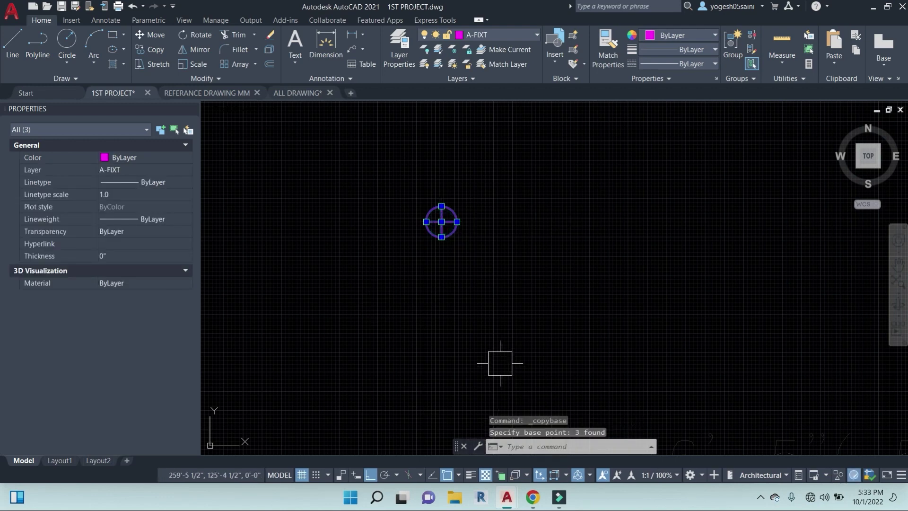
- Paste the light symbol as a block on the balcony's centre line, 2' from the inner side wall at the RWP end
{"action": "key", "text": "ctrl+shift+v"}
{"action": "scroll", "coordinate": [501, 363], "scroll_direction": "down", "scroll_amount": 5}
{"action": "middle_click_drag", "start_coordinate": [523, 367], "coordinate": [547, 327]}
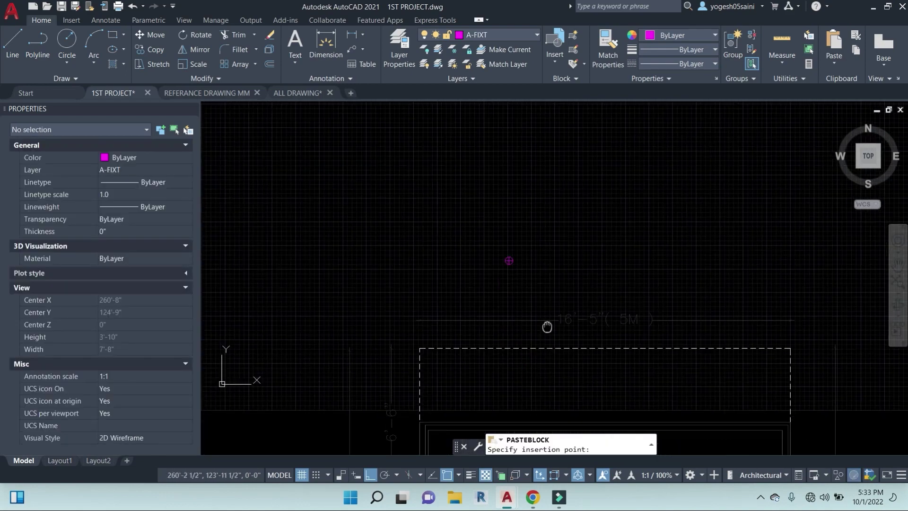
{"action": "scroll", "coordinate": [505, 334], "scroll_direction": "up", "scroll_amount": 8}
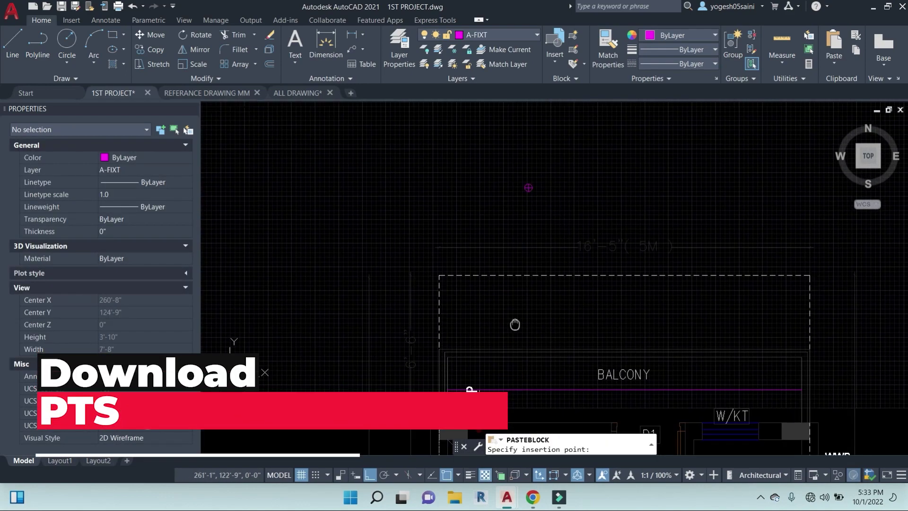
{"action": "left_click", "coordinate": [508, 331]}
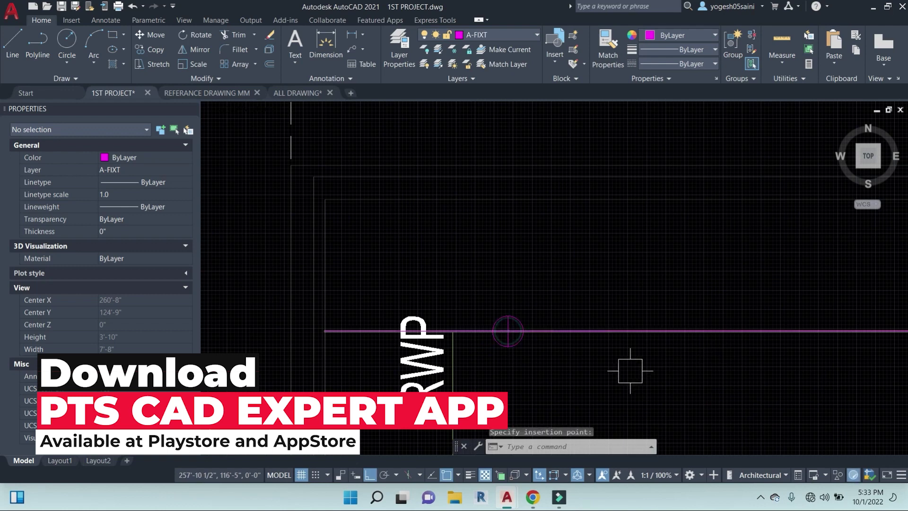
{"action": "left_click", "coordinate": [507, 315]}
{"action": "key", "text": "Escape"}
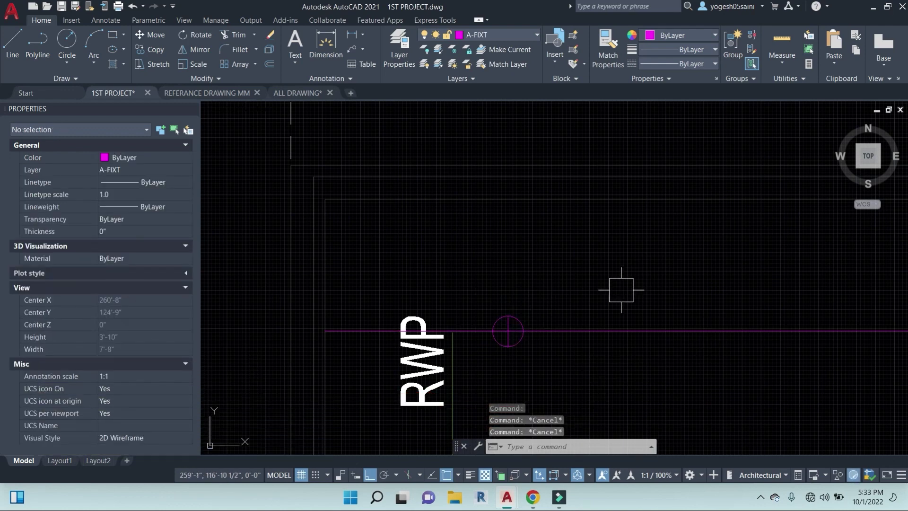
- Measure the distances from the placed light's centre to the balcony's front edge and rear wall with temporary linear dimensions
{"action": "type", "text": "dli"}
{"action": "key", "text": "Return"}
{"action": "left_click", "coordinate": [506, 201]}
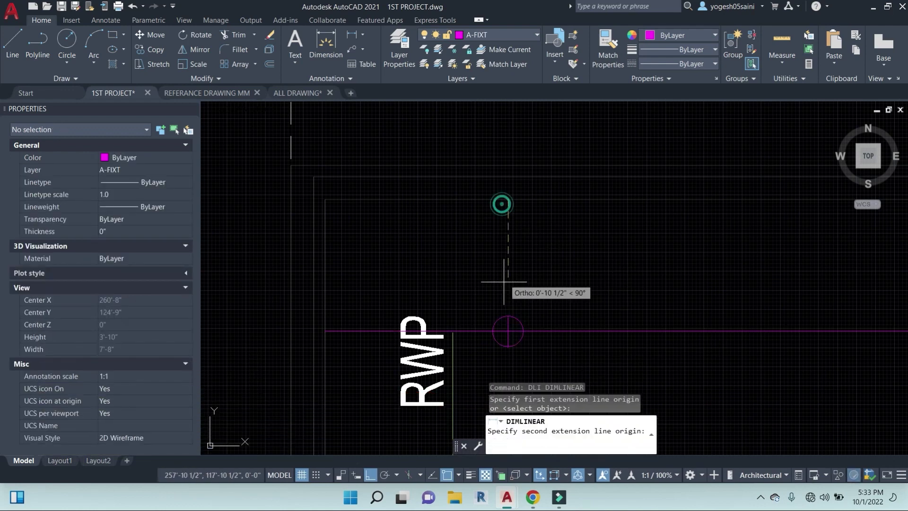
{"action": "left_click", "coordinate": [508, 332]}
{"action": "key", "text": "Escape"}
{"action": "middle_click_drag", "start_coordinate": [516, 342], "coordinate": [534, 212]}
{"action": "key", "text": "Return"}
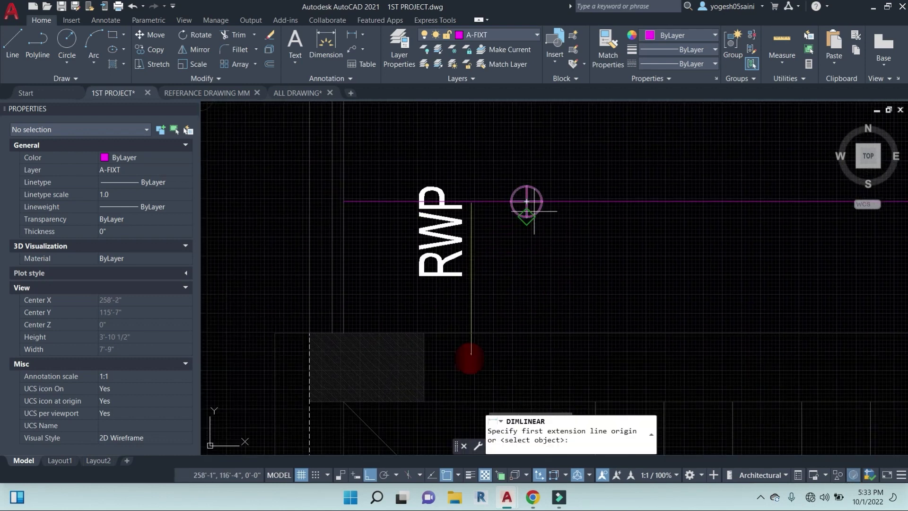
{"action": "left_click", "coordinate": [526, 202]}
{"action": "left_click", "coordinate": [525, 331]}
{"action": "key", "text": "Escape"}
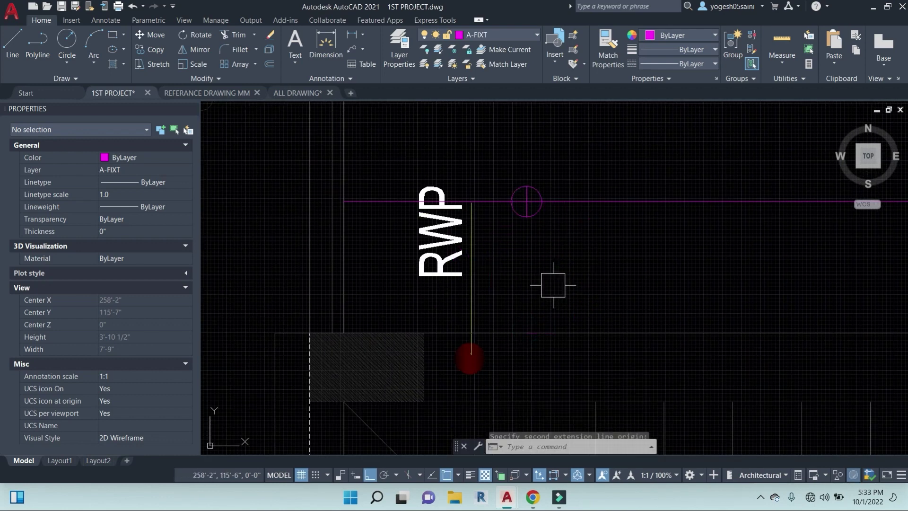
{"action": "middle_click_drag", "start_coordinate": [551, 268], "coordinate": [608, 279]}
{"action": "key", "text": "Escape"}
{"action": "type", "text": "li"}
{"action": "key", "text": "Return"}
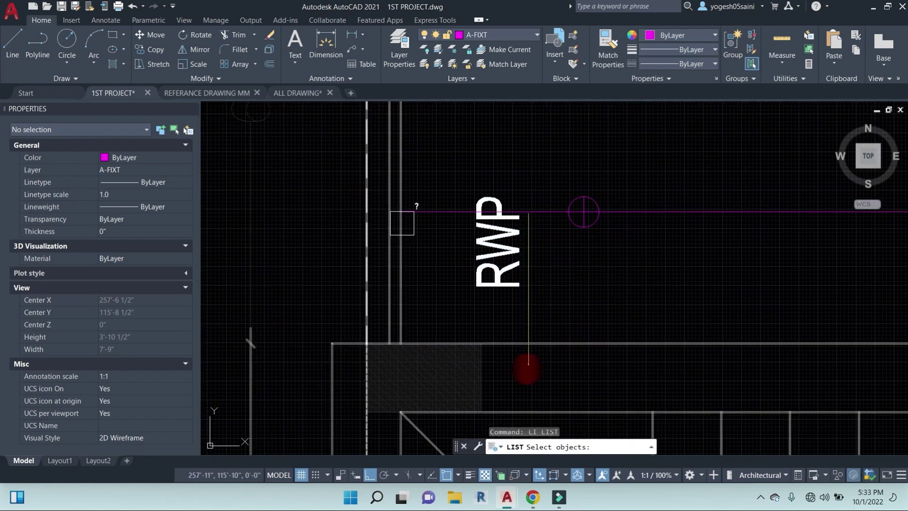
{"action": "key", "text": "Escape"}
- Measure the horizontal distance from the inner side wall to the light's centre with a temporary linear dimension
{"action": "type", "text": "dli"}
{"action": "key", "text": "Return"}
{"action": "left_click", "coordinate": [400, 216]}
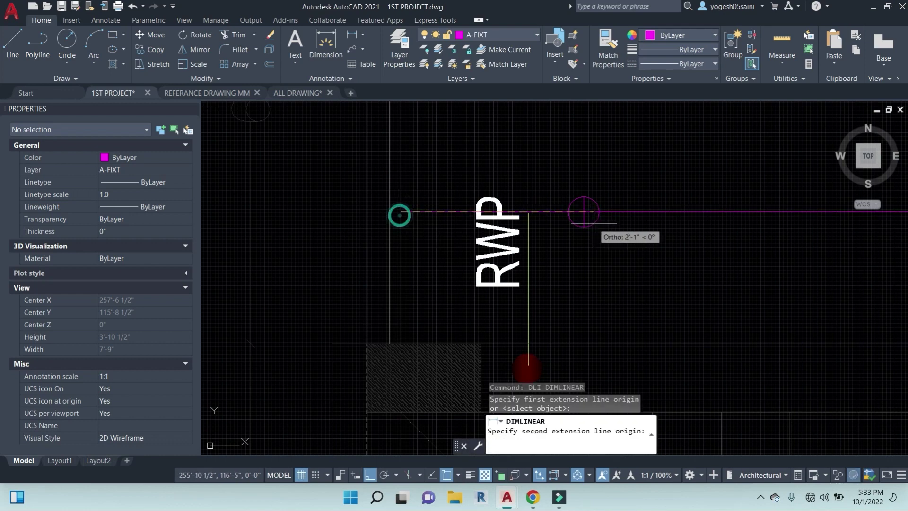
{"action": "left_click", "coordinate": [569, 212]}
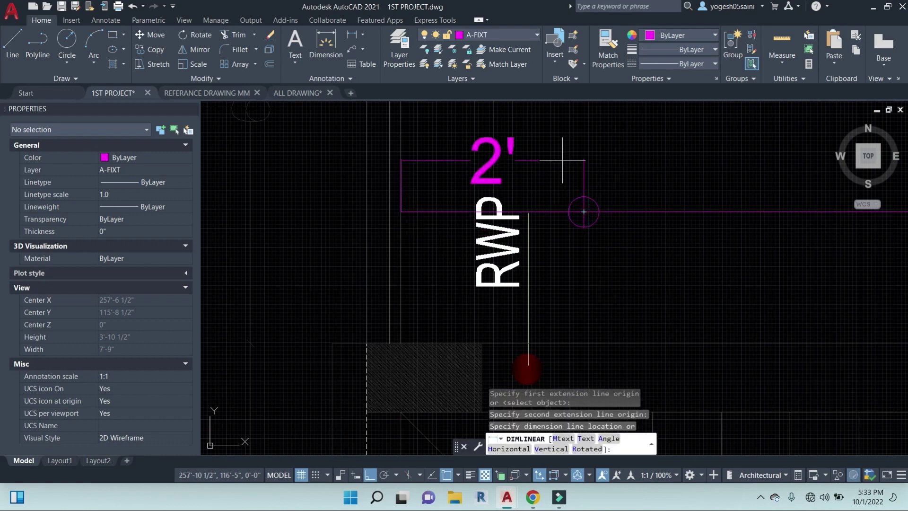
{"action": "key", "text": "Escape"}
- Copy the light from its centre to the midpoint of the balcony's centre line
{"action": "scroll", "coordinate": [559, 161], "scroll_direction": "down", "scroll_amount": 2}
{"action": "mouse_move", "coordinate": [559, 167]}
{"action": "middle_mouse_down"}
{"action": "mouse_move", "coordinate": [490, 239]}
{"action": "mouse_move", "coordinate": [431, 257]}
{"action": "middle_mouse_up"}
{"action": "scroll", "coordinate": [431, 258], "scroll_direction": "down", "scroll_amount": 3}
{"action": "left_click", "coordinate": [389, 209]}
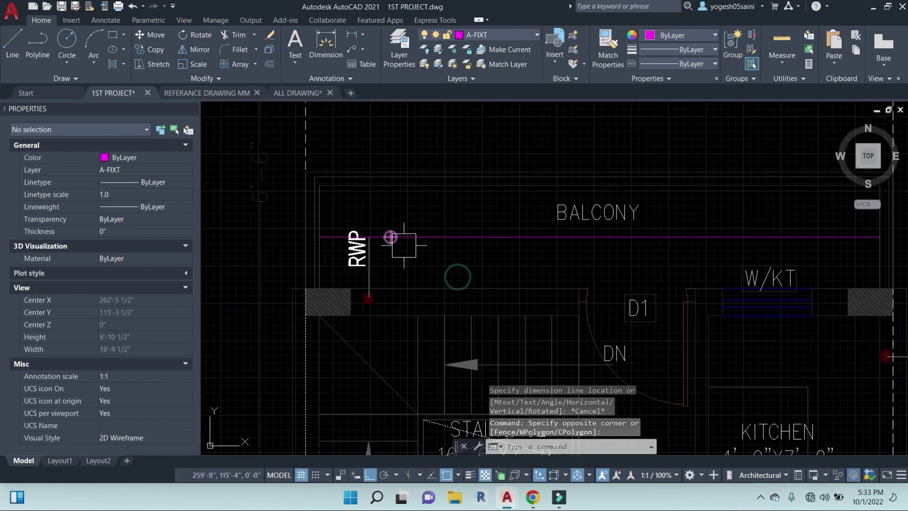
{"action": "left_click", "coordinate": [398, 249]}
{"action": "type", "text": "co"}
{"action": "key", "text": "Return"}
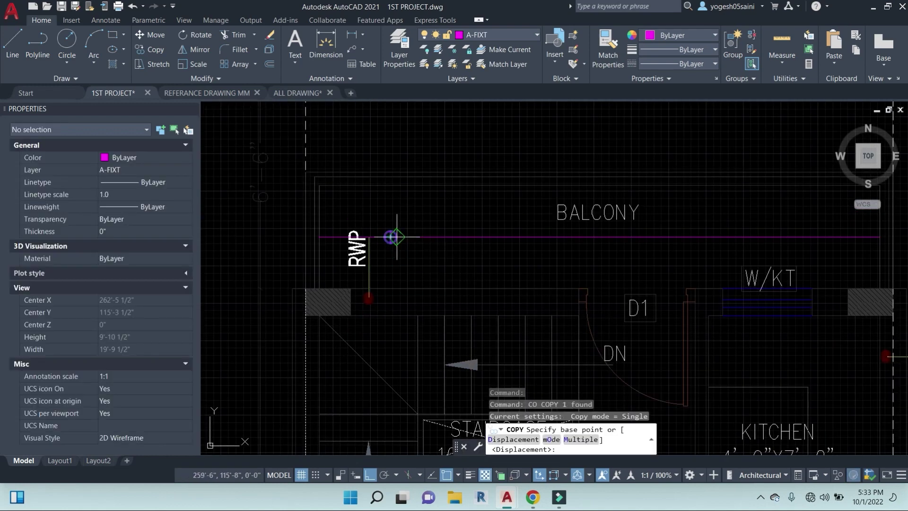
{"action": "scroll", "coordinate": [391, 237], "scroll_direction": "up", "scroll_amount": 2}
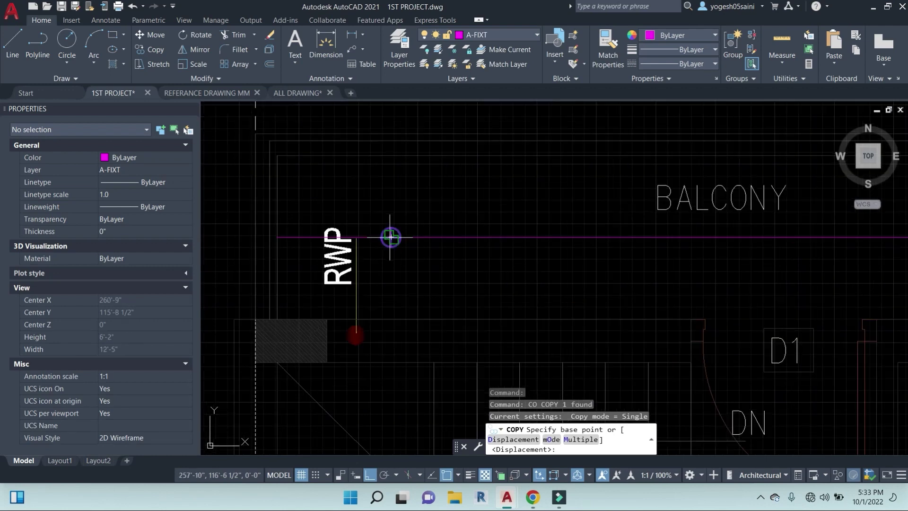
{"action": "scroll", "coordinate": [392, 237], "scroll_direction": "up", "scroll_amount": 6}
{"action": "left_click", "coordinate": [383, 237]}
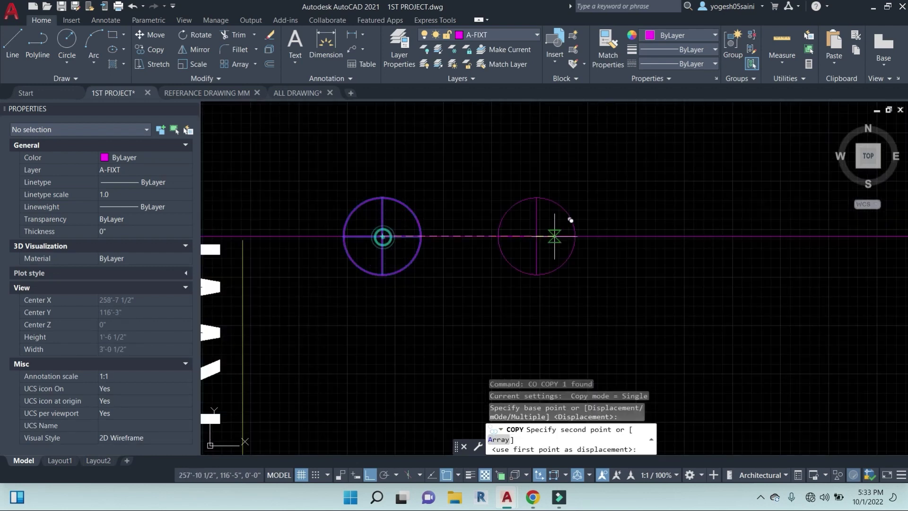
{"action": "scroll", "coordinate": [552, 240], "scroll_direction": "down", "scroll_amount": 5}
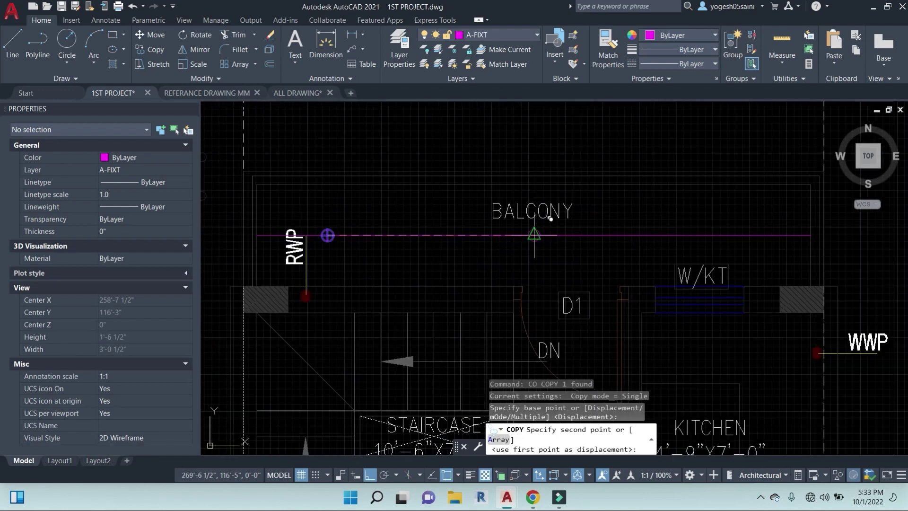
{"action": "left_click", "coordinate": [534, 235]}
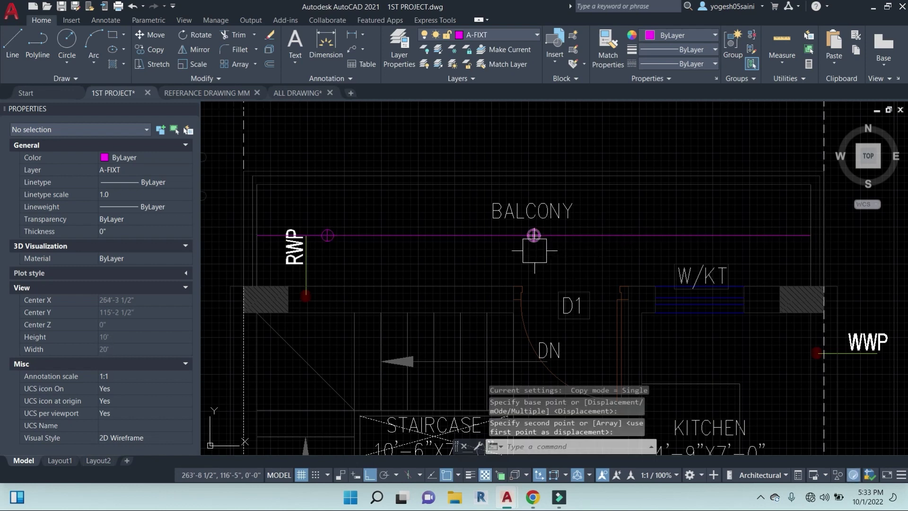
- Mirror the RWP-end light about a vertical axis through the middle light, keeping the original
{"action": "left_click", "coordinate": [334, 251]}
{"action": "type", "text": "MI"}
{"action": "key", "text": "Return"}
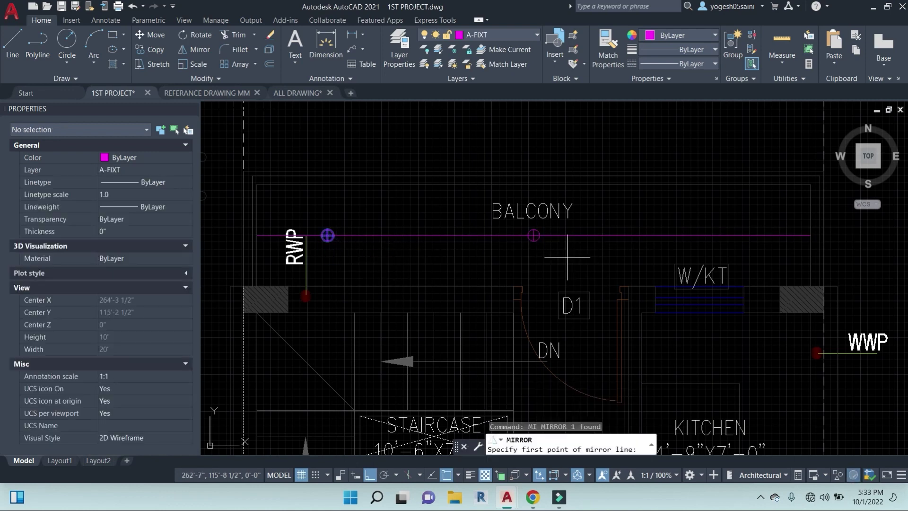
{"action": "left_click", "coordinate": [528, 235]}
{"action": "left_click", "coordinate": [532, 226]}
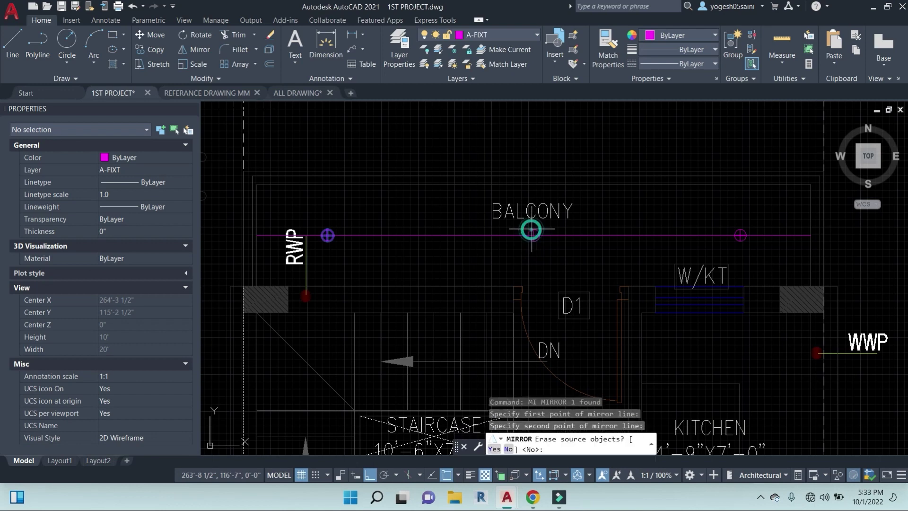
{"action": "key", "text": "Return"}
- Dimension the distance from each end light's centre to its nearest inner side wall, placing both dimensions above the centre line
{"action": "type", "text": "DLI"}
{"action": "key", "text": "Return"}
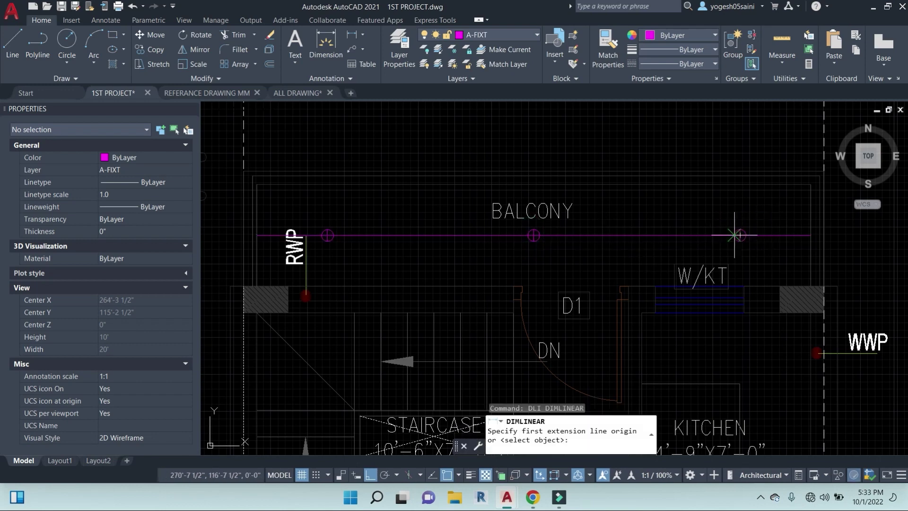
{"action": "left_click", "coordinate": [740, 241]}
{"action": "left_click", "coordinate": [810, 235]}
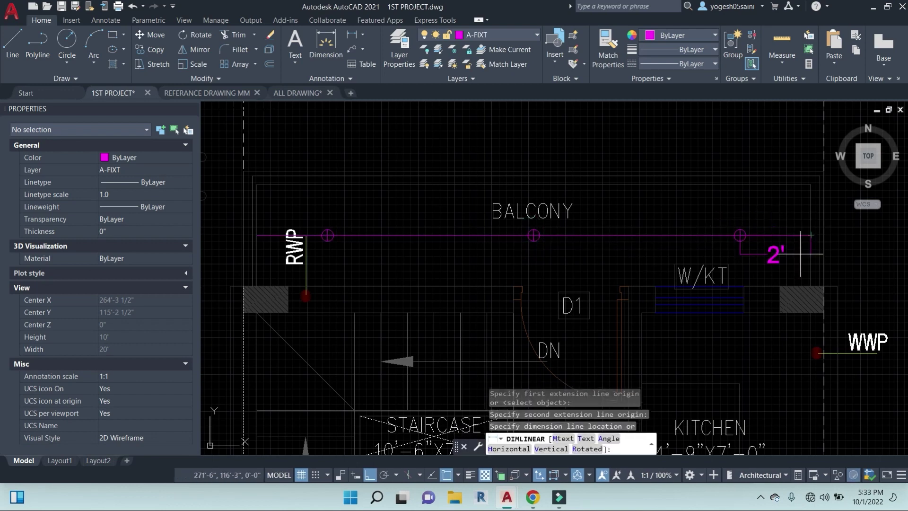
{"action": "left_click", "coordinate": [774, 202]}
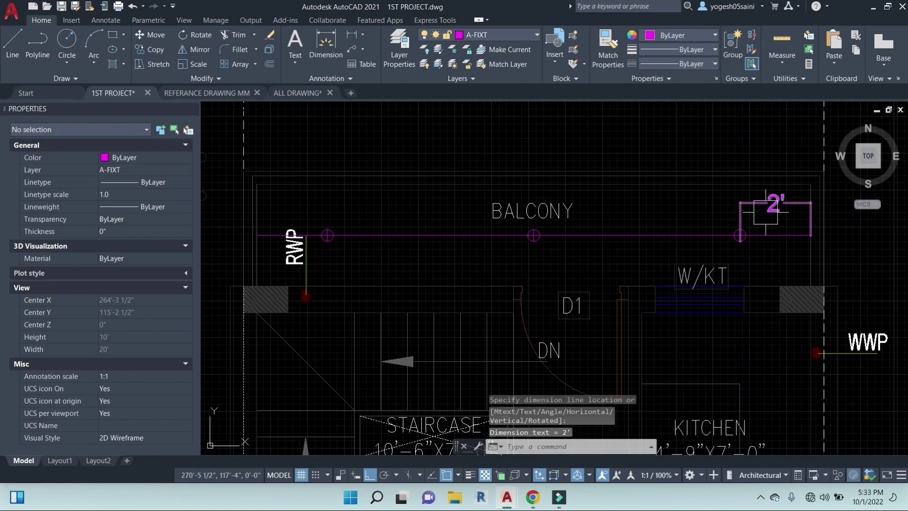
{"action": "key", "text": "Return"}
{"action": "left_click", "coordinate": [327, 235]}
{"action": "left_click", "coordinate": [256, 233]}
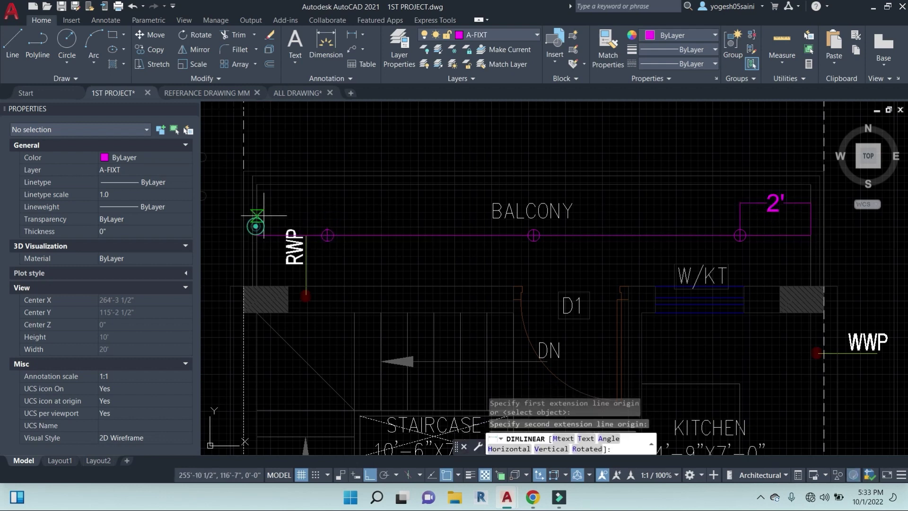
{"action": "left_click", "coordinate": [265, 208]}
- Dimension the spacing between the RWP-end light and the middle light, in line with the adjacent wall dimension
{"action": "middle_click_drag", "start_coordinate": [534, 266], "coordinate": [554, 265]}
{"action": "key", "text": "Return"}
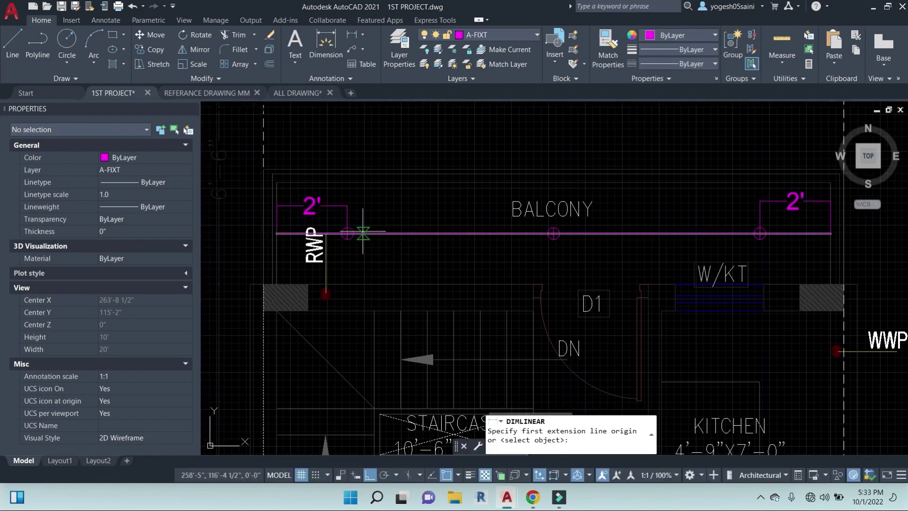
{"action": "left_click", "coordinate": [347, 232]}
{"action": "left_click", "coordinate": [554, 232]}
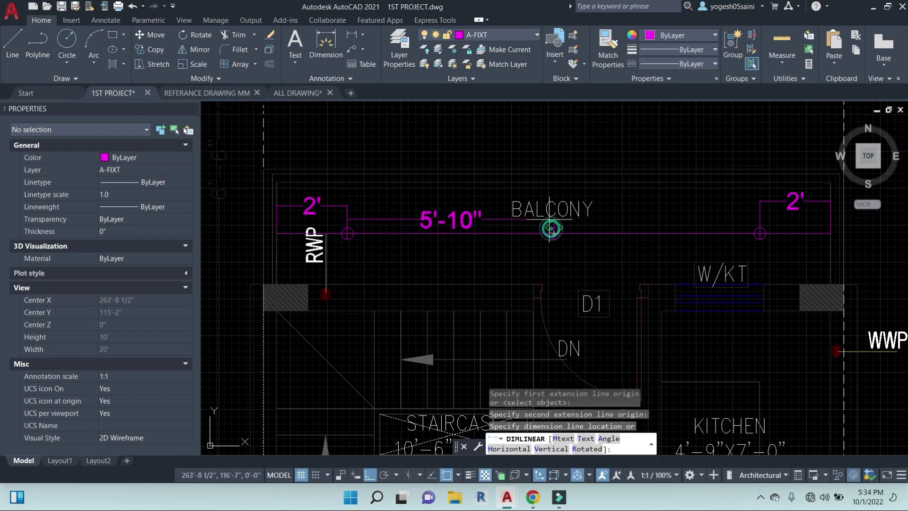
{"action": "left_click", "coordinate": [345, 205]}
- Dimension the spacing between the middle light and the kitchen-side light, in line with the previous dimension
{"action": "key", "text": "Return"}
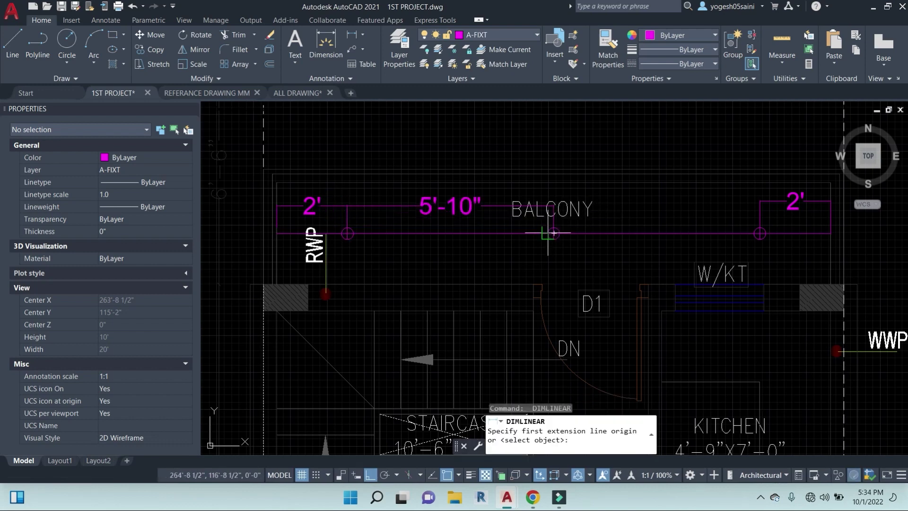
{"action": "left_click", "coordinate": [554, 233]}
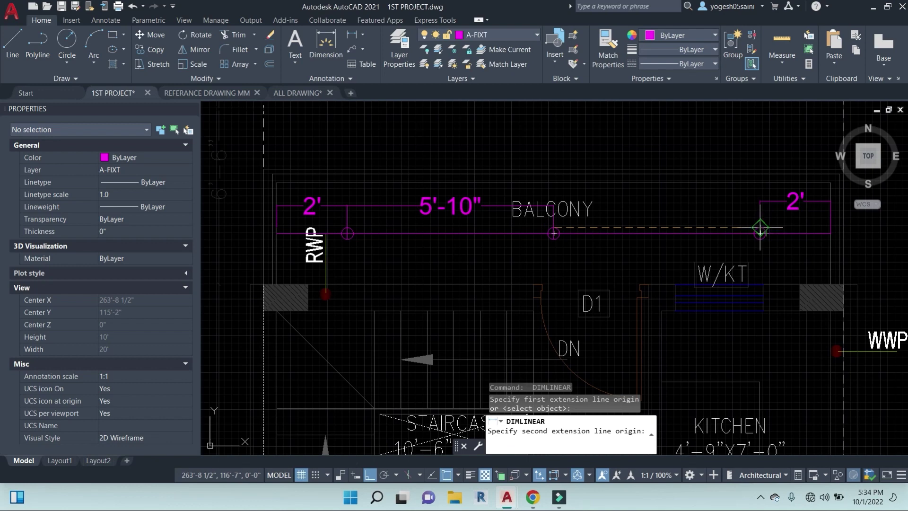
{"action": "left_click", "coordinate": [760, 230]}
{"action": "left_click", "coordinate": [500, 206]}
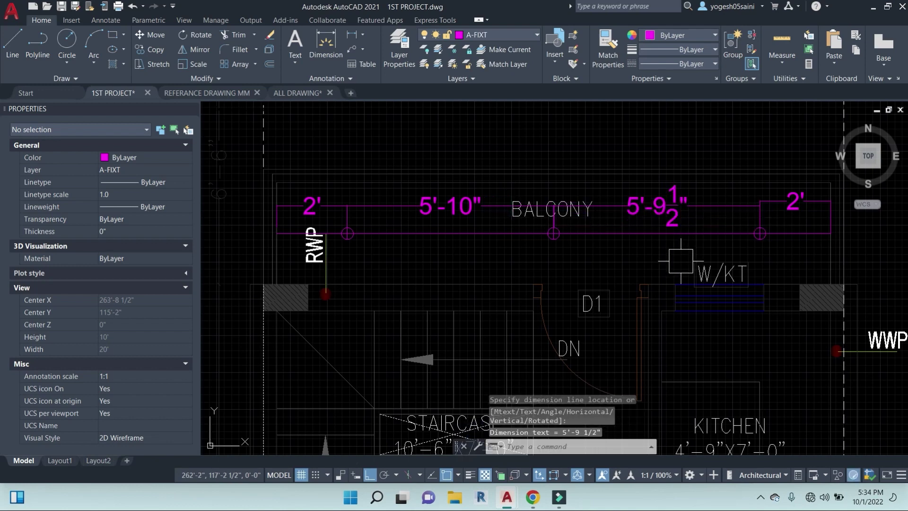
{"action": "scroll", "coordinate": [732, 206], "scroll_direction": "up", "scroll_amount": 2}
{"action": "left_click", "coordinate": [730, 205]}
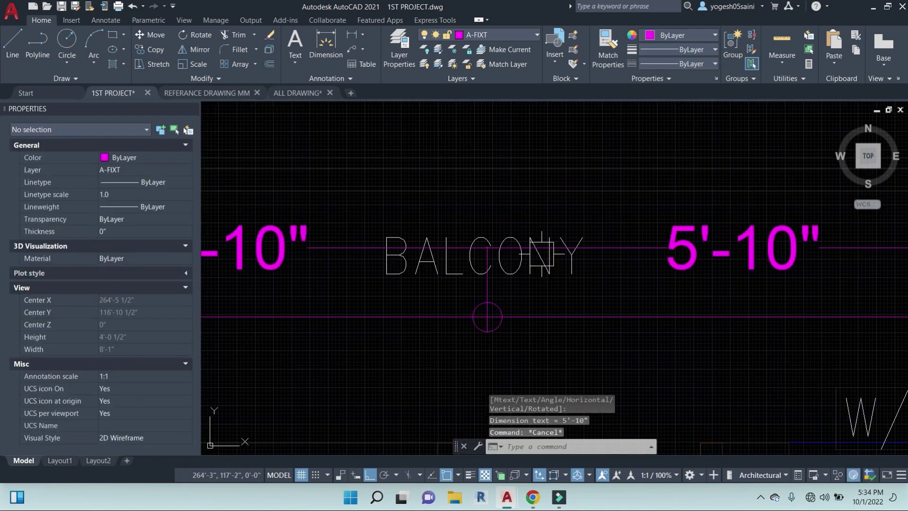
- Move the BALCONY label straight down to sit below the lights' centre line and save the drawing
{"action": "left_click", "coordinate": [546, 265]}
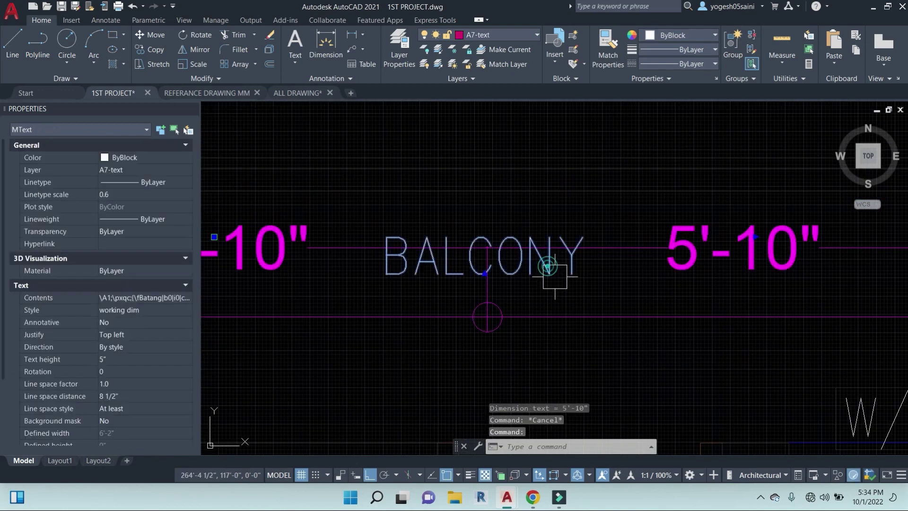
{"action": "type", "text": "m"}
{"action": "key", "text": "space"}
{"action": "left_click", "coordinate": [666, 349]}
{"action": "middle_click_drag", "start_coordinate": [674, 382], "coordinate": [685, 263]}
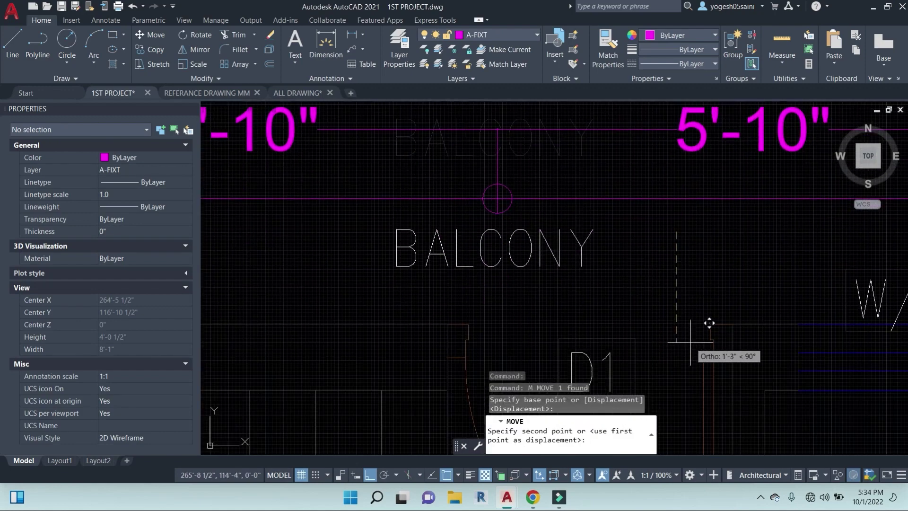
{"action": "left_click", "coordinate": [691, 359]}
{"action": "key", "text": "ctrl+s"}
{"action": "scroll", "coordinate": [669, 277], "scroll_direction": "down", "scroll_amount": 4}
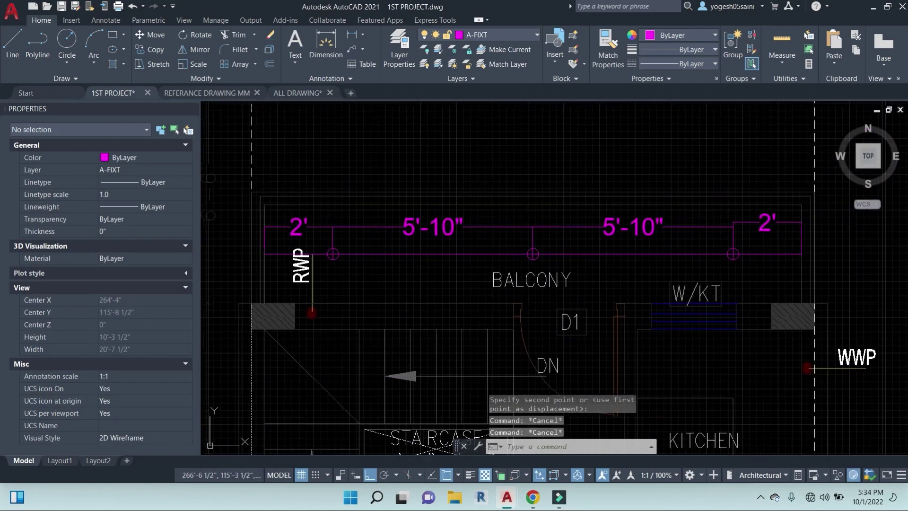
- Align the kitchen-side wall dimension's line with the neighbouring light spacing dimension
{"action": "scroll", "coordinate": [637, 286], "scroll_direction": "down", "scroll_amount": 2}
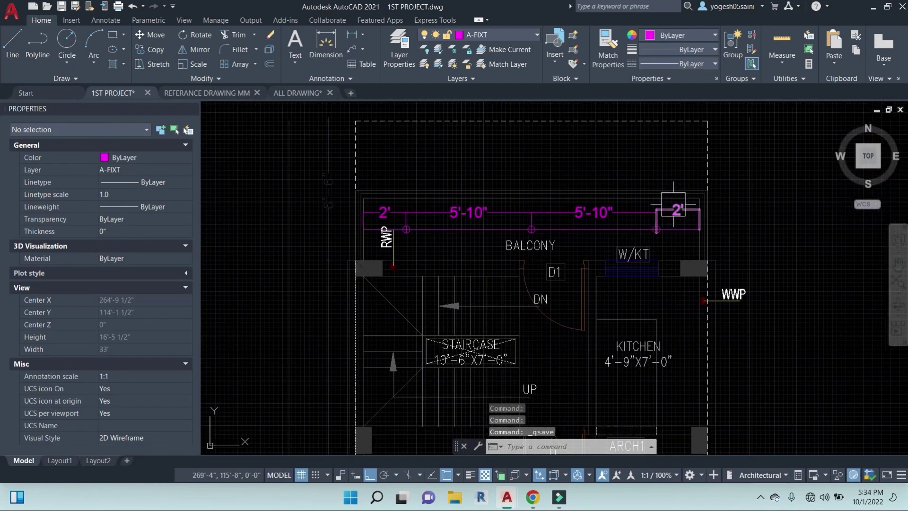
{"action": "scroll", "coordinate": [653, 218], "scroll_direction": "up", "scroll_amount": 3}
{"action": "left_click", "coordinate": [649, 220]}
{"action": "scroll", "coordinate": [649, 220], "scroll_direction": "up", "scroll_amount": 3}
{"action": "left_click", "coordinate": [623, 231]}
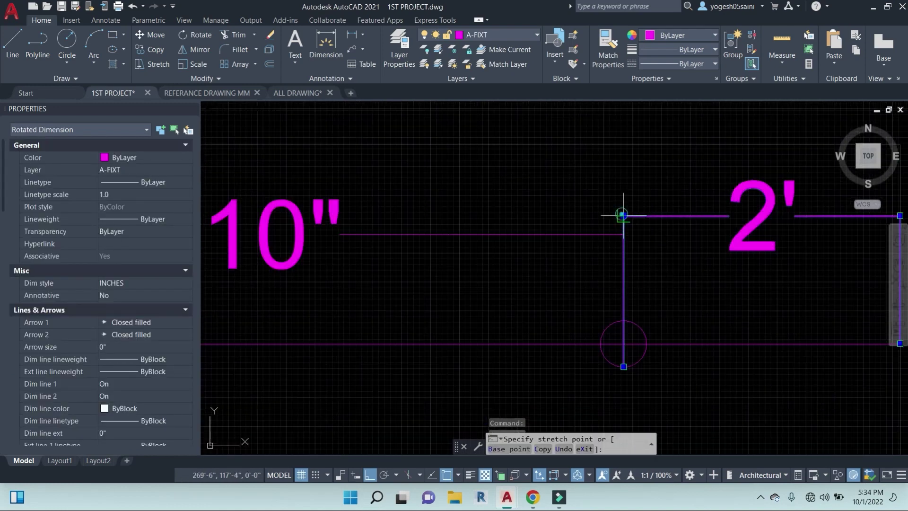
{"action": "scroll", "coordinate": [624, 231], "scroll_direction": "up", "scroll_amount": 3}
{"action": "left_click", "coordinate": [623, 220]}
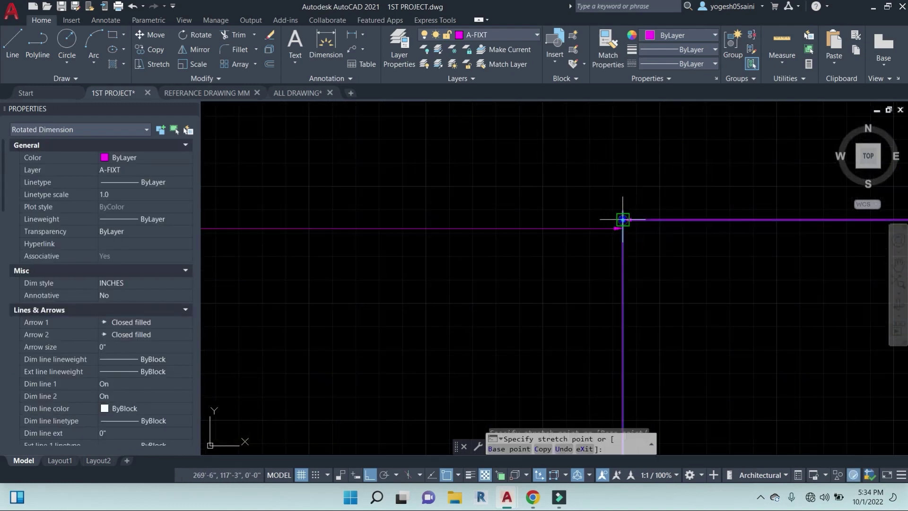
{"action": "left_click", "coordinate": [622, 229]}
{"action": "key", "text": "Escape"}
- Move the balcony lights' centre line to layer 0
{"action": "scroll", "coordinate": [629, 212], "scroll_direction": "down", "scroll_amount": 10}
{"action": "scroll", "coordinate": [455, 243], "scroll_direction": "up", "scroll_amount": 2}
{"action": "scroll", "coordinate": [455, 244], "scroll_direction": "up", "scroll_amount": 2}
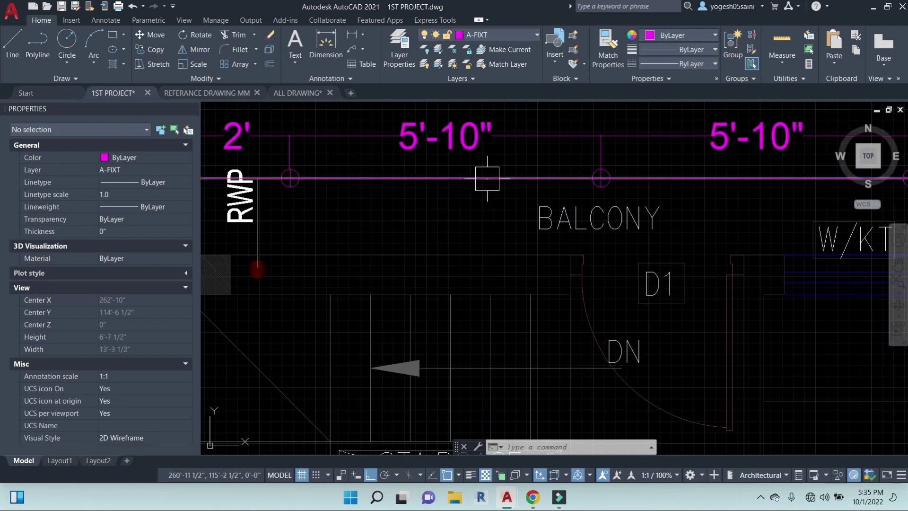
{"action": "left_click", "coordinate": [487, 178]}
{"action": "left_click", "coordinate": [518, 38]}
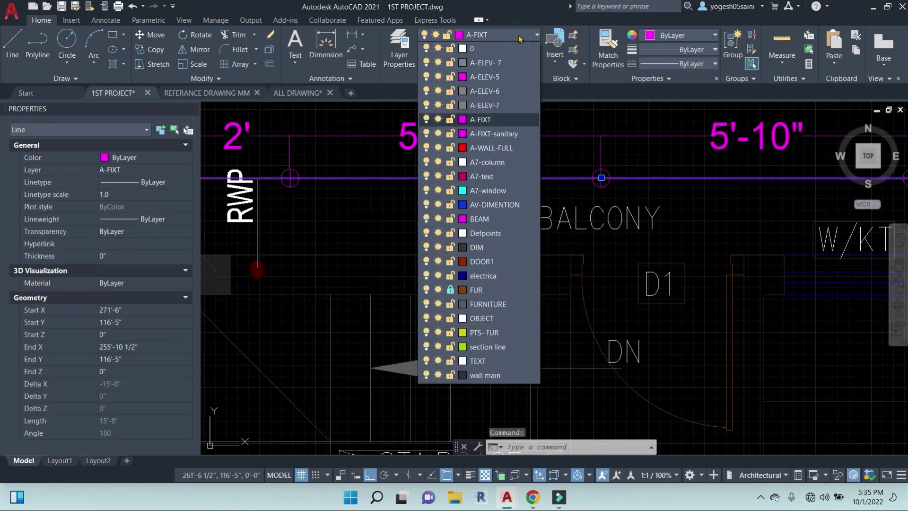
{"action": "left_click", "coordinate": [685, 31]}
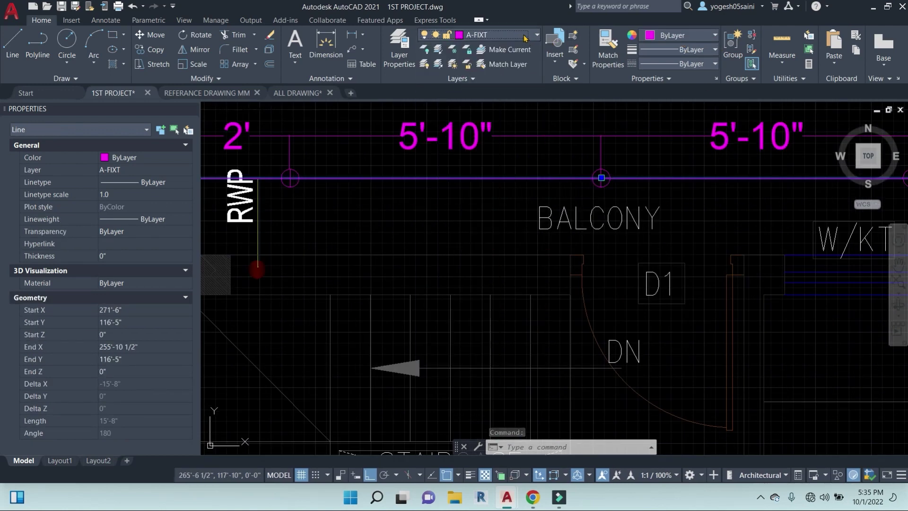
{"action": "left_click", "coordinate": [538, 36]}
{"action": "left_click", "coordinate": [716, 36]}
{"action": "left_click", "coordinate": [716, 35]}
{"action": "left_click", "coordinate": [517, 36]}
{"action": "left_click", "coordinate": [517, 37]}
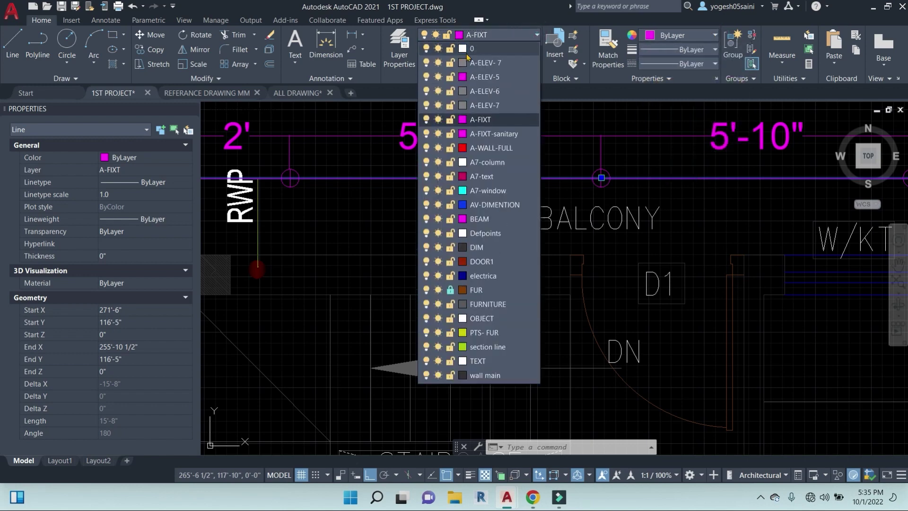
{"action": "left_click", "coordinate": [484, 47]}
{"action": "key", "text": "Escape"}
{"action": "scroll", "coordinate": [588, 141], "scroll_direction": "down", "scroll_amount": 4}
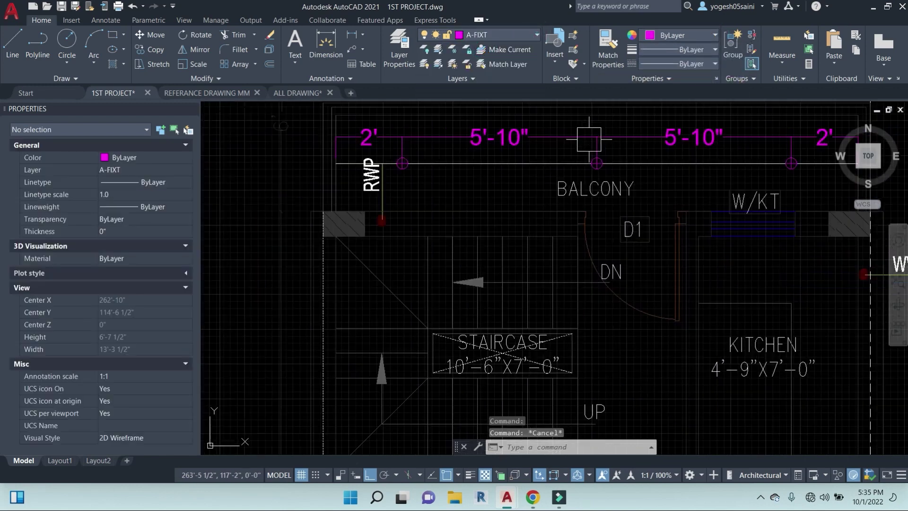
- Change the balcony centre line's linetype to HIDDEN
{"action": "scroll", "coordinate": [538, 169], "scroll_direction": "up", "scroll_amount": 4}
{"action": "left_click", "coordinate": [587, 137]}
{"action": "mouse_move", "coordinate": [586, 137]}
{"action": "middle_mouse_down"}
{"action": "mouse_move", "coordinate": [563, 183]}
{"action": "mouse_move", "coordinate": [517, 223]}
{"action": "middle_mouse_up"}
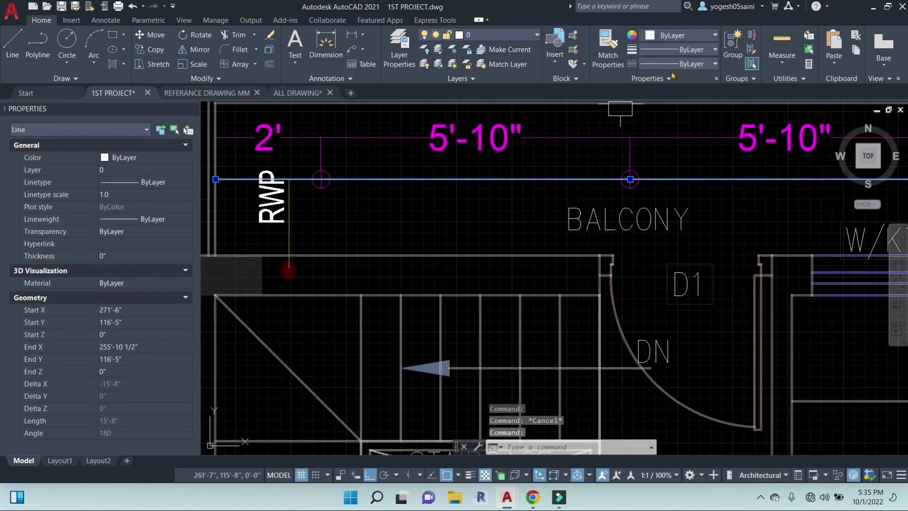
{"action": "left_click", "coordinate": [705, 65]}
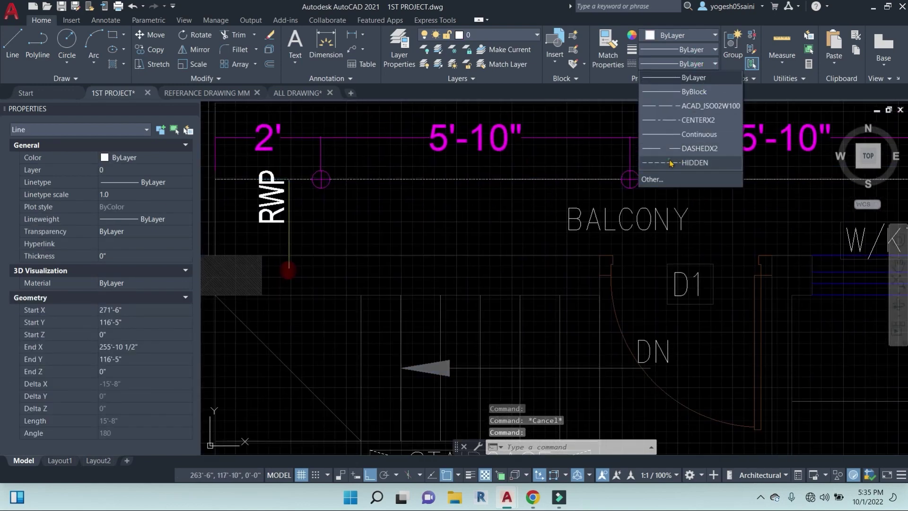
{"action": "left_click", "coordinate": [672, 163]}
- Set the balcony centre line's linetype scale to 8
{"action": "left_click", "coordinate": [134, 193]}
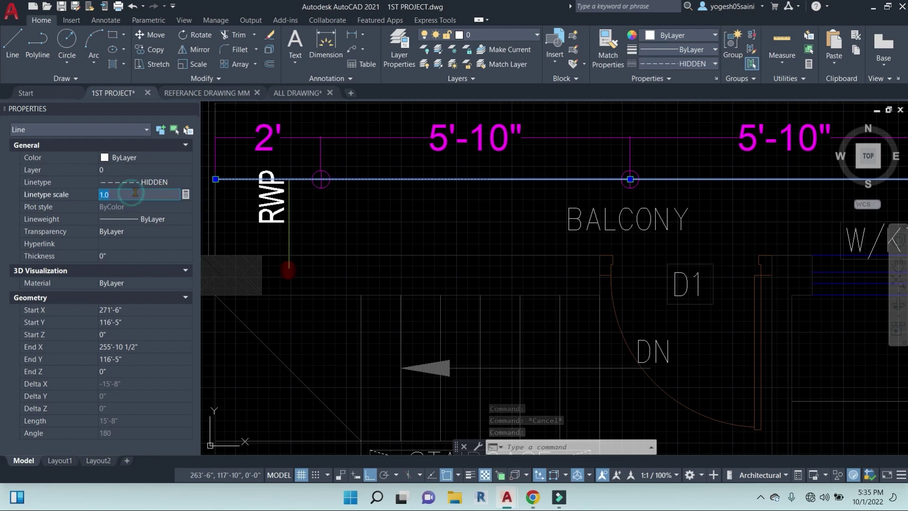
{"action": "type", "text": "5"}
{"action": "key", "text": "Return"}
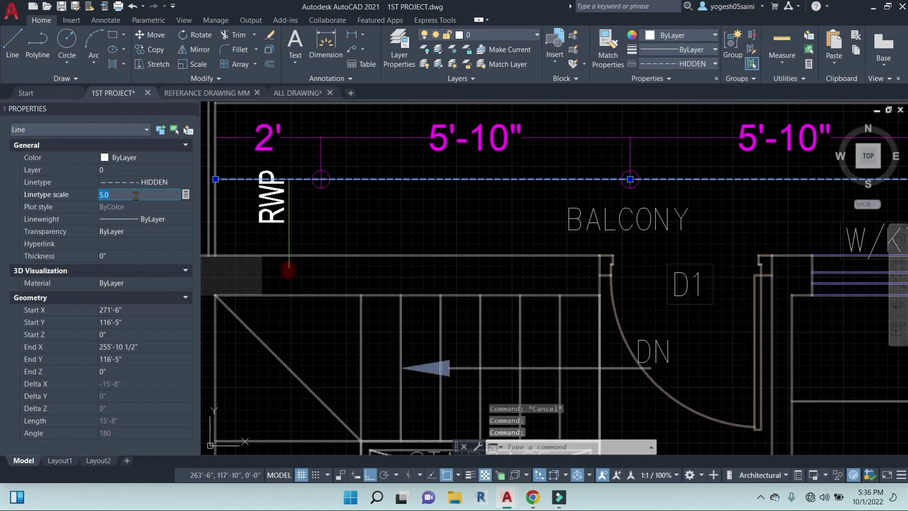
{"action": "key", "text": "Return"}
{"action": "scroll", "coordinate": [662, 248], "scroll_direction": "down", "scroll_amount": 4}
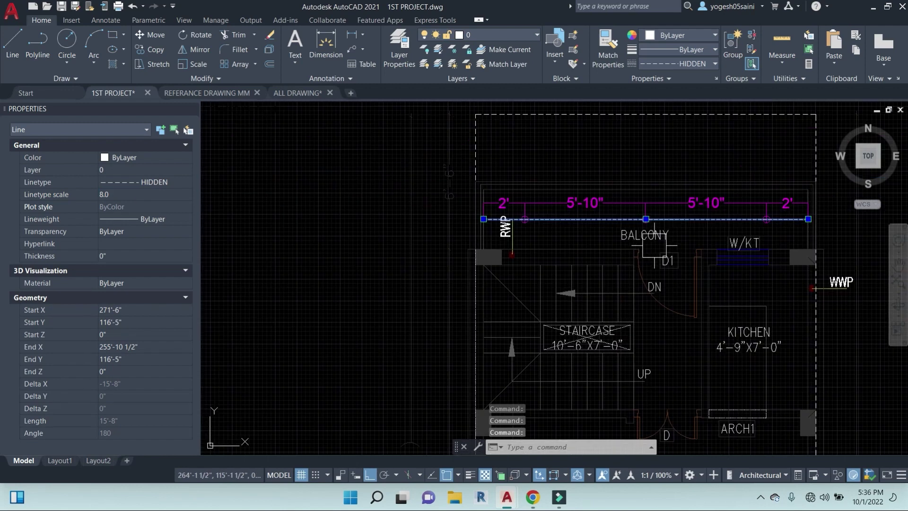
{"action": "scroll", "coordinate": [465, 226], "scroll_direction": "up", "scroll_amount": 3}
{"action": "key", "text": "Escape"}
{"action": "key", "text": "Escape"}
{"action": "key", "text": "Escape"}
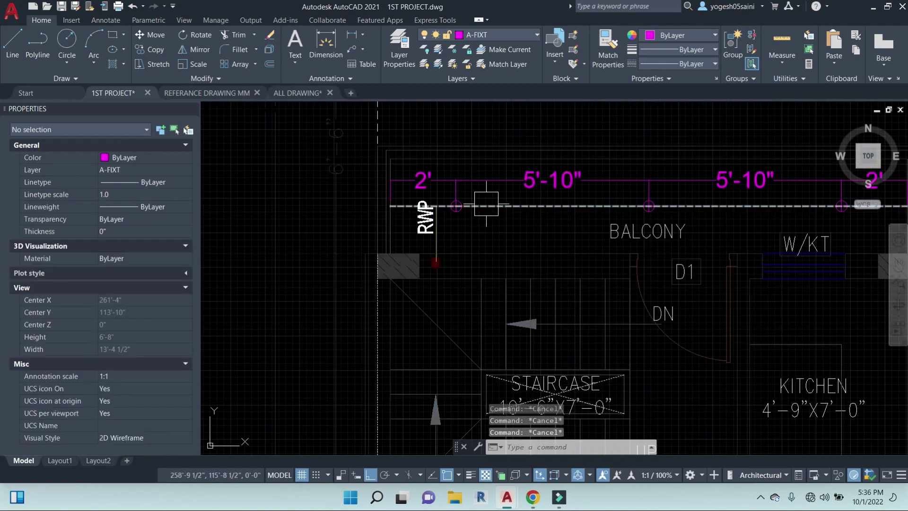
- Select the four balcony dimensions and examine the line and text settings of the INCHES dimension style
{"action": "scroll", "coordinate": [488, 201], "scroll_direction": "up", "scroll_amount": 4}
{"action": "left_click", "coordinate": [488, 168]}
{"action": "left_click", "coordinate": [334, 166]}
{"action": "scroll", "coordinate": [334, 166], "scroll_direction": "down", "scroll_amount": 3}
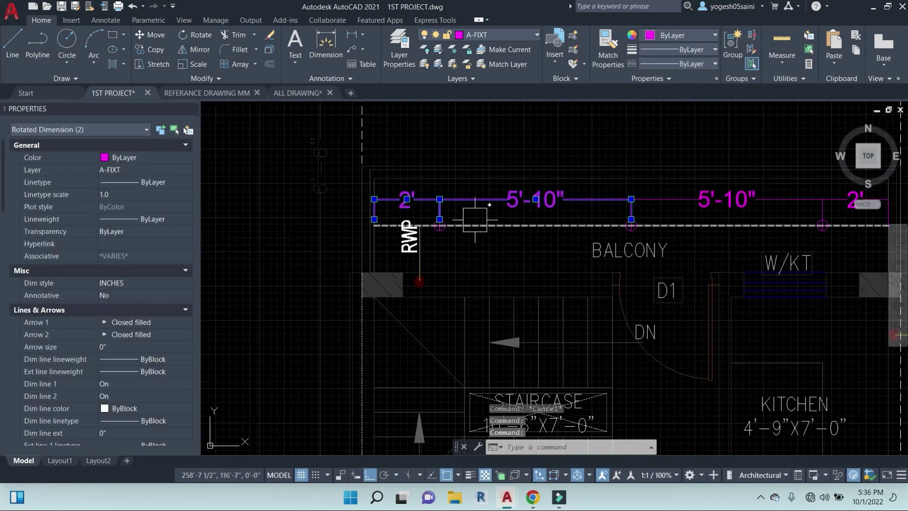
{"action": "left_click", "coordinate": [648, 217]}
{"action": "left_click", "coordinate": [769, 210]}
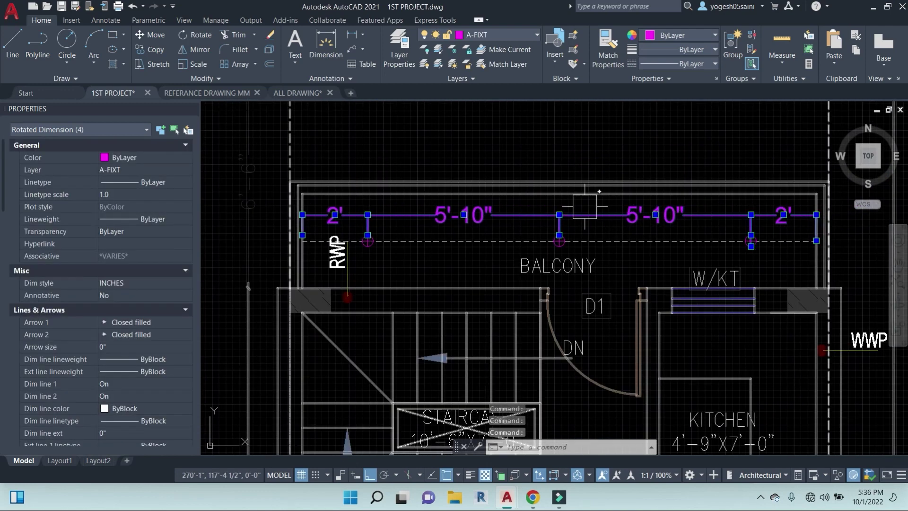
{"action": "type", "text": "d"}
{"action": "key", "text": "Return"}
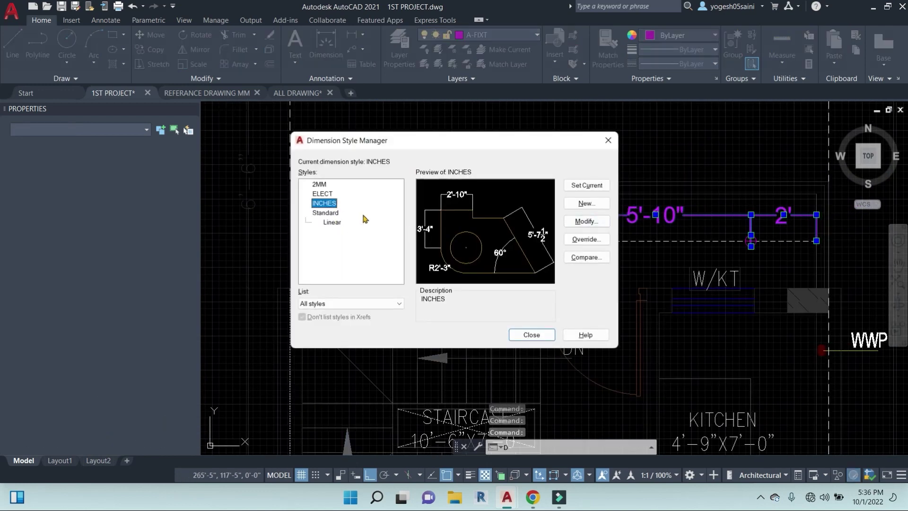
{"action": "left_click", "coordinate": [587, 221]}
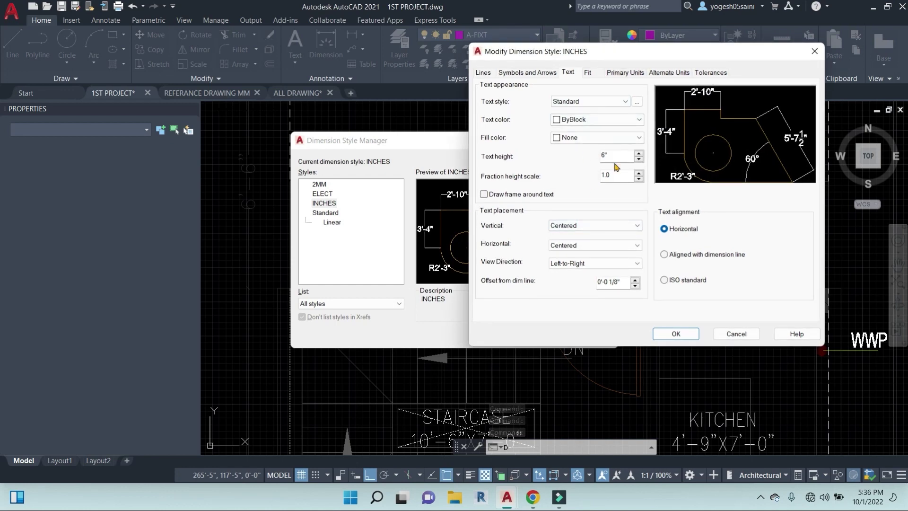
{"action": "left_click", "coordinate": [484, 72]}
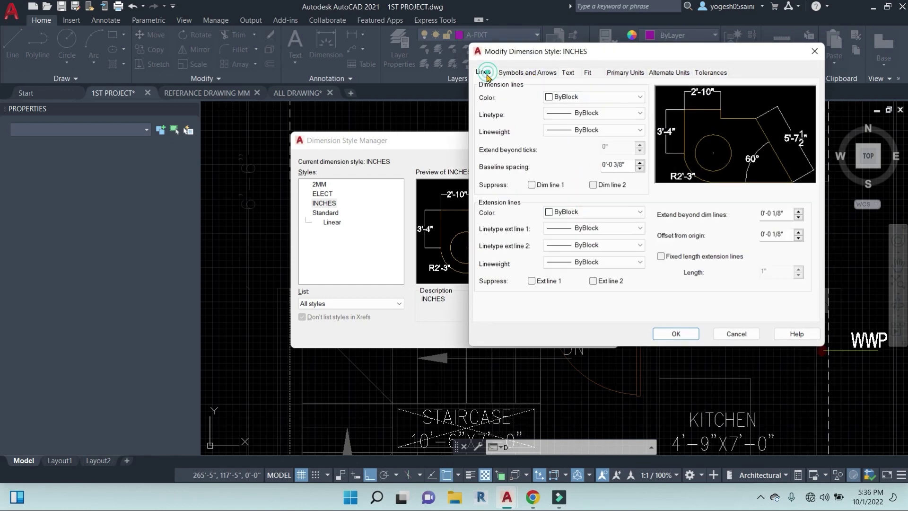
{"action": "left_click", "coordinate": [569, 73]}
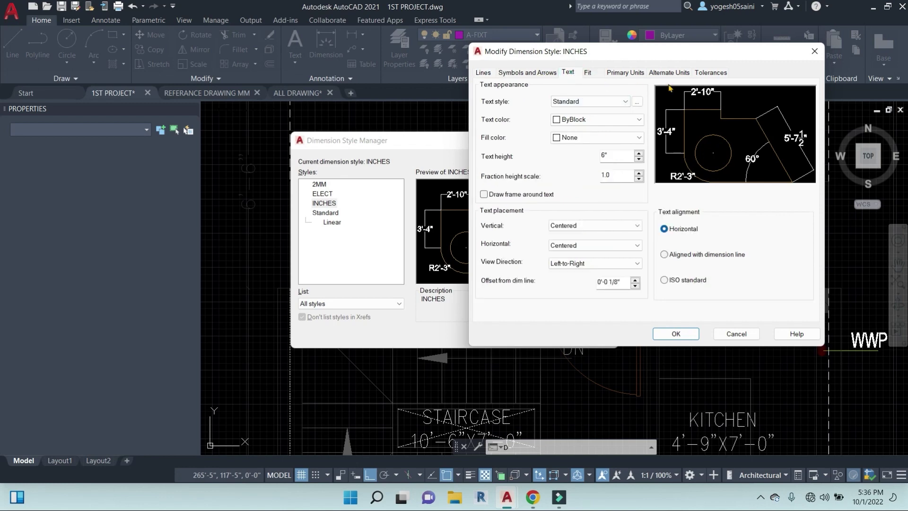
{"action": "left_click", "coordinate": [814, 51]}
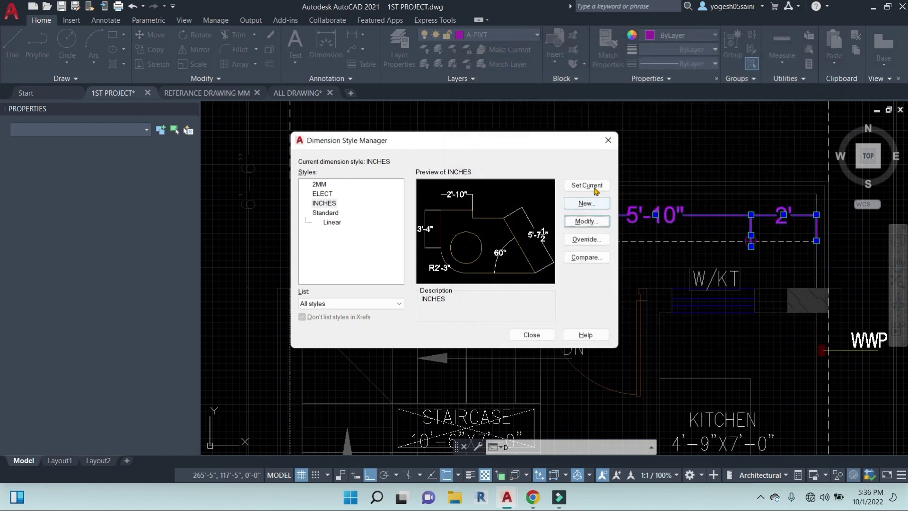
{"action": "left_click", "coordinate": [529, 339]}
{"action": "key", "text": "Escape"}
- Move all four balcony light dimensions to layer 0
{"action": "left_click", "coordinate": [668, 208]}
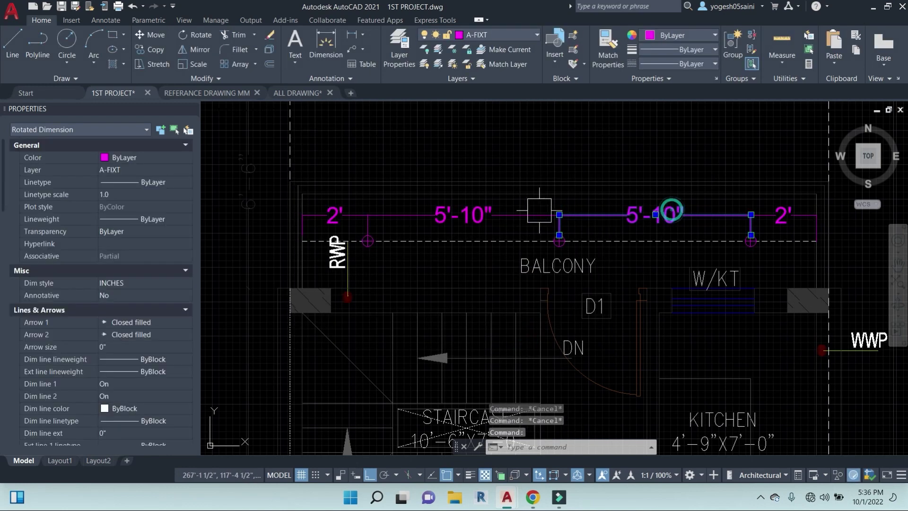
{"action": "left_click", "coordinate": [521, 211]}
{"action": "left_click", "coordinate": [345, 207]}
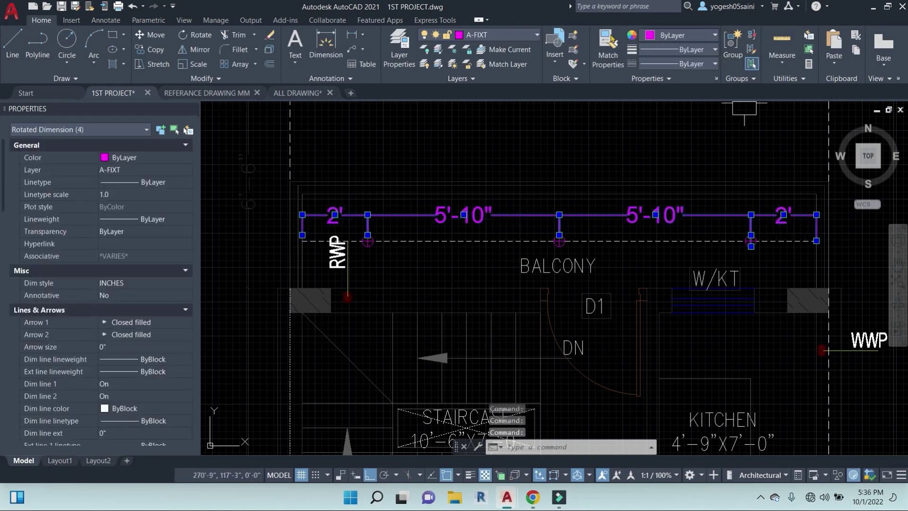
{"action": "left_click", "coordinate": [530, 36]}
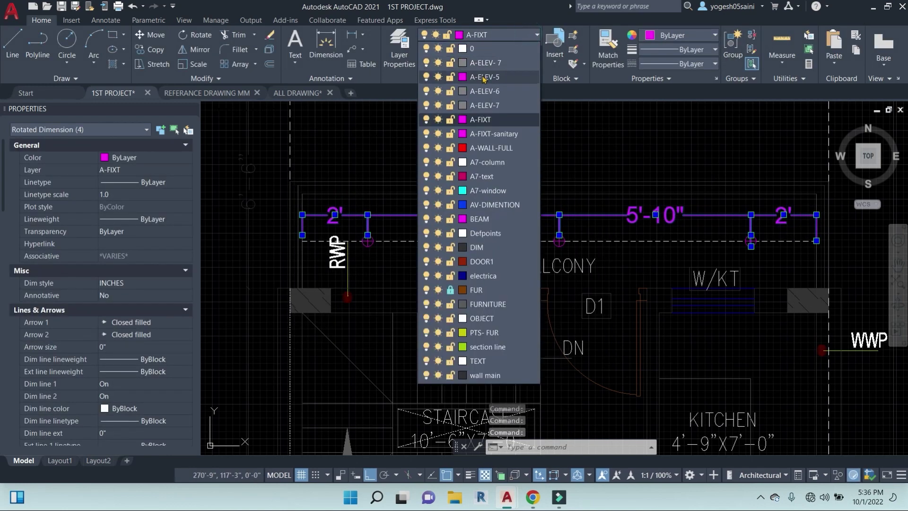
{"action": "left_click", "coordinate": [497, 50]}
{"action": "key", "text": "Escape"}
{"action": "key", "text": "Escape"}
{"action": "key", "text": "Escape"}
{"action": "scroll", "coordinate": [672, 247], "scroll_direction": "down", "scroll_amount": 2}
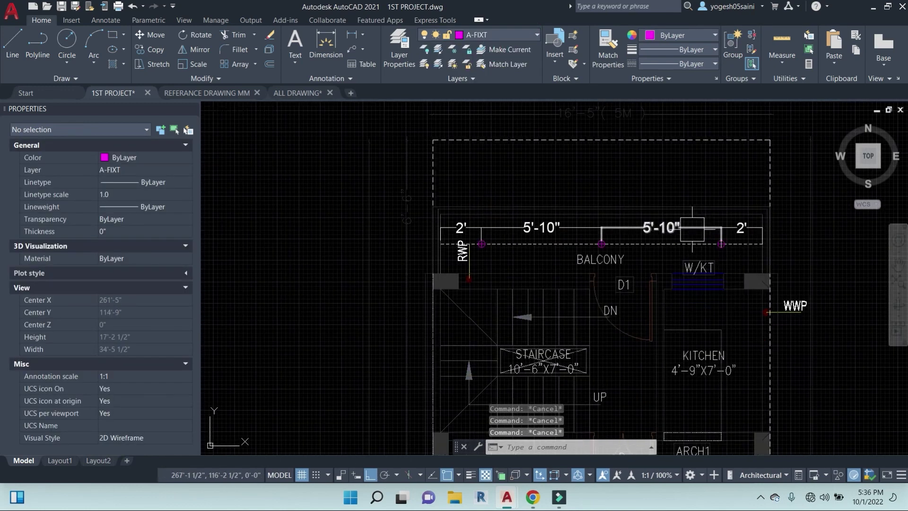
- Move the middle-to-kitchen-side light spacing dimension and the kitchen-side wall dimension to the DIM layer
{"action": "scroll", "coordinate": [691, 228], "scroll_direction": "up", "scroll_amount": 4}
{"action": "left_click", "coordinate": [690, 228]}
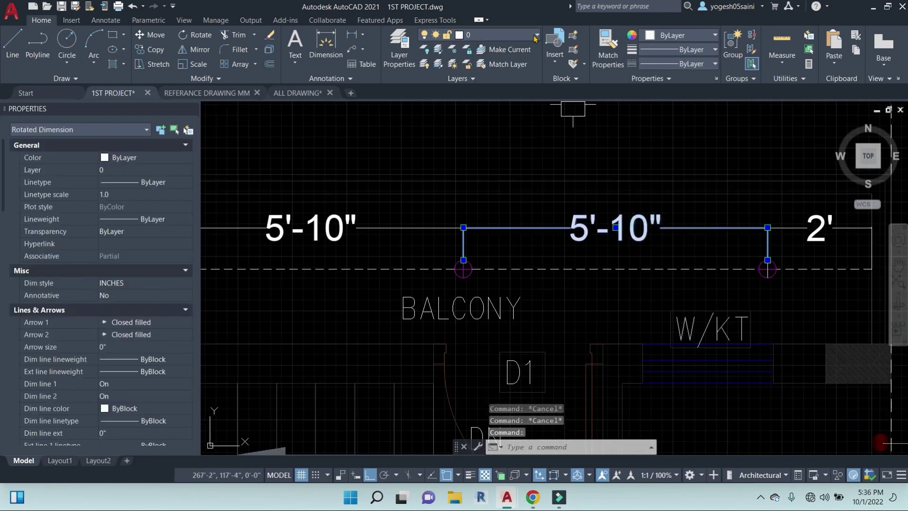
{"action": "left_click", "coordinate": [535, 37]}
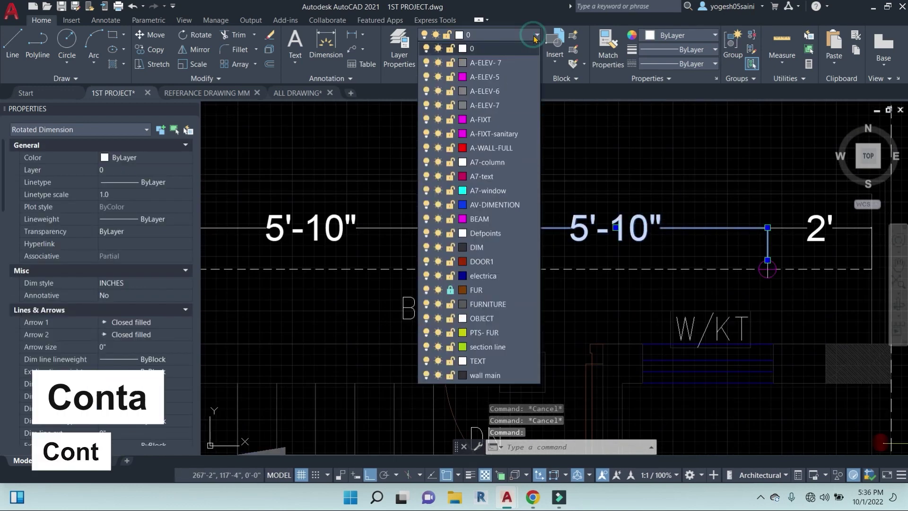
{"action": "left_click", "coordinate": [490, 234]}
{"action": "left_click", "coordinate": [821, 228]}
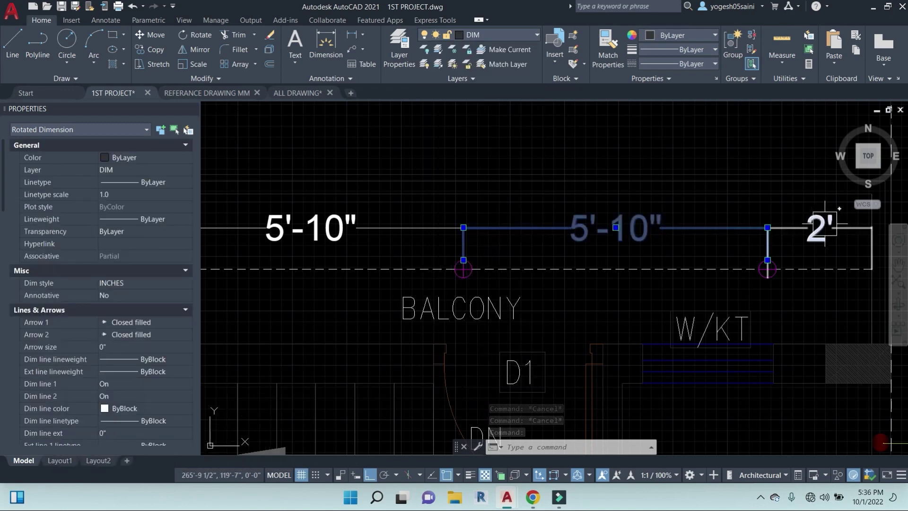
{"action": "left_click", "coordinate": [515, 35]}
{"action": "left_click", "coordinate": [473, 256]}
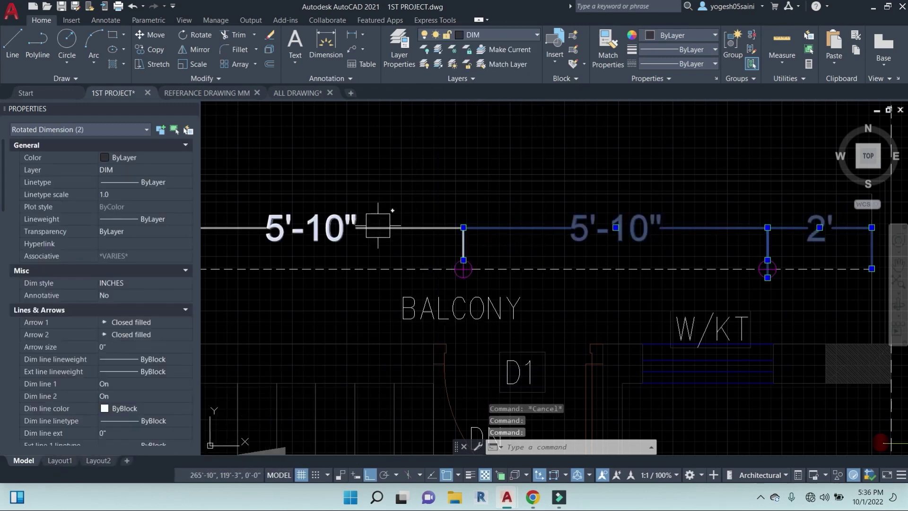
- Move the spacing dimension between the RWP-end light and the middle light to the DIM layer
{"action": "left_click", "coordinate": [378, 227]}
{"action": "left_click", "coordinate": [528, 38]}
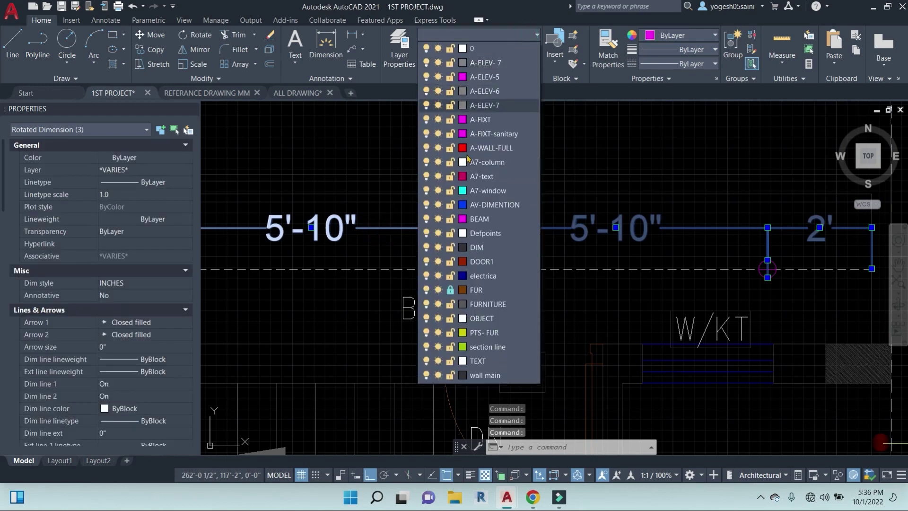
{"action": "left_click", "coordinate": [493, 247]}
{"action": "scroll", "coordinate": [594, 183], "scroll_direction": "down", "scroll_amount": 4}
{"action": "key", "text": "Escape"}
{"action": "key", "text": "Escape"}
{"action": "key", "text": "Escape"}
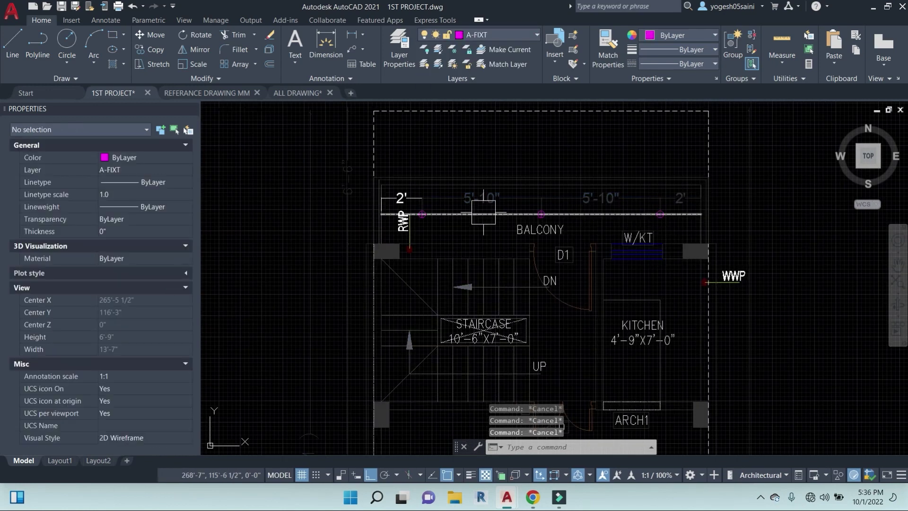
- Match the properties of the 5'-10" spacing dimension onto the 2' wall dimension at the RWP end of the balcony
{"action": "scroll", "coordinate": [419, 198], "scroll_direction": "up", "scroll_amount": 3}
{"action": "type", "text": "ma"}
{"action": "key", "text": "Return"}
{"action": "scroll", "coordinate": [513, 210], "scroll_direction": "up", "scroll_amount": 2}
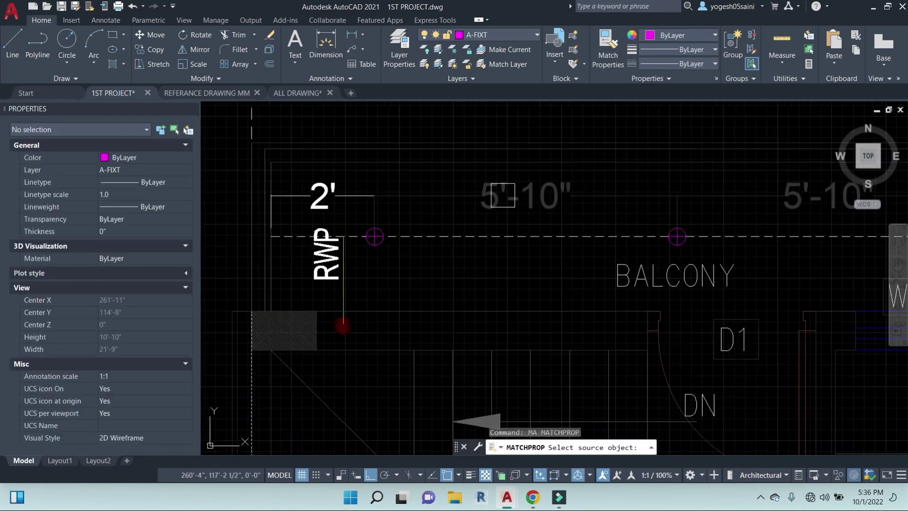
{"action": "left_click", "coordinate": [316, 190]}
{"action": "scroll", "coordinate": [430, 206], "scroll_direction": "down", "scroll_amount": 4}
{"action": "key", "text": "Escape"}
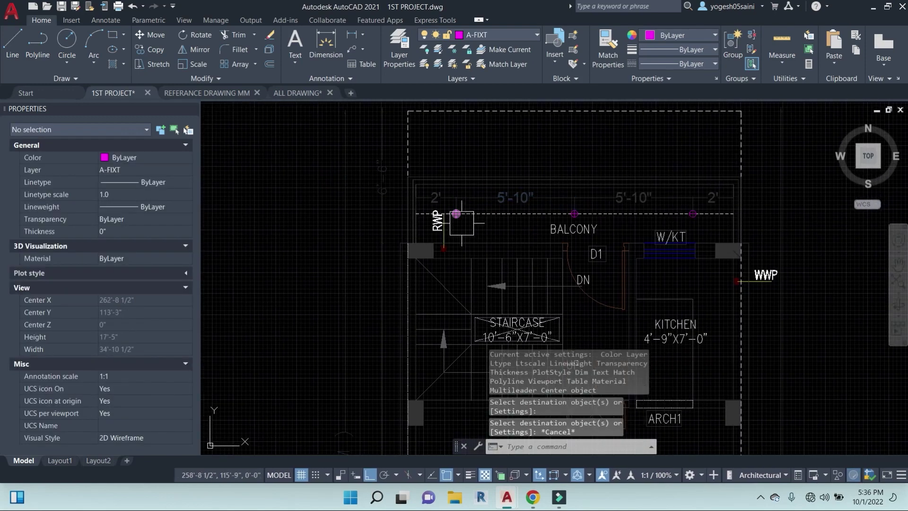
- Look over the rooms of the ceiling light plan, from the drawing/dining area to the bedroom, toilet and kitchen
{"action": "middle_click_drag", "start_coordinate": [782, 402], "coordinate": [722, 159]}
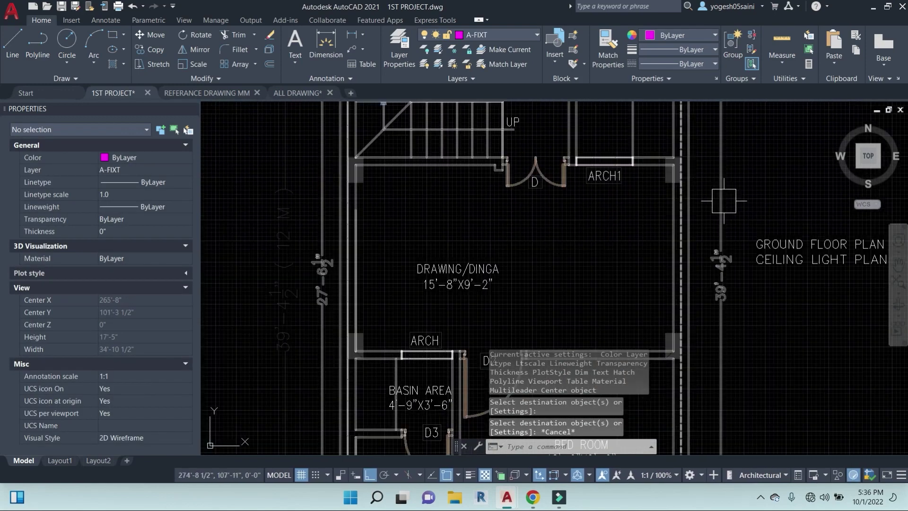
{"action": "middle_click_drag", "start_coordinate": [705, 337], "coordinate": [742, 138]}
{"action": "mouse_move", "coordinate": [746, 327]}
{"action": "middle_mouse_down"}
{"action": "mouse_move", "coordinate": [736, 203]}
{"action": "mouse_move", "coordinate": [735, 217]}
{"action": "middle_mouse_up"}
{"action": "scroll", "coordinate": [683, 202], "scroll_direction": "down", "scroll_amount": 2}
{"action": "middle_click_drag", "start_coordinate": [662, 213], "coordinate": [632, 335]}
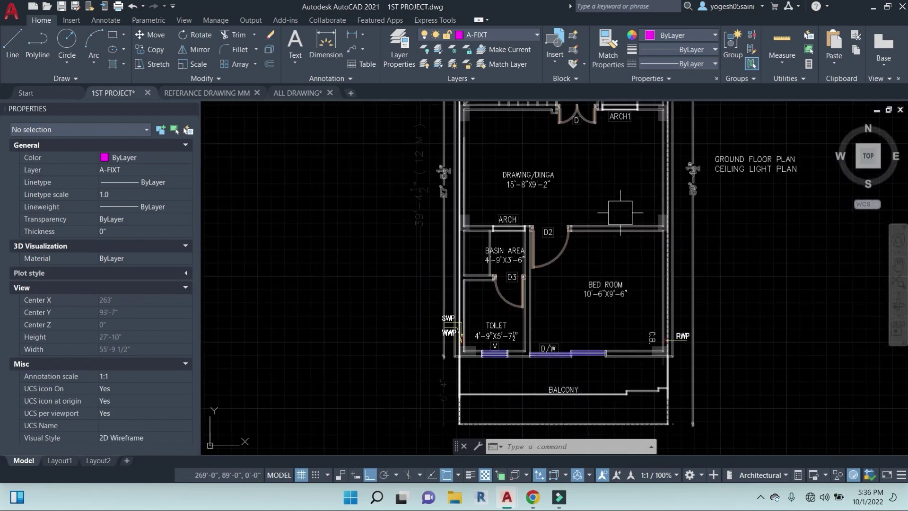
{"action": "middle_click_drag", "start_coordinate": [614, 219], "coordinate": [623, 405]}
{"action": "scroll", "coordinate": [648, 203], "scroll_direction": "up", "scroll_amount": 4}
{"action": "middle_click_drag", "start_coordinate": [672, 272], "coordinate": [609, 243]}
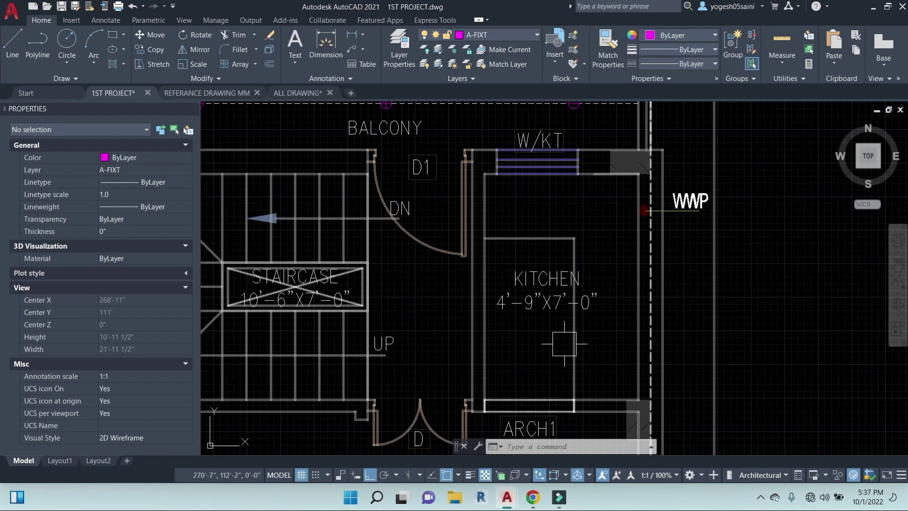
{"action": "middle_click_drag", "start_coordinate": [587, 345], "coordinate": [605, 325]}
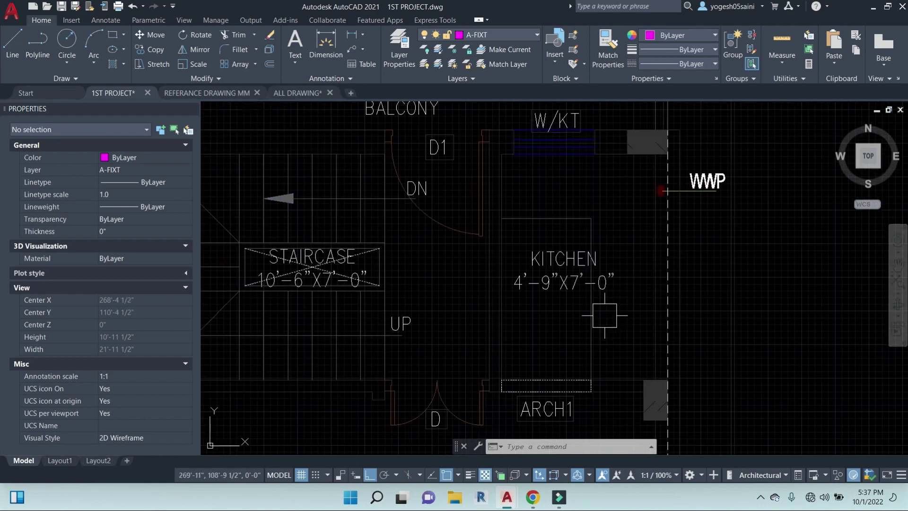
{"action": "scroll", "coordinate": [606, 305], "scroll_direction": "down", "scroll_amount": 3}
{"action": "key", "text": "Escape"}
{"action": "key", "text": "Escape"}
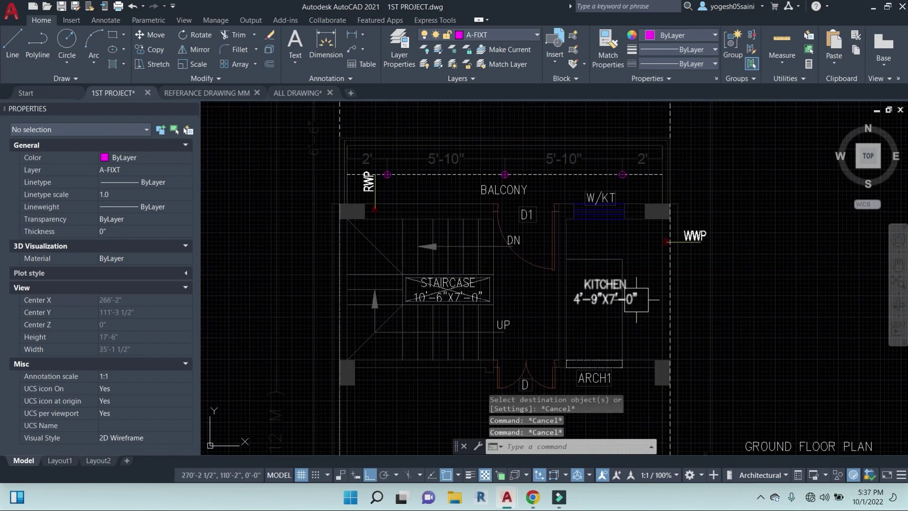
- Check the layer and block properties of the balcony light near the kitchen window
{"action": "middle_click_drag", "start_coordinate": [597, 246], "coordinate": [624, 281]}
{"action": "scroll", "coordinate": [645, 197], "scroll_direction": "up", "scroll_amount": 2}
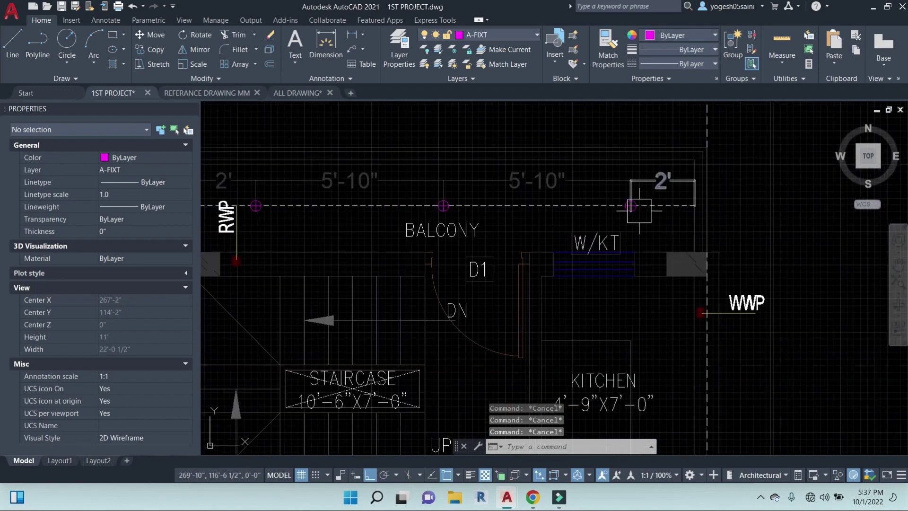
{"action": "scroll", "coordinate": [637, 215], "scroll_direction": "up", "scroll_amount": 4}
{"action": "left_click", "coordinate": [632, 214]}
{"action": "key", "text": "Escape"}
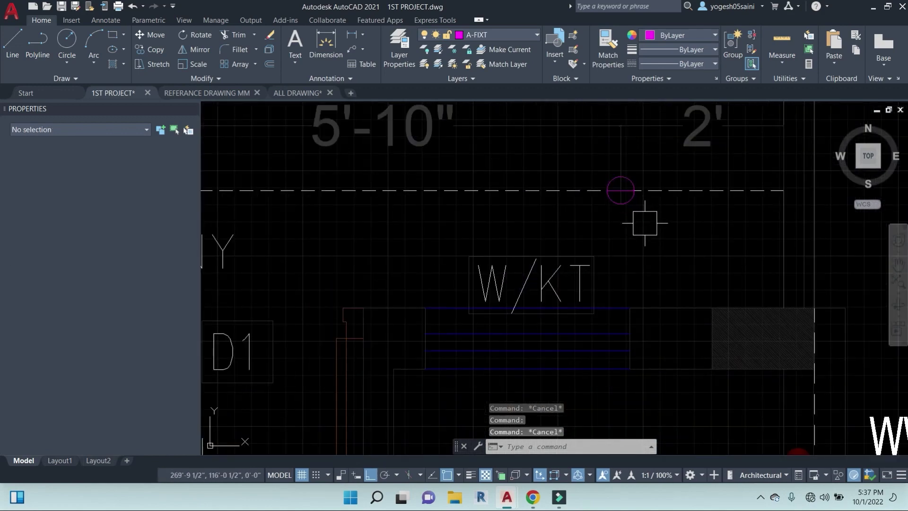
{"action": "left_click", "coordinate": [633, 209]}
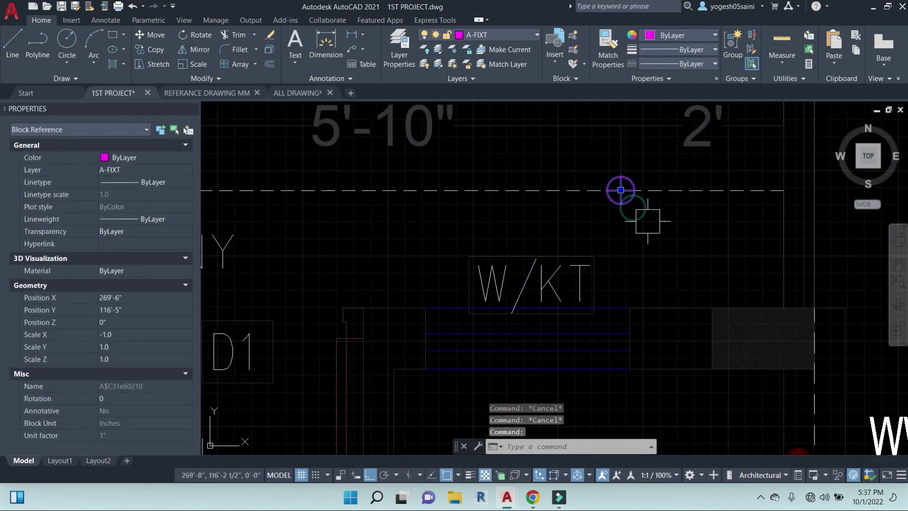
{"action": "key", "text": "Escape"}
{"action": "scroll", "coordinate": [647, 221], "scroll_direction": "down", "scroll_amount": 3}
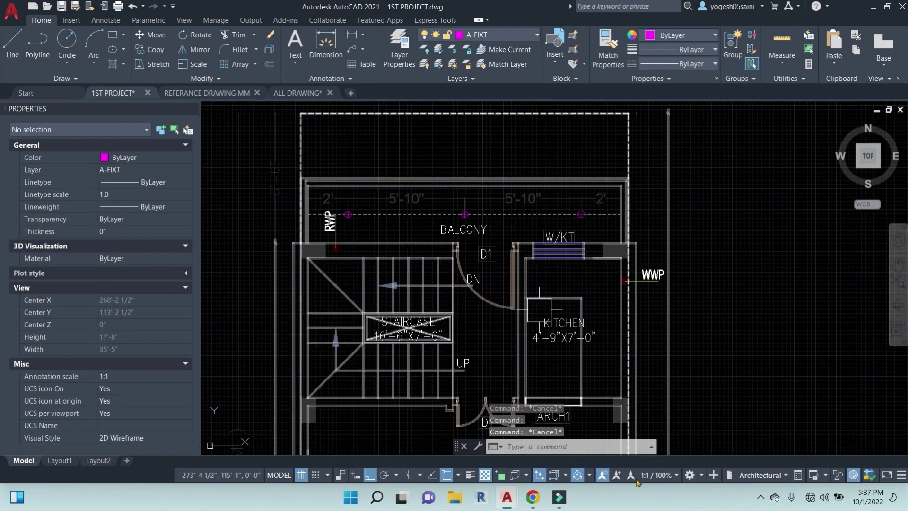
{"action": "key", "text": "Escape"}
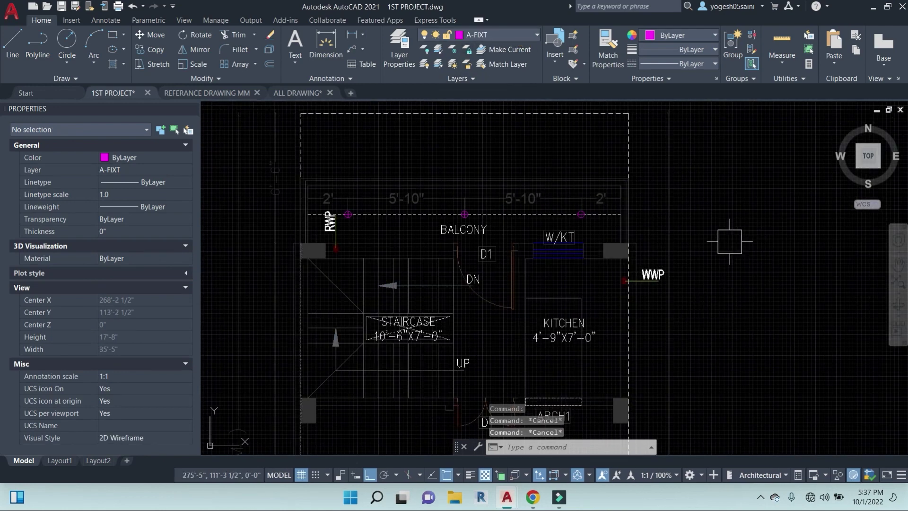
- Create a new layer named ELE. FIXTURE LAYOUT
{"action": "type", "text": "la"}
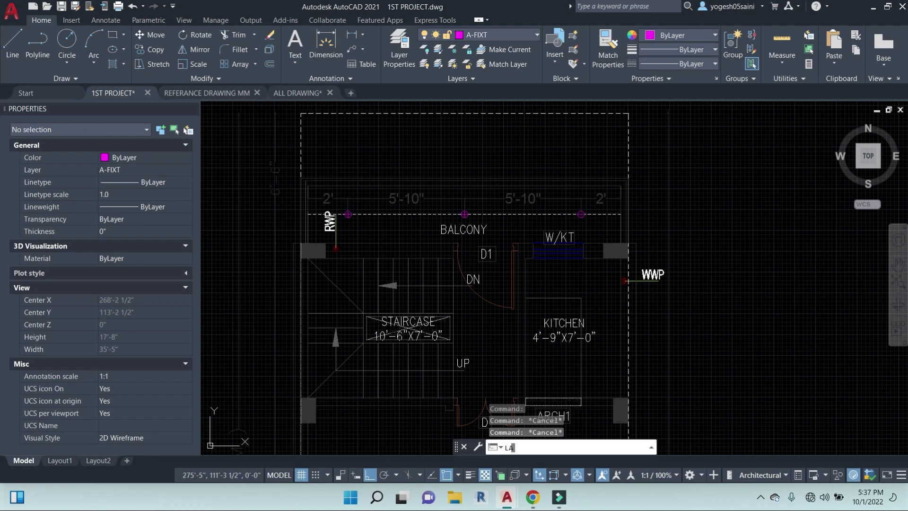
{"action": "key", "text": "Return"}
{"action": "left_click", "coordinate": [326, 220]}
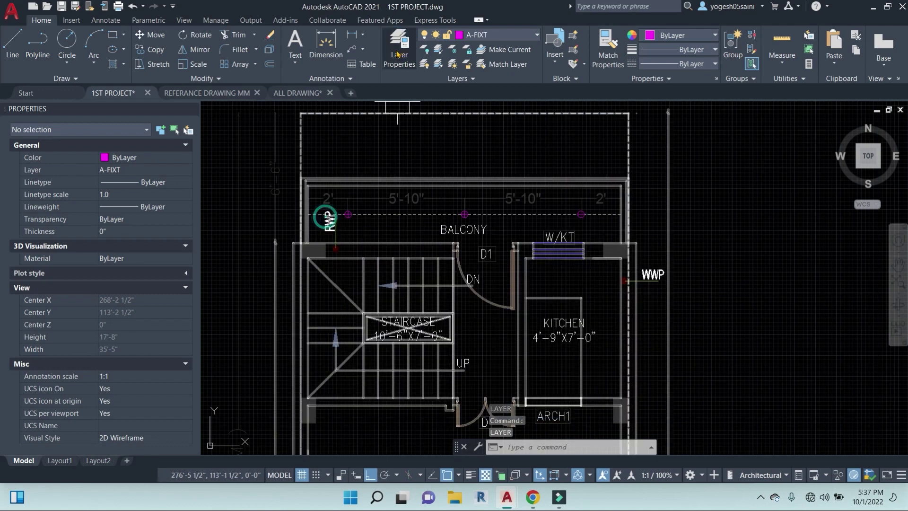
{"action": "left_click", "coordinate": [399, 52]}
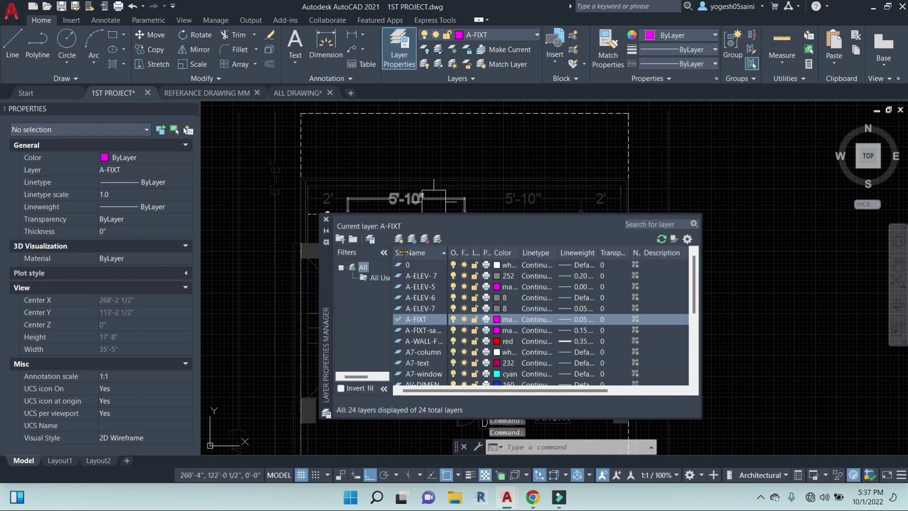
{"action": "left_click", "coordinate": [399, 239]}
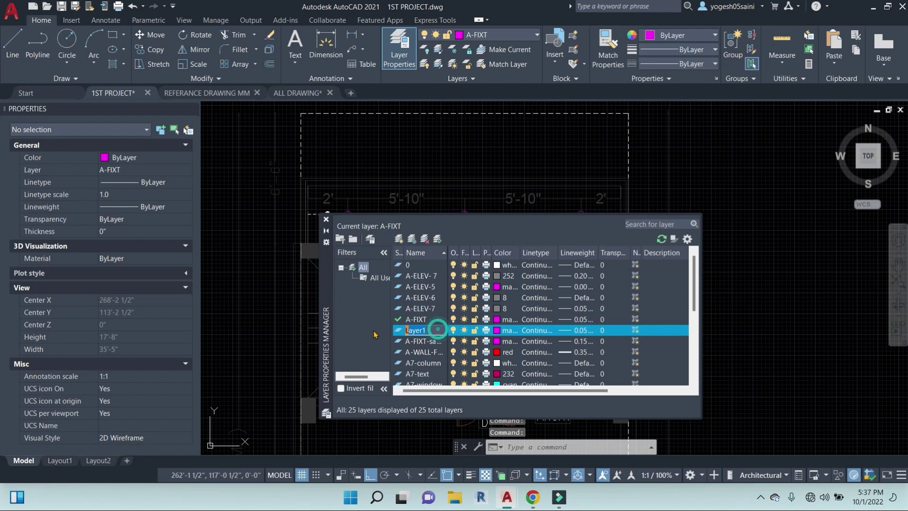
{"action": "type", "text": "ELE. FIXTU..."}
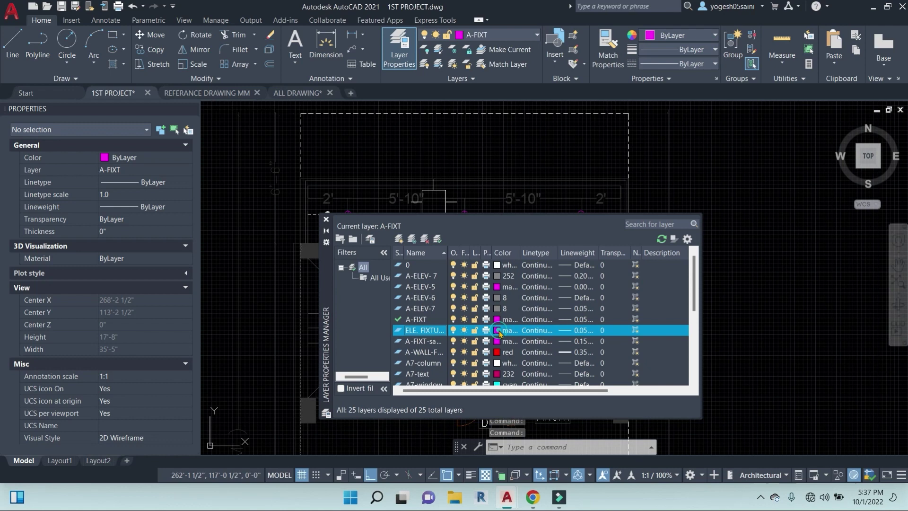
- Set the ELE. FIXTURE LAYOUT layer's color to 245 and make it the current layer
{"action": "left_click", "coordinate": [498, 331]}
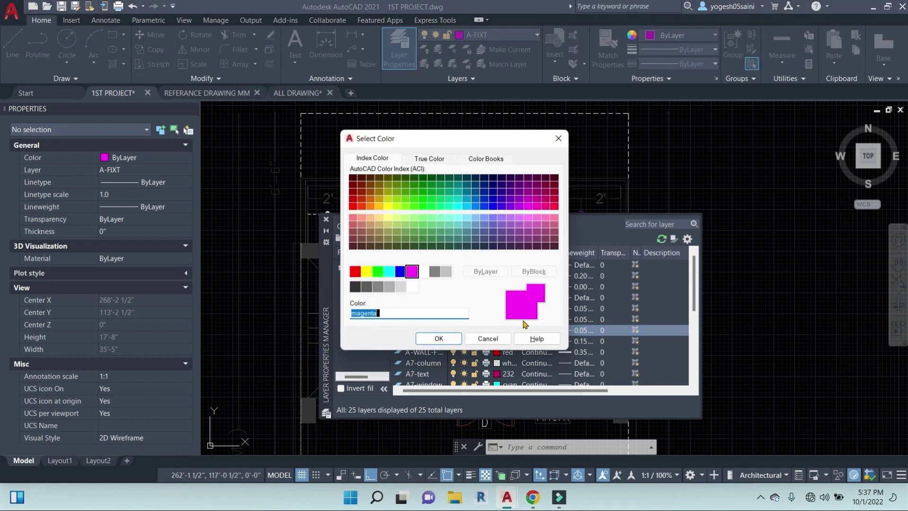
{"action": "left_click", "coordinate": [447, 342]}
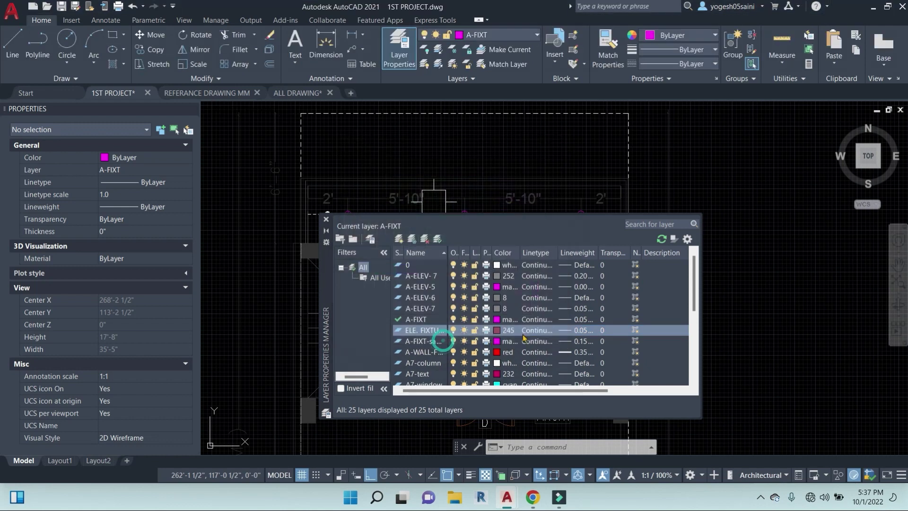
{"action": "left_click", "coordinate": [421, 333]}
{"action": "left_click", "coordinate": [326, 219]}
- Select the kitchen-side balcony light together with the similar lights and check their layer properties
{"action": "scroll", "coordinate": [478, 270], "scroll_direction": "down", "scroll_amount": 3}
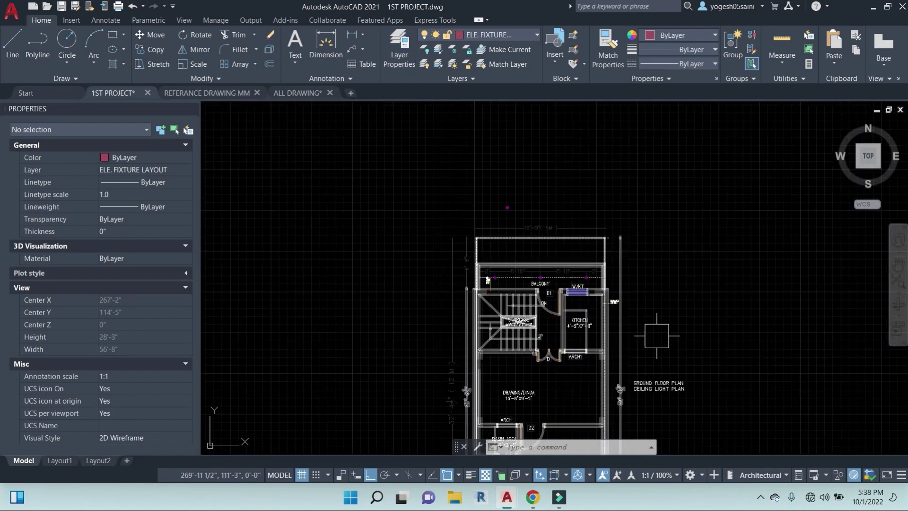
{"action": "middle_click_drag", "start_coordinate": [479, 270], "coordinate": [402, 255]}
{"action": "middle_click_drag", "start_coordinate": [609, 320], "coordinate": [592, 309]}
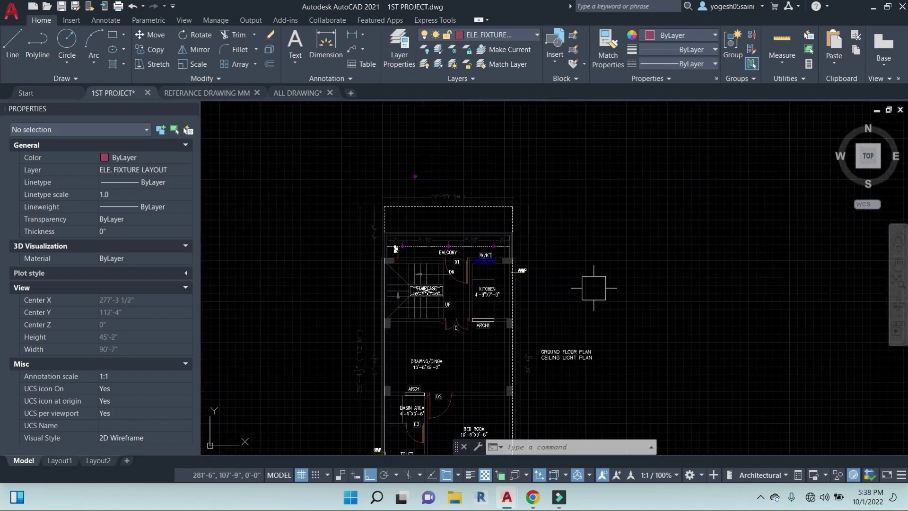
{"action": "scroll", "coordinate": [487, 255], "scroll_direction": "up", "scroll_amount": 8}
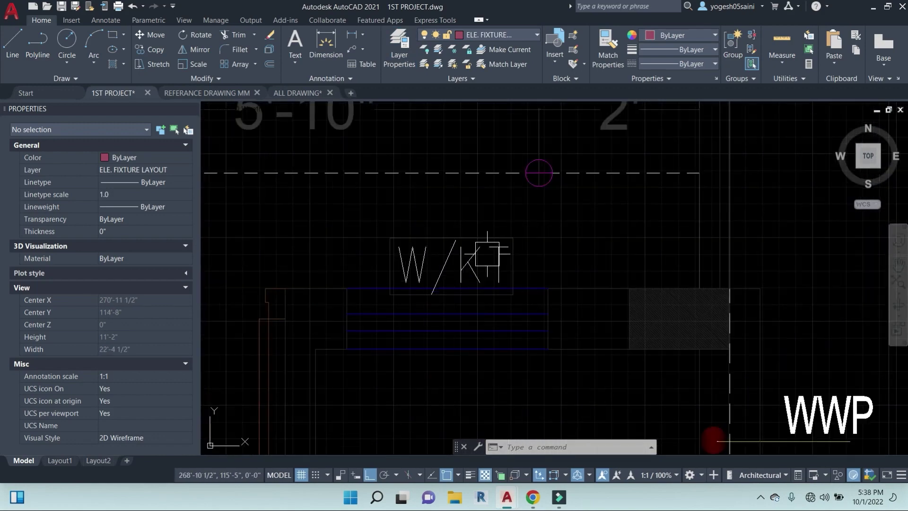
{"action": "left_click", "coordinate": [534, 193]}
{"action": "scroll", "coordinate": [526, 178], "scroll_direction": "up", "scroll_amount": 5}
{"action": "key", "text": "Escape"}
{"action": "left_click", "coordinate": [528, 164]}
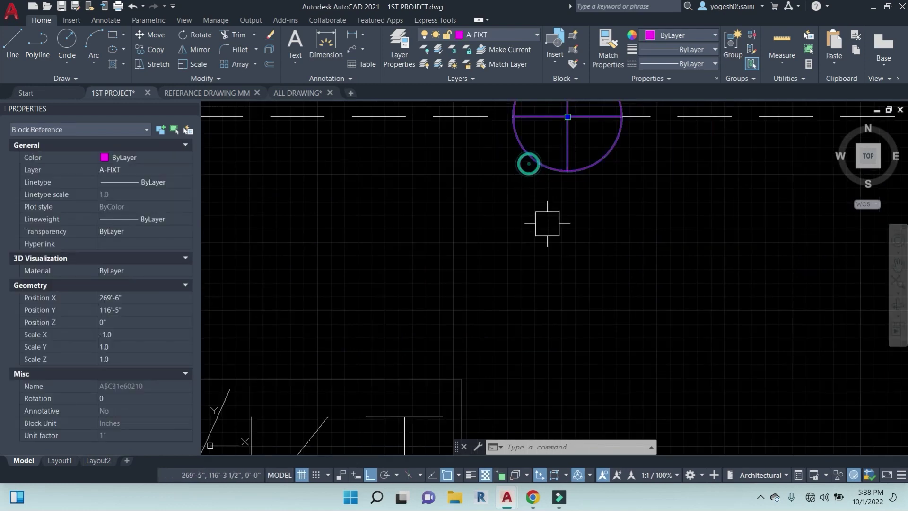
{"action": "scroll", "coordinate": [544, 222], "scroll_direction": "down", "scroll_amount": 4}
{"action": "scroll", "coordinate": [543, 241], "scroll_direction": "down", "scroll_amount": 3}
{"action": "right_click", "coordinate": [659, 212]}
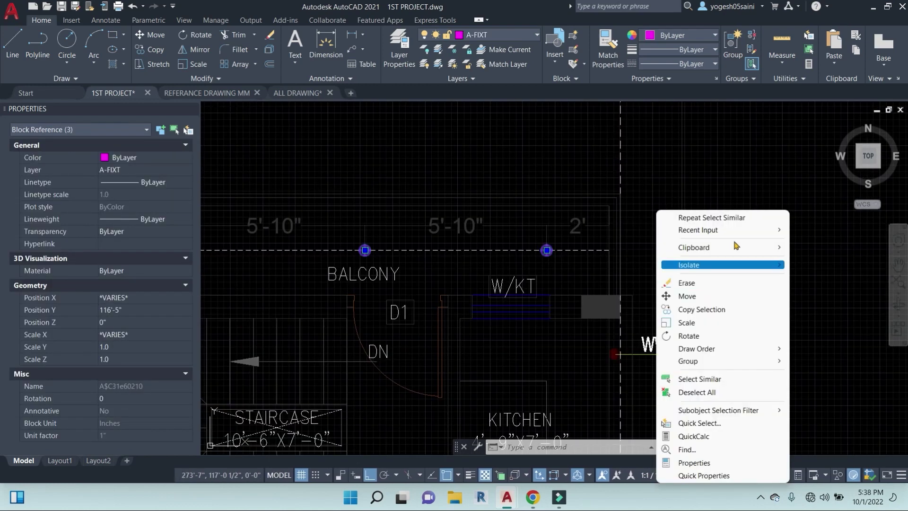
{"action": "left_click", "coordinate": [575, 239]}
{"action": "scroll", "coordinate": [547, 263], "scroll_direction": "up", "scroll_amount": 5}
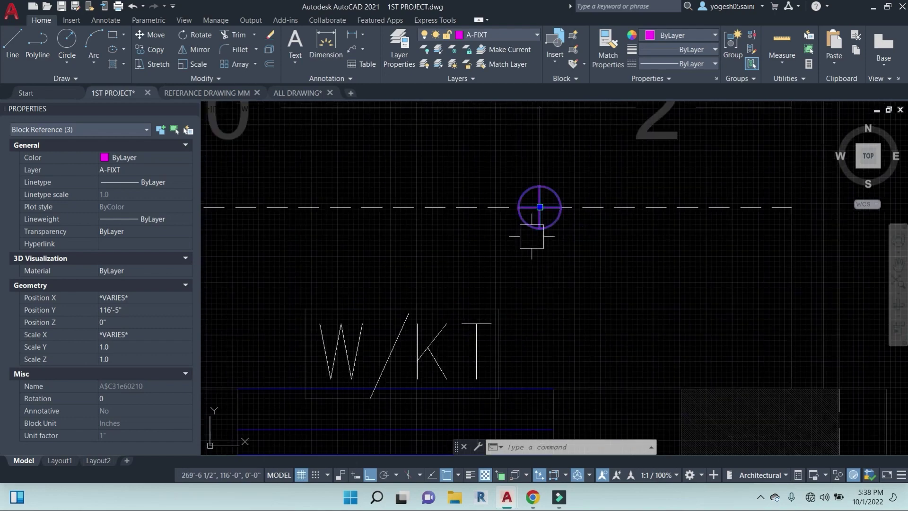
- Reselect only the kitchen-side balcony light, review its block properties and clear the selection
{"action": "left_click", "coordinate": [538, 246]}
{"action": "key", "text": "Escape"}
{"action": "left_click", "coordinate": [549, 251]}
{"action": "scroll", "coordinate": [548, 251], "scroll_direction": "down", "scroll_amount": 4}
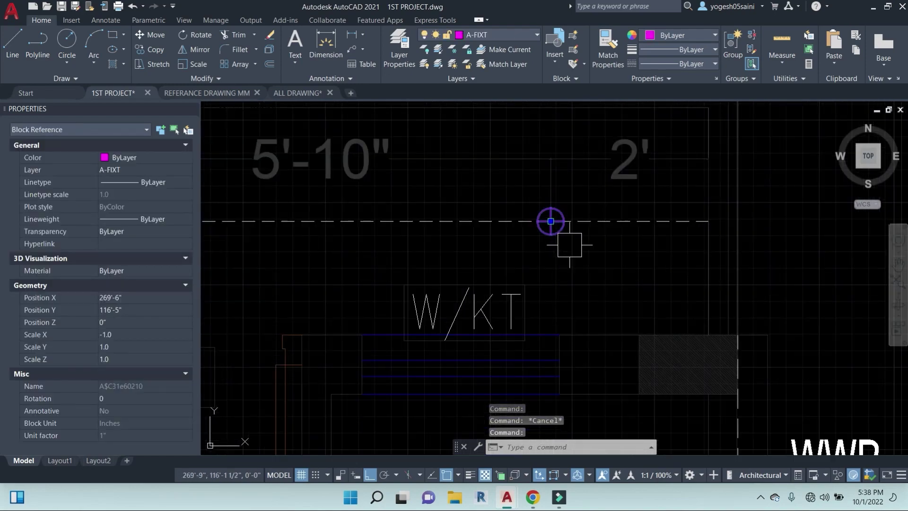
{"action": "scroll", "coordinate": [699, 257], "scroll_direction": "down", "scroll_amount": 6}
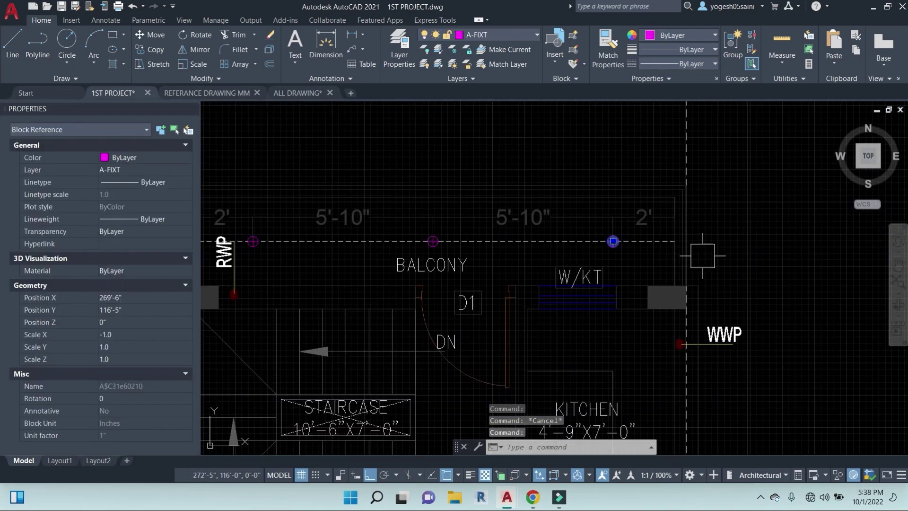
{"action": "middle_click_drag", "start_coordinate": [716, 239], "coordinate": [671, 245]}
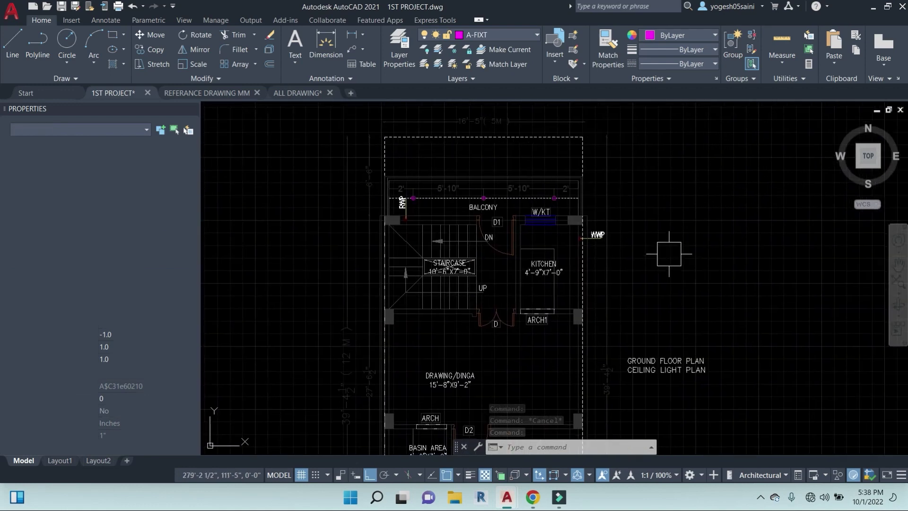
{"action": "key", "text": "Escape"}
{"action": "key", "text": "Escape"}
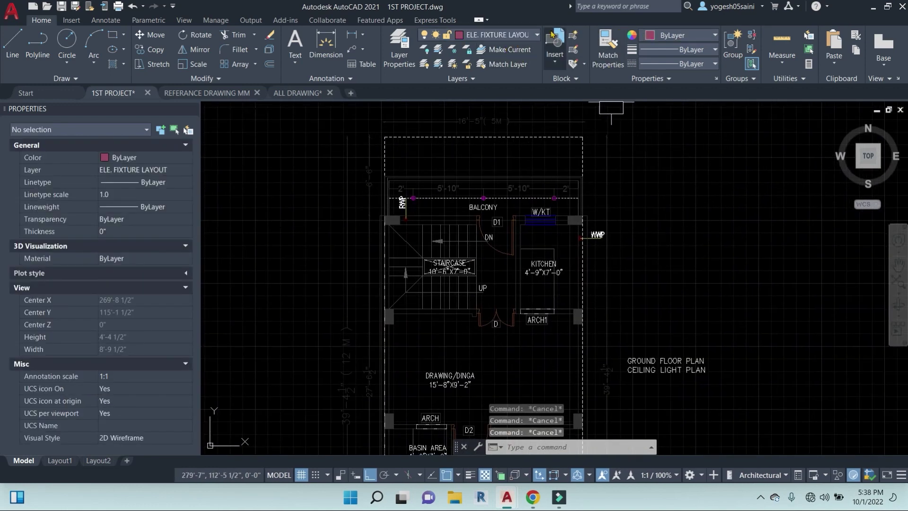
- Make layer 0 current and draw a circle with a 4" radius outside the plan beside the kitchen
{"action": "left_click", "coordinate": [497, 35]}
{"action": "left_click", "coordinate": [468, 45]}
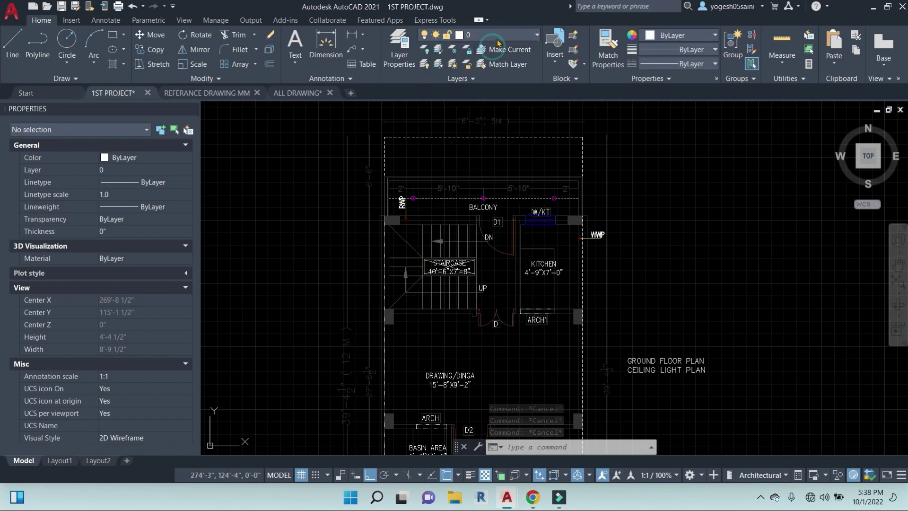
{"action": "type", "text": "c"}
{"action": "key", "text": "Return"}
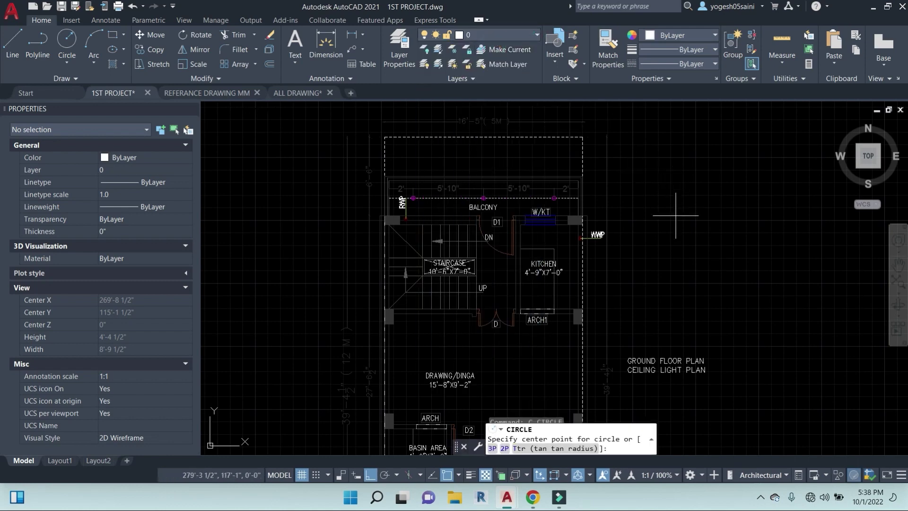
{"action": "scroll", "coordinate": [687, 239], "scroll_direction": "up", "scroll_amount": 4}
{"action": "left_click", "coordinate": [676, 247]}
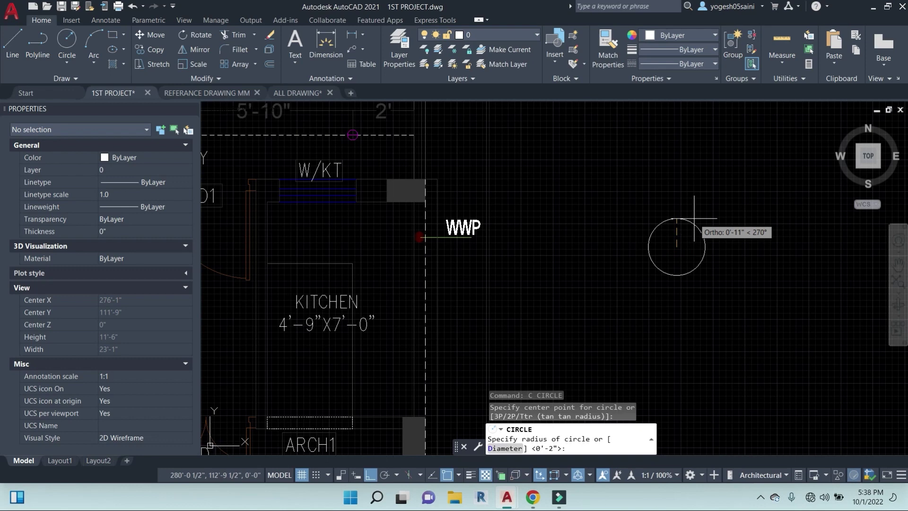
{"action": "type", "text": "4\""}
{"action": "key", "text": "Return"}
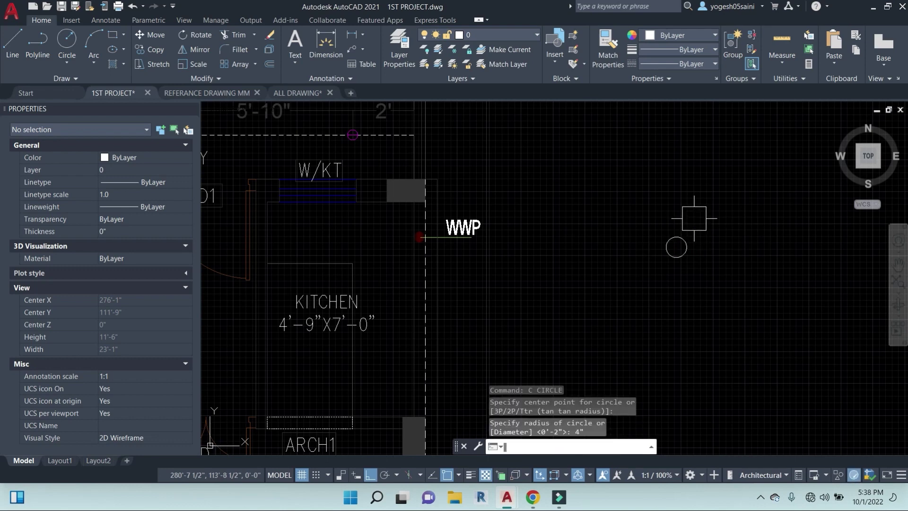
{"action": "type", "text": "l"}
{"action": "key", "text": "Return"}
{"action": "scroll", "coordinate": [694, 234], "scroll_direction": "up", "scroll_amount": 4}
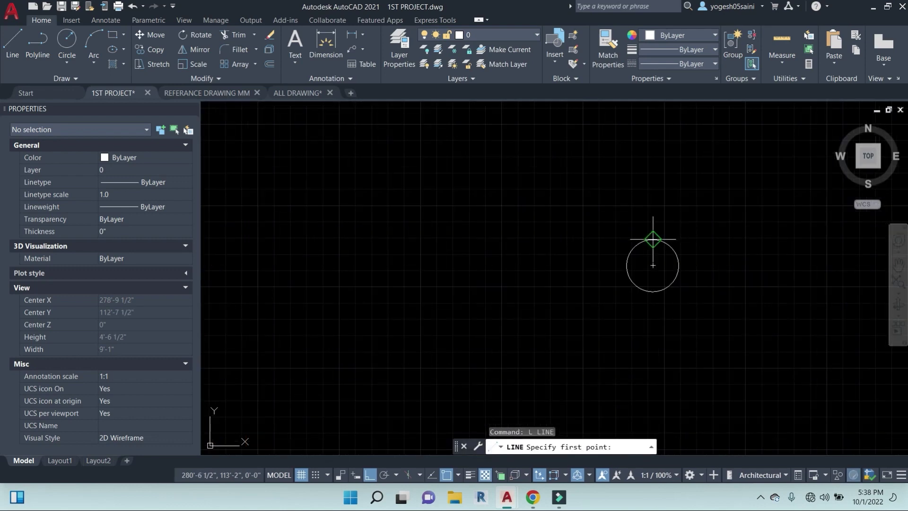
{"action": "left_click", "coordinate": [653, 240]}
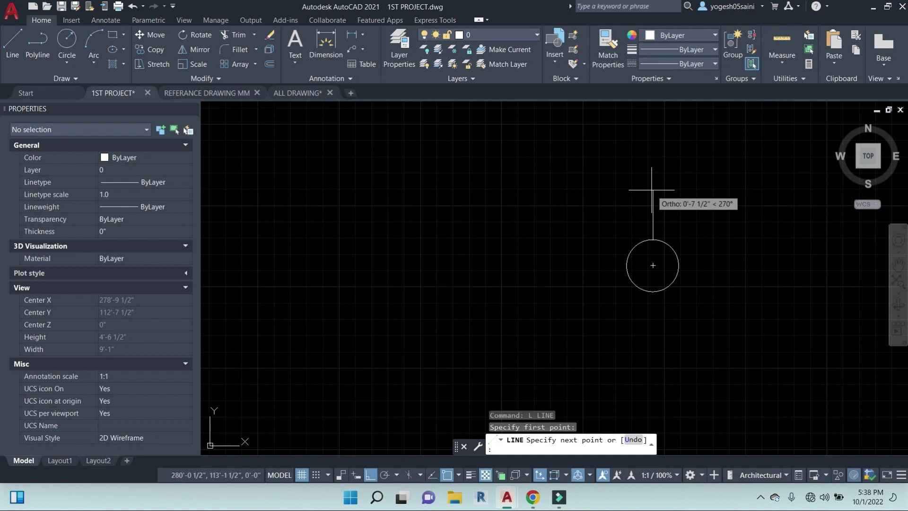
{"action": "type", "text": "1'"}
{"action": "key", "text": "Return"}
{"action": "key", "text": "Escape"}
{"action": "left_click", "coordinate": [709, 213]}
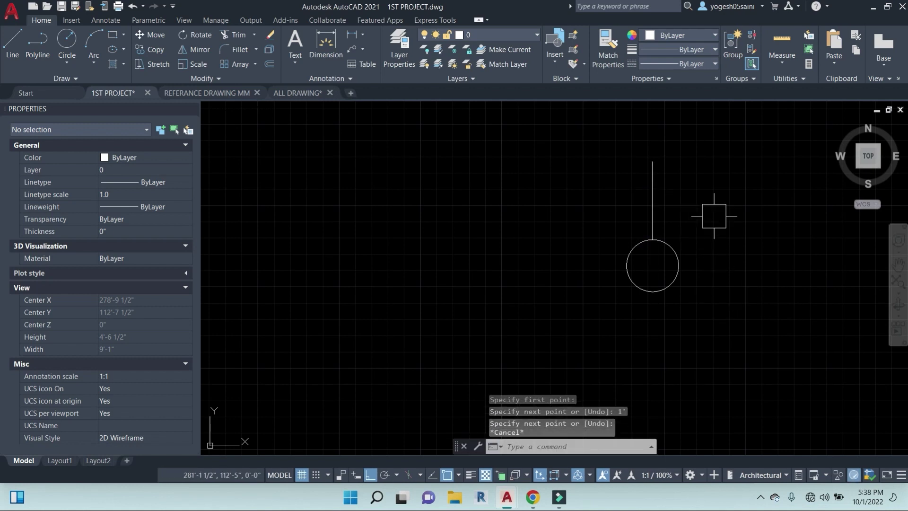
{"action": "left_click", "coordinate": [563, 155]}
{"action": "key", "text": "Delete"}
- Draw a 1" vertical line upward from the circle's top quadrant
{"action": "type", "text": "l"}
{"action": "key", "text": "Return"}
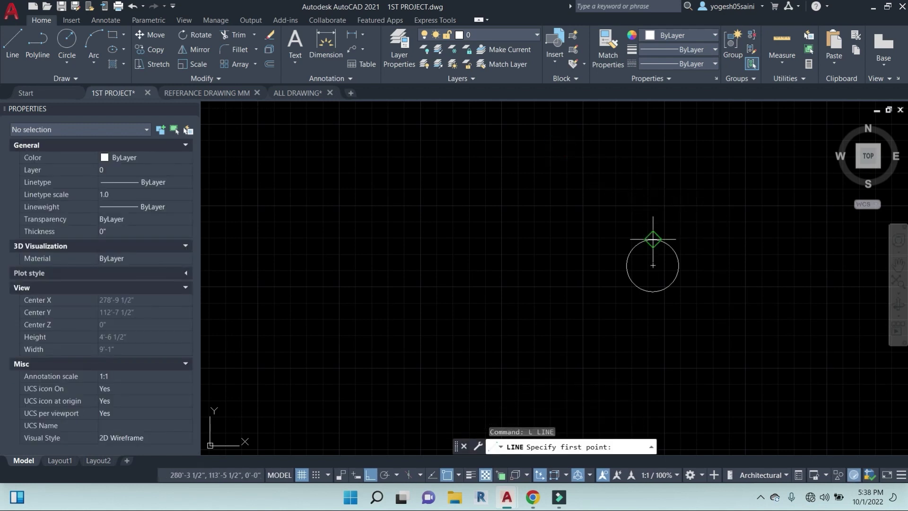
{"action": "left_click", "coordinate": [653, 239]}
{"action": "type", "text": "1"}
{"action": "key", "text": "Return"}
{"action": "key", "text": "Escape"}
{"action": "key", "text": "Escape"}
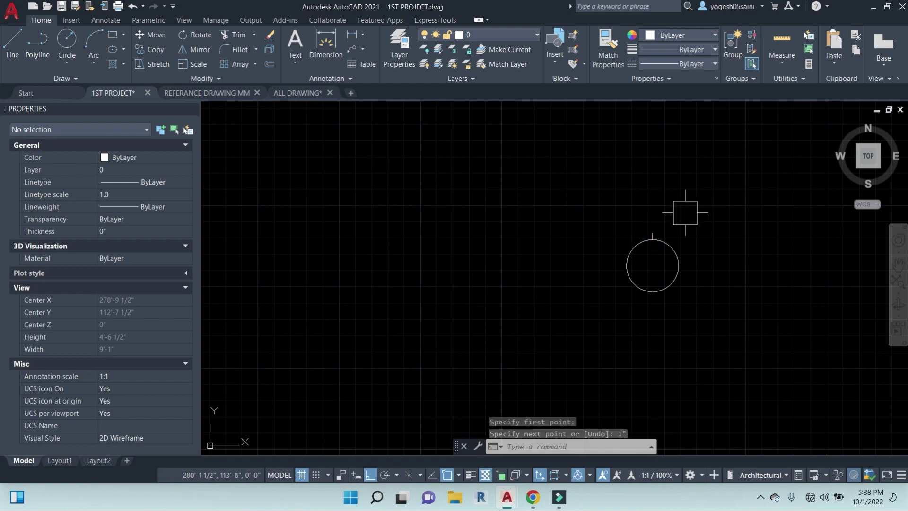
- Offset the short vertical line 0.5" to both sides above the circle
{"action": "scroll", "coordinate": [667, 232], "scroll_direction": "up", "scroll_amount": 5}
{"action": "key", "text": "Escape"}
{"action": "key", "text": "Escape"}
{"action": "type", "text": "o"}
{"action": "key", "text": "Return"}
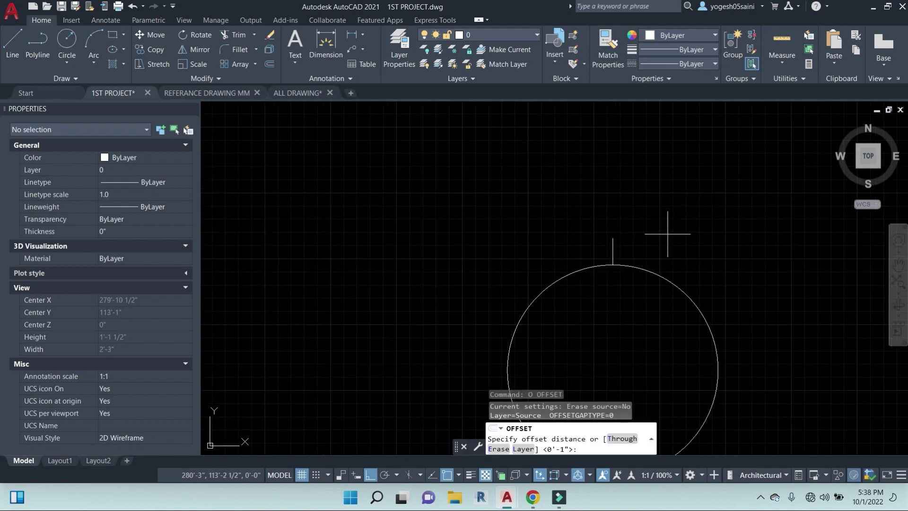
{"action": "type", "text": ".5"}
{"action": "key", "text": "Return"}
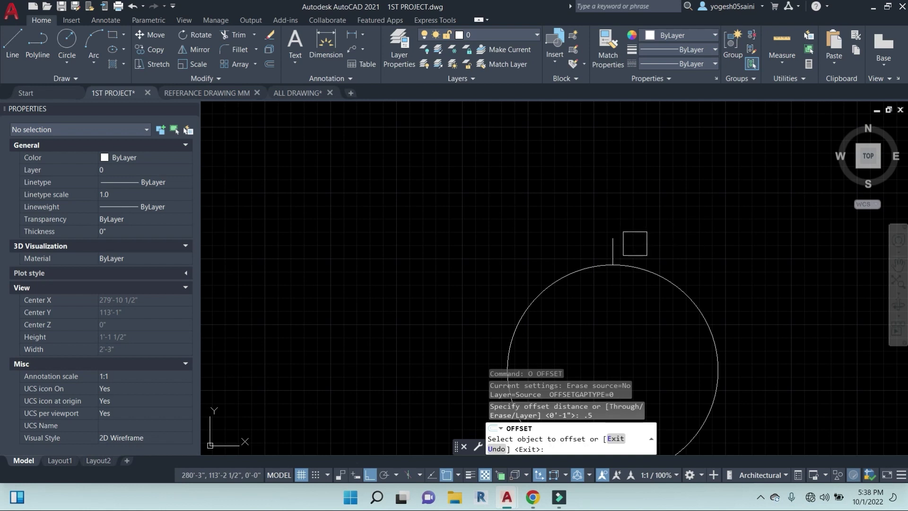
{"action": "left_click", "coordinate": [608, 240]}
{"action": "left_click", "coordinate": [731, 237]}
{"action": "left_click", "coordinate": [607, 241]}
{"action": "left_click", "coordinate": [473, 229]}
{"action": "key", "text": "Escape"}
{"action": "key", "text": "Escape"}
{"action": "key", "text": "Escape"}
{"action": "key", "text": "Escape"}
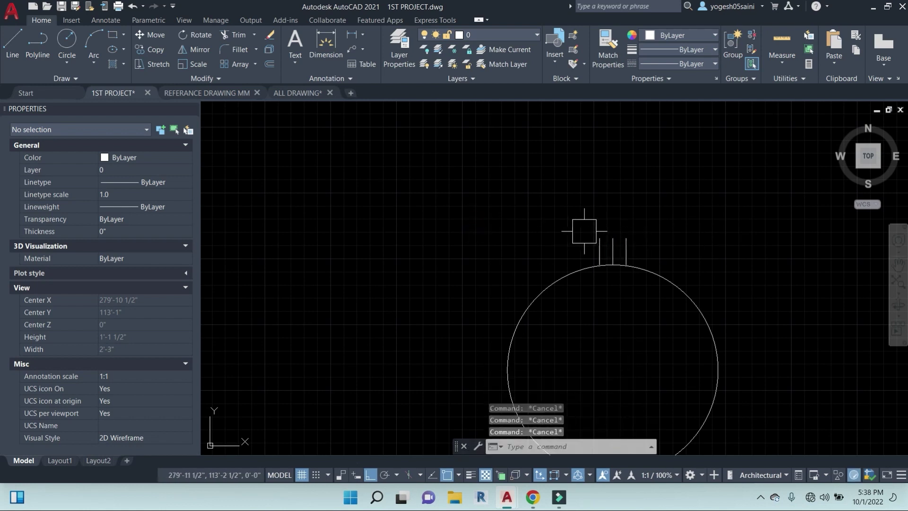
- Draw a 1.5" horizontal line outward to the left from the upper end of the left short line
{"action": "type", "text": "l"}
{"action": "key", "text": "Return"}
{"action": "left_click", "coordinate": [599, 239]}
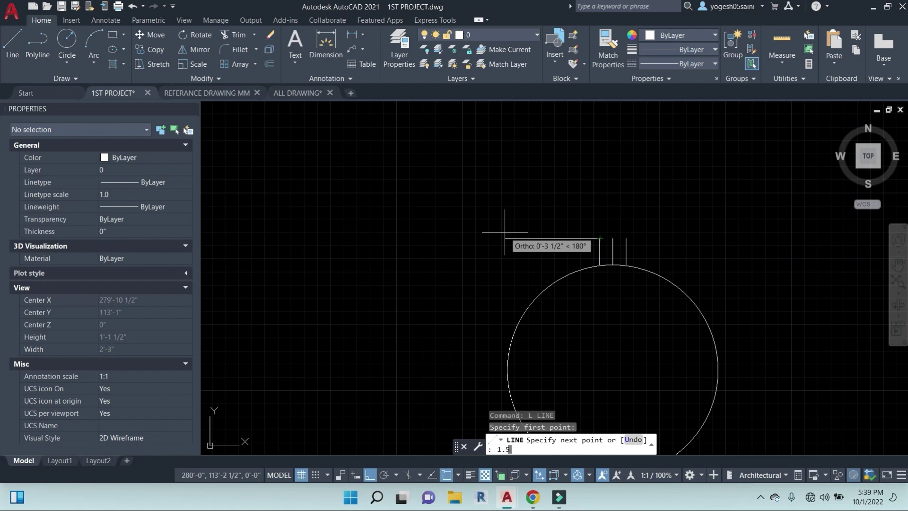
{"action": "type", "text": "1.5"}
{"action": "key", "text": "Return"}
{"action": "key", "text": "Escape"}
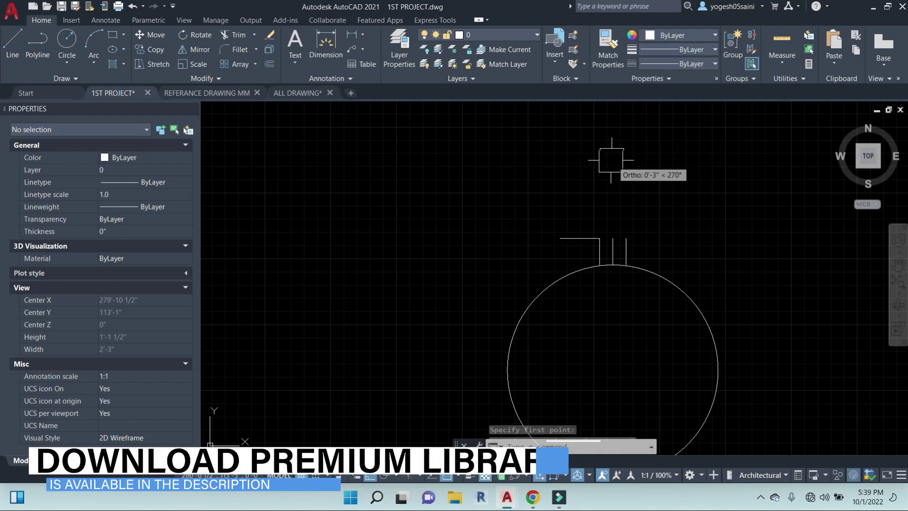
- Draw a 2' vertical line upward from the outer end of the short horizontal line
{"action": "type", "text": "L"}
{"action": "key", "text": "Return"}
{"action": "left_click", "coordinate": [560, 238]}
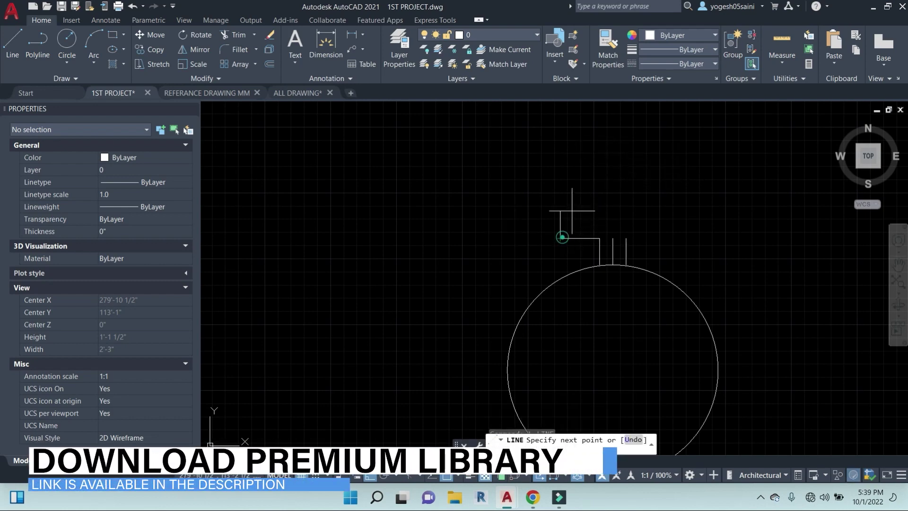
{"action": "scroll", "coordinate": [562, 132], "scroll_direction": "down", "scroll_amount": 5}
{"action": "middle_click_drag", "start_coordinate": [564, 208], "coordinate": [573, 258]}
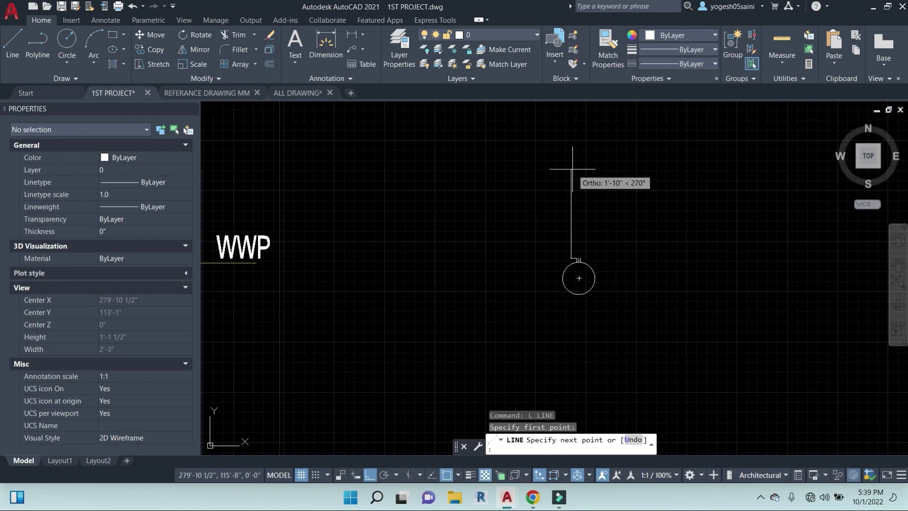
{"action": "type", "text": "2'"}
{"action": "key", "text": "Return"}
{"action": "key", "text": "Escape"}
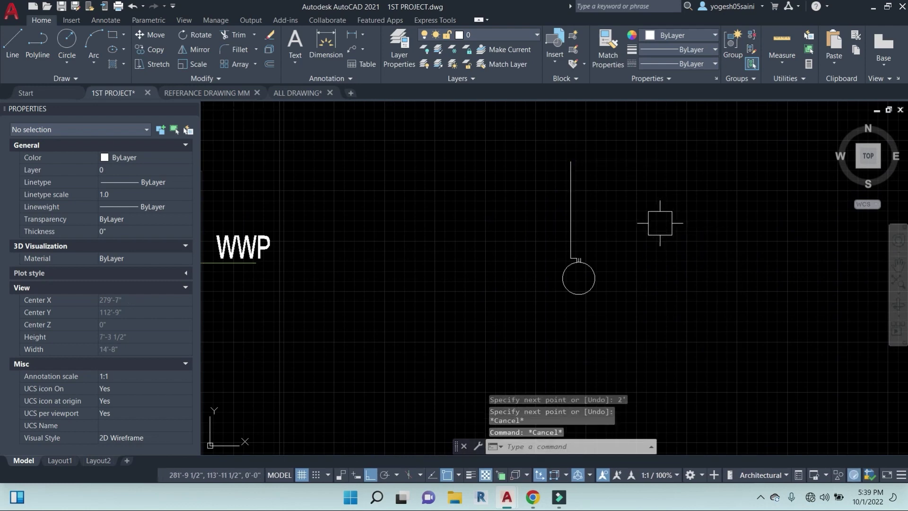
- Mirror the horizontal line and the 2' vertical line about the middle short line, keeping the originals
{"action": "scroll", "coordinate": [593, 218], "scroll_direction": "up", "scroll_amount": 4}
{"action": "left_click", "coordinate": [594, 234]}
{"action": "left_click", "coordinate": [475, 203]}
{"action": "scroll", "coordinate": [532, 311], "scroll_direction": "up", "scroll_amount": 4}
{"action": "left_click", "coordinate": [571, 343]}
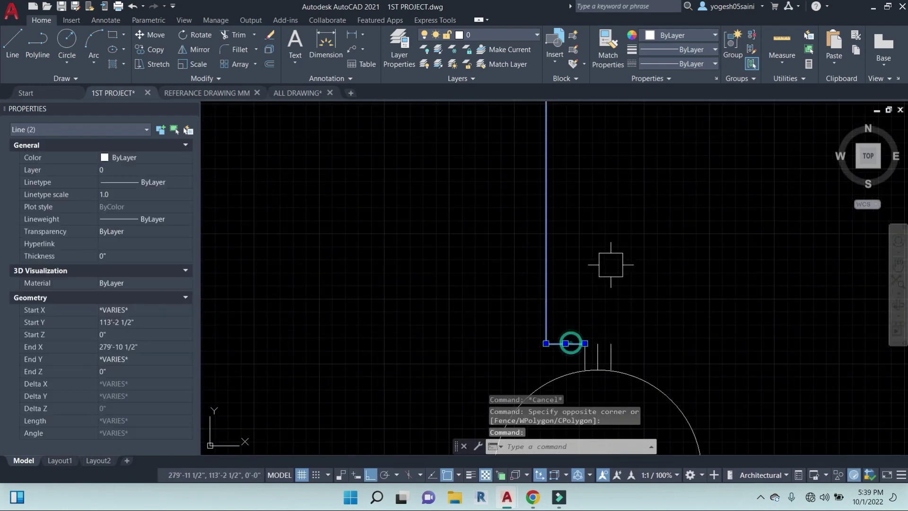
{"action": "scroll", "coordinate": [571, 343], "scroll_direction": "down", "scroll_amount": 2}
{"action": "type", "text": "mi"}
{"action": "key", "text": "Return"}
{"action": "scroll", "coordinate": [610, 293], "scroll_direction": "up", "scroll_amount": 2}
{"action": "left_click", "coordinate": [594, 300]}
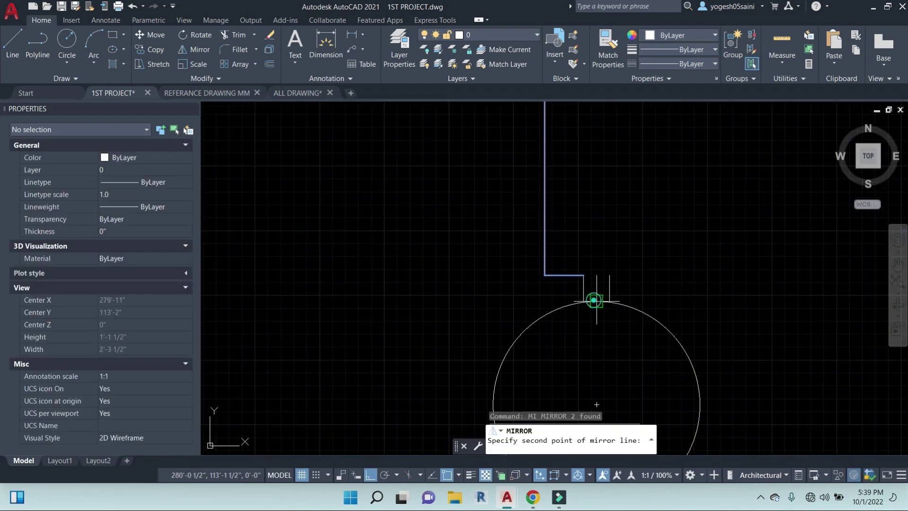
{"action": "left_click", "coordinate": [594, 277]}
{"action": "key", "text": "Return"}
{"action": "scroll", "coordinate": [675, 253], "scroll_direction": "down", "scroll_amount": 2}
{"action": "middle_click_drag", "start_coordinate": [746, 248], "coordinate": [682, 345]}
{"action": "key", "text": "Escape"}
{"action": "key", "text": "Escape"}
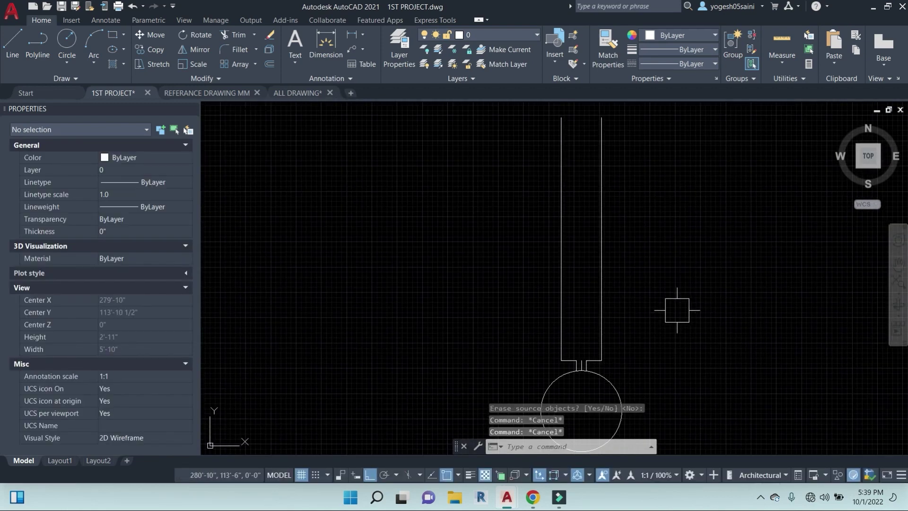
- Close the far end of the blade outline with a line joining the upper ends of the two long sides
{"action": "type", "text": "l"}
{"action": "key", "text": "Return"}
{"action": "middle_click_drag", "start_coordinate": [656, 257], "coordinate": [662, 307]}
{"action": "left_click", "coordinate": [607, 168]}
{"action": "left_click", "coordinate": [566, 168]}
{"action": "key", "text": "Escape"}
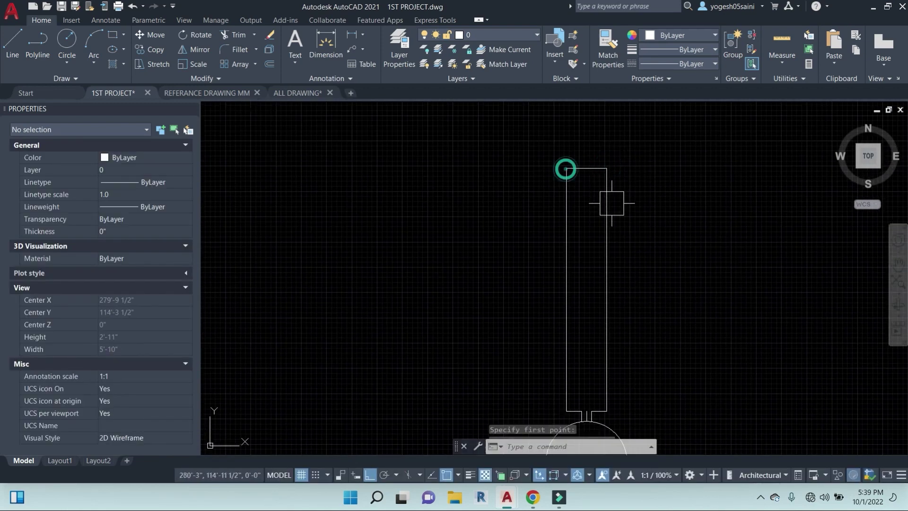
{"action": "scroll", "coordinate": [612, 203], "scroll_direction": "down", "scroll_amount": 2}
{"action": "key", "text": "Escape"}
{"action": "key", "text": "Escape"}
{"action": "key", "text": "Escape"}
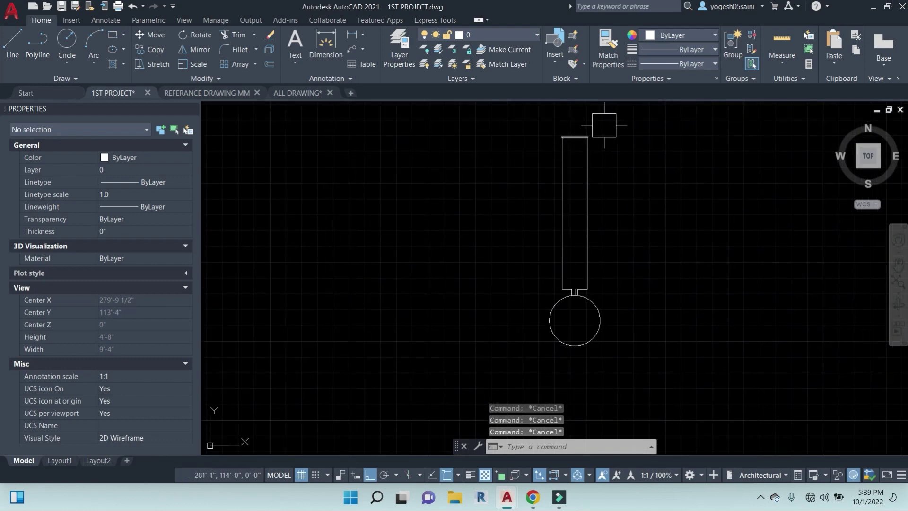
- Erase the middle short line between the blade outline and the circle
{"action": "scroll", "coordinate": [580, 272], "scroll_direction": "up", "scroll_amount": 5}
{"action": "left_click", "coordinate": [521, 290]}
{"action": "type", "text": "e"}
{"action": "key", "text": "Return"}
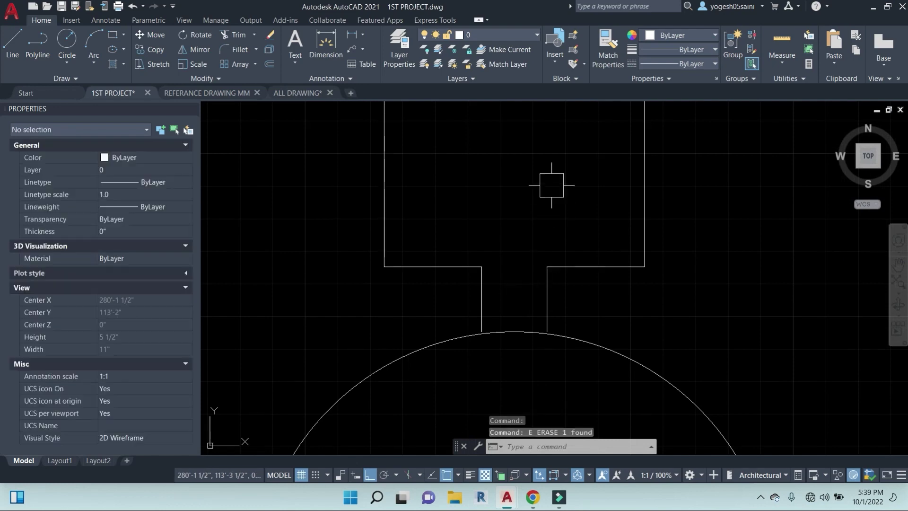
{"action": "scroll", "coordinate": [601, 197], "scroll_direction": "down", "scroll_amount": 5}
{"action": "middle_click_drag", "start_coordinate": [601, 197], "coordinate": [610, 300]}
{"action": "scroll", "coordinate": [605, 303], "scroll_direction": "up", "scroll_amount": 4}
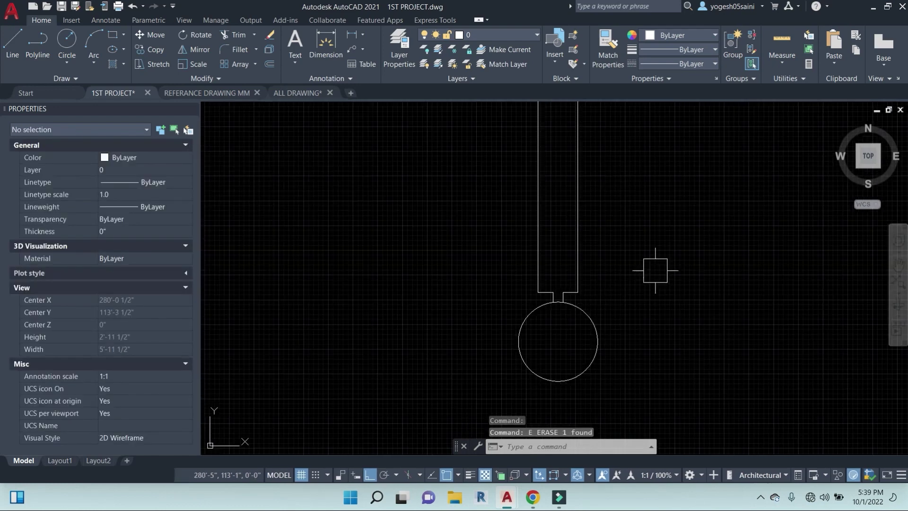
{"action": "key", "text": "Escape"}
{"action": "middle_click_drag", "start_coordinate": [645, 247], "coordinate": [643, 317]}
{"action": "key", "text": "Escape"}
{"action": "key", "text": "Escape"}
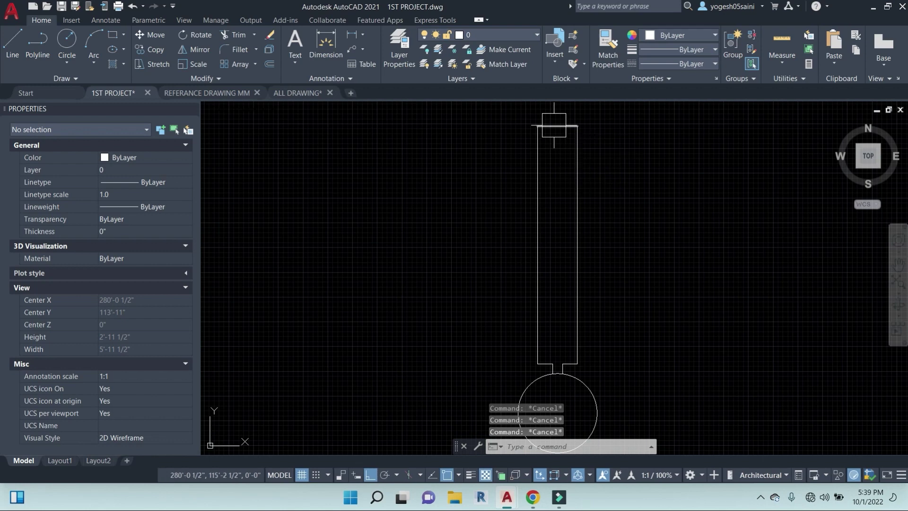
- Offset both long sides of the blade outline 0.5" inward
{"action": "type", "text": "o"}
{"action": "key", "text": "Return"}
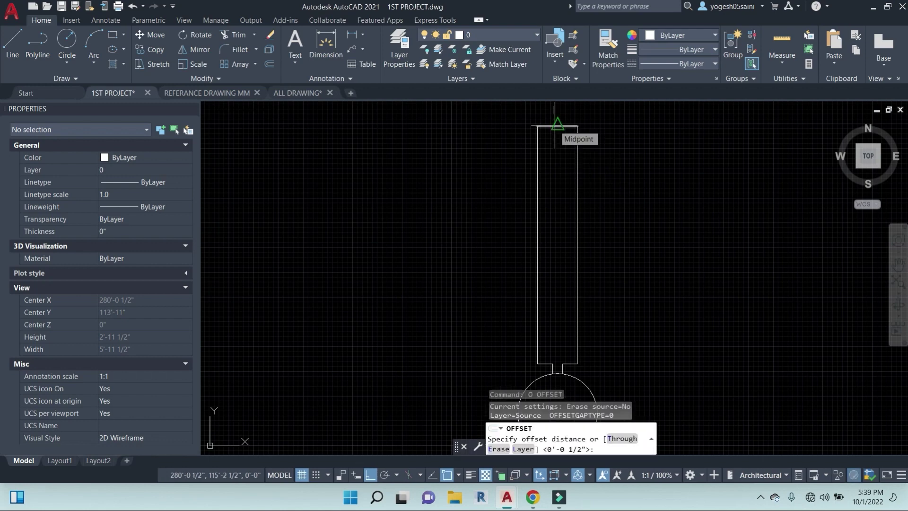
{"action": "type", "text": ".5"}
{"action": "key", "text": "Return"}
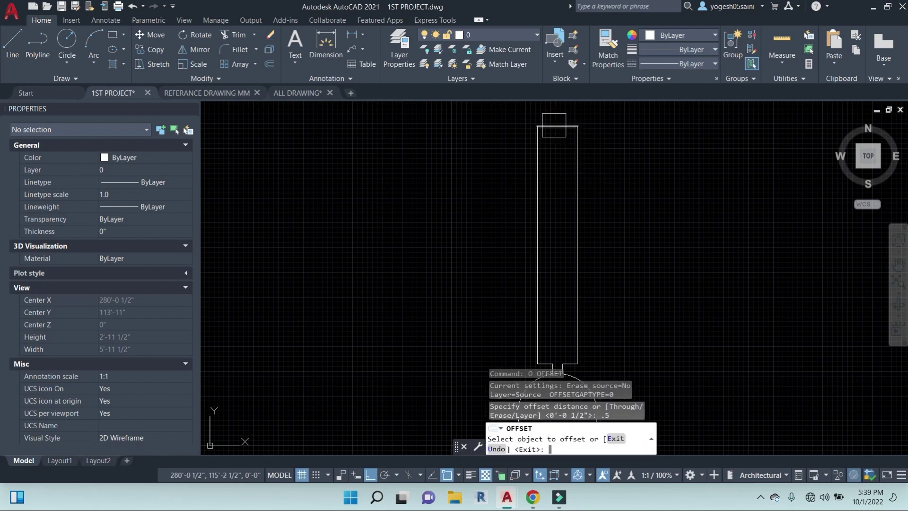
{"action": "left_click", "coordinate": [536, 186]}
{"action": "left_click", "coordinate": [558, 201]}
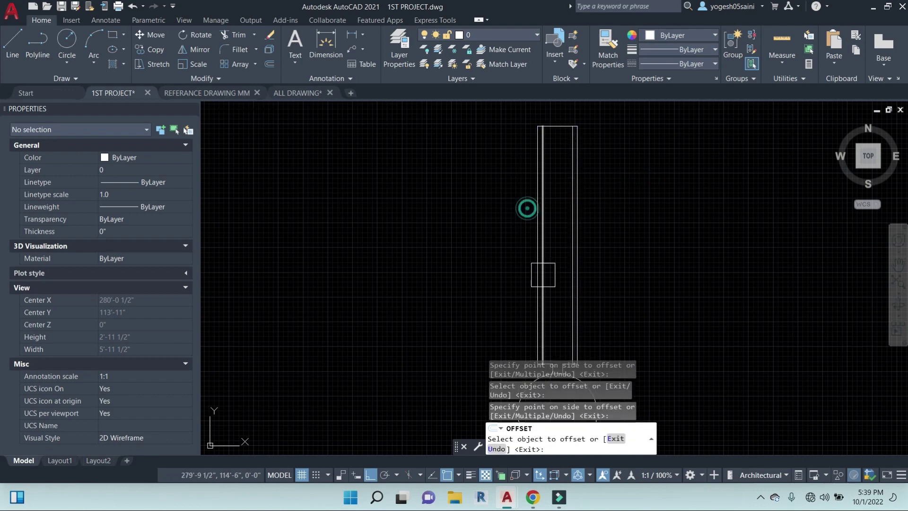
{"action": "key", "text": "Escape"}
- Stretch the upper ends of both outer long sides inward to the upper ends of the offset lines, tapering the blade
{"action": "scroll", "coordinate": [531, 141], "scroll_direction": "up", "scroll_amount": 3}
{"action": "left_click", "coordinate": [534, 254]}
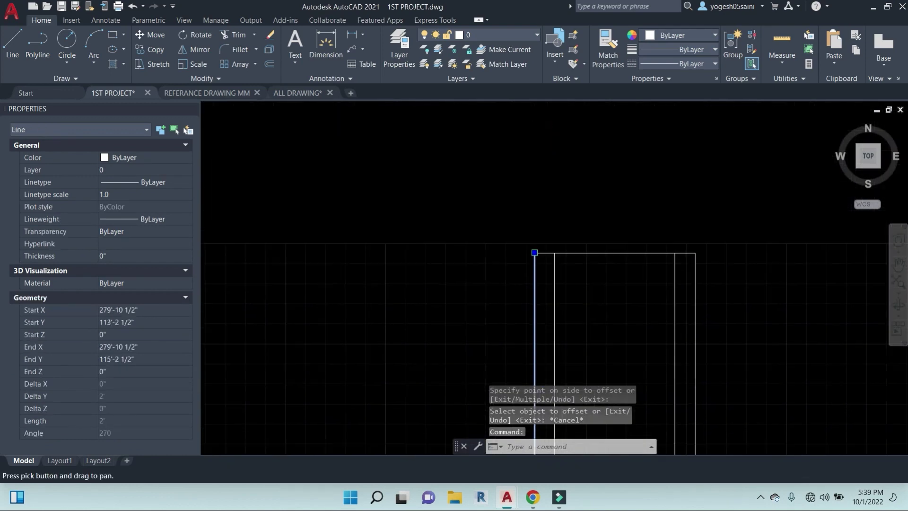
{"action": "left_click", "coordinate": [535, 253]}
{"action": "left_click", "coordinate": [555, 252]}
{"action": "left_click", "coordinate": [694, 280]}
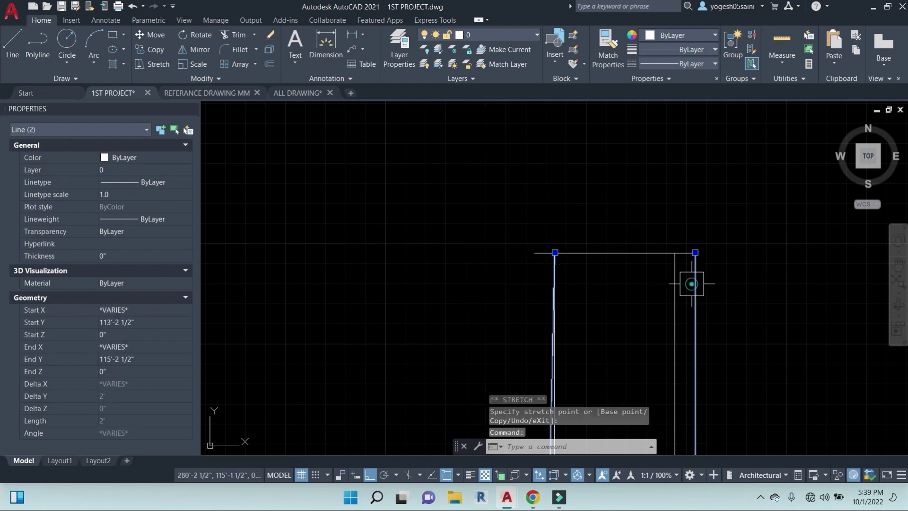
{"action": "key", "text": "Escape"}
{"action": "key", "text": "Escape"}
{"action": "key", "text": "Escape"}
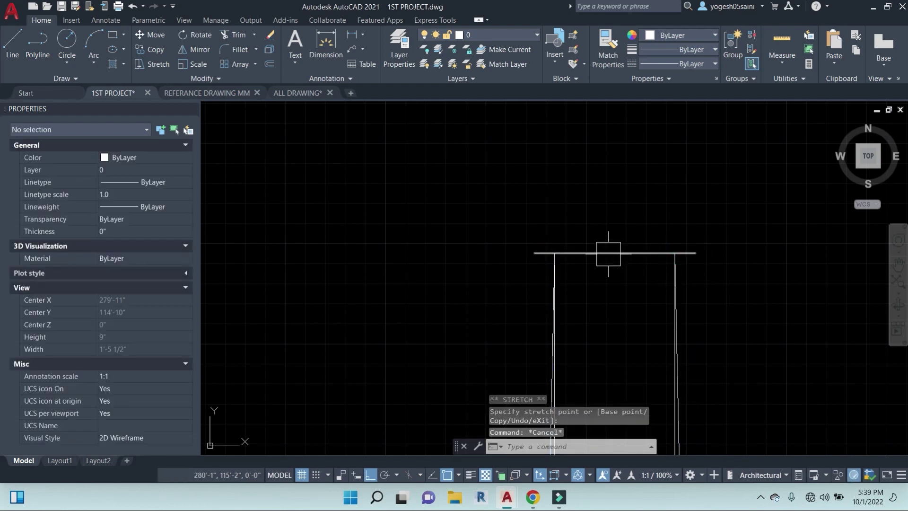
- Erase the two straight offset lines inside the tapered blade
{"action": "middle_click_drag", "start_coordinate": [615, 260], "coordinate": [558, 102]}
{"action": "left_click", "coordinate": [505, 361]}
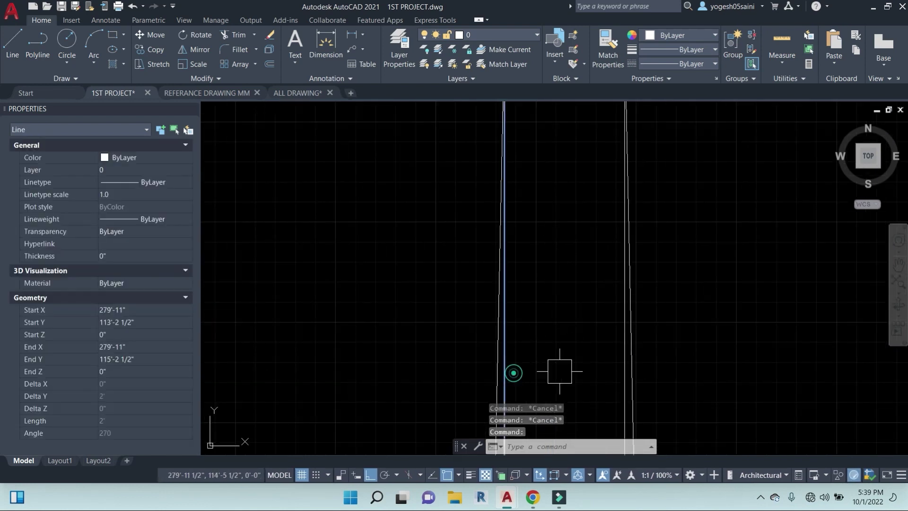
{"action": "key", "text": "Escape"}
{"action": "scroll", "coordinate": [615, 317], "scroll_direction": "down", "scroll_amount": 6}
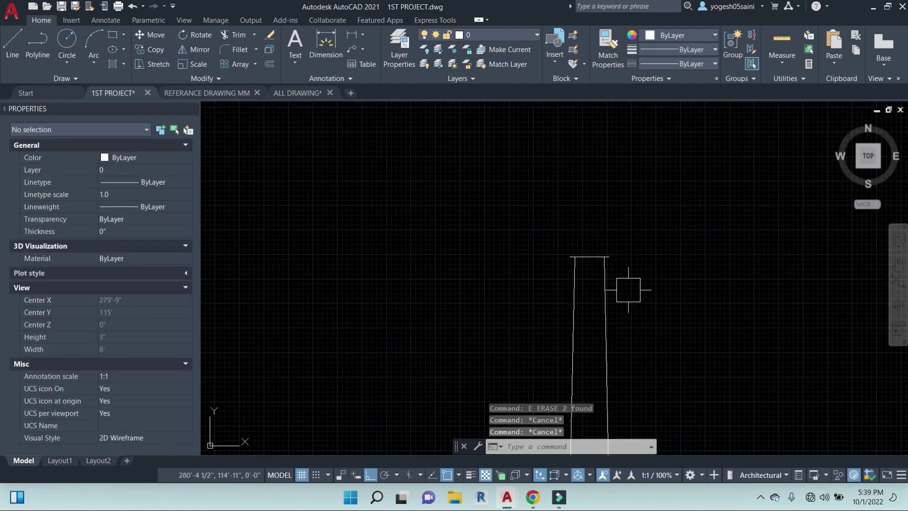
- Fillet both upper corners of the blade with a 1" radius
{"action": "type", "text": "f"}
{"action": "key", "text": "Return"}
{"action": "left_click", "coordinate": [559, 449]}
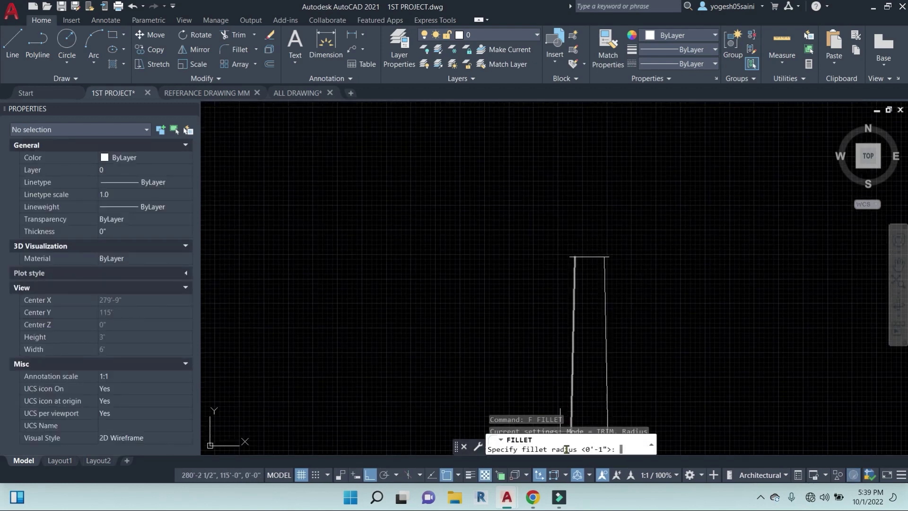
{"action": "type", "text": "1\""}
{"action": "key", "text": "Return"}
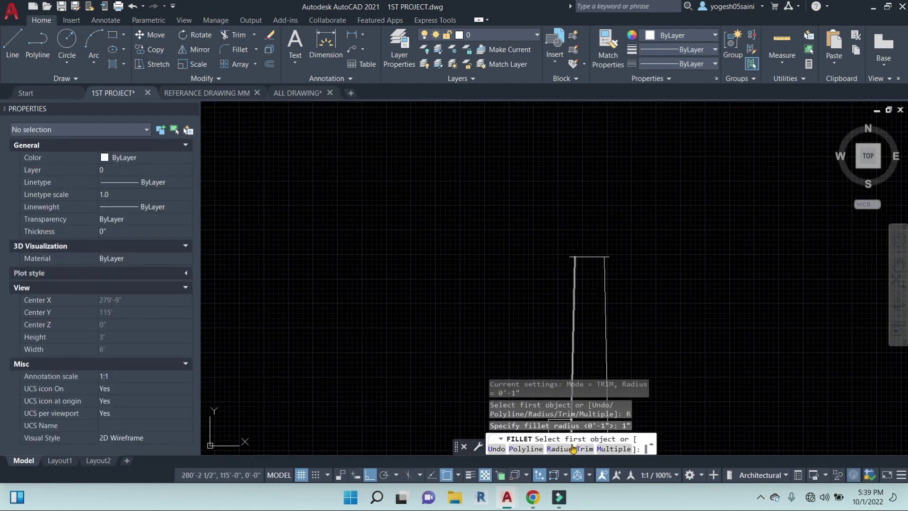
{"action": "scroll", "coordinate": [592, 256], "scroll_direction": "up", "scroll_amount": 4}
{"action": "left_click", "coordinate": [585, 258]}
{"action": "left_click", "coordinate": [542, 318]}
{"action": "key", "text": "Return"}
{"action": "left_click", "coordinate": [588, 258]}
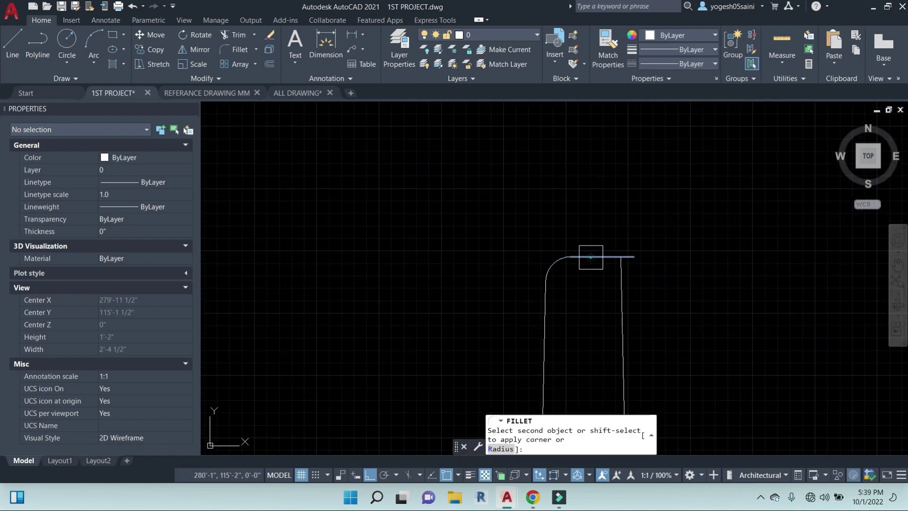
{"action": "left_click", "coordinate": [626, 303]}
{"action": "scroll", "coordinate": [626, 303], "scroll_direction": "down", "scroll_amount": 6}
- Fillet both lower corners of the blade near the circle with the same 1" radius
{"action": "scroll", "coordinate": [615, 281], "scroll_direction": "up", "scroll_amount": 7}
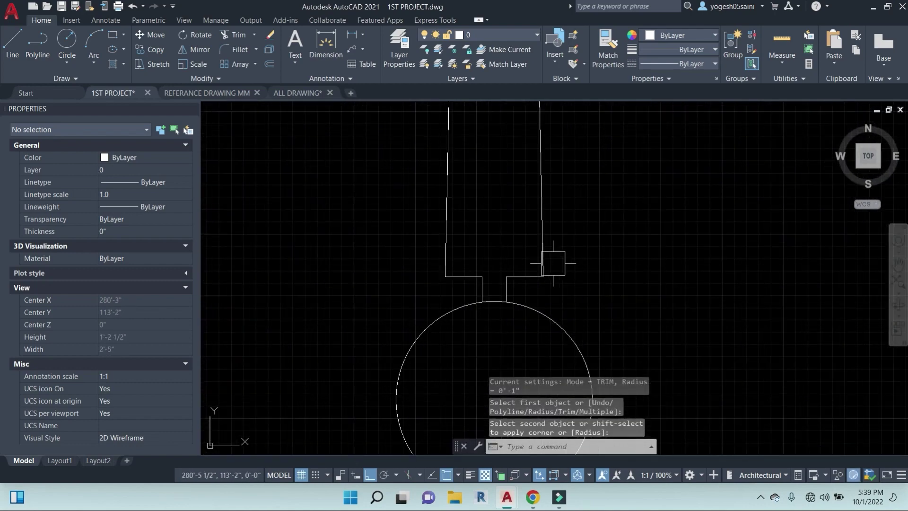
{"action": "left_click", "coordinate": [535, 254]}
{"action": "left_click", "coordinate": [504, 284]}
{"action": "key", "text": "Return"}
{"action": "left_click", "coordinate": [381, 260]}
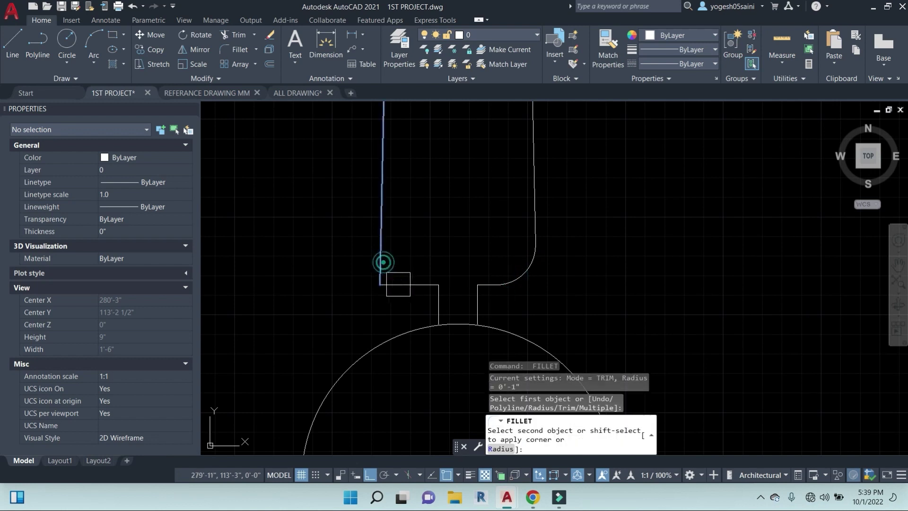
{"action": "left_click", "coordinate": [401, 284]}
{"action": "scroll", "coordinate": [472, 233], "scroll_direction": "down", "scroll_amount": 7}
{"action": "middle_click_drag", "start_coordinate": [528, 252], "coordinate": [610, 295]}
{"action": "key", "text": "Escape"}
{"action": "key", "text": "Escape"}
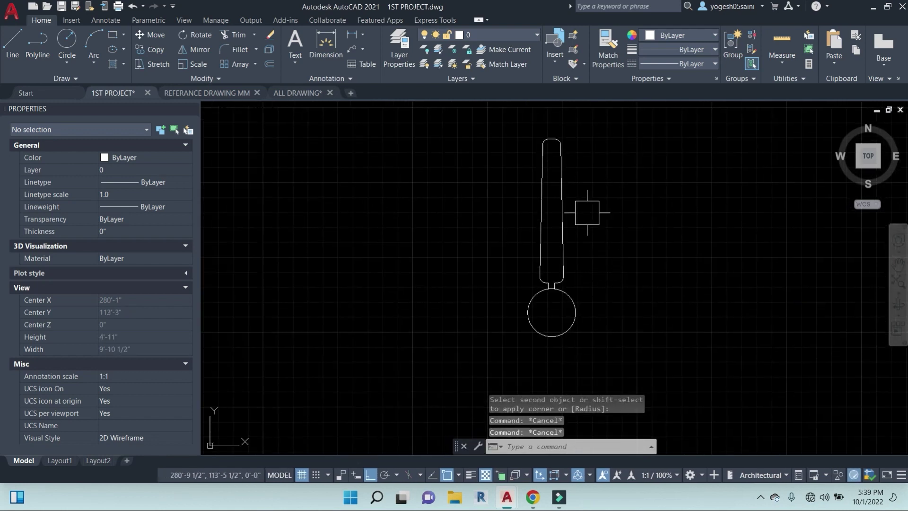
{"action": "left_click", "coordinate": [522, 121]}
{"action": "left_click", "coordinate": [604, 294]}
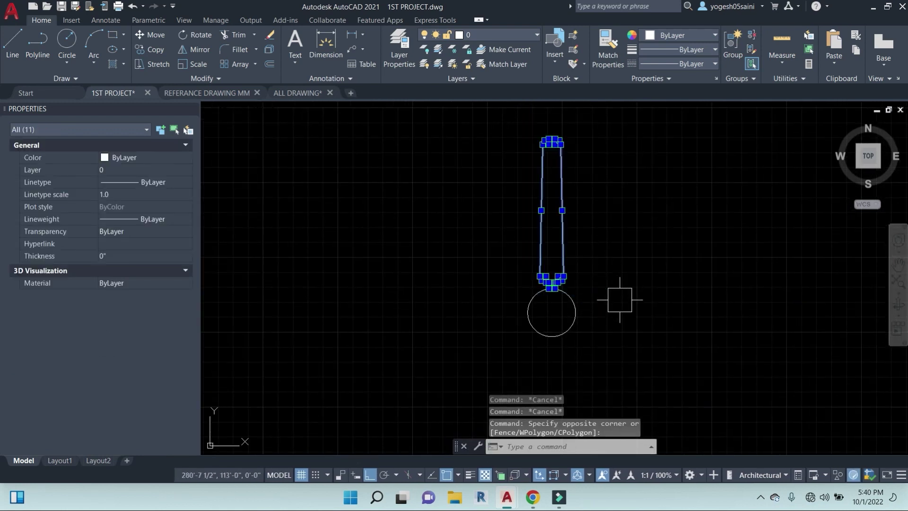
{"action": "left_click", "coordinate": [231, 67]}
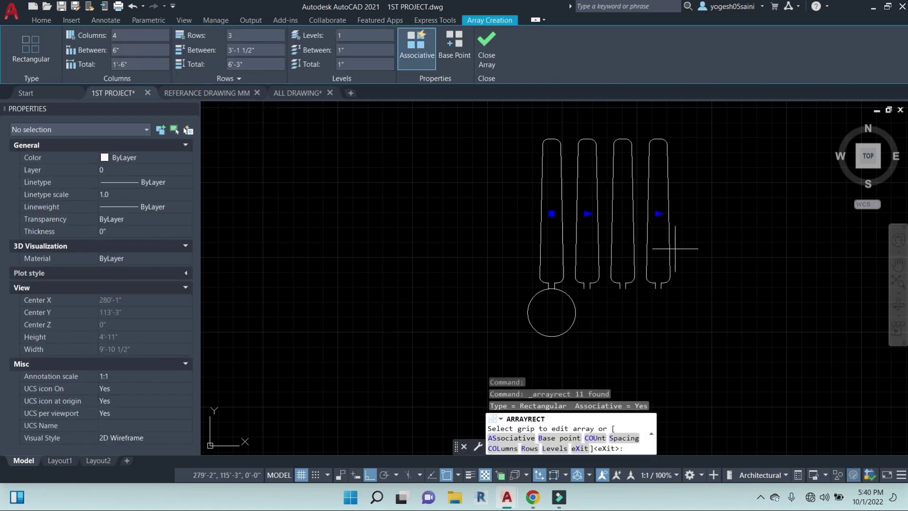
{"action": "key", "text": "ctrl+z"}
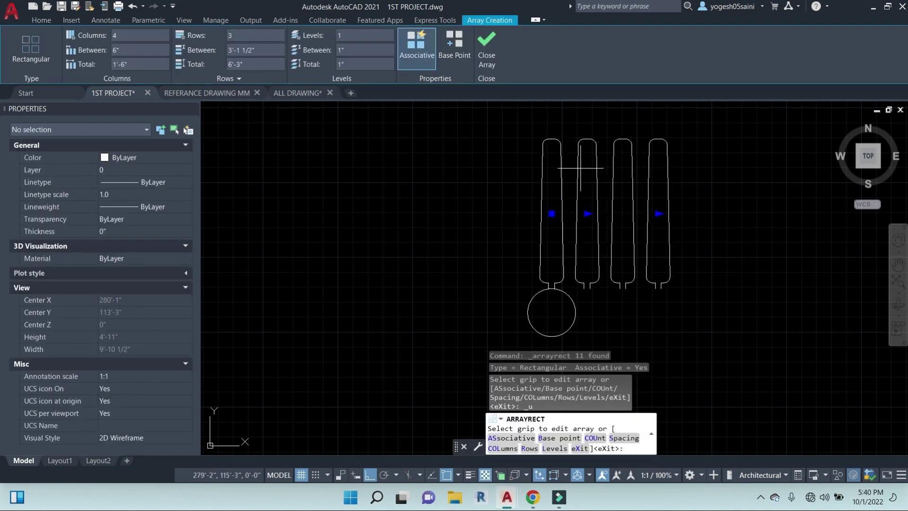
{"action": "key", "text": "Escape"}
{"action": "key", "text": "ctrl+z"}
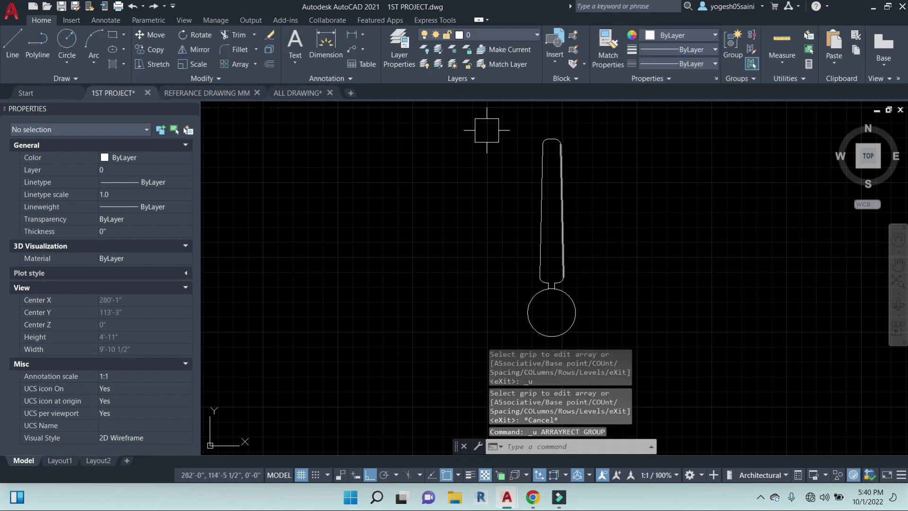
- Create a polar array of the complete blade outline around the centre of the hub circle
{"action": "left_click", "coordinate": [475, 106]}
{"action": "left_click", "coordinate": [644, 306]}
{"action": "left_click", "coordinate": [255, 64]}
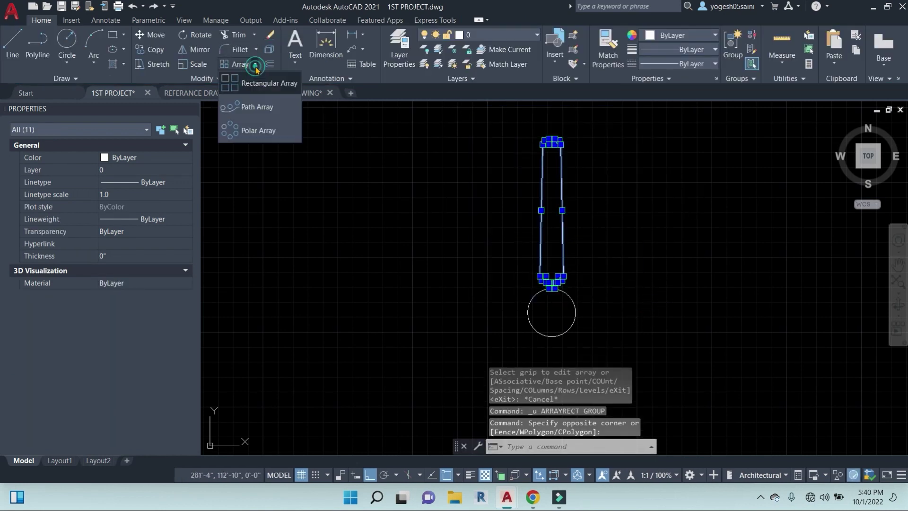
{"action": "left_click", "coordinate": [252, 136]}
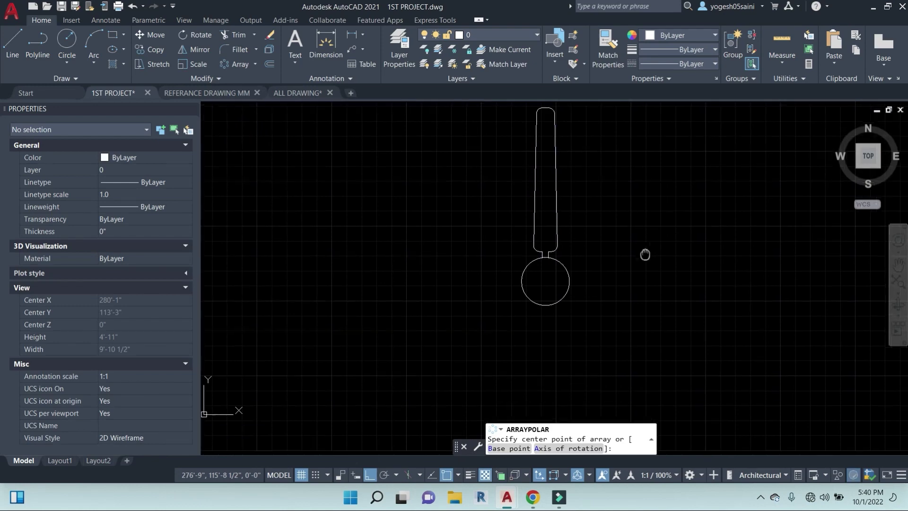
{"action": "left_click", "coordinate": [545, 281]}
{"action": "scroll", "coordinate": [756, 312], "scroll_direction": "down", "scroll_amount": 2}
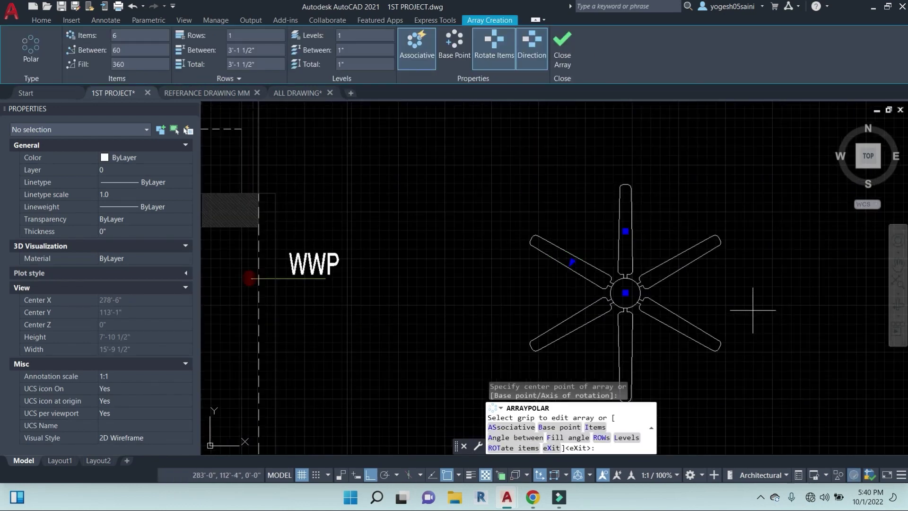
- Reduce the polar array to 3 blades over the full 360 degrees and finish the array
{"action": "scroll", "coordinate": [675, 325], "scroll_direction": "down", "scroll_amount": 3}
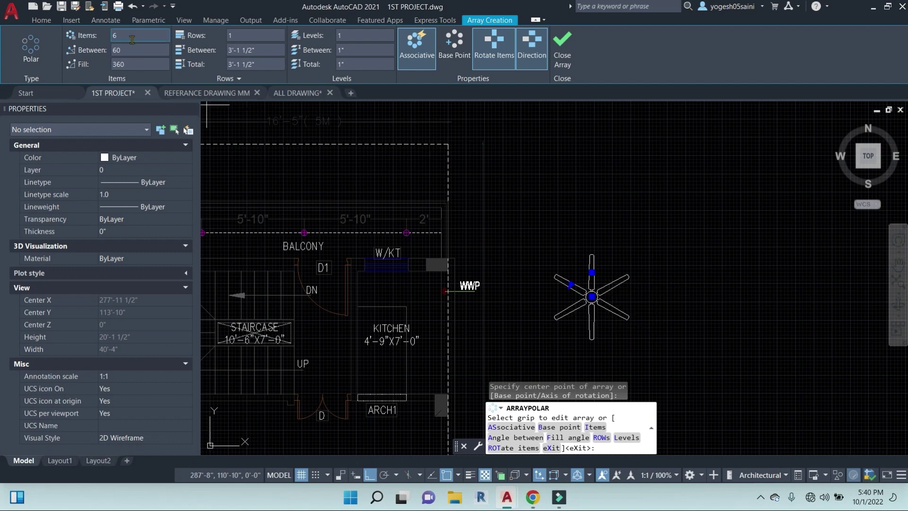
{"action": "key", "text": "Return"}
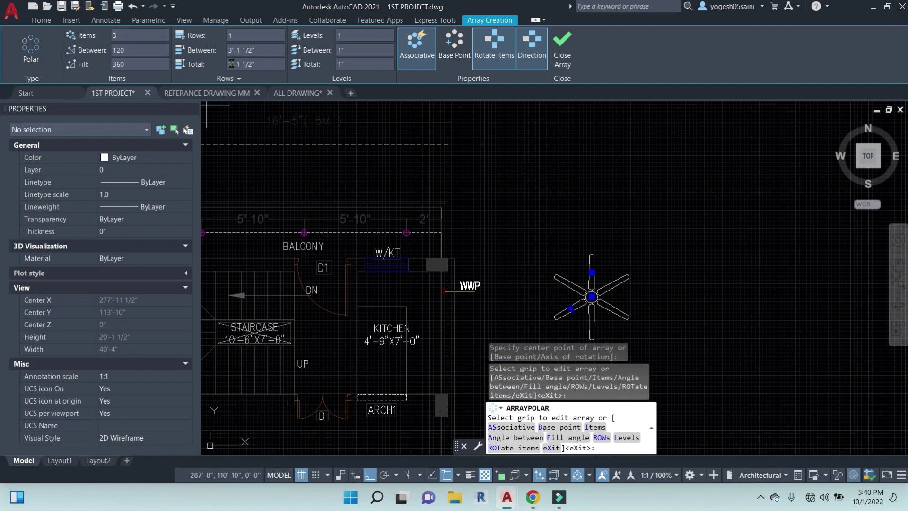
{"action": "left_click", "coordinate": [261, 36]}
{"action": "key", "text": "Escape"}
{"action": "key", "text": "Escape"}
{"action": "key", "text": "Escape"}
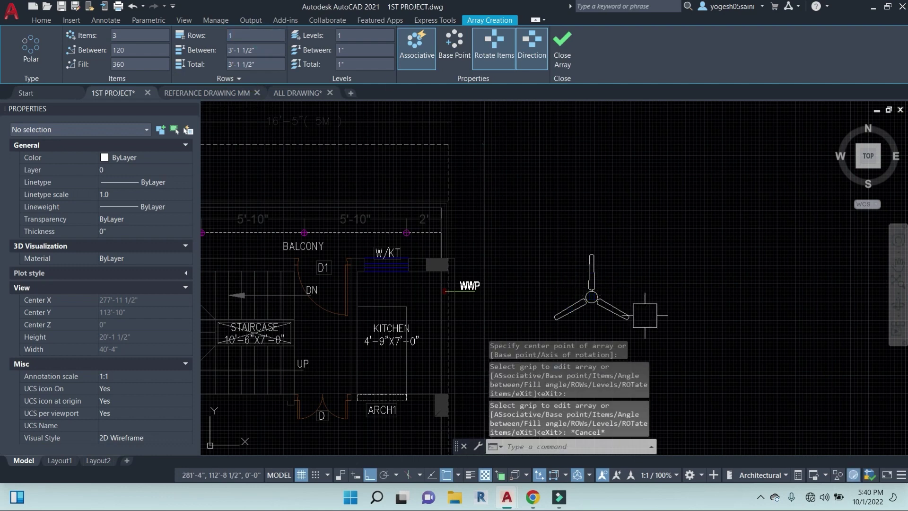
- Assign the blade array and hub circle to the ELE. FIXTURE LAYOUT layer
{"action": "middle_click_drag", "start_coordinate": [644, 320], "coordinate": [658, 248]}
{"action": "left_click", "coordinate": [606, 190]}
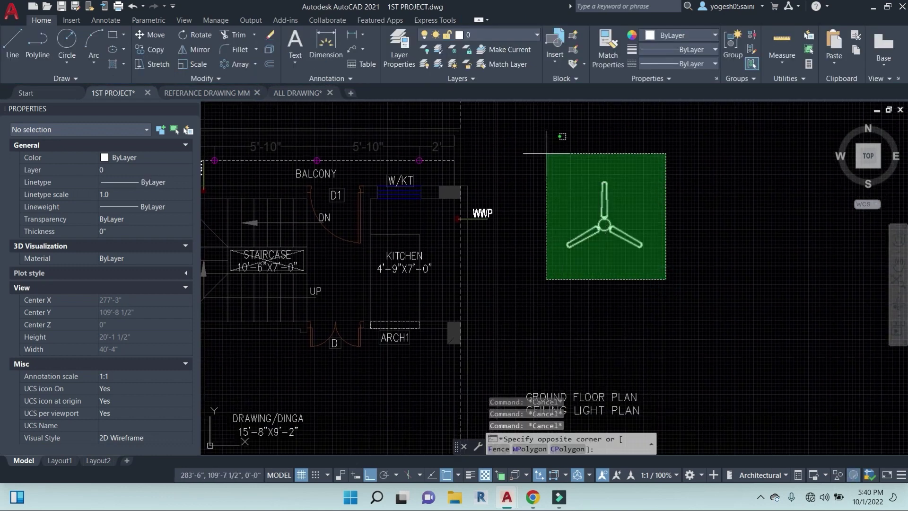
{"action": "left_click", "coordinate": [523, 132]}
{"action": "left_click", "coordinate": [515, 37]}
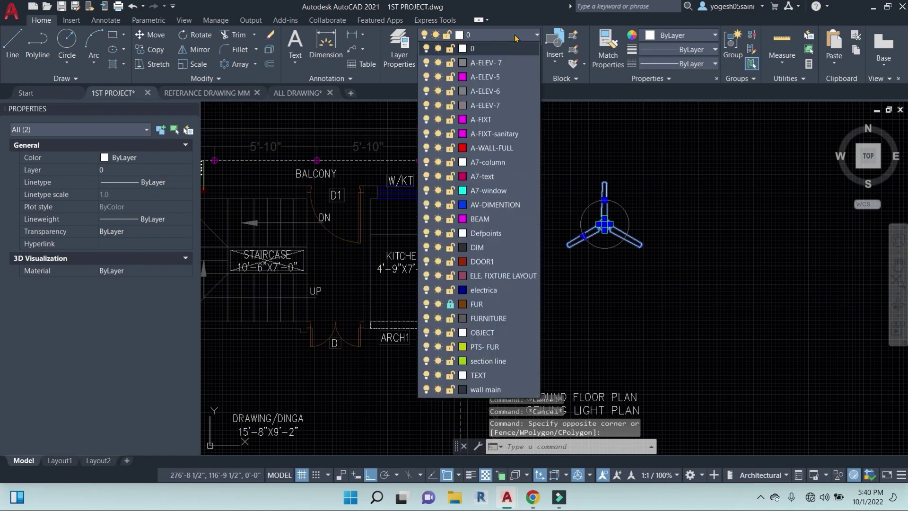
{"action": "left_click", "coordinate": [492, 280]}
{"action": "key", "text": "Escape"}
{"action": "left_click", "coordinate": [657, 276]}
{"action": "left_click", "coordinate": [543, 152]}
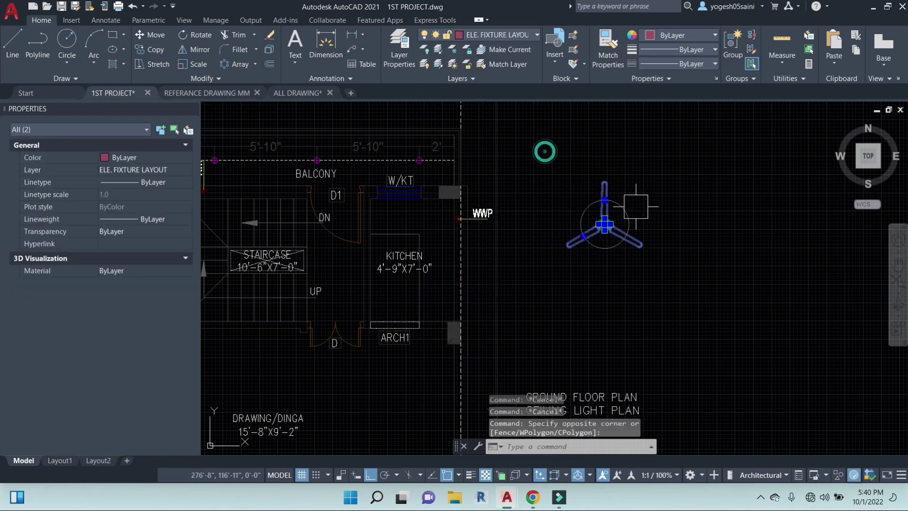
{"action": "key", "text": "Escape"}
{"action": "key", "text": "Escape"}
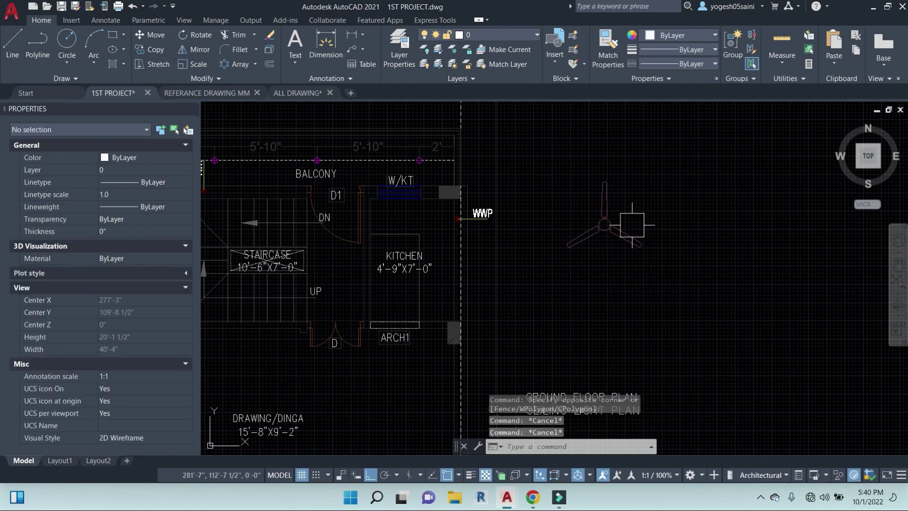
{"action": "scroll", "coordinate": [632, 223], "scroll_direction": "up", "scroll_amount": 4}
{"action": "left_click", "coordinate": [584, 237]}
{"action": "key", "text": "Escape"}
{"action": "left_click", "coordinate": [661, 334]}
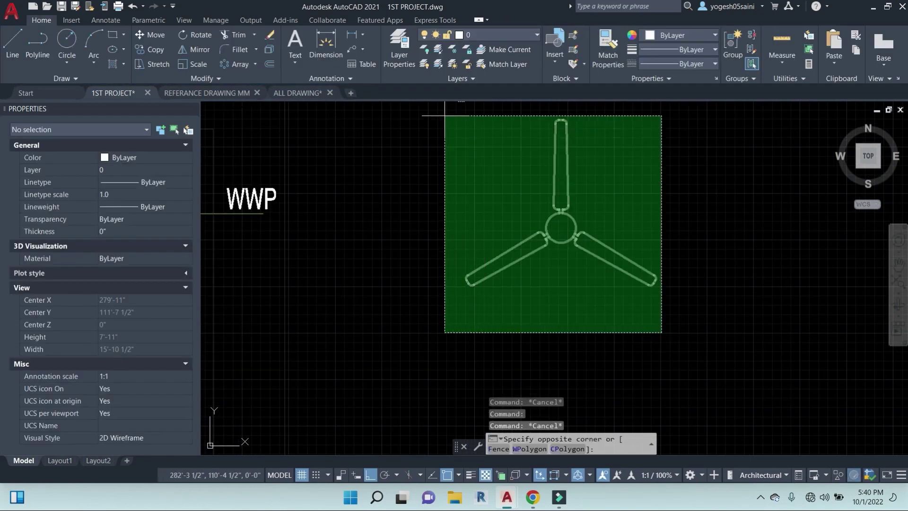
{"action": "left_click", "coordinate": [444, 112]}
{"action": "type", "text": "c"}
{"action": "key", "text": "Return"}
{"action": "scroll", "coordinate": [568, 274], "scroll_direction": "down", "scroll_amount": 4}
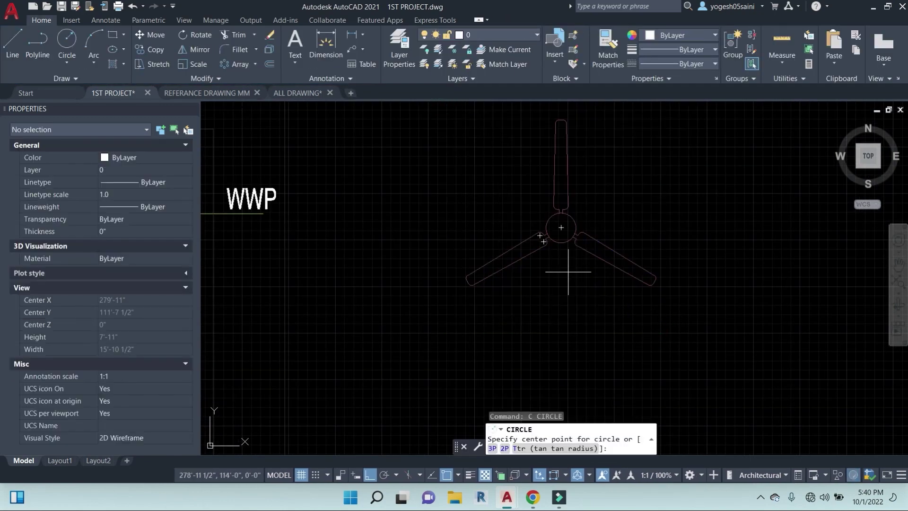
{"action": "key", "text": "Escape"}
{"action": "key", "text": "Escape"}
{"action": "left_click", "coordinate": [510, 186]}
{"action": "left_click", "coordinate": [624, 334]}
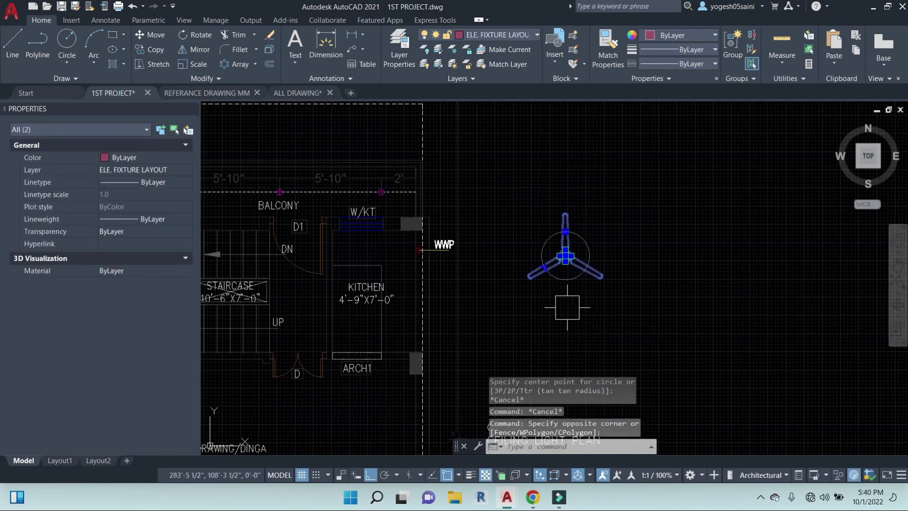
{"action": "key", "text": "Escape"}
- Explode the polar array of fan blades into separate objects
{"action": "left_click", "coordinate": [597, 271]}
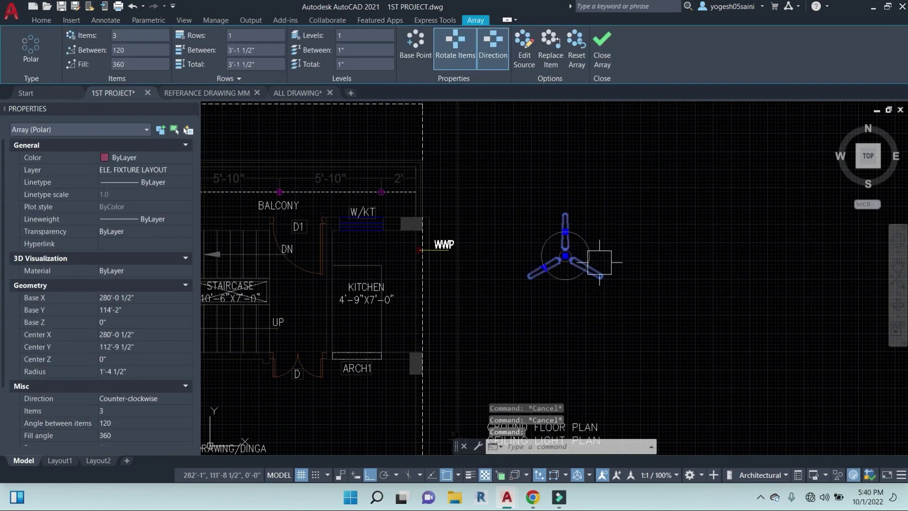
{"action": "type", "text": "x"}
{"action": "key", "text": "Return"}
{"action": "left_click", "coordinate": [588, 264]}
{"action": "key", "text": "Delete"}
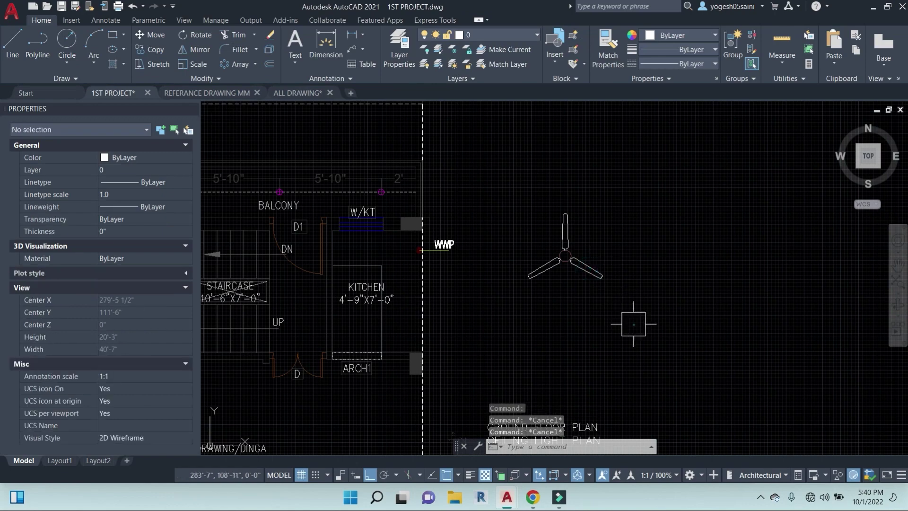
- Put all the exploded blade parts and the hub circle on the ELE. FIXTURE LAYOUT layer
{"action": "left_click", "coordinate": [636, 320]}
{"action": "left_click", "coordinate": [517, 186]}
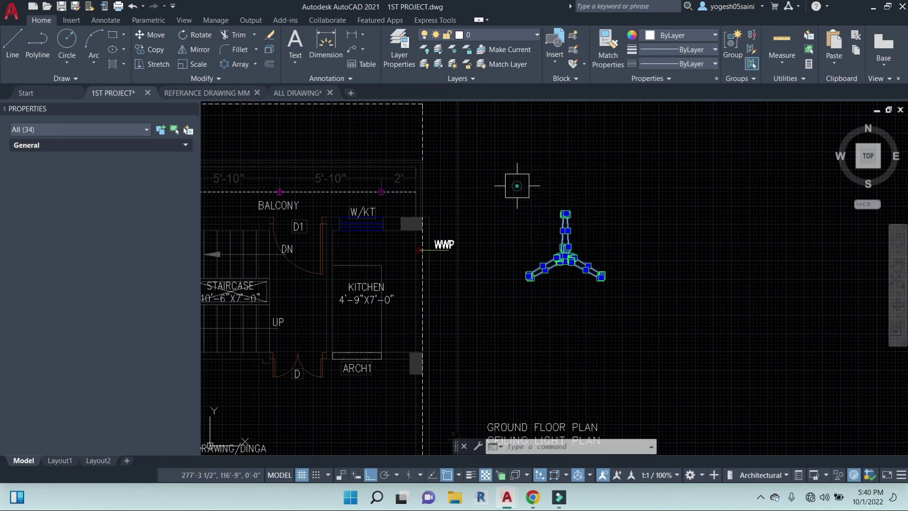
{"action": "left_click", "coordinate": [517, 38]}
{"action": "left_click", "coordinate": [497, 277]}
{"action": "key", "text": "Escape"}
- Define all the fan objects as a block named FAN, converting the originals to the block
{"action": "left_click", "coordinate": [629, 304]}
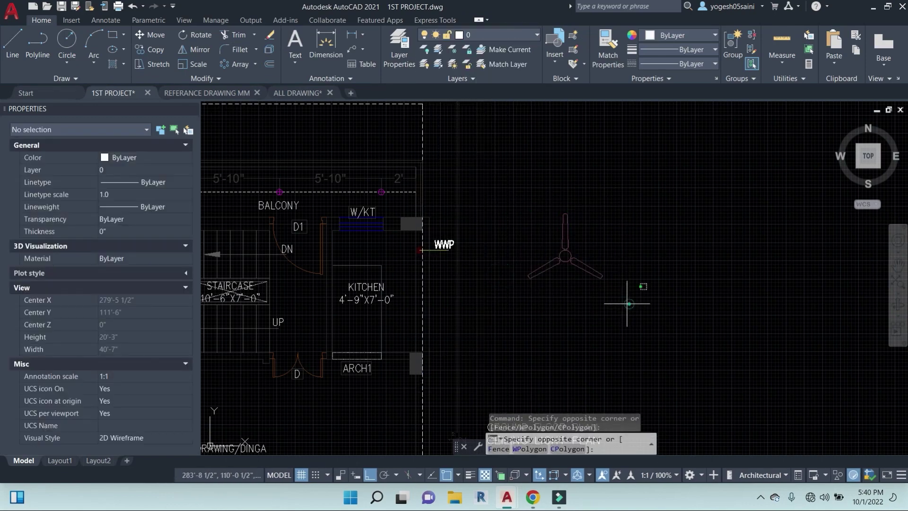
{"action": "left_click", "coordinate": [488, 147]}
{"action": "key", "text": "Return"}
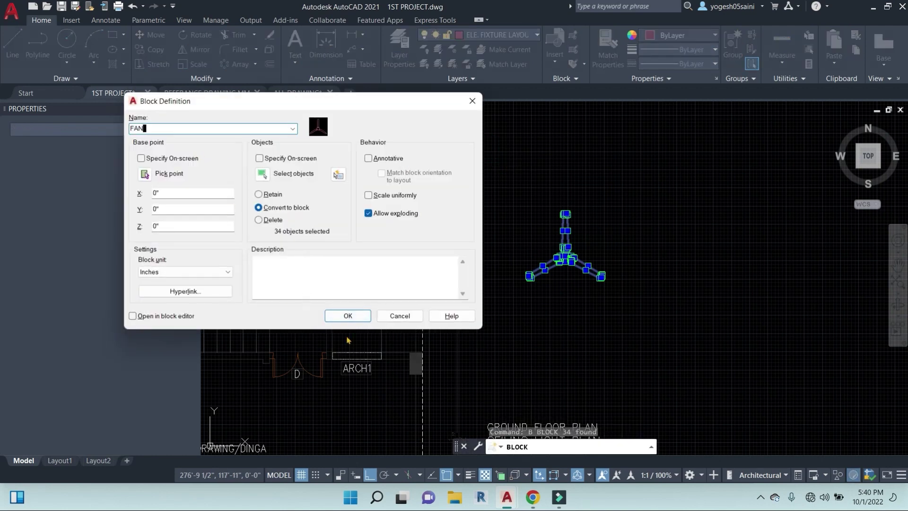
{"action": "left_click", "coordinate": [360, 315]}
{"action": "key", "text": "Escape"}
{"action": "key", "text": "Escape"}
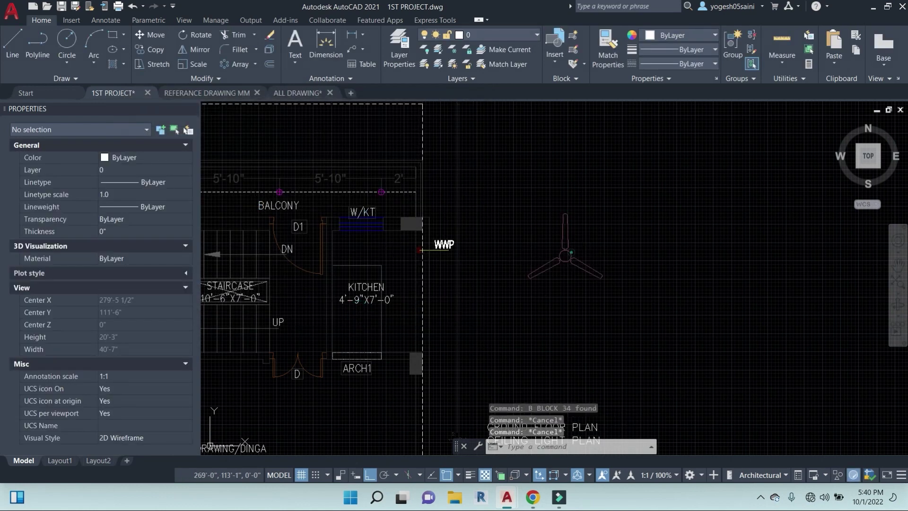
- Copy the fan block from its hub centre to the free space just above the GROUND FLOOR PLAN title, with ortho off
{"action": "left_click", "coordinate": [517, 262]}
{"action": "type", "text": "co"}
{"action": "key", "text": "Return"}
{"action": "left_click", "coordinate": [565, 255]}
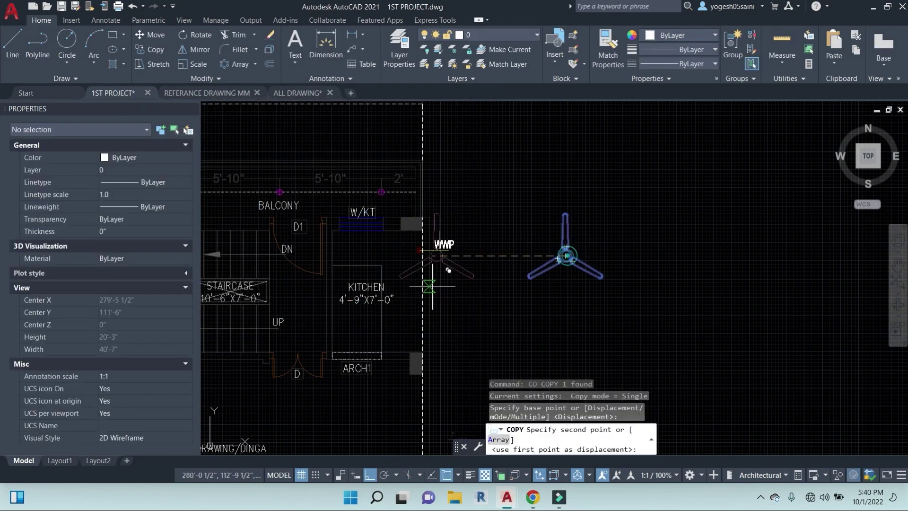
{"action": "key", "text": "F8"}
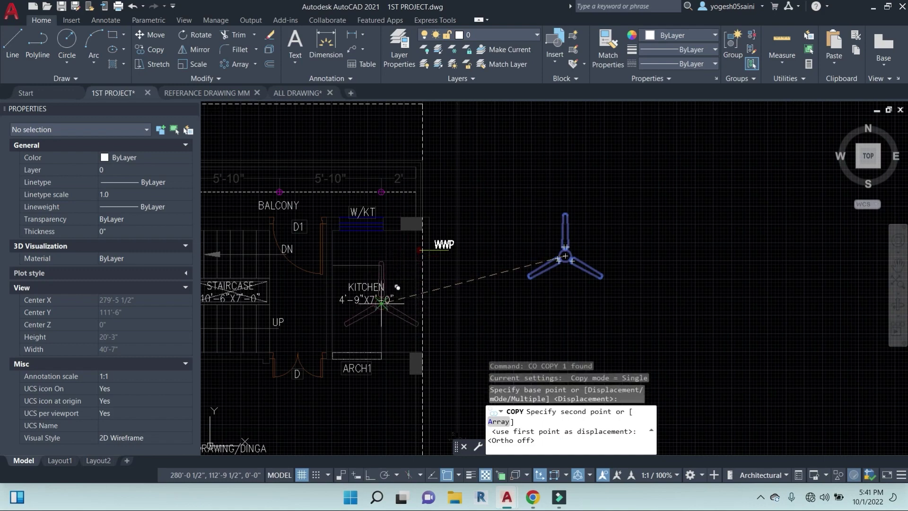
{"action": "scroll", "coordinate": [404, 290], "scroll_direction": "up", "scroll_amount": 3}
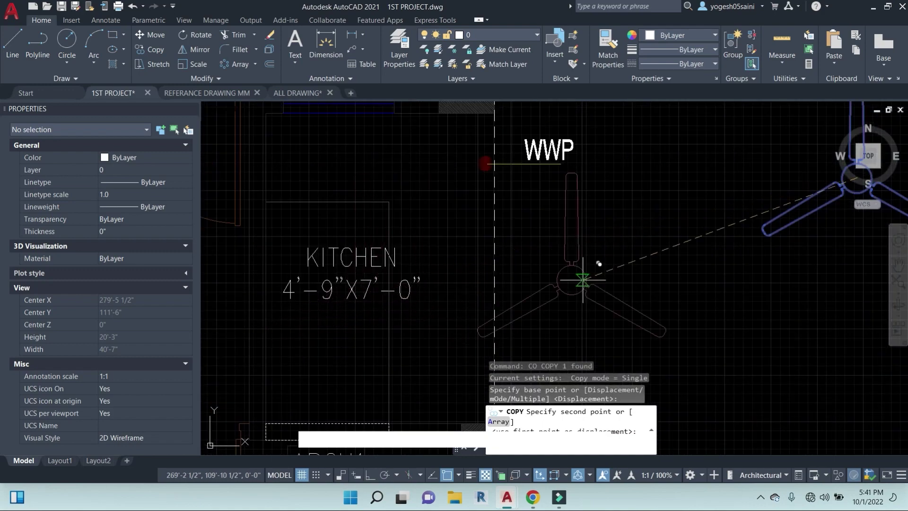
{"action": "scroll", "coordinate": [643, 276], "scroll_direction": "down", "scroll_amount": 4}
{"action": "middle_click_drag", "start_coordinate": [763, 336], "coordinate": [654, 263]}
{"action": "left_click", "coordinate": [610, 269]}
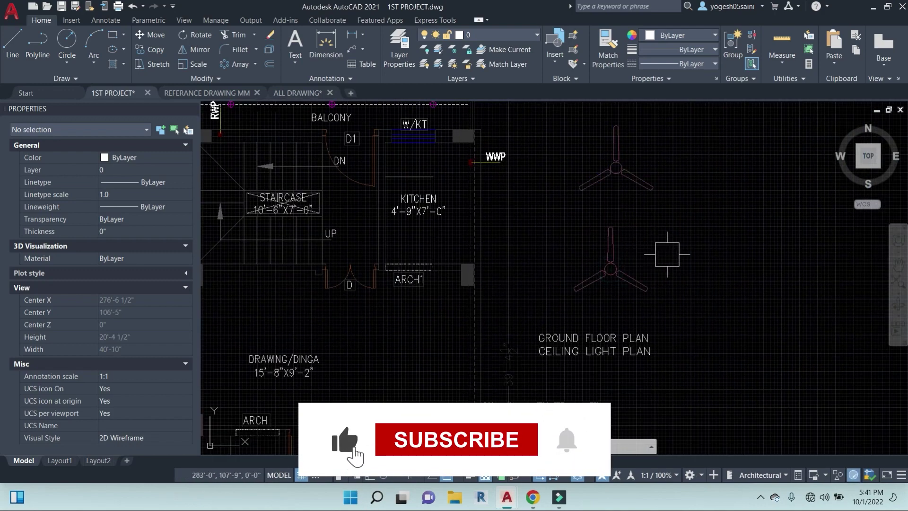
- Scale the copied fan to 0.6 from its lower-left blade tip, using the distance between the two lower blade tips as reference length
{"action": "left_click", "coordinate": [615, 268]}
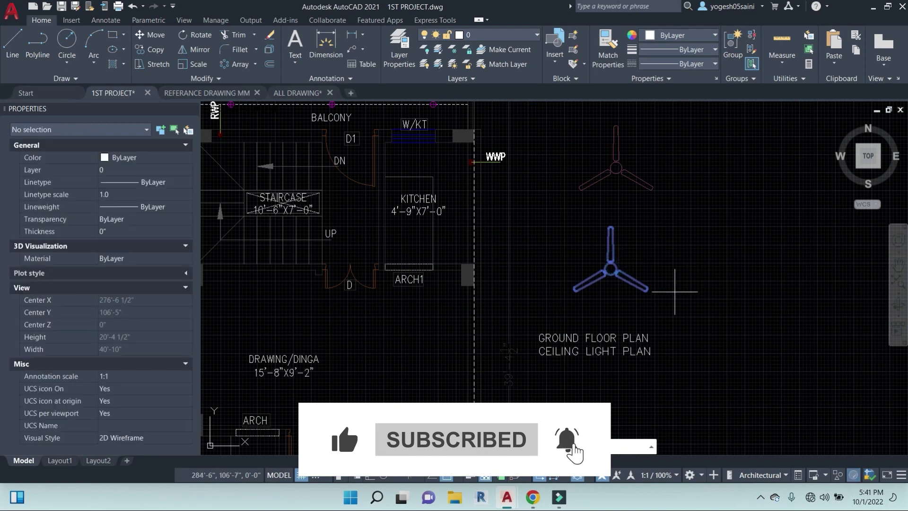
{"action": "type", "text": "sc"}
{"action": "key", "text": "Return"}
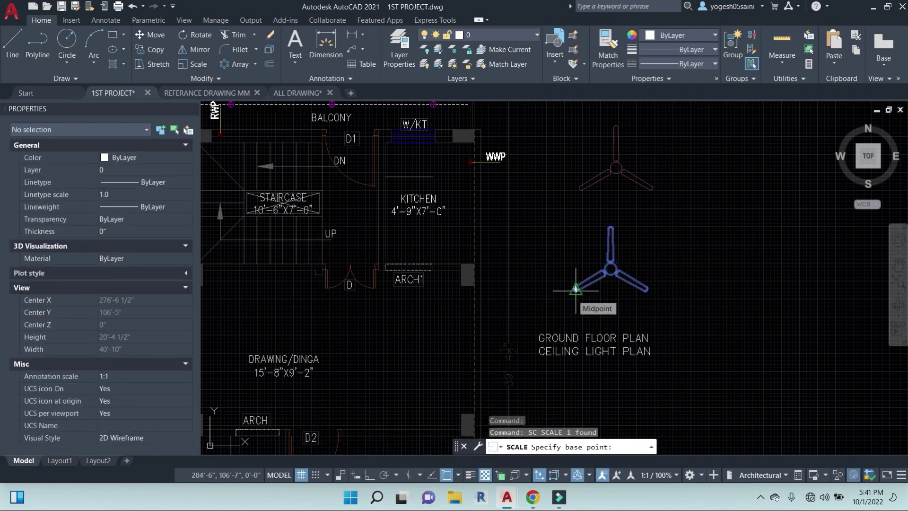
{"action": "left_click", "coordinate": [576, 289]}
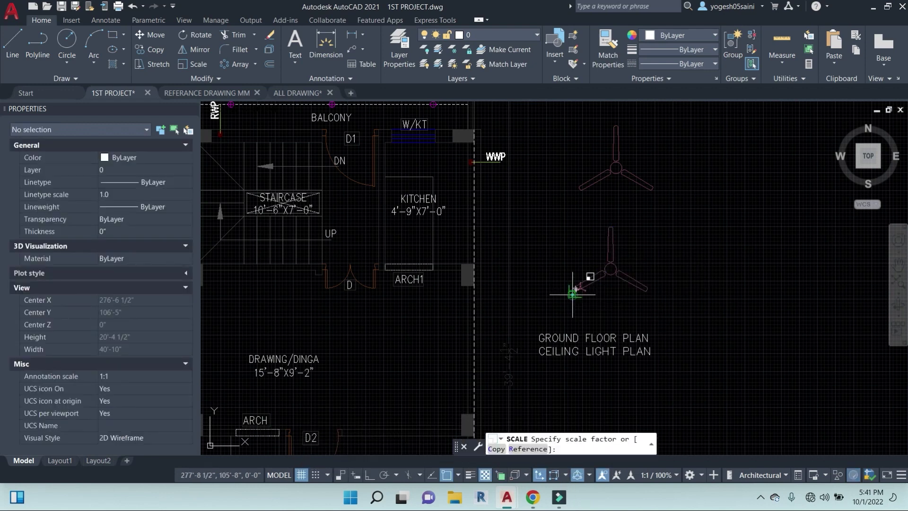
{"action": "left_click", "coordinate": [528, 449]}
{"action": "left_click", "coordinate": [576, 288]}
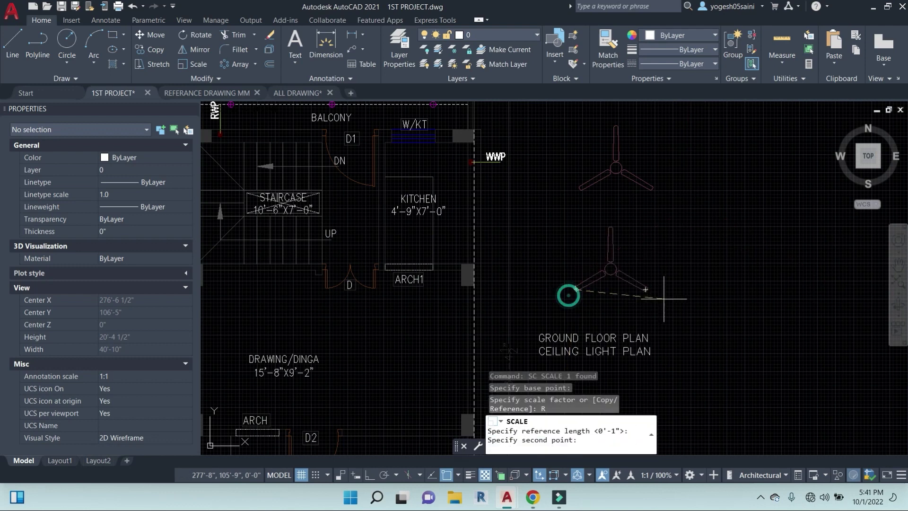
{"action": "left_click", "coordinate": [646, 290]}
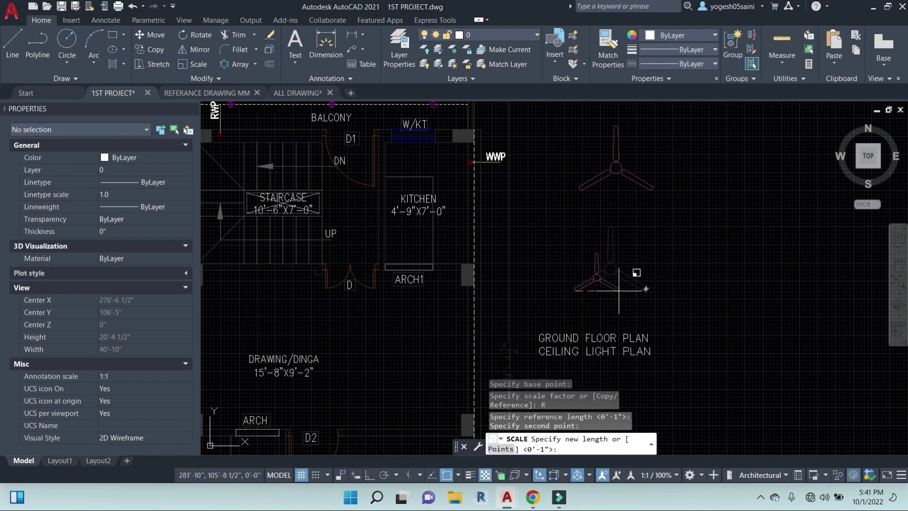
{"action": "key", "text": "Escape"}
{"action": "key", "text": "Escape"}
{"action": "key", "text": "Escape"}
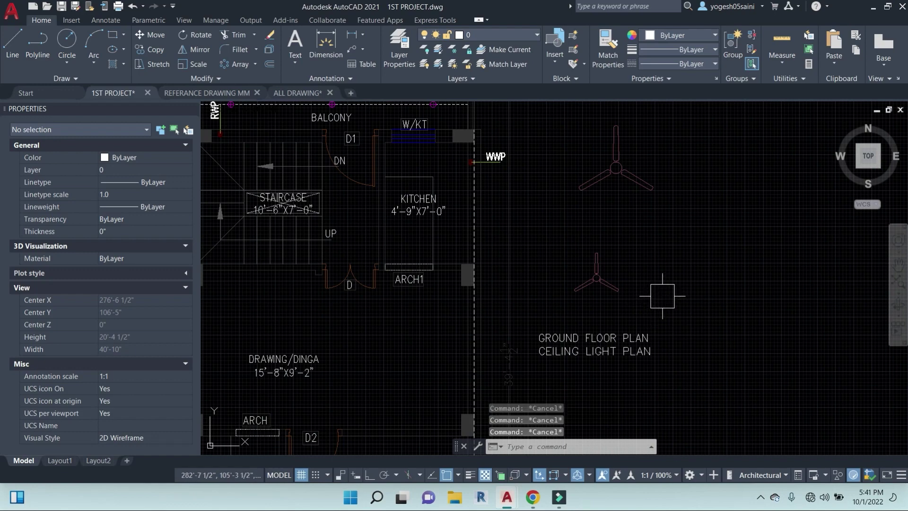
{"action": "left_click", "coordinate": [593, 278]}
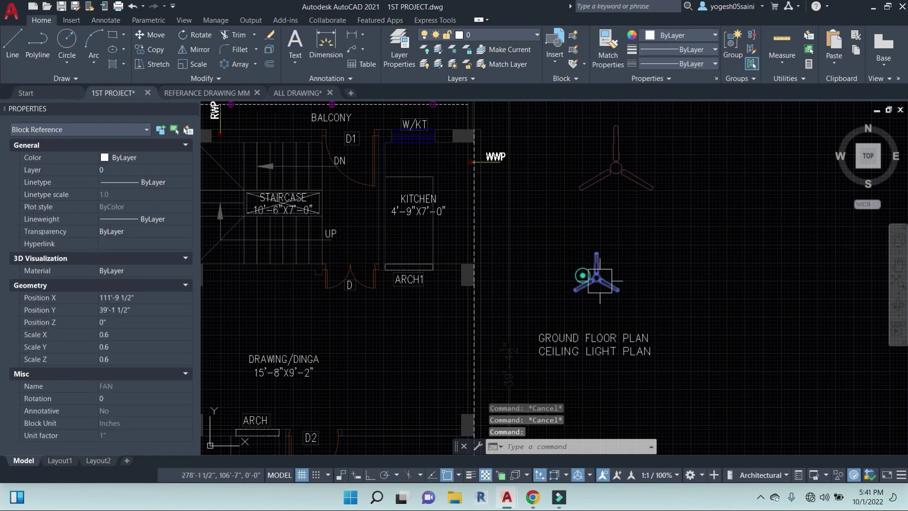
{"action": "type", "text": "co"}
{"action": "key", "text": "Return"}
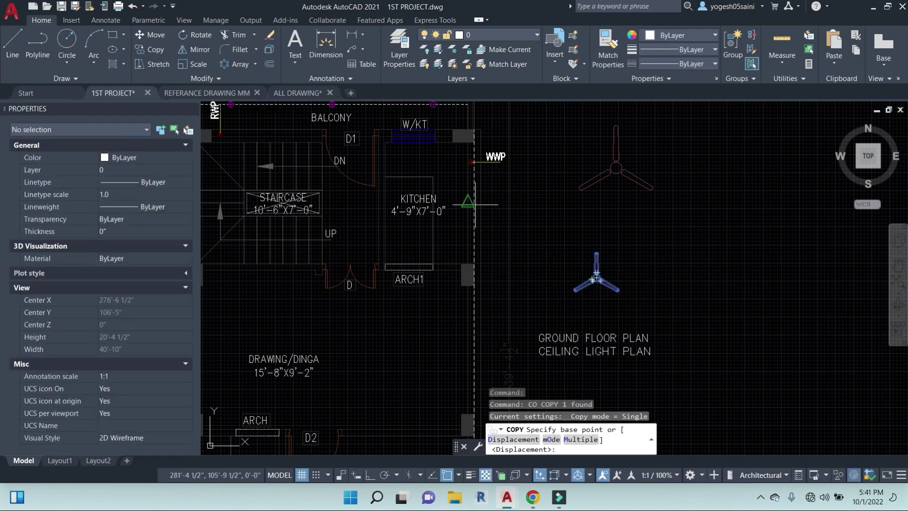
{"action": "middle_click_drag", "start_coordinate": [474, 204], "coordinate": [550, 240]}
{"action": "key", "text": "Escape"}
- Draw a horizontal guide line across the full width of the kitchen at mid-height, between its two side walls
{"action": "type", "text": "l"}
{"action": "key", "text": "Return"}
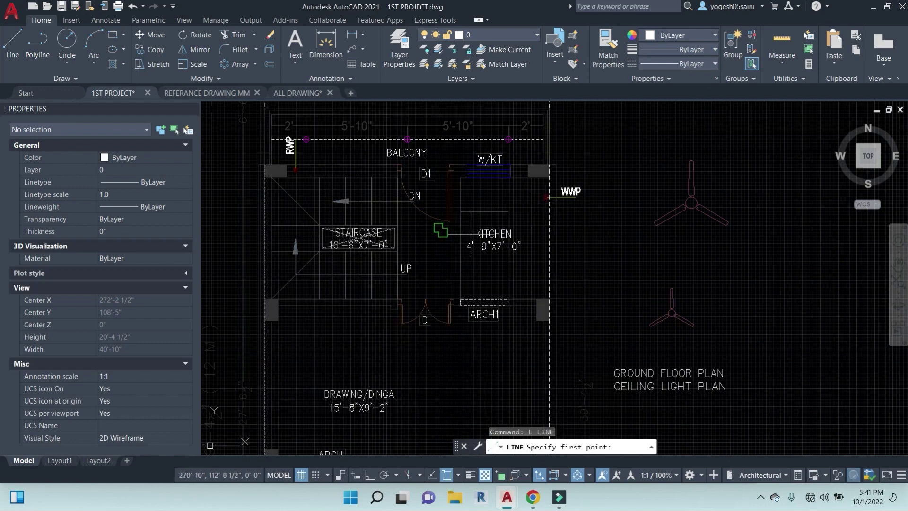
{"action": "scroll", "coordinate": [473, 235], "scroll_direction": "up", "scroll_amount": 2}
{"action": "left_click", "coordinate": [453, 245]}
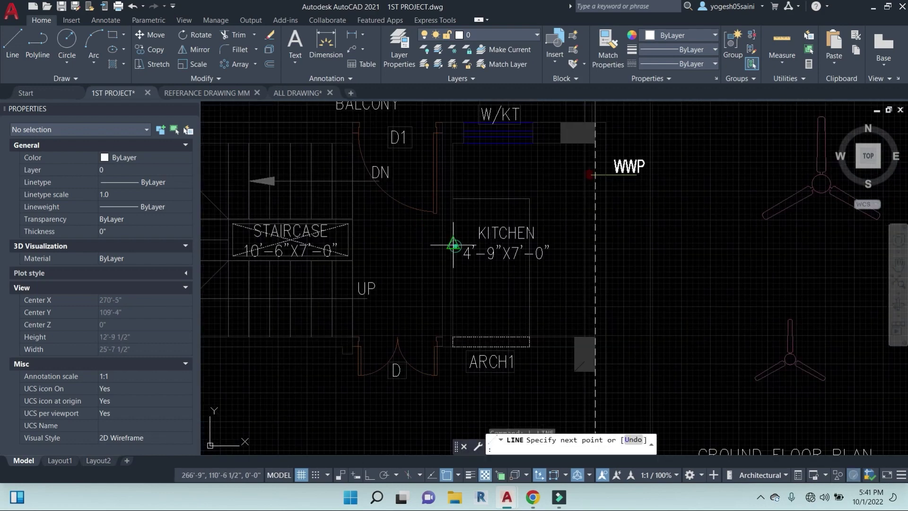
{"action": "left_click", "coordinate": [585, 245]}
{"action": "key", "text": "Return"}
- Draw a vertical guide line from the midpoint of the kitchen's horizontal line up to the wall with the W/KT window
{"action": "key", "text": "Return"}
{"action": "left_click", "coordinate": [519, 245]}
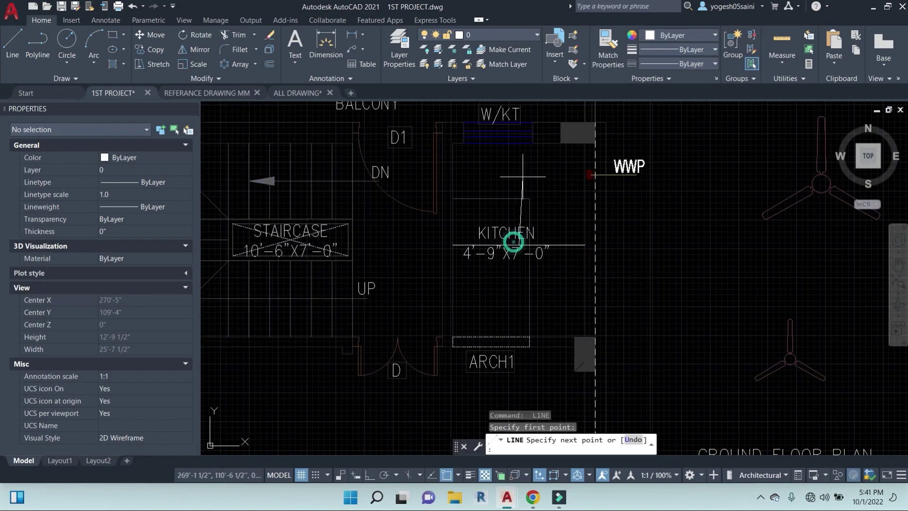
{"action": "left_click", "coordinate": [518, 142]}
{"action": "key", "text": "Return"}
- Extend the kitchen's vertical guide line down to the lower wall edge at ARCH1
{"action": "type", "text": "ex"}
{"action": "key", "text": "Return"}
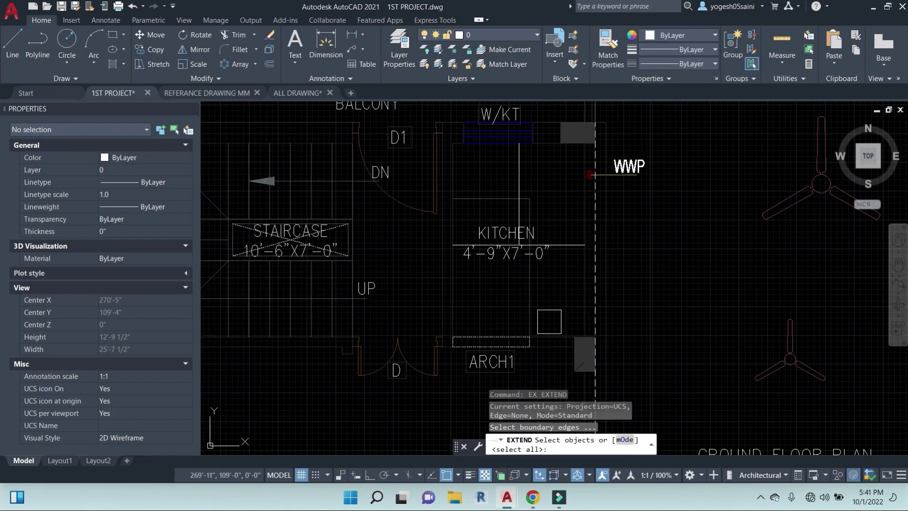
{"action": "key", "text": "Return"}
{"action": "left_click", "coordinate": [523, 239]}
{"action": "scroll", "coordinate": [523, 227], "scroll_direction": "up", "scroll_amount": 1}
{"action": "scroll", "coordinate": [523, 194], "scroll_direction": "down", "scroll_amount": 1}
{"action": "left_click", "coordinate": [523, 190]}
{"action": "key", "text": "Escape"}
{"action": "key", "text": "Escape"}
{"action": "left_click", "coordinate": [495, 238]}
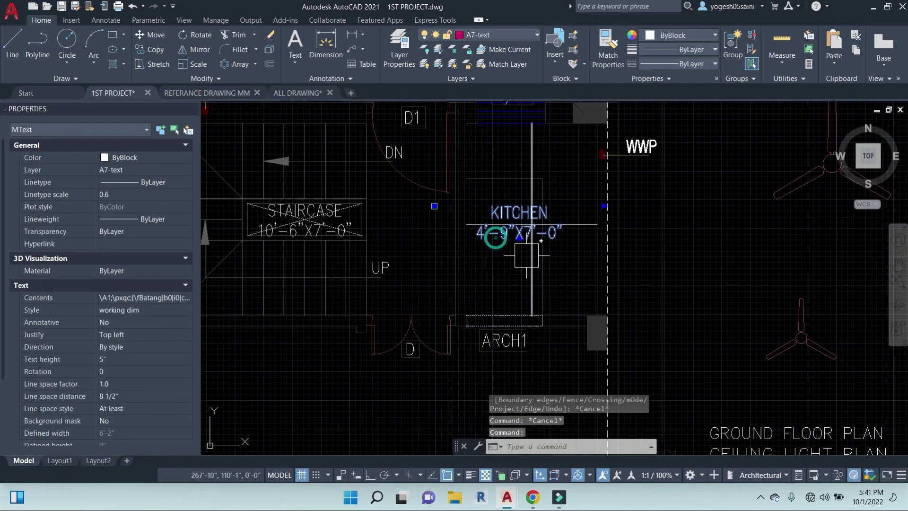
{"action": "scroll", "coordinate": [496, 238], "scroll_direction": "down", "scroll_amount": 2}
{"action": "key", "text": "Escape"}
{"action": "scroll", "coordinate": [473, 249], "scroll_direction": "up", "scroll_amount": 2}
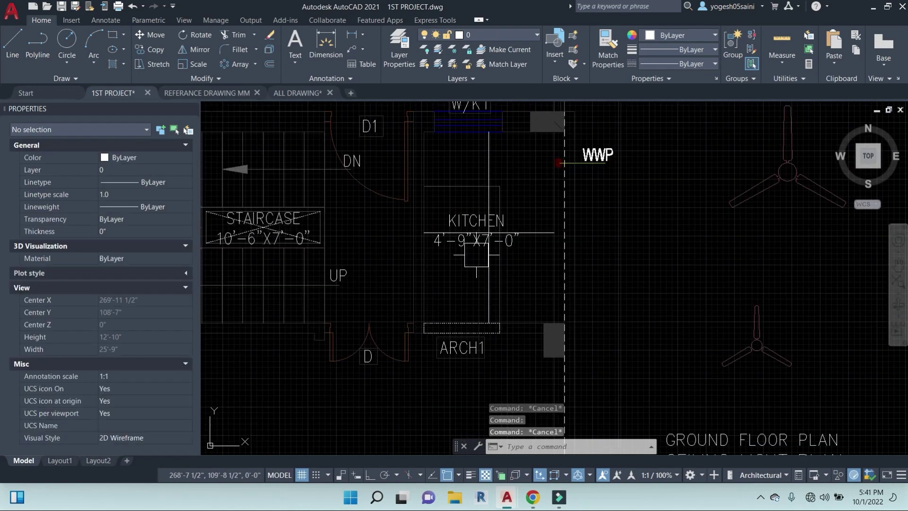
{"action": "left_click", "coordinate": [462, 253]}
{"action": "scroll", "coordinate": [601, 277], "scroll_direction": "down", "scroll_amount": 4}
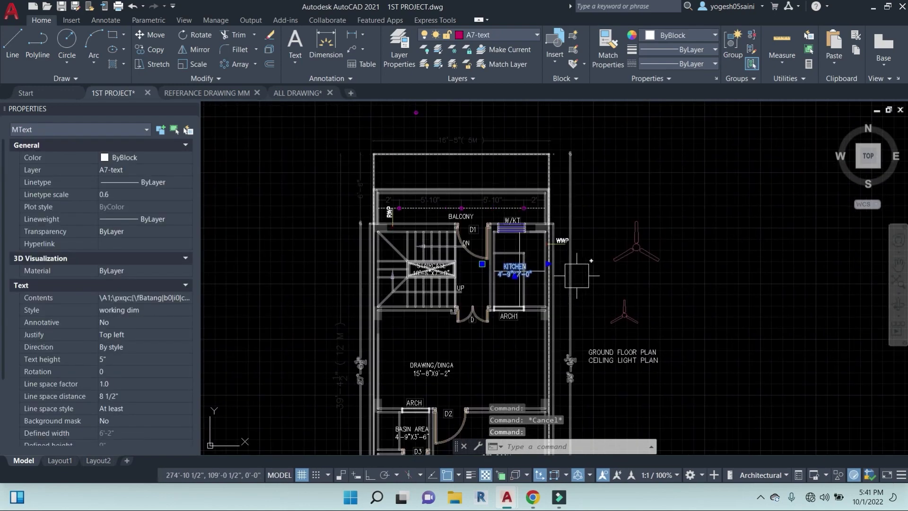
{"action": "scroll", "coordinate": [525, 269], "scroll_direction": "up", "scroll_amount": 4}
{"action": "scroll", "coordinate": [526, 269], "scroll_direction": "down", "scroll_amount": 4}
{"action": "key", "text": "Escape"}
{"action": "key", "text": "Escape"}
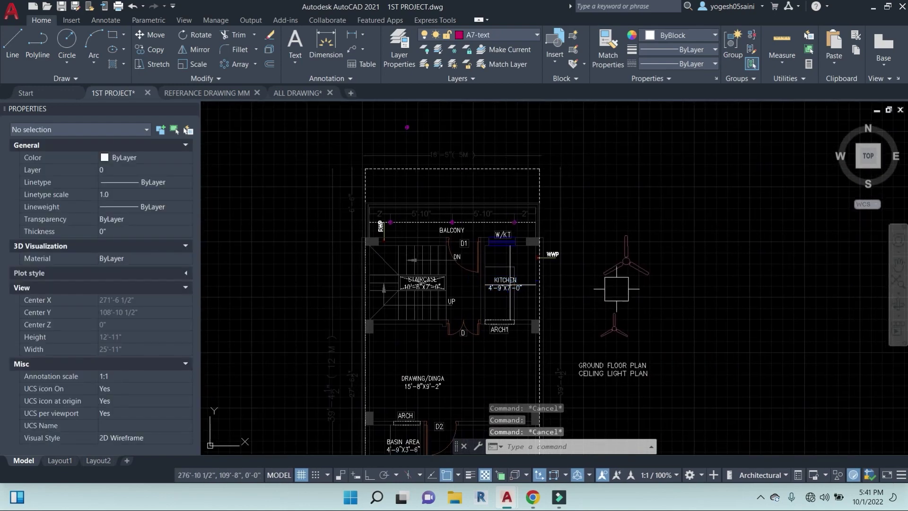
{"action": "scroll", "coordinate": [520, 272], "scroll_direction": "up", "scroll_amount": 4}
{"action": "left_click", "coordinate": [775, 371]}
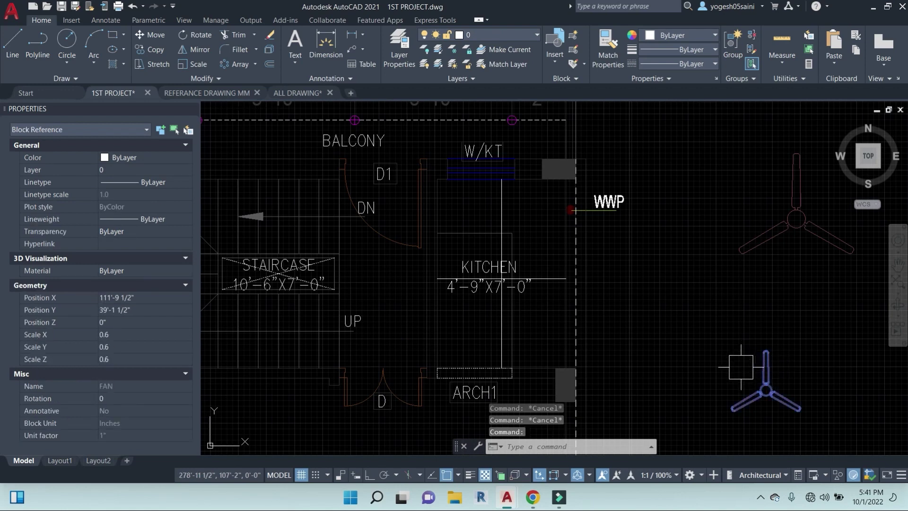
{"action": "type", "text": "c"}
{"action": "key", "text": "Return"}
{"action": "scroll", "coordinate": [770, 383], "scroll_direction": "up", "scroll_amount": 3}
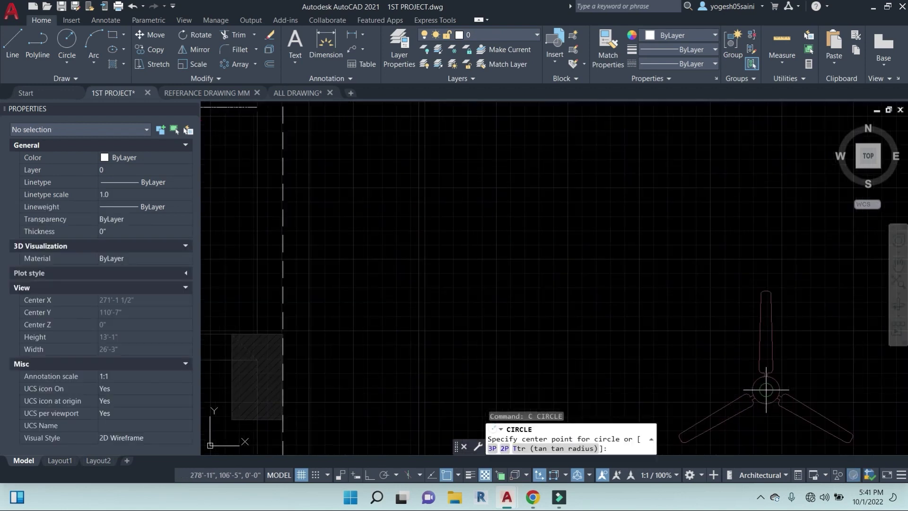
{"action": "left_click", "coordinate": [766, 392]}
{"action": "scroll", "coordinate": [459, 226], "scroll_direction": "down", "scroll_amount": 3}
{"action": "middle_click_drag", "start_coordinate": [459, 226], "coordinate": [541, 255]}
{"action": "key", "text": "Escape"}
- Copy the smaller fan block from its hub centre to the intersection of the two kitchen guide lines
{"action": "left_click", "coordinate": [674, 326]}
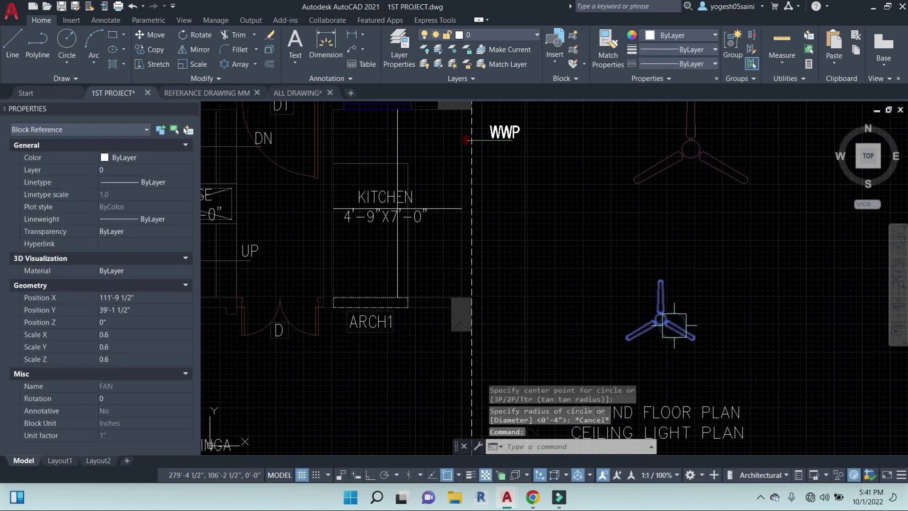
{"action": "type", "text": "co"}
{"action": "key", "text": "Return"}
{"action": "scroll", "coordinate": [674, 326], "scroll_direction": "up", "scroll_amount": 3}
{"action": "left_click", "coordinate": [660, 319]}
{"action": "scroll", "coordinate": [558, 283], "scroll_direction": "down", "scroll_amount": 3}
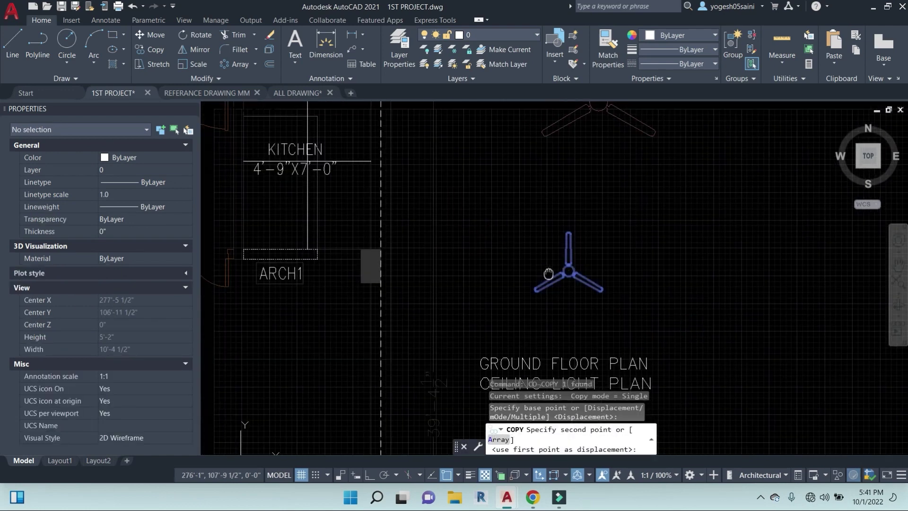
{"action": "middle_click_drag", "start_coordinate": [410, 212], "coordinate": [524, 241]}
{"action": "key", "text": "Escape"}
{"action": "key", "text": "Escape"}
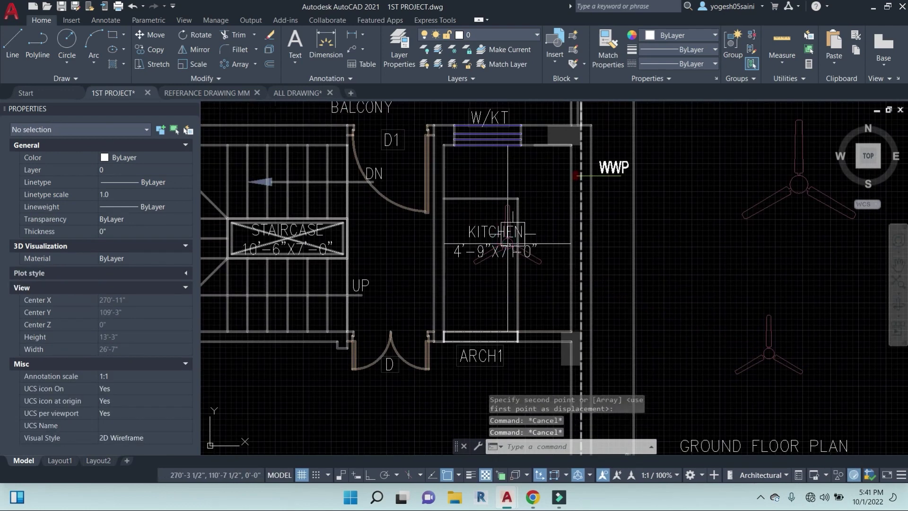
- Place a point on the kitchen's vertical guide line, between the window wall and the fan
{"action": "left_click", "coordinate": [508, 161]}
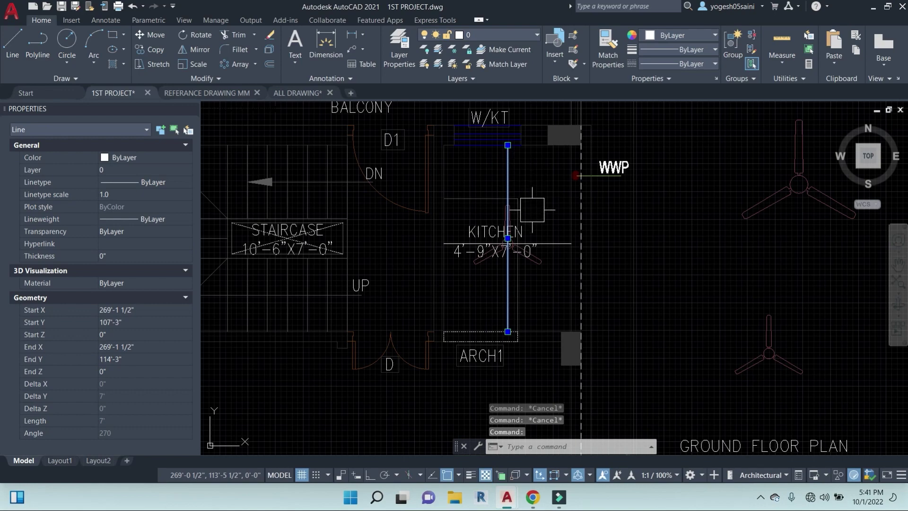
{"action": "scroll", "coordinate": [580, 244], "scroll_direction": "down", "scroll_amount": 3}
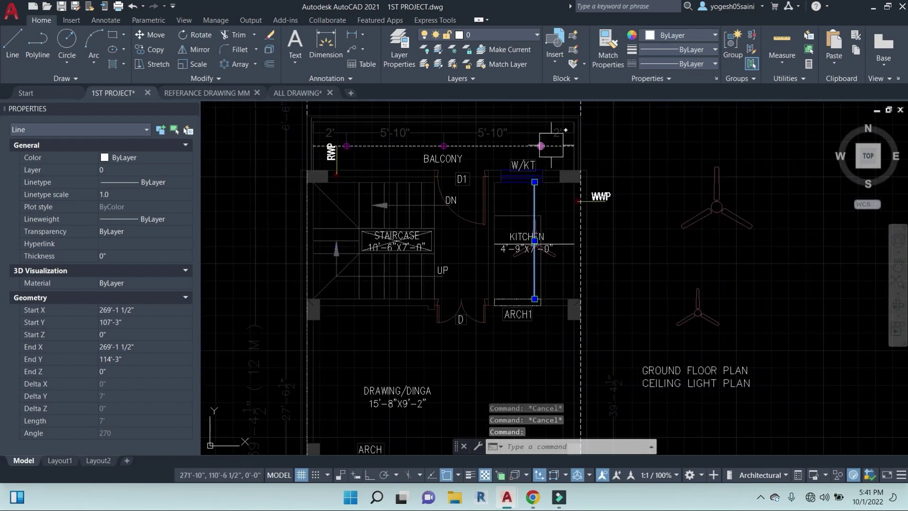
{"action": "scroll", "coordinate": [552, 146], "scroll_direction": "up", "scroll_amount": 4}
{"action": "key", "text": "Escape"}
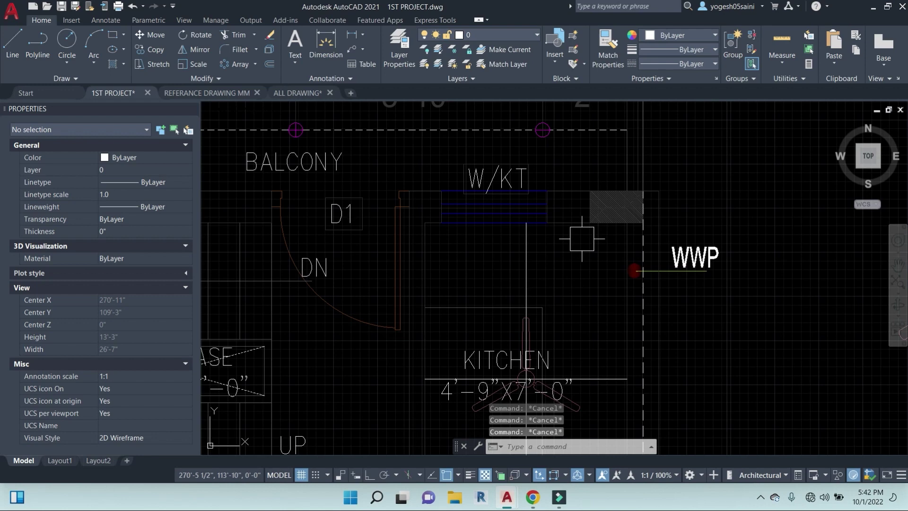
{"action": "type", "text": "po"}
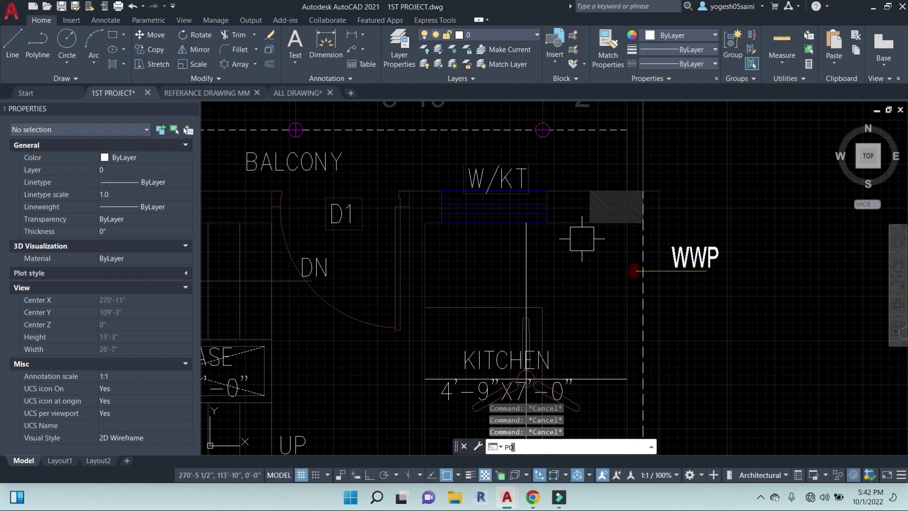
{"action": "key", "text": "Return"}
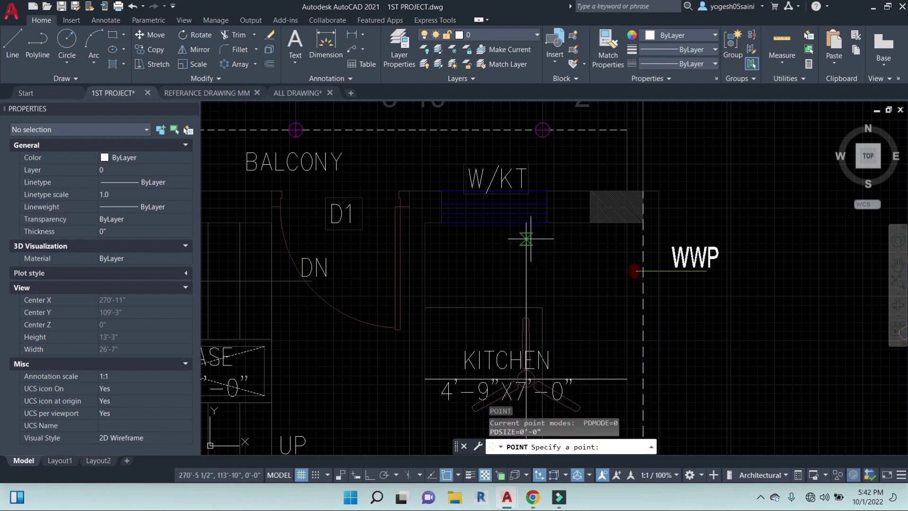
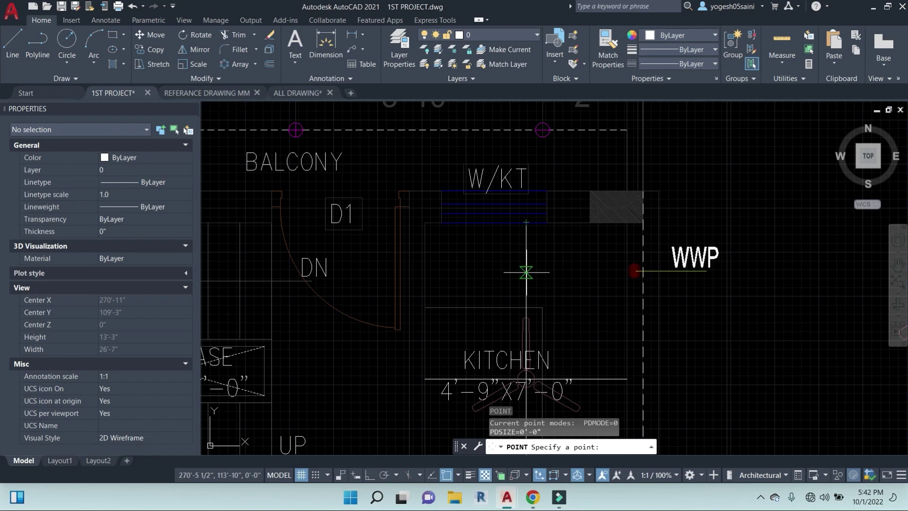
{"action": "left_click", "coordinate": [526, 272]}
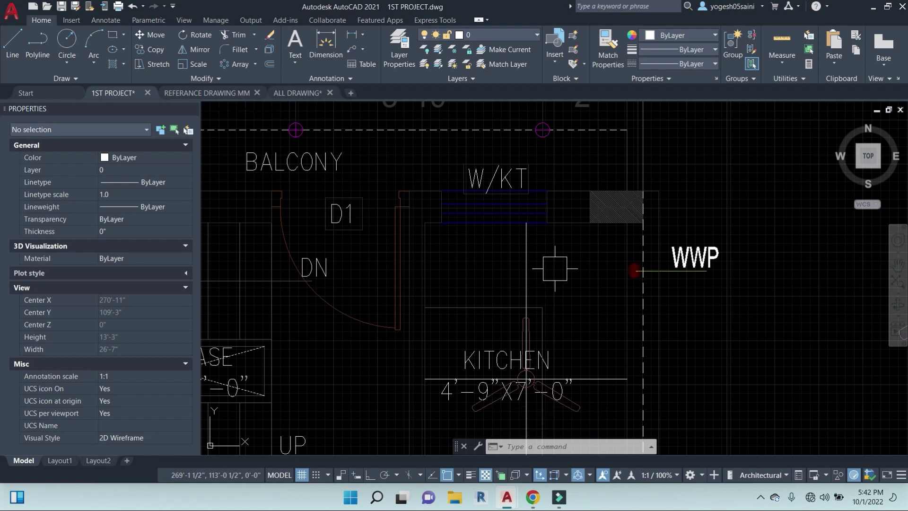
- Set the point style to a circle with a diagonal cross through it
{"action": "type", "text": "DDPTYPE"}
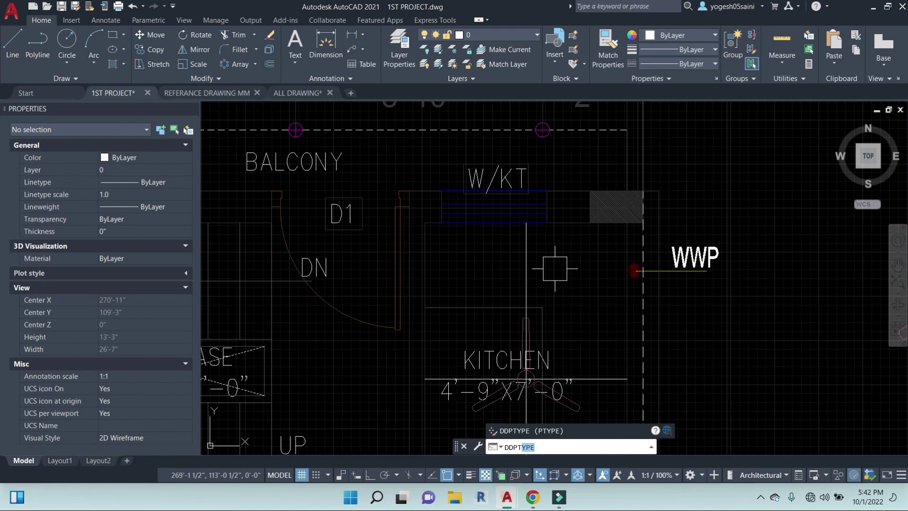
{"action": "key", "text": "Return"}
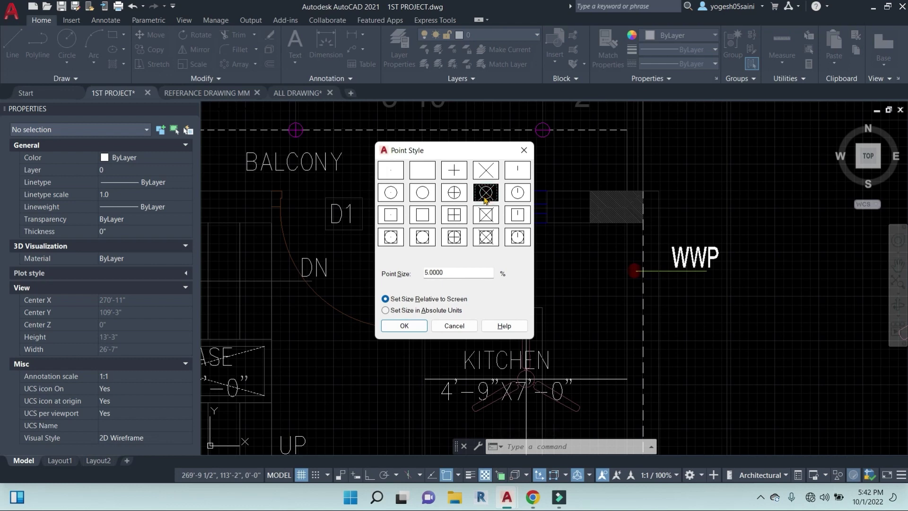
{"action": "left_click", "coordinate": [404, 326]}
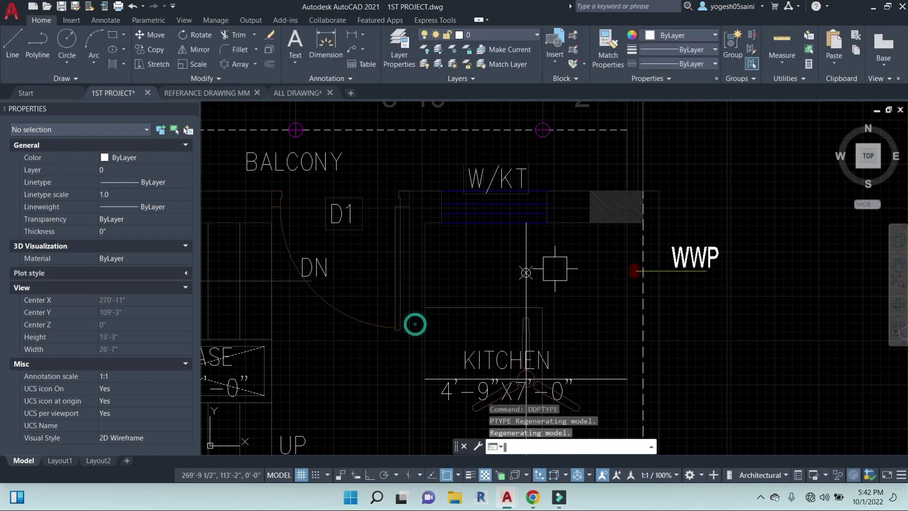
{"action": "scroll", "coordinate": [536, 268], "scroll_direction": "up", "scroll_amount": 4}
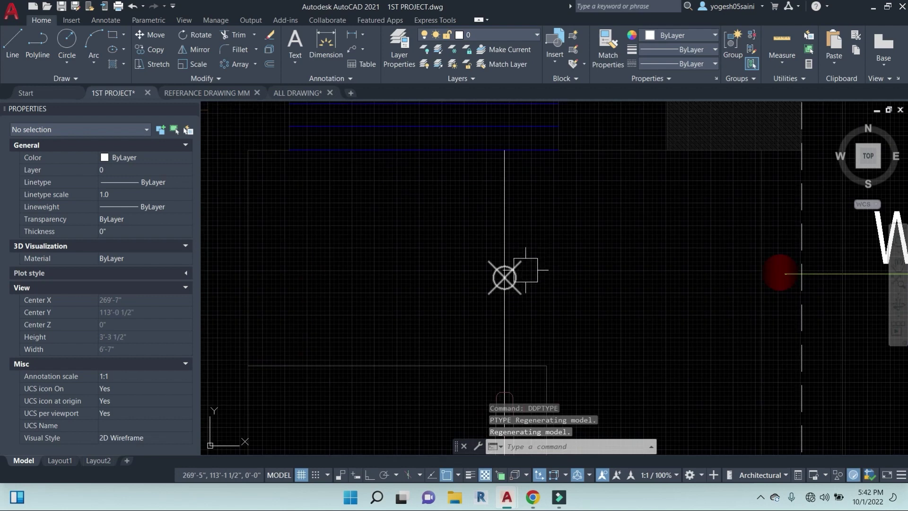
{"action": "scroll", "coordinate": [525, 269], "scroll_direction": "down", "scroll_amount": 4}
{"action": "key", "text": "Escape"}
{"action": "key", "text": "Escape"}
- Match both kitchen guide lines to the properties of the dashed balcony line
{"action": "type", "text": "m"}
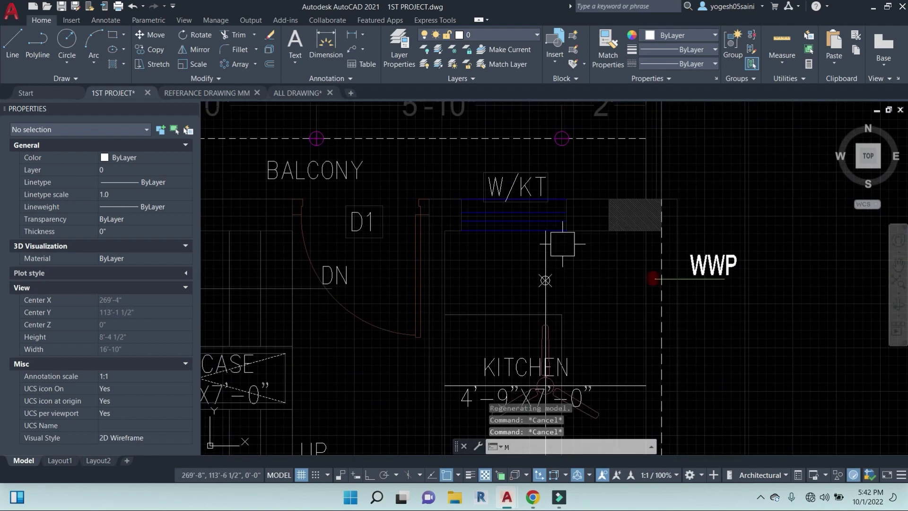
{"action": "type", "text": "a"}
{"action": "key", "text": "Return"}
{"action": "left_click", "coordinate": [496, 138]}
{"action": "middle_click_drag", "start_coordinate": [549, 252], "coordinate": [556, 138]}
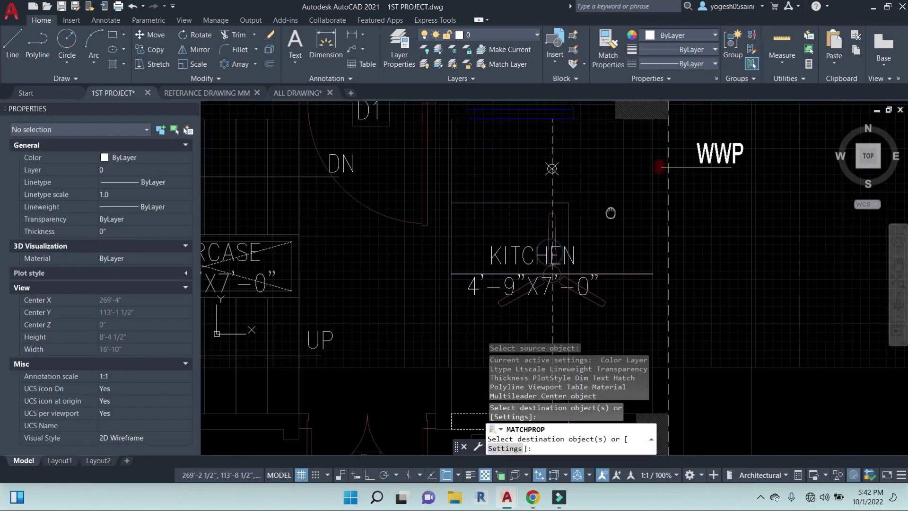
{"action": "scroll", "coordinate": [637, 263], "scroll_direction": "down", "scroll_amount": 2}
{"action": "key", "text": "Escape"}
{"action": "key", "text": "Escape"}
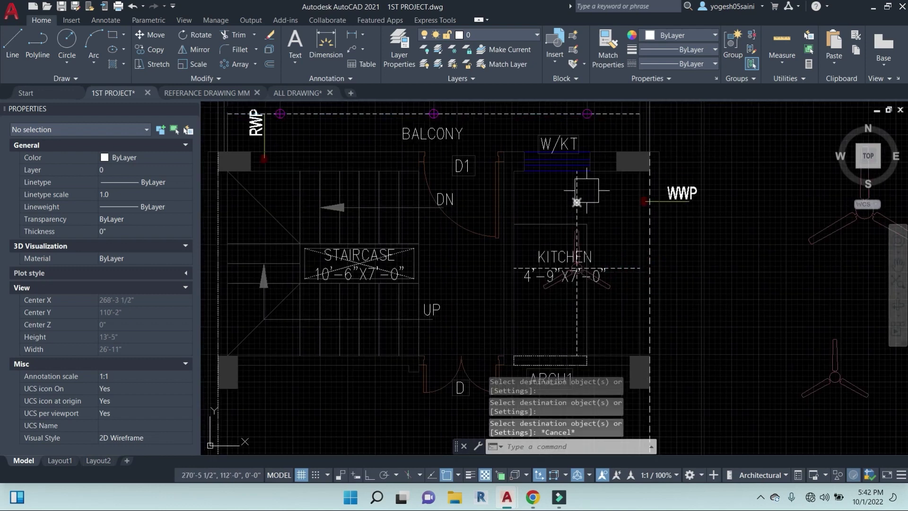
- Add a vertical linear dimension from the guide line's end at the window wall to the point marker
{"action": "left_click", "coordinate": [588, 195]}
{"action": "key", "text": "Escape"}
{"action": "key", "text": "Escape"}
{"action": "type", "text": "dli"}
{"action": "key", "text": "Return"}
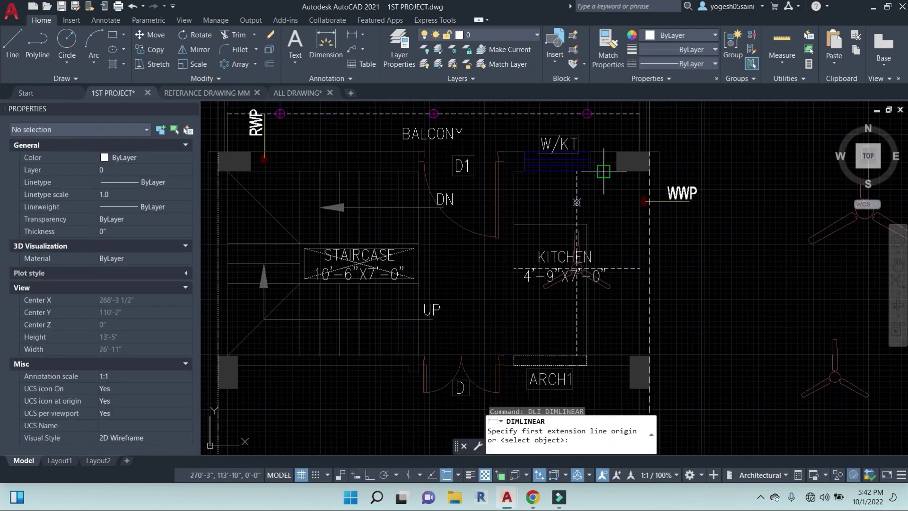
{"action": "scroll", "coordinate": [598, 172], "scroll_direction": "up", "scroll_amount": 6}
{"action": "left_click", "coordinate": [515, 158]}
{"action": "left_click", "coordinate": [515, 285]}
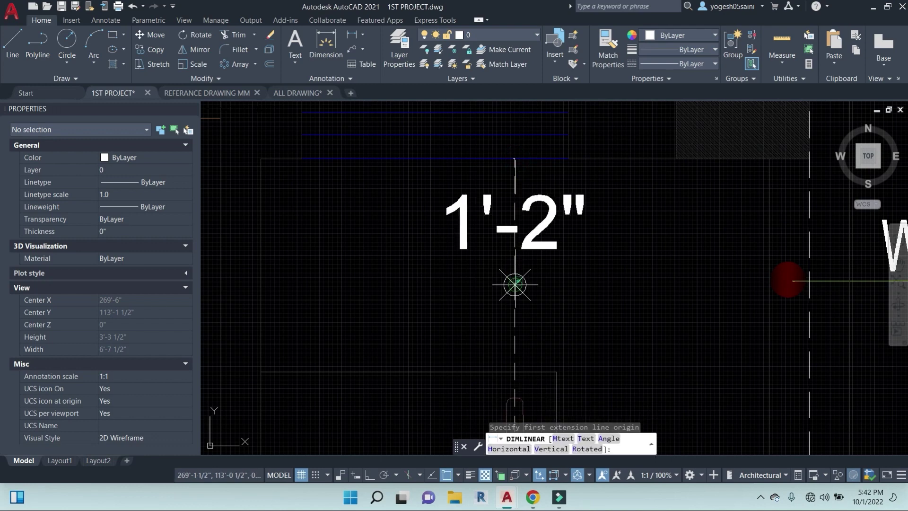
{"action": "left_click", "coordinate": [386, 253]}
{"action": "key", "text": "Escape"}
- Move the kitchen point marker 8" down along the vertical guide line
{"action": "left_click", "coordinate": [515, 285]}
{"action": "type", "text": "m"}
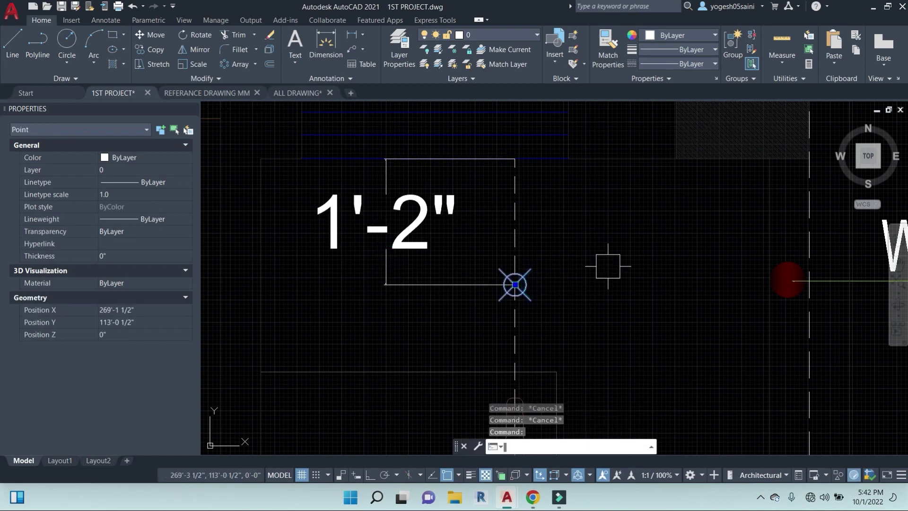
{"action": "key", "text": "Return"}
{"action": "left_click", "coordinate": [629, 237]}
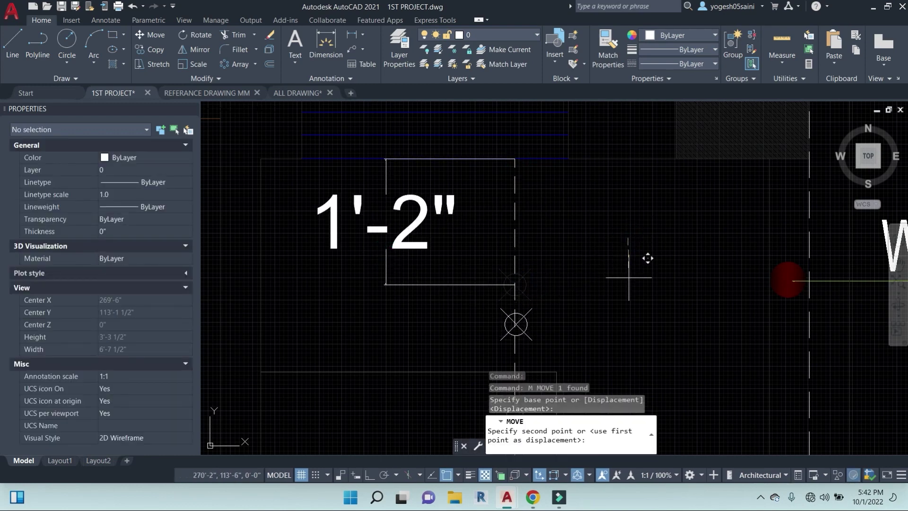
{"action": "key", "text": "Return"}
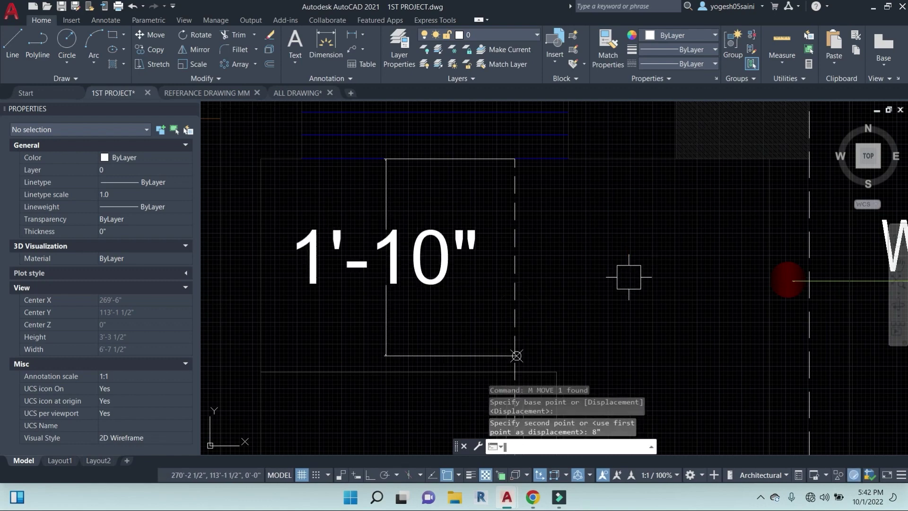
{"action": "scroll", "coordinate": [634, 275], "scroll_direction": "down", "scroll_amount": 4}
{"action": "scroll", "coordinate": [577, 299], "scroll_direction": "up", "scroll_amount": 2}
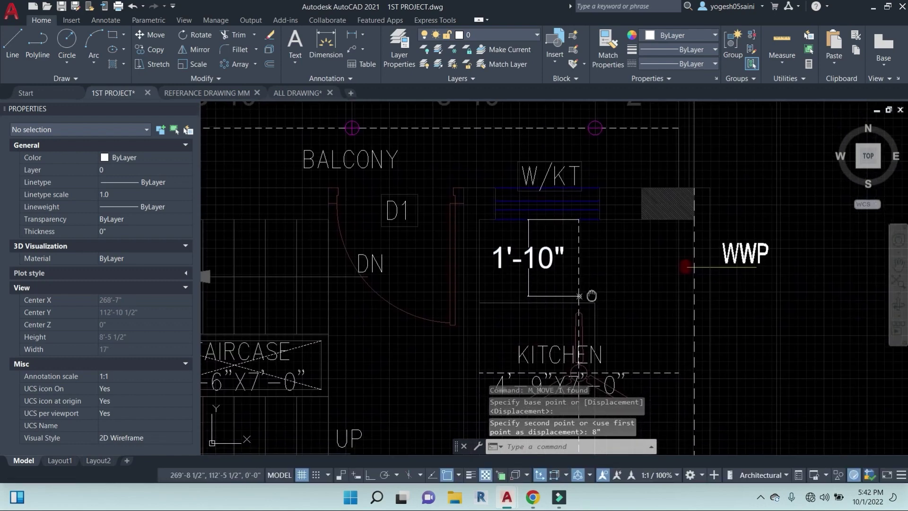
- Match the kitchen marker's 1'-10" dimension to the properties of the 5'-10" balcony dimension
{"action": "key", "text": "Escape"}
{"action": "left_click", "coordinate": [578, 294]}
{"action": "key", "text": "Escape"}
{"action": "key", "text": "Escape"}
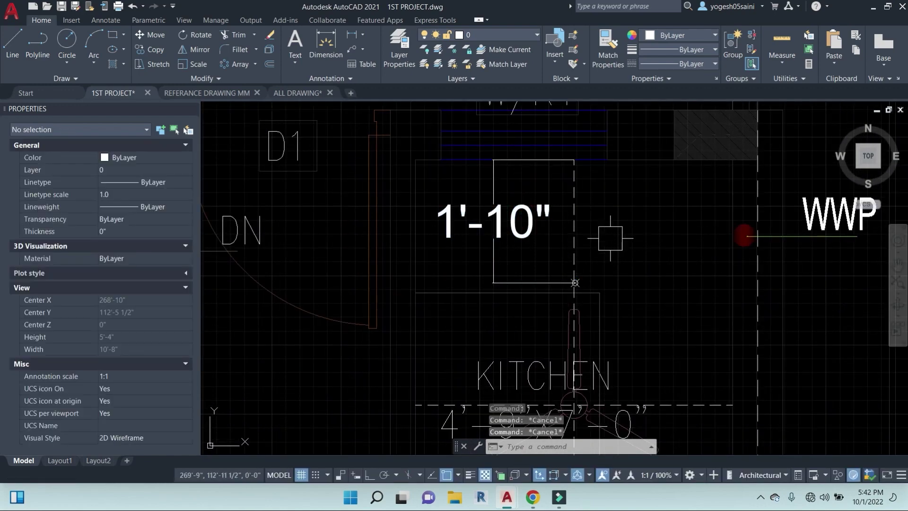
{"action": "scroll", "coordinate": [608, 239], "scroll_direction": "down", "scroll_amount": 3}
{"action": "type", "text": "ma"}
{"action": "key", "text": "Return"}
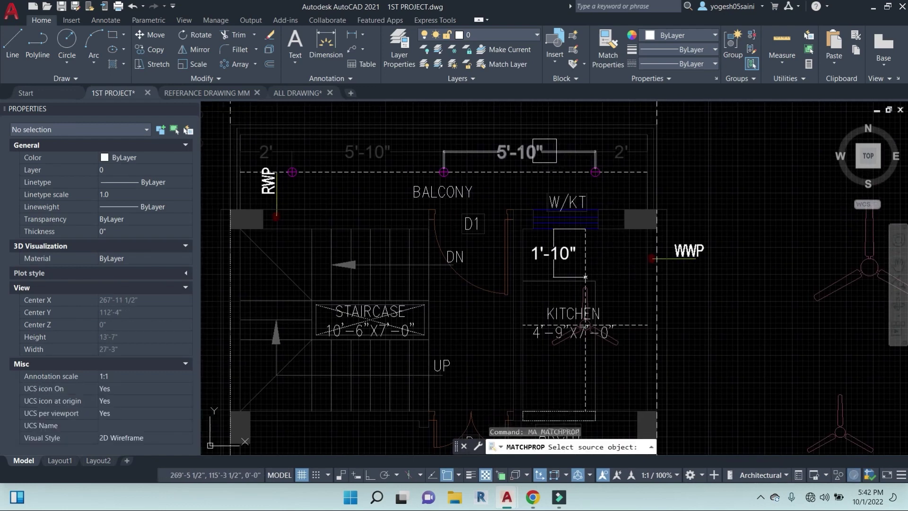
{"action": "left_click", "coordinate": [544, 145]}
{"action": "left_click", "coordinate": [558, 256]}
{"action": "middle_click_drag", "start_coordinate": [620, 269], "coordinate": [615, 202]}
{"action": "key", "text": "Escape"}
{"action": "key", "text": "Escape"}
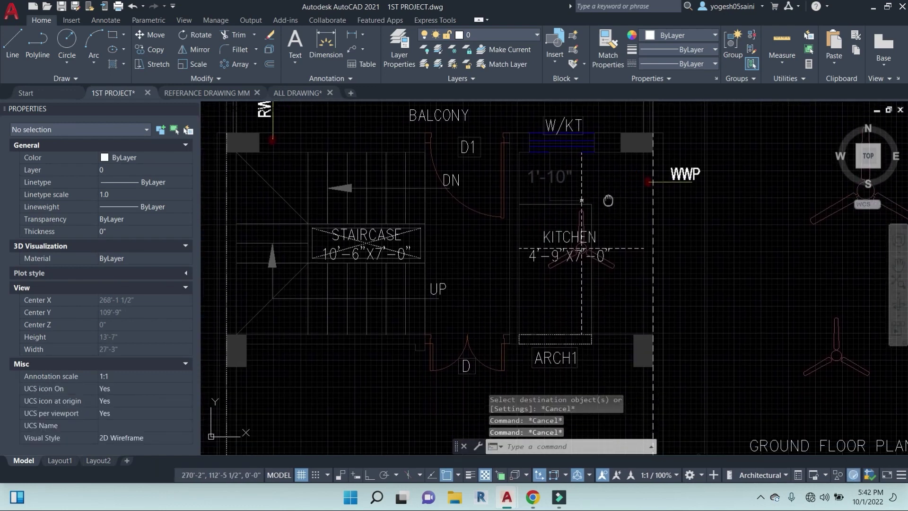
- Mirror the kitchen point marker across the horizontal dashed guide line through the fan's centre, keeping the original
{"action": "scroll", "coordinate": [608, 203], "scroll_direction": "up", "scroll_amount": 3}
{"action": "left_click", "coordinate": [596, 209]}
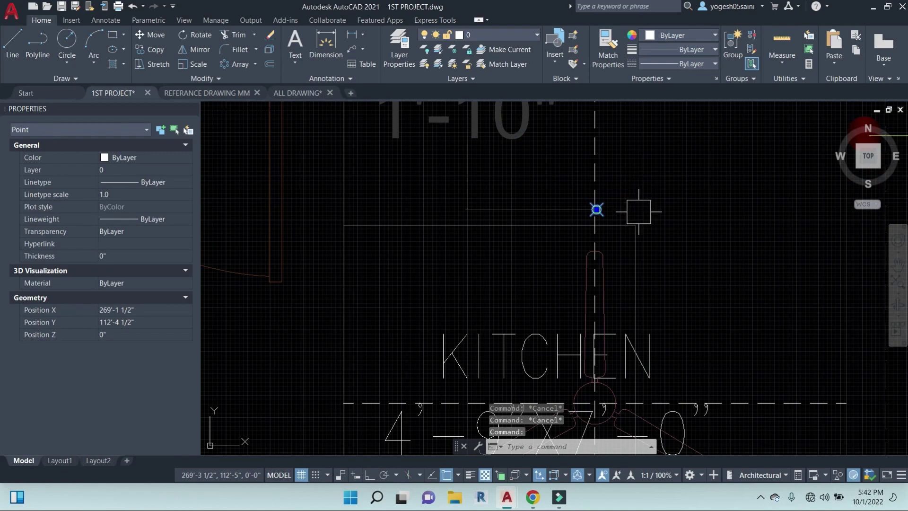
{"action": "type", "text": "mi"}
{"action": "key", "text": "Return"}
{"action": "scroll", "coordinate": [671, 227], "scroll_direction": "down", "scroll_amount": 2}
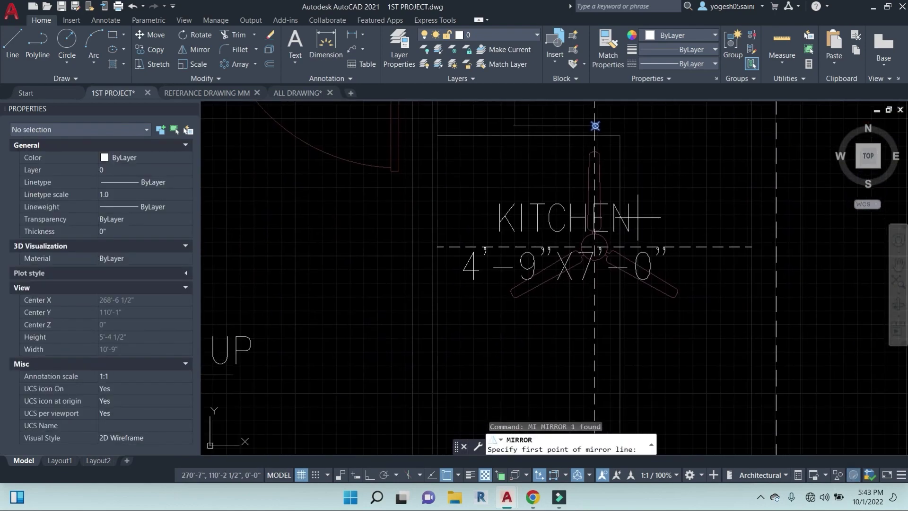
{"action": "left_click", "coordinate": [595, 126]}
{"action": "left_click", "coordinate": [752, 246]}
{"action": "key", "text": "Return"}
{"action": "scroll", "coordinate": [723, 299], "scroll_direction": "down", "scroll_amount": 4}
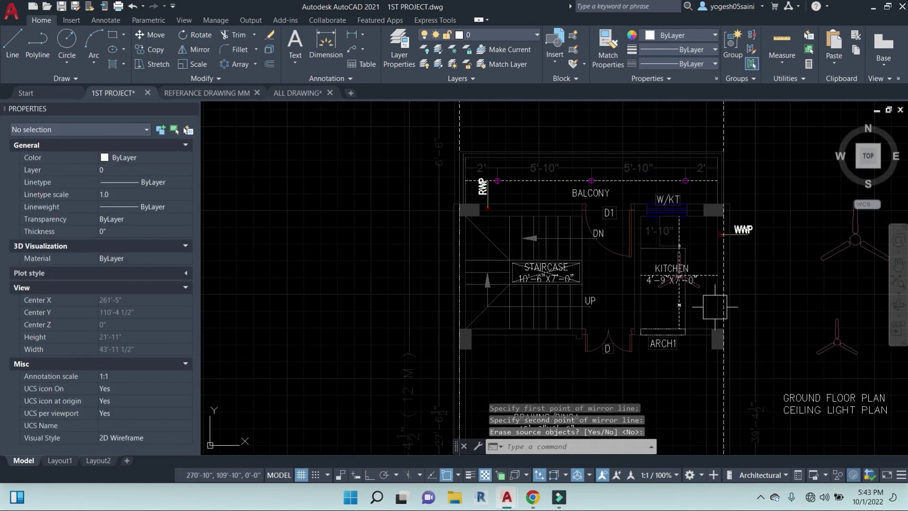
{"action": "scroll", "coordinate": [676, 308], "scroll_direction": "up", "scroll_amount": 4}
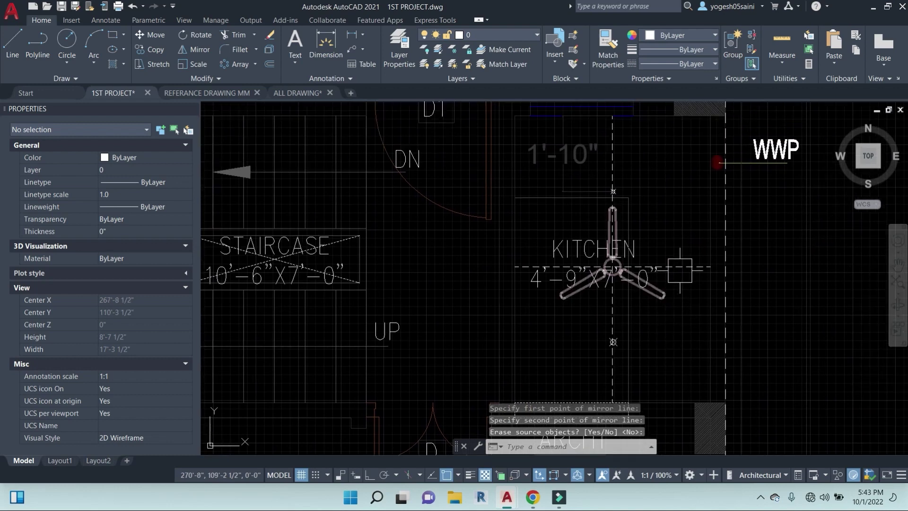
{"action": "middle_click_drag", "start_coordinate": [653, 309], "coordinate": [613, 351]}
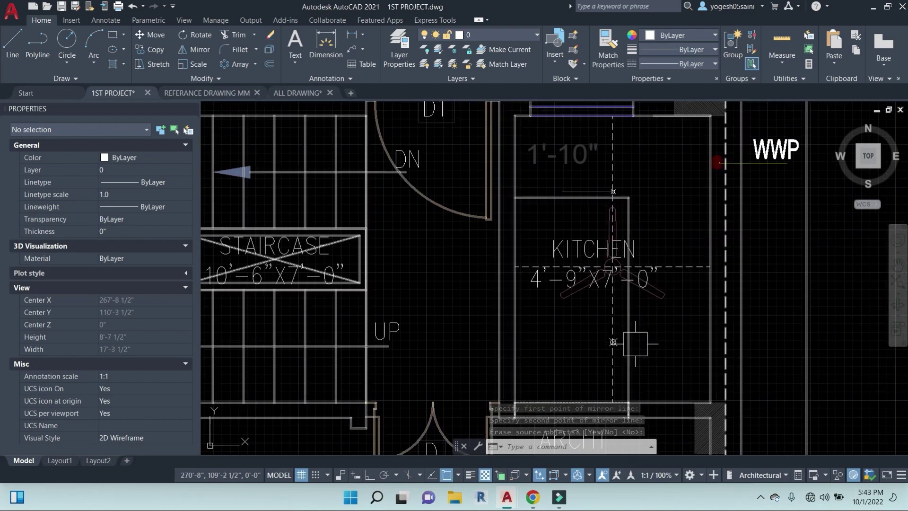
{"action": "scroll", "coordinate": [662, 244], "scroll_direction": "down", "scroll_amount": 2}
{"action": "middle_click_drag", "start_coordinate": [662, 243], "coordinate": [648, 252]}
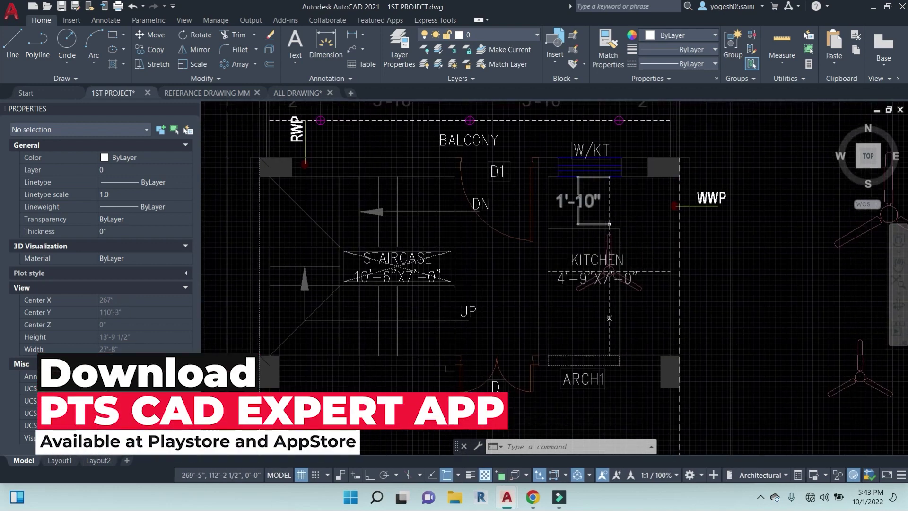
{"action": "scroll", "coordinate": [626, 225], "scroll_direction": "up", "scroll_amount": 4}
{"action": "left_click", "coordinate": [608, 217]}
{"action": "key", "text": "Escape"}
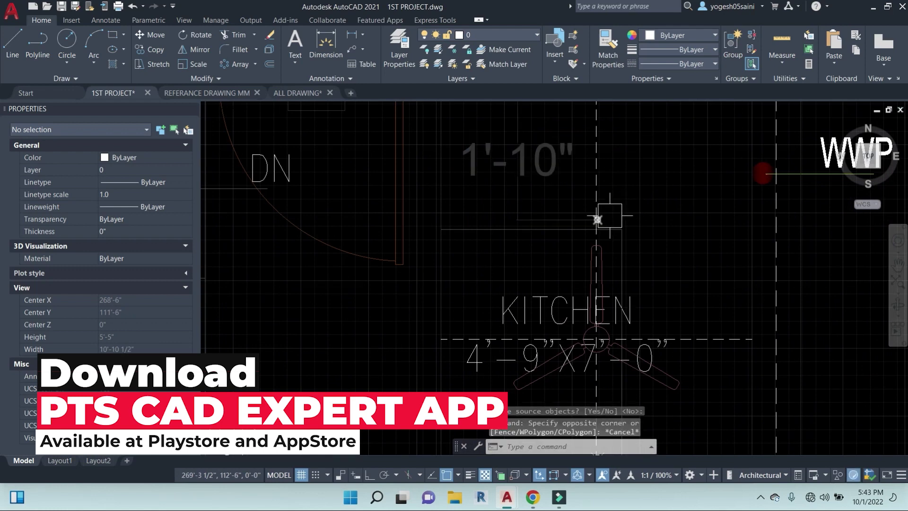
{"action": "key", "text": "Escape"}
{"action": "key", "text": "Escape"}
- Reapply the point style with the crossed circle and regenerate the drawing
{"action": "type", "text": "DDP"}
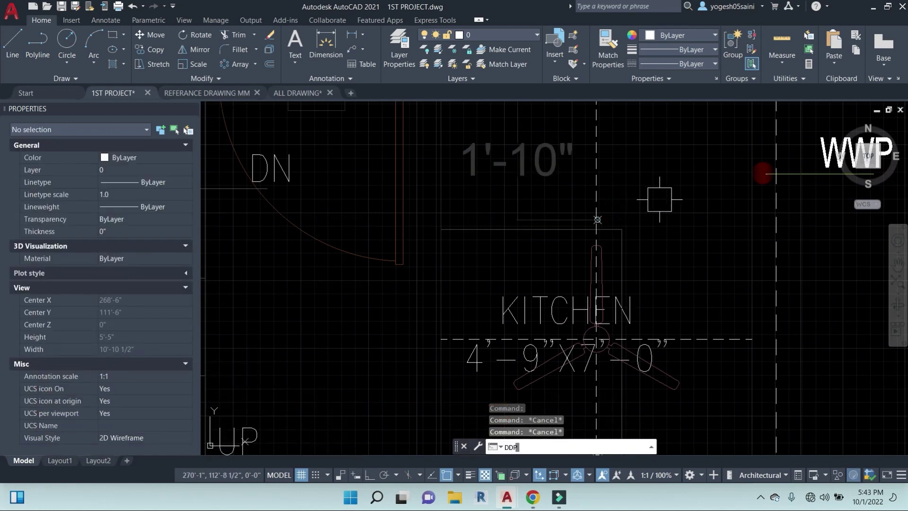
{"action": "type", "text": "TYPE"}
{"action": "key", "text": "Return"}
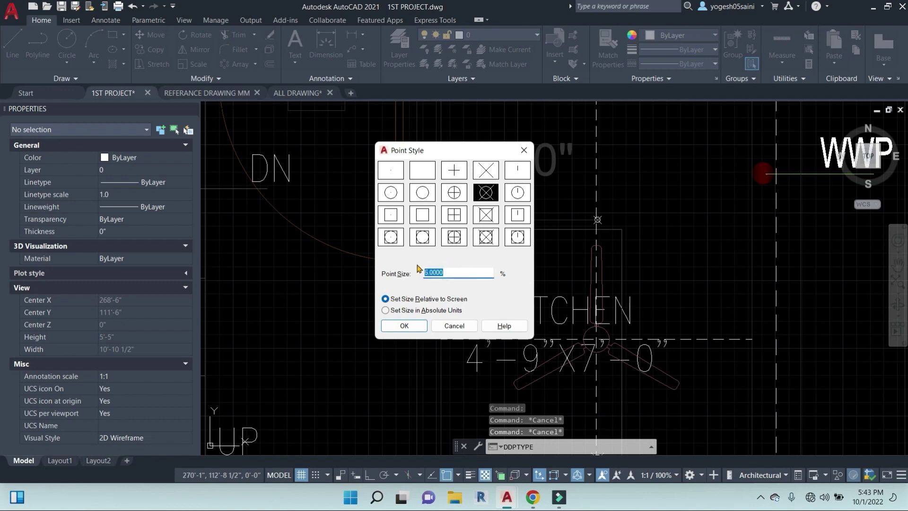
{"action": "key", "text": "Return"}
{"action": "key", "text": "Escape"}
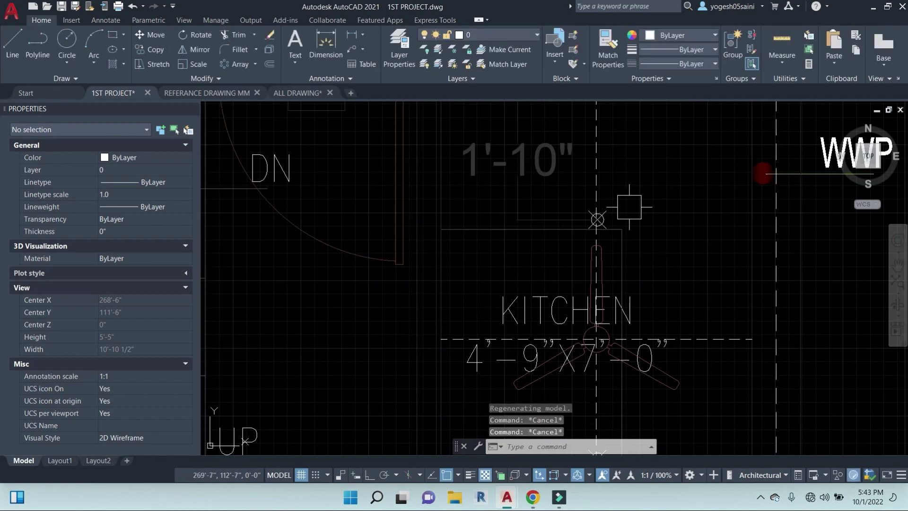
{"action": "type", "text": "RE"}
{"action": "key", "text": "Return"}
- Copy the upper kitchen point marker onto the horizontal guide line, between the fan and the wall on the WWP side
{"action": "left_click", "coordinate": [597, 220]}
{"action": "middle_click_drag", "start_coordinate": [659, 300], "coordinate": [649, 288]}
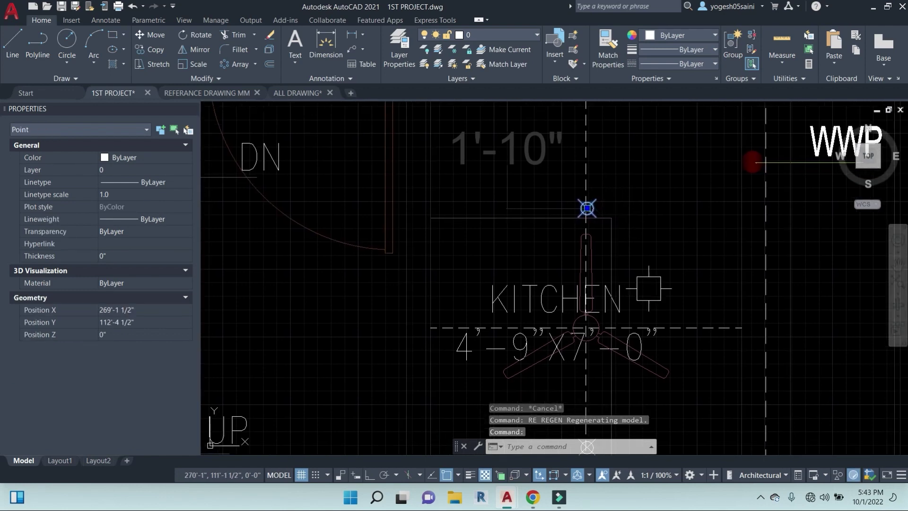
{"action": "key", "text": "Return"}
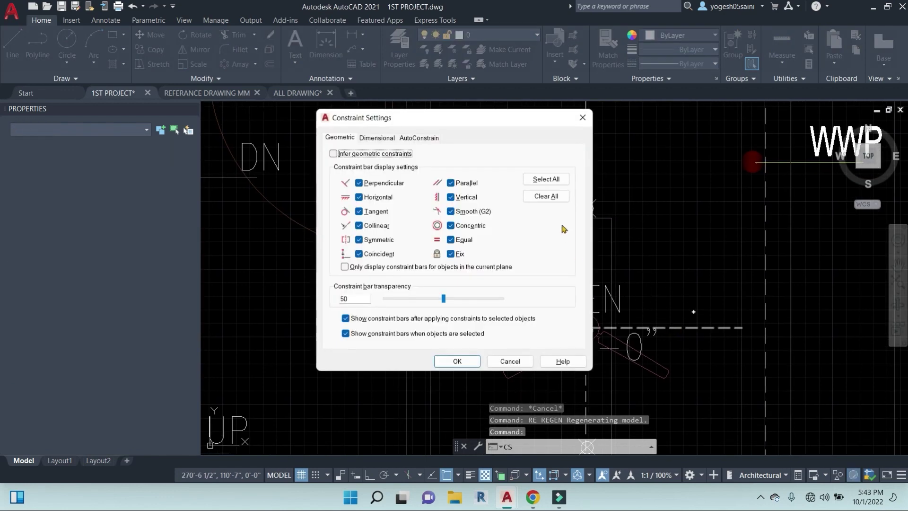
{"action": "key", "text": "Escape"}
{"action": "type", "text": "CO"}
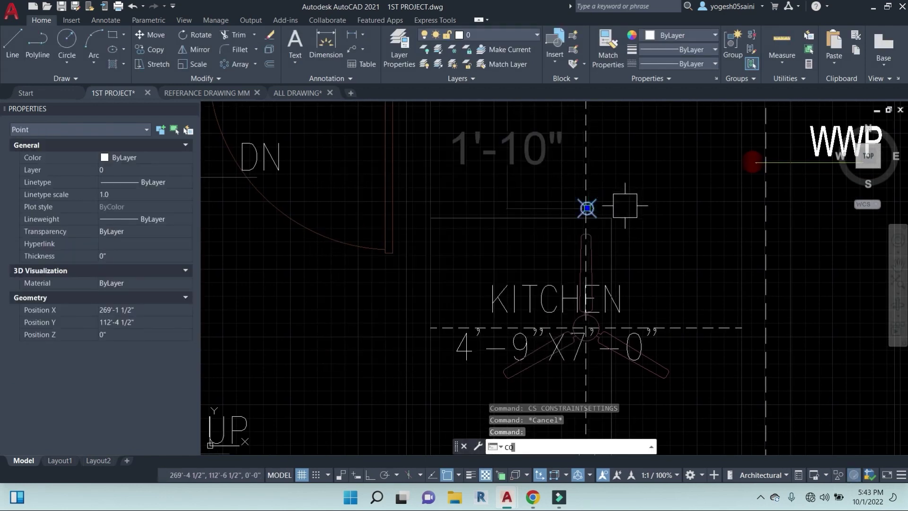
{"action": "key", "text": "Return"}
{"action": "left_click", "coordinate": [587, 208]}
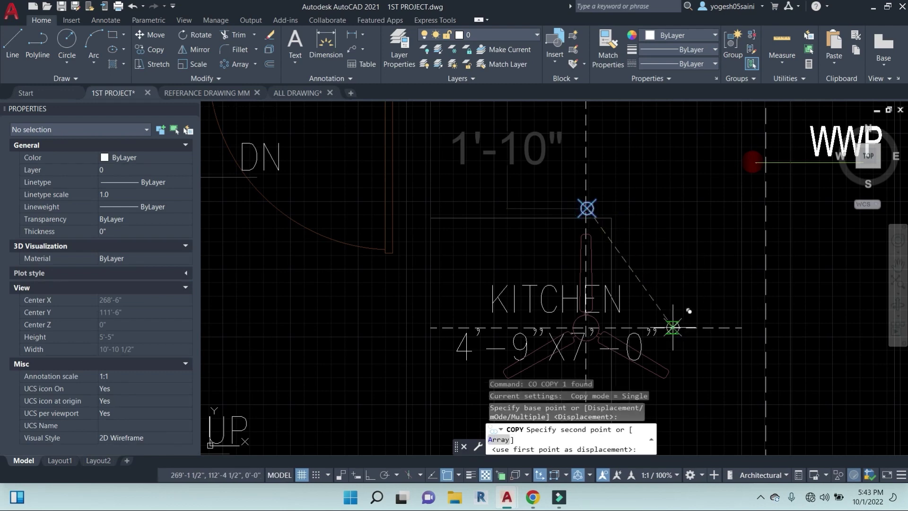
{"action": "left_click", "coordinate": [673, 327]}
{"action": "scroll", "coordinate": [631, 249], "scroll_direction": "down", "scroll_amount": 4}
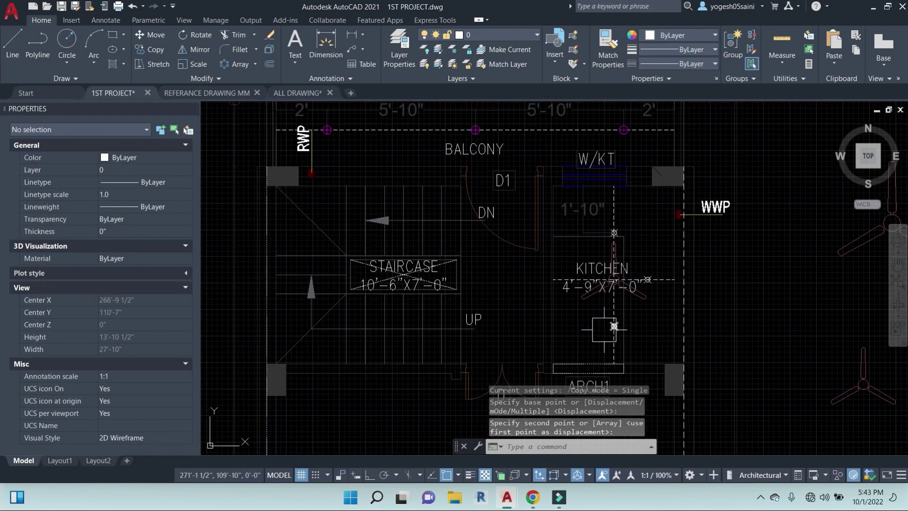
- Move the kitchen name and size label down below the fan, just above the ARCH1 opening
{"action": "scroll", "coordinate": [502, 392], "scroll_direction": "down", "scroll_amount": 3}
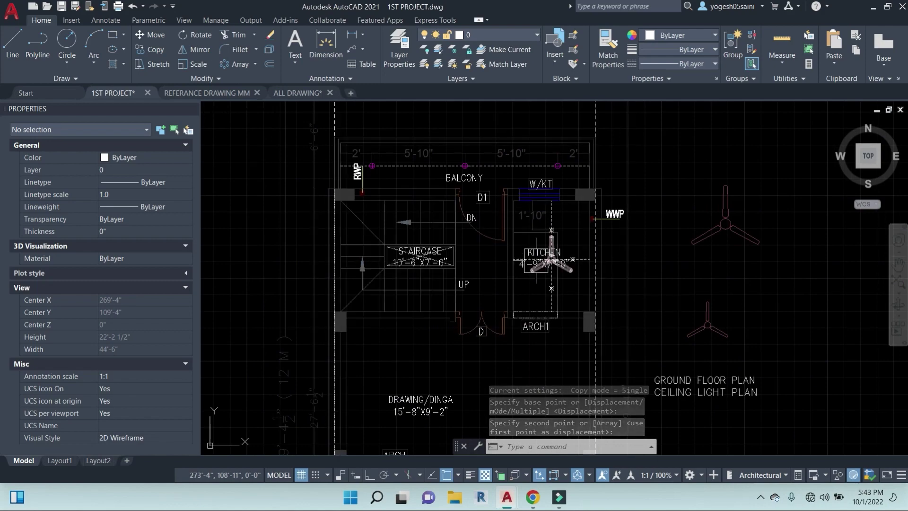
{"action": "scroll", "coordinate": [537, 255], "scroll_direction": "up", "scroll_amount": 6}
{"action": "left_click", "coordinate": [537, 255]}
{"action": "scroll", "coordinate": [615, 305], "scroll_direction": "down", "scroll_amount": 3}
{"action": "type", "text": "m"}
{"action": "key", "text": "Return"}
{"action": "left_click", "coordinate": [775, 290]}
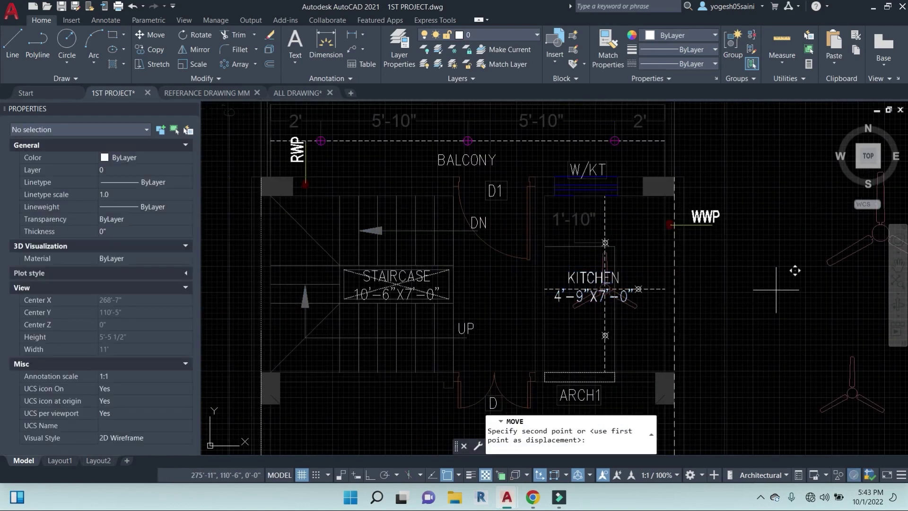
{"action": "key", "text": "Escape"}
{"action": "scroll", "coordinate": [571, 232], "scroll_direction": "down", "scroll_amount": 2}
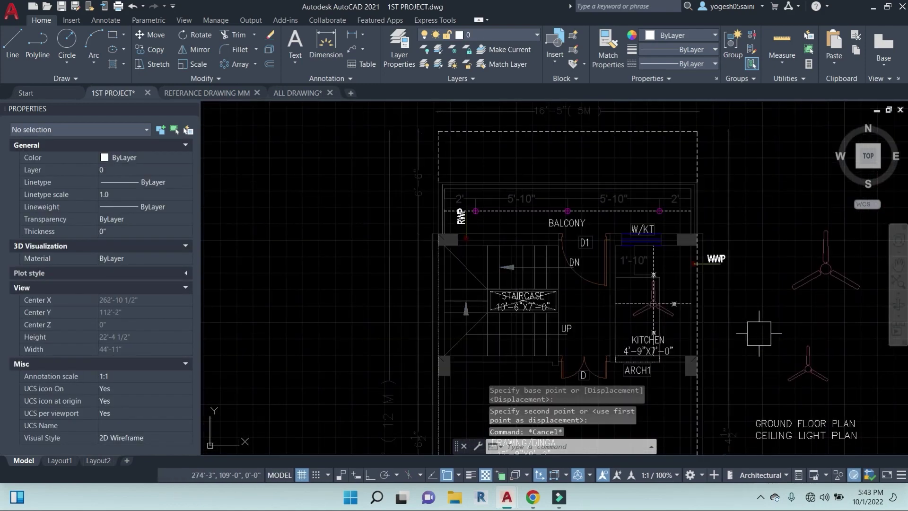
{"action": "scroll", "coordinate": [616, 253], "scroll_direction": "up", "scroll_amount": 4}
{"action": "scroll", "coordinate": [568, 237], "scroll_direction": "down", "scroll_amount": 5}
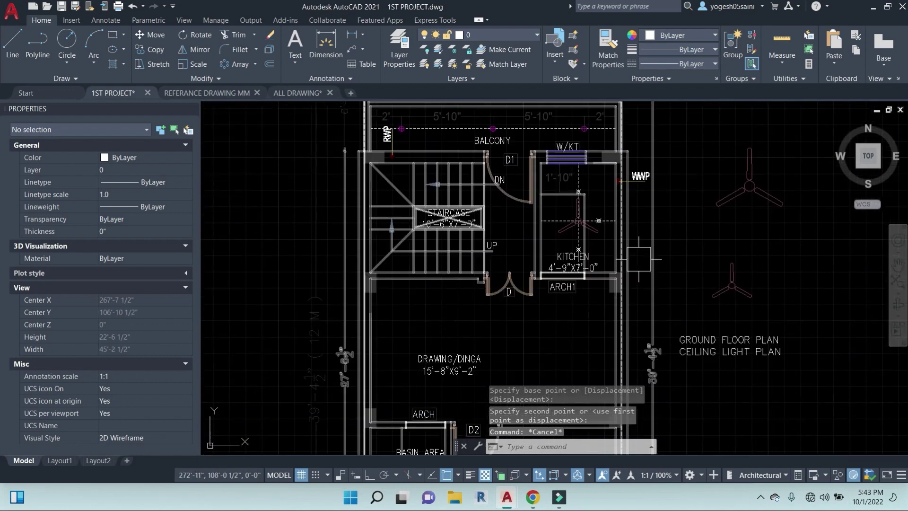
{"action": "scroll", "coordinate": [533, 216], "scroll_direction": "up", "scroll_amount": 1}
{"action": "middle_click_drag", "start_coordinate": [521, 206], "coordinate": [571, 219]}
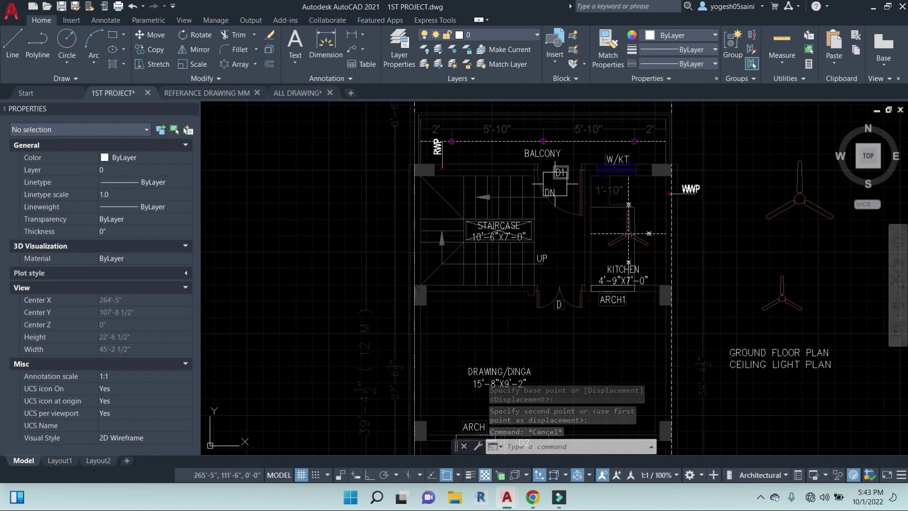
{"action": "scroll", "coordinate": [625, 200], "scroll_direction": "up", "scroll_amount": 4}
{"action": "left_click", "coordinate": [644, 201]}
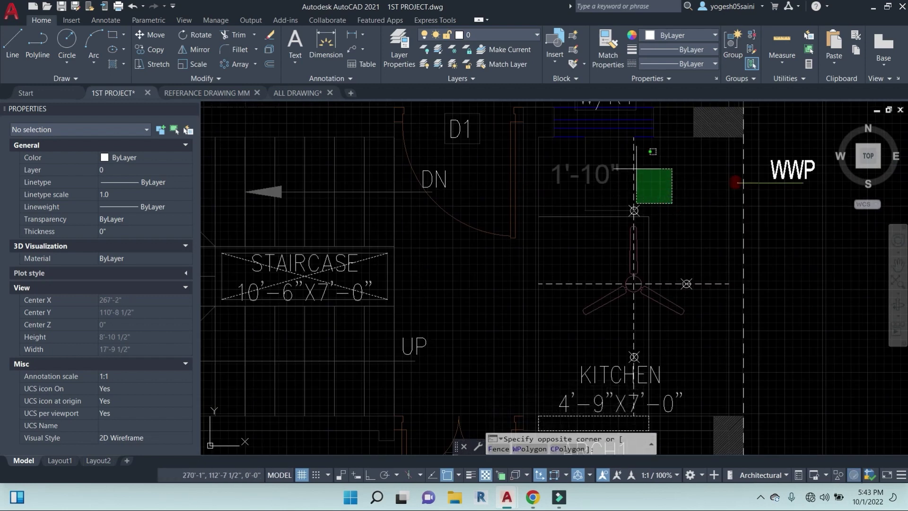
{"action": "left_click", "coordinate": [634, 165]}
{"action": "middle_click_drag", "start_coordinate": [648, 203], "coordinate": [641, 142]}
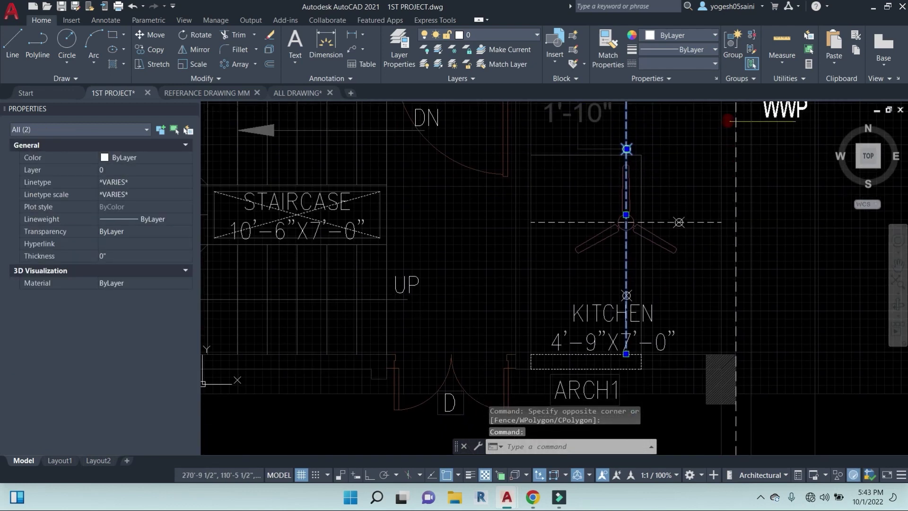
{"action": "scroll", "coordinate": [634, 282], "scroll_direction": "up", "scroll_amount": 2}
{"action": "left_click", "coordinate": [627, 298]}
{"action": "scroll", "coordinate": [646, 236], "scroll_direction": "down", "scroll_amount": 2}
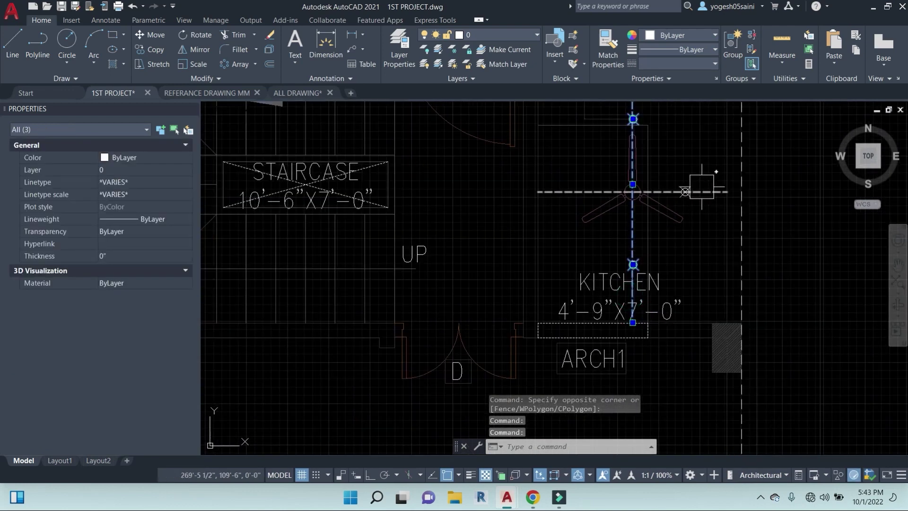
{"action": "left_click", "coordinate": [698, 178]}
{"action": "key", "text": "Escape"}
{"action": "key", "text": "Escape"}
{"action": "key", "text": "Escape"}
{"action": "middle_click_drag", "start_coordinate": [532, 178], "coordinate": [534, 257]}
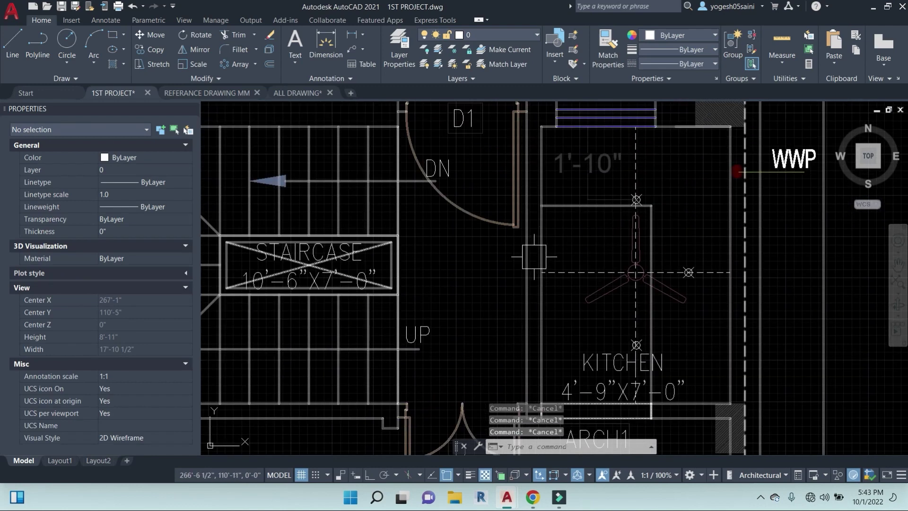
- Draw a horizontal line across the passage from staircase to kitchen wall and a vertical line about 3'-5" long up from its midpoint
{"action": "left_click", "coordinate": [527, 282]}
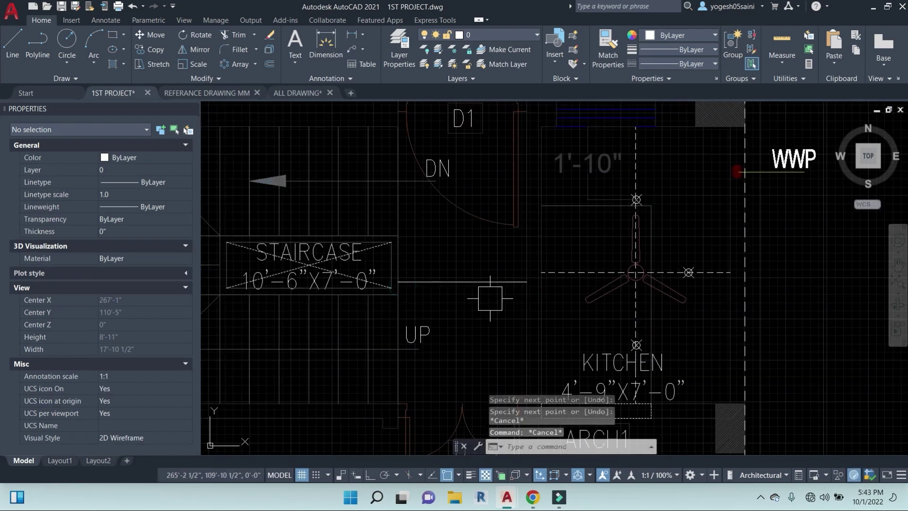
{"action": "key", "text": "BackSpace"}
{"action": "type", "text": "L LINE"}
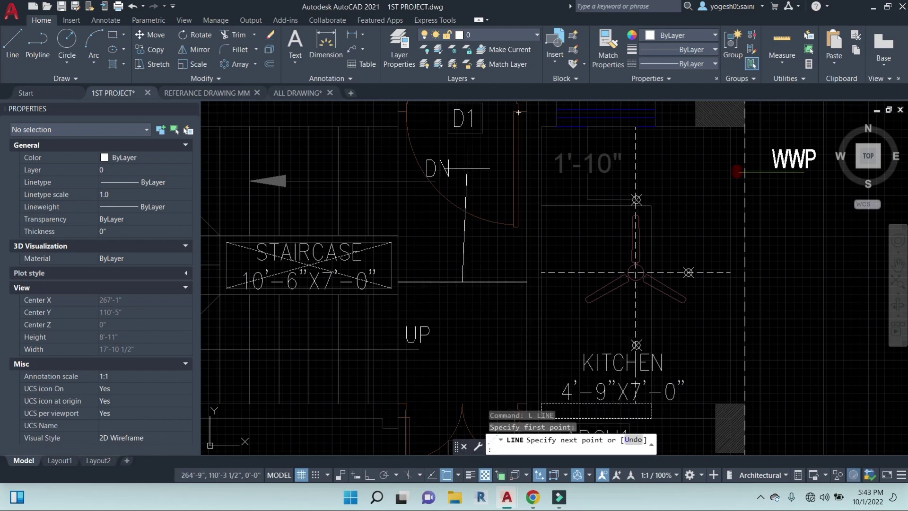
{"action": "left_click", "coordinate": [464, 146]}
{"action": "key", "text": "Escape"}
{"action": "key", "text": "Escape"}
- Try to extend the vertical passage line up to the wall line above the staircase
{"action": "type", "text": "e"}
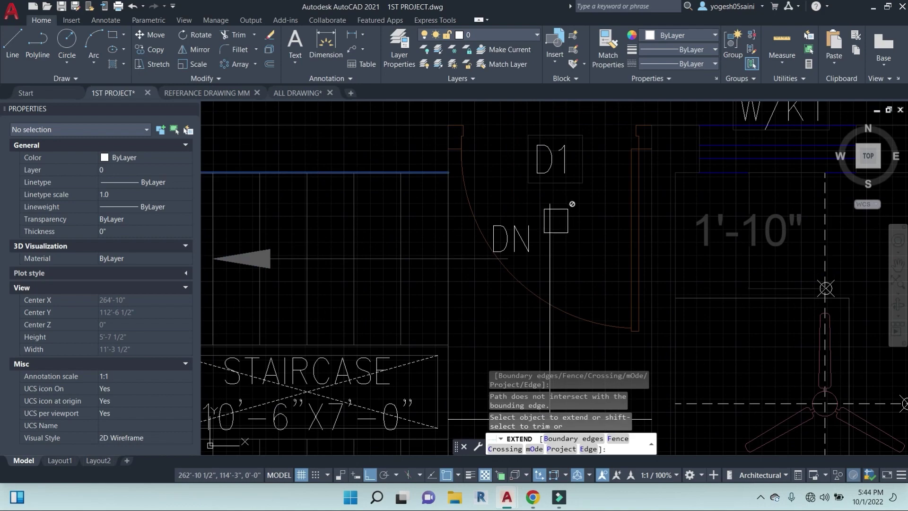
{"action": "key", "text": "Escape"}
{"action": "key", "text": "Escape"}
- Stretch the upper end of the vertical passage line up to the dashed balcony line
{"action": "left_click", "coordinate": [550, 208]}
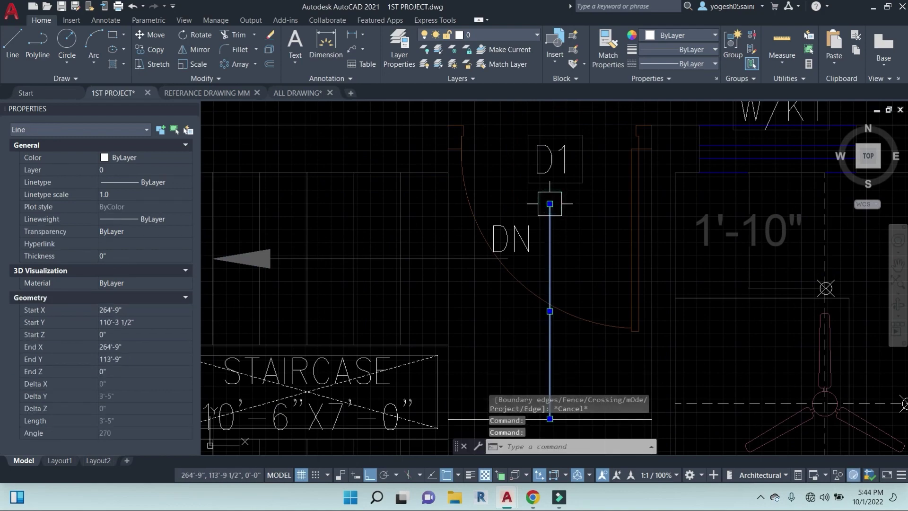
{"action": "left_click", "coordinate": [550, 203]}
{"action": "scroll", "coordinate": [551, 204], "scroll_direction": "down", "scroll_amount": 3}
{"action": "scroll", "coordinate": [546, 201], "scroll_direction": "up", "scroll_amount": 5}
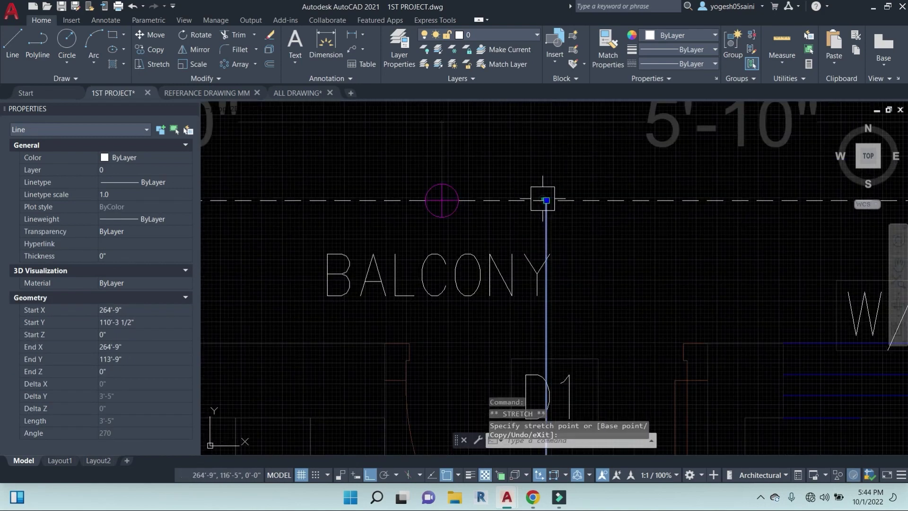
{"action": "key", "text": "Escape"}
{"action": "scroll", "coordinate": [568, 231], "scroll_direction": "down", "scroll_amount": 6}
{"action": "middle_click_drag", "start_coordinate": [584, 322], "coordinate": [589, 215]}
{"action": "key", "text": "Escape"}
{"action": "key", "text": "Escape"}
{"action": "type", "text": "ex"}
{"action": "key", "text": "space"}
{"action": "scroll", "coordinate": [574, 324], "scroll_direction": "up", "scroll_amount": 4}
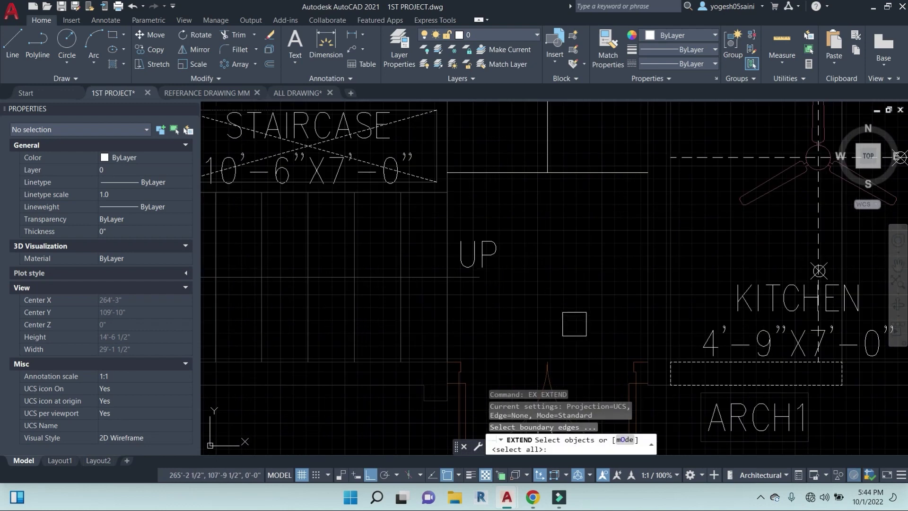
{"action": "key", "text": "Escape"}
- Stretch the lower end of the vertical passage line down into the double door D
{"action": "type", "text": "s"}
{"action": "key", "text": "space"}
{"action": "left_click", "coordinate": [582, 208]}
{"action": "left_click", "coordinate": [510, 142]}
{"action": "key", "text": "space"}
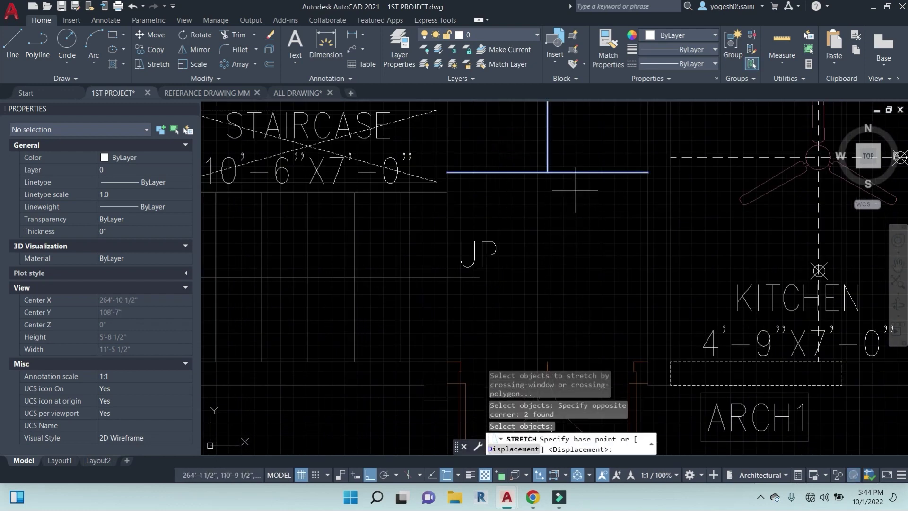
{"action": "scroll", "coordinate": [574, 189], "scroll_direction": "down", "scroll_amount": 2}
{"action": "left_click", "coordinate": [592, 285]}
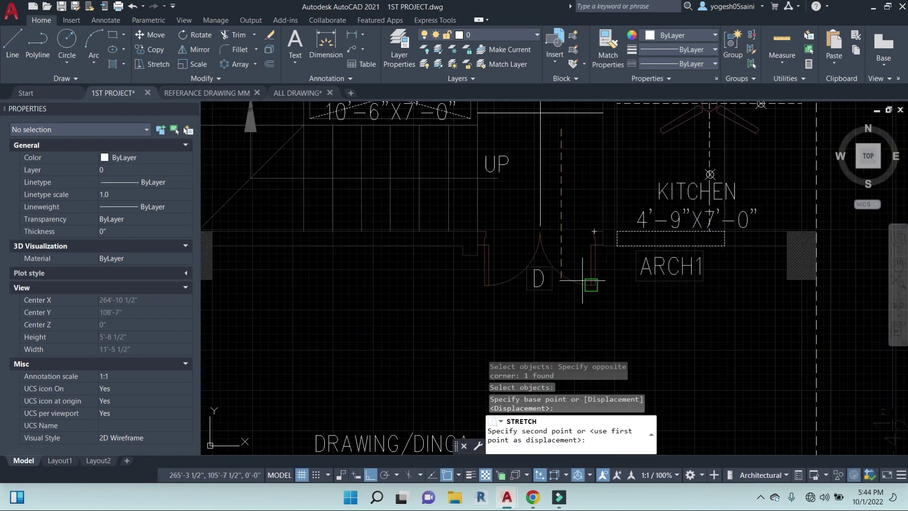
{"action": "left_click", "coordinate": [572, 320]}
{"action": "scroll", "coordinate": [557, 255], "scroll_direction": "up", "scroll_amount": 6}
{"action": "key", "text": "Escape"}
{"action": "key", "text": "Escape"}
{"action": "key", "text": "Escape"}
- Trim the part of the vertical passage line that runs below the meeting point of door D's leaves
{"action": "type", "text": "tr"}
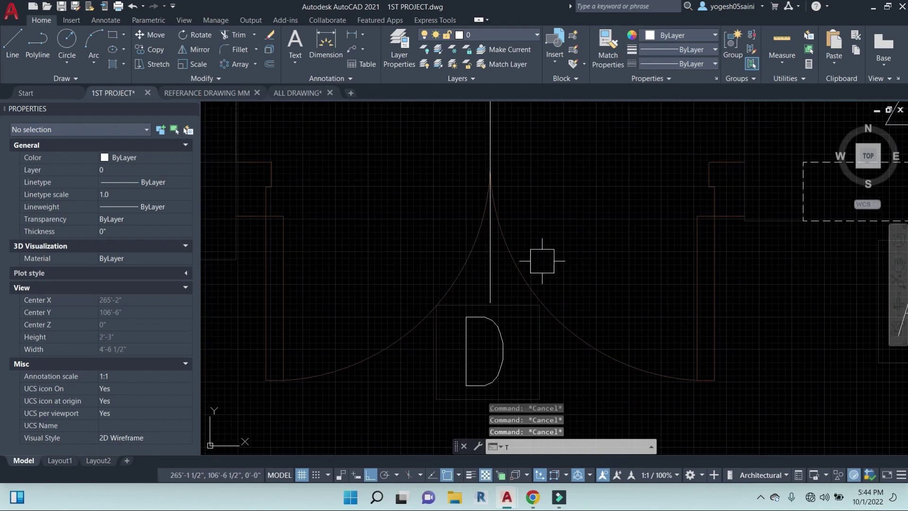
{"action": "key", "text": "space"}
{"action": "key", "text": "space"}
{"action": "scroll", "coordinate": [492, 274], "scroll_direction": "down", "scroll_amount": 8}
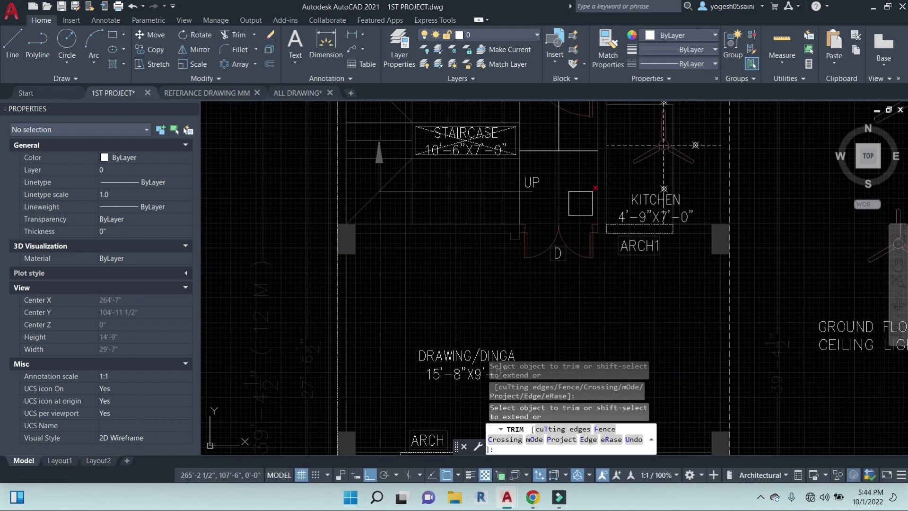
{"action": "key", "text": "space"}
- Match the vertical and horizontal passage lines to the properties of the kitchen's dashed horizontal centre line
{"action": "type", "text": "ma"}
{"action": "key", "text": "space"}
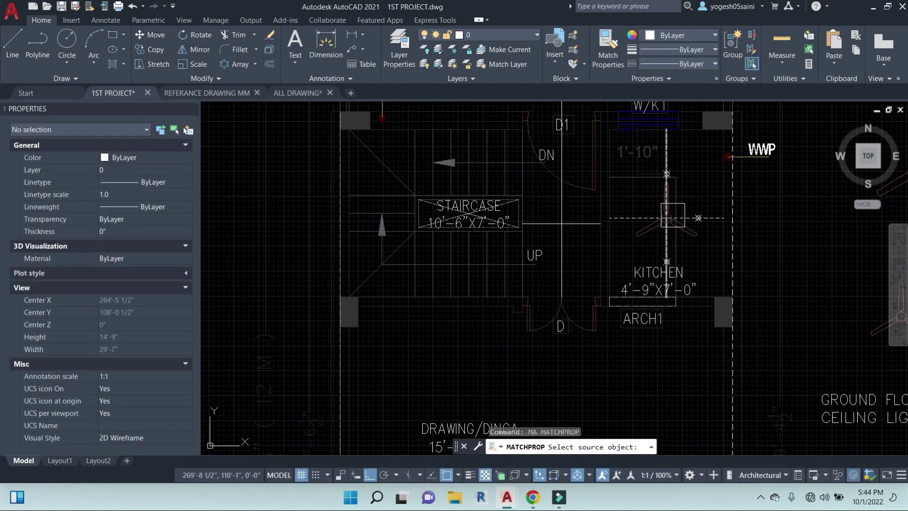
{"action": "scroll", "coordinate": [714, 218], "scroll_direction": "up", "scroll_amount": 2}
{"action": "left_click", "coordinate": [714, 218]}
{"action": "left_click", "coordinate": [470, 197]}
{"action": "left_click", "coordinate": [502, 227]}
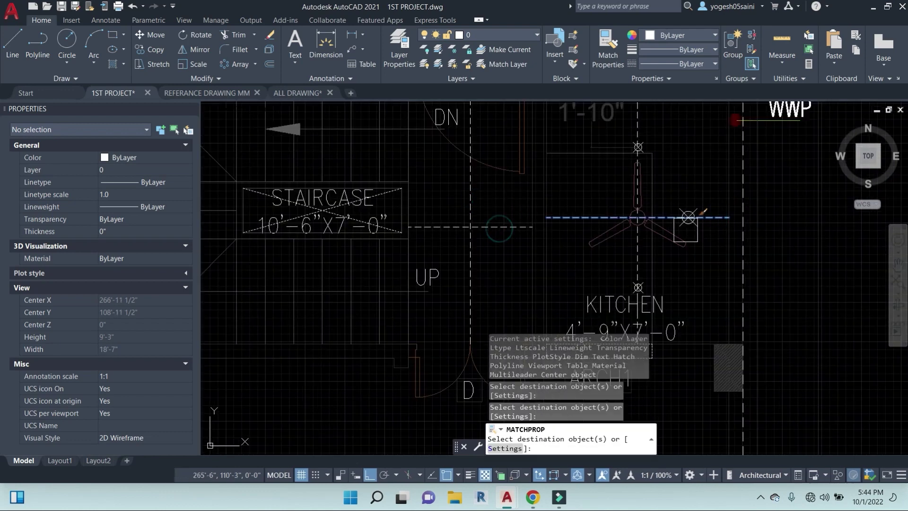
{"action": "key", "text": "Escape"}
{"action": "middle_click_drag", "start_coordinate": [456, 226], "coordinate": [474, 269]}
{"action": "key", "text": "Escape"}
{"action": "key", "text": "Escape"}
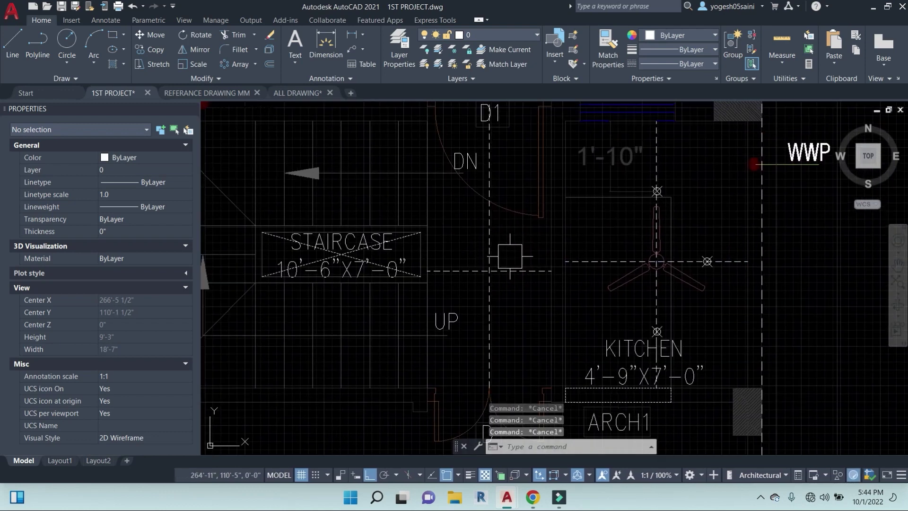
- Place two point markers on the vertical passage line, level with the upper and lower kitchen points, and regenerate the drawing
{"action": "type", "text": "po"}
{"action": "key", "text": "space"}
{"action": "middle_click_drag", "start_coordinate": [486, 209], "coordinate": [482, 275]}
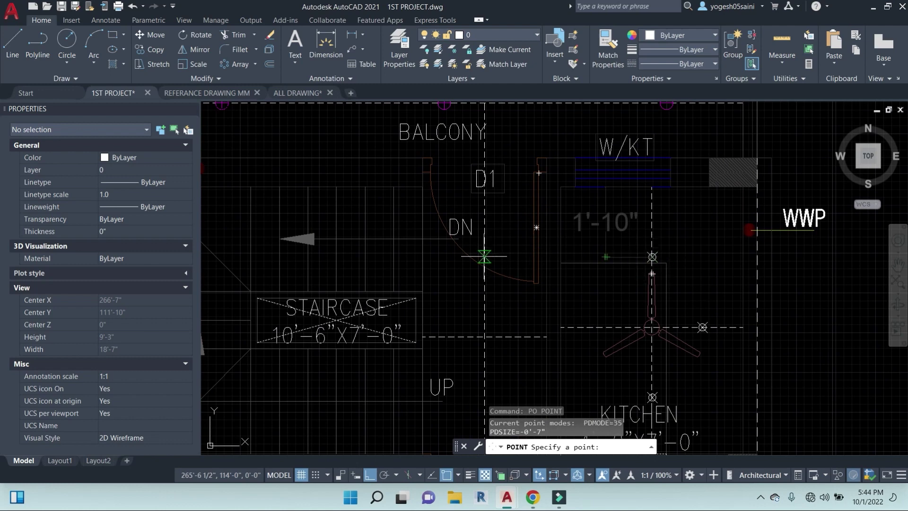
{"action": "left_click", "coordinate": [485, 257]}
{"action": "key", "text": "space"}
{"action": "middle_click_drag", "start_coordinate": [490, 332], "coordinate": [492, 241]}
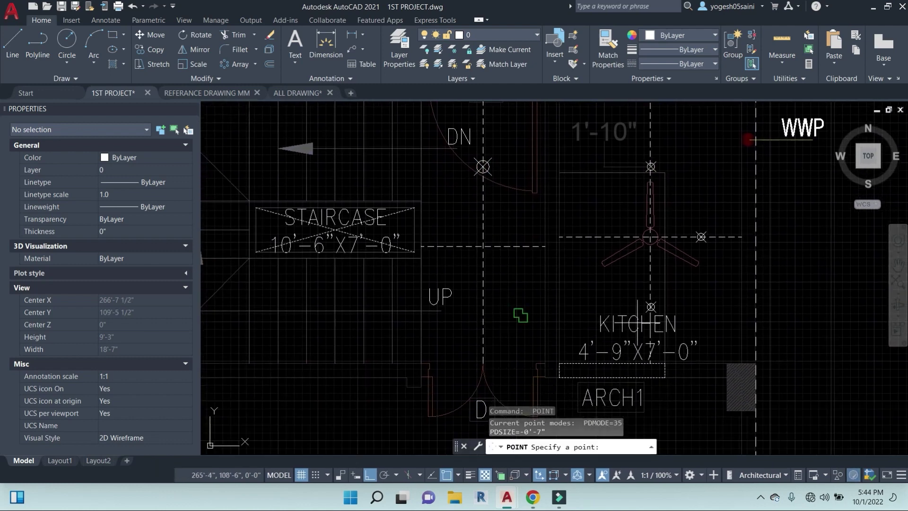
{"action": "key", "text": "Escape"}
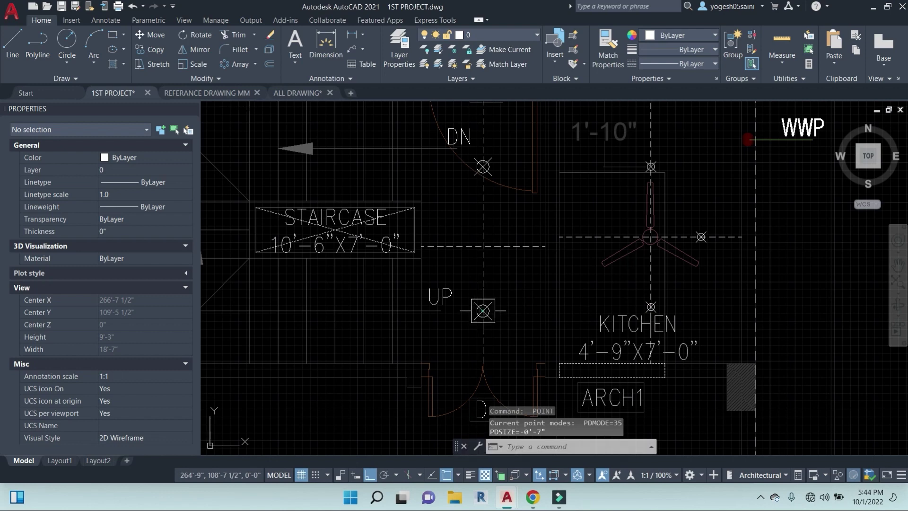
{"action": "scroll", "coordinate": [520, 265], "scroll_direction": "up", "scroll_amount": 2}
{"action": "type", "text": "re"}
{"action": "key", "text": "Return"}
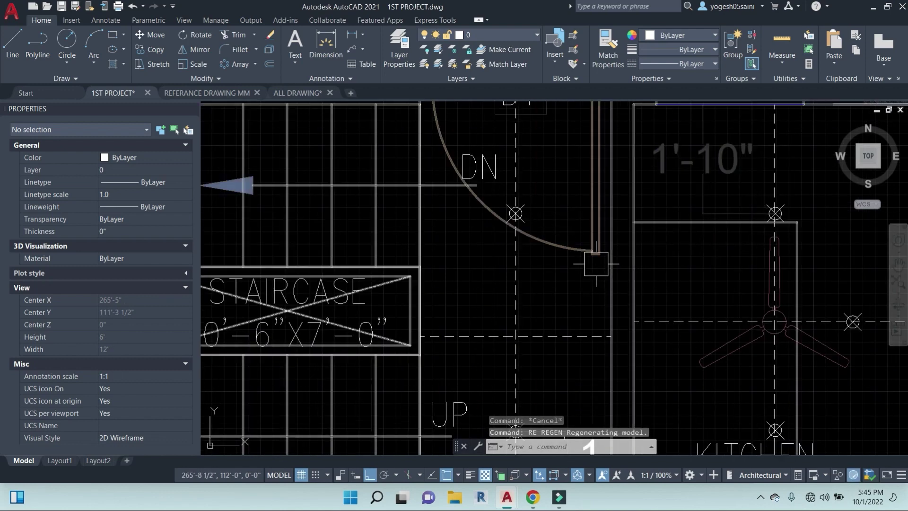
- Check the upper passage marker's alignment with a temporary horizontal construction line through the upper kitchen point, and erase that line
{"action": "middle_click_drag", "start_coordinate": [561, 193], "coordinate": [555, 241]}
{"action": "key", "text": "Escape"}
{"action": "key", "text": "Escape"}
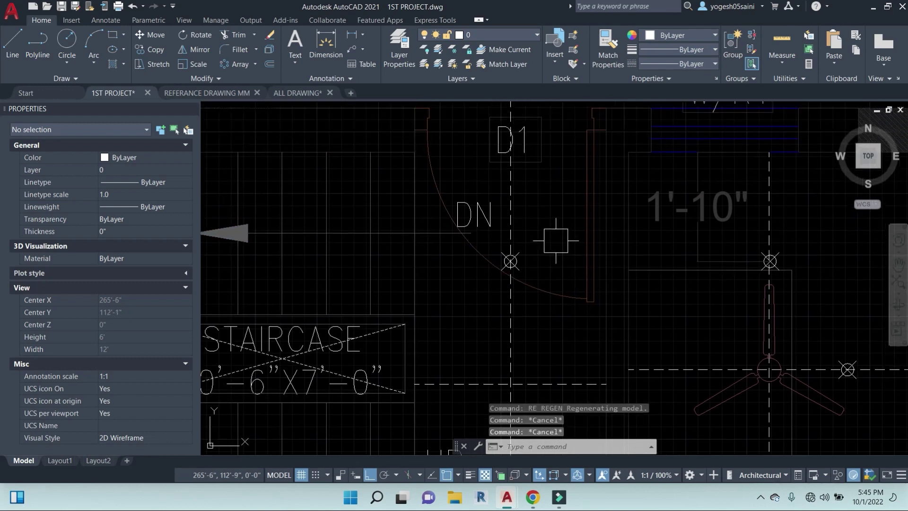
{"action": "key", "text": "Escape"}
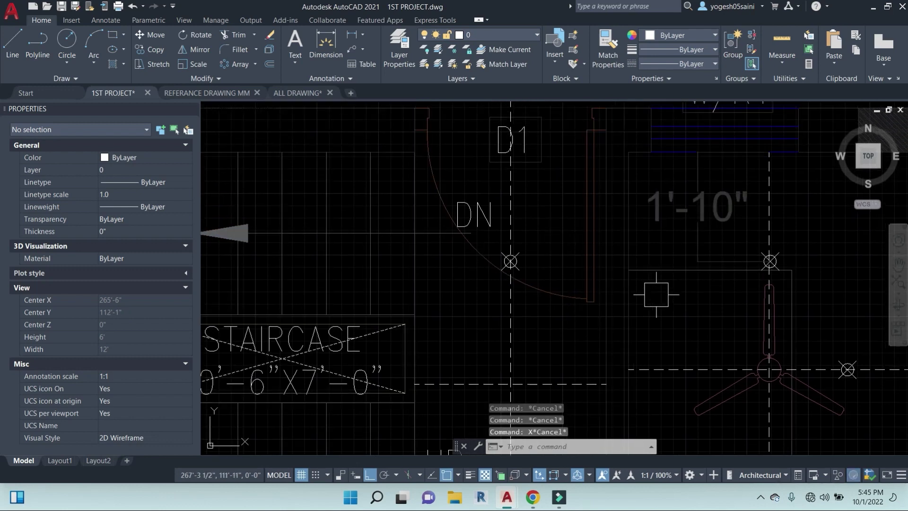
{"action": "type", "text": "xl"}
{"action": "key", "text": "Return"}
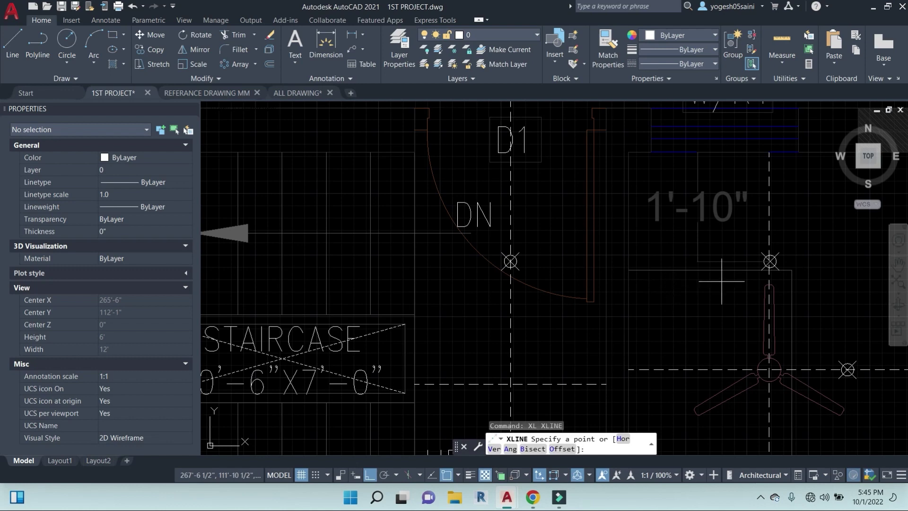
{"action": "type", "text": "H"}
{"action": "key", "text": "Return"}
{"action": "left_click", "coordinate": [770, 261]}
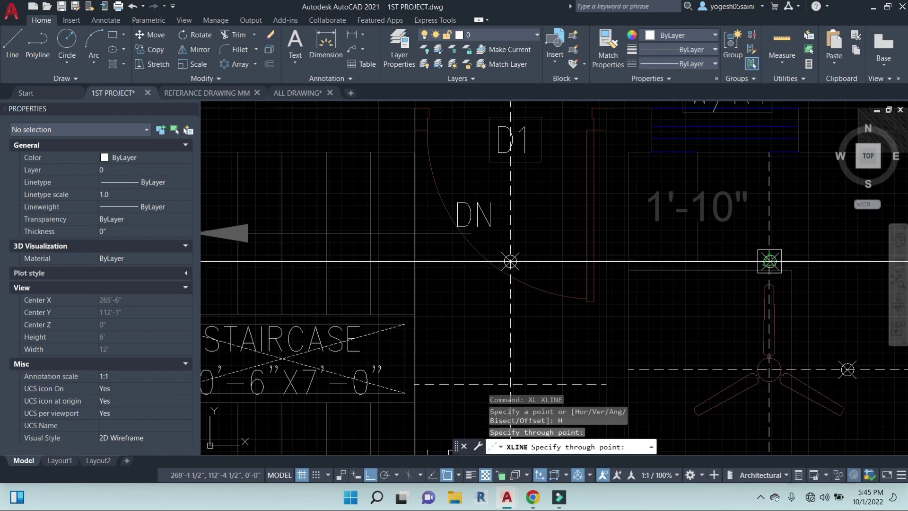
{"action": "scroll", "coordinate": [840, 270], "scroll_direction": "up", "scroll_amount": 5}
{"action": "key", "text": "Escape"}
{"action": "scroll", "coordinate": [700, 263], "scroll_direction": "down", "scroll_amount": 2}
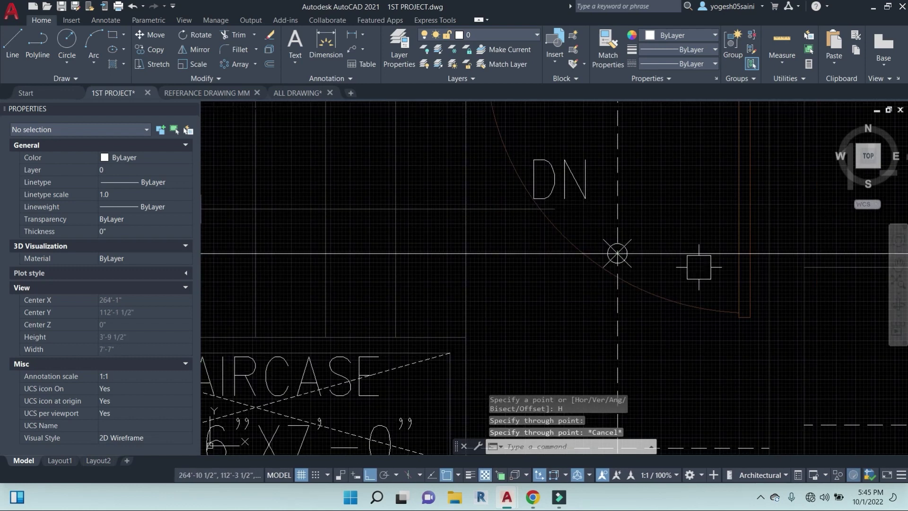
{"action": "left_click", "coordinate": [700, 254]}
{"action": "type", "text": "E"}
{"action": "key", "text": "Return"}
{"action": "scroll", "coordinate": [697, 308], "scroll_direction": "down", "scroll_amount": 6}
- Try to offset the upper wall line of the DRAWING/DINGA room by 1.6"
{"action": "middle_click_drag", "start_coordinate": [781, 312], "coordinate": [635, 274]}
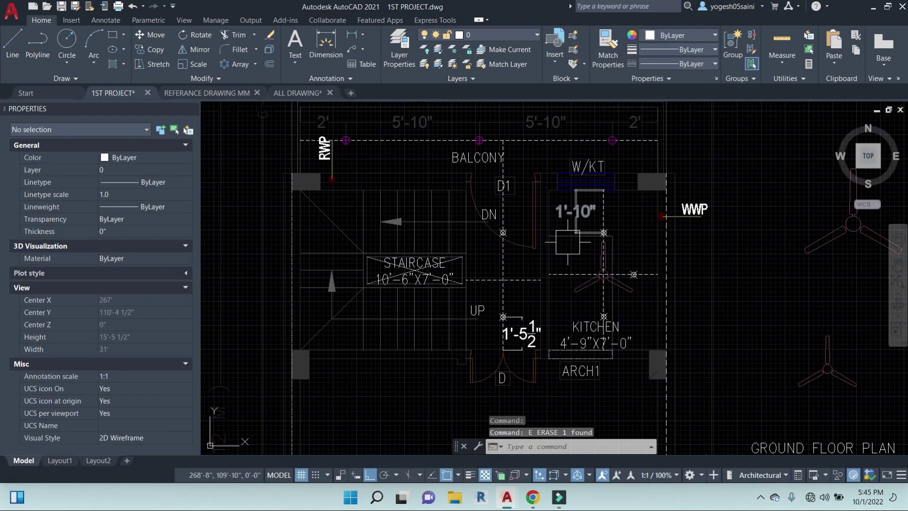
{"action": "scroll", "coordinate": [652, 310], "scroll_direction": "down", "scroll_amount": 2}
{"action": "middle_click_drag", "start_coordinate": [687, 331], "coordinate": [597, 201]}
{"action": "middle_click_drag", "start_coordinate": [460, 268], "coordinate": [505, 282]}
{"action": "middle_click_drag", "start_coordinate": [627, 284], "coordinate": [613, 325]}
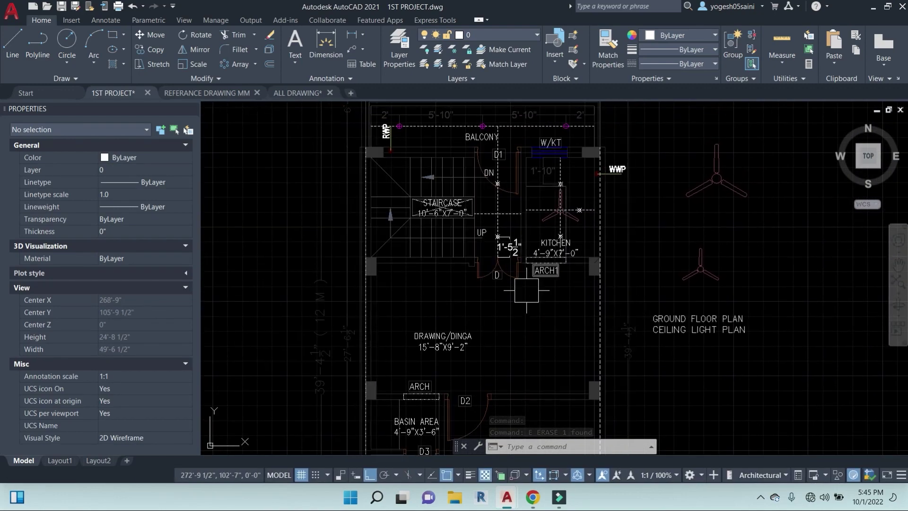
{"action": "middle_click_drag", "start_coordinate": [547, 325], "coordinate": [628, 288]}
{"action": "key", "text": "Escape"}
{"action": "key", "text": "Escape"}
{"action": "key", "text": "Escape"}
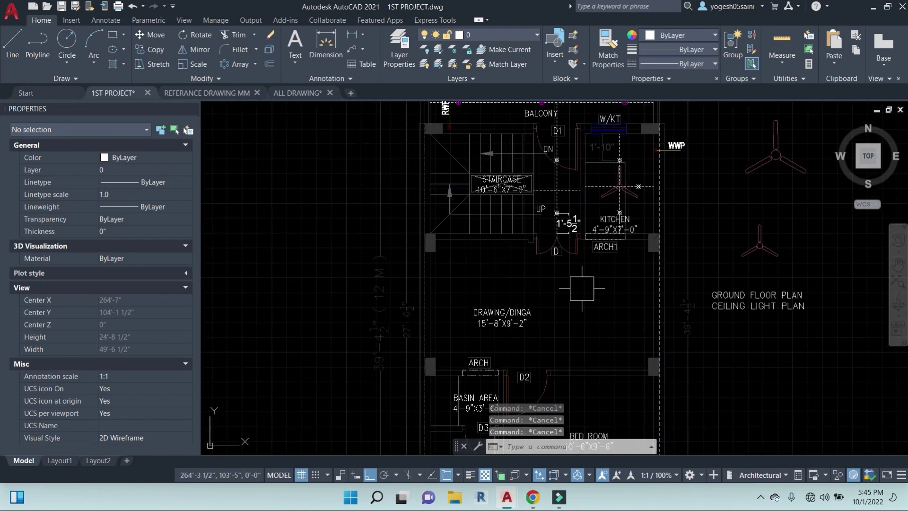
{"action": "type", "text": "o"}
{"action": "key", "text": "Return"}
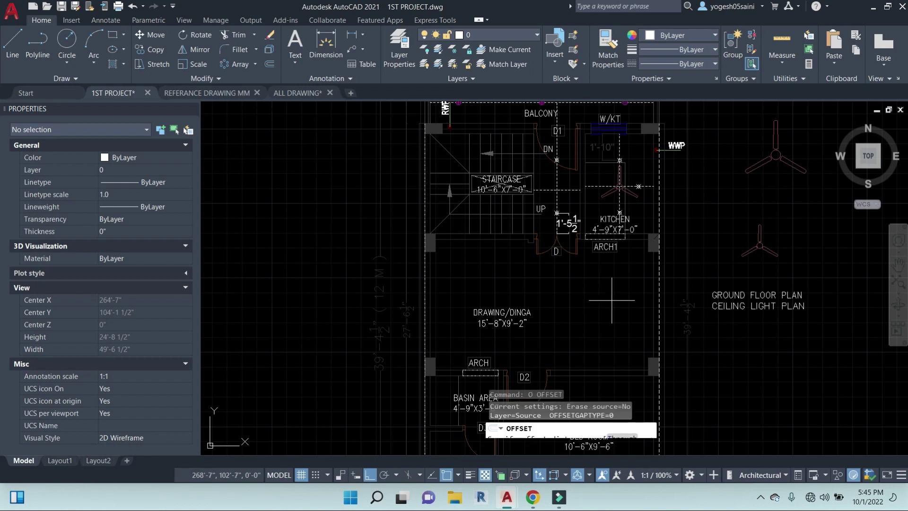
{"action": "type", "text": "1.6"}
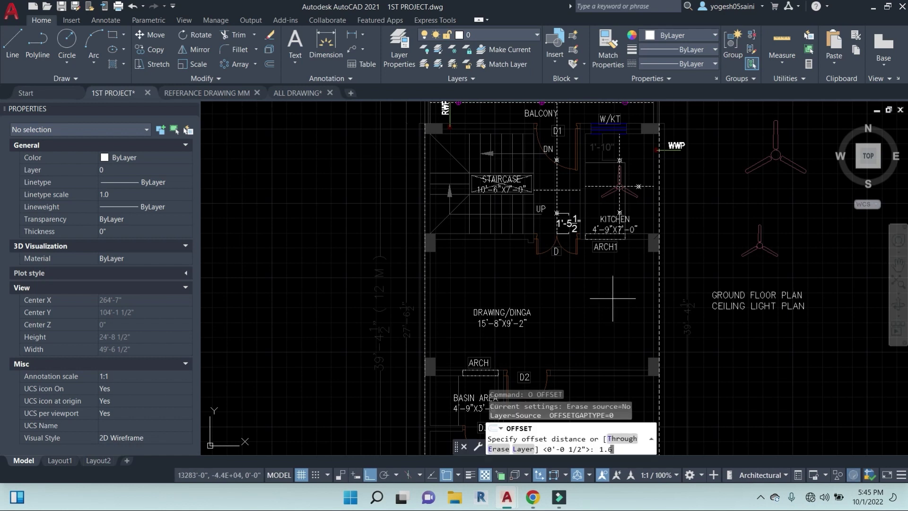
{"action": "type", "text": "\""}
{"action": "key", "text": "Return"}
{"action": "left_click", "coordinate": [490, 251]}
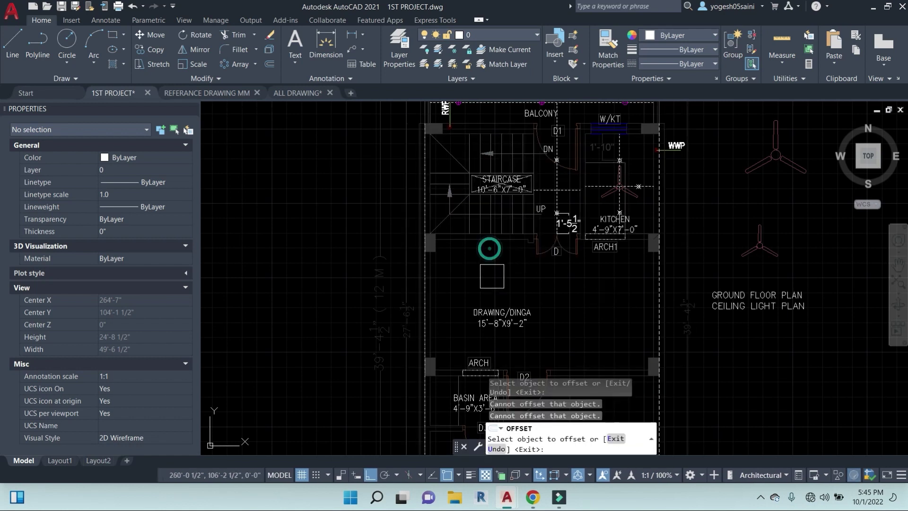
{"action": "left_click", "coordinate": [534, 260]}
{"action": "key", "text": "Escape"}
{"action": "key", "text": "Escape"}
{"action": "key", "text": "Escape"}
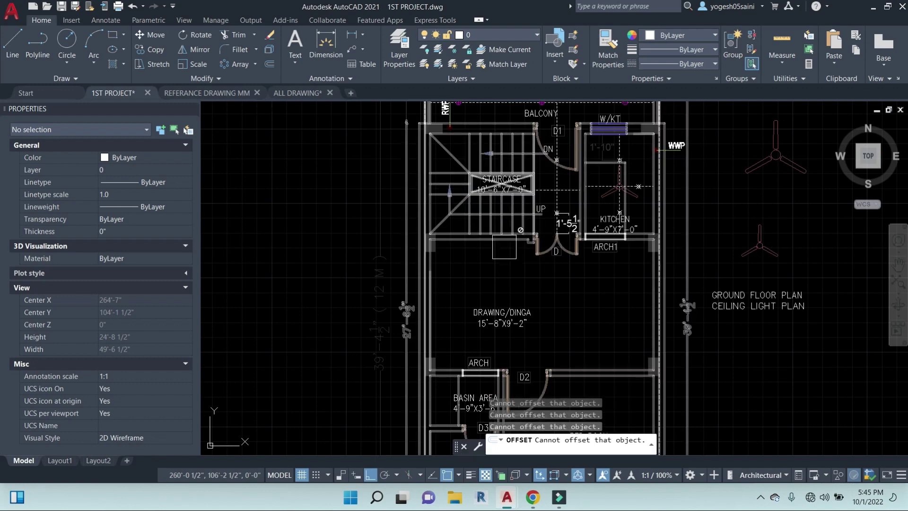
- Draw a rectangle along the inner wall faces of the DRAWING/DINGA room, from the kitchen-side column to the diagonally opposite column near ARCH
{"action": "middle_click_drag", "start_coordinate": [520, 221], "coordinate": [504, 193]}
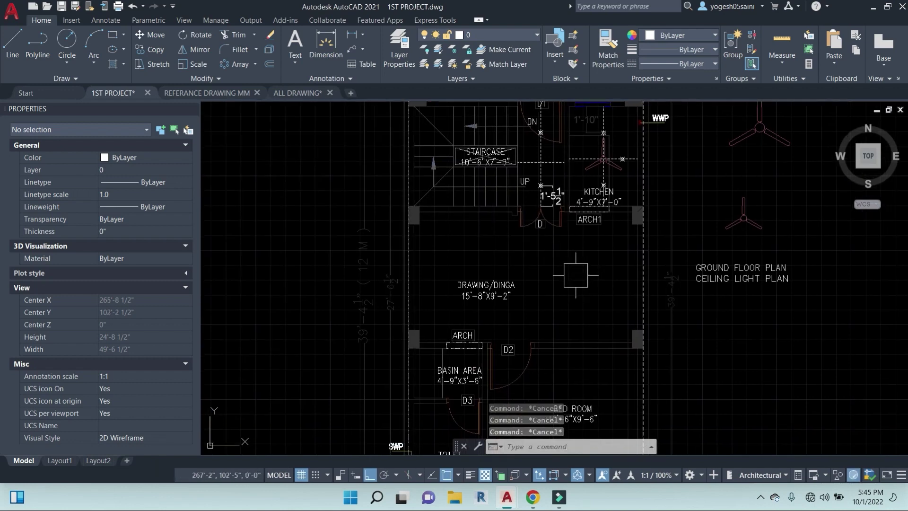
{"action": "scroll", "coordinate": [576, 275], "scroll_direction": "down", "scroll_amount": 4}
{"action": "scroll", "coordinate": [514, 246], "scroll_direction": "up", "scroll_amount": 4}
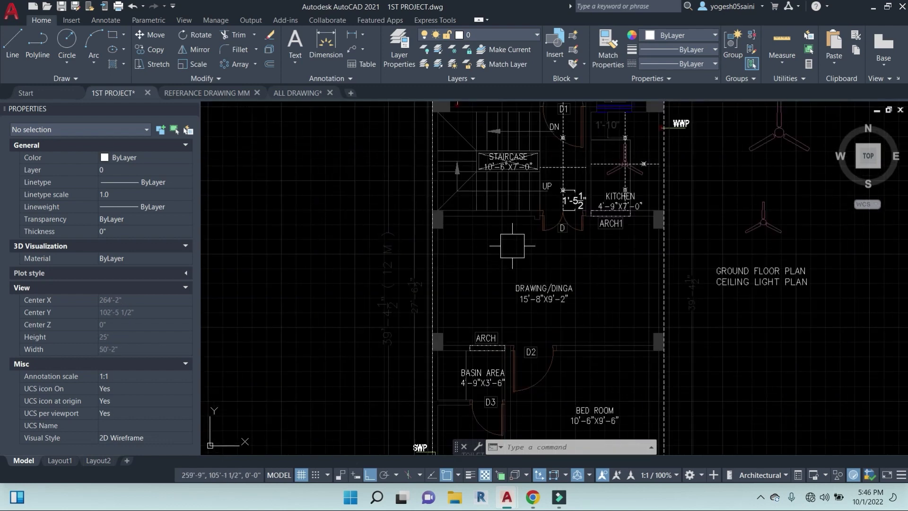
{"action": "key", "text": "Escape"}
{"action": "key", "text": "Escape"}
{"action": "type", "text": "REC"}
{"action": "key", "text": "Return"}
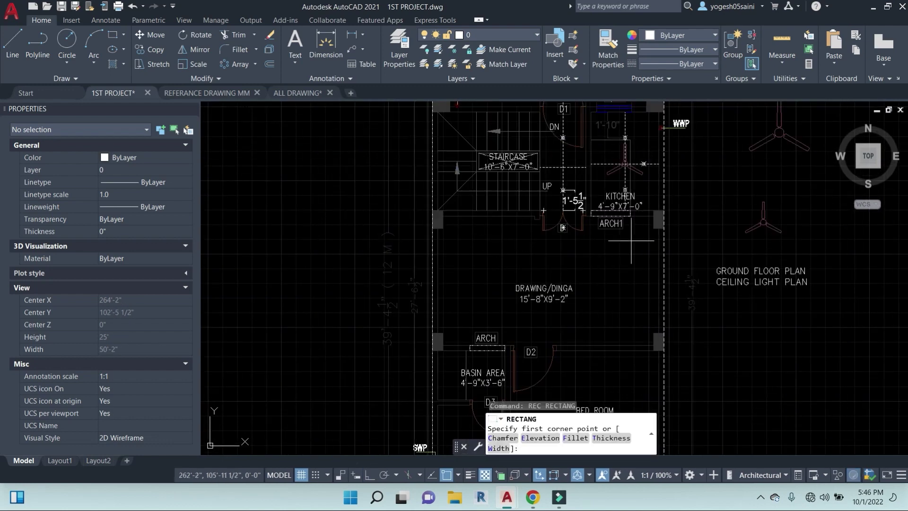
{"action": "scroll", "coordinate": [658, 217], "scroll_direction": "up", "scroll_amount": 3}
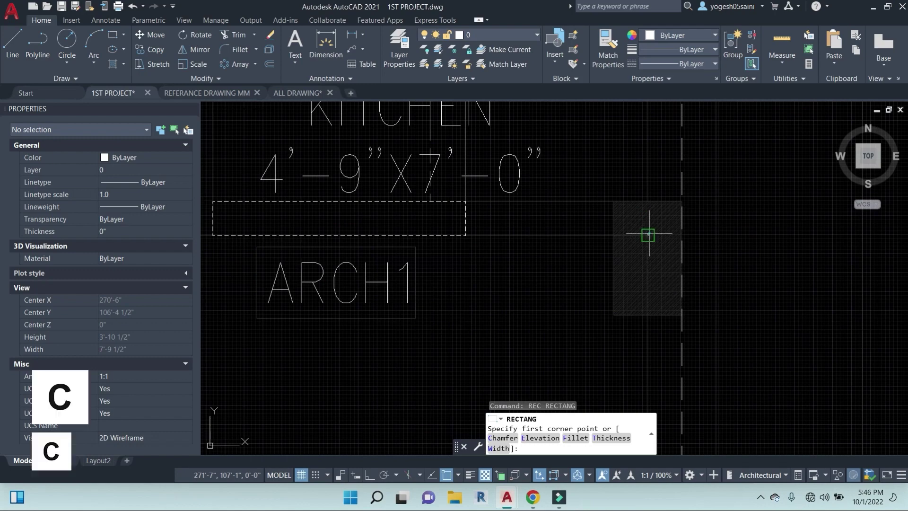
{"action": "left_click", "coordinate": [644, 233]}
{"action": "scroll", "coordinate": [644, 233], "scroll_direction": "down", "scroll_amount": 5}
{"action": "scroll", "coordinate": [542, 282], "scroll_direction": "up", "scroll_amount": 1}
{"action": "scroll", "coordinate": [542, 284], "scroll_direction": "up", "scroll_amount": 5}
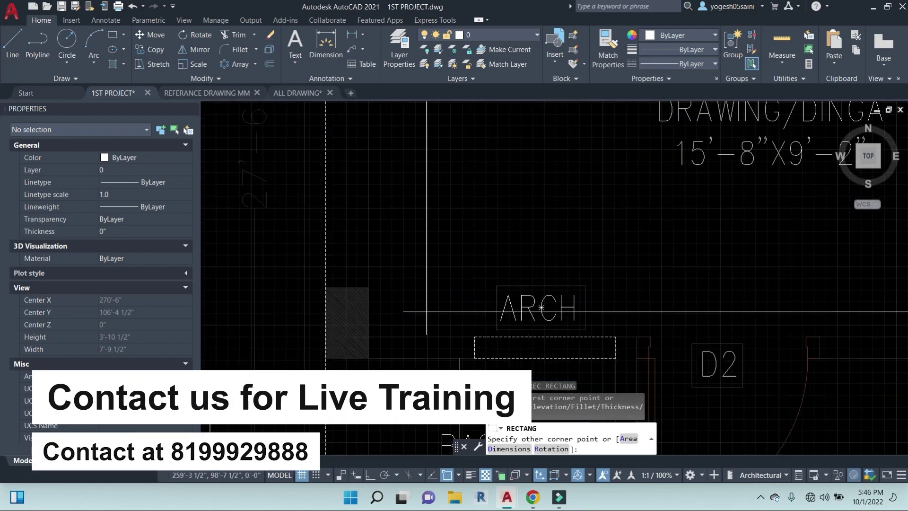
{"action": "left_click", "coordinate": [341, 338]}
{"action": "scroll", "coordinate": [341, 338], "scroll_direction": "down", "scroll_amount": 5}
{"action": "scroll", "coordinate": [580, 201], "scroll_direction": "up", "scroll_amount": 4}
{"action": "key", "text": "Escape"}
{"action": "key", "text": "Escape"}
{"action": "key", "text": "Escape"}
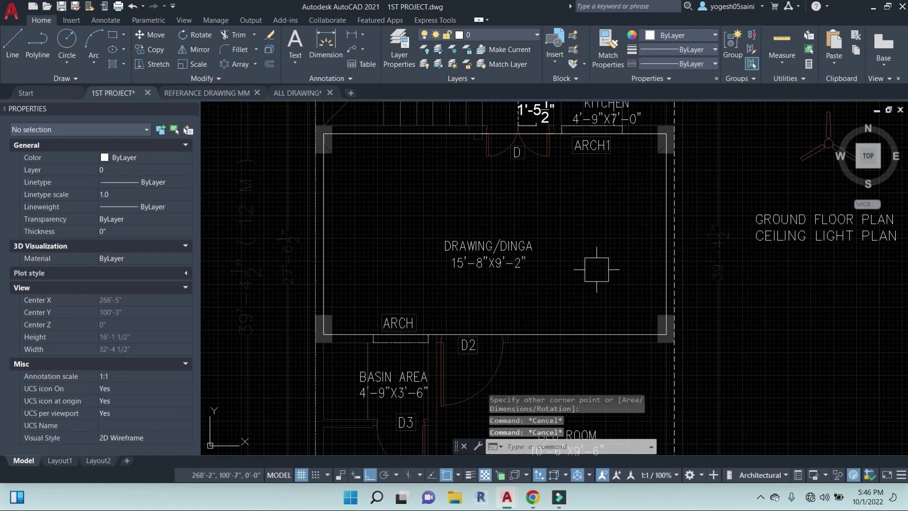
- Offset the DRAWING/DINGA room rectangle 2' inward
{"action": "type", "text": "o"}
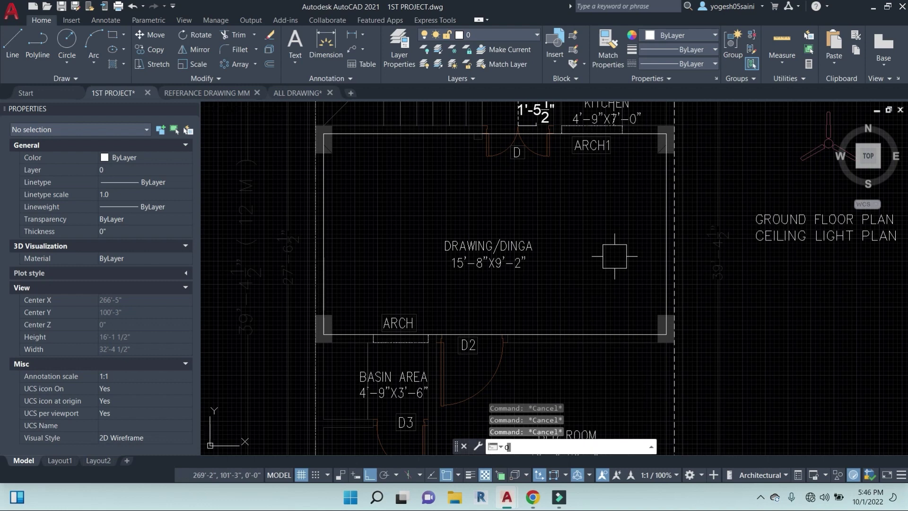
{"action": "key", "text": "Return"}
{"action": "type", "text": "2"}
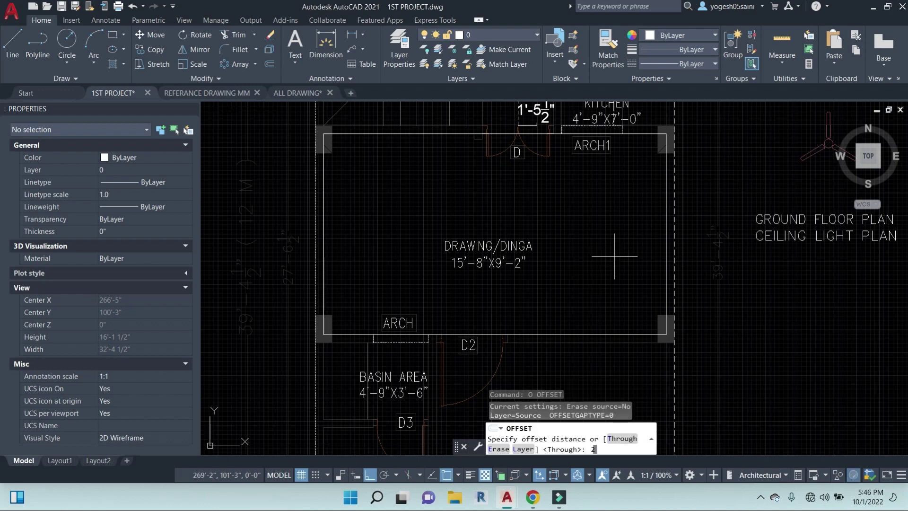
{"action": "type", "text": "'"}
{"action": "key", "text": "Return"}
{"action": "left_click", "coordinate": [436, 136]}
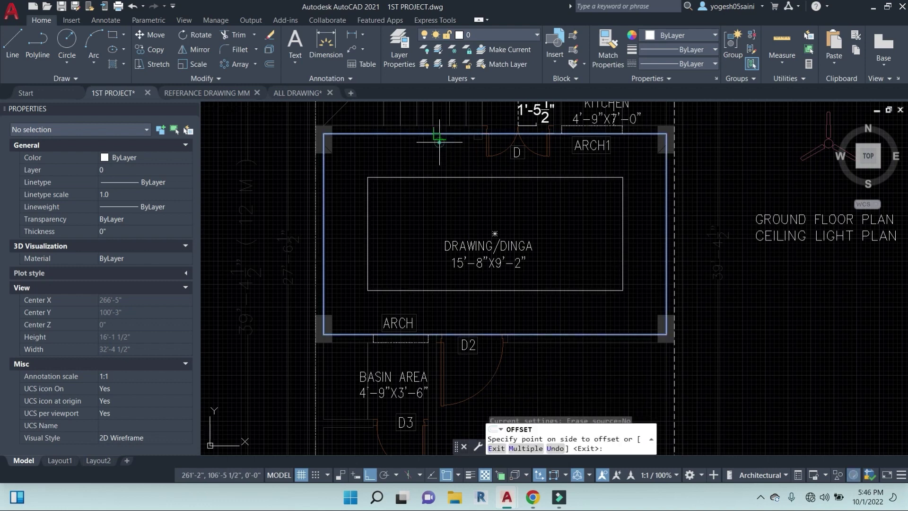
{"action": "left_click", "coordinate": [432, 211]}
{"action": "key", "text": "Escape"}
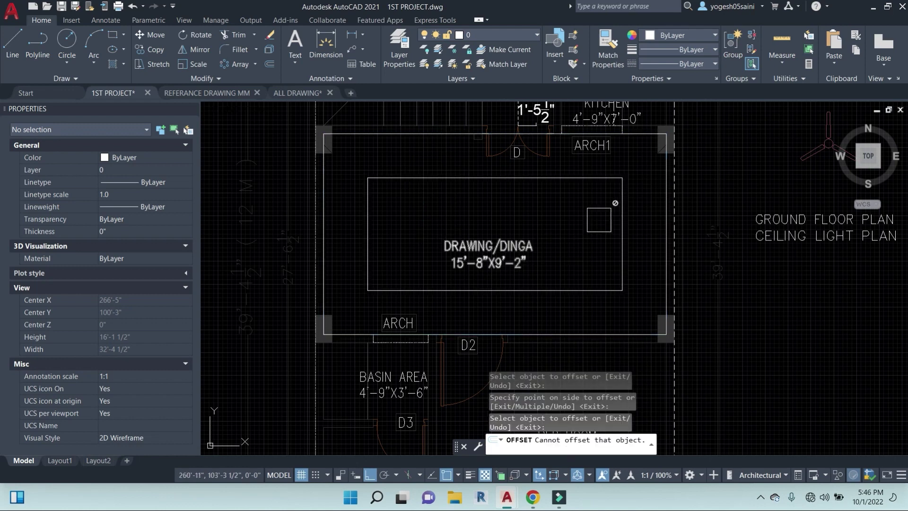
- Erase the inner offset rectangle in the DRAWING/DINGA room
{"action": "left_click", "coordinate": [621, 188]}
{"action": "type", "text": "e"}
{"action": "key", "text": "Return"}
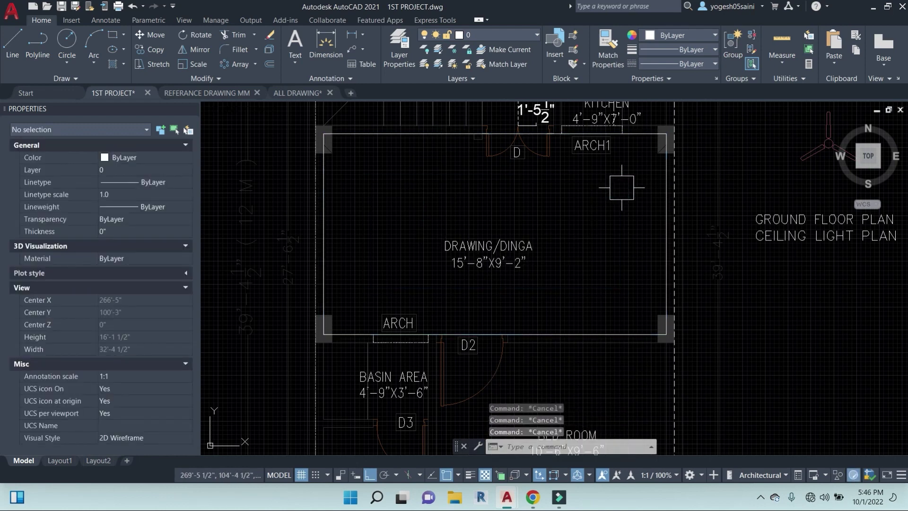
- Offset the DRAWING/DINGA room rectangle 1'6" inward
{"action": "type", "text": "o"}
{"action": "key", "text": "Return"}
{"action": "type", "text": "1'6"}
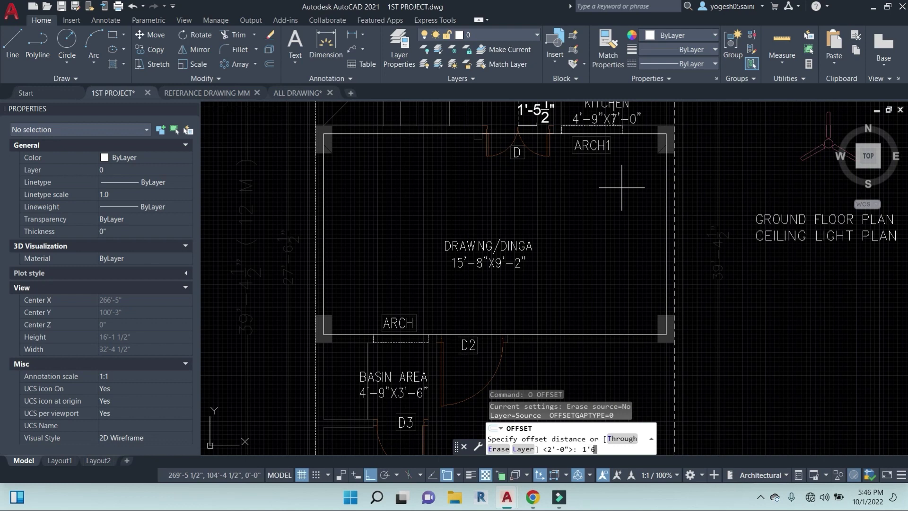
{"action": "type", "text": "\""}
{"action": "key", "text": "Return"}
{"action": "left_click", "coordinate": [666, 204]}
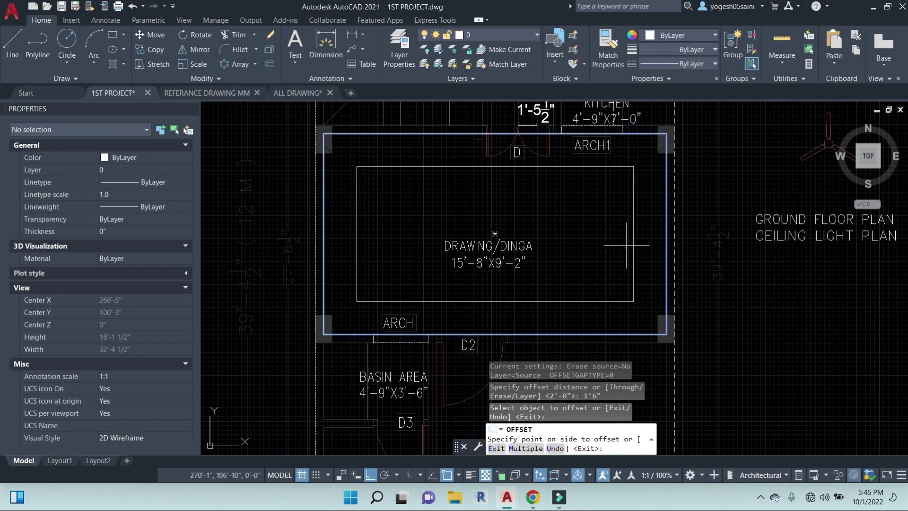
{"action": "left_click", "coordinate": [656, 204]}
{"action": "key", "text": "Escape"}
- Erase the outer rectangle along the DRAWING/DINGA room walls, keeping the inner one
{"action": "left_click", "coordinate": [656, 204]}
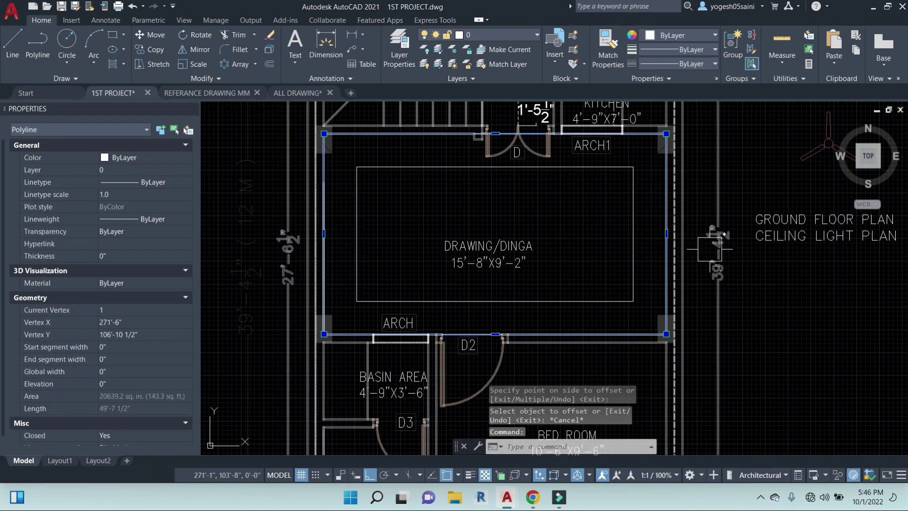
{"action": "type", "text": "e"}
{"action": "key", "text": "Return"}
{"action": "middle_click_drag", "start_coordinate": [619, 225], "coordinate": [607, 236]}
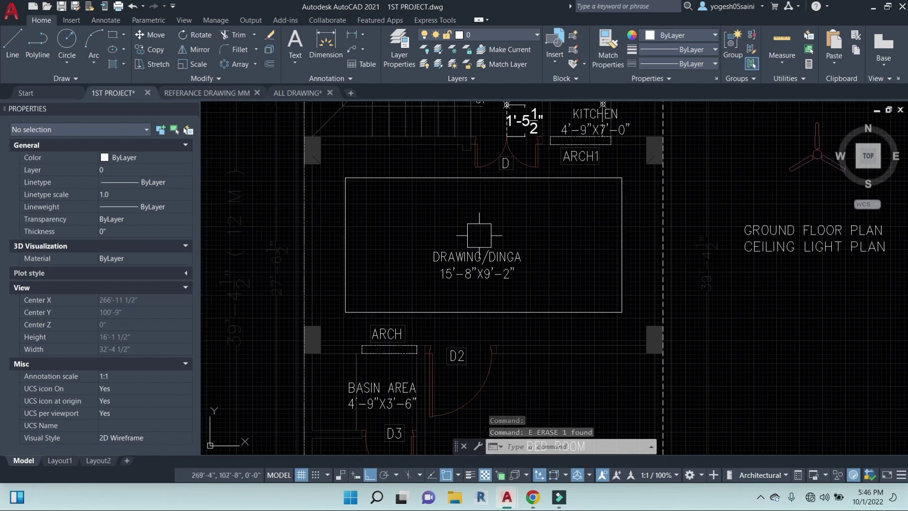
- Place light points on the upper side of the DRAWING/DINGA guide rectangle, at both corners and the midpoint
{"action": "scroll", "coordinate": [479, 235], "scroll_direction": "down", "scroll_amount": 4}
{"action": "scroll", "coordinate": [463, 258], "scroll_direction": "up", "scroll_amount": 2}
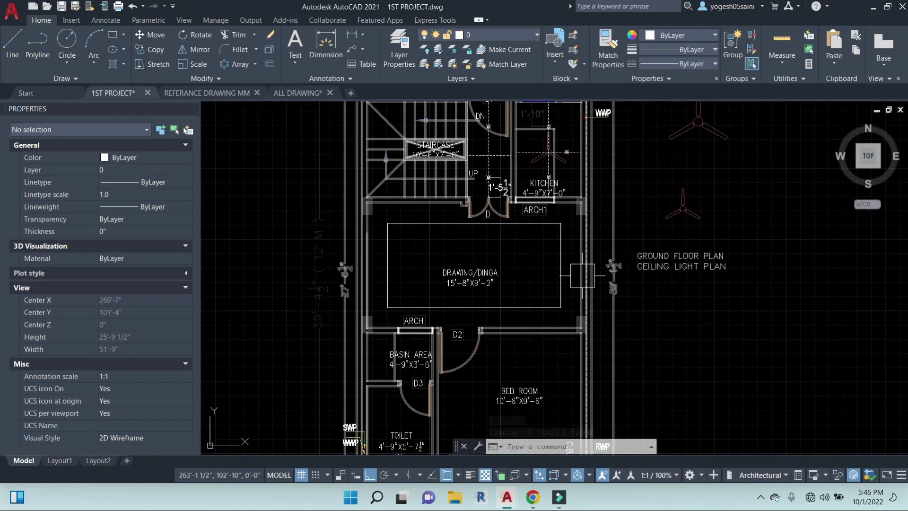
{"action": "key", "text": "Escape"}
{"action": "key", "text": "Escape"}
{"action": "key", "text": "Escape"}
{"action": "type", "text": "po"}
{"action": "key", "text": "Return"}
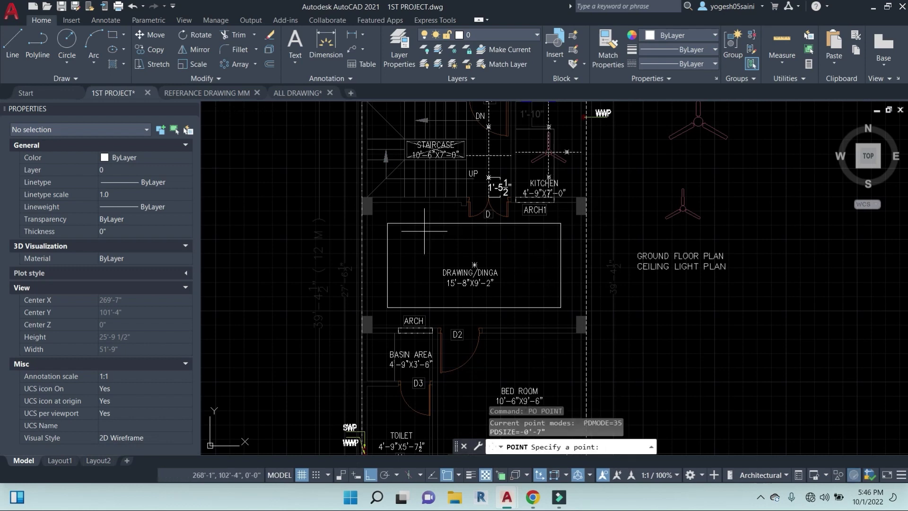
{"action": "left_click", "coordinate": [388, 223]}
{"action": "key", "text": "Return"}
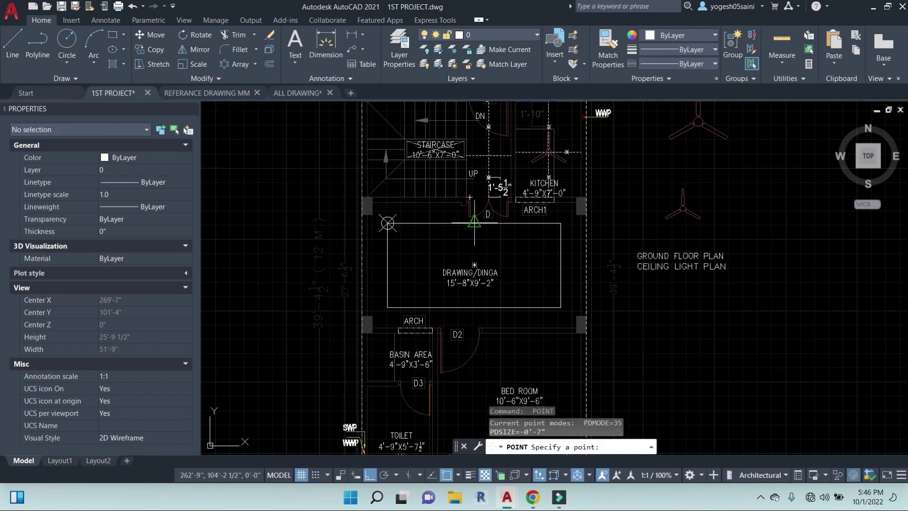
{"action": "left_click", "coordinate": [474, 223]}
{"action": "key", "text": "Return"}
{"action": "left_click", "coordinate": [561, 223]}
{"action": "key", "text": "Return"}
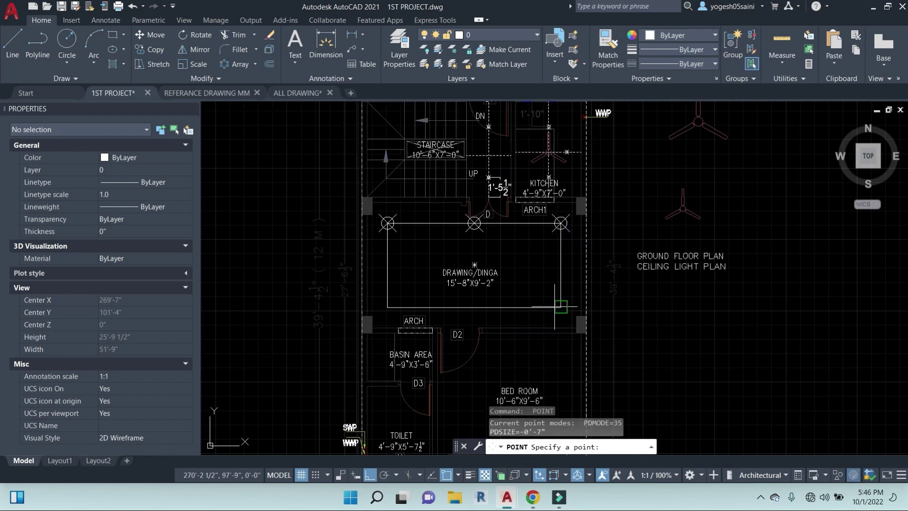
- Place light points at the guide rectangle's lower corners and lower midpoint, and at the midpoints of its two short sides
{"action": "left_click", "coordinate": [561, 307]}
{"action": "key", "text": "Return"}
{"action": "left_click", "coordinate": [474, 307]}
{"action": "key", "text": "Return"}
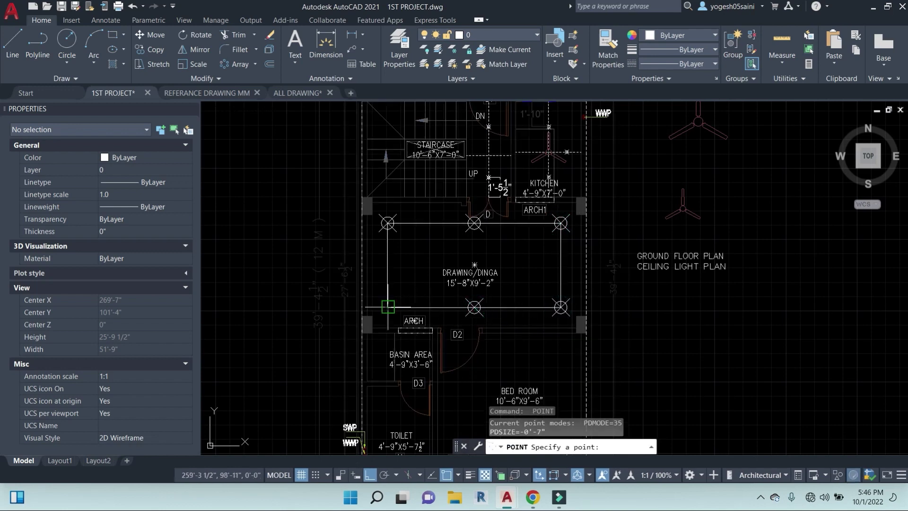
{"action": "left_click", "coordinate": [387, 308]}
{"action": "key", "text": "Return"}
{"action": "left_click", "coordinate": [388, 265]}
{"action": "key", "text": "Return"}
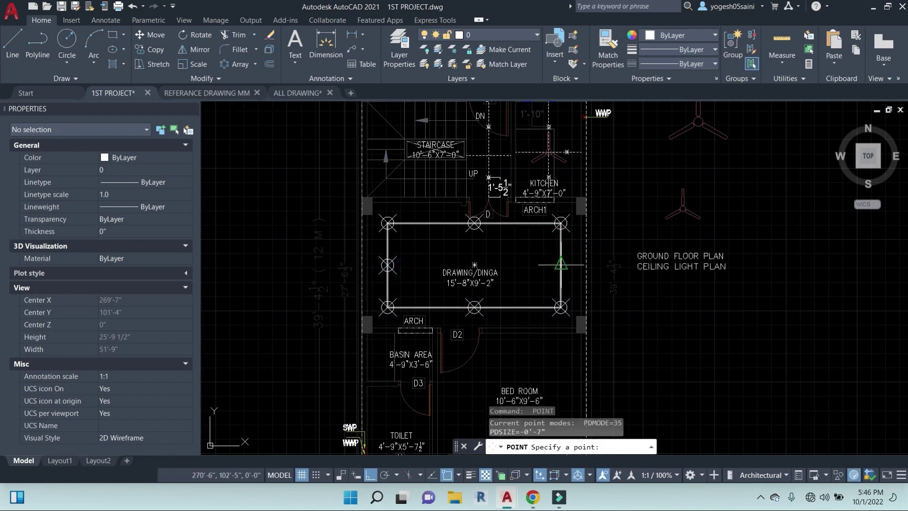
{"action": "left_click", "coordinate": [561, 264]}
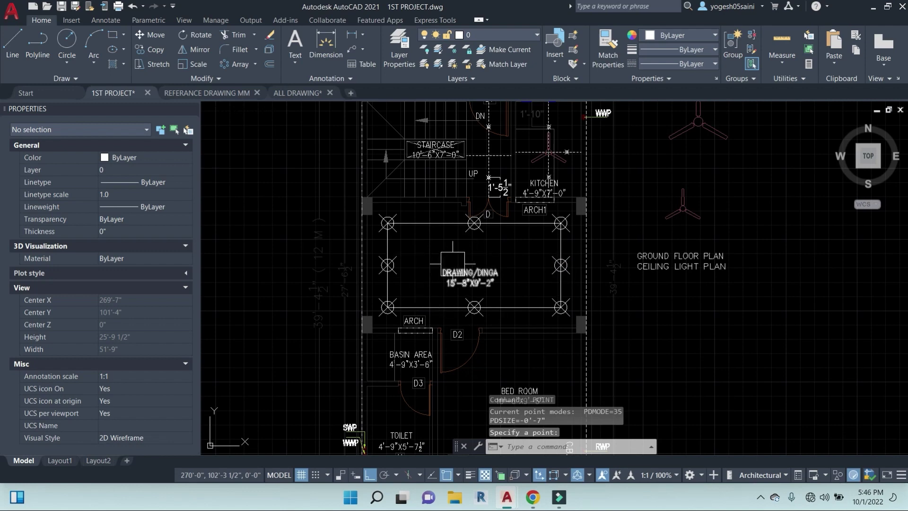
{"action": "middle_click_drag", "start_coordinate": [519, 247], "coordinate": [520, 261]}
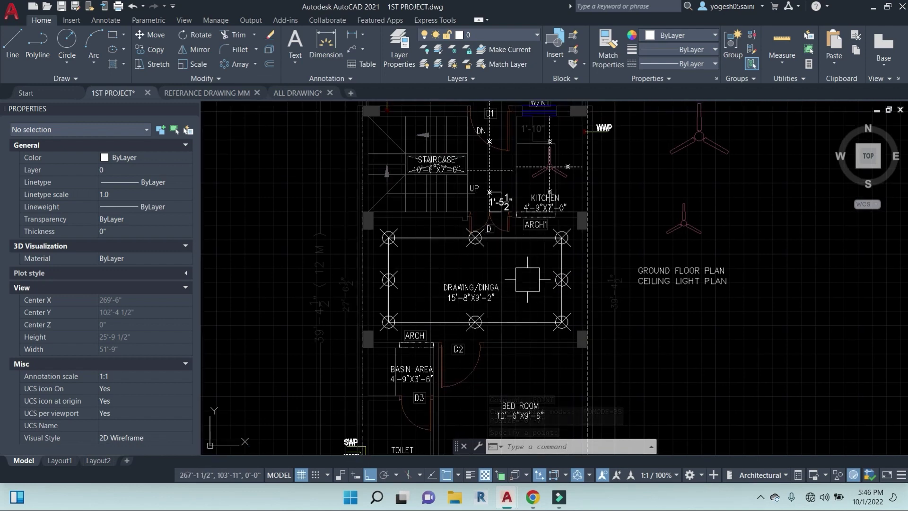
- Regenerate the drawing to refresh the size of the light point symbols
{"action": "type", "text": "REGEN"}
{"action": "key", "text": "Return"}
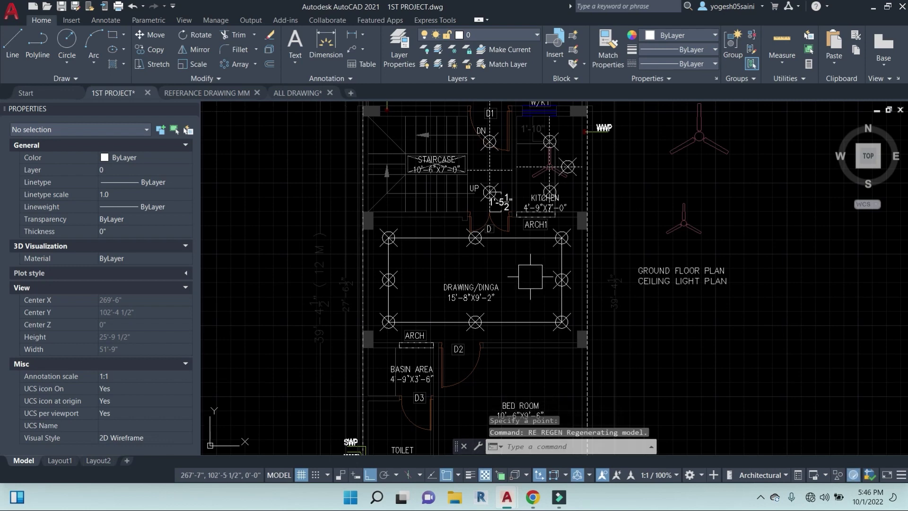
{"action": "scroll", "coordinate": [528, 266], "scroll_direction": "up", "scroll_amount": 4}
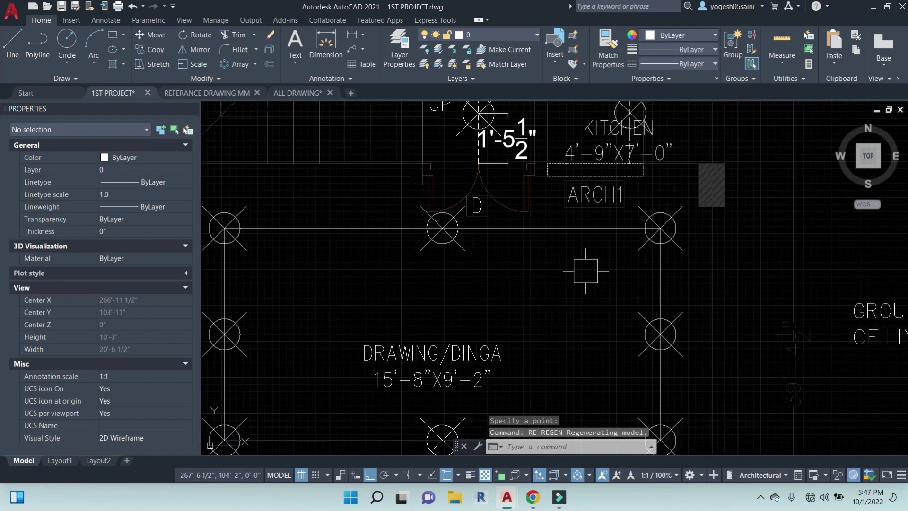
{"action": "key", "text": "Escape"}
{"action": "scroll", "coordinate": [520, 263], "scroll_direction": "down", "scroll_amount": 4}
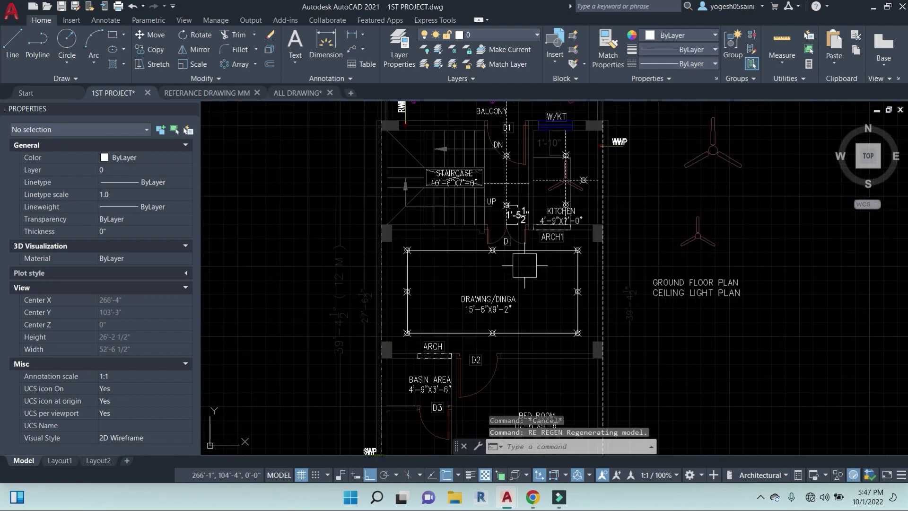
{"action": "middle_click_drag", "start_coordinate": [579, 291], "coordinate": [560, 300]}
{"action": "key", "text": "Escape"}
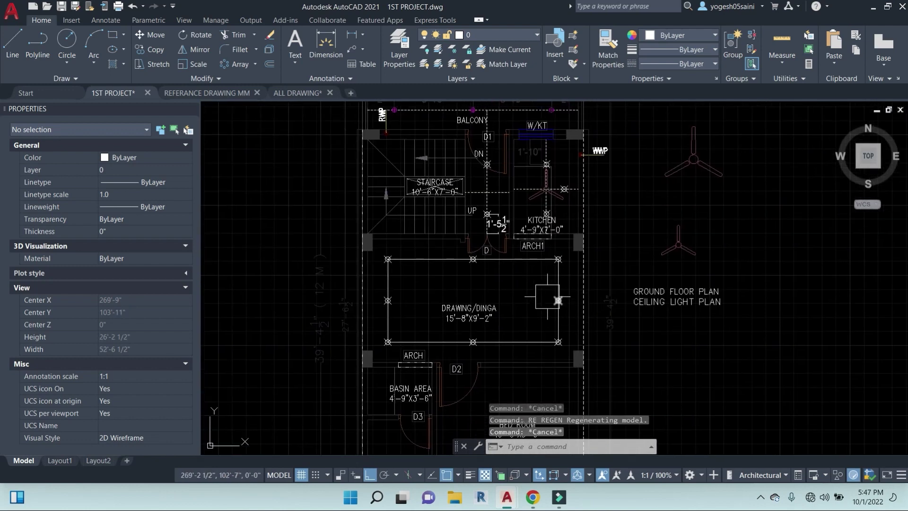
- Draw a vertical centre line in the DRAWING/DINGA room between the upper and lower middle lights
{"action": "type", "text": "l"}
{"action": "key", "text": "Return"}
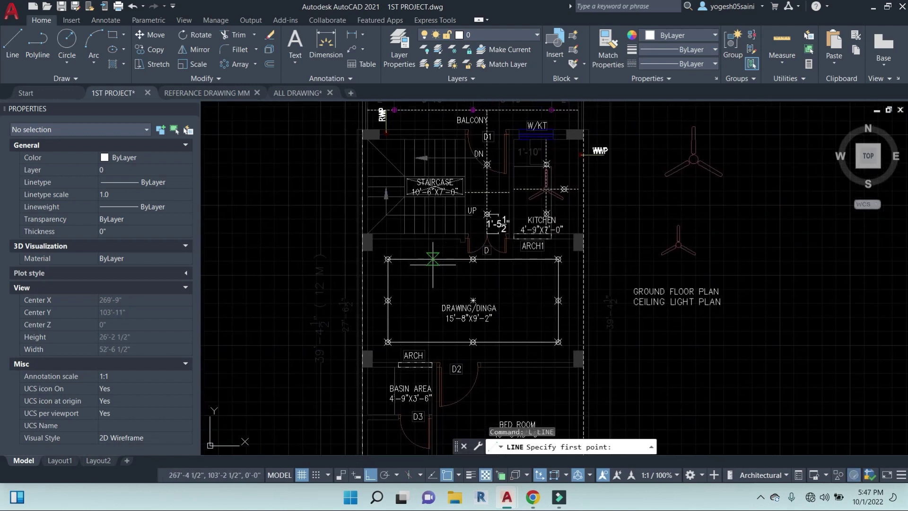
{"action": "left_click", "coordinate": [473, 258]}
{"action": "scroll", "coordinate": [473, 259], "scroll_direction": "up", "scroll_amount": 6}
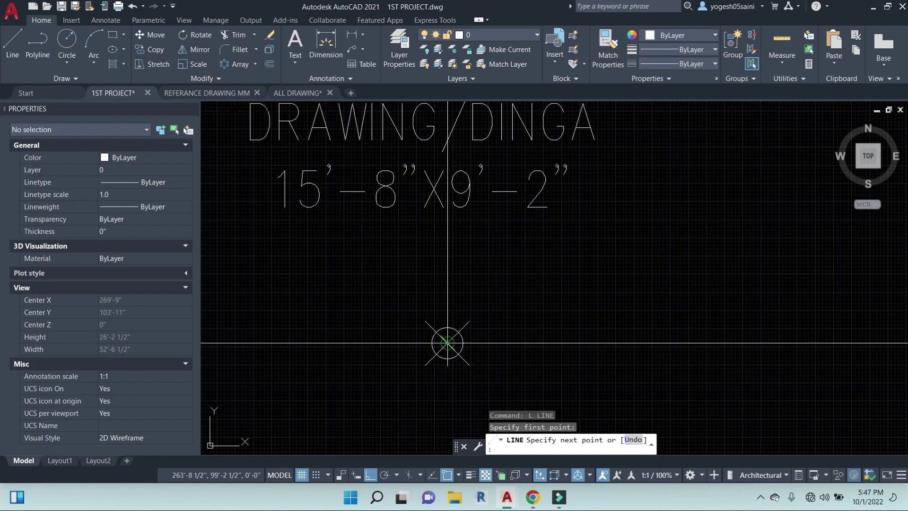
{"action": "scroll", "coordinate": [447, 343], "scroll_direction": "down", "scroll_amount": 4}
{"action": "key", "text": "Escape"}
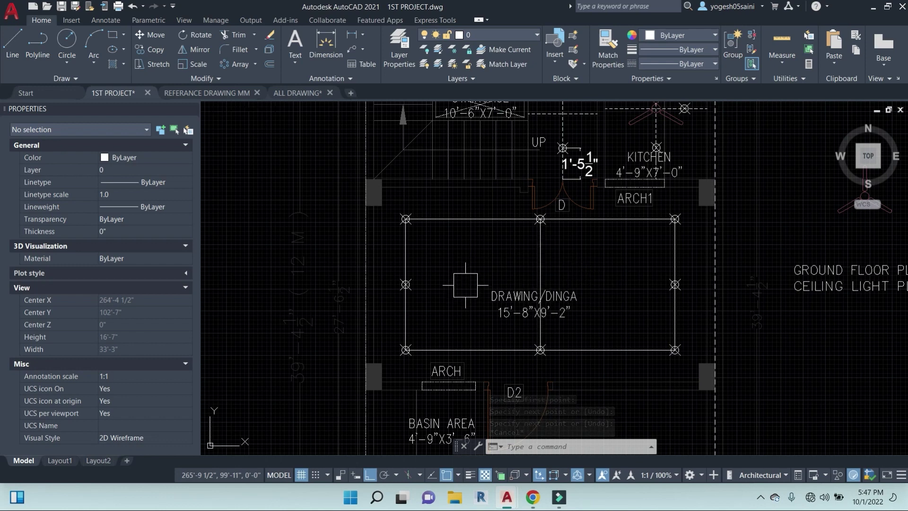
- Draw a horizontal centre line in the DRAWING/DINGA room between the middle lights of the two short sides
{"action": "type", "text": "l"}
{"action": "key", "text": "Return"}
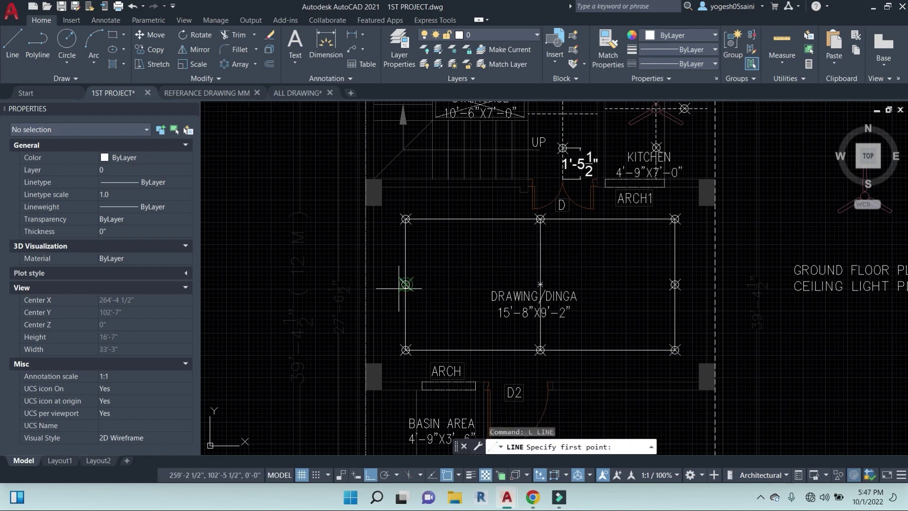
{"action": "left_click", "coordinate": [405, 286]}
{"action": "left_click", "coordinate": [675, 285]}
{"action": "key", "text": "Escape"}
{"action": "key", "text": "Escape"}
{"action": "key", "text": "Escape"}
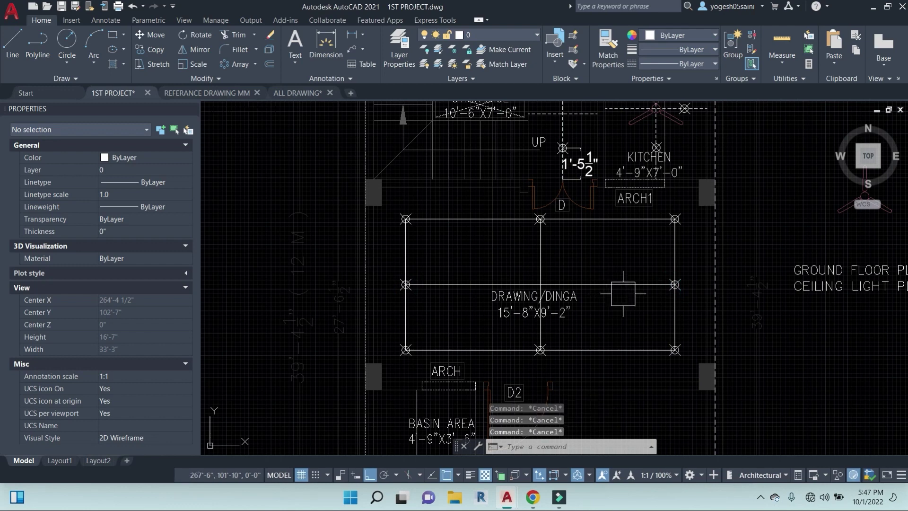
- Draw a line from the crossing of the centre lines to the middle light on the rectangle's left side
{"action": "type", "text": "l"}
{"action": "key", "text": "Return"}
{"action": "left_click", "coordinate": [539, 284]}
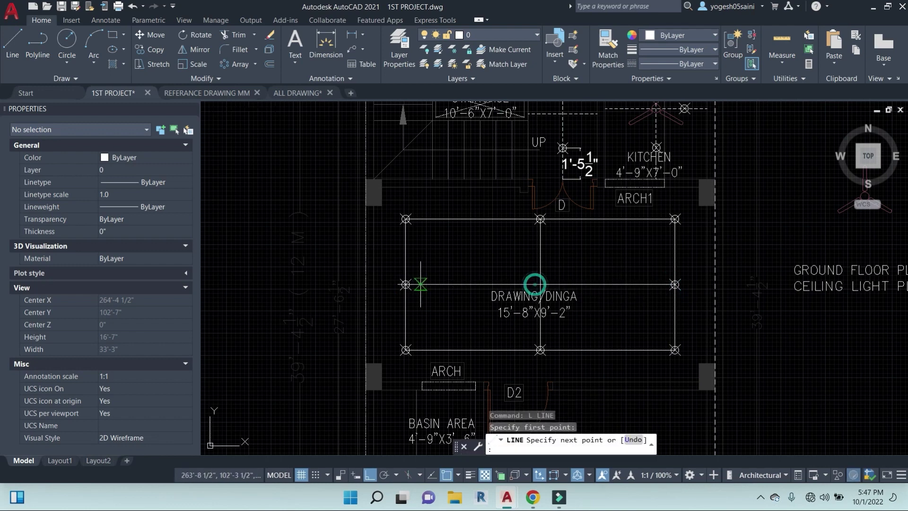
{"action": "left_click", "coordinate": [455, 288]}
{"action": "key", "text": "Escape"}
{"action": "key", "text": "Escape"}
{"action": "key", "text": "Escape"}
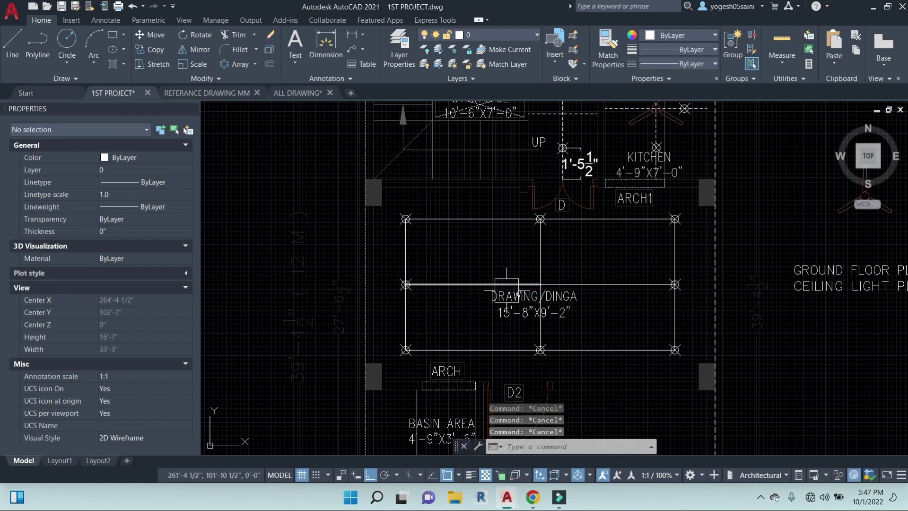
- Draw a short vertical marker line upward from the midpoint of the horizontal centre line's left half
{"action": "type", "text": "l"}
{"action": "key", "text": "Return"}
{"action": "left_click", "coordinate": [473, 285]}
{"action": "left_click", "coordinate": [473, 239]}
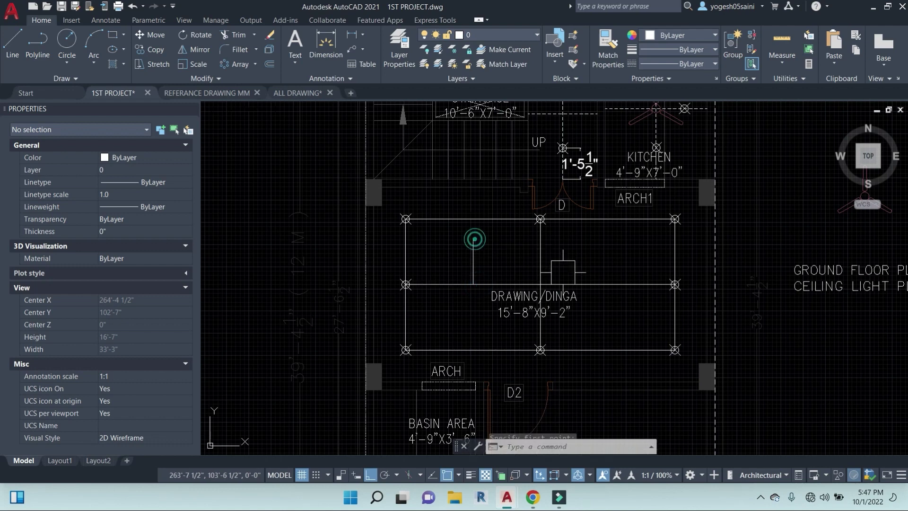
{"action": "key", "text": "Return"}
{"action": "key", "text": "Return"}
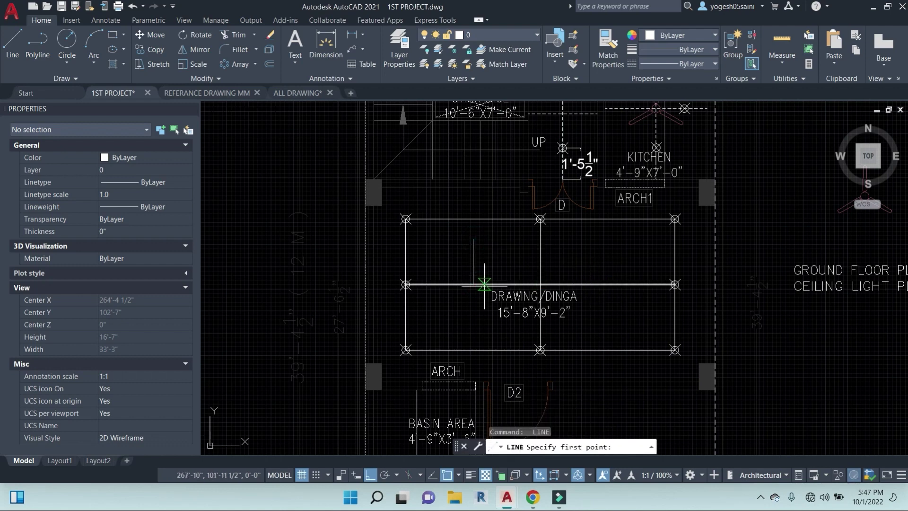
{"action": "key", "text": "Escape"}
- Mirror the short marker line about the vertical centre line, keeping the original
{"action": "left_click", "coordinate": [473, 260]}
{"action": "type", "text": "mi"}
{"action": "key", "text": "Return"}
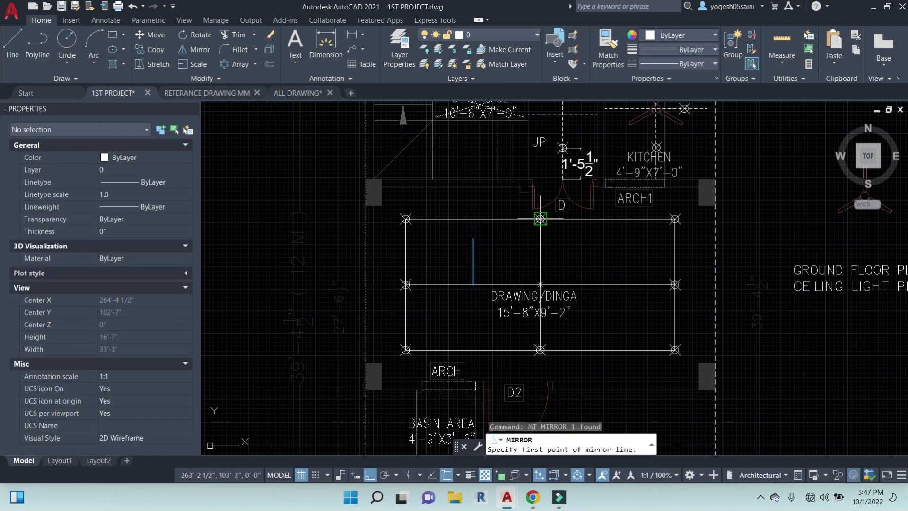
{"action": "left_click", "coordinate": [540, 237]}
{"action": "left_click", "coordinate": [540, 262]}
{"action": "key", "text": "Return"}
{"action": "scroll", "coordinate": [585, 260], "scroll_direction": "down", "scroll_amount": 1}
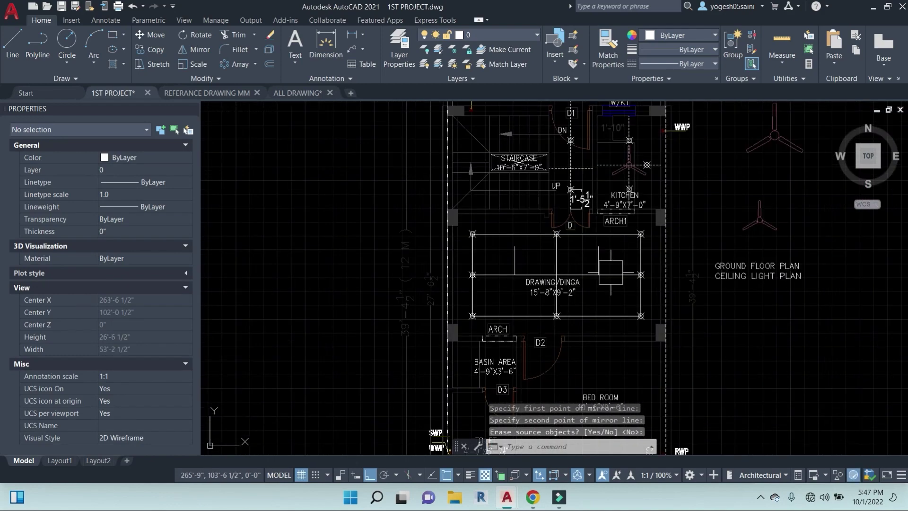
- Copy the large FAN block by its hub centre onto the base of the right marker line in the DRAWING/DINGA room
{"action": "middle_click_drag", "start_coordinate": [764, 245], "coordinate": [691, 280]}
{"action": "left_click", "coordinate": [700, 172]}
{"action": "type", "text": "co"}
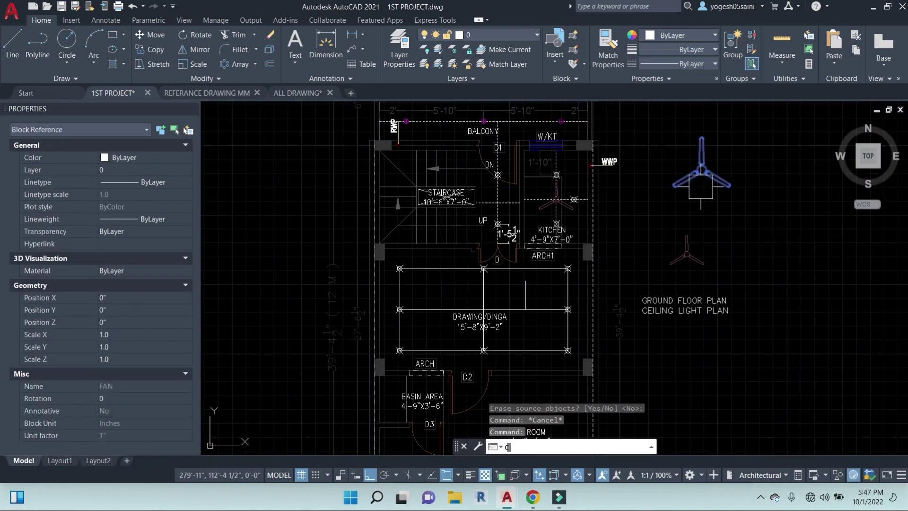
{"action": "key", "text": "Return"}
{"action": "scroll", "coordinate": [702, 171], "scroll_direction": "up", "scroll_amount": 5}
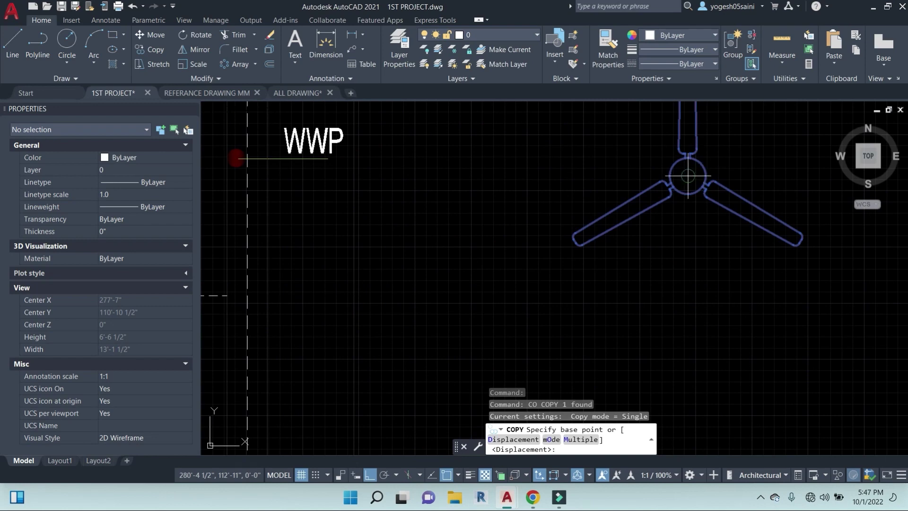
{"action": "left_click", "coordinate": [689, 176]}
{"action": "scroll", "coordinate": [632, 203], "scroll_direction": "down", "scroll_amount": 3}
{"action": "scroll", "coordinate": [643, 208], "scroll_direction": "up", "scroll_amount": 3}
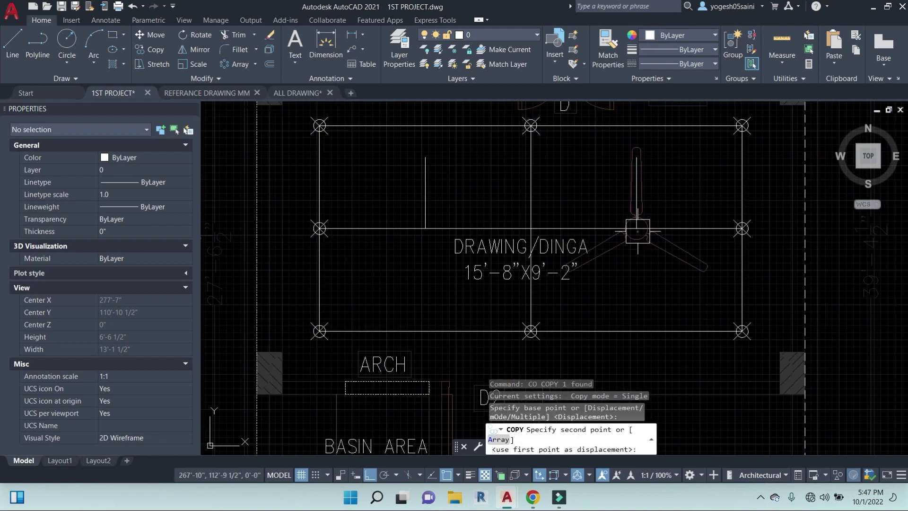
{"action": "left_click", "coordinate": [637, 229]}
- Copy the placed fan by its hub centre to the base of the left marker line
{"action": "type", "text": "c"}
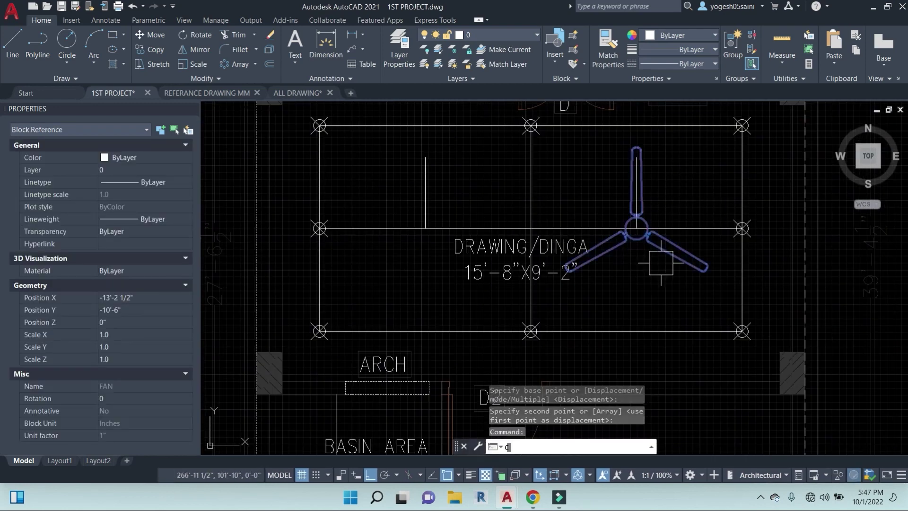
{"action": "type", "text": "o"}
{"action": "key", "text": "Return"}
{"action": "left_click", "coordinate": [637, 229]}
{"action": "key", "text": "Escape"}
{"action": "key", "text": "Escape"}
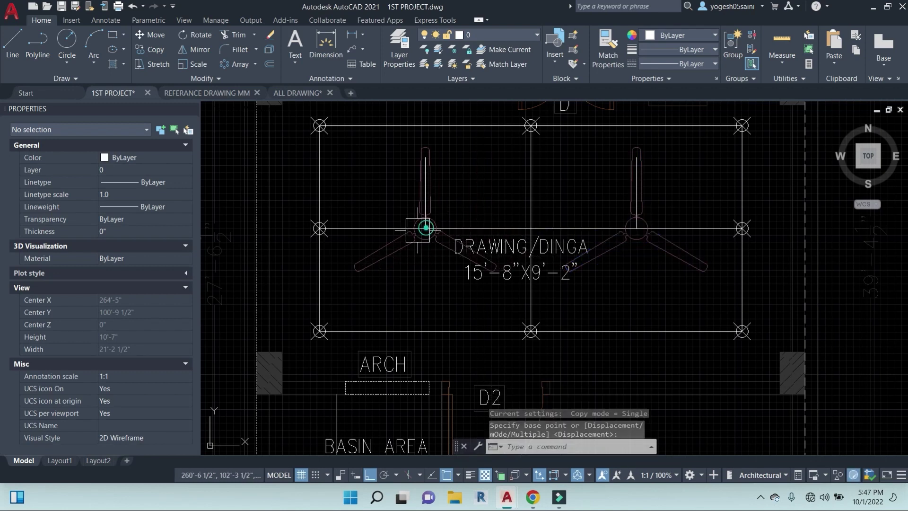
- Erase both fan copies from the DRAWING/DINGA room
{"action": "scroll", "coordinate": [436, 230], "scroll_direction": "down", "scroll_amount": 2}
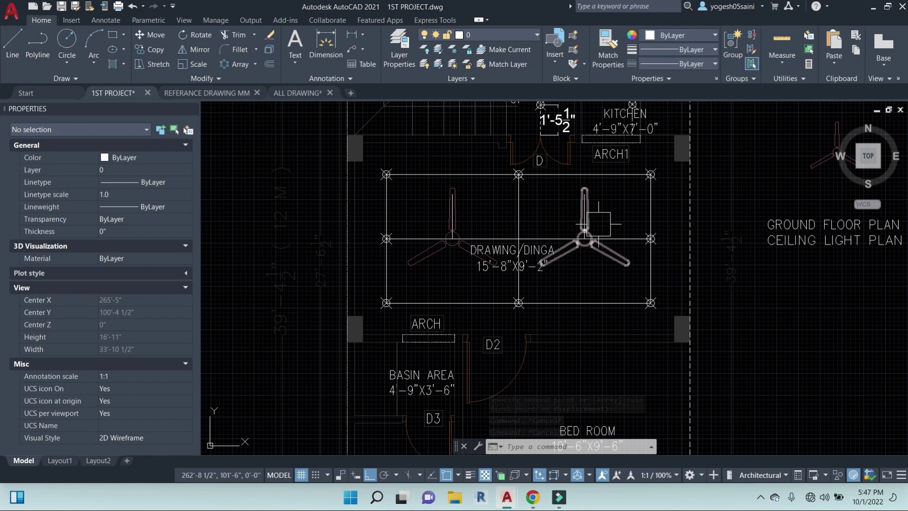
{"action": "left_click", "coordinate": [614, 260]}
{"action": "type", "text": "e"}
{"action": "key", "text": "Return"}
{"action": "left_click", "coordinate": [421, 264]}
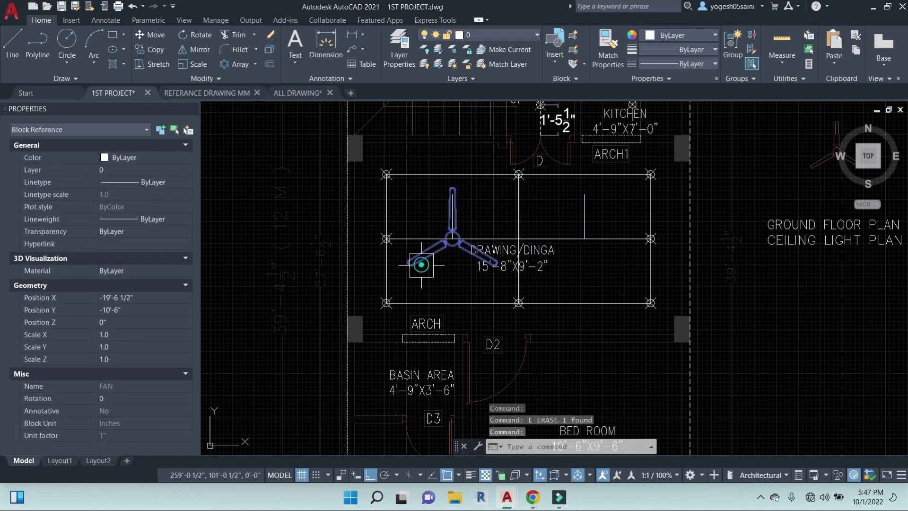
{"action": "type", "text": "e"}
{"action": "key", "text": "Return"}
- Measure the large fan outside the plan from its upper blade tip to the hub centre
{"action": "scroll", "coordinate": [564, 256], "scroll_direction": "down", "scroll_amount": 2}
{"action": "middle_click_drag", "start_coordinate": [618, 280], "coordinate": [553, 304]}
{"action": "scroll", "coordinate": [698, 145], "scroll_direction": "up", "scroll_amount": 2}
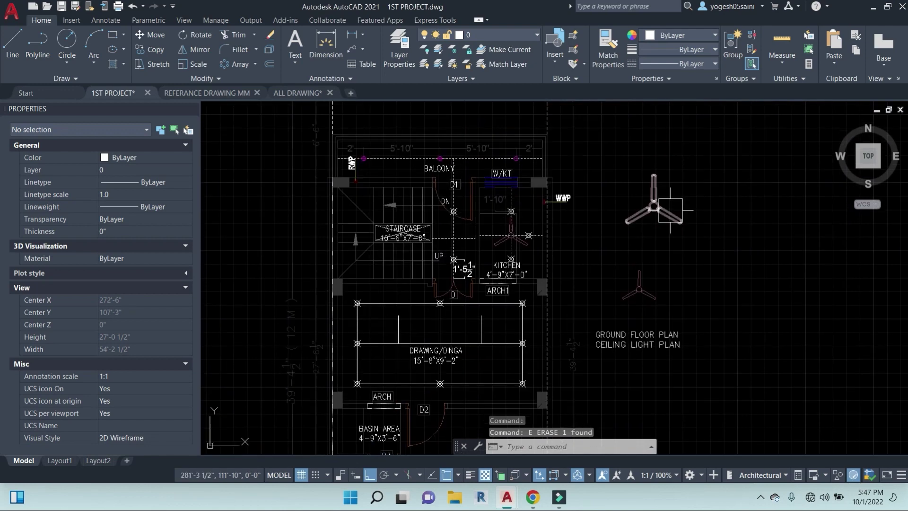
{"action": "type", "text": "dli"}
{"action": "key", "text": "Return"}
{"action": "scroll", "coordinate": [661, 169], "scroll_direction": "up", "scroll_amount": 3}
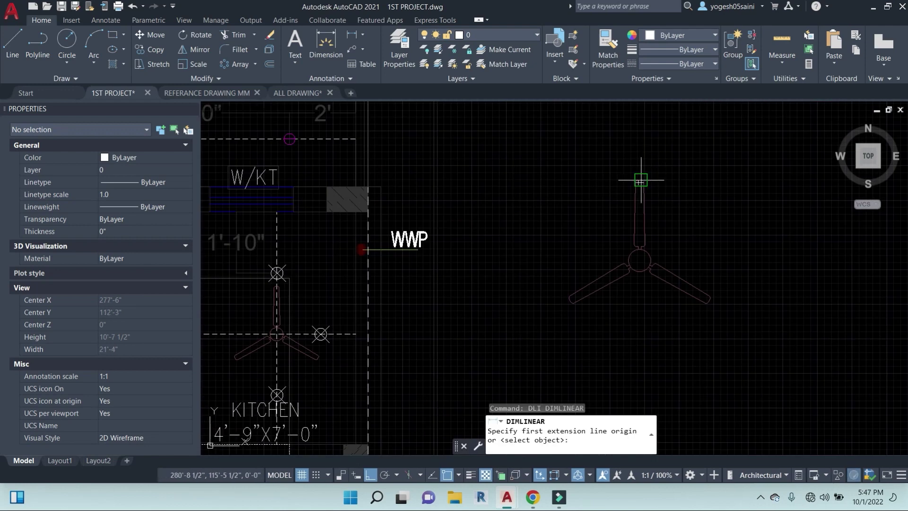
{"action": "left_click", "coordinate": [640, 180]}
{"action": "left_click", "coordinate": [641, 260]}
{"action": "key", "text": "Escape"}
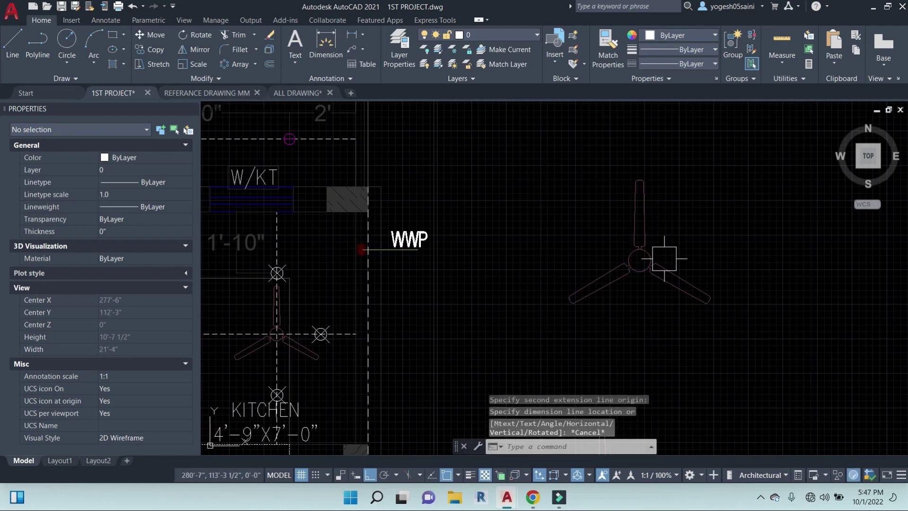
- Try to scale the large fan block by reference, from blade tip to hub, with a new length of 3'6"
{"action": "left_click", "coordinate": [664, 259]}
{"action": "scroll", "coordinate": [703, 263], "scroll_direction": "down", "scroll_amount": 2}
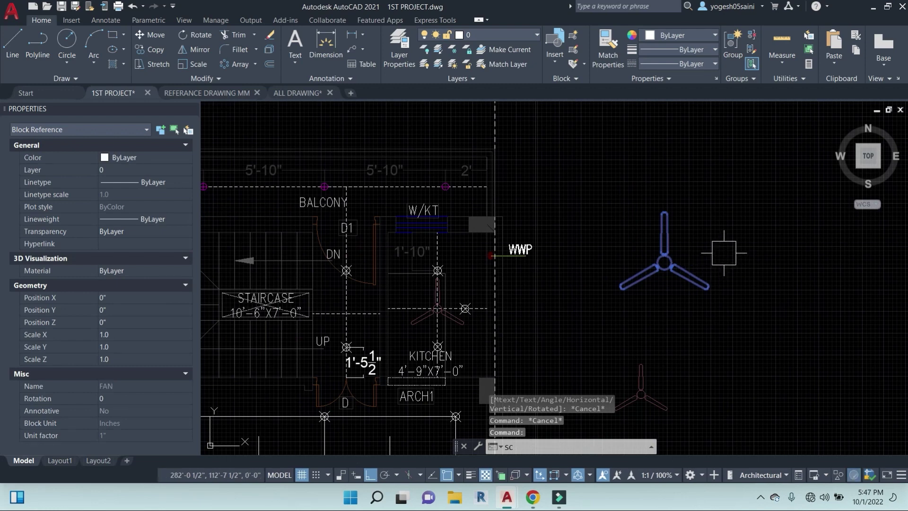
{"action": "key", "text": "Return"}
{"action": "scroll", "coordinate": [657, 208], "scroll_direction": "up", "scroll_amount": 3}
{"action": "left_click", "coordinate": [653, 237]}
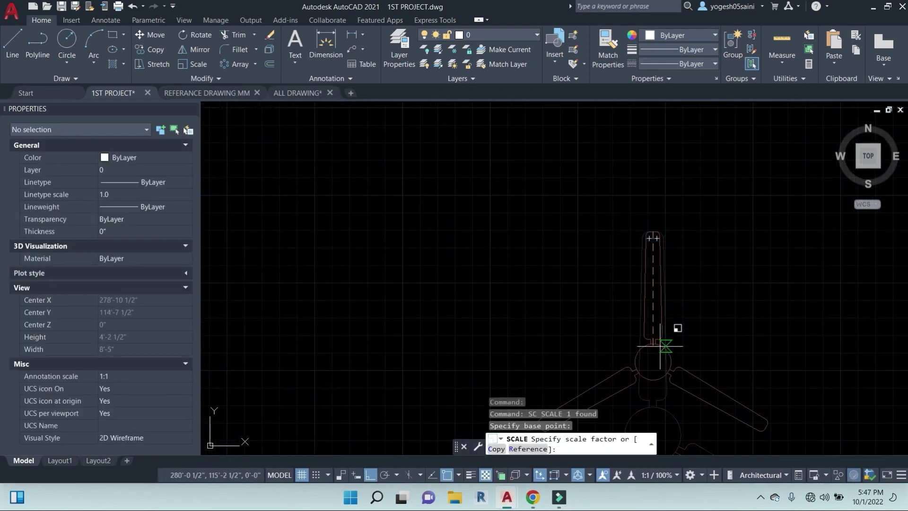
{"action": "type", "text": "R"}
{"action": "key", "text": "Return"}
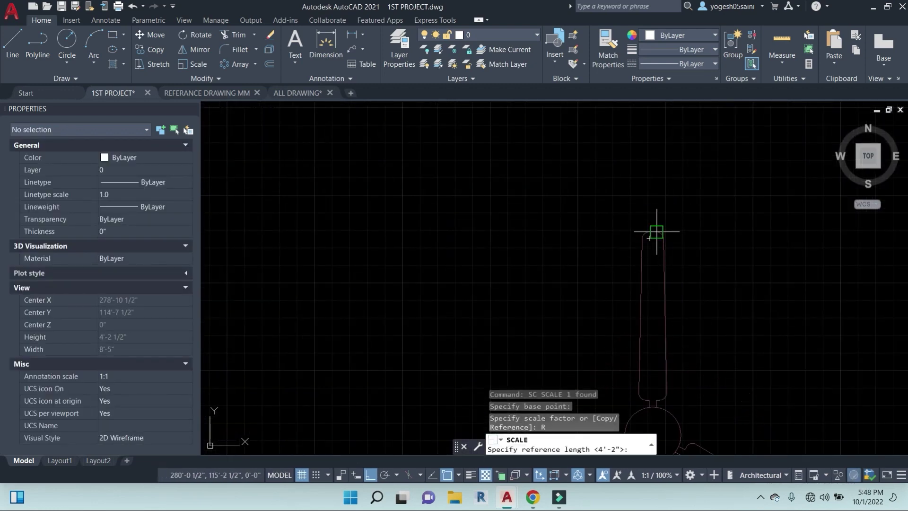
{"action": "left_click", "coordinate": [653, 234]}
{"action": "scroll", "coordinate": [651, 230], "scroll_direction": "up", "scroll_amount": 3}
{"action": "left_click", "coordinate": [644, 329]}
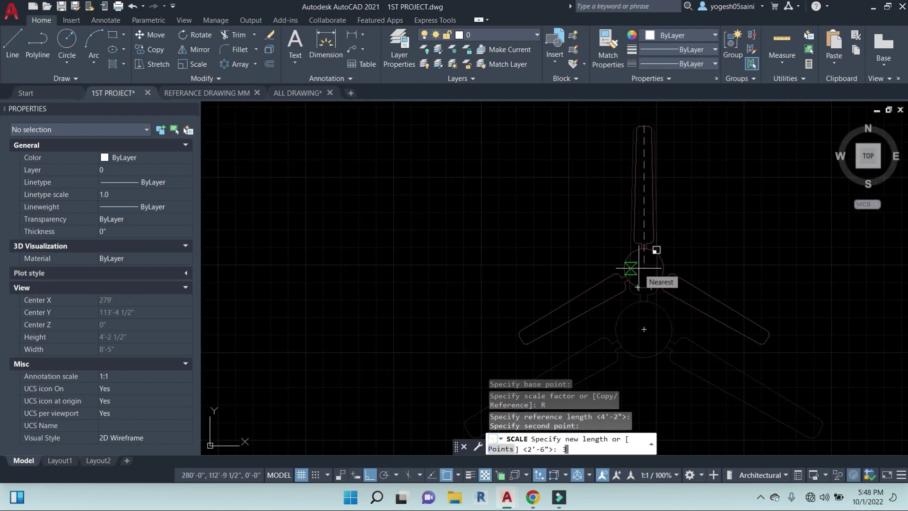
{"action": "type", "text": "3'6\""}
{"action": "key", "text": "Return"}
{"action": "scroll", "coordinate": [492, 274], "scroll_direction": "down", "scroll_amount": 5}
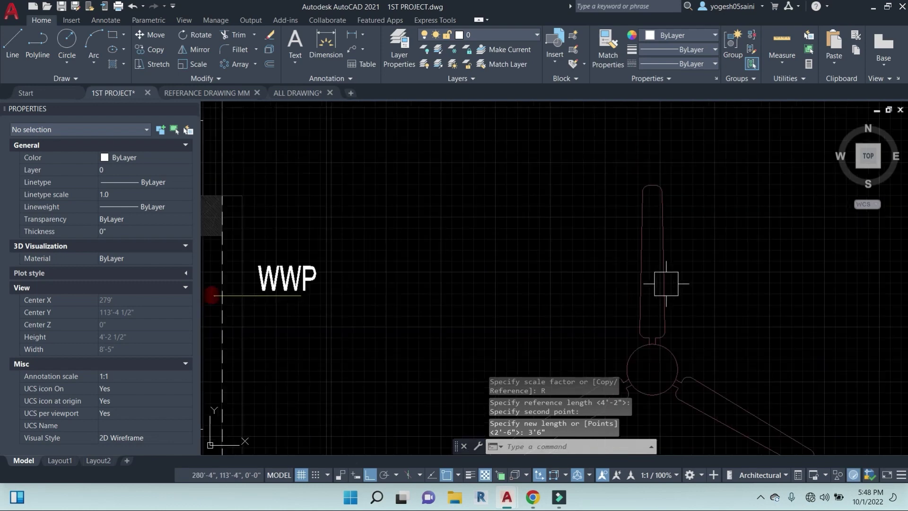
{"action": "key", "text": "ctrl+z"}
{"action": "key", "text": "ctrl+z"}
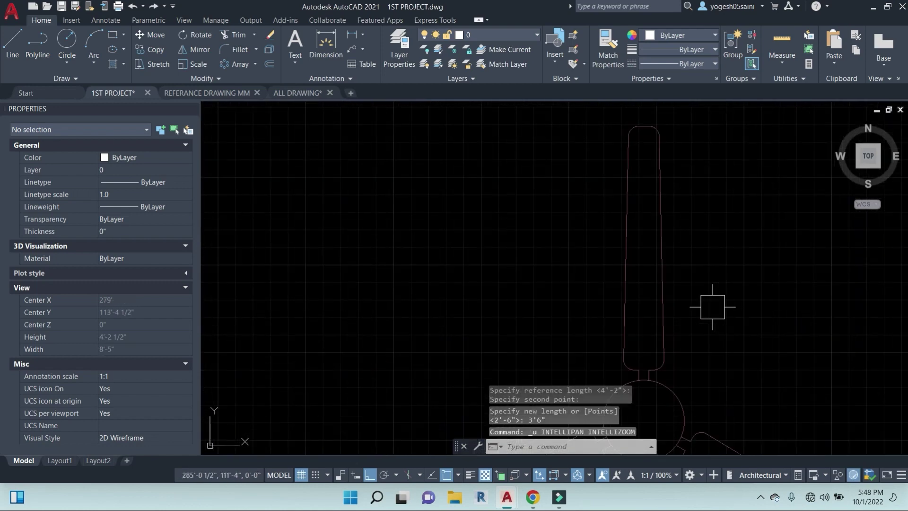
- Scale the large fan block beside the plan by a factor of 0.7
{"action": "scroll", "coordinate": [698, 303], "scroll_direction": "down", "scroll_amount": 3}
{"action": "scroll", "coordinate": [696, 285], "scroll_direction": "up", "scroll_amount": 2}
{"action": "left_click", "coordinate": [696, 285]}
{"action": "type", "text": "sc"}
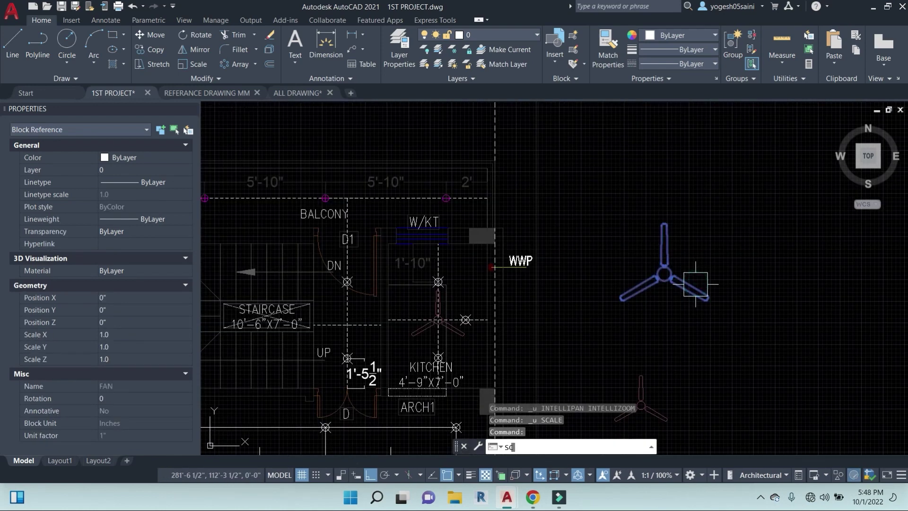
{"action": "key", "text": "Return"}
{"action": "scroll", "coordinate": [657, 290], "scroll_direction": "up", "scroll_amount": 4}
{"action": "scroll", "coordinate": [643, 260], "scroll_direction": "up", "scroll_amount": 4}
{"action": "left_click", "coordinate": [528, 246]}
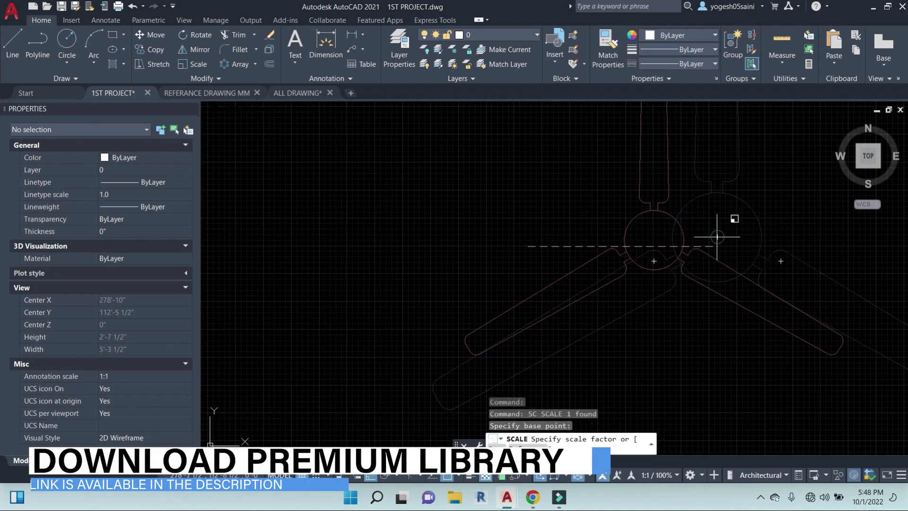
{"action": "scroll", "coordinate": [701, 289], "scroll_direction": "down", "scroll_amount": 4}
- Copy the scaled fan from its hub centre onto the lower end of the drawing room's right vertical guide line, with Ortho off
{"action": "left_click", "coordinate": [702, 277]}
{"action": "type", "text": "co"}
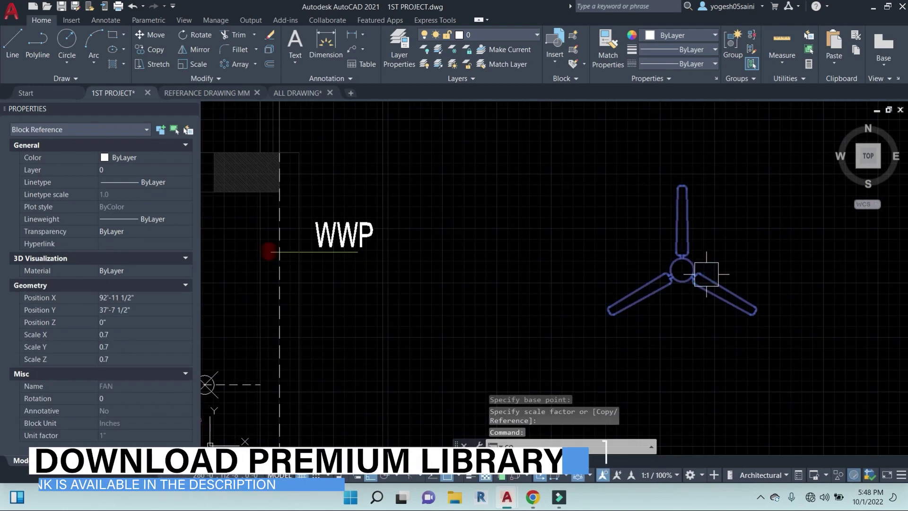
{"action": "key", "text": "Return"}
{"action": "left_click", "coordinate": [683, 270]}
{"action": "middle_click_drag", "start_coordinate": [620, 352], "coordinate": [671, 242]}
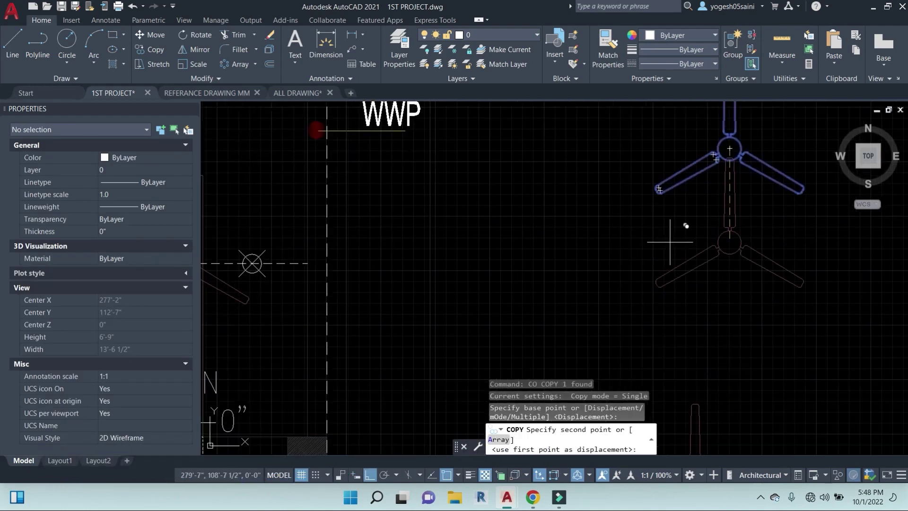
{"action": "key", "text": "F8"}
{"action": "middle_click_drag", "start_coordinate": [425, 342], "coordinate": [825, 149]}
{"action": "middle_click_drag", "start_coordinate": [570, 184], "coordinate": [713, 231]}
{"action": "scroll", "coordinate": [688, 255], "scroll_direction": "down", "scroll_amount": 6}
{"action": "middle_click_drag", "start_coordinate": [726, 333], "coordinate": [719, 293]}
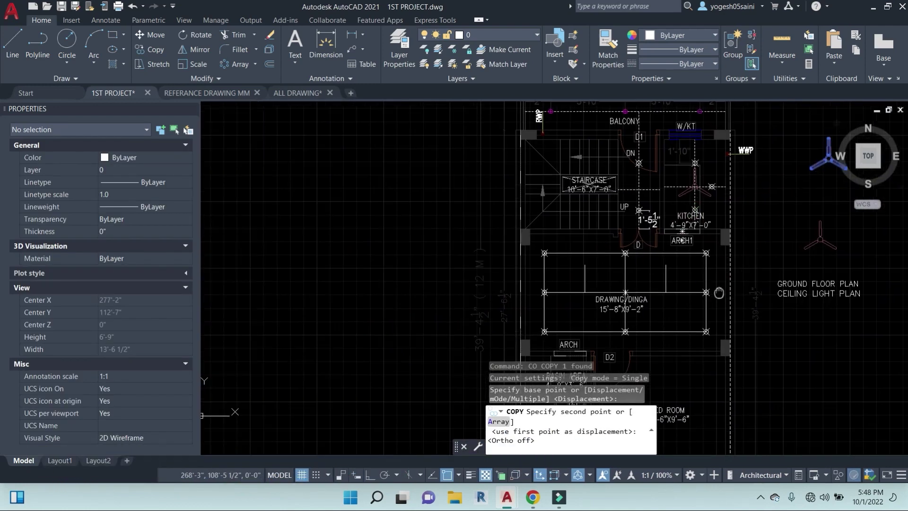
{"action": "scroll", "coordinate": [708, 293], "scroll_direction": "up", "scroll_amount": 8}
{"action": "middle_click_drag", "start_coordinate": [483, 291], "coordinate": [575, 265]}
{"action": "left_click", "coordinate": [531, 266]}
- Copy the fan by its hub centre to the lower end of the drawing room's left vertical guide line
{"action": "middle_click_drag", "start_coordinate": [386, 293], "coordinate": [781, 303]}
{"action": "left_click", "coordinate": [853, 333]}
{"action": "type", "text": "co"}
{"action": "key", "text": "Return"}
{"action": "middle_click_drag", "start_coordinate": [777, 339], "coordinate": [668, 337]}
{"action": "left_click", "coordinate": [820, 280]}
{"action": "middle_click_drag", "start_coordinate": [386, 286], "coordinate": [632, 292]}
{"action": "left_click", "coordinate": [546, 287]}
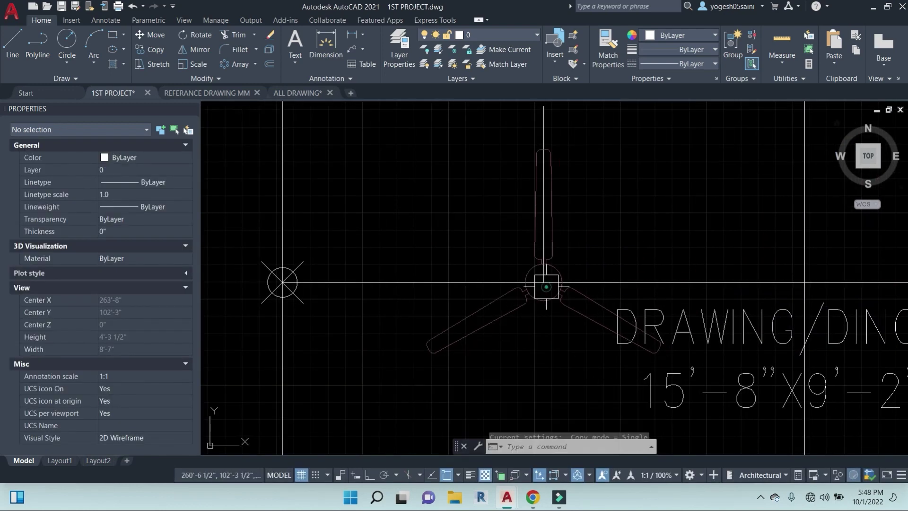
{"action": "scroll", "coordinate": [547, 286], "scroll_direction": "down", "scroll_amount": 3}
{"action": "middle_click_drag", "start_coordinate": [727, 331], "coordinate": [619, 327]}
{"action": "key", "text": "Escape"}
{"action": "key", "text": "Escape"}
{"action": "key", "text": "Escape"}
- Draw four concentric circles of decreasing radius at the central intersection of the drawing room's light grid
{"action": "type", "text": "c"}
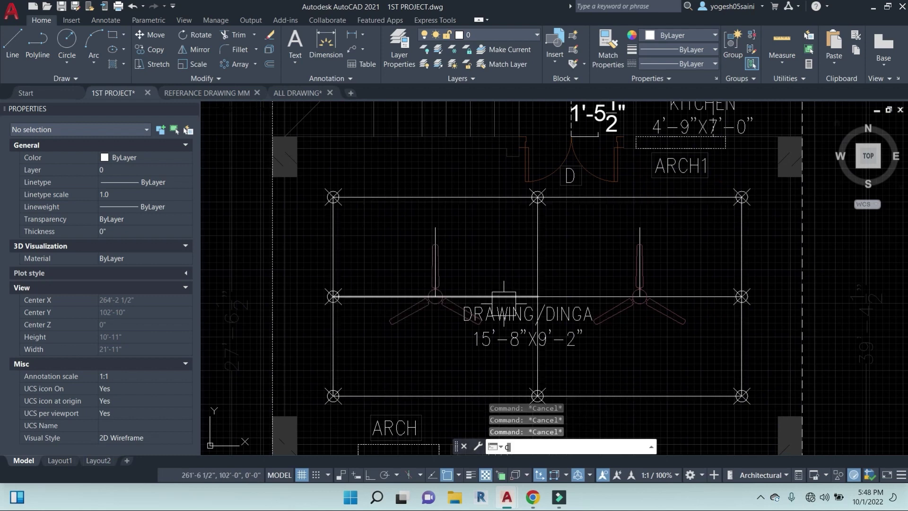
{"action": "key", "text": "Return"}
{"action": "scroll", "coordinate": [530, 293], "scroll_direction": "up", "scroll_amount": 5}
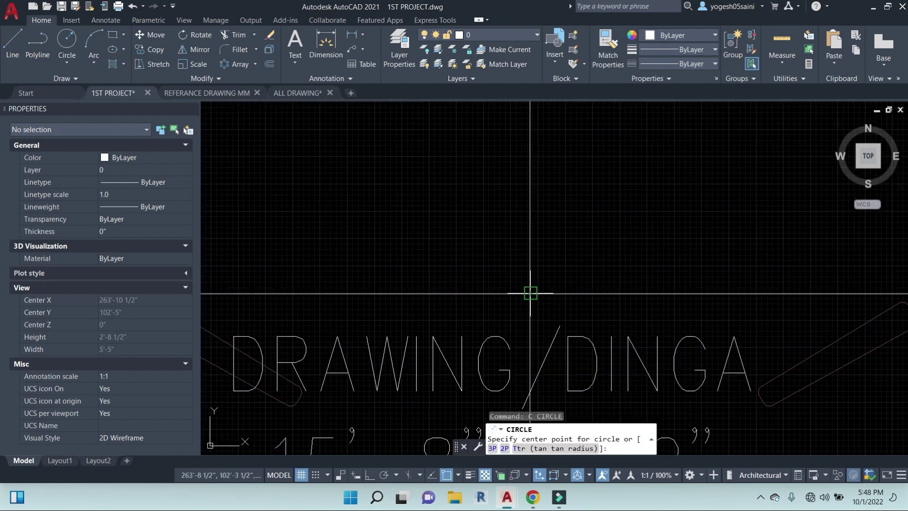
{"action": "left_click", "coordinate": [530, 294]}
{"action": "left_click", "coordinate": [543, 219]}
{"action": "key", "text": "Return"}
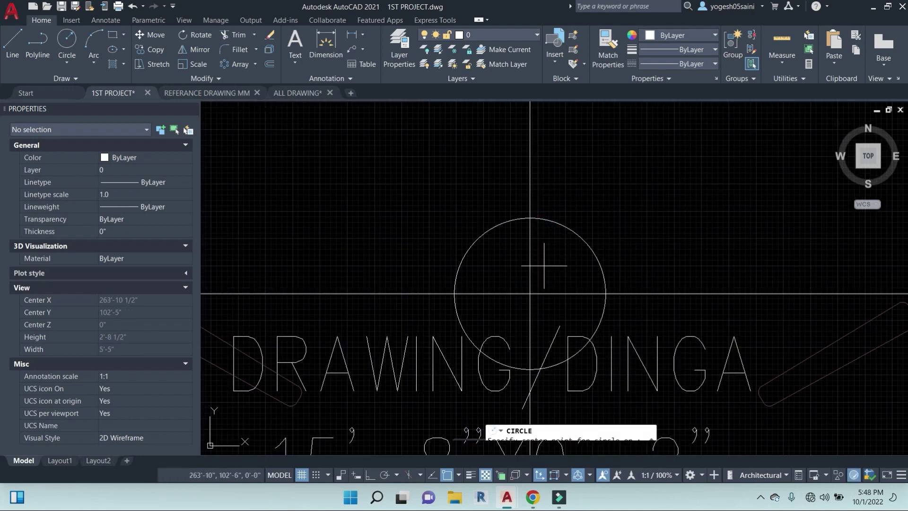
{"action": "left_click", "coordinate": [531, 293]}
{"action": "left_click", "coordinate": [541, 241]}
{"action": "key", "text": "Return"}
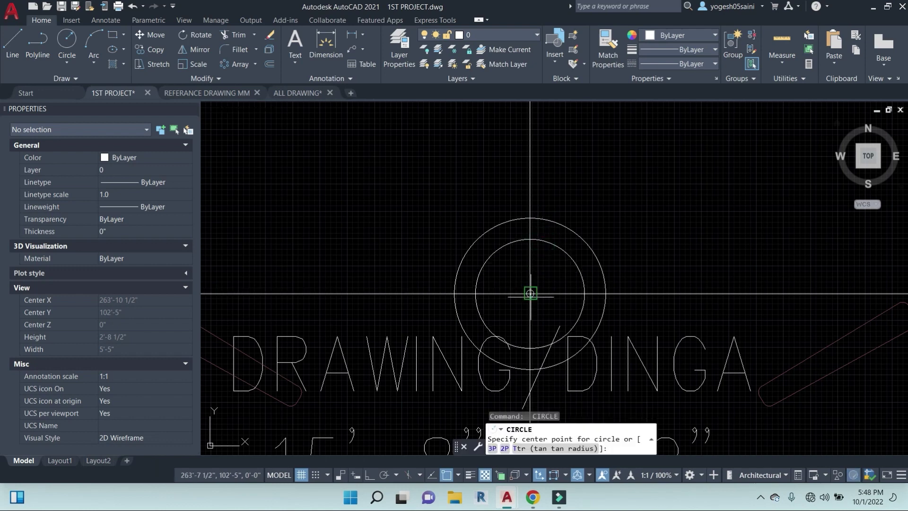
{"action": "left_click", "coordinate": [531, 295]}
{"action": "left_click", "coordinate": [532, 269]}
{"action": "key", "text": "Return"}
{"action": "left_click", "coordinate": [530, 294]}
{"action": "left_click", "coordinate": [531, 280]}
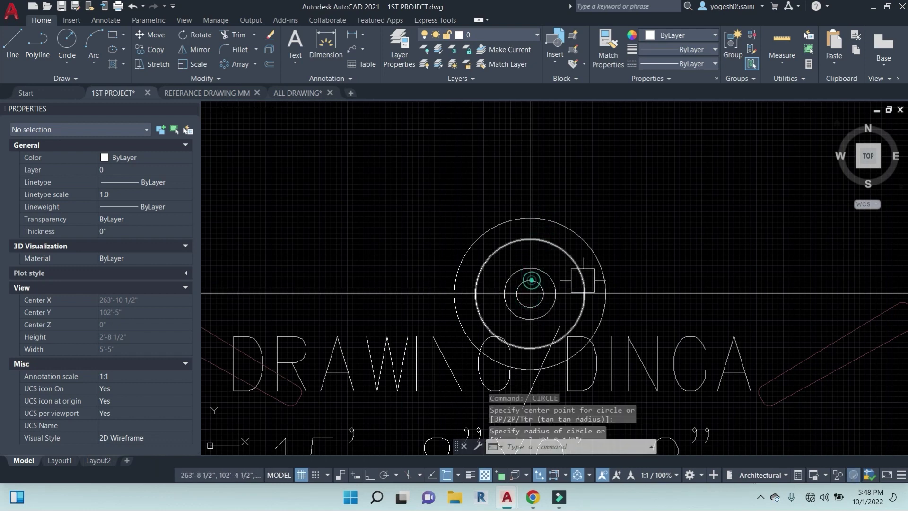
{"action": "key", "text": "Escape"}
{"action": "key", "text": "Escape"}
- Select the four concentric circles and assign them to the ELE. FIXTURE LAYOUT layer
{"action": "scroll", "coordinate": [473, 189], "scroll_direction": "down", "scroll_amount": 2}
{"action": "left_click", "coordinate": [429, 182]}
{"action": "left_click", "coordinate": [667, 392]}
{"action": "scroll", "coordinate": [667, 373], "scroll_direction": "down", "scroll_amount": 3}
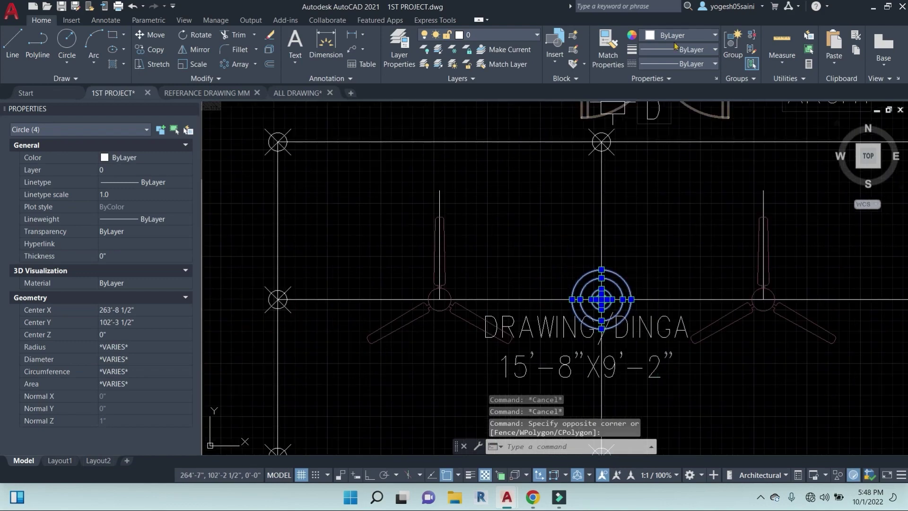
{"action": "left_click", "coordinate": [532, 37]}
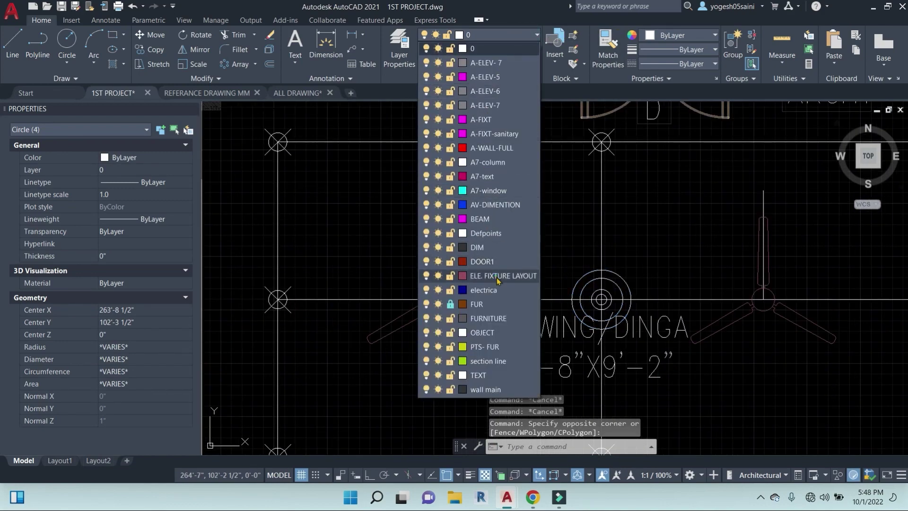
{"action": "left_click", "coordinate": [478, 261]}
{"action": "key", "text": "Escape"}
{"action": "key", "text": "Escape"}
{"action": "scroll", "coordinate": [692, 261], "scroll_direction": "down", "scroll_amount": 4}
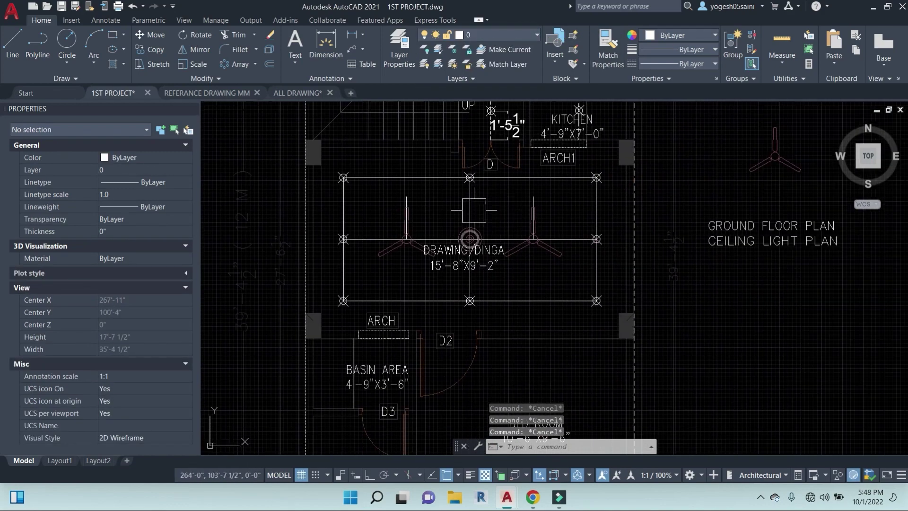
- Match the properties of the kitchen's dashed centre line onto the drawing room's light grid lines
{"action": "type", "text": "MA"}
{"action": "key", "text": "Return"}
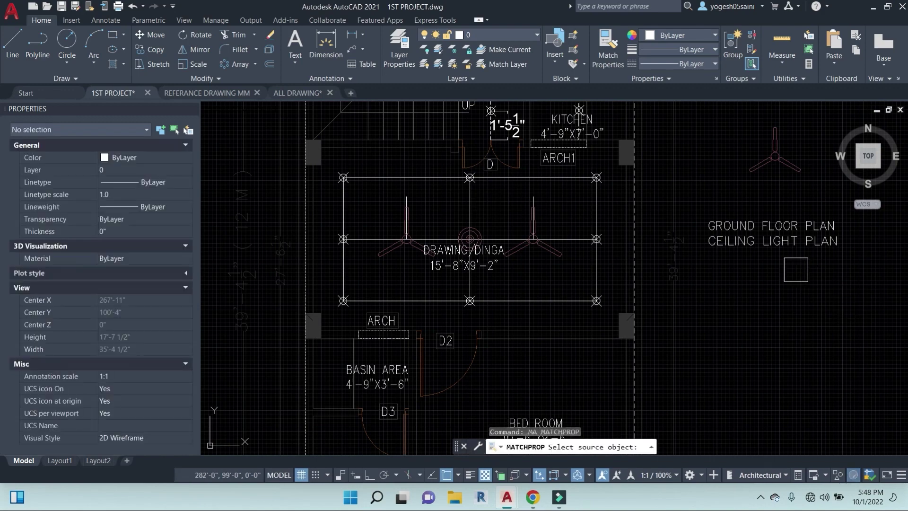
{"action": "scroll", "coordinate": [796, 270], "scroll_direction": "down", "scroll_amount": 3}
{"action": "scroll", "coordinate": [697, 293], "scroll_direction": "up", "scroll_amount": 5}
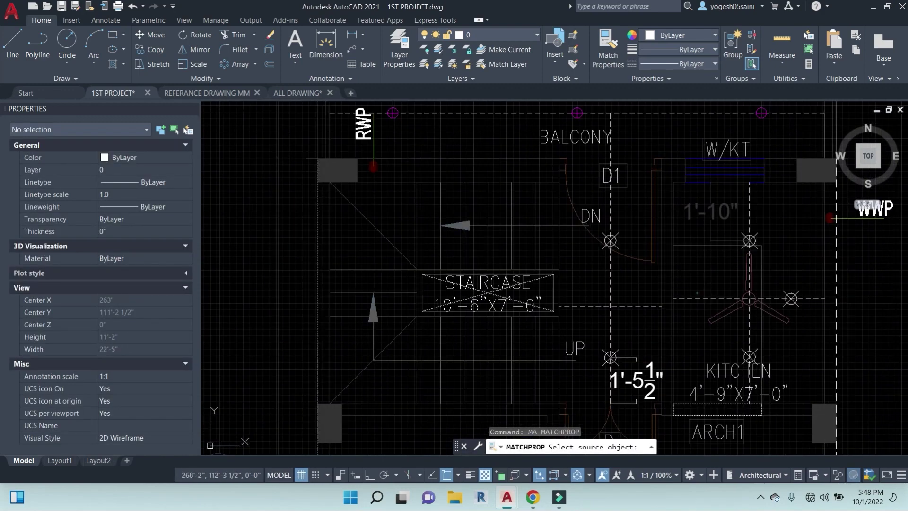
{"action": "left_click", "coordinate": [697, 294]}
{"action": "scroll", "coordinate": [723, 371], "scroll_direction": "down", "scroll_amount": 4}
{"action": "middle_click_drag", "start_coordinate": [728, 411], "coordinate": [644, 147]}
{"action": "scroll", "coordinate": [647, 184], "scroll_direction": "up", "scroll_amount": 4}
{"action": "left_click", "coordinate": [644, 176]}
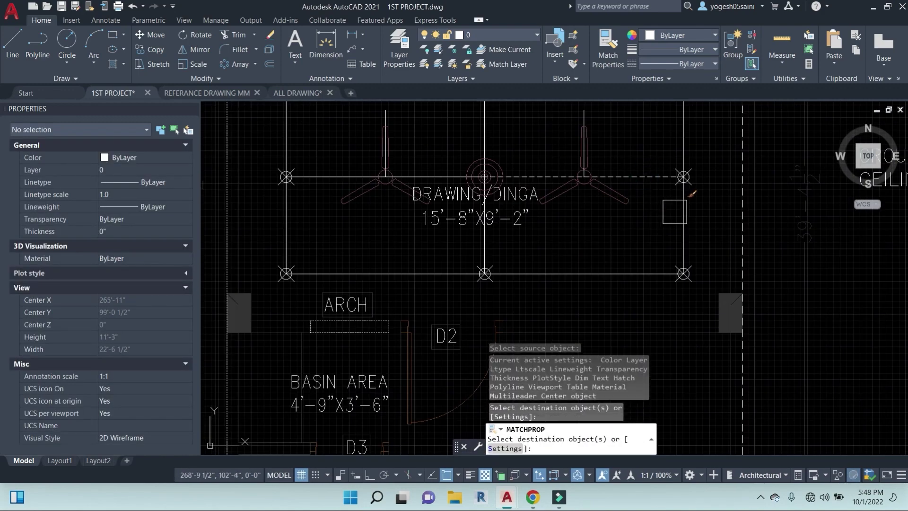
{"action": "left_click", "coordinate": [675, 212]}
{"action": "middle_click_drag", "start_coordinate": [590, 245], "coordinate": [660, 313]}
{"action": "left_click", "coordinate": [551, 190]}
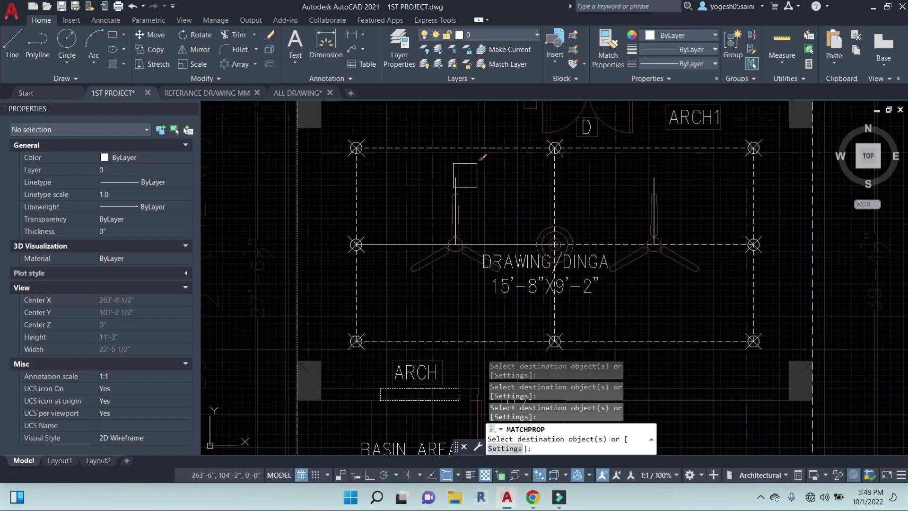
{"action": "key", "text": "Escape"}
- Erase the two short vertical guide lines at the drawing room fans
{"action": "left_click", "coordinate": [459, 189]}
{"action": "type", "text": "e"}
{"action": "key", "text": "Return"}
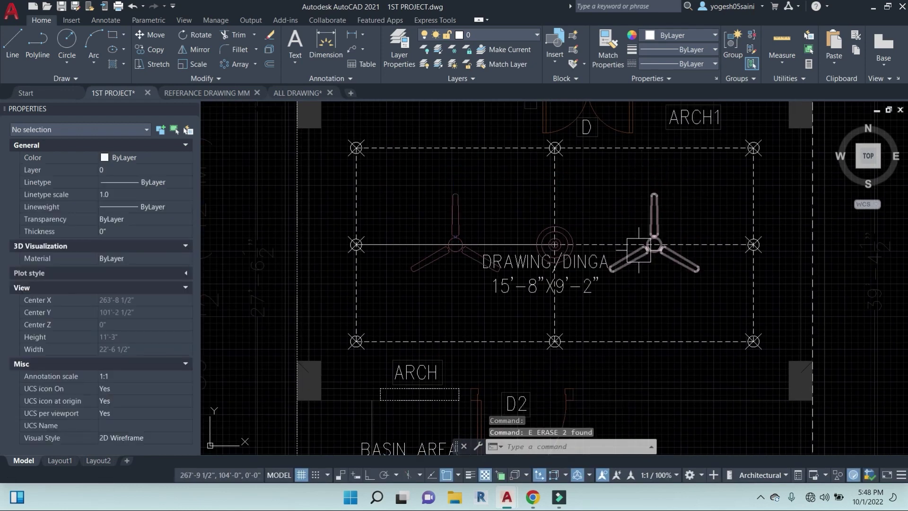
- Move the DRAWING/DINGA room label from the grid centre to below the grid's lower right part
{"action": "scroll", "coordinate": [587, 289], "scroll_direction": "up", "scroll_amount": 2}
{"action": "left_click", "coordinate": [586, 290]}
{"action": "scroll", "coordinate": [676, 331], "scroll_direction": "down", "scroll_amount": 2}
{"action": "mouse_move", "coordinate": [699, 337]}
{"action": "middle_mouse_down"}
{"action": "mouse_move", "coordinate": [496, 215]}
{"action": "mouse_move", "coordinate": [493, 197]}
{"action": "middle_mouse_up"}
{"action": "type", "text": "m"}
{"action": "key", "text": "Return"}
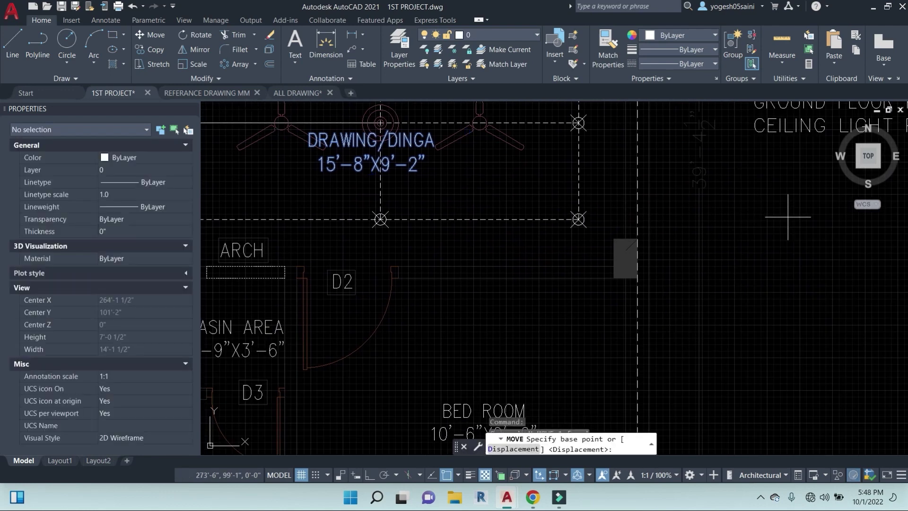
{"action": "left_click", "coordinate": [806, 231]}
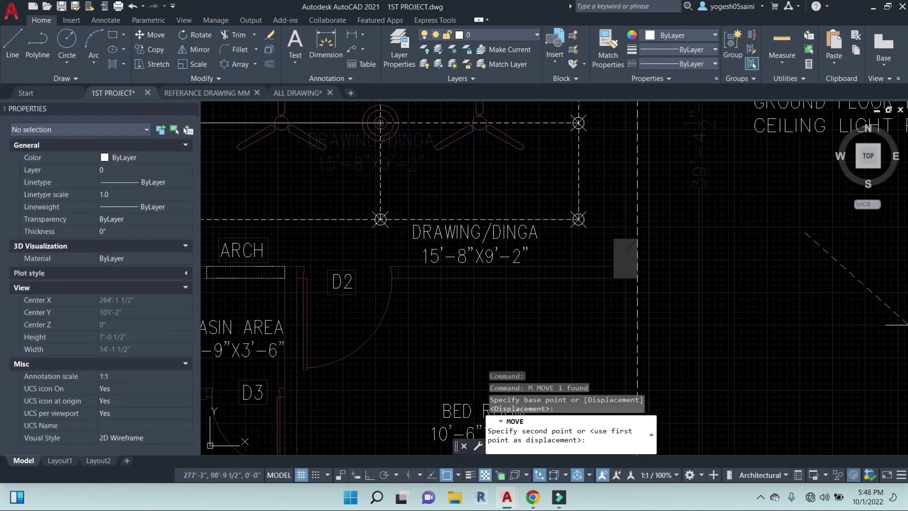
{"action": "left_click", "coordinate": [907, 325]}
- Erase the solid line lying over the left half of the drawing room grid's horizontal dashed centre line
{"action": "scroll", "coordinate": [760, 292], "scroll_direction": "down", "scroll_amount": 4}
{"action": "middle_click_drag", "start_coordinate": [751, 275], "coordinate": [687, 279]}
{"action": "scroll", "coordinate": [552, 226], "scroll_direction": "up", "scroll_amount": 4}
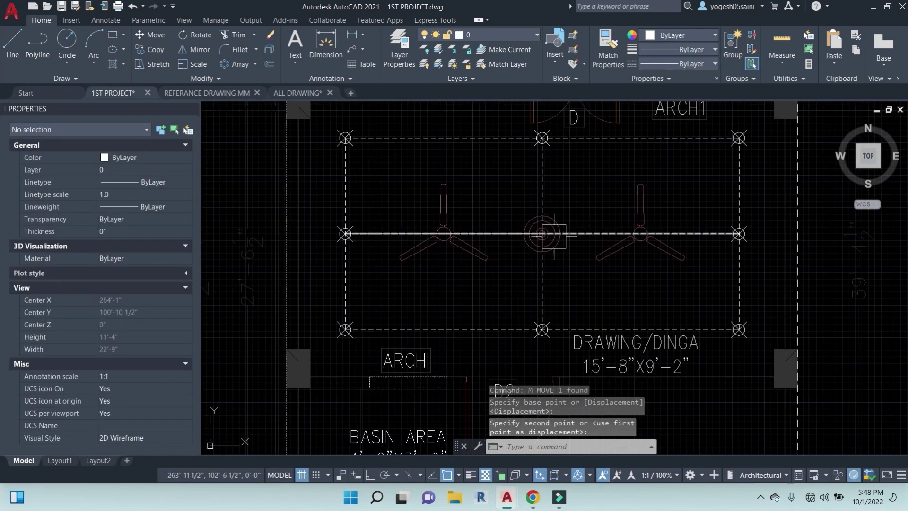
{"action": "left_click", "coordinate": [511, 234]}
{"action": "type", "text": "e"}
{"action": "key", "text": "Return"}
- Review the drawing room's ceiling light layout and the rest of the ground floor plan
{"action": "scroll", "coordinate": [586, 246], "scroll_direction": "down", "scroll_amount": 3}
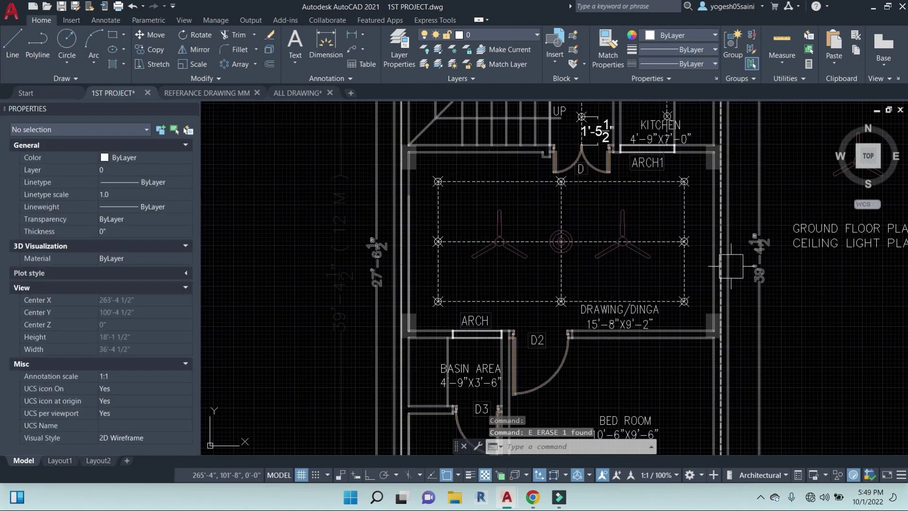
{"action": "middle_click_drag", "start_coordinate": [633, 188], "coordinate": [609, 182]}
{"action": "scroll", "coordinate": [611, 229], "scroll_direction": "down", "scroll_amount": 3}
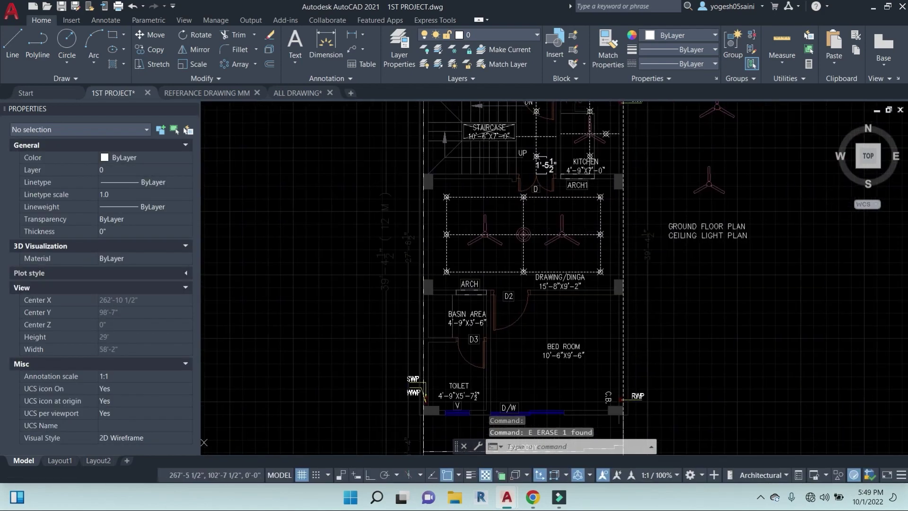
{"action": "scroll", "coordinate": [610, 222], "scroll_direction": "up", "scroll_amount": 3}
{"action": "scroll", "coordinate": [532, 239], "scroll_direction": "down", "scroll_amount": 4}
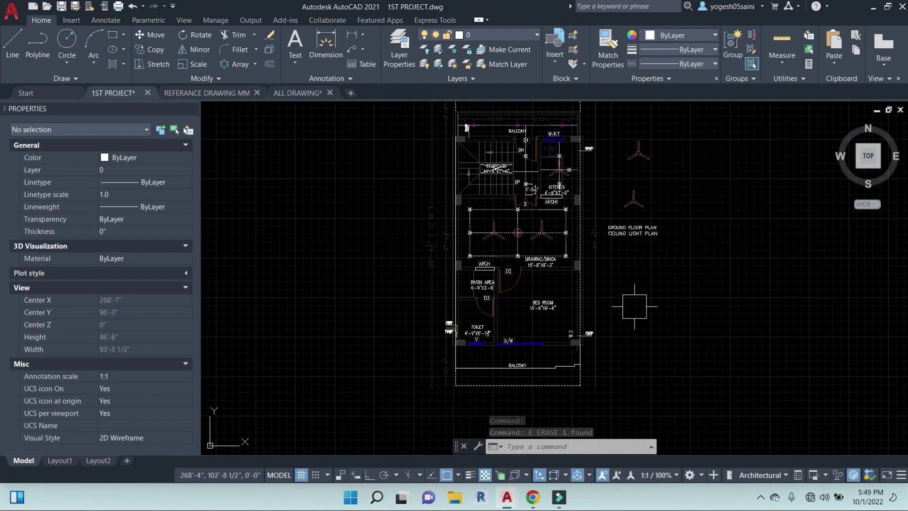
{"action": "mouse_move", "coordinate": [535, 290]}
{"action": "middle_mouse_down"}
{"action": "mouse_move", "coordinate": [563, 317]}
{"action": "mouse_move", "coordinate": [572, 299]}
{"action": "middle_mouse_up"}
{"action": "scroll", "coordinate": [551, 310], "scroll_direction": "up", "scroll_amount": 2}
{"action": "middle_click_drag", "start_coordinate": [558, 328], "coordinate": [567, 283]}
{"action": "middle_click_drag", "start_coordinate": [583, 252], "coordinate": [579, 261]}
{"action": "scroll", "coordinate": [597, 163], "scroll_direction": "up", "scroll_amount": 3}
{"action": "left_click", "coordinate": [601, 167]}
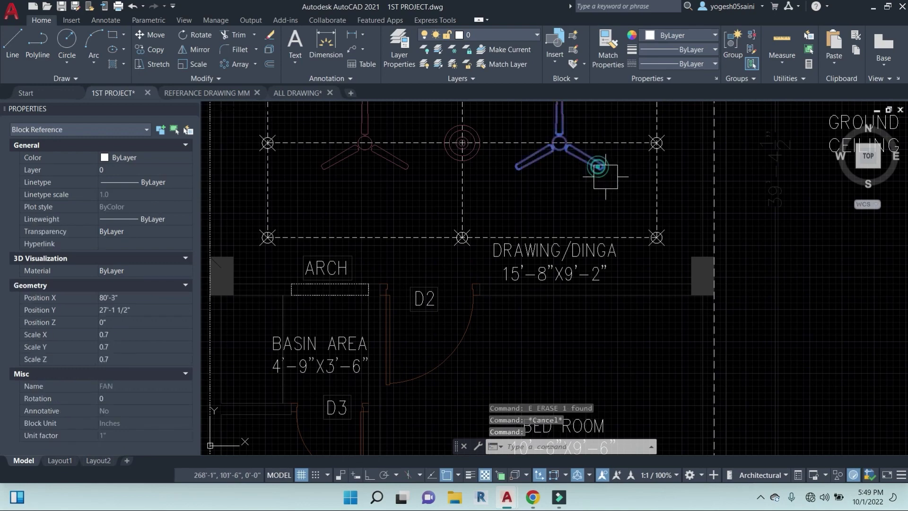
{"action": "type", "text": "co"}
{"action": "key", "text": "Return"}
{"action": "scroll", "coordinate": [614, 269], "scroll_direction": "down", "scroll_amount": 2}
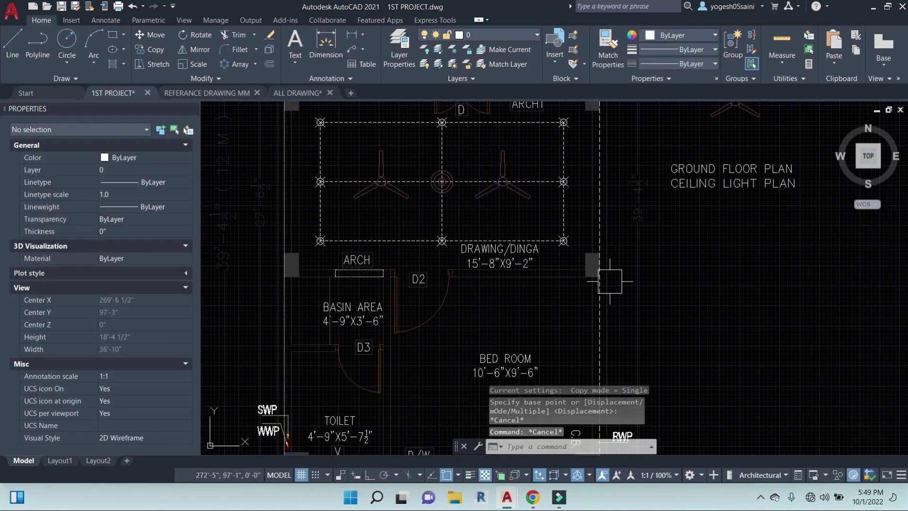
- Draw a vertical guide line down into the bedroom from the midpoint of its upper wall
{"action": "type", "text": "l"}
{"action": "key", "text": "Return"}
{"action": "middle_click_drag", "start_coordinate": [574, 271], "coordinate": [558, 208]}
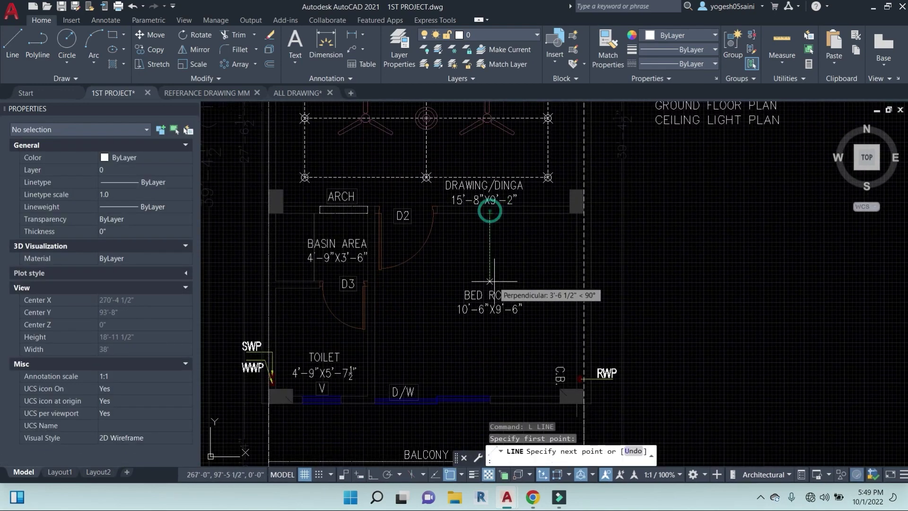
{"action": "left_click", "coordinate": [490, 256]}
{"action": "key", "text": "Escape"}
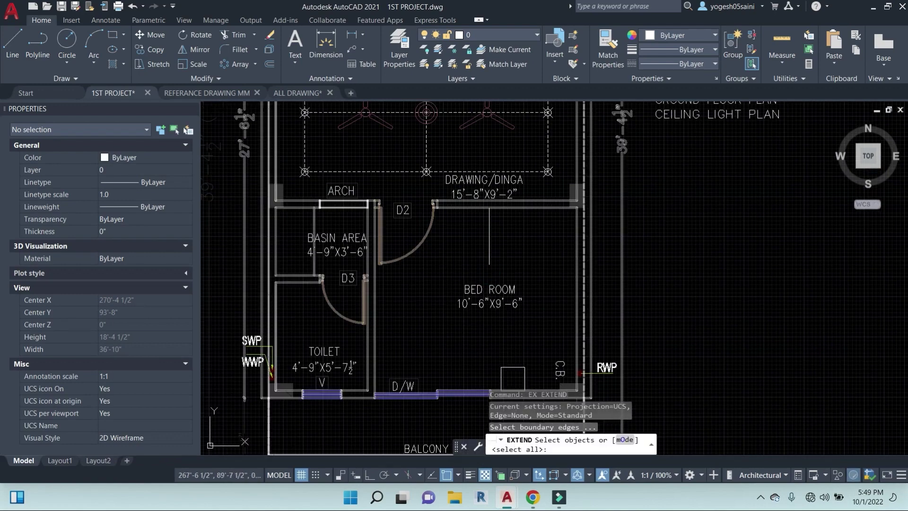
- Extend the bedroom's vertical guide line down to the room's lower wall
{"action": "left_click", "coordinate": [513, 379]}
{"action": "middle_click_drag", "start_coordinate": [540, 291], "coordinate": [525, 251]}
{"action": "key", "text": "Escape"}
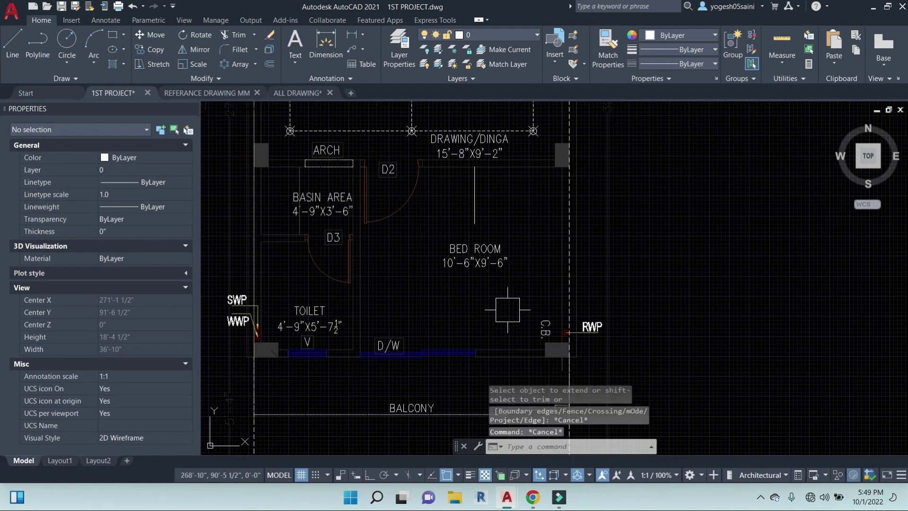
{"action": "key", "text": "Return"}
{"action": "left_click", "coordinate": [459, 339]}
{"action": "key", "text": "Return"}
{"action": "left_click", "coordinate": [475, 210]}
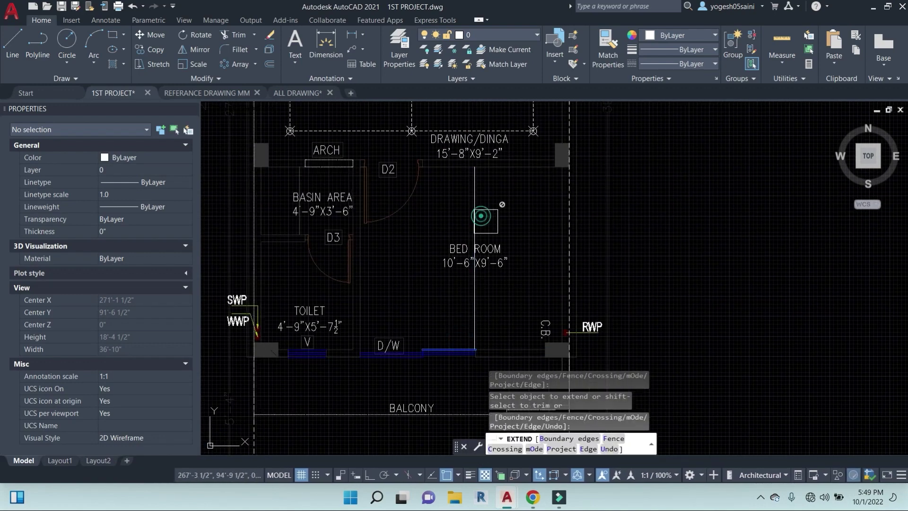
{"action": "key", "text": "Escape"}
- Draw a horizontal guide line across the bedroom from the midpoint of its right wall towards the left wall
{"action": "type", "text": "l"}
{"action": "key", "text": "Return"}
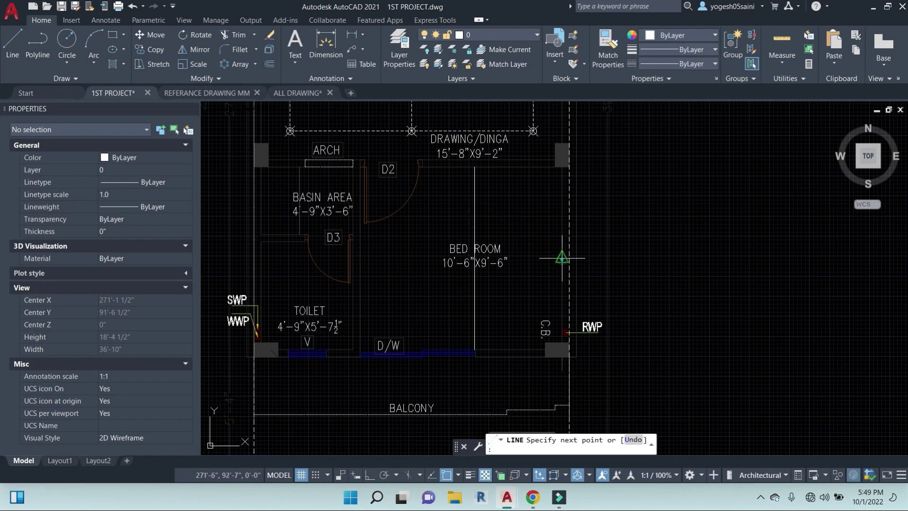
{"action": "left_click", "coordinate": [389, 258]}
{"action": "key", "text": "Escape"}
- Extend the bedroom's horizontal guide line to the left wall
{"action": "type", "text": "ex"}
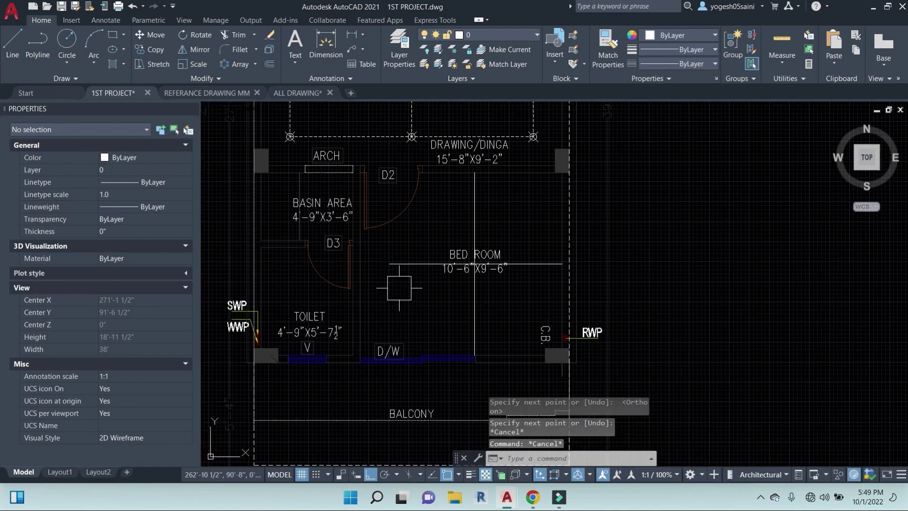
{"action": "key", "text": "Return"}
{"action": "key", "text": "Escape"}
{"action": "key", "text": "Return"}
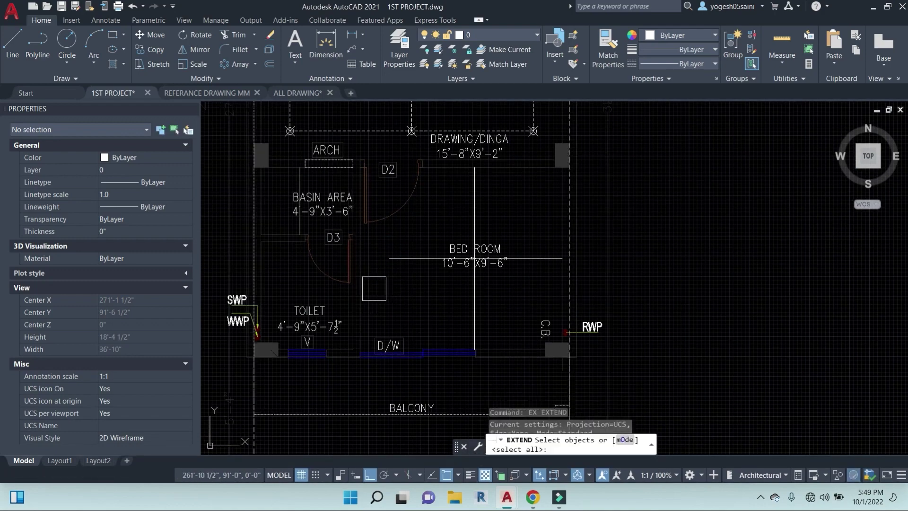
{"action": "left_click", "coordinate": [370, 291]}
{"action": "key", "text": "Return"}
{"action": "key", "text": "Escape"}
- Draw a rectangle over the bedroom's inner outline, from its upper right corner to its lower left corner
{"action": "scroll", "coordinate": [598, 275], "scroll_direction": "down", "scroll_amount": 3}
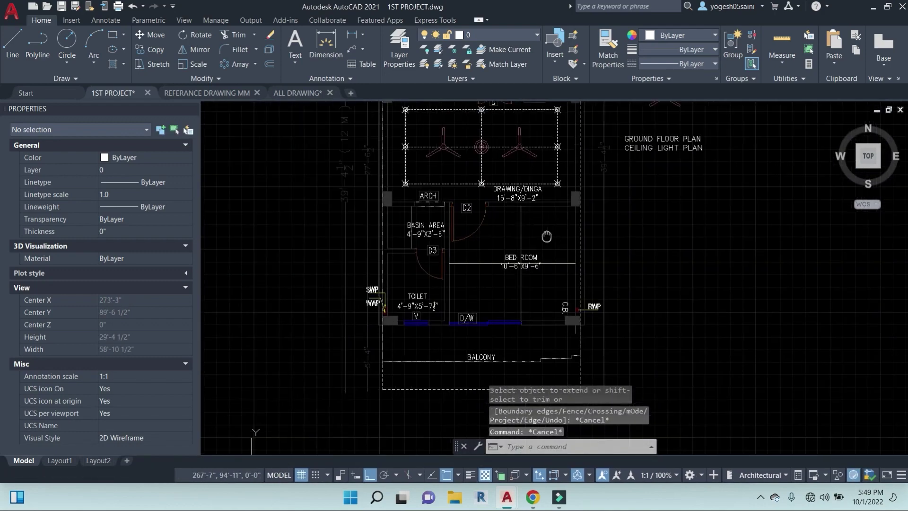
{"action": "middle_click_drag", "start_coordinate": [558, 234], "coordinate": [579, 278]}
{"action": "key", "text": "Escape"}
{"action": "key", "text": "Escape"}
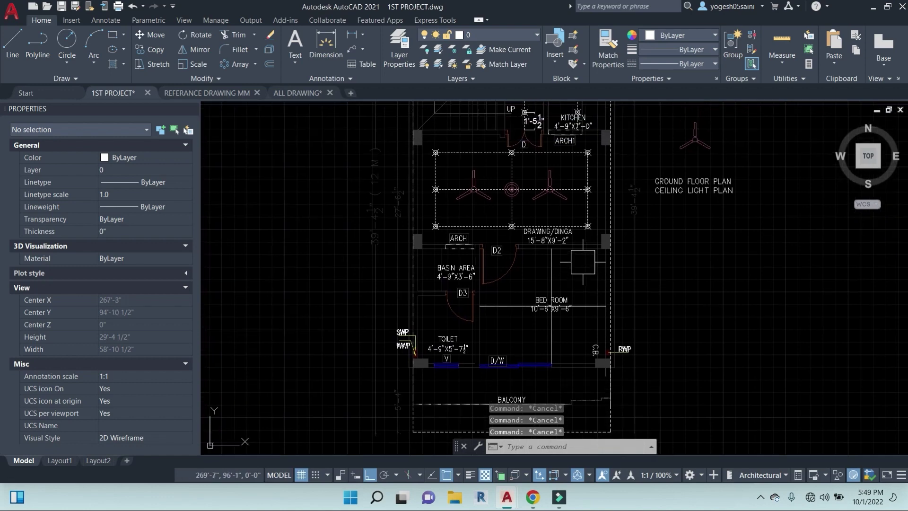
{"action": "type", "text": "rec"}
{"action": "key", "text": "Return"}
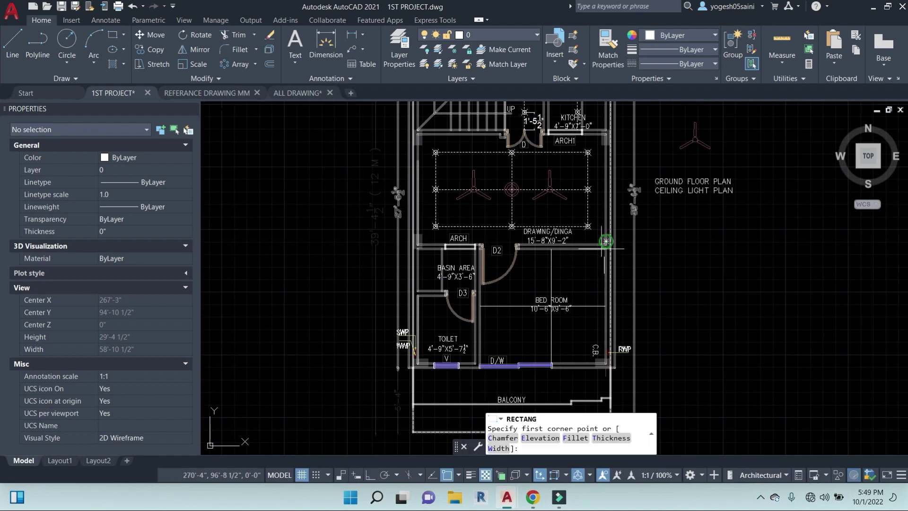
{"action": "scroll", "coordinate": [606, 252], "scroll_direction": "up", "scroll_amount": 6}
{"action": "left_click", "coordinate": [605, 230]}
{"action": "scroll", "coordinate": [604, 223], "scroll_direction": "down", "scroll_amount": 5}
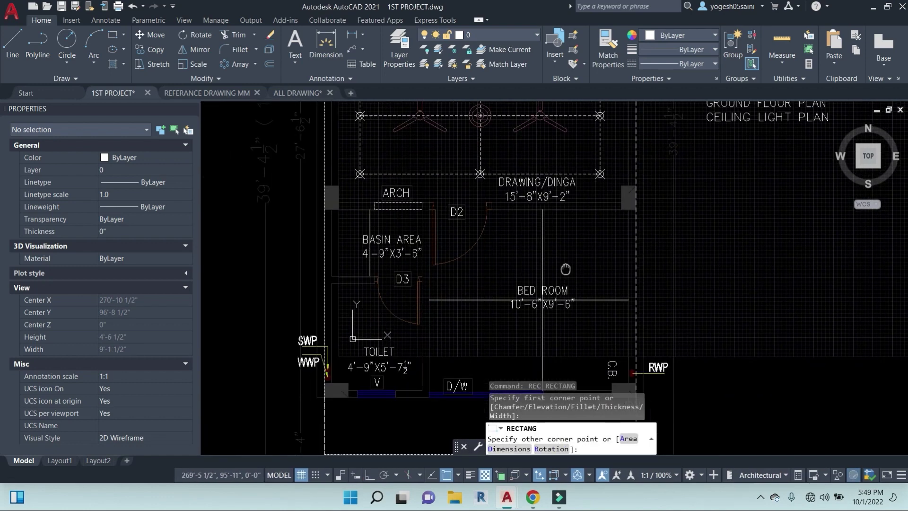
{"action": "middle_click_drag", "start_coordinate": [520, 378], "coordinate": [517, 326]}
{"action": "scroll", "coordinate": [507, 326], "scroll_direction": "up", "scroll_amount": 4}
{"action": "left_click", "coordinate": [434, 343]}
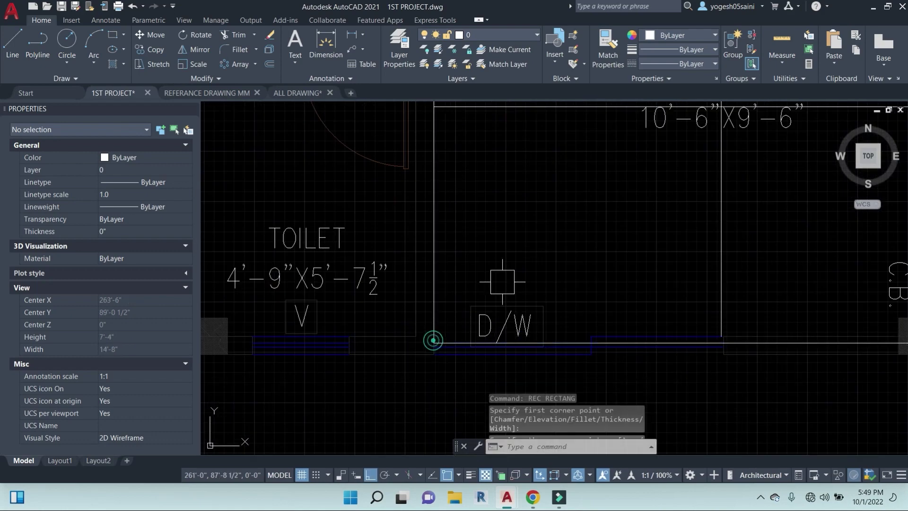
{"action": "key", "text": "Escape"}
- Offset the bedroom outline rectangle 1'6" inwards
{"action": "scroll", "coordinate": [563, 248], "scroll_direction": "down", "scroll_amount": 5}
{"action": "middle_click_drag", "start_coordinate": [635, 249], "coordinate": [585, 316]}
{"action": "key", "text": "Escape"}
{"action": "key", "text": "Escape"}
{"action": "middle_click_drag", "start_coordinate": [716, 254], "coordinate": [693, 254]}
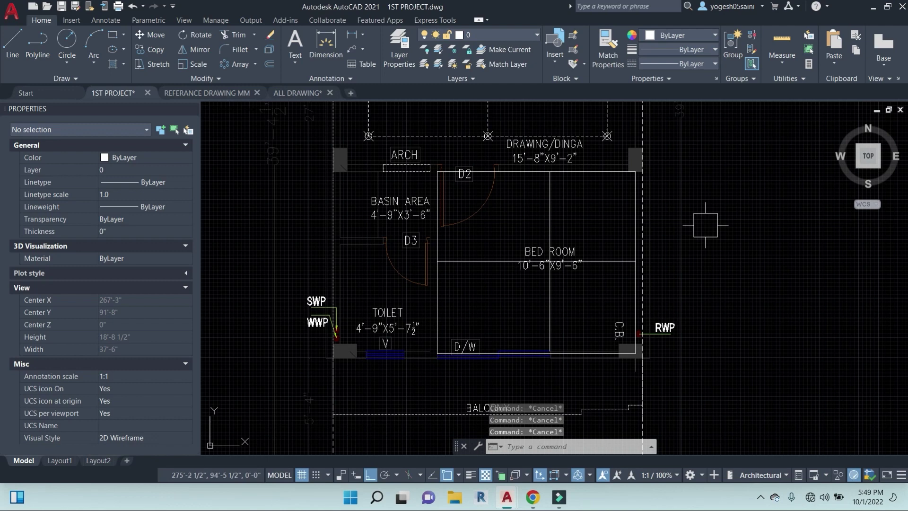
{"action": "type", "text": "o"}
{"action": "key", "text": "Return"}
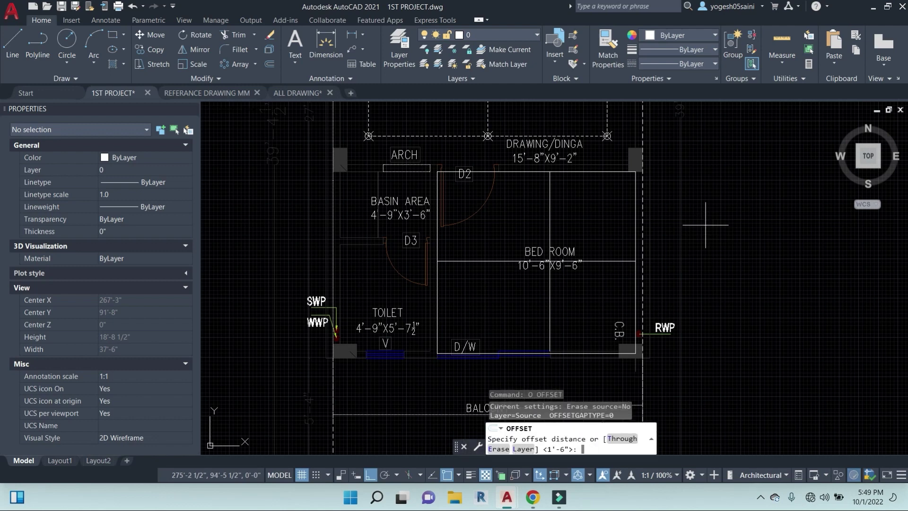
{"action": "type", "text": "1'6\""}
{"action": "key", "text": "Return"}
{"action": "left_click", "coordinate": [593, 180]}
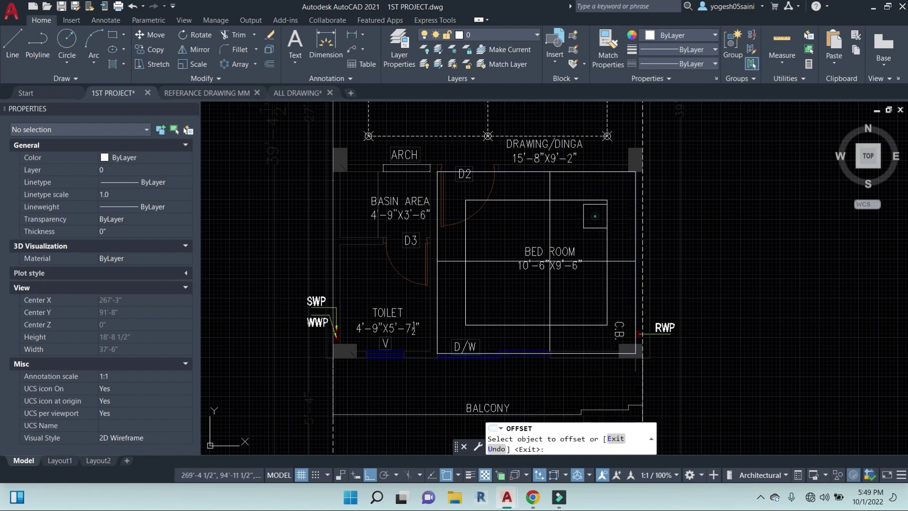
{"action": "key", "text": "Return"}
- Erase the outer bedroom rectangle, keeping only the inner offset one
{"action": "left_click", "coordinate": [601, 173]}
{"action": "type", "text": "e"}
{"action": "key", "text": "Return"}
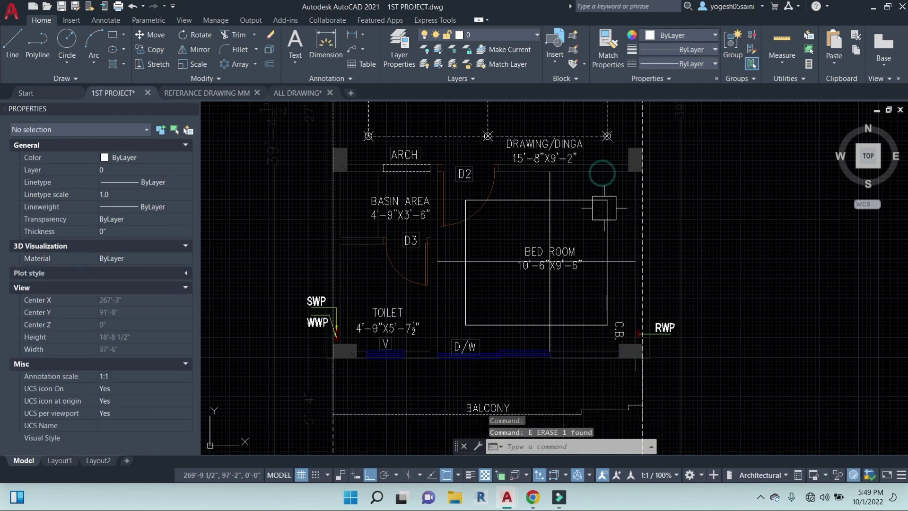
- Match the drawing room grid's dashed line properties onto the bedroom's inner rectangle and both guide lines
{"action": "type", "text": "ma"}
{"action": "key", "text": "Return"}
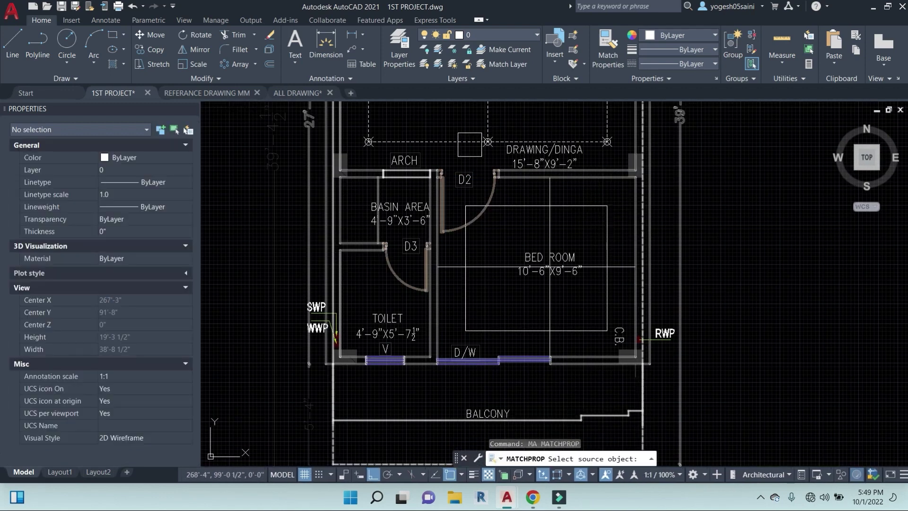
{"action": "left_click", "coordinate": [449, 140]}
{"action": "left_click", "coordinate": [583, 206]}
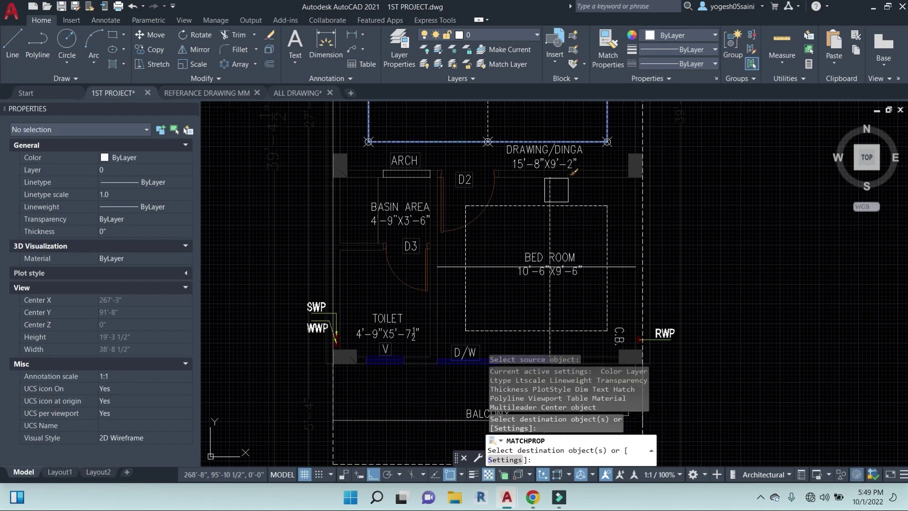
{"action": "left_click", "coordinate": [622, 266]}
{"action": "key", "text": "Escape"}
{"action": "key", "text": "Escape"}
{"action": "key", "text": "Escape"}
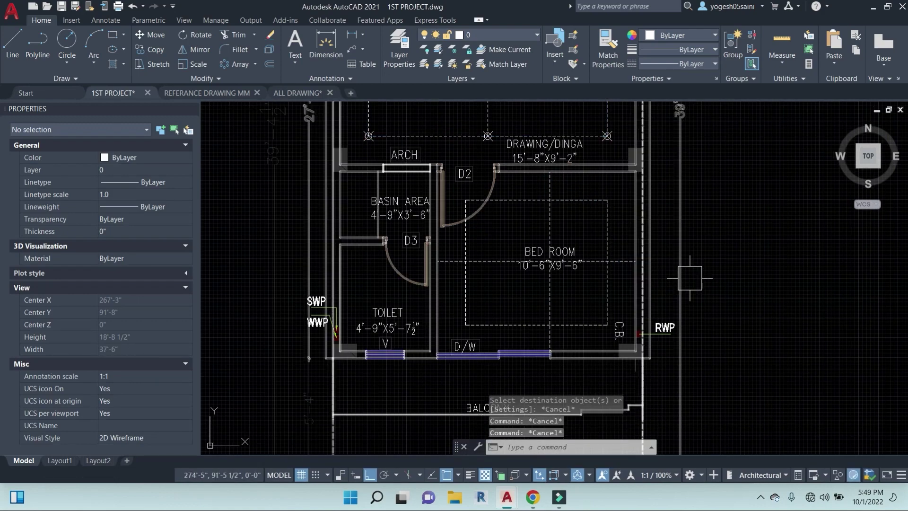
- Move the BED ROOM label straight up, above the upper edge of the dashed rectangle
{"action": "left_click", "coordinate": [573, 244]}
{"action": "type", "text": "M"}
{"action": "key", "text": "Return"}
{"action": "left_click", "coordinate": [763, 321]}
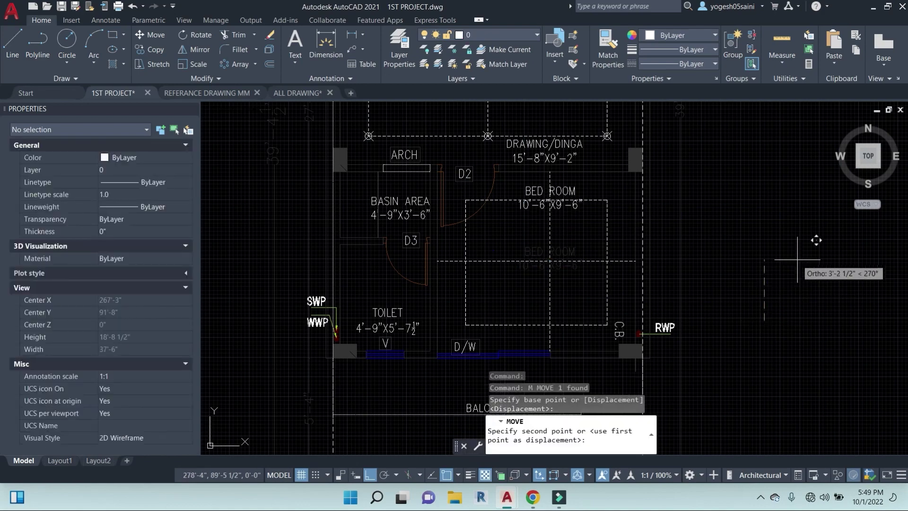
{"action": "left_click", "coordinate": [796, 249]}
- Place point light symbols at all four corners of the bedroom's dashed rectangle
{"action": "middle_click_drag", "start_coordinate": [612, 229], "coordinate": [602, 266]}
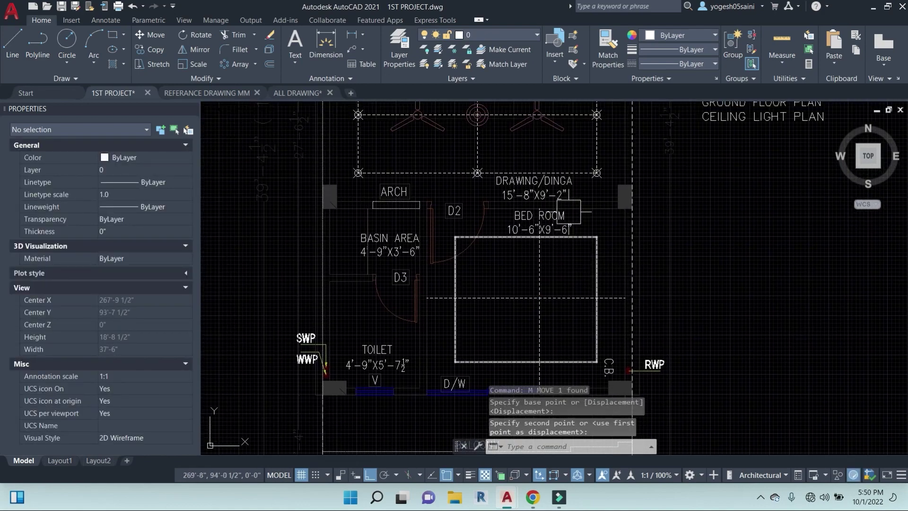
{"action": "type", "text": "PO"}
{"action": "key", "text": "Return"}
{"action": "scroll", "coordinate": [546, 237], "scroll_direction": "up", "scroll_amount": 4}
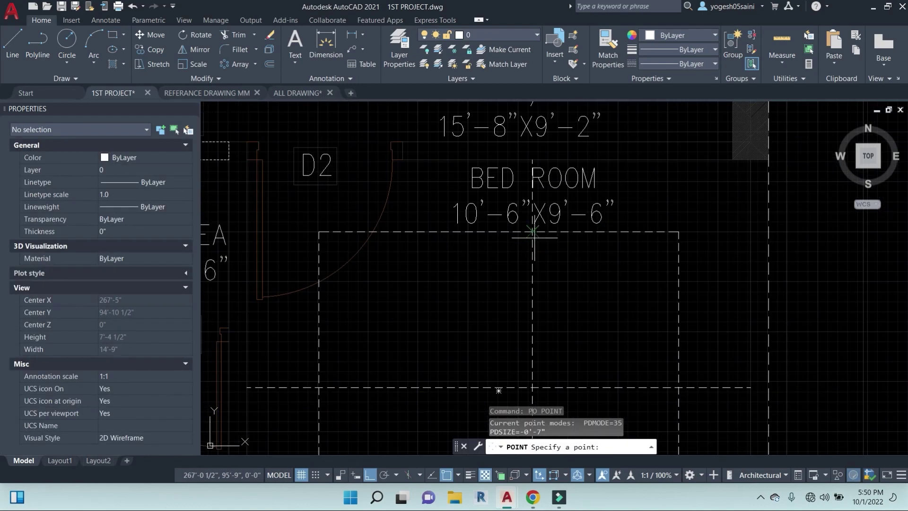
{"action": "left_click", "coordinate": [319, 232]}
{"action": "key", "text": "Return"}
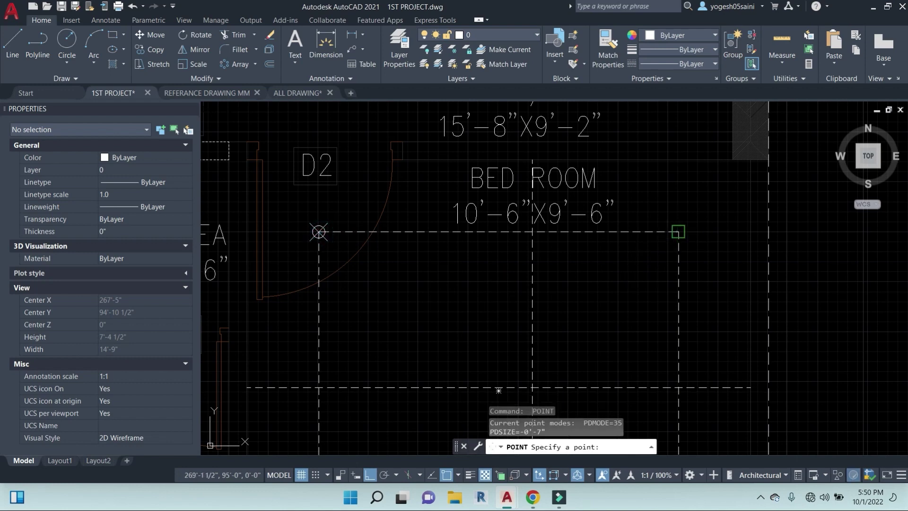
{"action": "left_click", "coordinate": [678, 231]}
{"action": "middle_click_drag", "start_coordinate": [678, 232], "coordinate": [704, 105]}
{"action": "key", "text": "Return"}
{"action": "left_click", "coordinate": [704, 420]}
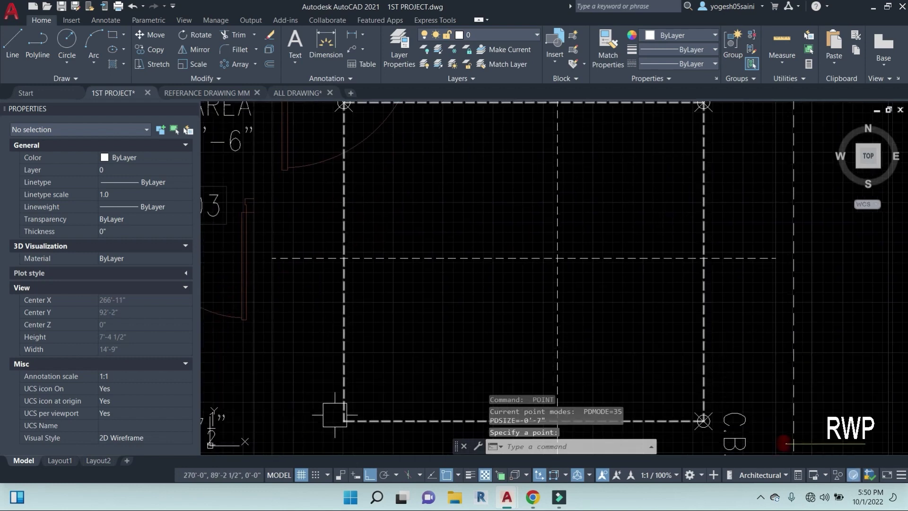
{"action": "left_click", "coordinate": [344, 420]}
- Move the bedroom's vertical dashed line left by its midpoint so it runs through the middle of the dashed rectangle
{"action": "scroll", "coordinate": [447, 338], "scroll_direction": "down", "scroll_amount": 4}
{"action": "middle_click_drag", "start_coordinate": [467, 314], "coordinate": [513, 303]}
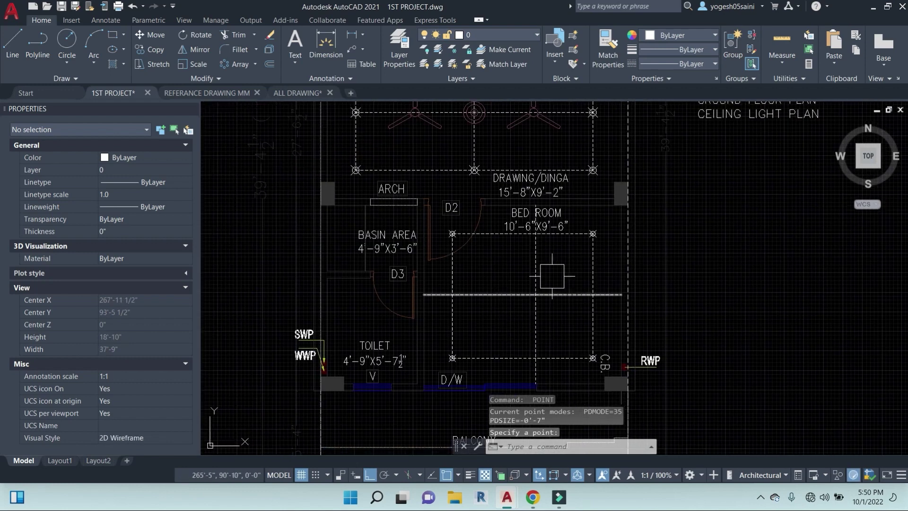
{"action": "scroll", "coordinate": [566, 301], "scroll_direction": "down", "scroll_amount": 2}
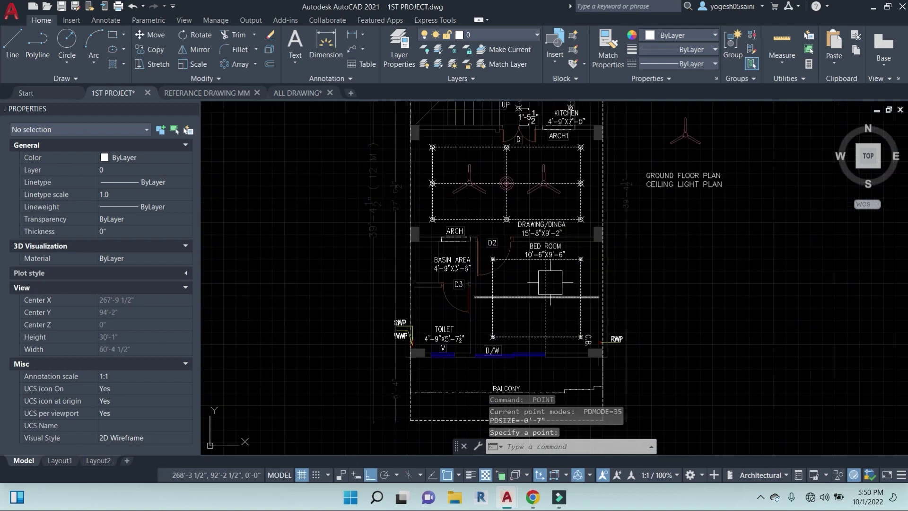
{"action": "middle_click_drag", "start_coordinate": [549, 304], "coordinate": [585, 295]}
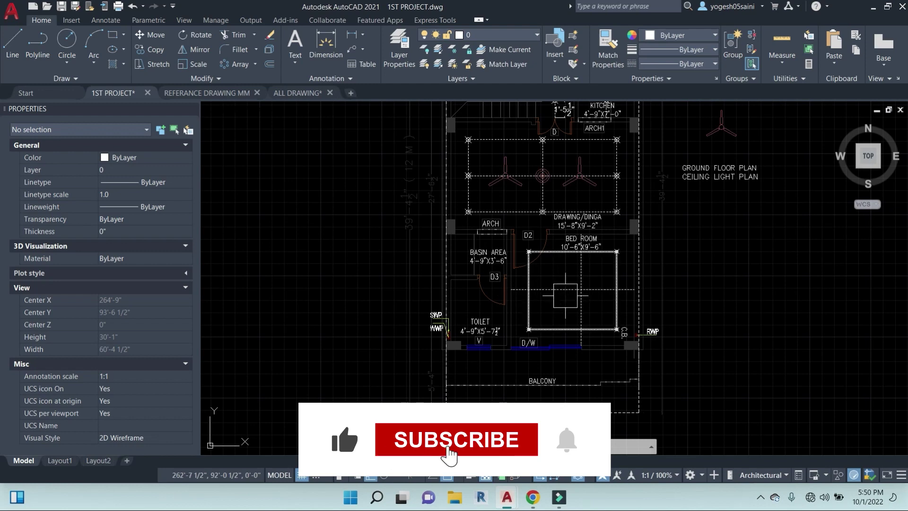
{"action": "left_click", "coordinate": [583, 305]}
{"action": "type", "text": "m"}
{"action": "key", "text": "Return"}
{"action": "scroll", "coordinate": [575, 297], "scroll_direction": "up", "scroll_amount": 2}
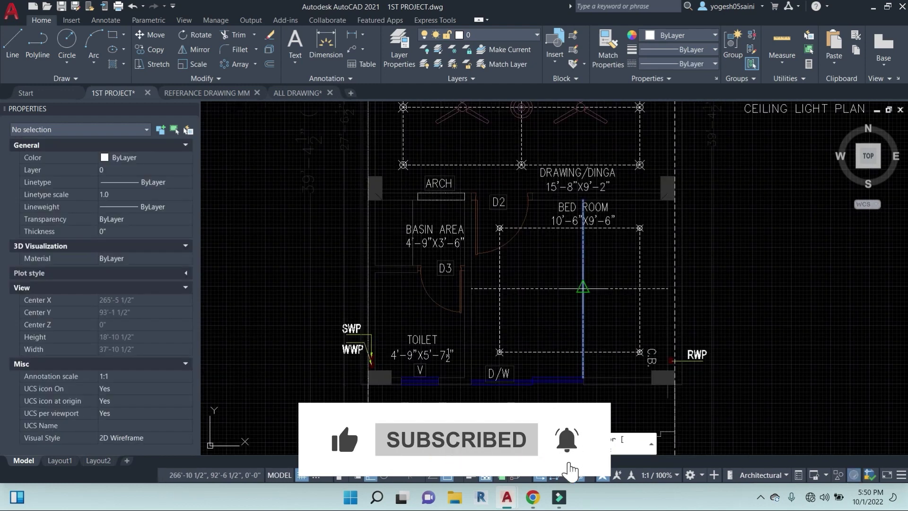
{"action": "left_click", "coordinate": [583, 289]}
{"action": "scroll", "coordinate": [576, 288], "scroll_direction": "down", "scroll_amount": 5}
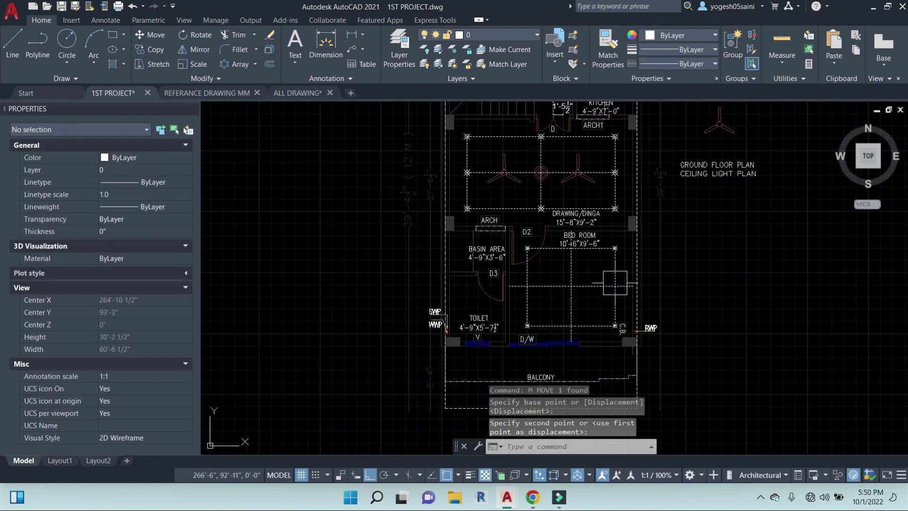
- Copy the upper fan symbol beside the plan onto the intersection of the bedroom's dashed centre lines, with ortho off
{"action": "left_click", "coordinate": [669, 172]}
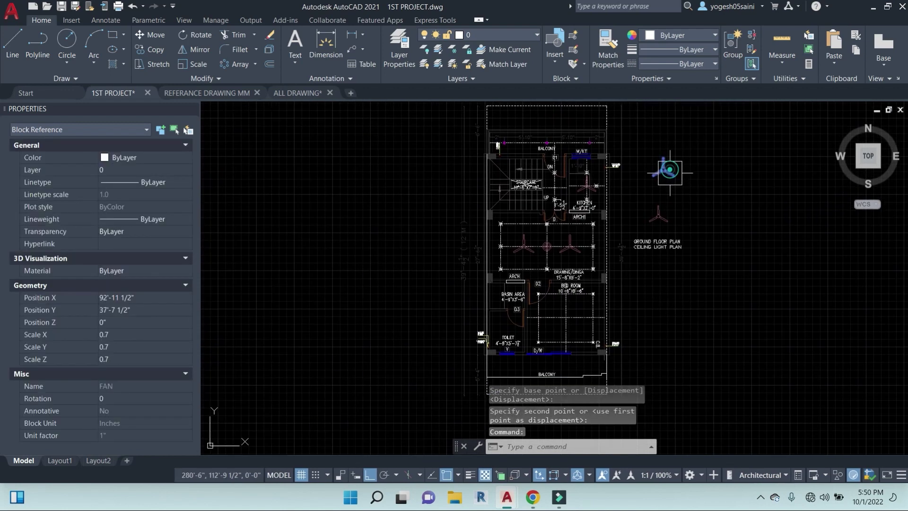
{"action": "type", "text": "co"}
{"action": "key", "text": "Return"}
{"action": "scroll", "coordinate": [661, 179], "scroll_direction": "up", "scroll_amount": 6}
{"action": "middle_click_drag", "start_coordinate": [673, 154], "coordinate": [673, 205]}
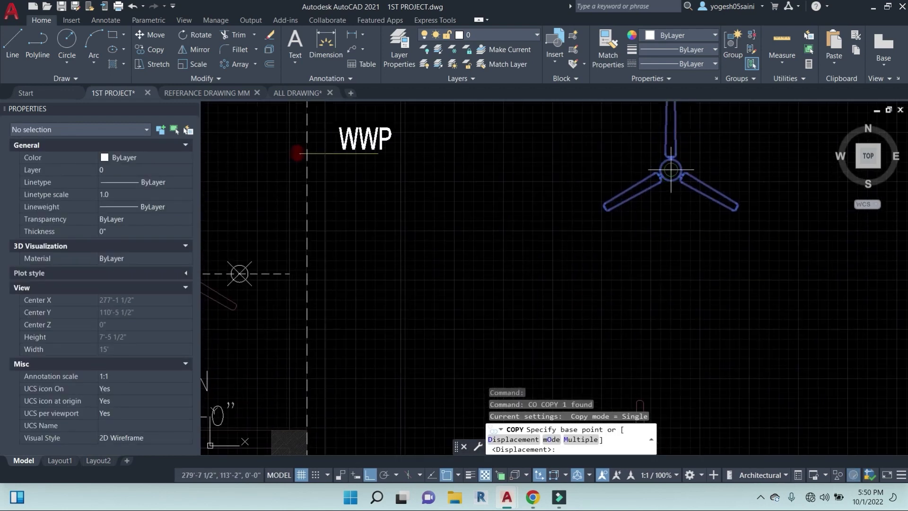
{"action": "left_click", "coordinate": [672, 169]}
{"action": "scroll", "coordinate": [639, 221], "scroll_direction": "down", "scroll_amount": 6}
{"action": "key", "text": "F8"}
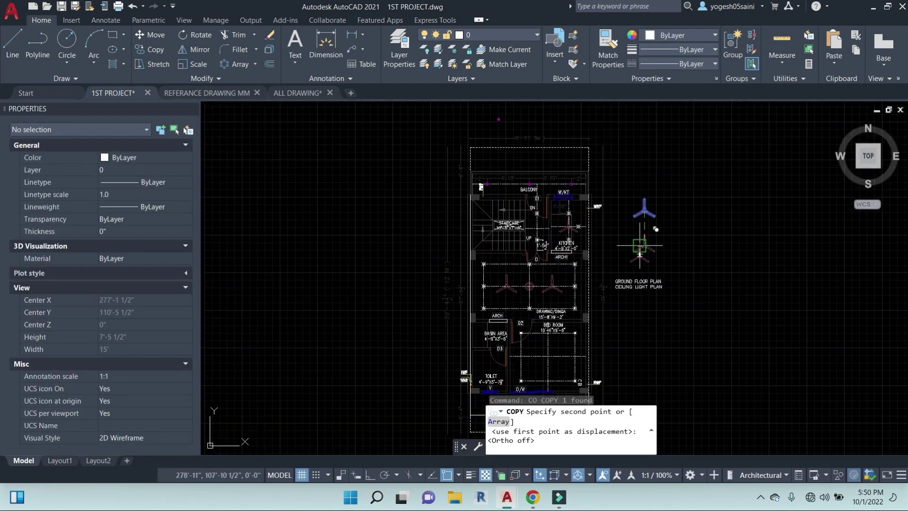
{"action": "scroll", "coordinate": [628, 274], "scroll_direction": "up", "scroll_amount": 8}
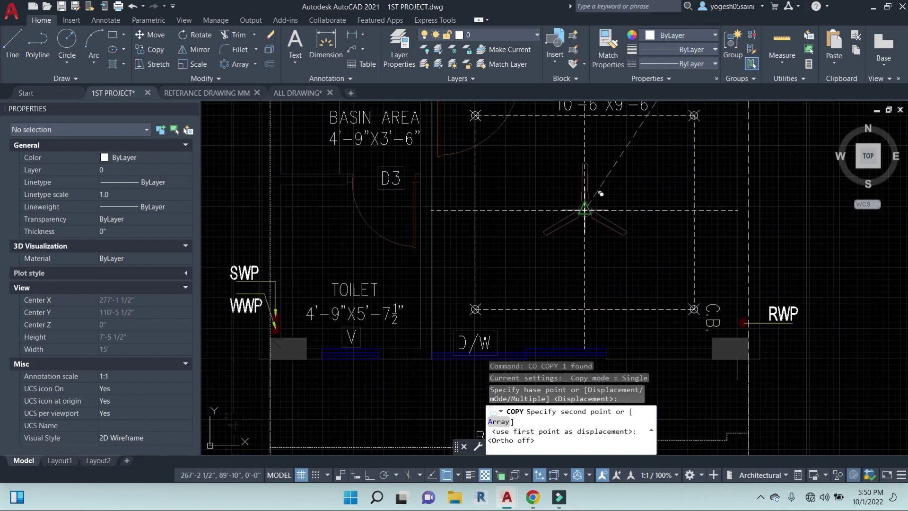
{"action": "key", "text": "Escape"}
{"action": "key", "text": "Escape"}
{"action": "scroll", "coordinate": [615, 232], "scroll_direction": "down", "scroll_amount": 3}
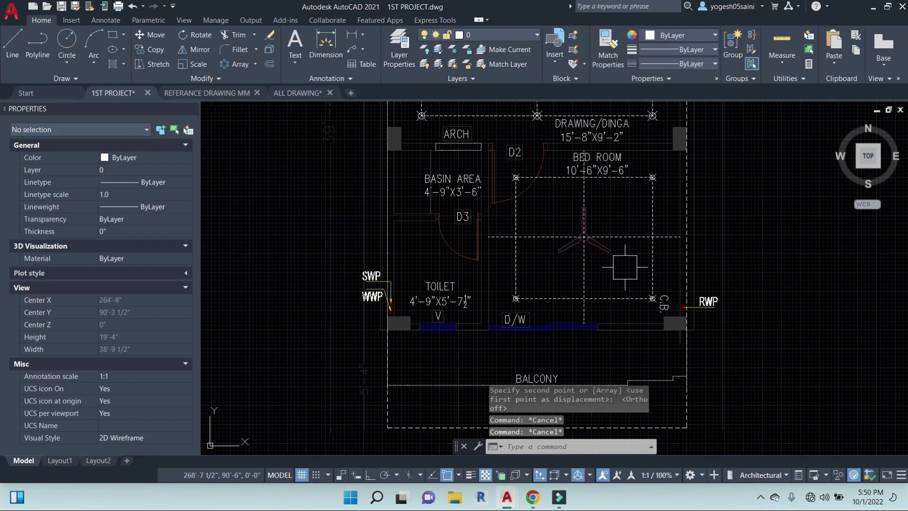
- Erase the horizontal and vertical dashed centre lines passing through the bedroom fan
{"action": "scroll", "coordinate": [690, 263], "scroll_direction": "down", "scroll_amount": 2}
{"action": "scroll", "coordinate": [663, 251], "scroll_direction": "up", "scroll_amount": 4}
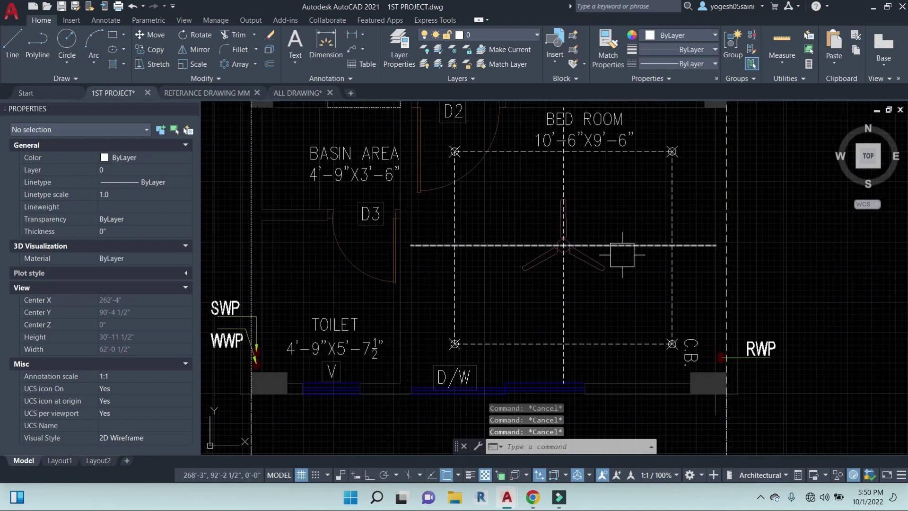
{"action": "left_click", "coordinate": [638, 245]}
{"action": "left_click", "coordinate": [564, 169]}
{"action": "type", "text": "E"}
{"action": "key", "text": "Return"}
{"action": "scroll", "coordinate": [650, 242], "scroll_direction": "down", "scroll_amount": 2}
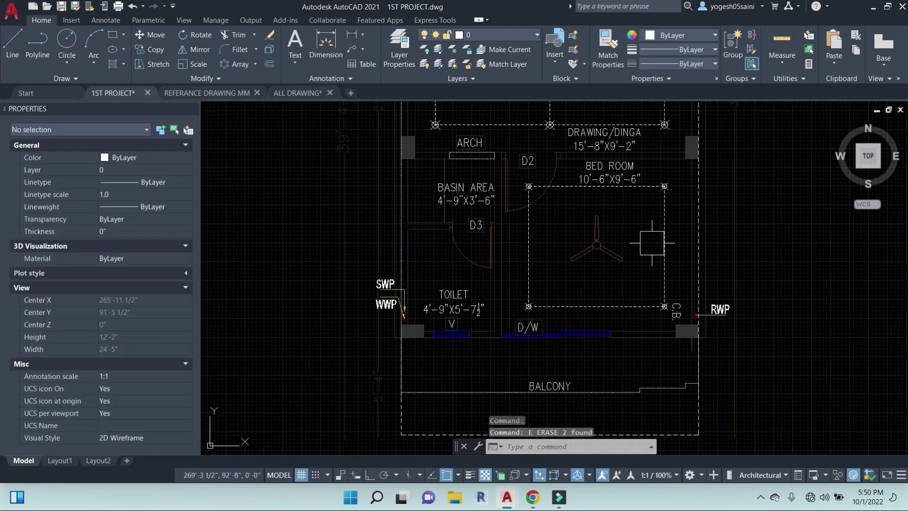
{"action": "key", "text": "Escape"}
{"action": "key", "text": "Escape"}
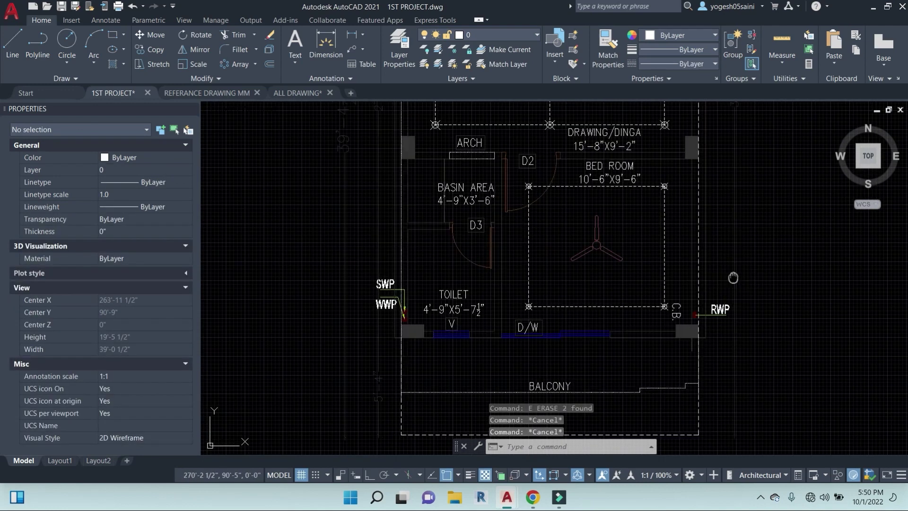
- Place a point light symbol in the toilet beside the swing of door D3
{"action": "middle_click_drag", "start_coordinate": [656, 336], "coordinate": [630, 332]}
{"action": "scroll", "coordinate": [339, 284], "scroll_direction": "up", "scroll_amount": 2}
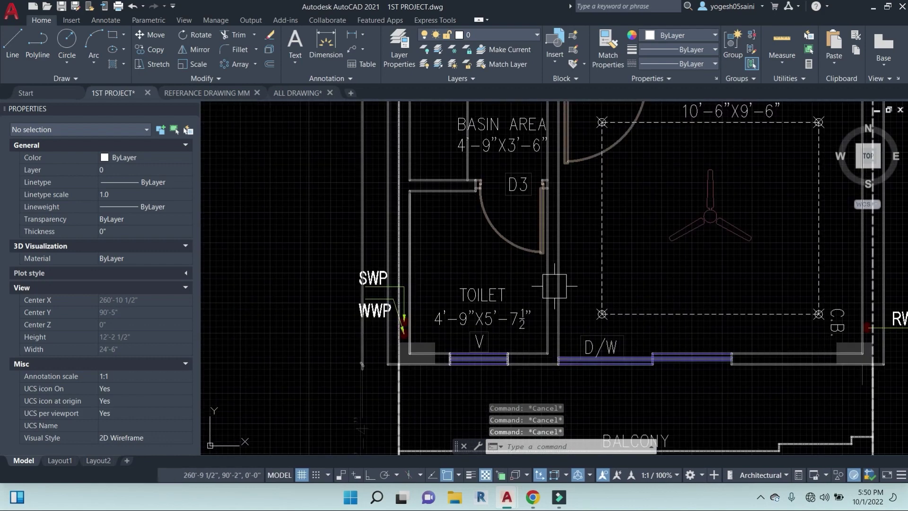
{"action": "type", "text": "PO"}
{"action": "key", "text": "Return"}
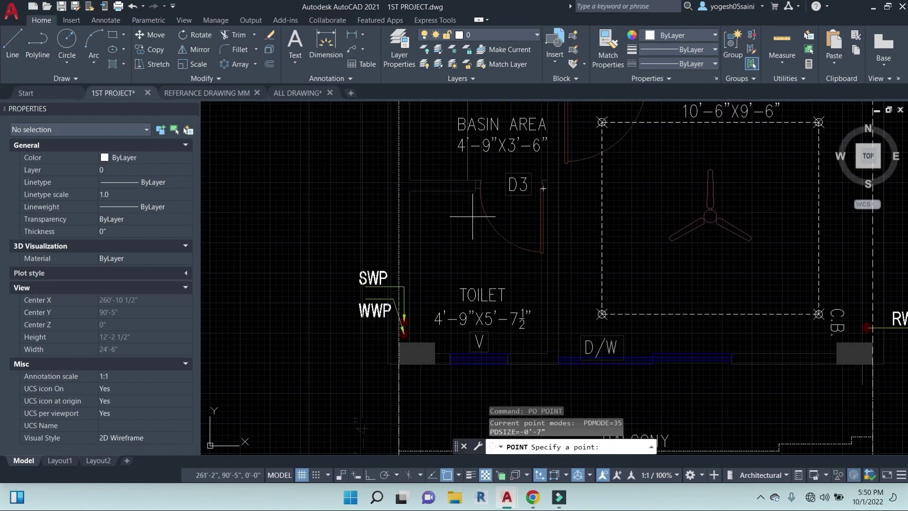
{"action": "left_click", "coordinate": [472, 217]}
{"action": "key", "text": "Return"}
{"action": "scroll", "coordinate": [464, 324], "scroll_direction": "up", "scroll_amount": 4}
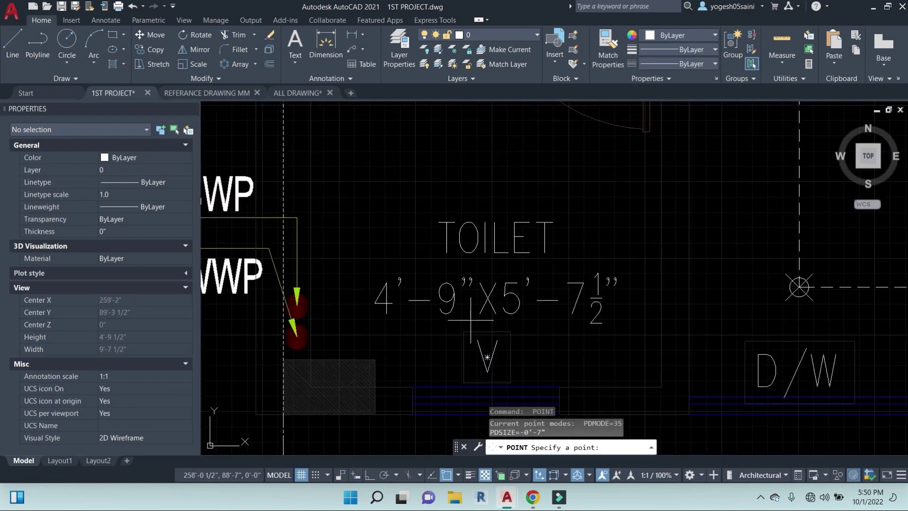
{"action": "scroll", "coordinate": [470, 322], "scroll_direction": "down", "scroll_amount": 4}
{"action": "key", "text": "Escape"}
- Draw a vertical construction line through the toilet's point light symbol
{"action": "type", "text": "XL"}
{"action": "key", "text": "Return"}
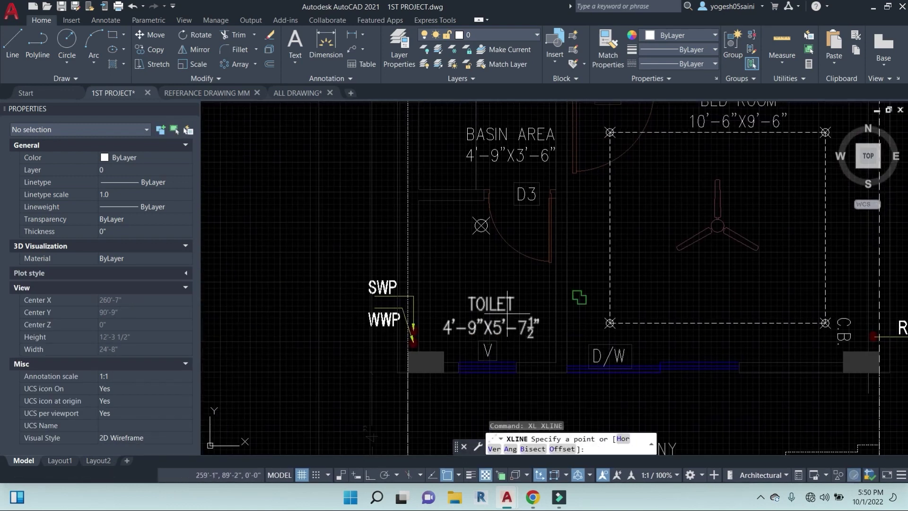
{"action": "type", "text": "V"}
{"action": "key", "text": "Return"}
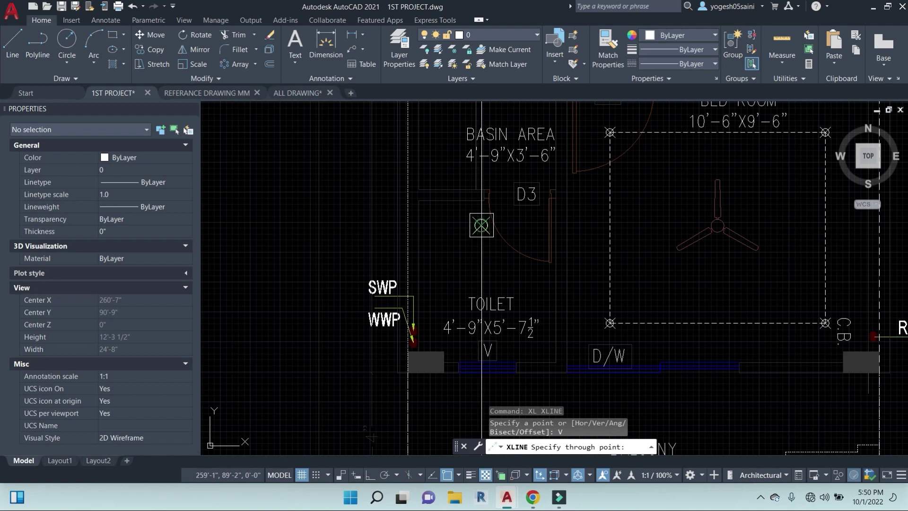
{"action": "left_click", "coordinate": [482, 225]}
{"action": "key", "text": "Escape"}
{"action": "key", "text": "Escape"}
{"action": "key", "text": "Escape"}
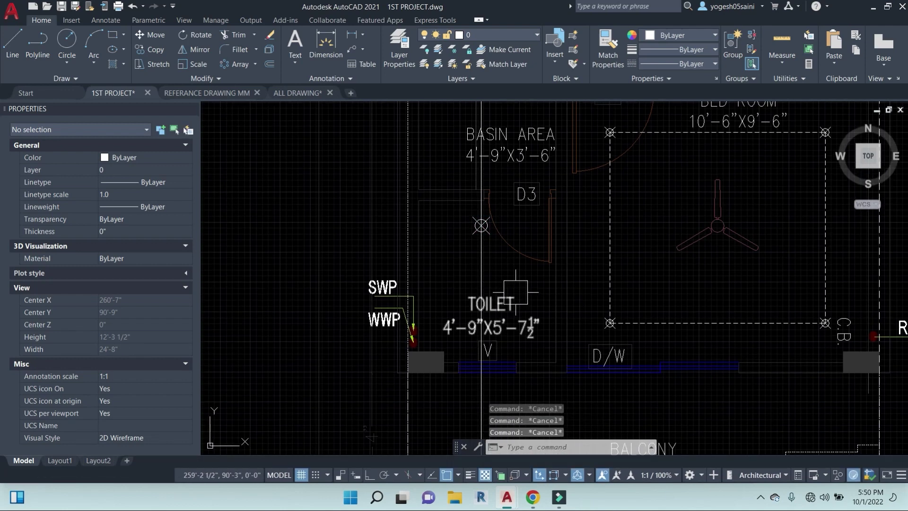
- Place a second toilet point light symbol on the vertical construction line, just above ventilator V
{"action": "type", "text": "PO"}
{"action": "key", "text": "Return"}
{"action": "left_click", "coordinate": [481, 337]}
{"action": "key", "text": "Escape"}
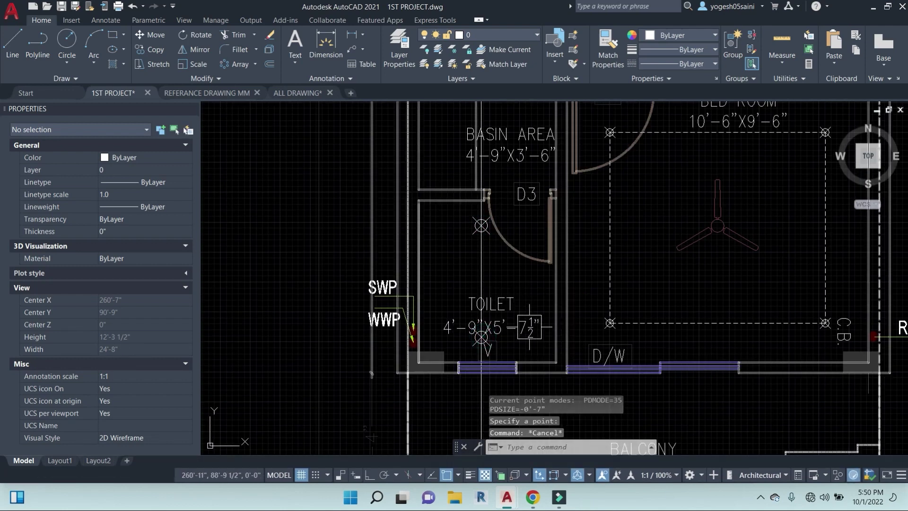
- Move the TOILET name and size label up so it sits between the two point light symbols
{"action": "left_click", "coordinate": [529, 327]}
{"action": "type", "text": "M"}
{"action": "key", "text": "Return"}
{"action": "left_click", "coordinate": [615, 331]}
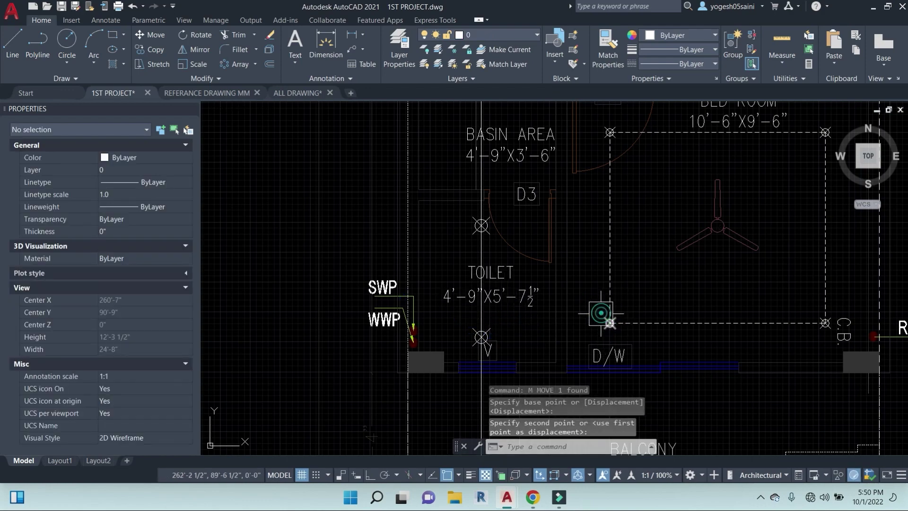
{"action": "key", "text": "Escape"}
{"action": "key", "text": "Escape"}
{"action": "key", "text": "Escape"}
- Erase the vertical construction line running through the toilet's point light symbols
{"action": "scroll", "coordinate": [477, 233], "scroll_direction": "up", "scroll_amount": 2}
{"action": "left_click", "coordinate": [484, 257]}
{"action": "type", "text": "E"}
{"action": "key", "text": "Return"}
{"action": "scroll", "coordinate": [509, 270], "scroll_direction": "down", "scroll_amount": 2}
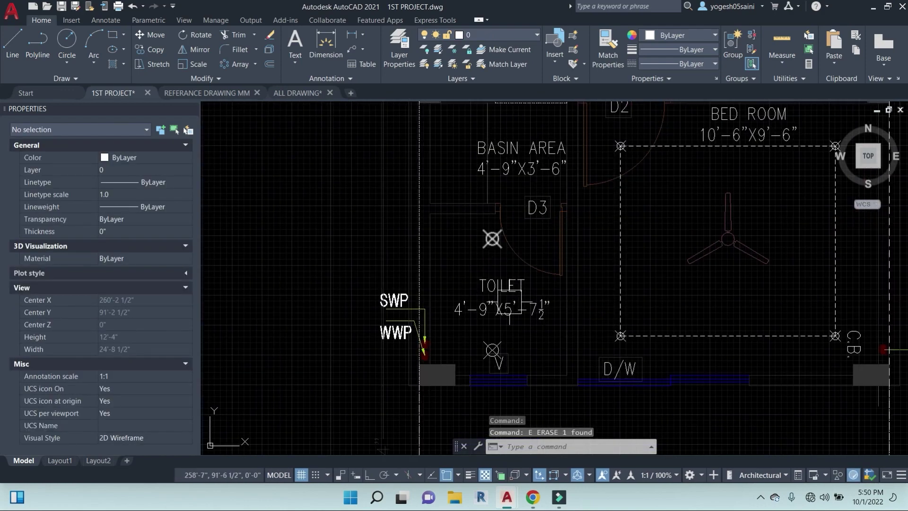
{"action": "scroll", "coordinate": [509, 302], "scroll_direction": "down", "scroll_amount": 3}
{"action": "key", "text": "Escape"}
{"action": "key", "text": "Escape"}
{"action": "key", "text": "Escape"}
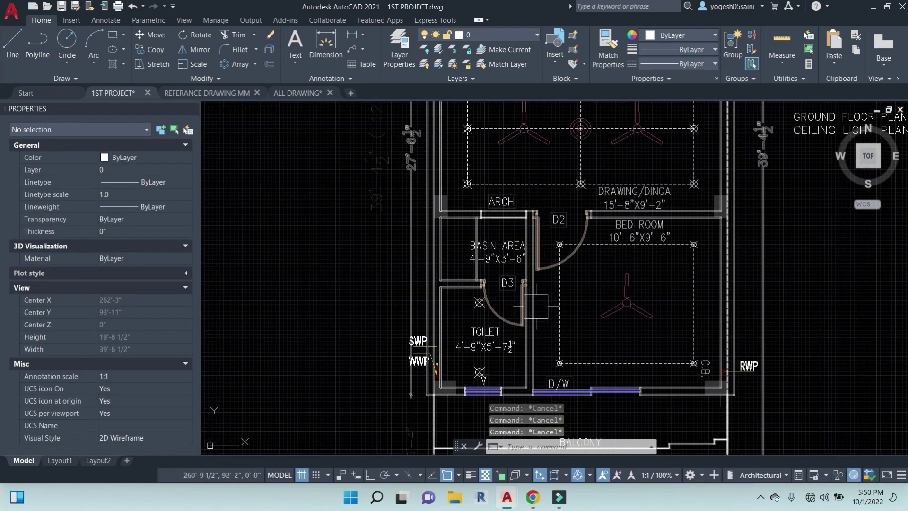
{"action": "type", "text": "C"}
{"action": "key", "text": "Return"}
{"action": "key", "text": "Escape"}
- Place a point light symbol in the upper part of the basin area
{"action": "type", "text": "PO"}
{"action": "key", "text": "Return"}
{"action": "scroll", "coordinate": [482, 248], "scroll_direction": "up", "scroll_amount": 2}
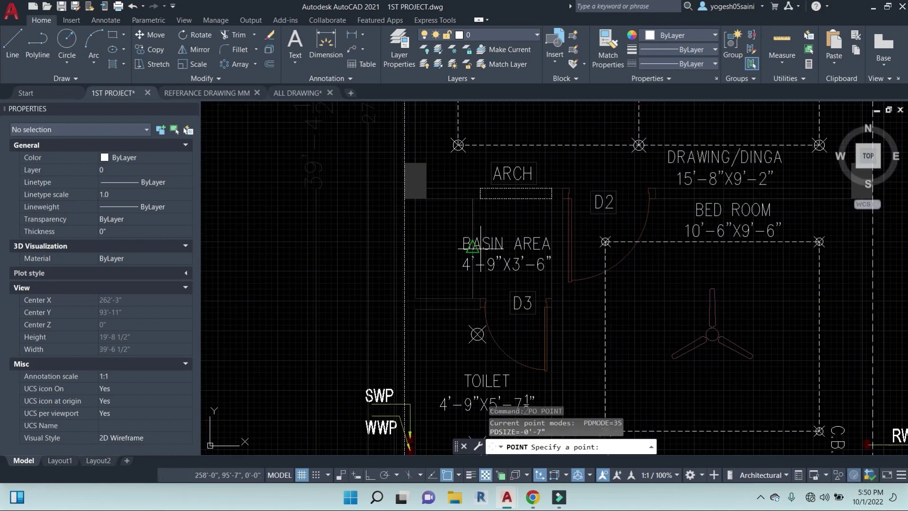
{"action": "scroll", "coordinate": [481, 251], "scroll_direction": "up", "scroll_amount": 3}
{"action": "middle_click_drag", "start_coordinate": [483, 374], "coordinate": [487, 296]}
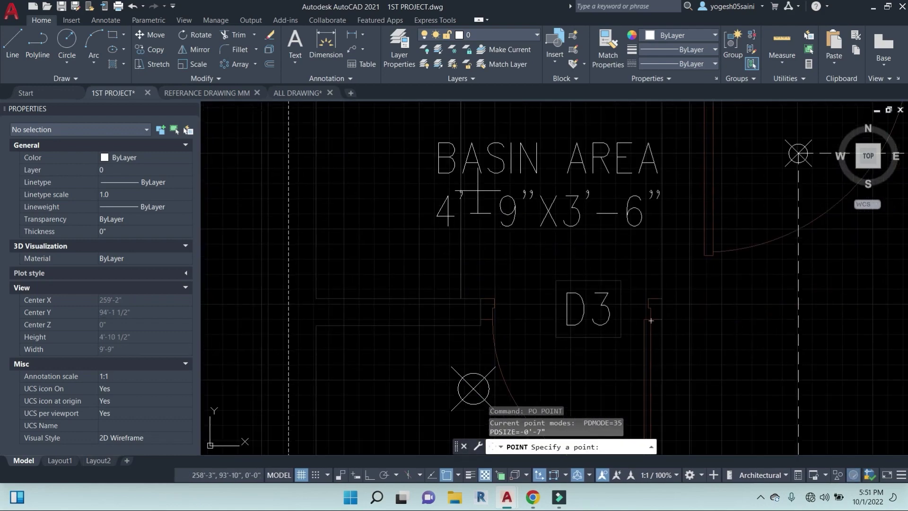
{"action": "left_click", "coordinate": [484, 134]}
- Move the basin area's point light symbol right, roughly in line with the toilet symbols, and regenerate the drawing
{"action": "scroll", "coordinate": [483, 252], "scroll_direction": "down", "scroll_amount": 2}
{"action": "left_click", "coordinate": [388, 176]}
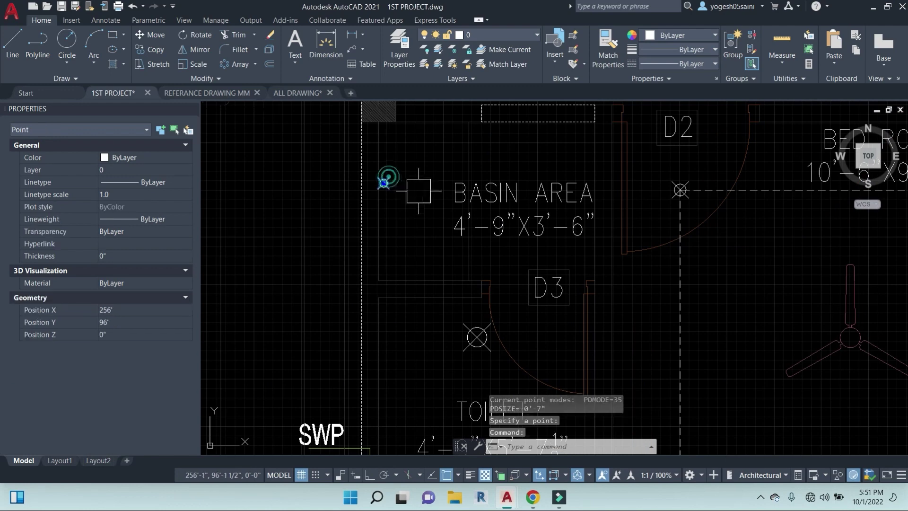
{"action": "type", "text": "M"}
{"action": "key", "text": "Return"}
{"action": "left_click", "coordinate": [249, 201]}
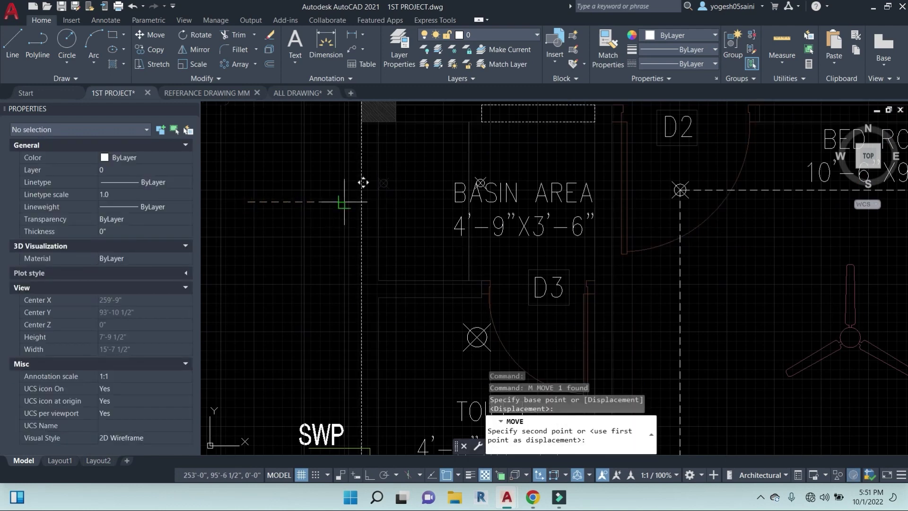
{"action": "key", "text": "Escape"}
{"action": "key", "text": "Escape"}
{"action": "type", "text": "RE"}
{"action": "key", "text": "Return"}
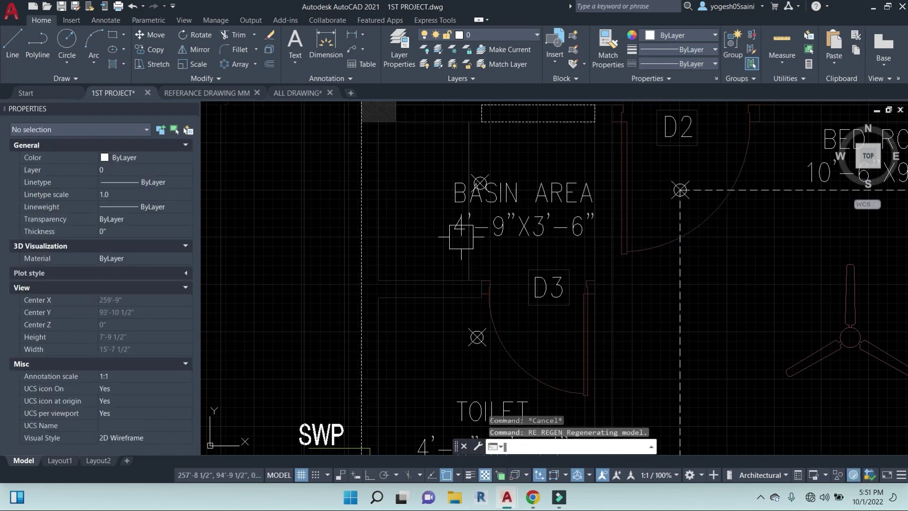
{"action": "key", "text": "Escape"}
- Move the BASIN AREA label to just below the basin area's point light symbol and save the drawing
{"action": "left_click", "coordinate": [541, 190]}
{"action": "type", "text": "M"}
{"action": "key", "text": "Return"}
{"action": "left_click", "coordinate": [546, 158]}
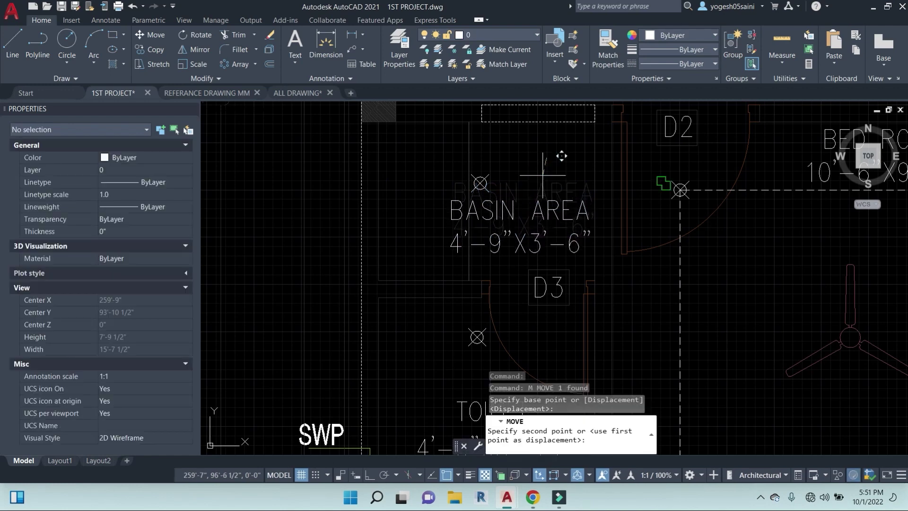
{"action": "left_click", "coordinate": [382, 184]}
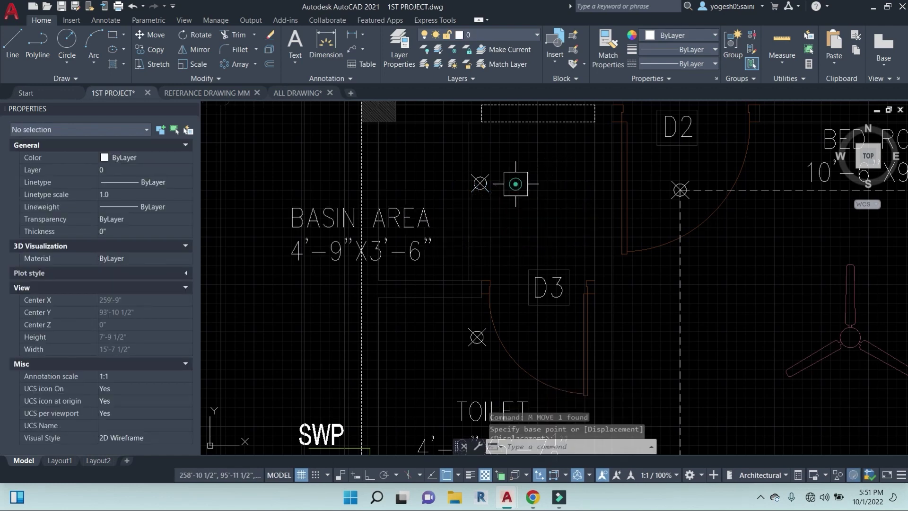
{"action": "left_click", "coordinate": [409, 217]}
{"action": "type", "text": "M"}
{"action": "key", "text": "Return"}
{"action": "left_click", "coordinate": [401, 170]}
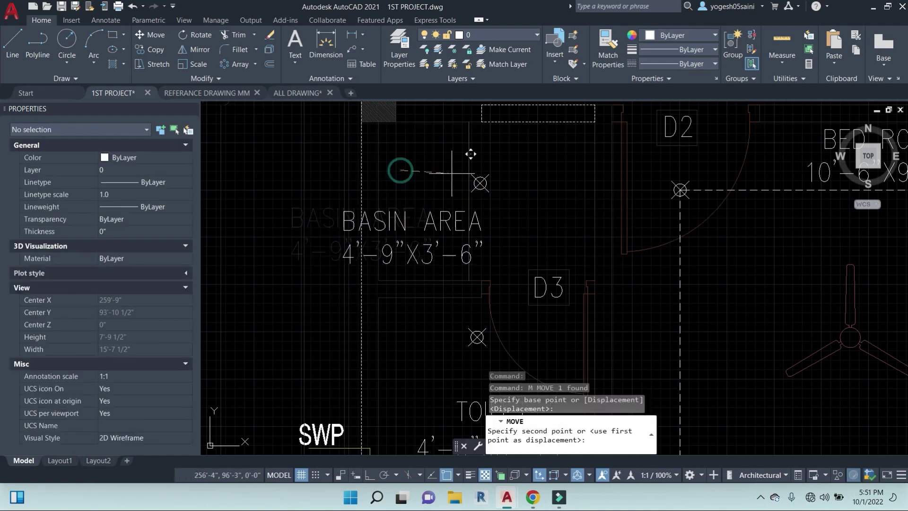
{"action": "left_click", "coordinate": [534, 175]}
{"action": "key", "text": "ctrl+s"}
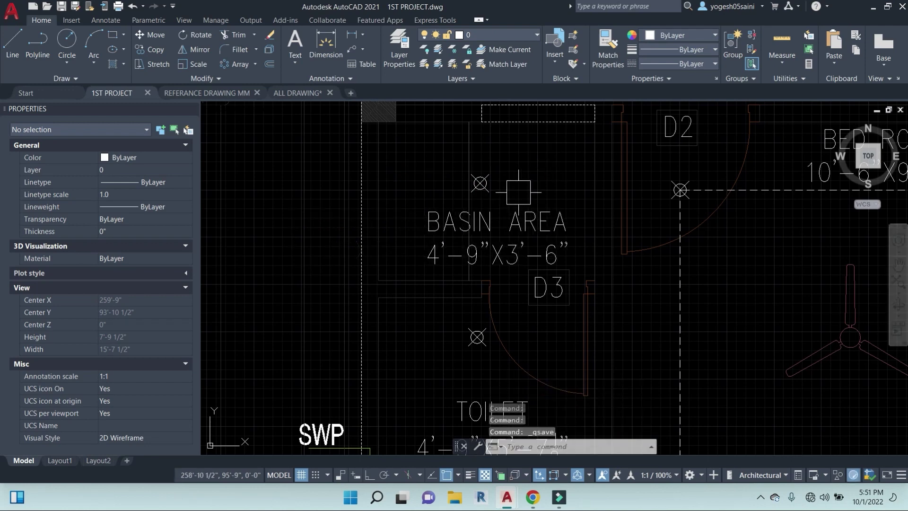
- Examine the light layout across the whole plan, including the symbols and spacing on the upper balcony
{"action": "scroll", "coordinate": [524, 240], "scroll_direction": "down", "scroll_amount": 6}
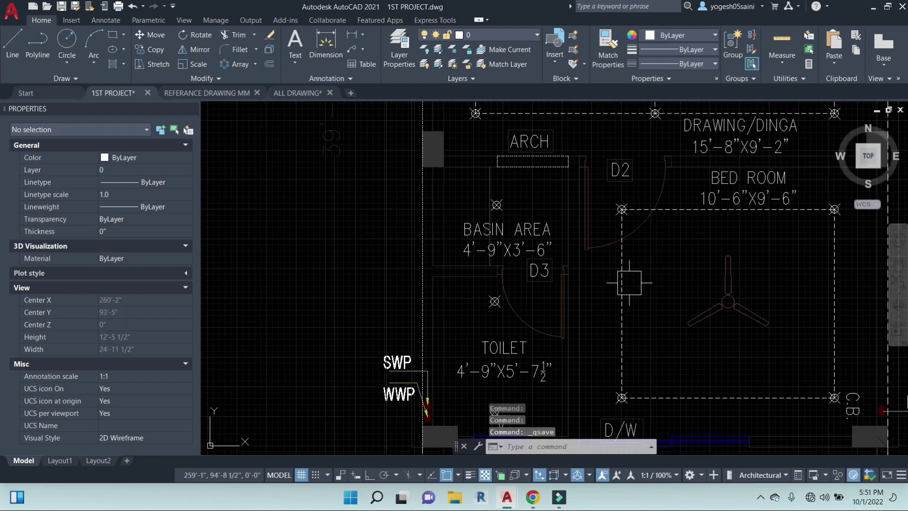
{"action": "middle_click_drag", "start_coordinate": [555, 291], "coordinate": [538, 284]}
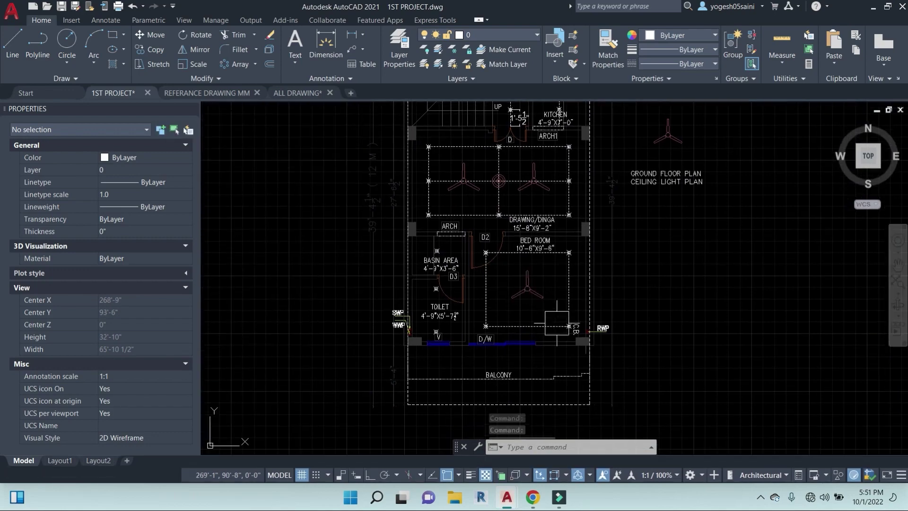
{"action": "mouse_move", "coordinate": [625, 184]}
{"action": "middle_mouse_down"}
{"action": "mouse_move", "coordinate": [643, 355]}
{"action": "mouse_move", "coordinate": [670, 443]}
{"action": "middle_mouse_up"}
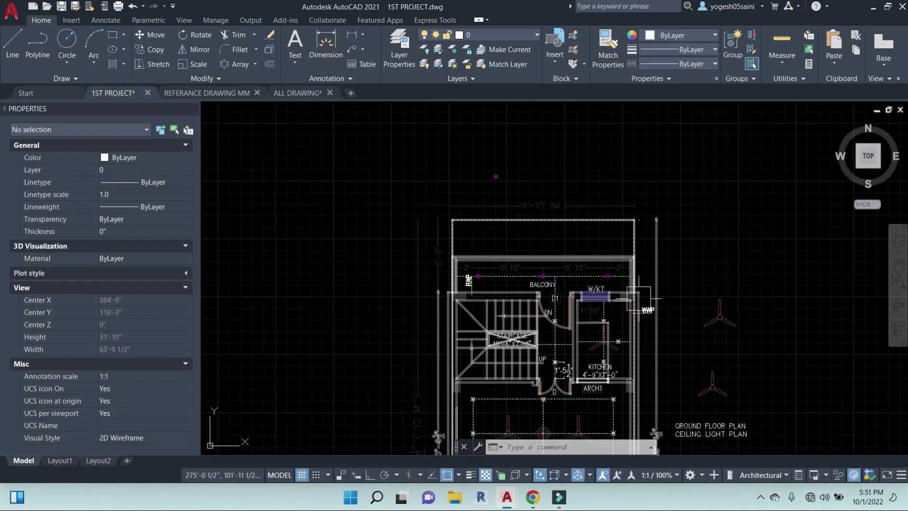
{"action": "scroll", "coordinate": [513, 273], "scroll_direction": "up", "scroll_amount": 2}
{"action": "scroll", "coordinate": [514, 283], "scroll_direction": "down", "scroll_amount": 2}
{"action": "mouse_move", "coordinate": [535, 309]}
{"action": "middle_mouse_down"}
{"action": "mouse_move", "coordinate": [506, 122]}
{"action": "mouse_move", "coordinate": [523, 215]}
{"action": "middle_mouse_up"}
{"action": "scroll", "coordinate": [586, 200], "scroll_direction": "up", "scroll_amount": 6}
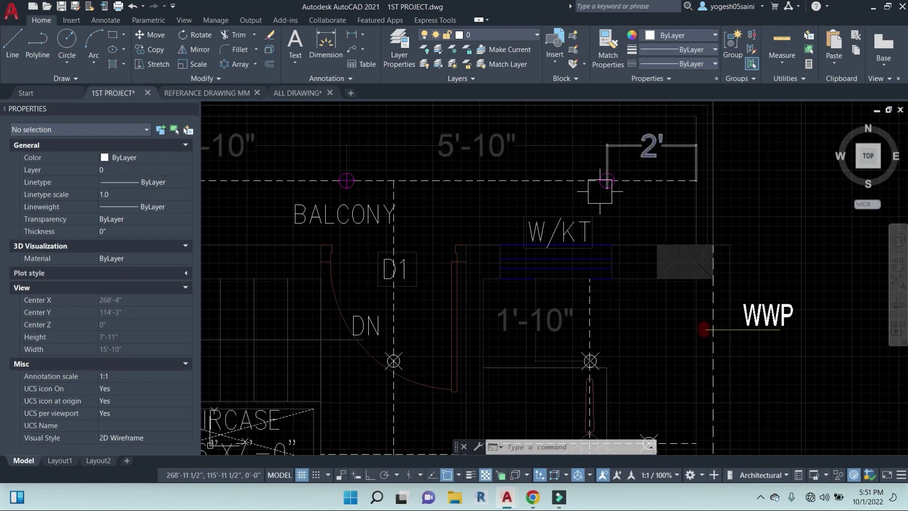
{"action": "scroll", "coordinate": [607, 193], "scroll_direction": "down", "scroll_amount": 4}
{"action": "middle_click_drag", "start_coordinate": [627, 296], "coordinate": [592, 212]}
{"action": "key", "text": "Escape"}
{"action": "key", "text": "Escape"}
{"action": "key", "text": "Escape"}
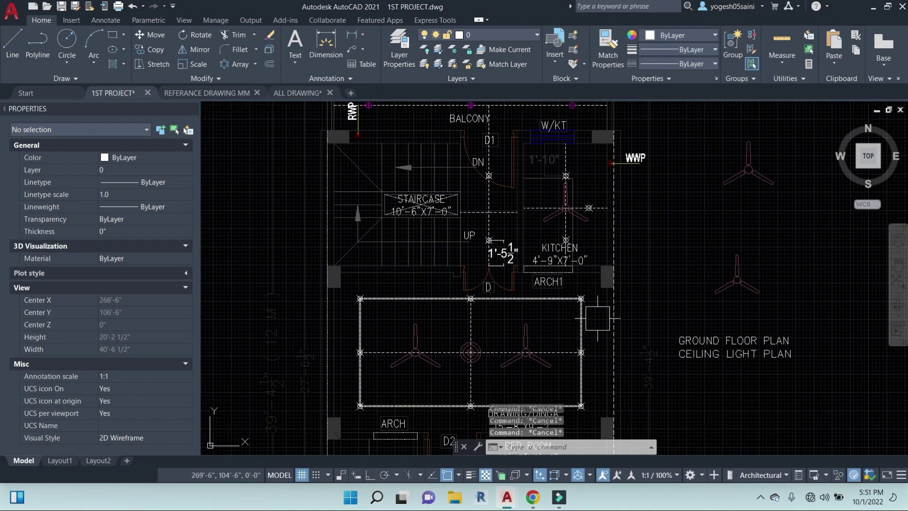
- Measure the lower balcony's depth from the bedroom's outer wall to the balcony's inner edge line with a linear dimension
{"action": "middle_click_drag", "start_coordinate": [624, 356], "coordinate": [670, 29]}
{"action": "type", "text": "DLI"}
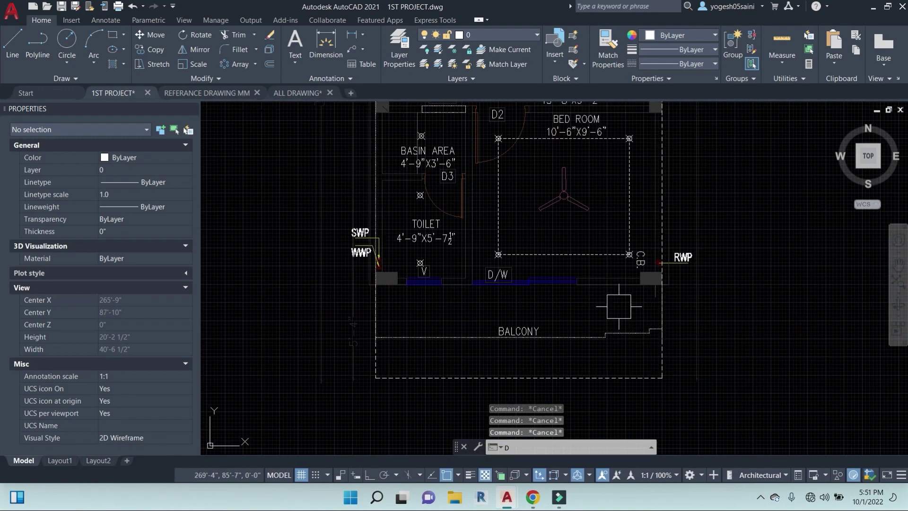
{"action": "key", "text": "Return"}
{"action": "scroll", "coordinate": [526, 304], "scroll_direction": "up", "scroll_amount": 2}
{"action": "left_click", "coordinate": [529, 278]}
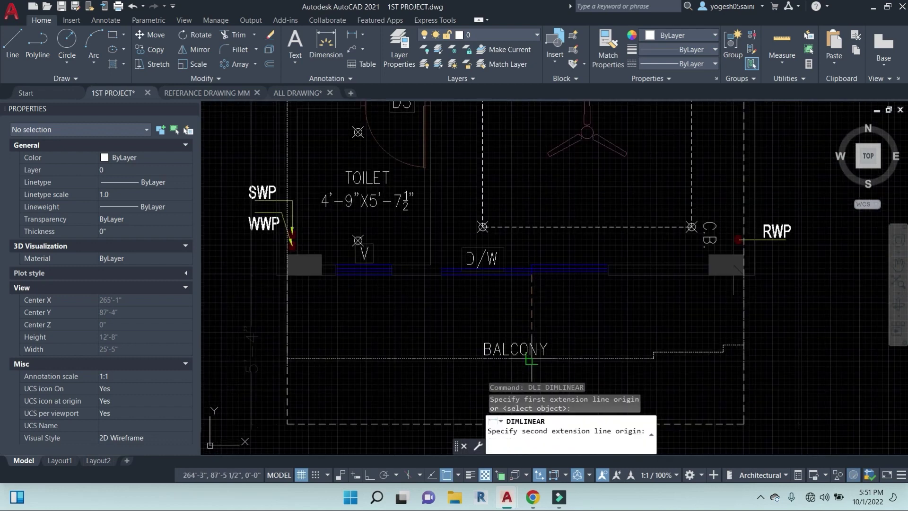
{"action": "left_click", "coordinate": [527, 360]}
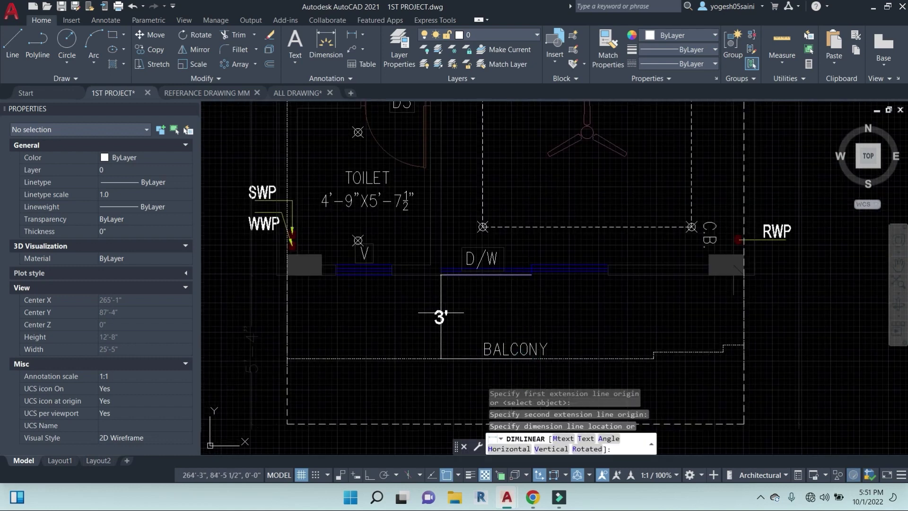
{"action": "key", "text": "Escape"}
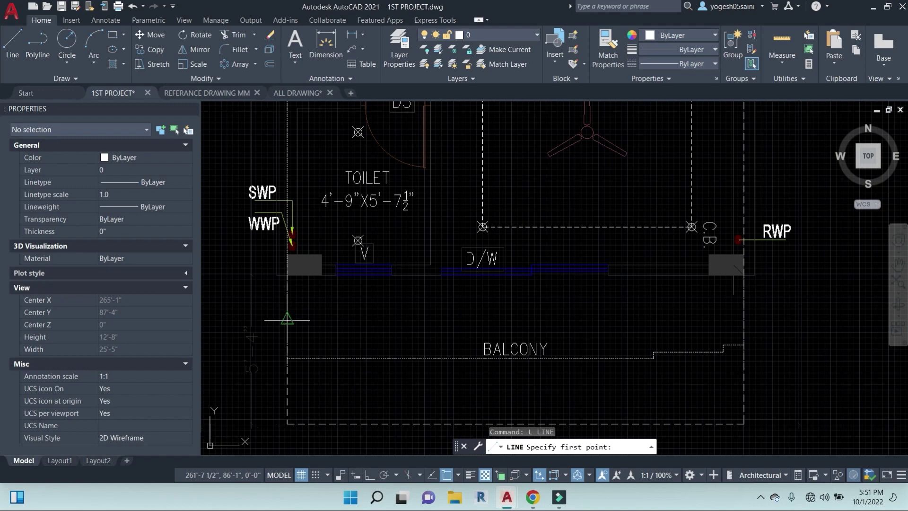
- Draw a horizontal line across the lower balcony between its side boundaries, midway between the wall and the inner edge line
{"action": "left_click", "coordinate": [287, 319]}
{"action": "key", "text": "Escape"}
{"action": "key", "text": "Escape"}
{"action": "key", "text": "Escape"}
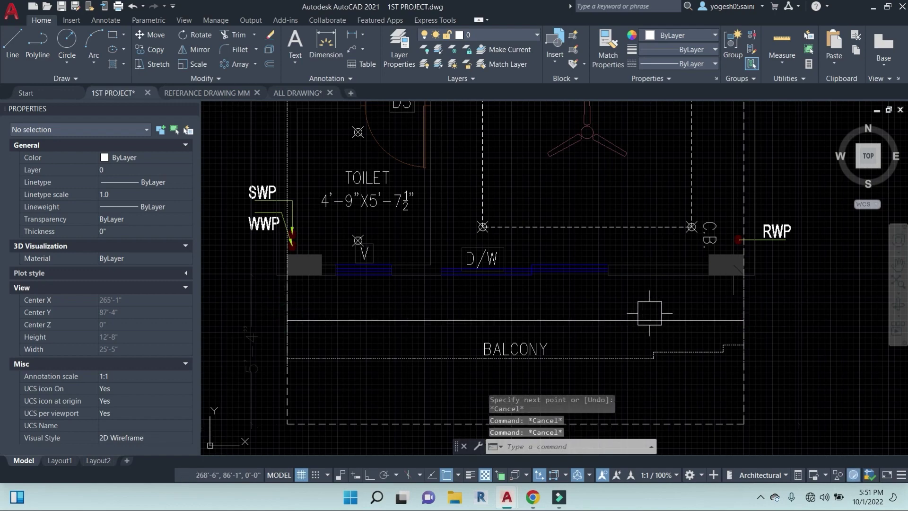
{"action": "scroll", "coordinate": [544, 317], "scroll_direction": "down", "scroll_amount": 4}
{"action": "type", "text": "xl"}
{"action": "key", "text": "Return"}
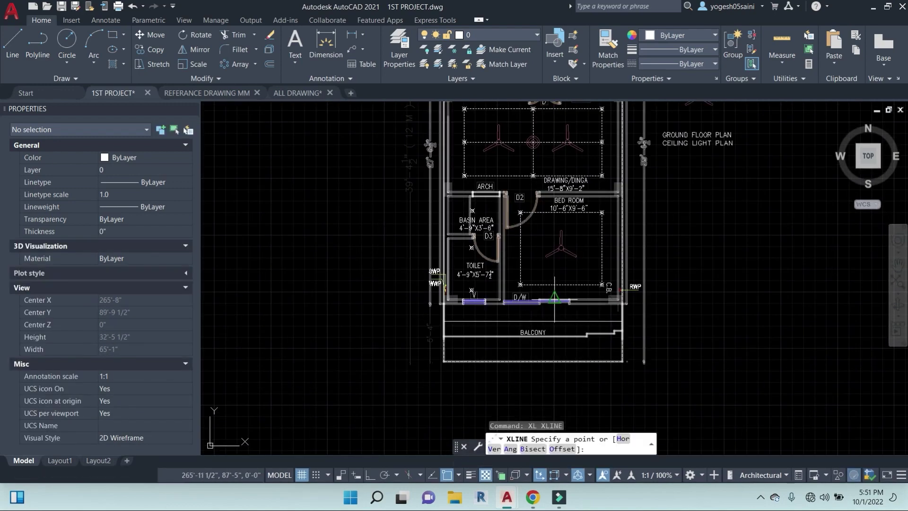
{"action": "type", "text": "h"}
{"action": "key", "text": "Return"}
{"action": "key", "text": "Escape"}
- Draw vertical construction lines through the centres of the three magenta light symbols on the upper balcony, extending across the lower balcony
{"action": "type", "text": "x"}
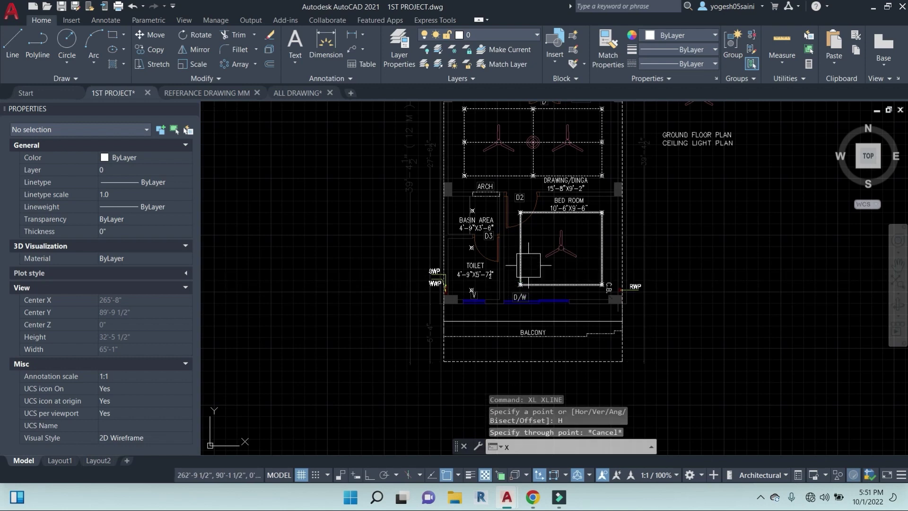
{"action": "type", "text": "l"}
{"action": "key", "text": "Return"}
{"action": "type", "text": "v"}
{"action": "key", "text": "Return"}
{"action": "middle_click_drag", "start_coordinate": [473, 190], "coordinate": [485, 331]}
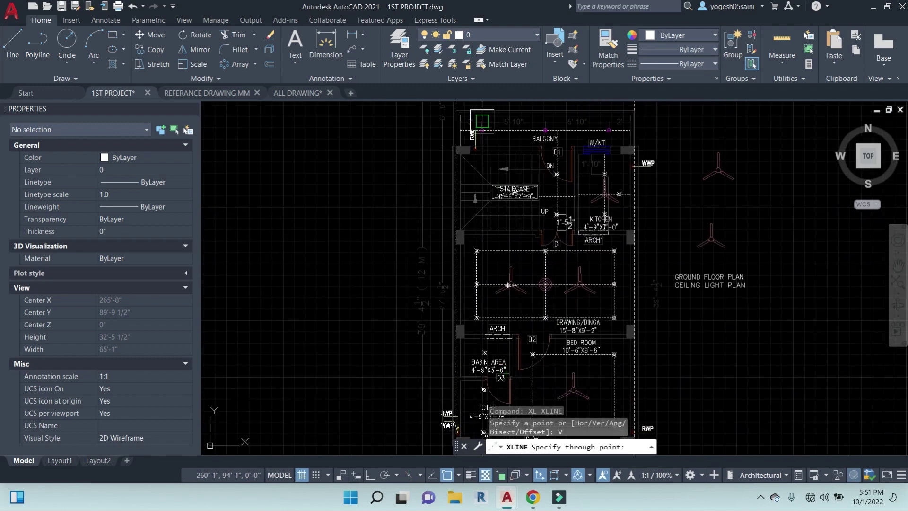
{"action": "scroll", "coordinate": [483, 122], "scroll_direction": "up", "scroll_amount": 8}
{"action": "scroll", "coordinate": [450, 178], "scroll_direction": "down", "scroll_amount": 3}
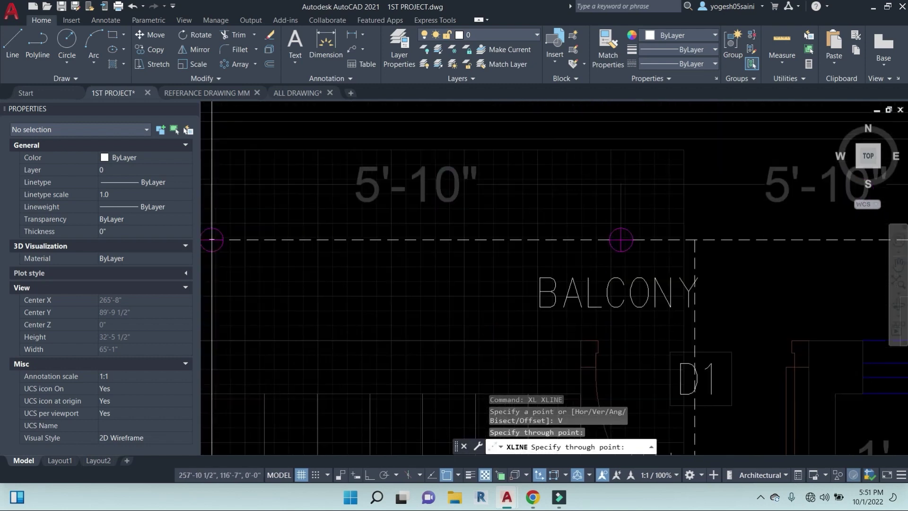
{"action": "left_click", "coordinate": [619, 231]}
{"action": "middle_click_drag", "start_coordinate": [846, 261], "coordinate": [481, 282]}
{"action": "left_click", "coordinate": [662, 249]}
{"action": "scroll", "coordinate": [598, 284], "scroll_direction": "down", "scroll_amount": 8}
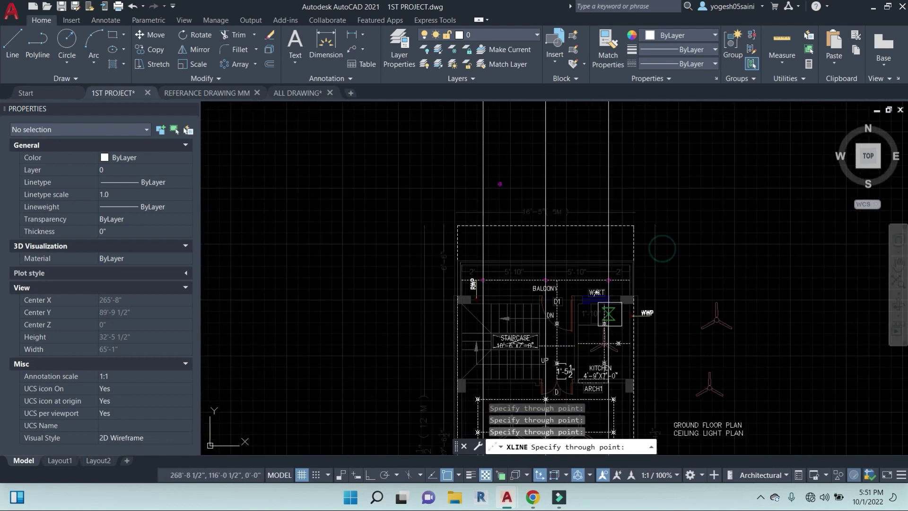
{"action": "middle_click_drag", "start_coordinate": [610, 314], "coordinate": [639, 150]}
{"action": "middle_click_drag", "start_coordinate": [620, 360], "coordinate": [593, 241]}
{"action": "scroll", "coordinate": [611, 334], "scroll_direction": "up", "scroll_amount": 5}
{"action": "key", "text": "Escape"}
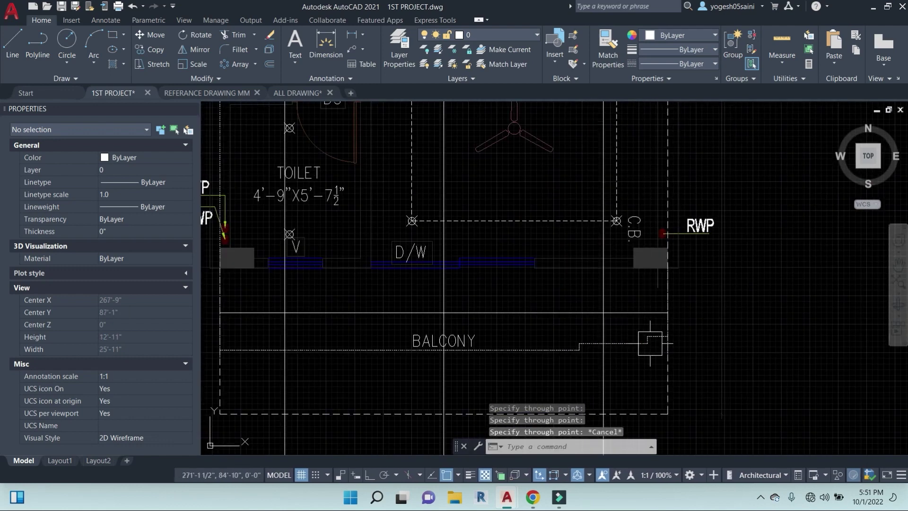
- Place point light symbols where the three vertical construction lines cross the lower balcony's horizontal line
{"action": "mouse_move", "coordinate": [649, 339]}
{"action": "middle_mouse_down"}
{"action": "mouse_move", "coordinate": [637, 300]}
{"action": "mouse_move", "coordinate": [675, 274]}
{"action": "mouse_move", "coordinate": [633, 260]}
{"action": "mouse_move", "coordinate": [638, 303]}
{"action": "middle_mouse_up"}
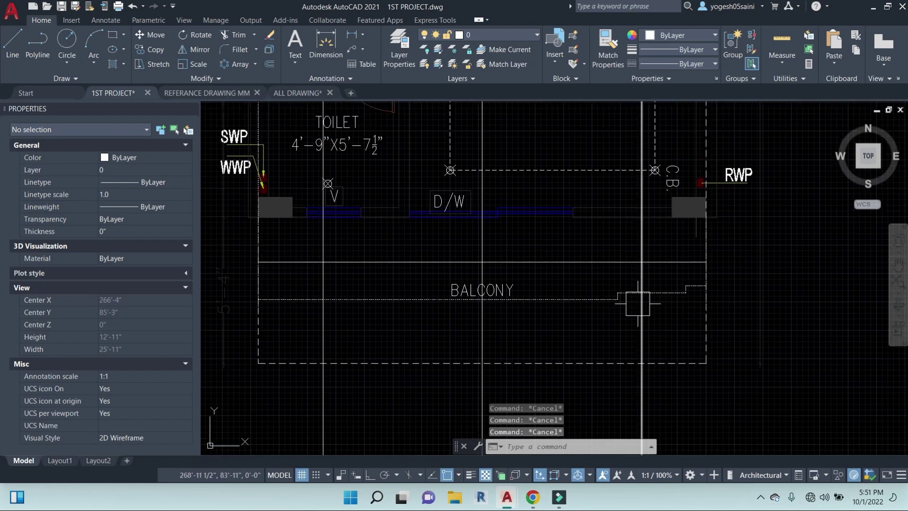
{"action": "key", "text": "Return"}
{"action": "left_click", "coordinate": [641, 262]}
{"action": "key", "text": "Return"}
{"action": "left_click", "coordinate": [483, 263]}
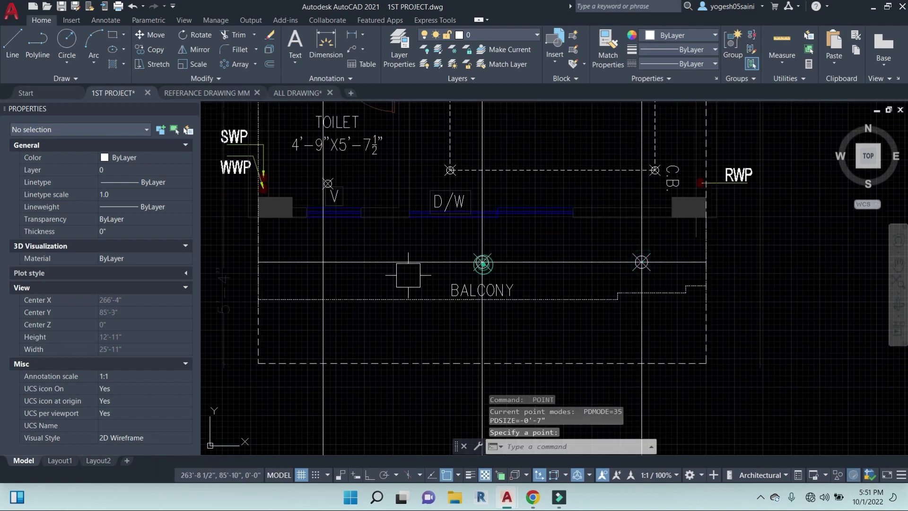
{"action": "key", "text": "Return"}
{"action": "left_click", "coordinate": [324, 262]}
- Erase the three vertical construction lines running through the balcony lights
{"action": "scroll", "coordinate": [478, 340], "scroll_direction": "down", "scroll_amount": 2}
{"action": "middle_click_drag", "start_coordinate": [478, 339], "coordinate": [498, 207]}
{"action": "key", "text": "Escape"}
{"action": "left_click", "coordinate": [659, 308]}
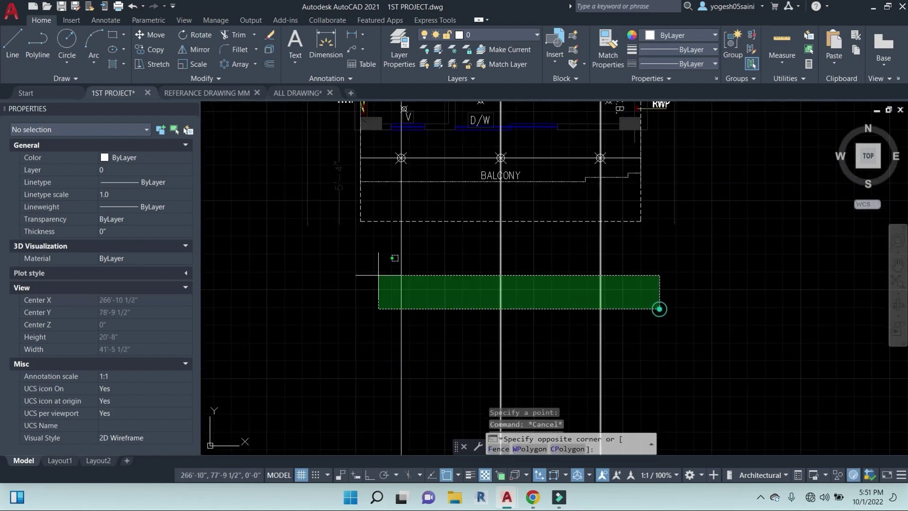
{"action": "left_click", "coordinate": [379, 275]}
{"action": "type", "text": "e"}
{"action": "key", "text": "Return"}
{"action": "scroll", "coordinate": [491, 311], "scroll_direction": "down", "scroll_amount": 4}
{"action": "scroll", "coordinate": [503, 367], "scroll_direction": "up", "scroll_amount": 6}
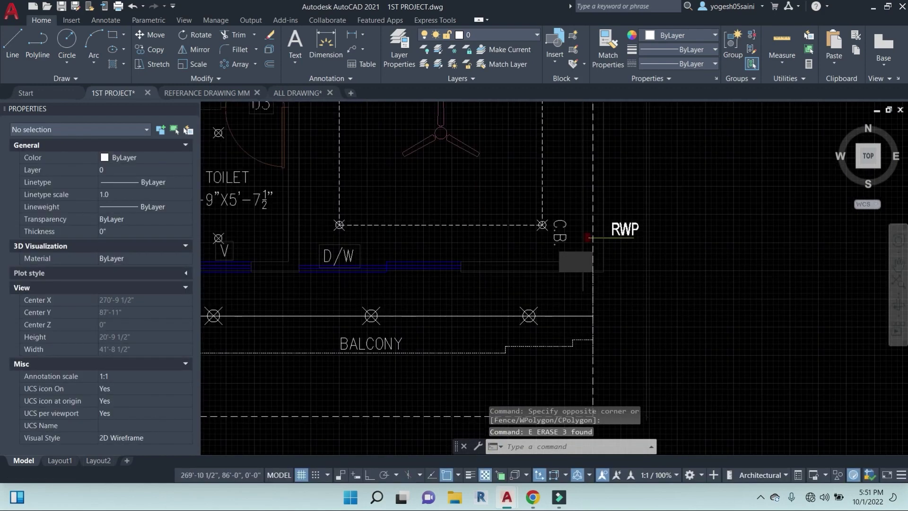
- Match the lower balcony's horizontal light line to the properties of the bedroom's dashed layout rectangle
{"action": "scroll", "coordinate": [542, 310], "scroll_direction": "up", "scroll_amount": 2}
{"action": "scroll", "coordinate": [540, 293], "scroll_direction": "down", "scroll_amount": 4}
{"action": "middle_click_drag", "start_coordinate": [513, 305], "coordinate": [540, 311]}
{"action": "key", "text": "Escape"}
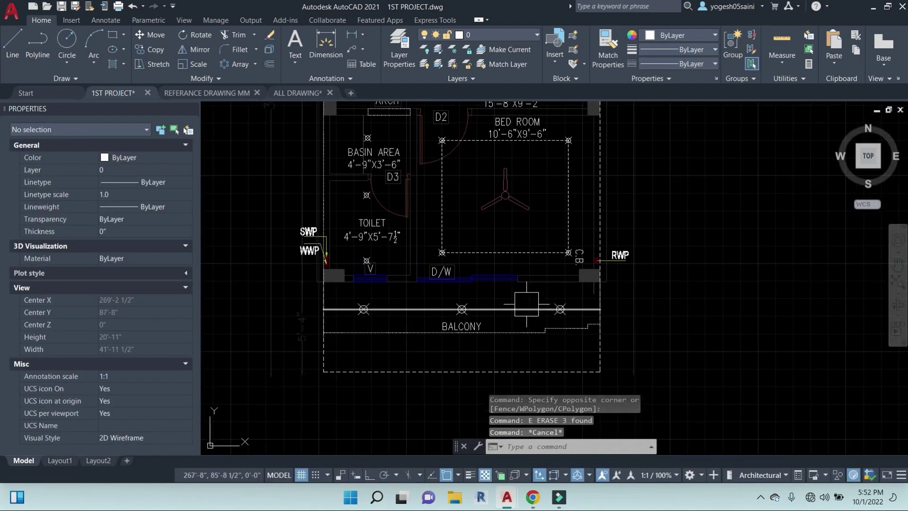
{"action": "type", "text": "ma"}
{"action": "key", "text": "Return"}
{"action": "left_click", "coordinate": [528, 252]}
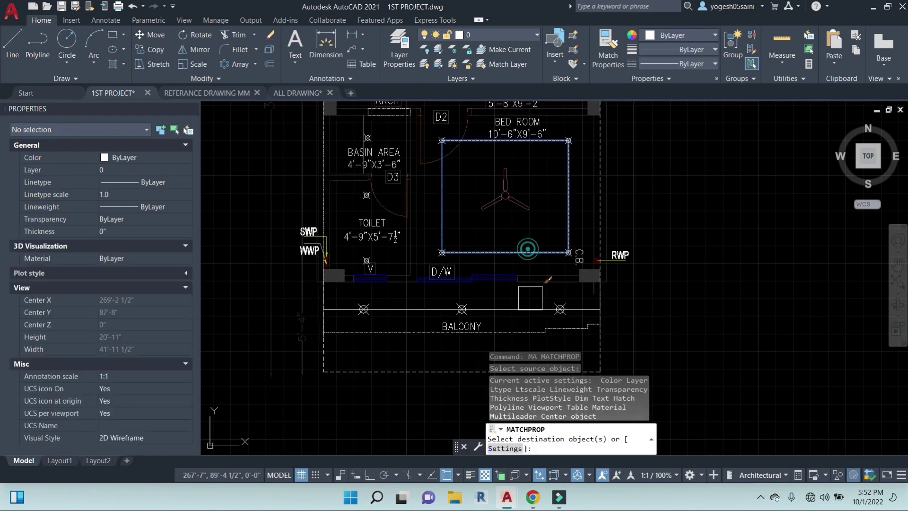
{"action": "key", "text": "Escape"}
- Make DIM the current layer and add a linear dimension from the lower balcony's right light to its right boundary
{"action": "type", "text": "dli"}
{"action": "key", "text": "Return"}
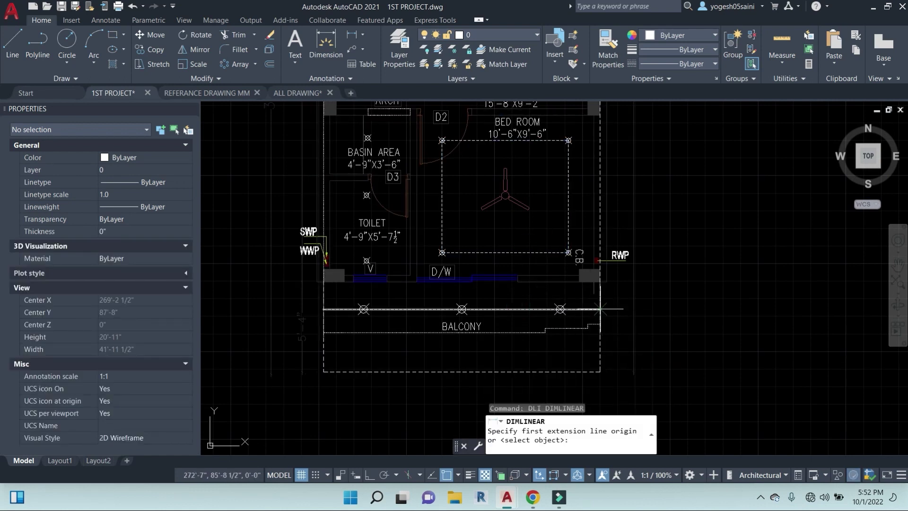
{"action": "left_click", "coordinate": [528, 37]}
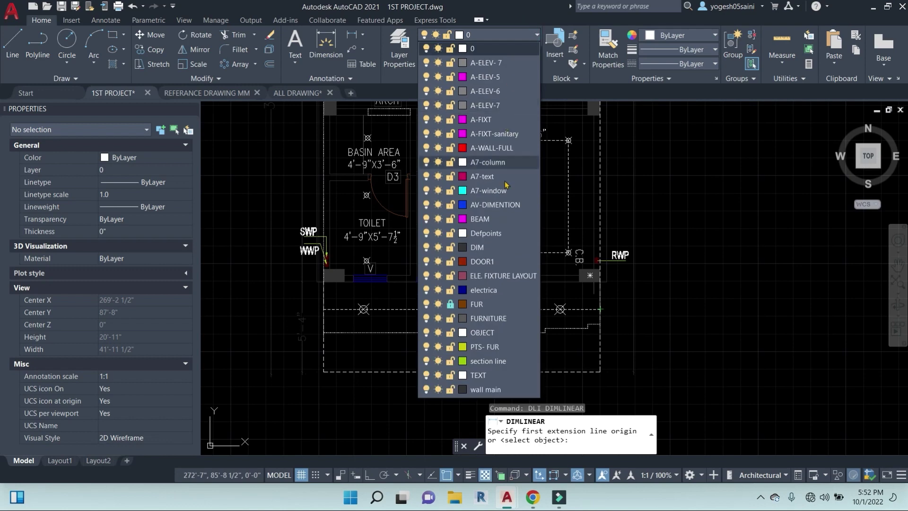
{"action": "left_click", "coordinate": [505, 251]}
{"action": "scroll", "coordinate": [571, 318], "scroll_direction": "up", "scroll_amount": 6}
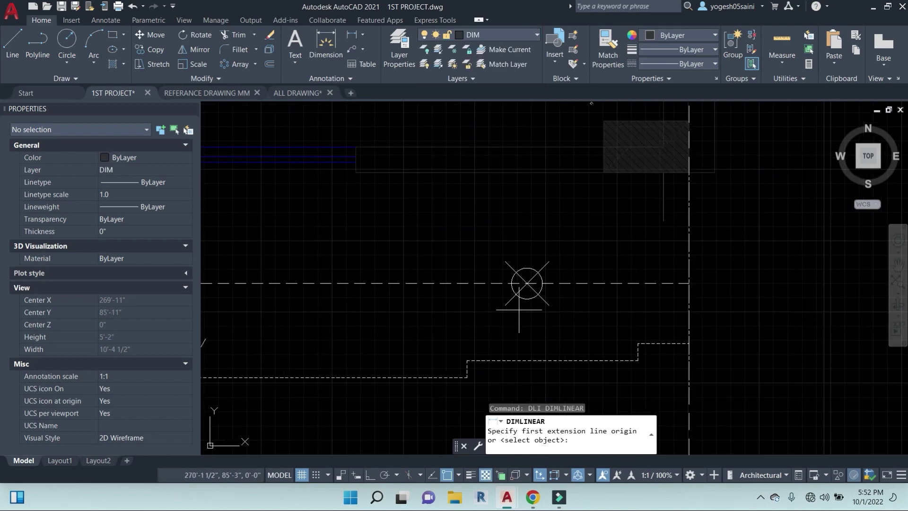
{"action": "left_click", "coordinate": [527, 284]}
{"action": "left_click", "coordinate": [689, 283]}
{"action": "middle_click_drag", "start_coordinate": [650, 361], "coordinate": [675, 236]}
{"action": "left_click", "coordinate": [655, 292]}
{"action": "middle_click_drag", "start_coordinate": [577, 308], "coordinate": [790, 309]}
{"action": "scroll", "coordinate": [557, 303], "scroll_direction": "down", "scroll_amount": 4}
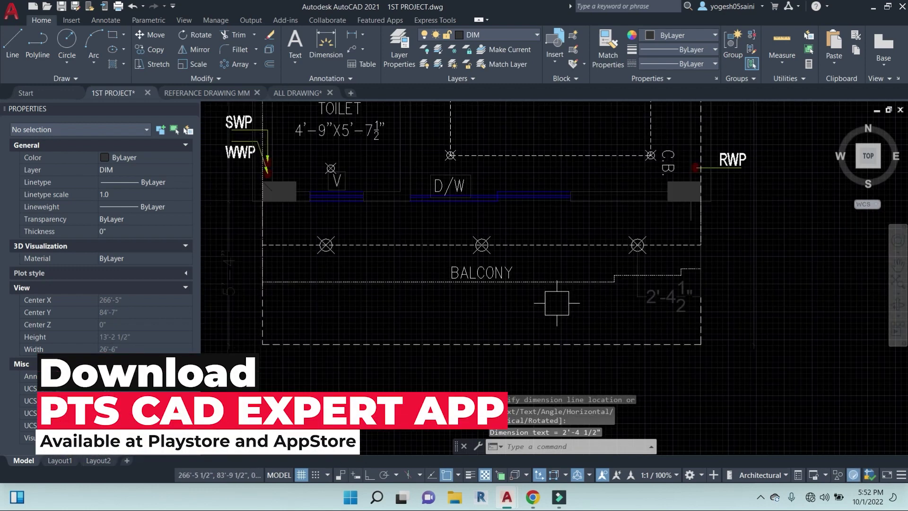
- Dimension the spacing between the lower balcony's middle and right lights, in line with the previous dimension
{"action": "scroll", "coordinate": [482, 245], "scroll_direction": "up", "scroll_amount": 4}
{"action": "key", "text": "space"}
{"action": "left_click", "coordinate": [481, 244]}
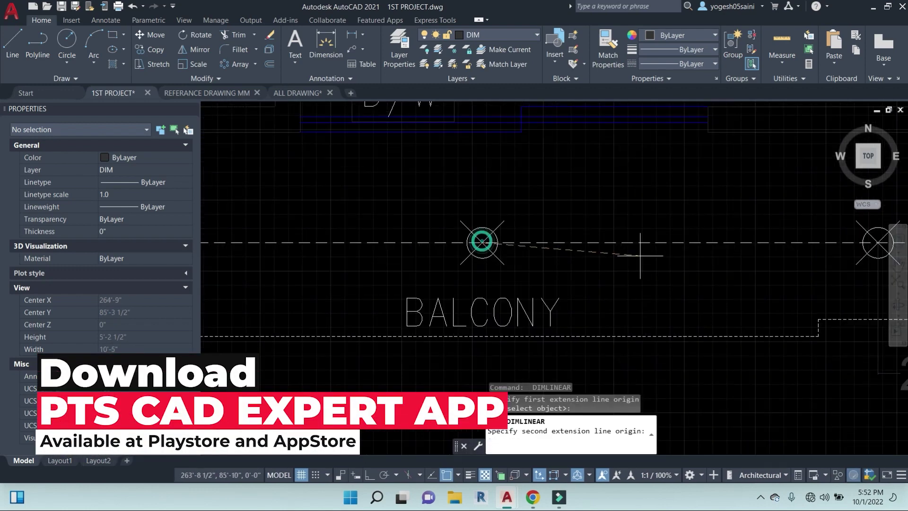
{"action": "middle_click_drag", "start_coordinate": [677, 256], "coordinate": [502, 255]}
{"action": "left_click", "coordinate": [704, 244]}
{"action": "scroll", "coordinate": [671, 357], "scroll_direction": "down", "scroll_amount": 2}
{"action": "middle_click_drag", "start_coordinate": [671, 358], "coordinate": [585, 260]}
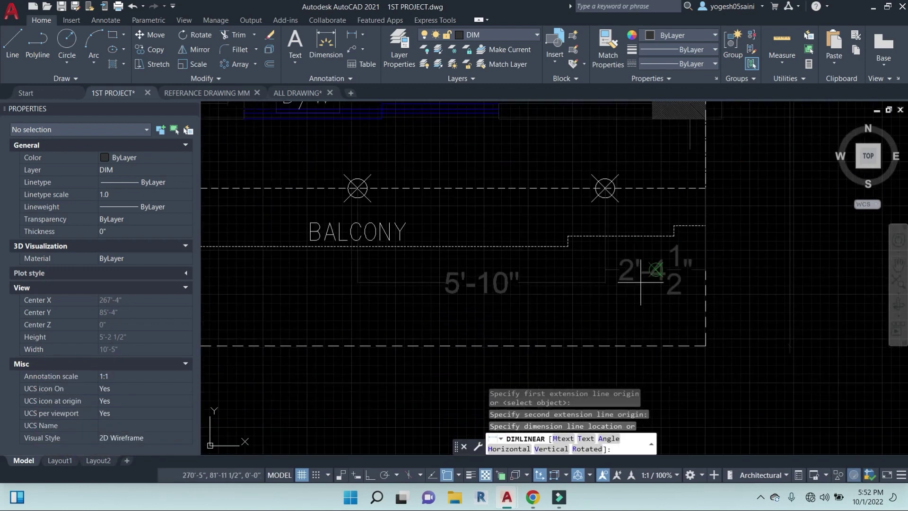
{"action": "scroll", "coordinate": [641, 280], "scroll_direction": "up", "scroll_amount": 6}
{"action": "left_click", "coordinate": [550, 240]}
{"action": "scroll", "coordinate": [453, 315], "scroll_direction": "down", "scroll_amount": 4}
{"action": "middle_click_drag", "start_coordinate": [446, 304], "coordinate": [746, 320]}
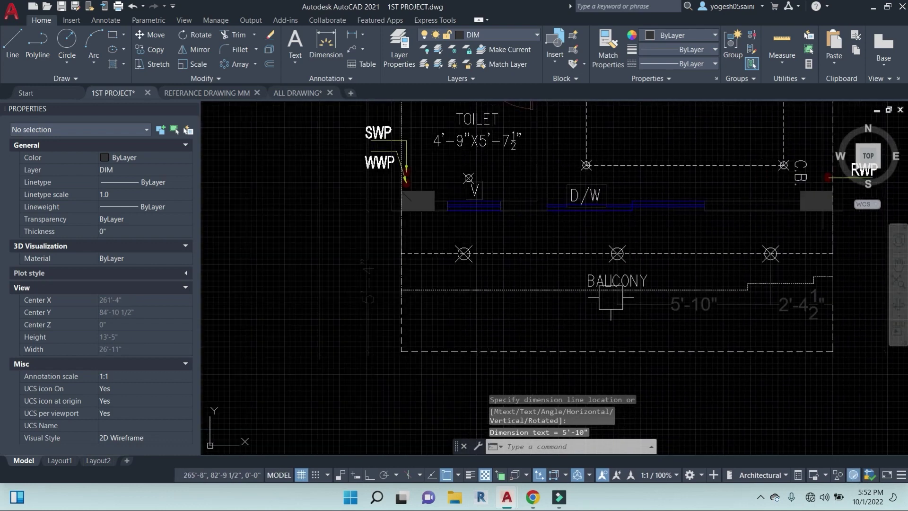
- Dimension the spacing between the lower balcony's left and middle lights, aligned with the existing dimensions
{"action": "key", "text": "space"}
{"action": "left_click", "coordinate": [462, 254]}
{"action": "left_click", "coordinate": [617, 254]}
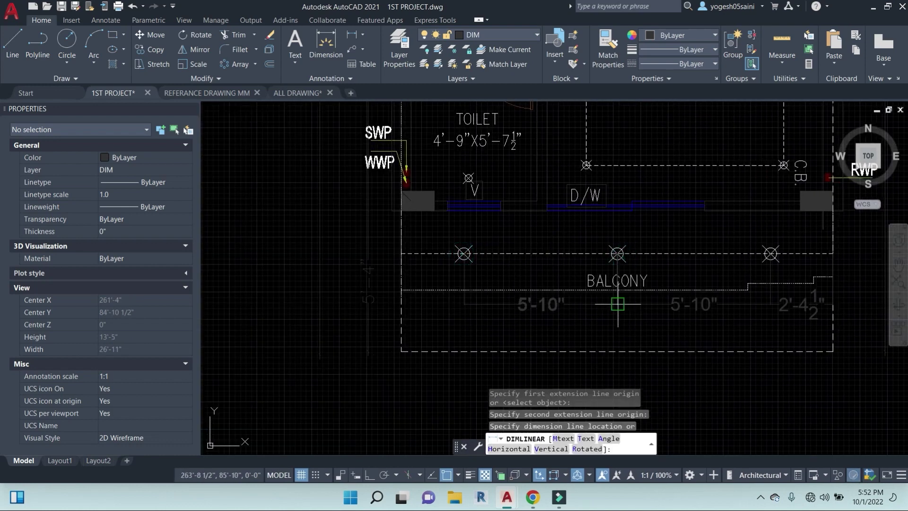
{"action": "left_click", "coordinate": [466, 304]}
{"action": "middle_click_drag", "start_coordinate": [410, 276], "coordinate": [454, 277]}
- Dimension the distance from the lower balcony's left boundary to its left light, completing the dimension row
{"action": "key", "text": "space"}
{"action": "left_click", "coordinate": [446, 254]}
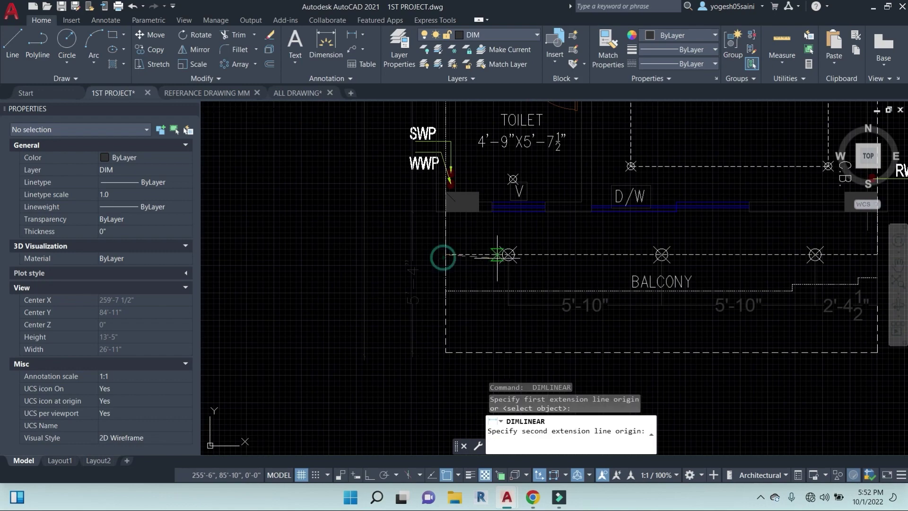
{"action": "left_click", "coordinate": [508, 255]}
{"action": "left_click", "coordinate": [508, 307]}
{"action": "scroll", "coordinate": [509, 306], "scroll_direction": "down", "scroll_amount": 4}
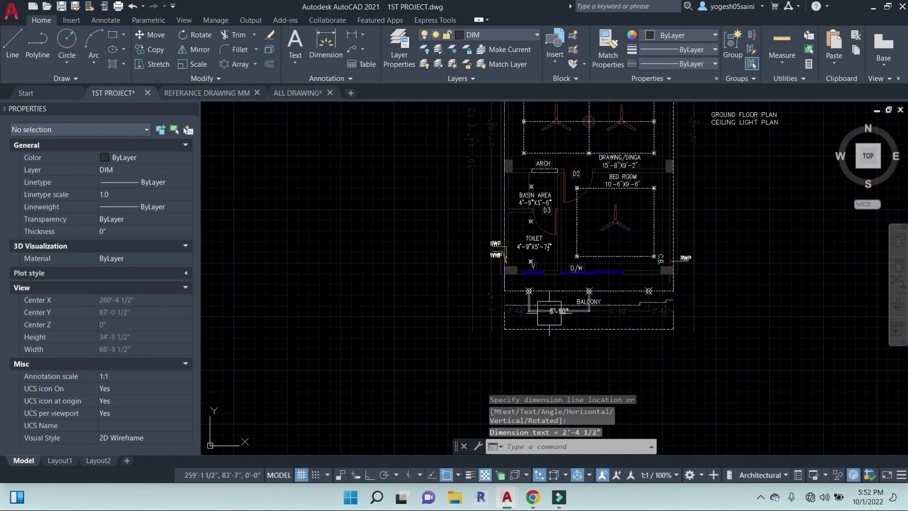
- Dimension the horizontal offset from the drawing room's right layout line to the right wall
{"action": "middle_click_drag", "start_coordinate": [591, 323], "coordinate": [577, 304]}
{"action": "mouse_move", "coordinate": [625, 178]}
{"action": "middle_mouse_down"}
{"action": "mouse_move", "coordinate": [602, 325]}
{"action": "mouse_move", "coordinate": [544, 227]}
{"action": "middle_mouse_up"}
{"action": "scroll", "coordinate": [545, 228], "scroll_direction": "up", "scroll_amount": 6}
{"action": "key", "text": "space"}
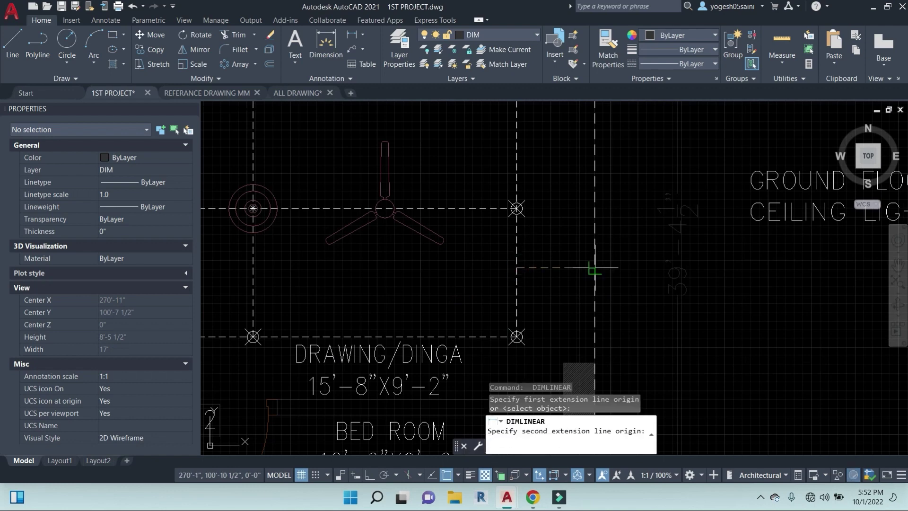
{"action": "left_click", "coordinate": [553, 263]}
{"action": "scroll", "coordinate": [554, 263], "scroll_direction": "down", "scroll_amount": 4}
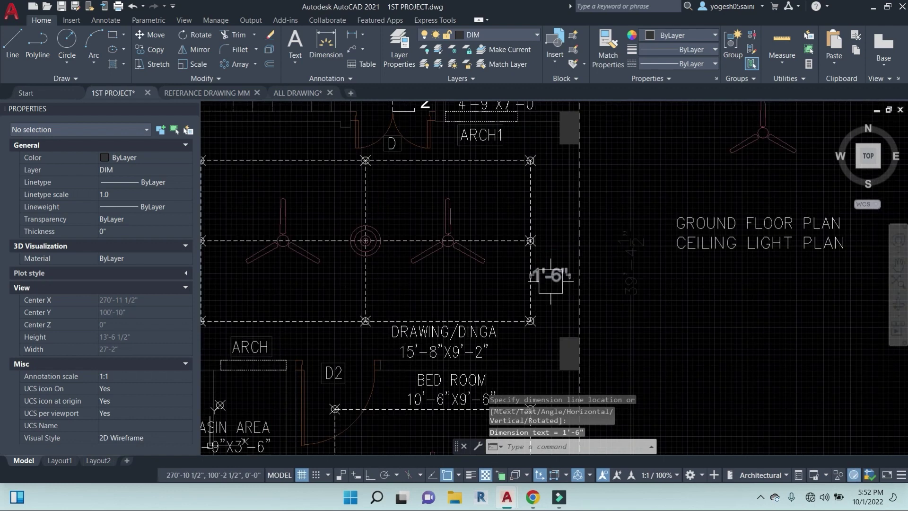
- Dimension the vertical offset from the drawing room's upper layout line to the wall above, near the upper left light
{"action": "middle_click_drag", "start_coordinate": [553, 263], "coordinate": [553, 312]}
{"action": "key", "text": "space"}
{"action": "scroll", "coordinate": [508, 237], "scroll_direction": "up", "scroll_amount": 5}
{"action": "scroll", "coordinate": [509, 237], "scroll_direction": "up", "scroll_amount": 3}
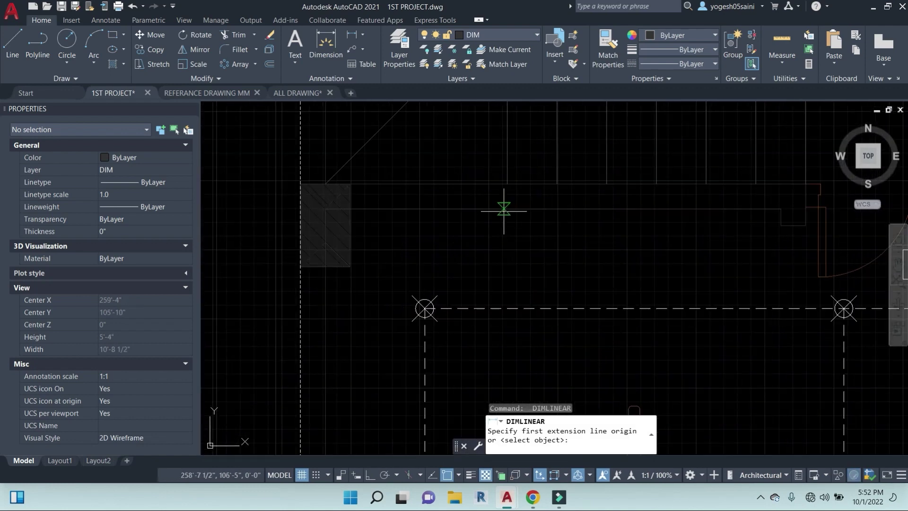
{"action": "middle_click_drag", "start_coordinate": [494, 304], "coordinate": [531, 212]}
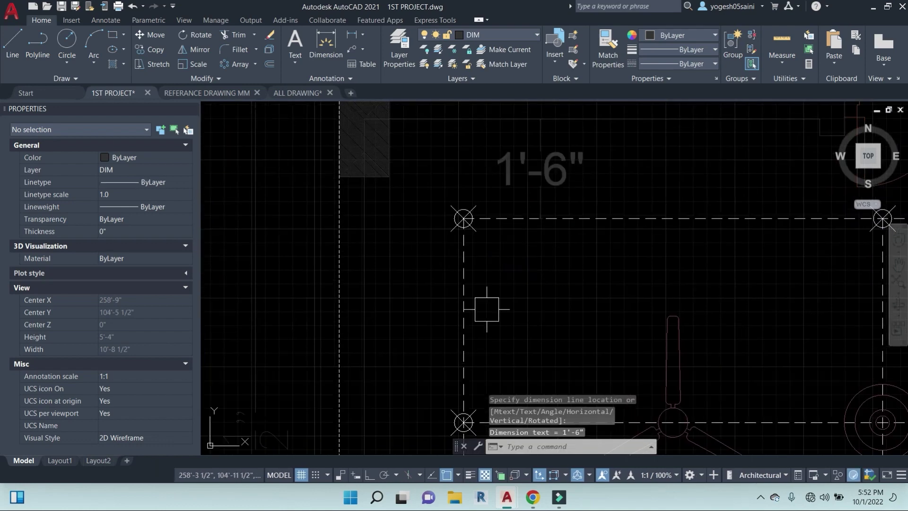
- Dimension the horizontal offset from the drawing room's left layout line to the left wall
{"action": "scroll", "coordinate": [481, 343], "scroll_direction": "down", "scroll_amount": 3}
{"action": "middle_click_drag", "start_coordinate": [485, 324], "coordinate": [508, 182]}
{"action": "key", "text": "space"}
{"action": "left_click", "coordinate": [495, 277]}
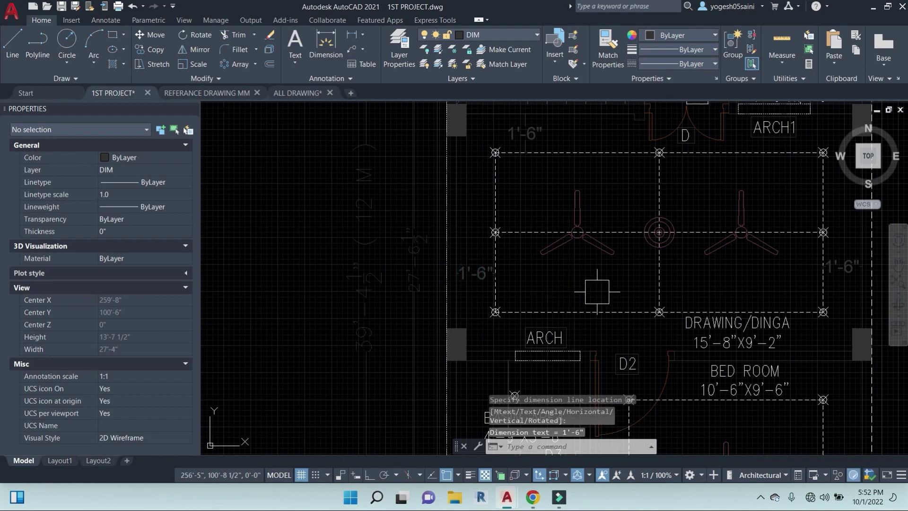
- Dimension the spacing between the upper left and upper middle lights in the drawing room, just below the upper layout line
{"action": "middle_click_drag", "start_coordinate": [597, 290], "coordinate": [546, 304]}
{"action": "middle_click_drag", "start_coordinate": [517, 178], "coordinate": [484, 257]}
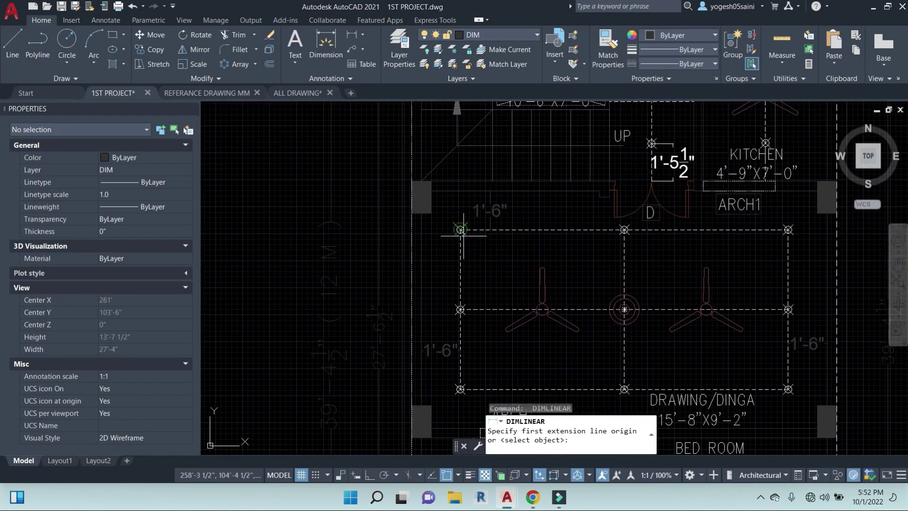
{"action": "scroll", "coordinate": [461, 230], "scroll_direction": "up", "scroll_amount": 8}
{"action": "left_click", "coordinate": [435, 220]}
{"action": "scroll", "coordinate": [435, 220], "scroll_direction": "down", "scroll_amount": 5}
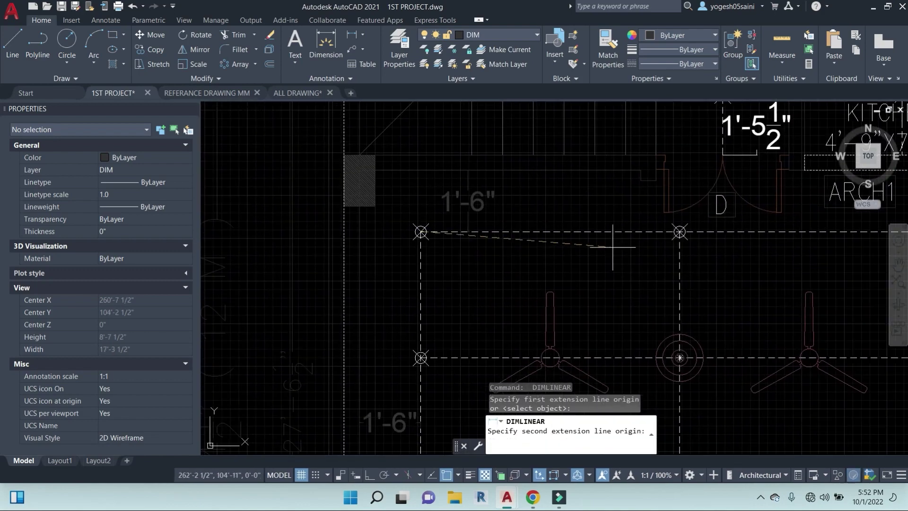
{"action": "left_click", "coordinate": [680, 231]}
{"action": "left_click", "coordinate": [612, 259]}
- Dimension the spacing between the drawing room's upper middle and upper right lights, aligned with the neighbouring dimension
{"action": "key", "text": "Return"}
{"action": "middle_click_drag", "start_coordinate": [669, 259], "coordinate": [562, 264]}
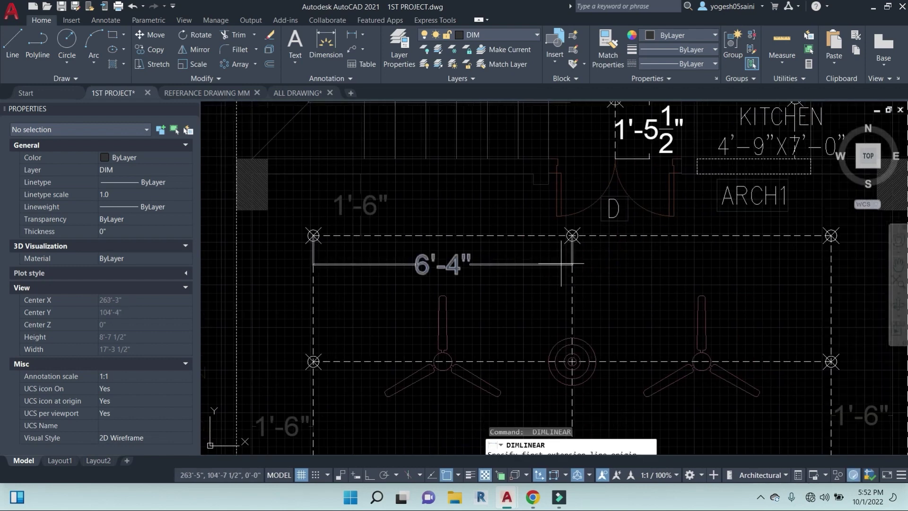
{"action": "left_click", "coordinate": [572, 235]}
{"action": "left_click", "coordinate": [831, 235]}
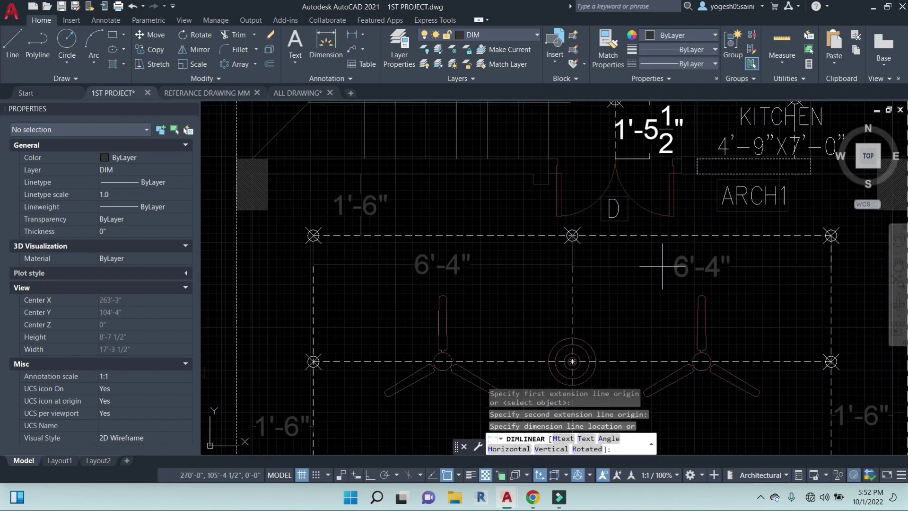
{"action": "left_click", "coordinate": [546, 265]}
- Dimension the two vertical spacings between the three lights on the drawing room's left layout line
{"action": "key", "text": "Return"}
{"action": "middle_click_drag", "start_coordinate": [543, 263], "coordinate": [610, 221]}
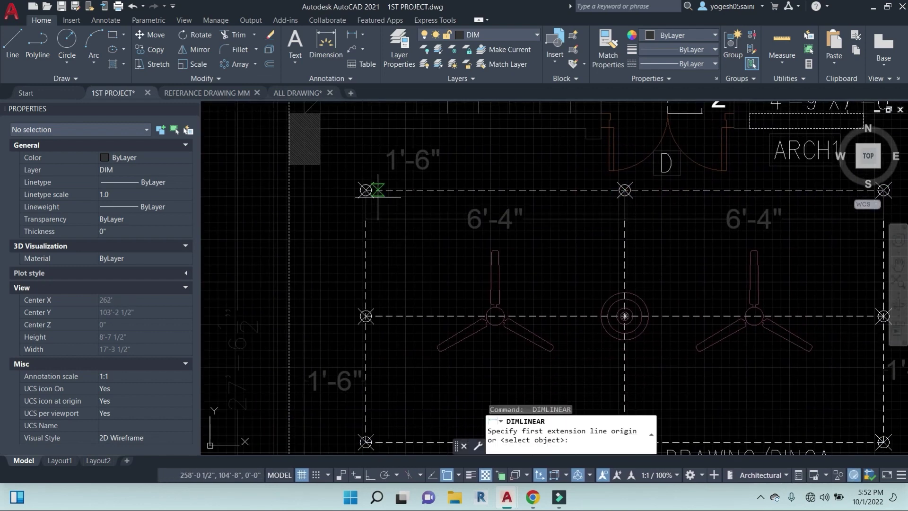
{"action": "left_click", "coordinate": [339, 280]}
{"action": "key", "text": "Return"}
{"action": "middle_click_drag", "start_coordinate": [339, 280], "coordinate": [370, 169]}
{"action": "left_click", "coordinate": [397, 205]}
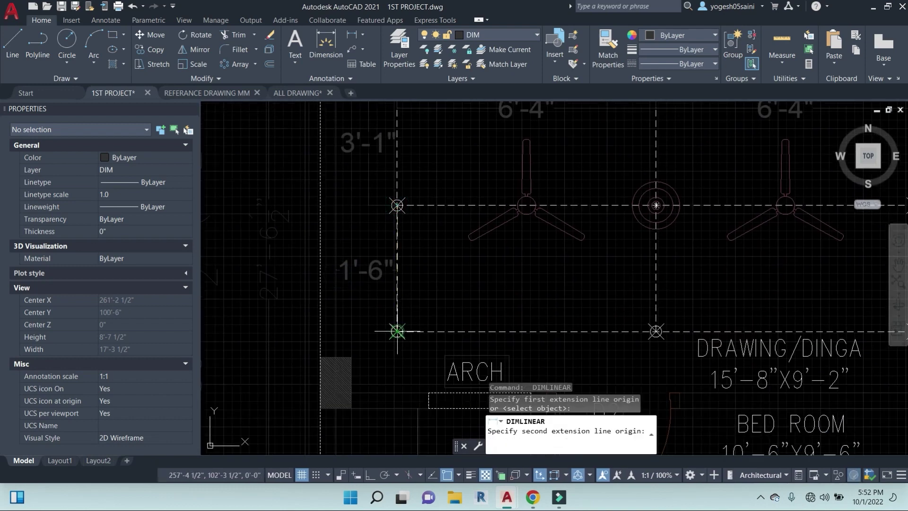
{"action": "scroll", "coordinate": [369, 315], "scroll_direction": "up", "scroll_amount": 3}
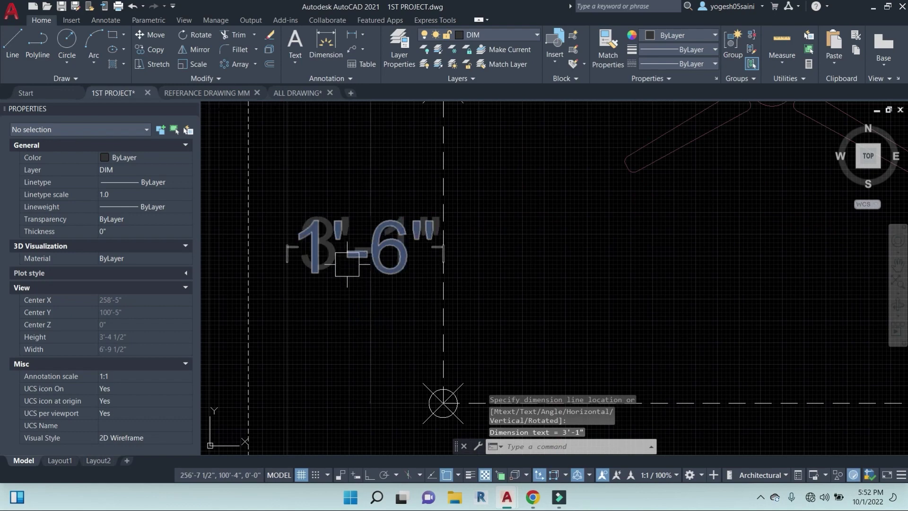
- Erase the 1'-6" offset dimension overlapping the lower vertical spacing dimension at the drawing room's left wall
{"action": "scroll", "coordinate": [349, 263], "scroll_direction": "up", "scroll_amount": 2}
{"action": "left_click", "coordinate": [418, 268]}
{"action": "type", "text": "E"}
{"action": "key", "text": "Return"}
{"action": "scroll", "coordinate": [418, 268], "scroll_direction": "down", "scroll_amount": 5}
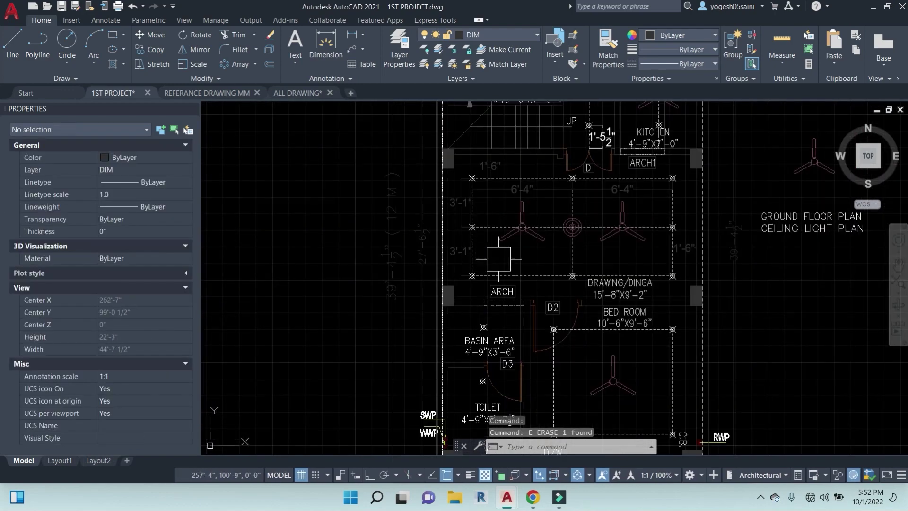
- Dimension the vertical offset from the bedroom's upper layout line to the wall above it
{"action": "key", "text": "Escape"}
{"action": "middle_click_drag", "start_coordinate": [646, 303], "coordinate": [530, 220]}
{"action": "type", "text": "D"}
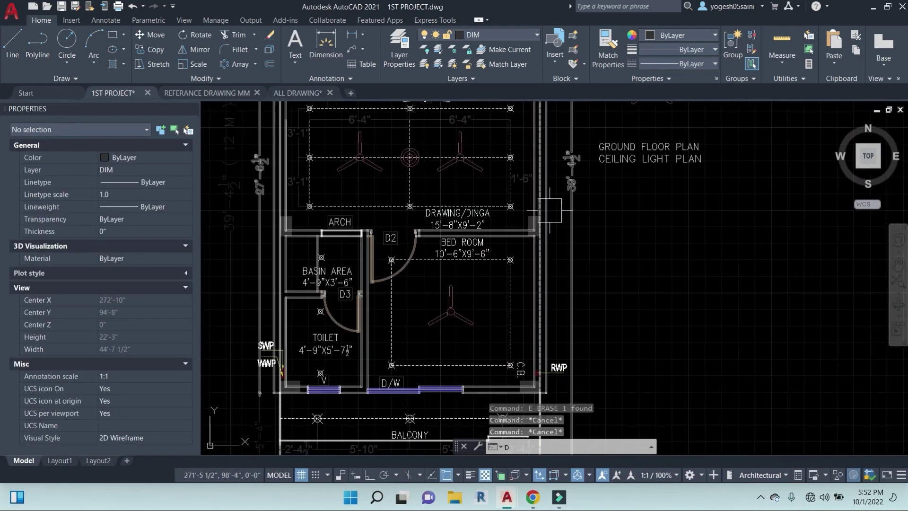
{"action": "type", "text": "IMLI"}
{"action": "key", "text": "Return"}
{"action": "scroll", "coordinate": [498, 261], "scroll_direction": "up", "scroll_amount": 3}
{"action": "left_click", "coordinate": [497, 254]}
{"action": "left_click", "coordinate": [495, 197]}
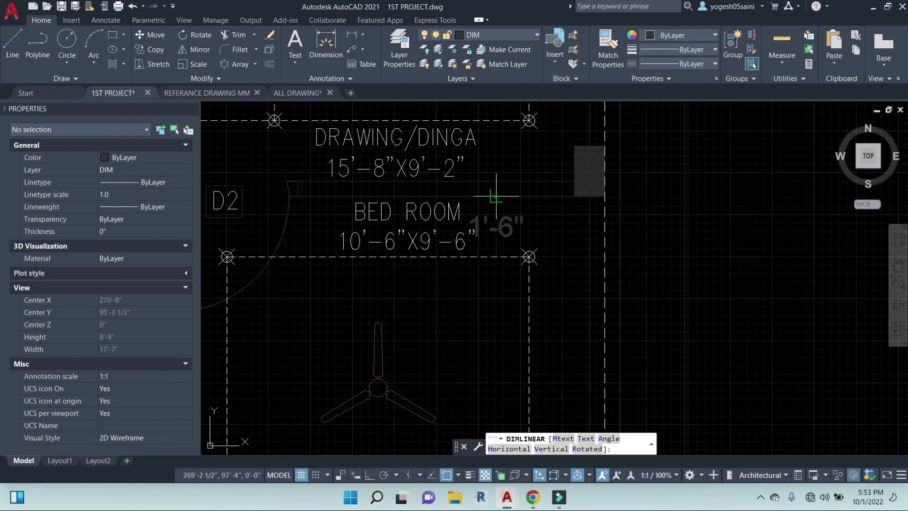
{"action": "left_click", "coordinate": [501, 196]}
- Dimension the horizontal offset from the bedroom's right layout line to the right wall
{"action": "middle_click_drag", "start_coordinate": [559, 280], "coordinate": [559, 225]}
{"action": "key", "text": "Return"}
{"action": "left_click", "coordinate": [533, 268]}
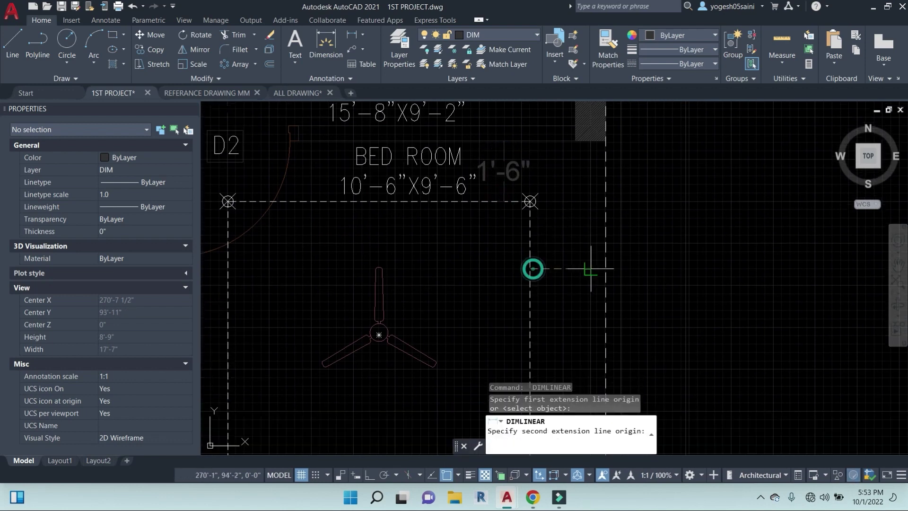
{"action": "left_click", "coordinate": [591, 268]}
{"action": "left_click", "coordinate": [544, 264]}
{"action": "scroll", "coordinate": [590, 287], "scroll_direction": "down", "scroll_amount": 3}
{"action": "key", "text": "Escape"}
{"action": "key", "text": "Escape"}
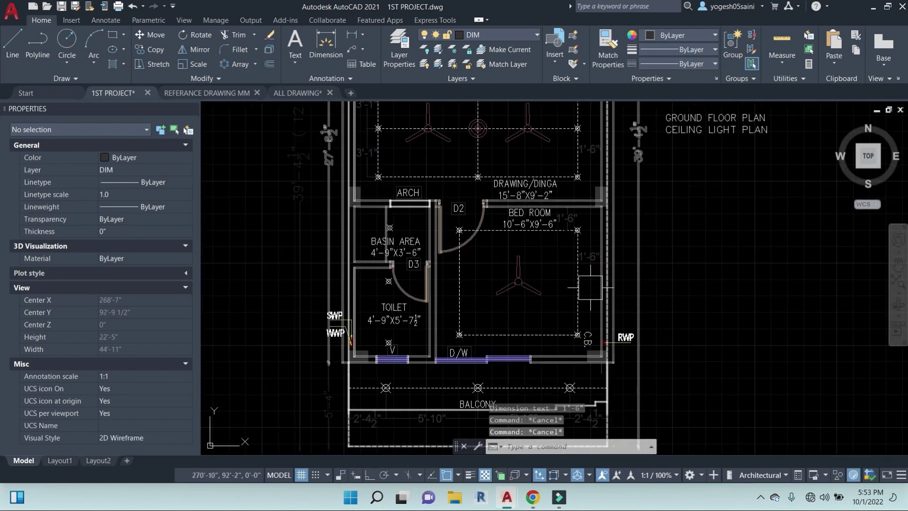
{"action": "type", "text": "DLI"}
{"action": "key", "text": "Return"}
{"action": "scroll", "coordinate": [522, 284], "scroll_direction": "up", "scroll_amount": 2}
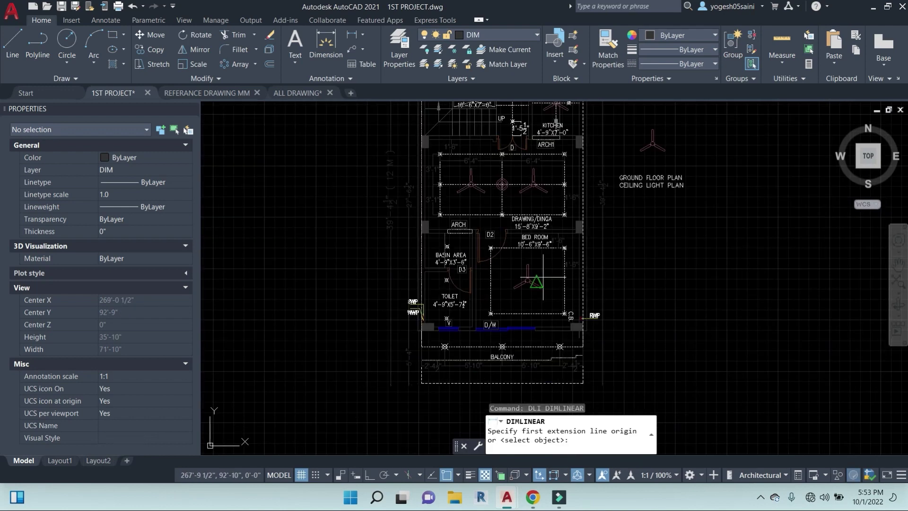
{"action": "key", "text": "Escape"}
{"action": "key", "text": "Escape"}
{"action": "key", "text": "Escape"}
- Make layer 0 the current layer
{"action": "type", "text": "L"}
{"action": "key", "text": "Return"}
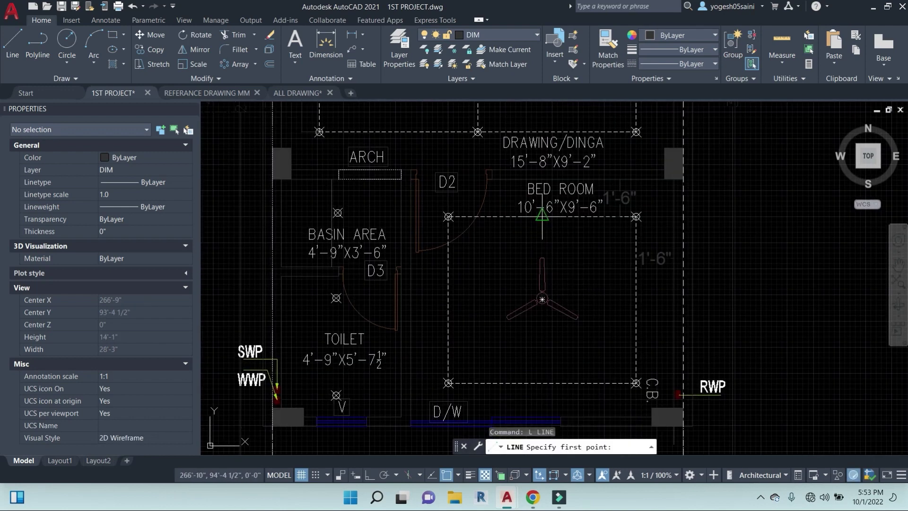
{"action": "left_click", "coordinate": [540, 300]}
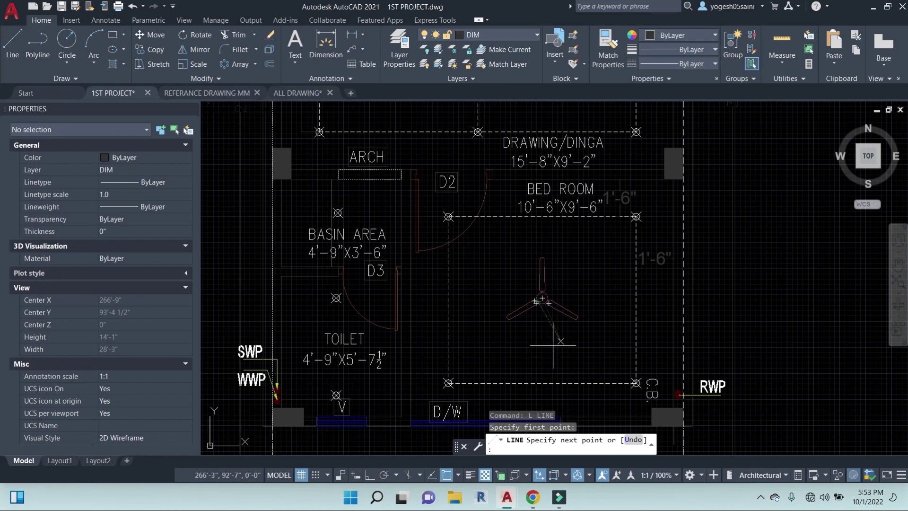
{"action": "left_click", "coordinate": [524, 36]}
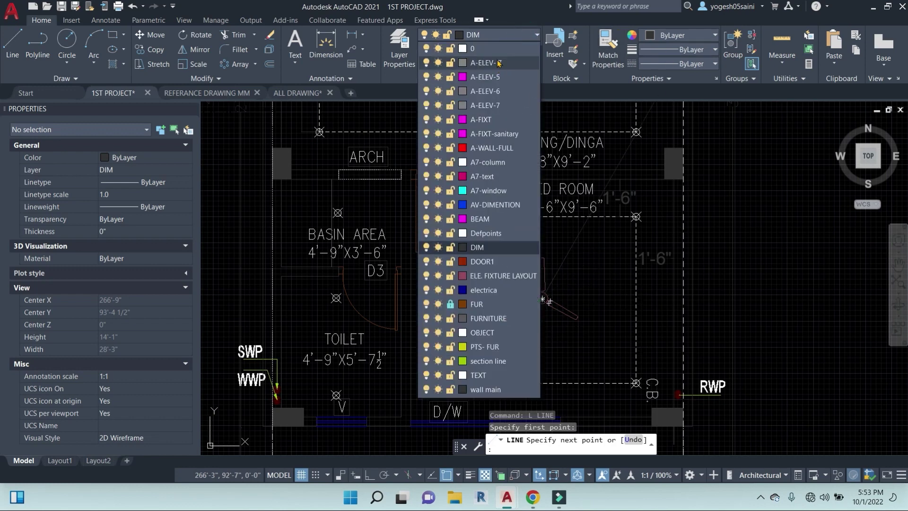
{"action": "left_click", "coordinate": [502, 46]}
{"action": "key", "text": "Escape"}
- Draw a vertical line downward from the bedroom fan's centre, stopping short of the lower layout line
{"action": "type", "text": "L"}
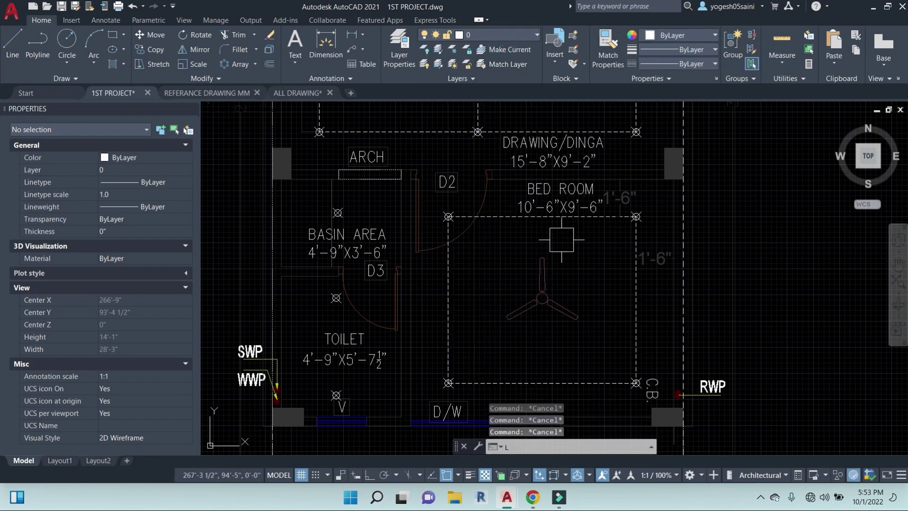
{"action": "key", "text": "Return"}
{"action": "left_click", "coordinate": [544, 298]}
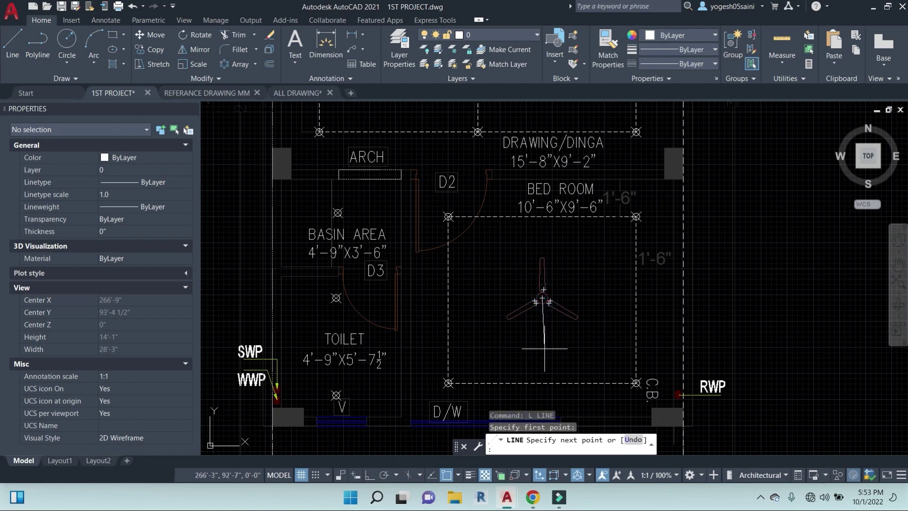
{"action": "left_click", "coordinate": [543, 353]}
{"action": "key", "text": "Escape"}
{"action": "key", "text": "Escape"}
- Extend the line through the bedroom fan to the lower and upper layout lines
{"action": "type", "text": "EX"}
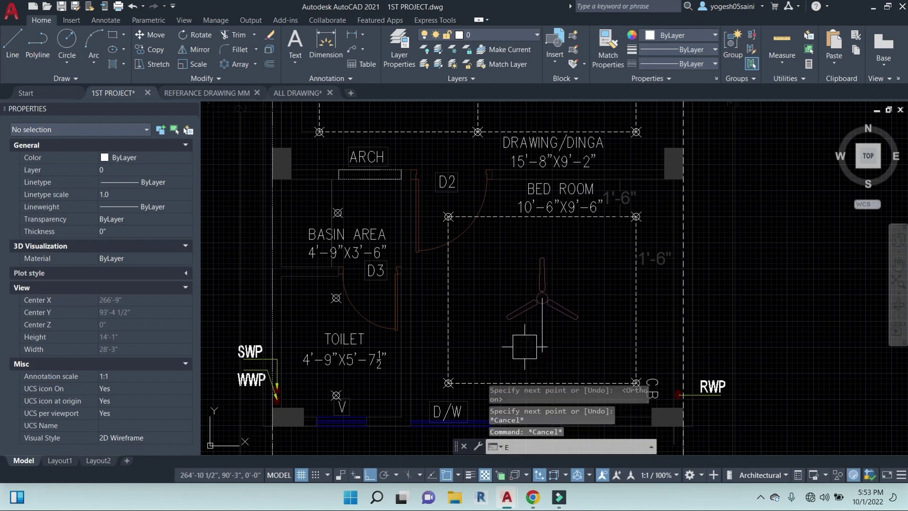
{"action": "key", "text": "Return"}
{"action": "left_click", "coordinate": [568, 380]}
{"action": "key", "text": "Return"}
{"action": "left_click", "coordinate": [542, 349]}
{"action": "key", "text": "Return"}
{"action": "key", "text": "Return"}
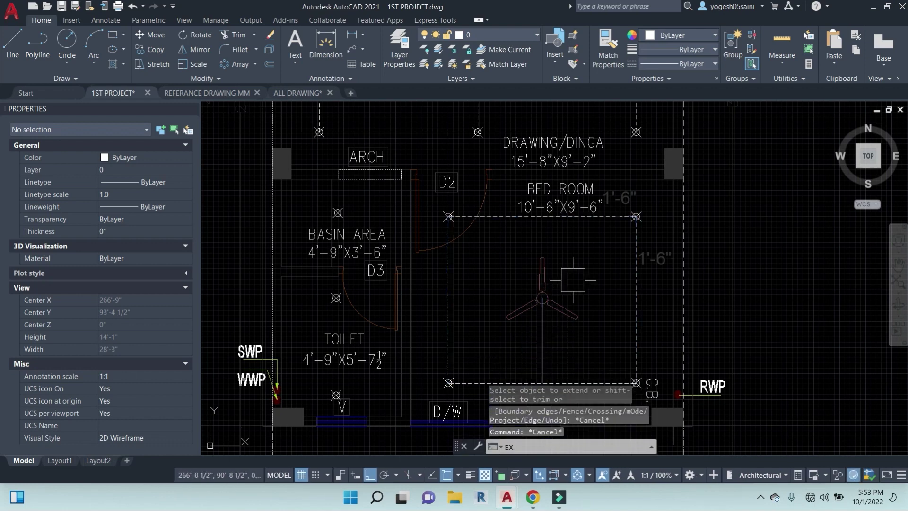
{"action": "left_click", "coordinate": [595, 223]}
{"action": "key", "text": "Return"}
{"action": "left_click", "coordinate": [542, 326]}
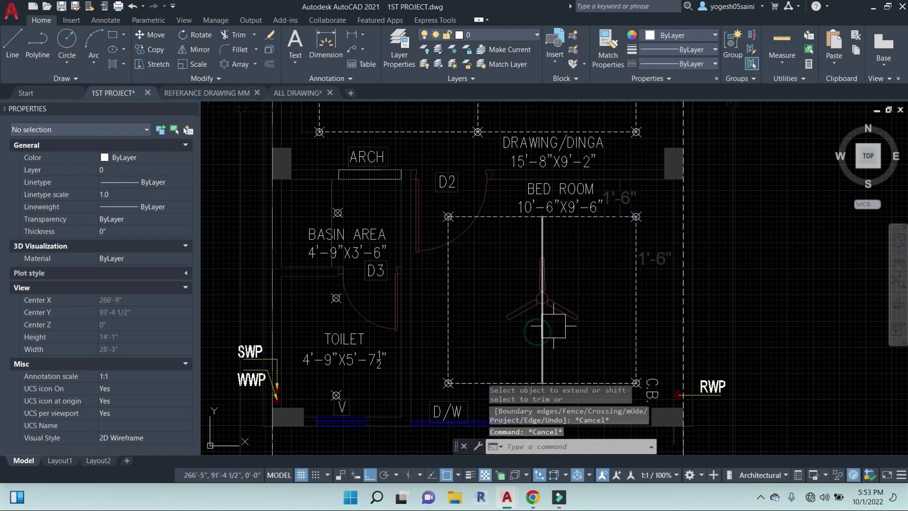
{"action": "key", "text": "Return"}
- Match the properties of the bedroom's dashed layout rectangle onto the vertical line through the fan
{"action": "type", "text": "MA"}
{"action": "key", "text": "Return"}
{"action": "left_click", "coordinate": [635, 308]}
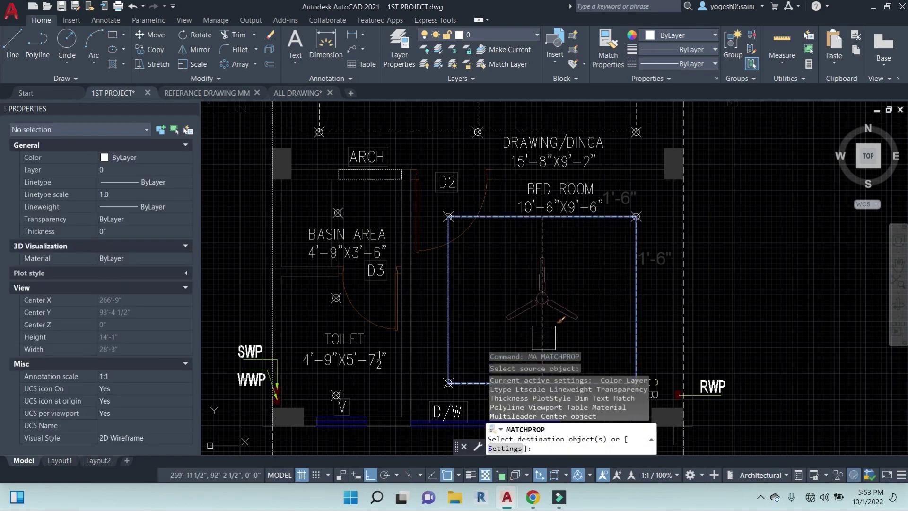
{"action": "left_click", "coordinate": [543, 334]}
{"action": "scroll", "coordinate": [581, 285], "scroll_direction": "down", "scroll_amount": 4}
{"action": "middle_click_drag", "start_coordinate": [588, 298], "coordinate": [569, 289]}
{"action": "key", "text": "Return"}
{"action": "scroll", "coordinate": [566, 294], "scroll_direction": "up", "scroll_amount": 2}
{"action": "key", "text": "Escape"}
{"action": "key", "text": "Escape"}
{"action": "key", "text": "Escape"}
{"action": "scroll", "coordinate": [536, 258], "scroll_direction": "down", "scroll_amount": 2}
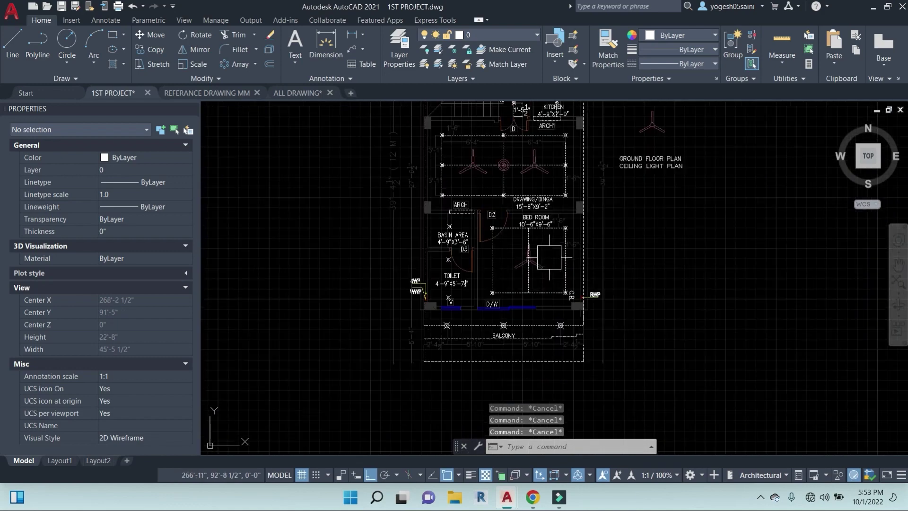
{"action": "scroll", "coordinate": [487, 284], "scroll_direction": "up", "scroll_amount": 4}
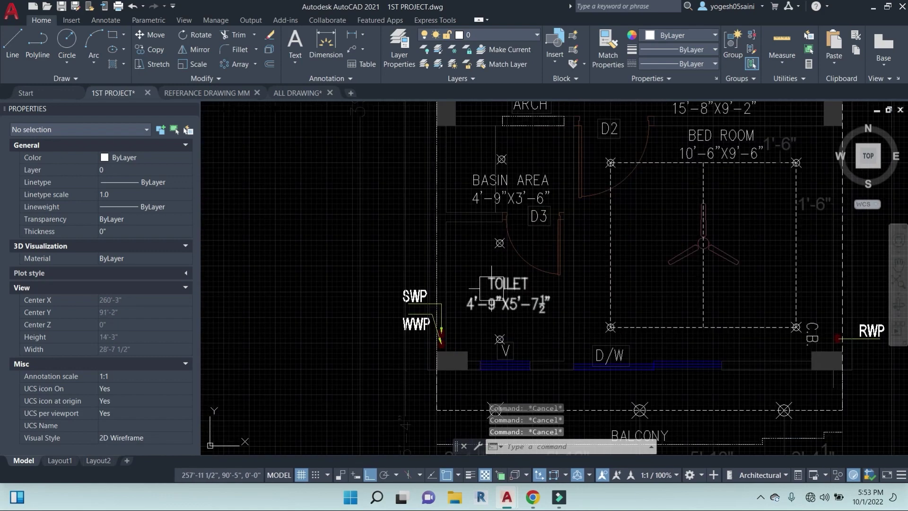
{"action": "type", "text": "DLI DIMLINEAR"}
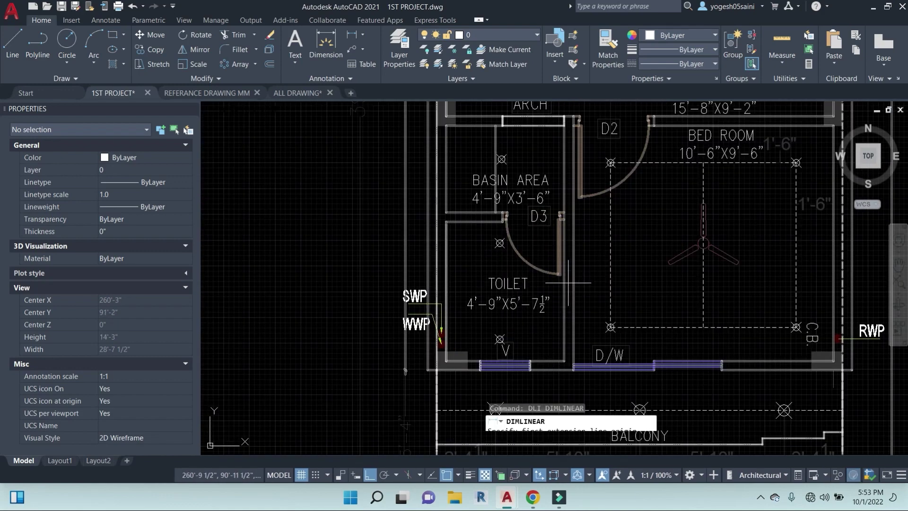
{"action": "key", "text": "Return"}
{"action": "scroll", "coordinate": [544, 288], "scroll_direction": "down", "scroll_amount": 3}
{"action": "scroll", "coordinate": [543, 289], "scroll_direction": "up", "scroll_amount": 4}
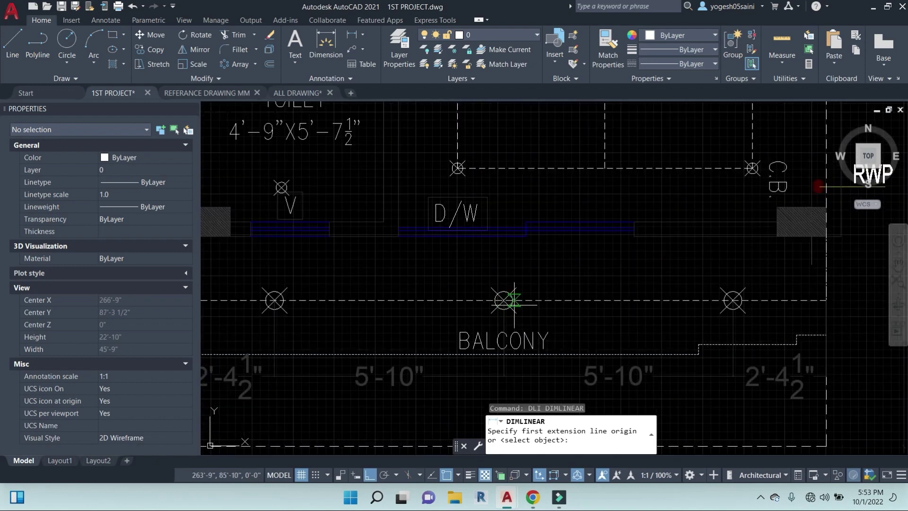
{"action": "scroll", "coordinate": [504, 300], "scroll_direction": "down", "scroll_amount": 6}
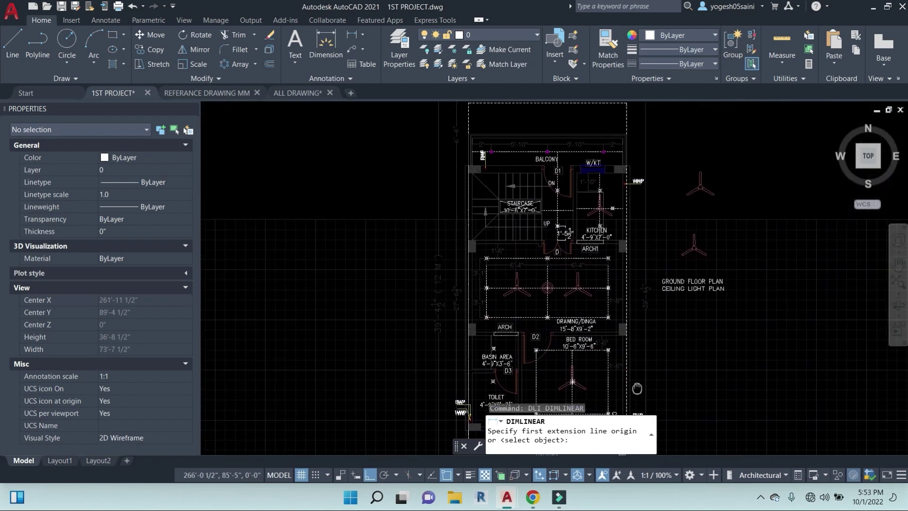
{"action": "middle_click_drag", "start_coordinate": [683, 254], "coordinate": [637, 225]}
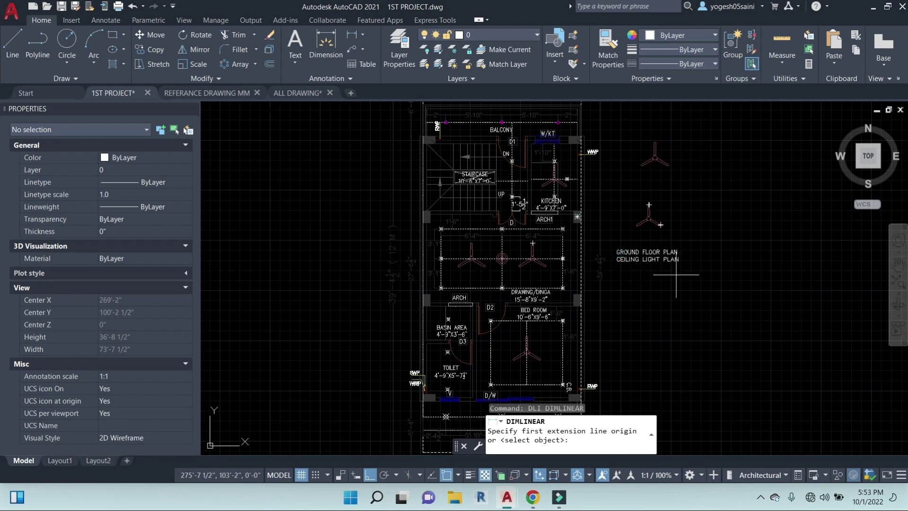
{"action": "scroll", "coordinate": [645, 290], "scroll_direction": "down", "scroll_amount": 2}
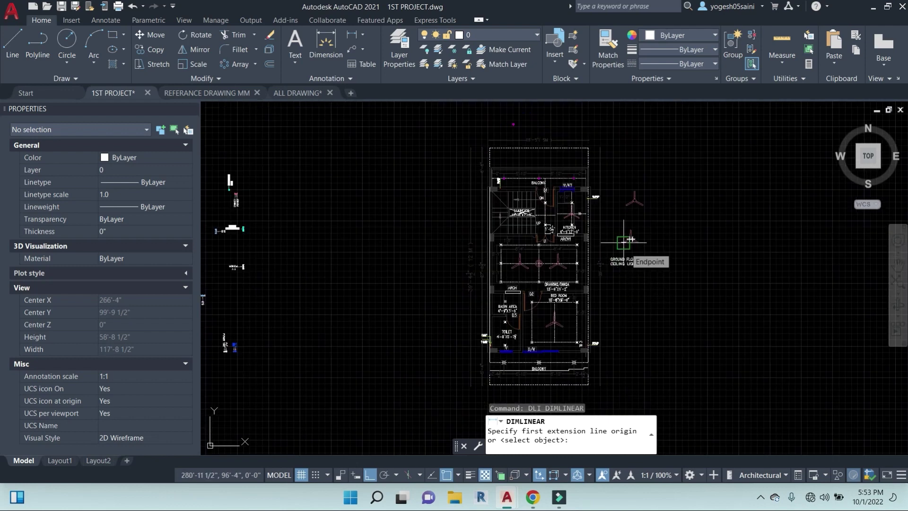
{"action": "key", "text": "Escape"}
{"action": "key", "text": "Escape"}
{"action": "middle_click_drag", "start_coordinate": [659, 263], "coordinate": [651, 263]}
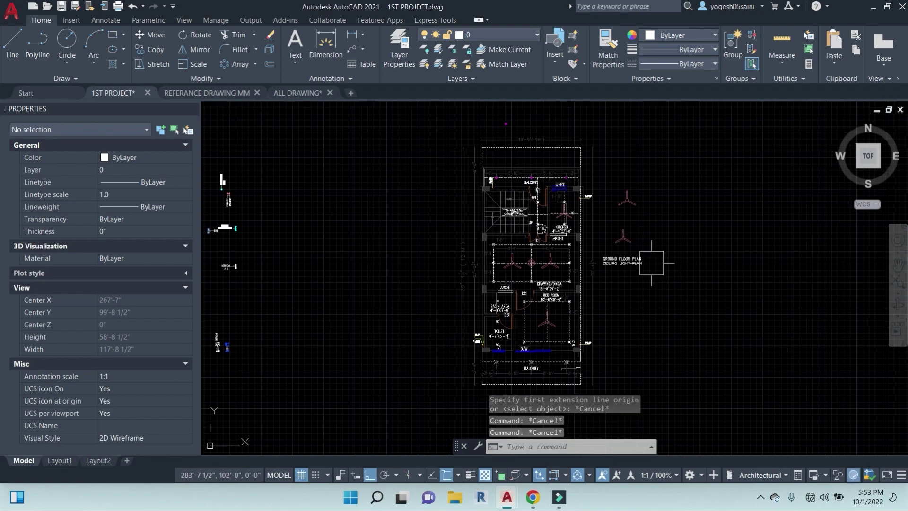
{"action": "scroll", "coordinate": [639, 256], "scroll_direction": "up", "scroll_amount": 3}
{"action": "scroll", "coordinate": [637, 260], "scroll_direction": "down", "scroll_amount": 3}
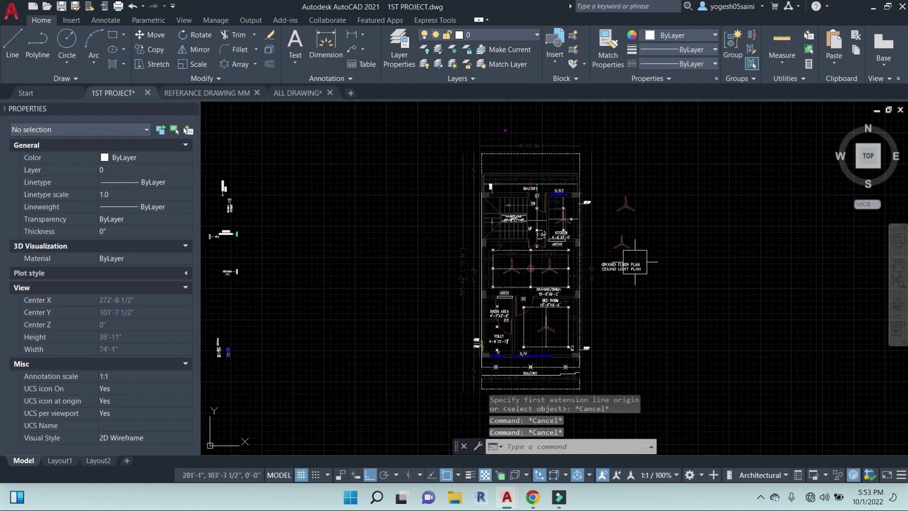
{"action": "mouse_move", "coordinate": [387, 337]}
{"action": "middle_mouse_down"}
{"action": "mouse_move", "coordinate": [507, 332]}
{"action": "mouse_move", "coordinate": [455, 324]}
{"action": "middle_mouse_up"}
{"action": "key", "text": "Escape"}
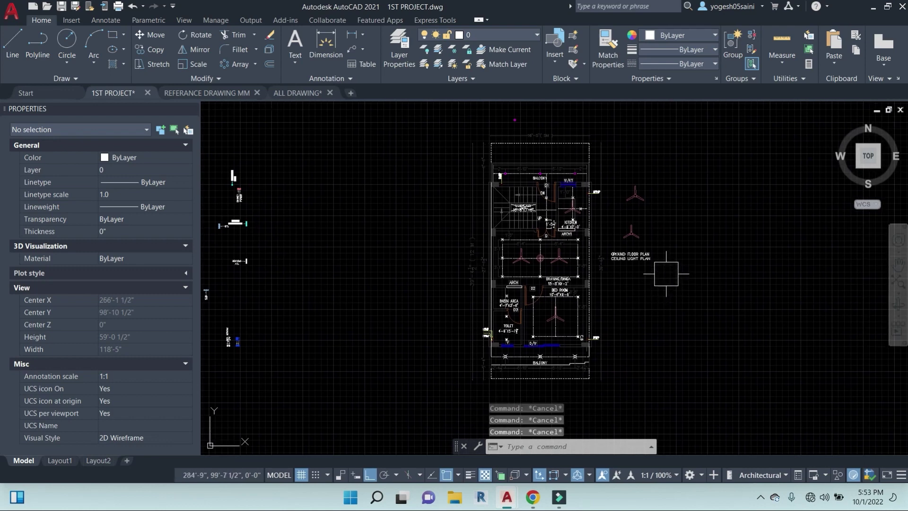
- Draw an open U-shaped fixture outline with 2.5" sides and a 9" base in the empty space below the plan title
{"action": "key", "text": "Return"}
{"action": "scroll", "coordinate": [666, 282], "scroll_direction": "up", "scroll_amount": 2}
{"action": "left_click", "coordinate": [632, 312]}
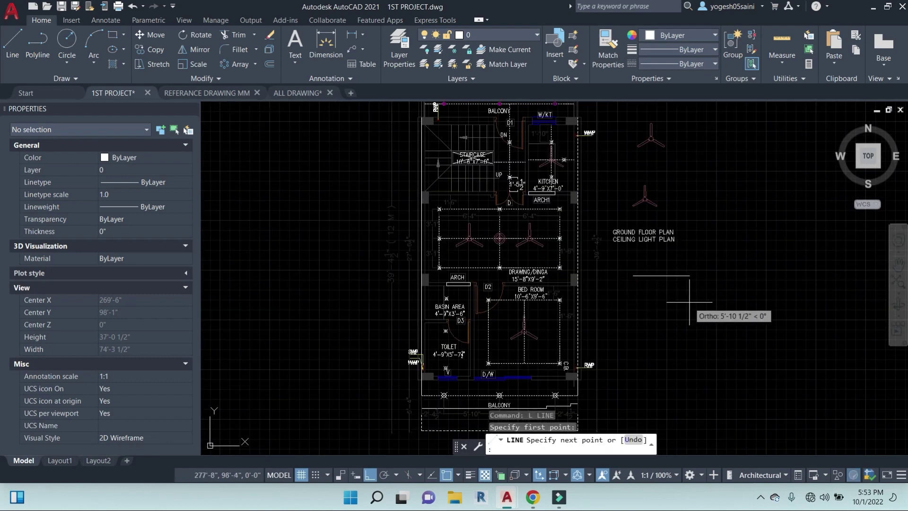
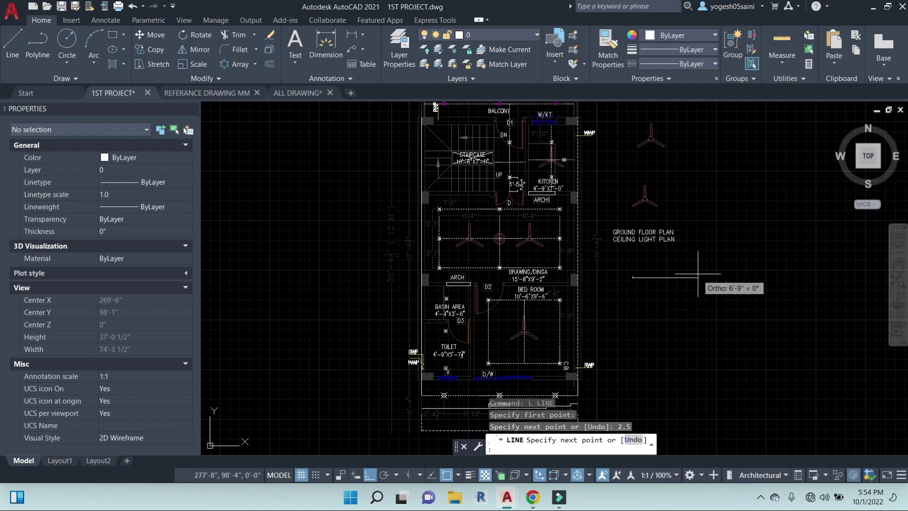
{"action": "scroll", "coordinate": [645, 280], "scroll_direction": "up", "scroll_amount": 5}
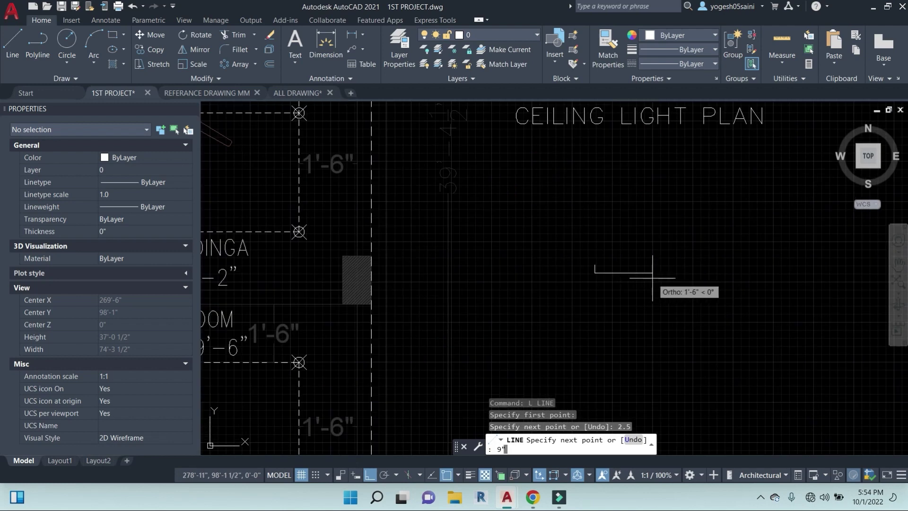
{"action": "key", "text": "Return"}
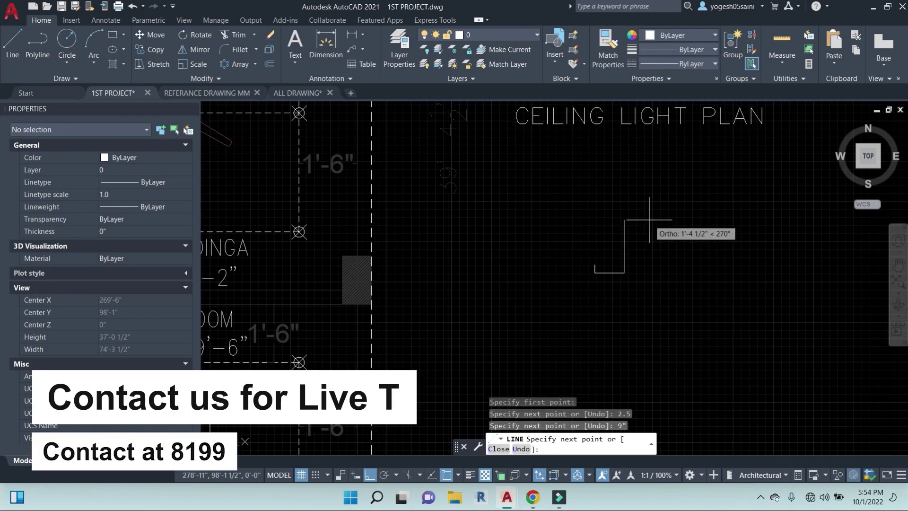
{"action": "type", "text": "2"}
{"action": "key", "text": "Escape"}
{"action": "key", "text": "Escape"}
{"action": "key", "text": "Escape"}
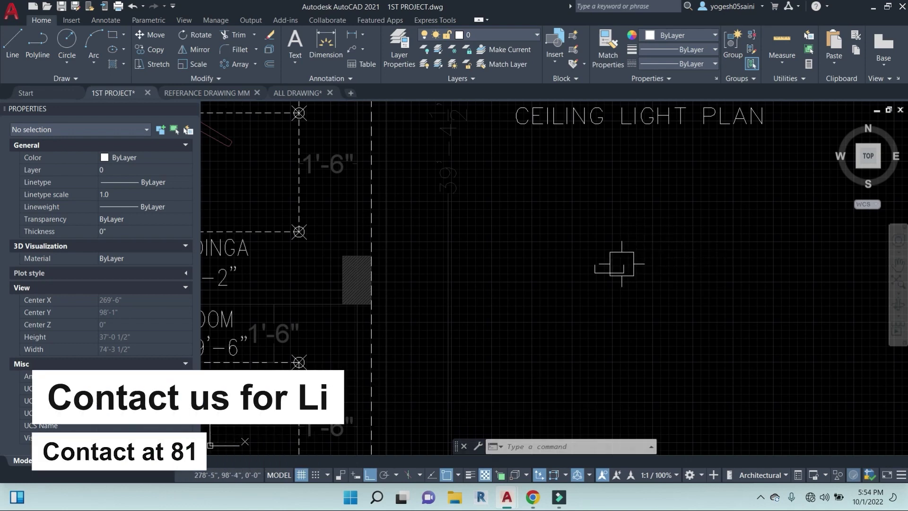
- Draw a horizontal line joining the midpoints of the U-shaped outline's two sides
{"action": "scroll", "coordinate": [620, 280], "scroll_direction": "up", "scroll_amount": 10}
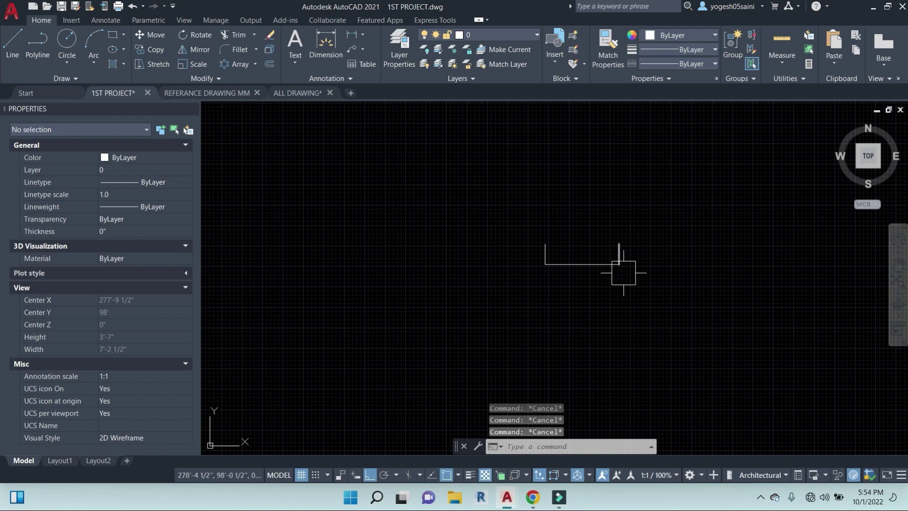
{"action": "type", "text": "L"}
{"action": "key", "text": "Return"}
{"action": "left_click", "coordinate": [545, 250]}
{"action": "left_click", "coordinate": [619, 253]}
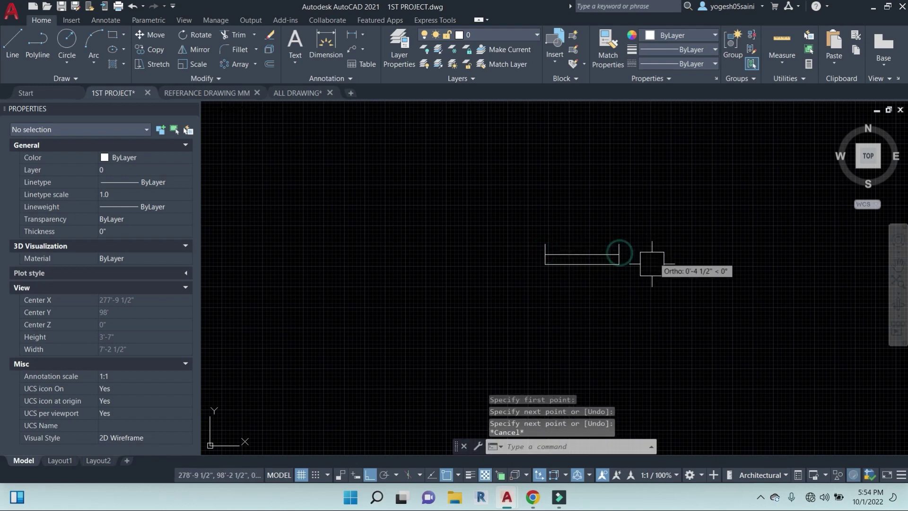
{"action": "key", "text": "Escape"}
- Draw a circle about 2 1/2" in diameter centred on the midline, touching the outline's left side and base
{"action": "type", "text": "C"}
{"action": "key", "text": "Return"}
{"action": "scroll", "coordinate": [558, 253], "scroll_direction": "up", "scroll_amount": 4}
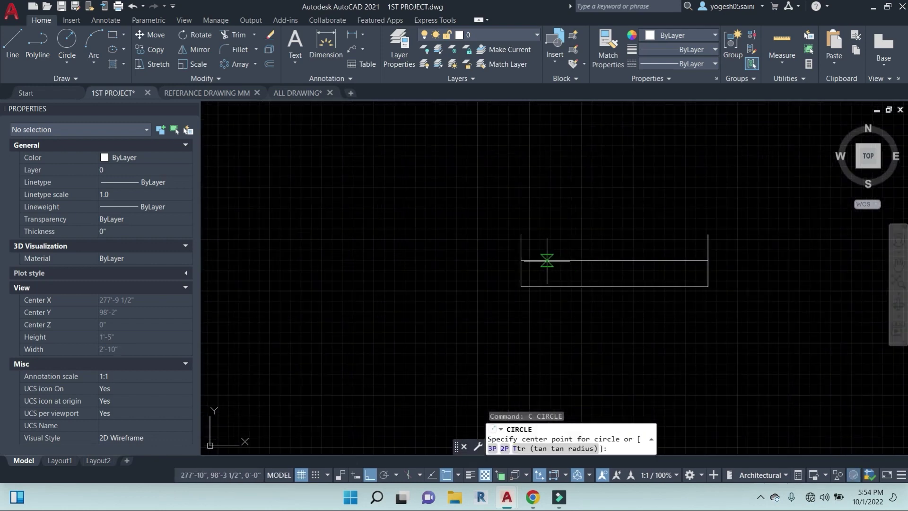
{"action": "left_click", "coordinate": [546, 261]}
{"action": "left_click", "coordinate": [570, 273]}
{"action": "key", "text": "Escape"}
- Copy the circle from its centre to the midpoint of the horizontal midline
{"action": "scroll", "coordinate": [570, 273], "scroll_direction": "up", "scroll_amount": 2}
{"action": "left_click", "coordinate": [570, 274]}
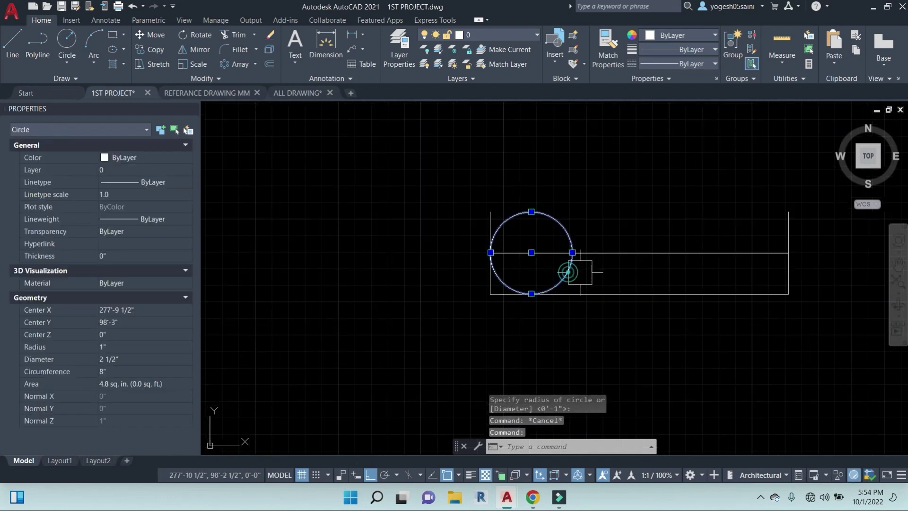
{"action": "type", "text": "CO"}
{"action": "key", "text": "Return"}
{"action": "left_click", "coordinate": [531, 253]}
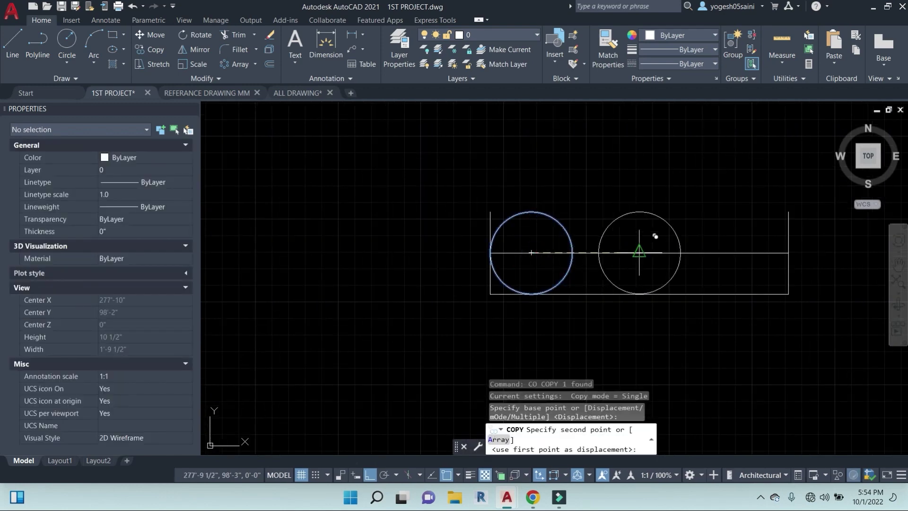
{"action": "left_click", "coordinate": [639, 253]}
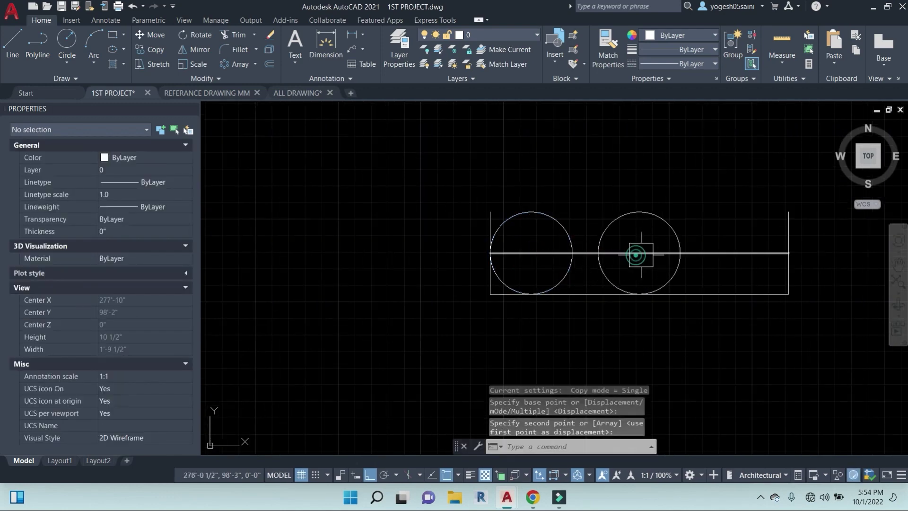
- Mirror the left circle about the vertical axis through the middle circle, keeping the original
{"action": "left_click", "coordinate": [673, 217]}
{"action": "type", "text": "C"}
{"action": "key", "text": "Escape"}
{"action": "left_click", "coordinate": [558, 223]}
{"action": "type", "text": "MI"}
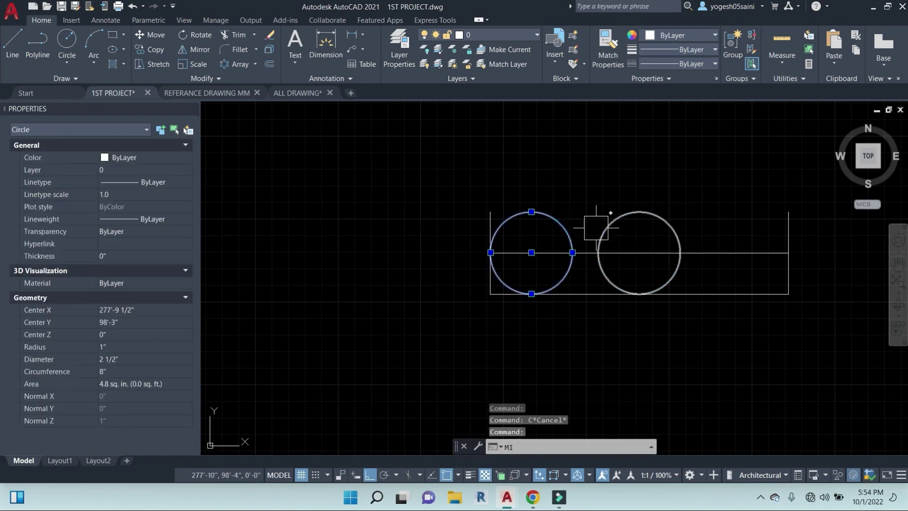
{"action": "key", "text": "Return"}
{"action": "left_click", "coordinate": [639, 253]}
{"action": "left_click", "coordinate": [639, 212]}
{"action": "key", "text": "Return"}
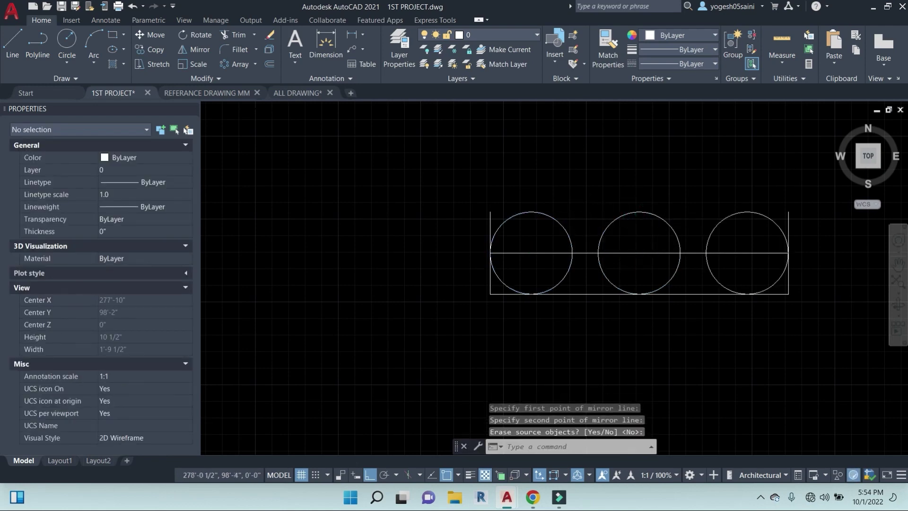
- Erase the horizontal midline running through the three circles
{"action": "scroll", "coordinate": [554, 249], "scroll_direction": "down", "scroll_amount": 2}
{"action": "scroll", "coordinate": [678, 253], "scroll_direction": "up", "scroll_amount": 2}
{"action": "key", "text": "Escape"}
{"action": "left_click", "coordinate": [675, 253]}
{"action": "type", "text": "E"}
{"action": "key", "text": "Return"}
- Hatch the three circles with the ANSI31 pattern at scale 1.0
{"action": "type", "text": "H"}
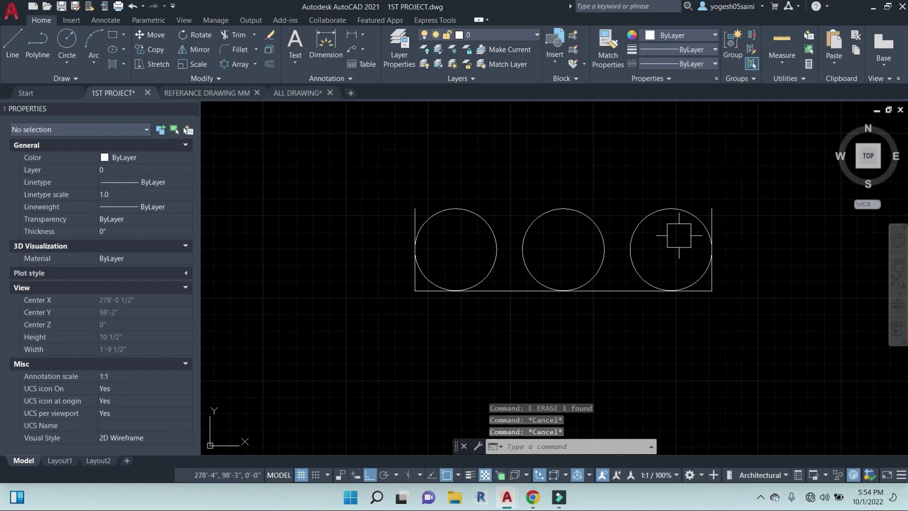
{"action": "key", "text": "Return"}
{"action": "left_click", "coordinate": [667, 246]}
{"action": "left_click", "coordinate": [577, 253]}
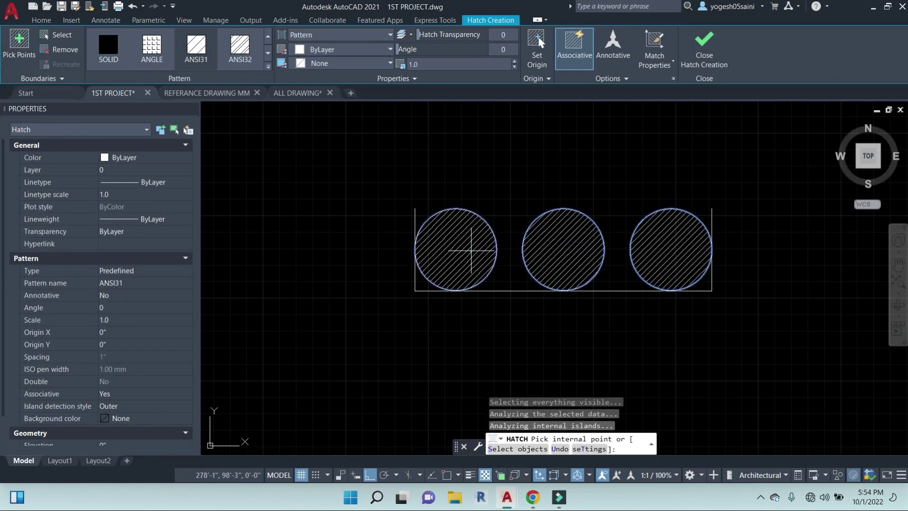
{"action": "left_click", "coordinate": [463, 239]}
{"action": "key", "text": "Escape"}
- Assign the three hatched circles and their hatch to the electrica layer
{"action": "scroll", "coordinate": [669, 243], "scroll_direction": "up", "scroll_amount": 4}
{"action": "scroll", "coordinate": [721, 298], "scroll_direction": "up", "scroll_amount": 4}
{"action": "left_click", "coordinate": [730, 312]}
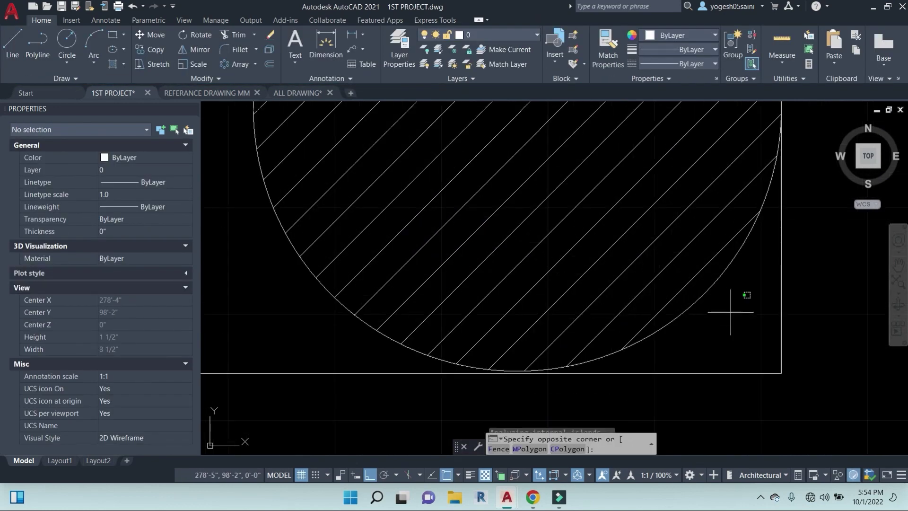
{"action": "scroll", "coordinate": [490, 246], "scroll_direction": "down", "scroll_amount": 8}
{"action": "middle_click_drag", "start_coordinate": [404, 225], "coordinate": [562, 268]}
{"action": "left_click", "coordinate": [449, 224]}
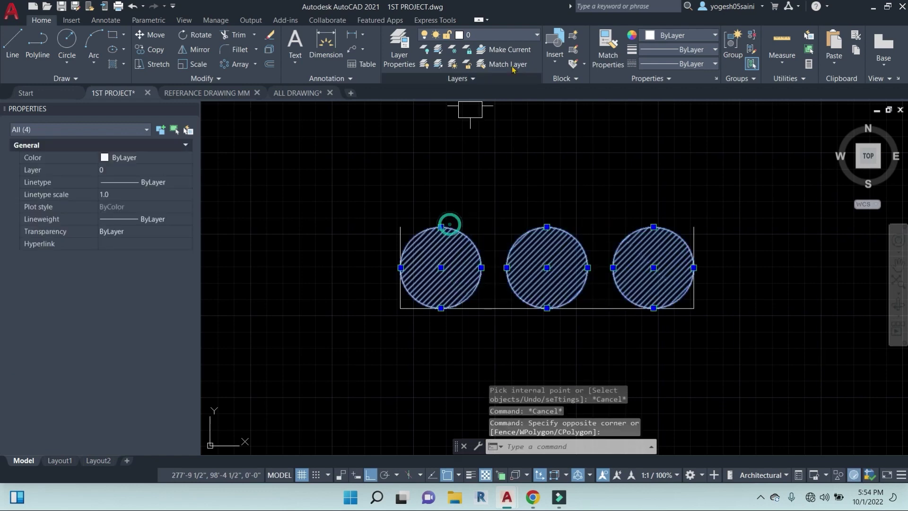
{"action": "left_click", "coordinate": [525, 34]}
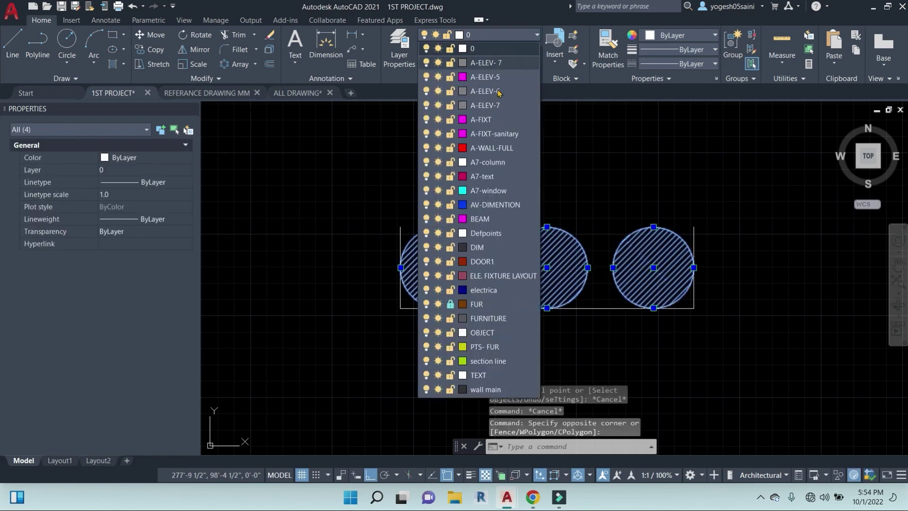
{"action": "left_click", "coordinate": [491, 290]}
{"action": "scroll", "coordinate": [724, 217], "scroll_direction": "down", "scroll_amount": 4}
{"action": "middle_click_drag", "start_coordinate": [585, 188], "coordinate": [493, 204]}
{"action": "key", "text": "Escape"}
- Join the three lines around the circles into a single polyline
{"action": "left_click", "coordinate": [446, 182]}
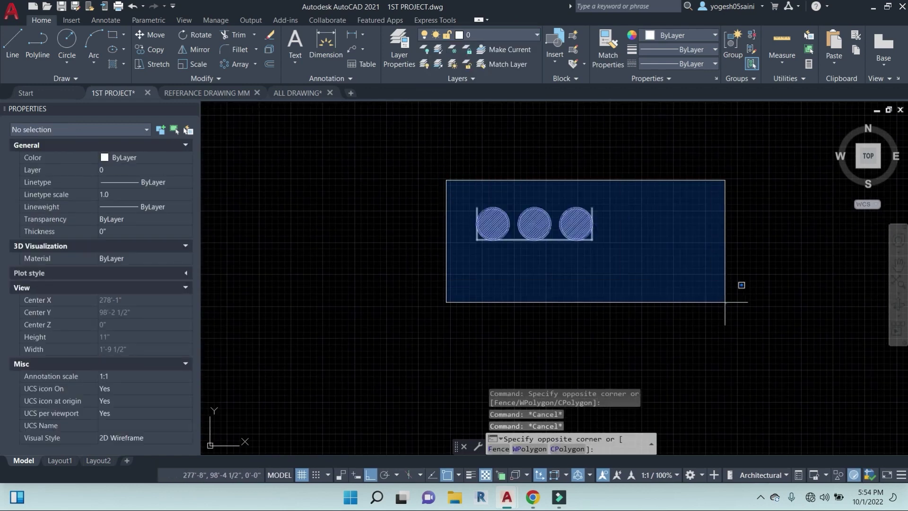
{"action": "left_click", "coordinate": [735, 300]}
{"action": "type", "text": "j"}
{"action": "key", "text": "Return"}
{"action": "scroll", "coordinate": [587, 261], "scroll_direction": "up", "scroll_amount": 2}
{"action": "left_click", "coordinate": [602, 233]}
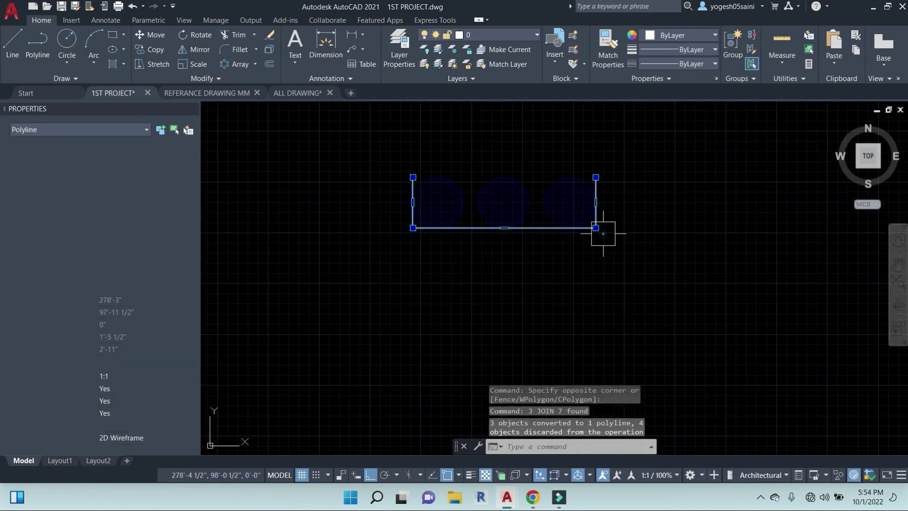
{"action": "key", "text": "Escape"}
{"action": "scroll", "coordinate": [614, 253], "scroll_direction": "down", "scroll_amount": 2}
{"action": "middle_click_drag", "start_coordinate": [634, 278], "coordinate": [622, 279]}
{"action": "key", "text": "Escape"}
{"action": "key", "text": "Escape"}
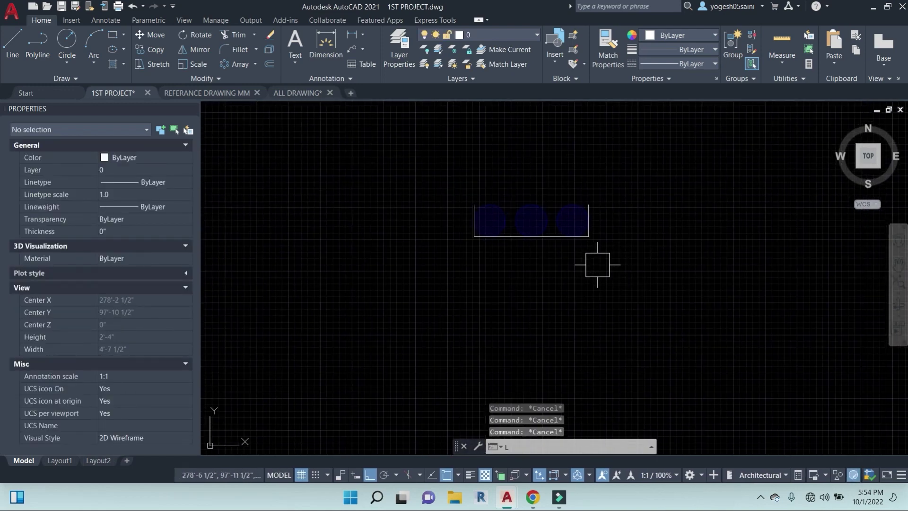
{"action": "key", "text": "Return"}
{"action": "middle_click_drag", "start_coordinate": [575, 255], "coordinate": [536, 263]}
{"action": "left_click", "coordinate": [492, 237]}
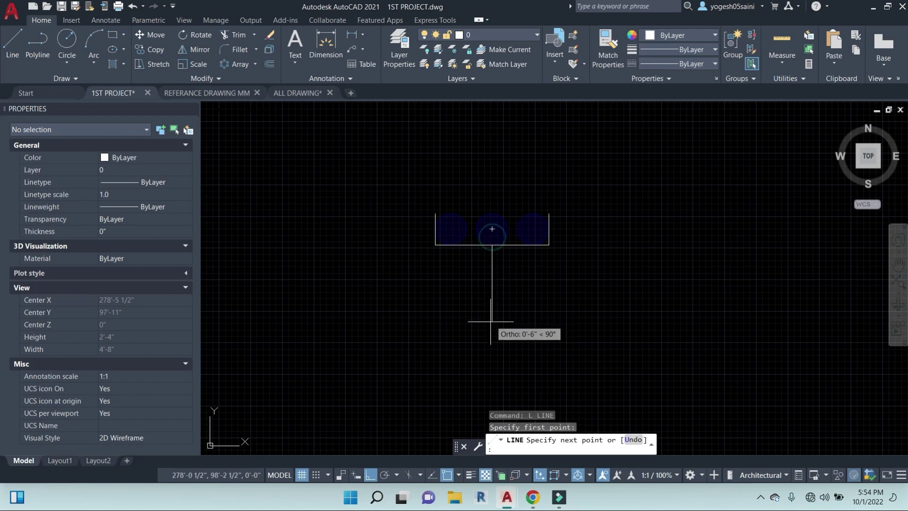
{"action": "scroll", "coordinate": [492, 321], "scroll_direction": "down", "scroll_amount": 4}
{"action": "middle_click_drag", "start_coordinate": [493, 321], "coordinate": [518, 227]}
{"action": "key", "text": "Escape"}
{"action": "key", "text": "Escape"}
{"action": "type", "text": "le"}
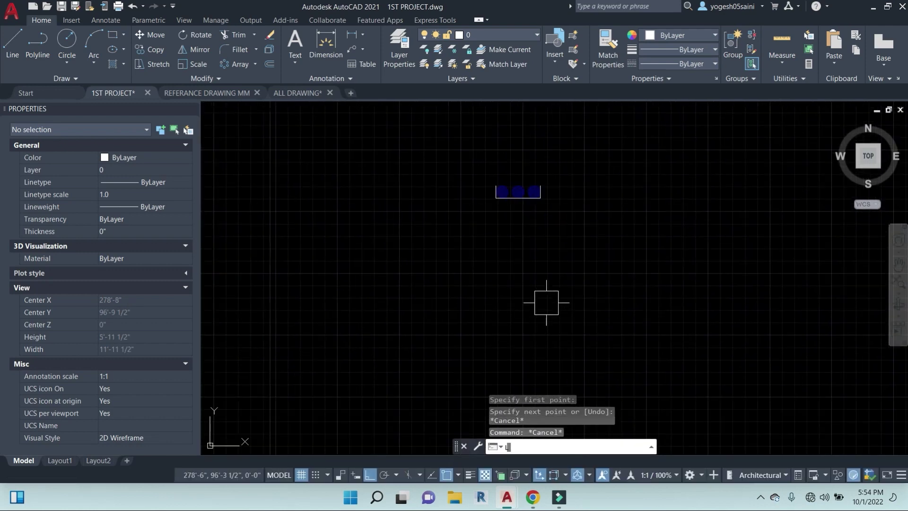
{"action": "key", "text": "Return"}
{"action": "scroll", "coordinate": [521, 194], "scroll_direction": "up", "scroll_amount": 3}
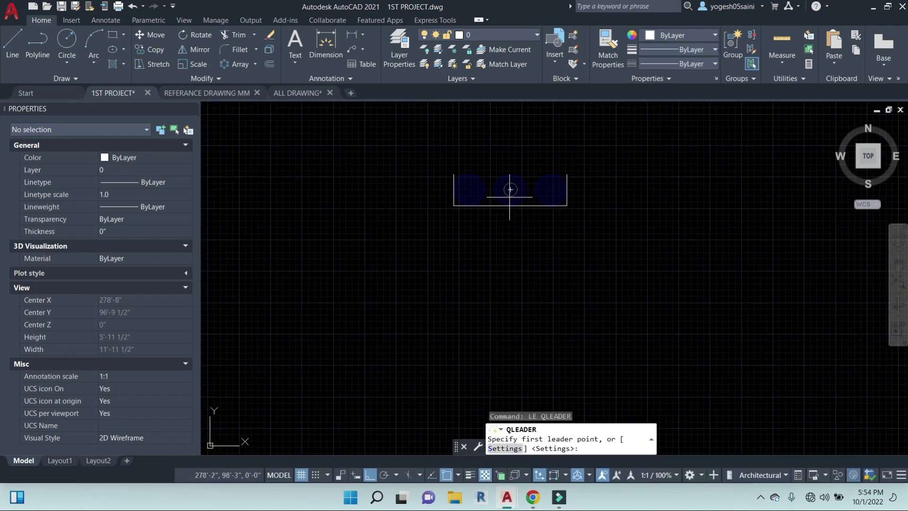
{"action": "left_click", "coordinate": [510, 190]}
{"action": "key", "text": "Escape"}
{"action": "key", "text": "Escape"}
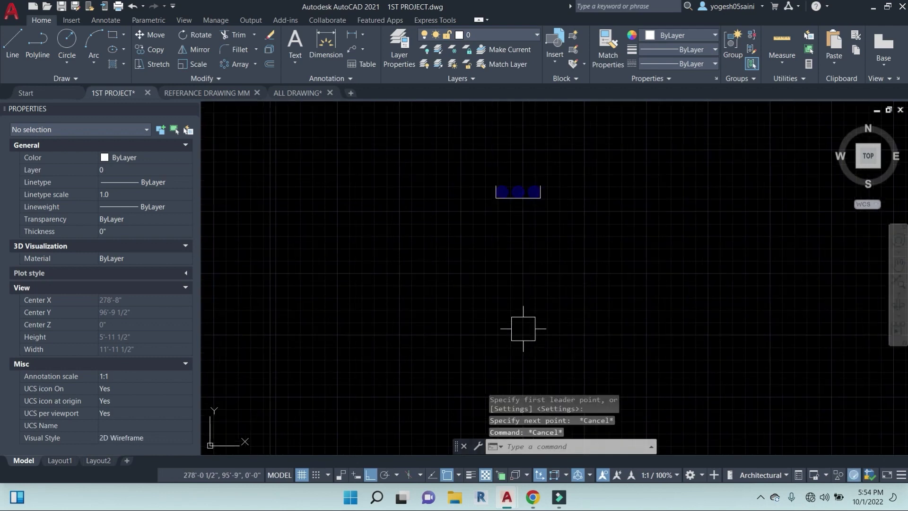
- Add a vertical leader running down from the middle circle of the symbol, with the annotation text SB
{"action": "type", "text": "le"}
{"action": "key", "text": "Return"}
{"action": "left_click", "coordinate": [519, 191]}
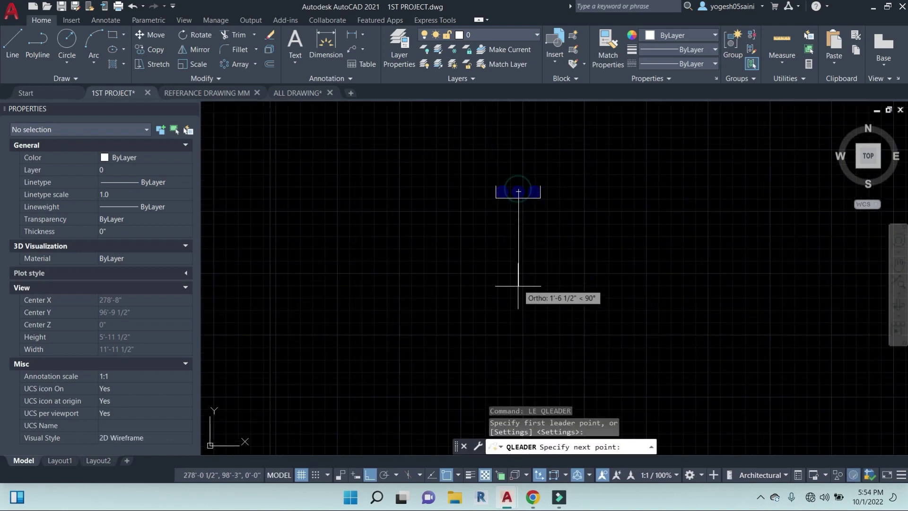
{"action": "left_click", "coordinate": [519, 293]}
{"action": "left_click", "coordinate": [519, 319]}
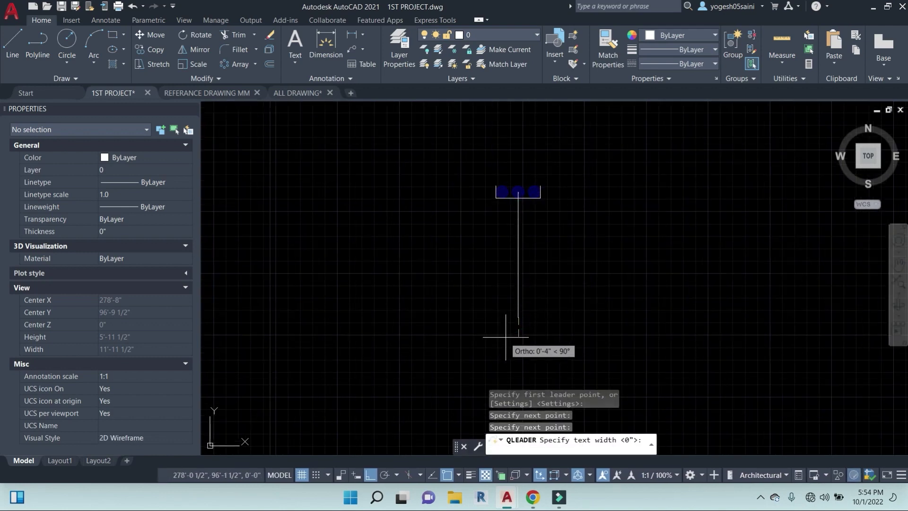
{"action": "left_click", "coordinate": [506, 337]}
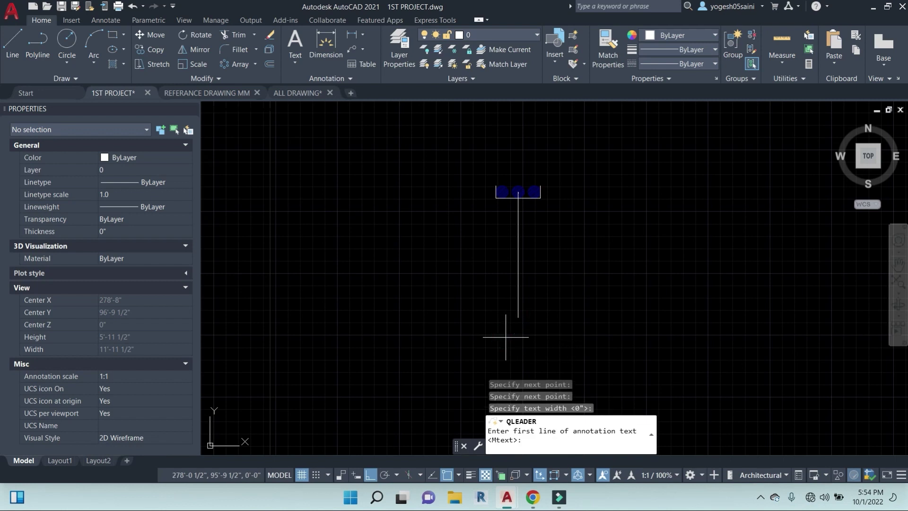
{"action": "type", "text": "SB"}
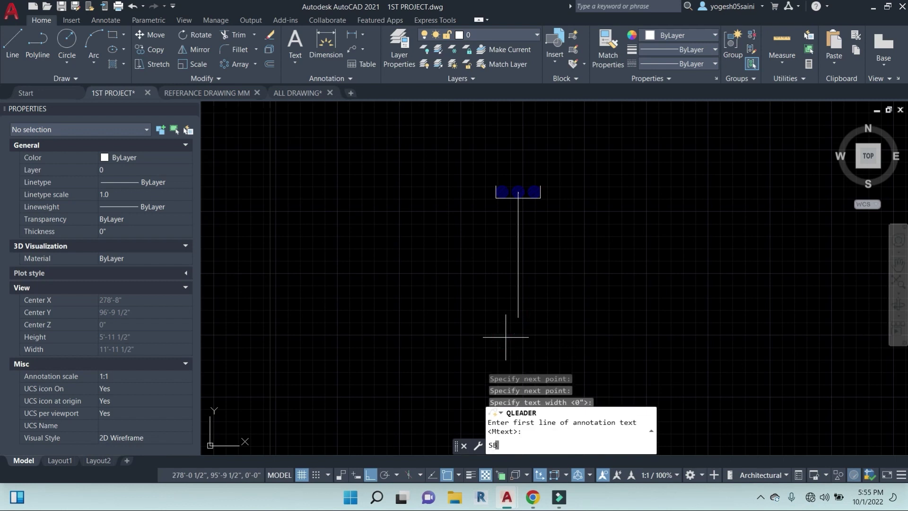
{"action": "key", "text": "Return"}
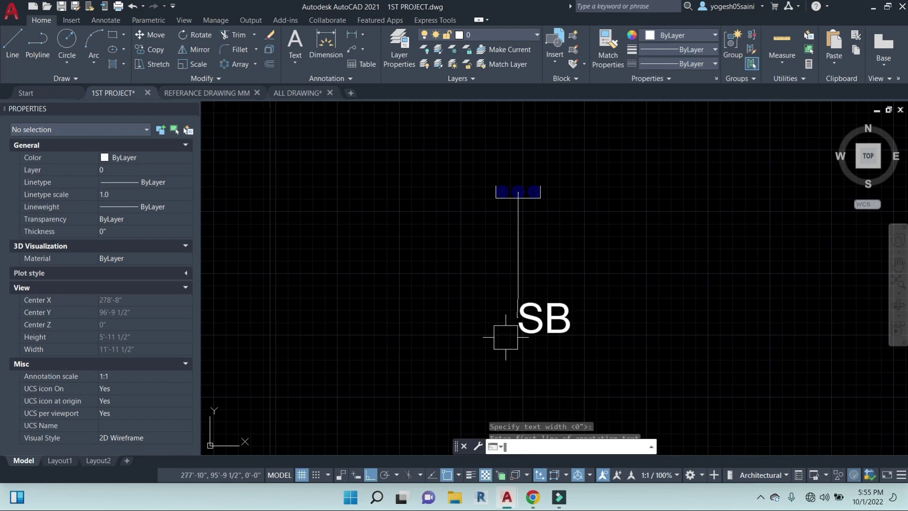
{"action": "key", "text": "Escape"}
{"action": "scroll", "coordinate": [568, 331], "scroll_direction": "down", "scroll_amount": 4}
{"action": "left_click", "coordinate": [605, 359]}
{"action": "left_click", "coordinate": [529, 255]}
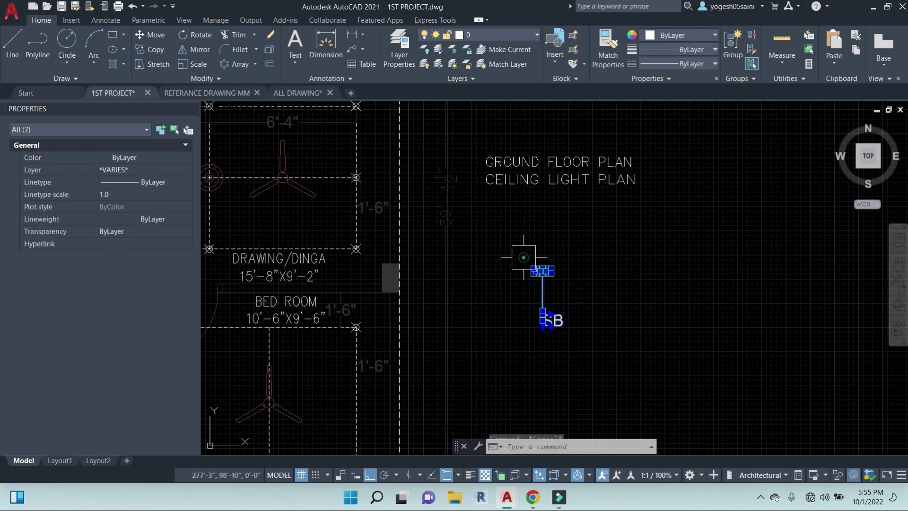
{"action": "middle_click_drag", "start_coordinate": [552, 323], "coordinate": [579, 317]}
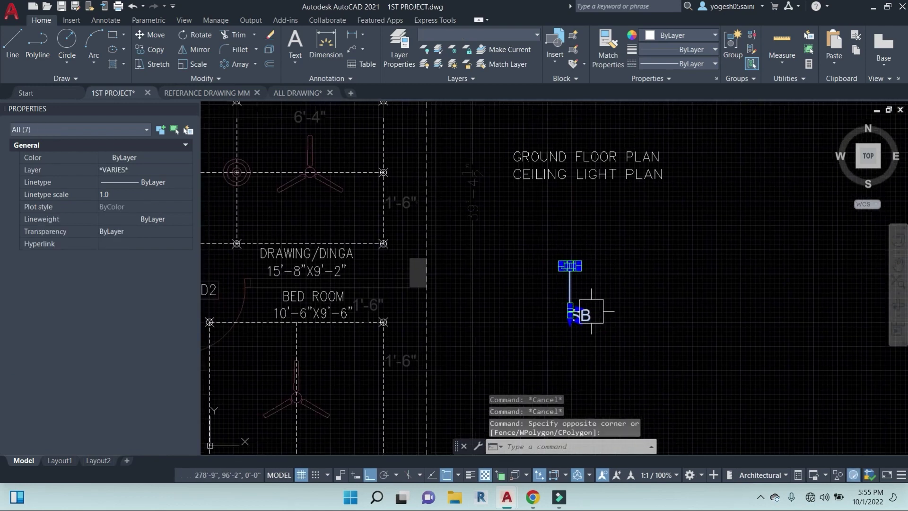
{"action": "key", "text": "Escape"}
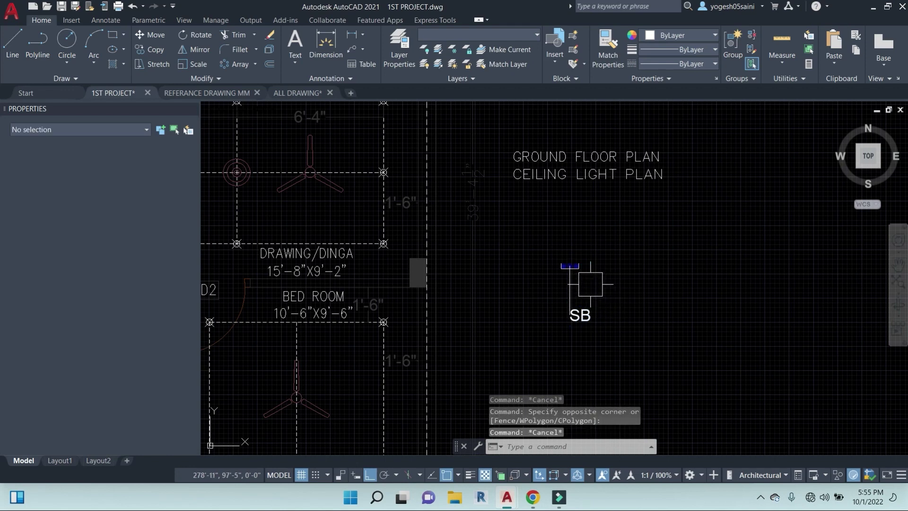
{"action": "left_click", "coordinate": [592, 309]}
{"action": "left_click", "coordinate": [551, 244]}
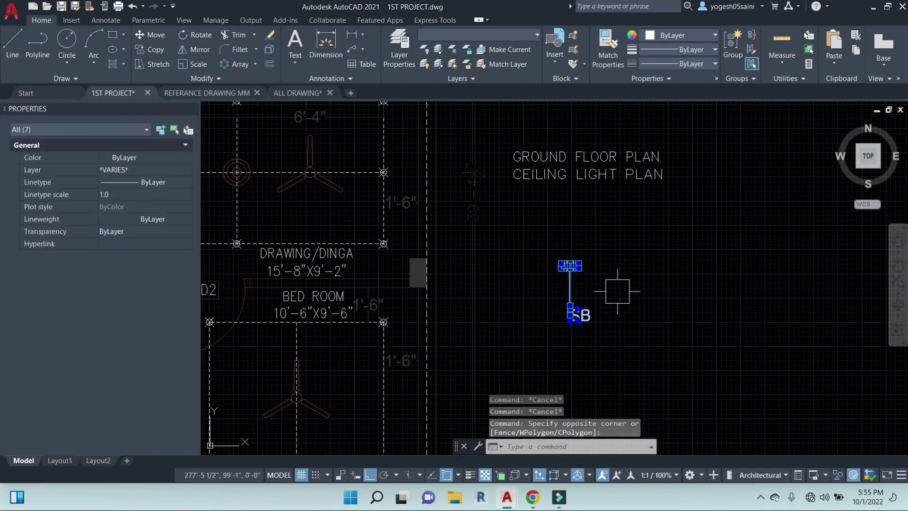
{"action": "scroll", "coordinate": [602, 291], "scroll_direction": "down", "scroll_amount": 5}
{"action": "key", "text": "Escape"}
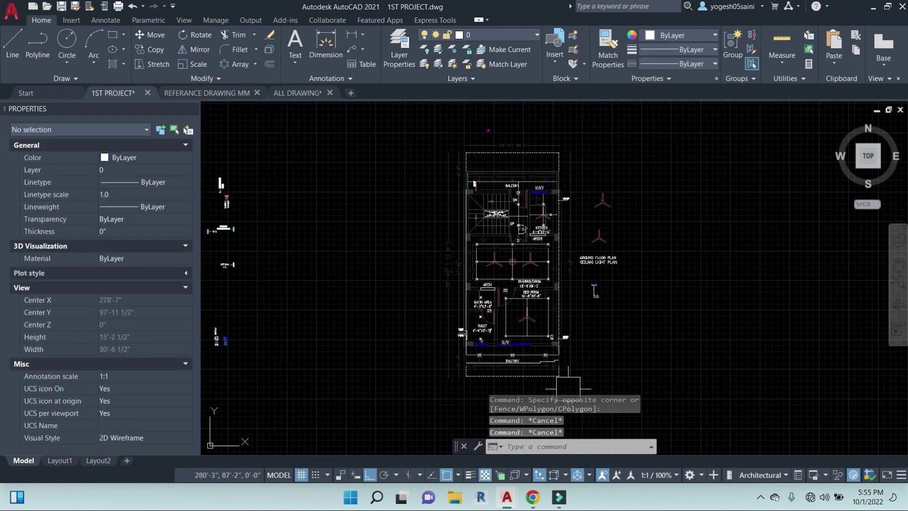
- Copy the whole ceiling light plan horizontally to the empty space on its right
{"action": "left_click", "coordinate": [578, 394]}
{"action": "left_click", "coordinate": [436, 120]}
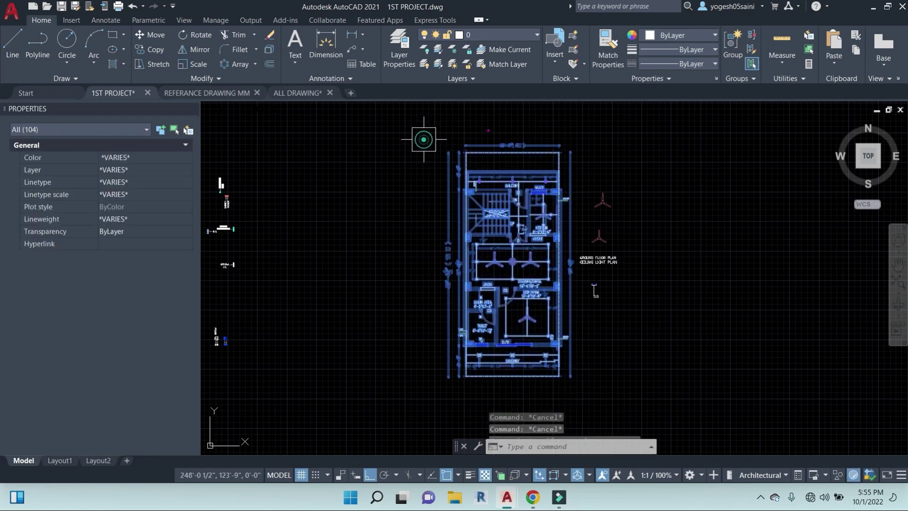
{"action": "type", "text": "co"}
{"action": "key", "text": "space"}
{"action": "middle_click_drag", "start_coordinate": [648, 365], "coordinate": [535, 316]}
{"action": "left_click", "coordinate": [535, 317]}
{"action": "scroll", "coordinate": [657, 315], "scroll_direction": "down", "scroll_amount": 2}
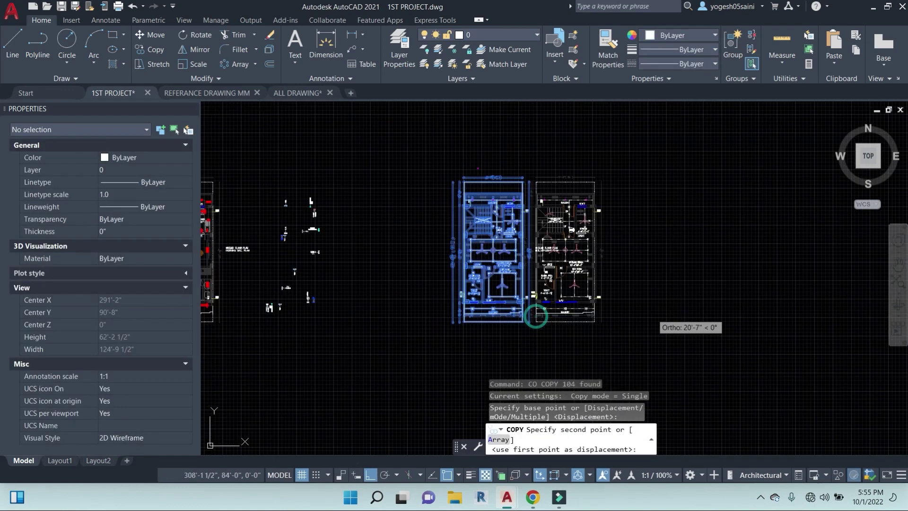
{"action": "left_click", "coordinate": [760, 320]}
{"action": "key", "text": "Escape"}
{"action": "key", "text": "Escape"}
{"action": "key", "text": "Escape"}
- Regenerate the drawing display
{"action": "scroll", "coordinate": [695, 291], "scroll_direction": "up", "scroll_amount": 5}
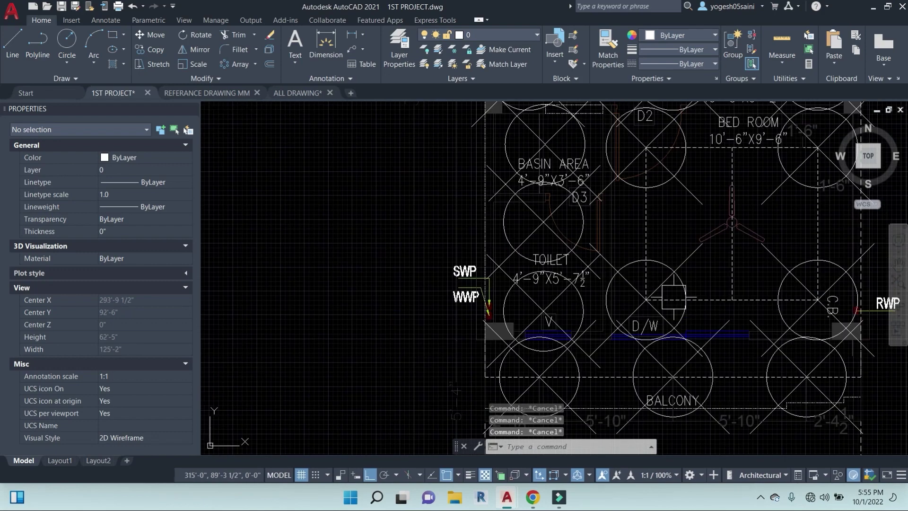
{"action": "type", "text": "re"}
{"action": "key", "text": "Return"}
- Erase the bedroom's fan, corner lights, dashed layout lines and adjacent 1'-6" dimension from the copied plan
{"action": "scroll", "coordinate": [705, 303], "scroll_direction": "up", "scroll_amount": 4}
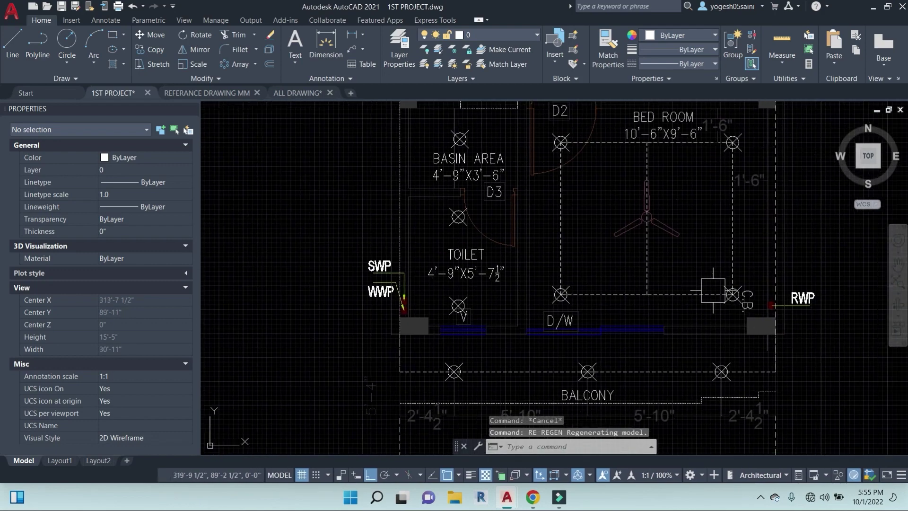
{"action": "left_click", "coordinate": [719, 339]}
{"action": "scroll", "coordinate": [718, 339], "scroll_direction": "down", "scroll_amount": 4}
{"action": "scroll", "coordinate": [539, 180], "scroll_direction": "up", "scroll_amount": 2}
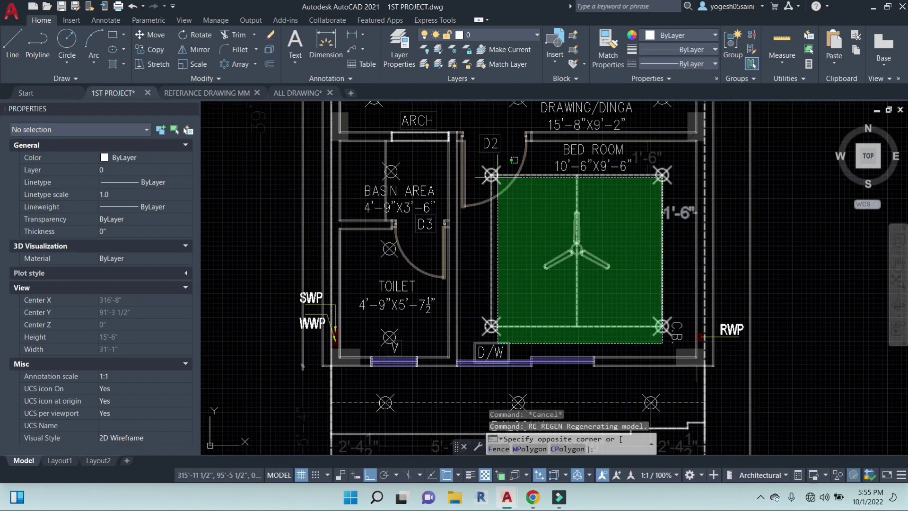
{"action": "left_click", "coordinate": [540, 179]}
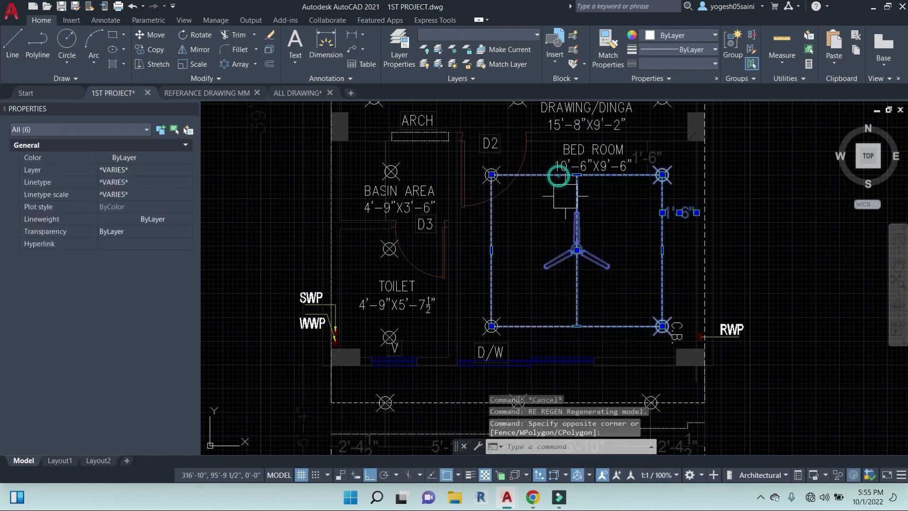
{"action": "type", "text": "e"}
{"action": "key", "text": "Return"}
{"action": "left_click", "coordinate": [495, 172]}
{"action": "type", "text": "e"}
{"action": "key", "text": "Return"}
{"action": "left_click", "coordinate": [492, 313]}
{"action": "type", "text": "e"}
{"action": "key", "text": "Return"}
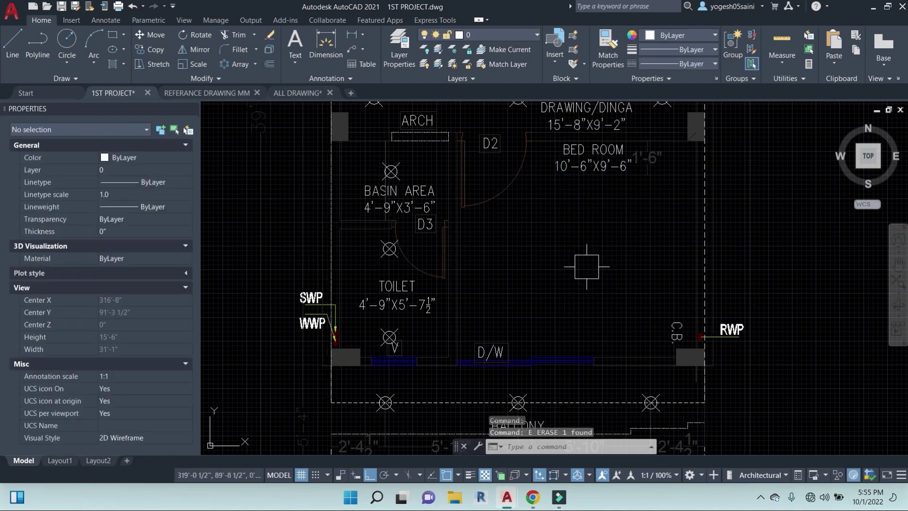
- Select all light points similar to the balcony one, exclude those in the original plan, and erase the copied plan's points
{"action": "scroll", "coordinate": [563, 283], "scroll_direction": "down", "scroll_amount": 2}
{"action": "middle_click_drag", "start_coordinate": [576, 259], "coordinate": [581, 203]}
{"action": "scroll", "coordinate": [540, 302], "scroll_direction": "up", "scroll_amount": 5}
{"action": "left_click", "coordinate": [518, 306]}
{"action": "right_click", "coordinate": [560, 305]}
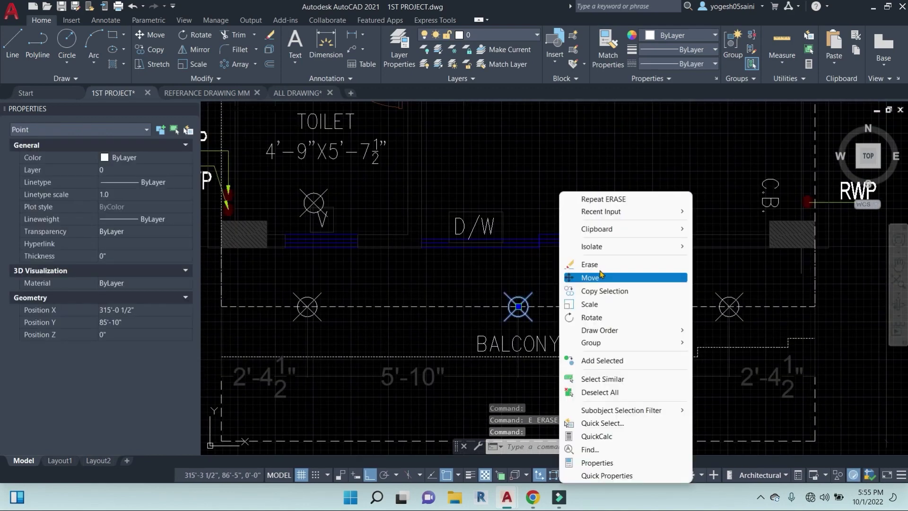
{"action": "left_click", "coordinate": [628, 379]}
{"action": "scroll", "coordinate": [527, 283], "scroll_direction": "down", "scroll_amount": 5}
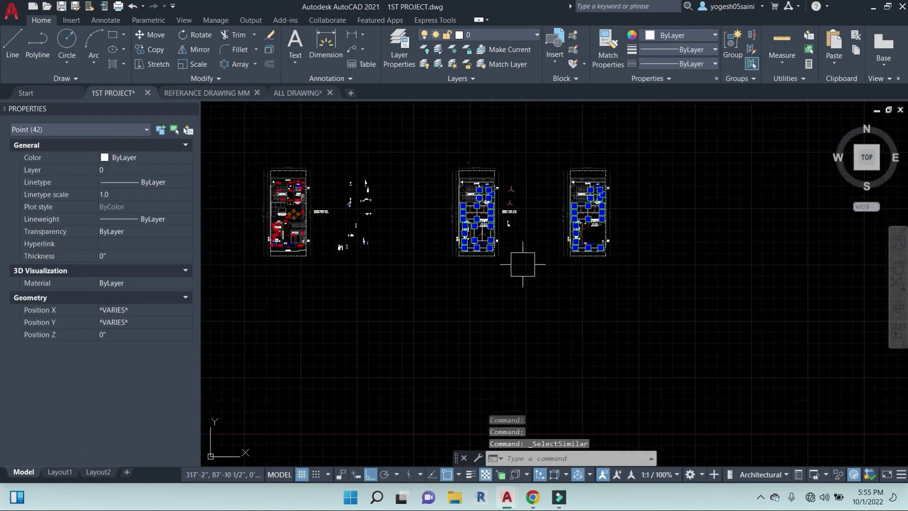
{"action": "left_click", "coordinate": [580, 338]}
{"action": "left_click", "coordinate": [427, 155], "text": "shift"}
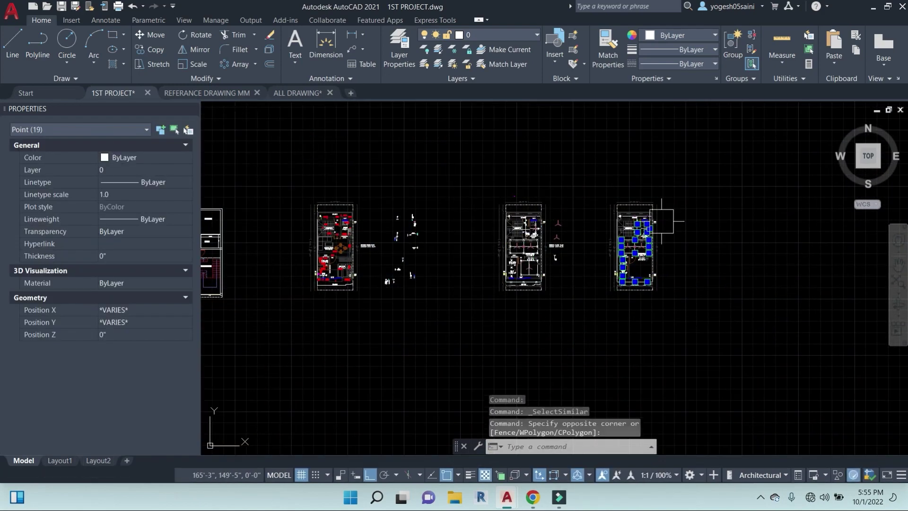
{"action": "scroll", "coordinate": [636, 275], "scroll_direction": "up", "scroll_amount": 5}
{"action": "type", "text": "e"}
{"action": "key", "text": "Return"}
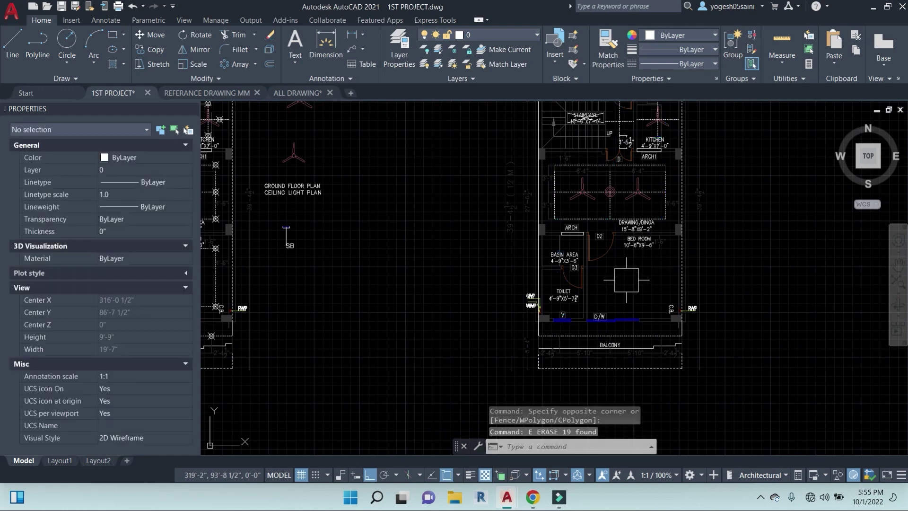
- Erase the two fans, the central fixture and the midlines inside the drawing/dining room rectangle of the copied plan
{"action": "scroll", "coordinate": [564, 301], "scroll_direction": "up", "scroll_amount": 5}
{"action": "scroll", "coordinate": [563, 318], "scroll_direction": "down", "scroll_amount": 5}
{"action": "scroll", "coordinate": [610, 237], "scroll_direction": "up", "scroll_amount": 4}
{"action": "left_click", "coordinate": [648, 321]}
{"action": "left_click", "coordinate": [468, 264]}
{"action": "type", "text": "e"}
{"action": "key", "text": "Return"}
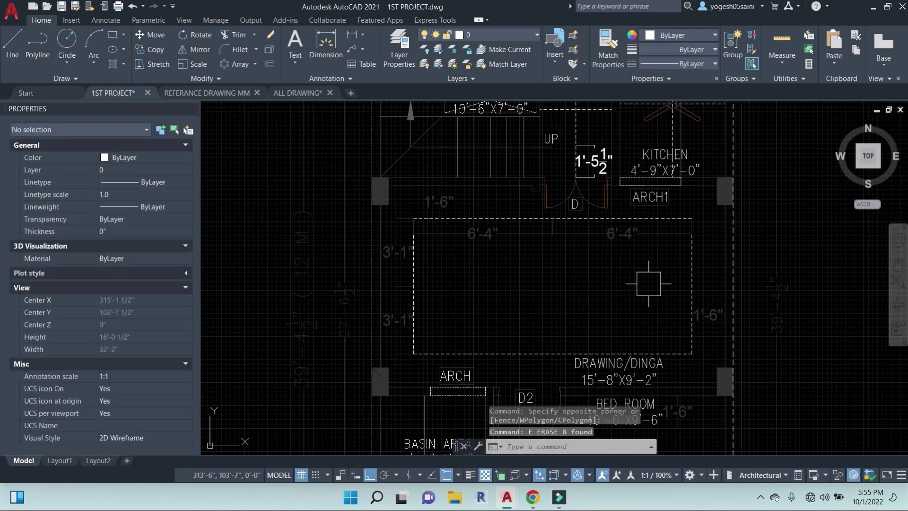
- Erase the dashed drawing/dining room rectangle together with its 6'-4" dimensions and the upper 1'-6" dimension
{"action": "left_click", "coordinate": [652, 279]}
{"action": "left_click", "coordinate": [416, 211]}
{"action": "type", "text": "e"}
{"action": "key", "text": "Return"}
- Erase the two 3'-1" dimensions and the 1'-6" dimension at the sides of the drawing/dining room
{"action": "left_click", "coordinate": [469, 287]}
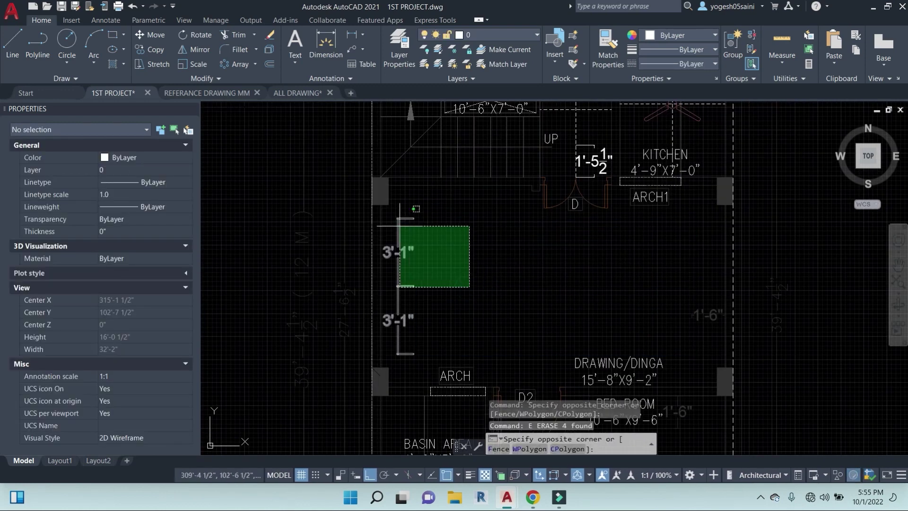
{"action": "left_click", "coordinate": [398, 226]}
{"action": "type", "text": "e"}
{"action": "key", "text": "Return"}
{"action": "left_click", "coordinate": [691, 314]}
{"action": "type", "text": "e"}
{"action": "key", "text": "Return"}
- Erase the 1'-6" dimension beside the bedroom label in the copied plan
{"action": "middle_click_drag", "start_coordinate": [672, 387], "coordinate": [636, 282]}
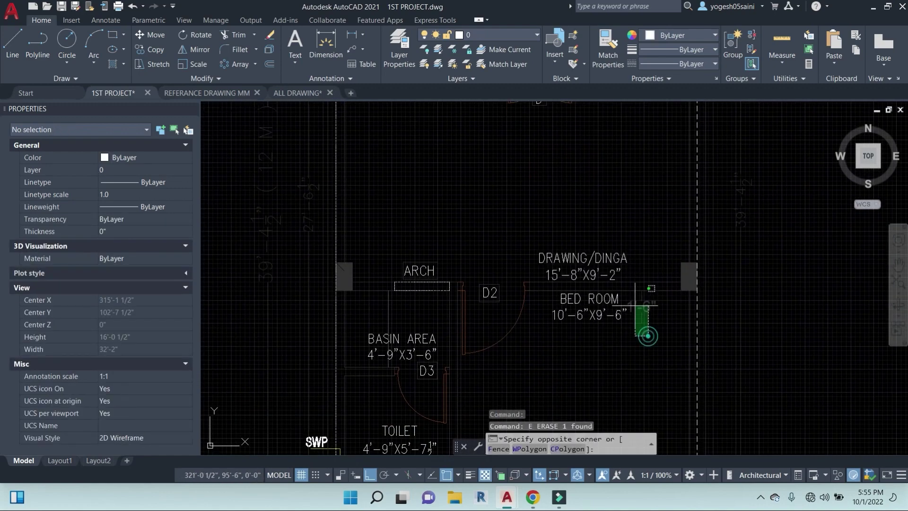
{"action": "left_click", "coordinate": [636, 305]}
{"action": "type", "text": "e"}
{"action": "key", "text": "Return"}
{"action": "scroll", "coordinate": [654, 240], "scroll_direction": "down", "scroll_amount": 3}
{"action": "middle_click_drag", "start_coordinate": [652, 238], "coordinate": [605, 413]}
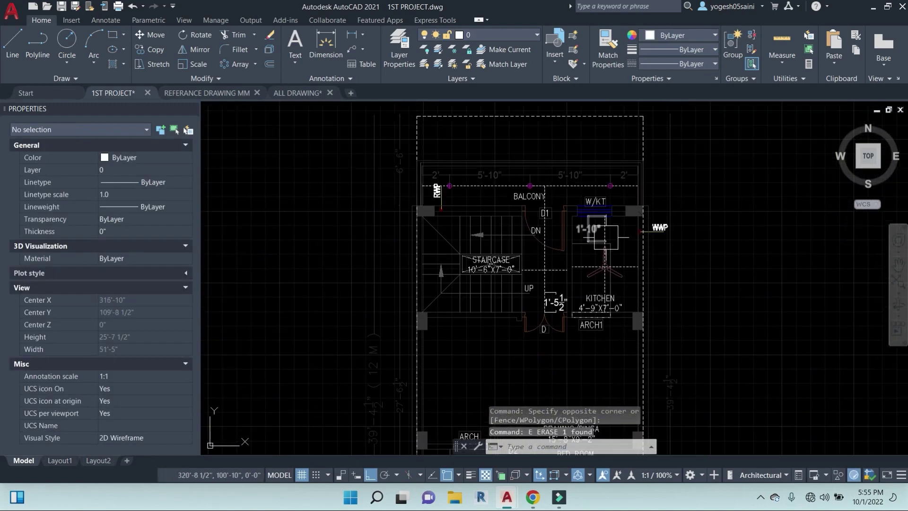
- Erase the 1'-10" dimension, the dashed midline and the fan in the copied plan's kitchen
{"action": "scroll", "coordinate": [606, 236], "scroll_direction": "up", "scroll_amount": 4}
{"action": "left_click", "coordinate": [584, 230]}
{"action": "type", "text": "e"}
{"action": "key", "text": "Return"}
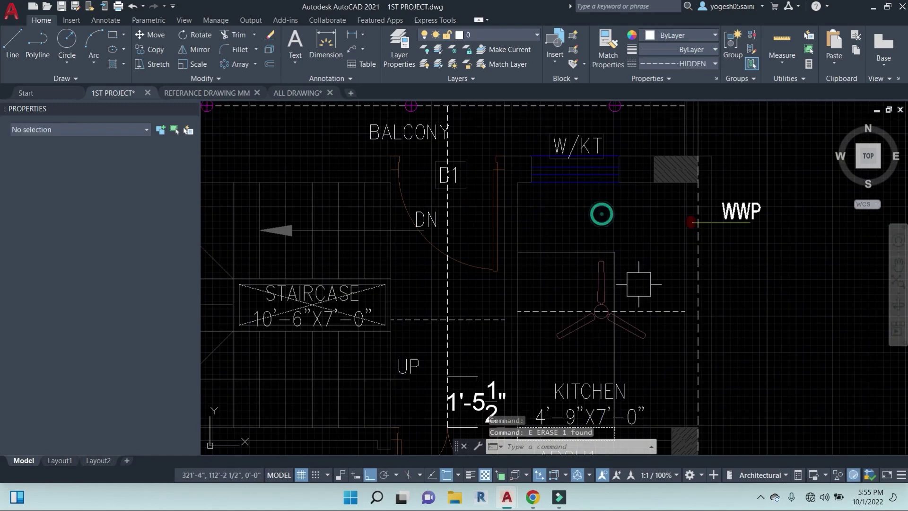
{"action": "left_click", "coordinate": [671, 311]}
{"action": "type", "text": "e"}
{"action": "key", "text": "Return"}
{"action": "left_click", "coordinate": [641, 332]}
{"action": "type", "text": "e"}
{"action": "key", "text": "Return"}
{"action": "middle_click_drag", "start_coordinate": [644, 420], "coordinate": [642, 300]}
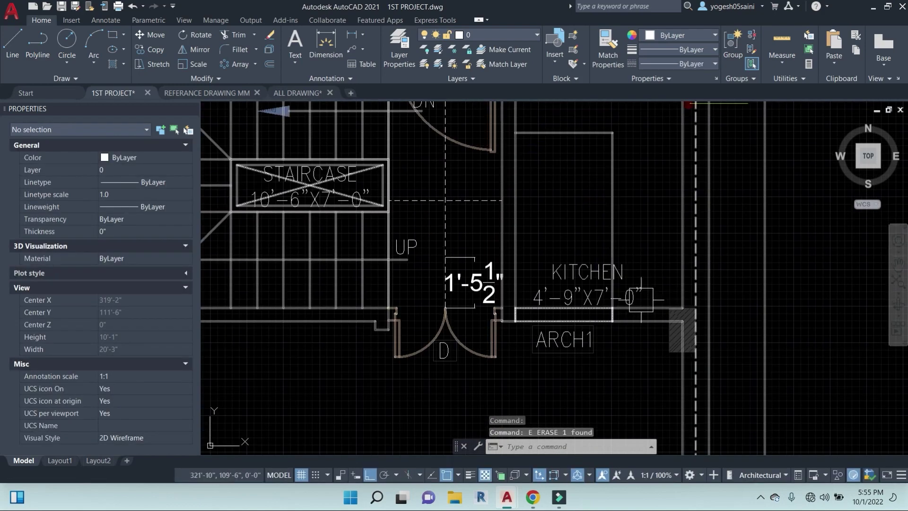
- Erase the two dashed midlines and the 1'-5 1/2" dimension in the passage between the staircase and kitchen
{"action": "scroll", "coordinate": [523, 264], "scroll_direction": "down", "scroll_amount": 2}
{"action": "scroll", "coordinate": [524, 263], "scroll_direction": "up", "scroll_amount": 2}
{"action": "left_click", "coordinate": [472, 209]}
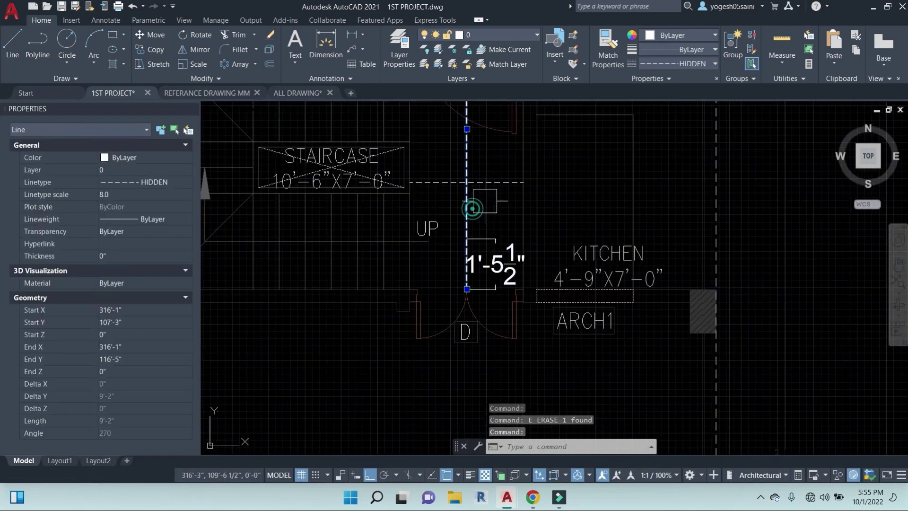
{"action": "type", "text": "e"}
{"action": "key", "text": "Return"}
{"action": "left_click", "coordinate": [490, 184]}
{"action": "type", "text": "e"}
{"action": "key", "text": "Return"}
{"action": "scroll", "coordinate": [498, 261], "scroll_direction": "up", "scroll_amount": 2}
{"action": "left_click", "coordinate": [488, 262]}
{"action": "key", "text": "e"}
{"action": "key", "text": "Return"}
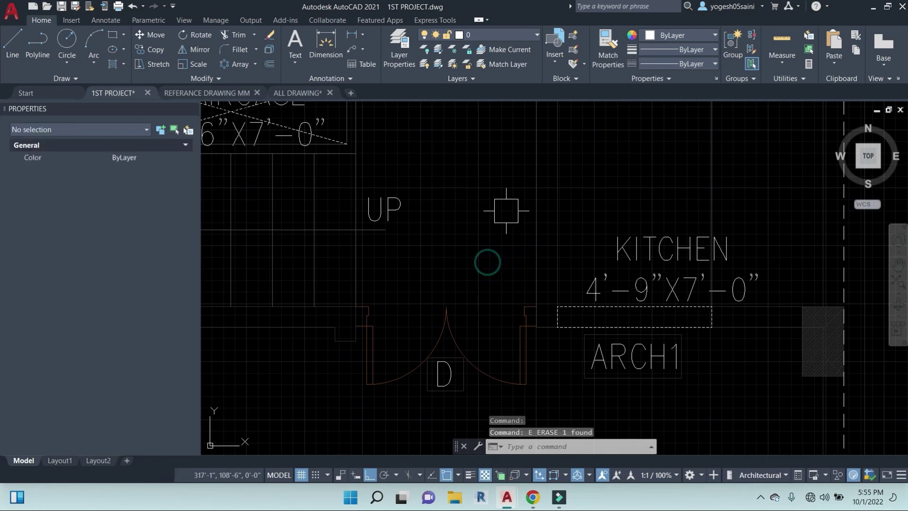
- Clear the dashed line, light symbols and the 2' and 5'-10" dimensions from the upper balcony of the copied plan
{"action": "scroll", "coordinate": [506, 211], "scroll_direction": "down", "scroll_amount": 2}
{"action": "scroll", "coordinate": [506, 211], "scroll_direction": "up", "scroll_amount": 1}
{"action": "middle_click_drag", "start_coordinate": [589, 158], "coordinate": [617, 253]}
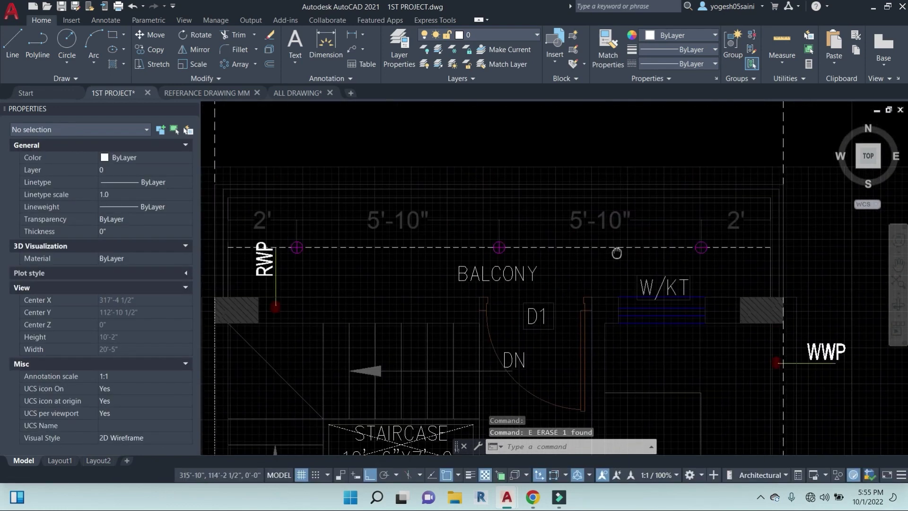
{"action": "left_click", "coordinate": [634, 247]}
{"action": "type", "text": "e"}
{"action": "key", "text": "Return"}
{"action": "left_click", "coordinate": [663, 232]}
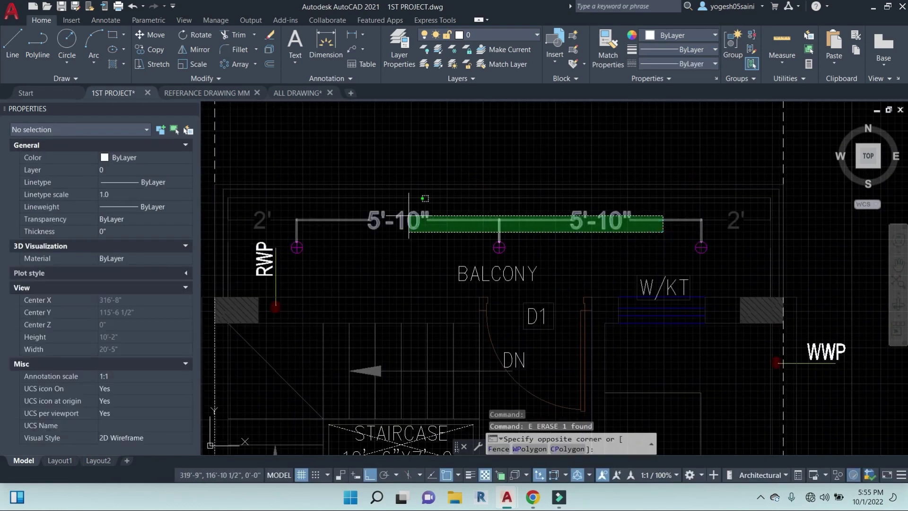
{"action": "left_click", "coordinate": [409, 222]}
{"action": "type", "text": "e"}
{"action": "key", "text": "Return"}
{"action": "scroll", "coordinate": [517, 223], "scroll_direction": "down", "scroll_amount": 4}
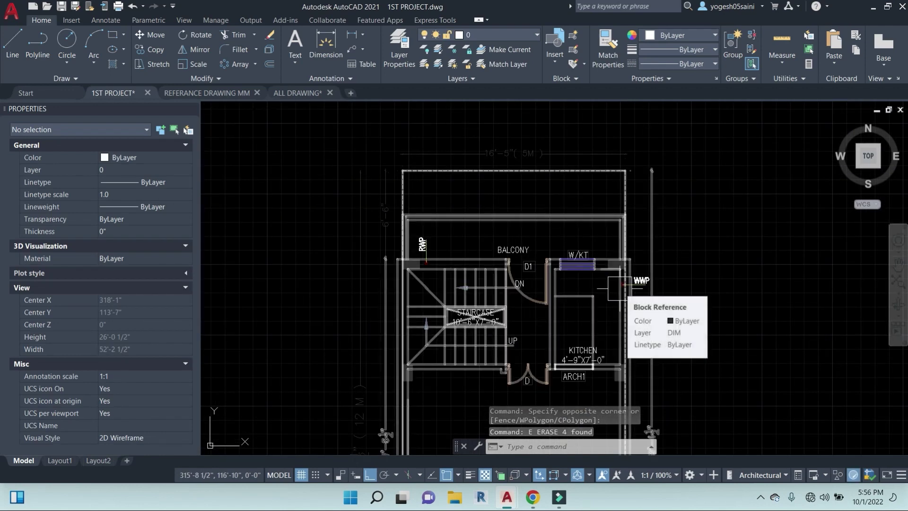
- Erase the drawing/dining and bedroom labels in the copied plan
{"action": "middle_click_drag", "start_coordinate": [691, 338], "coordinate": [670, 276]}
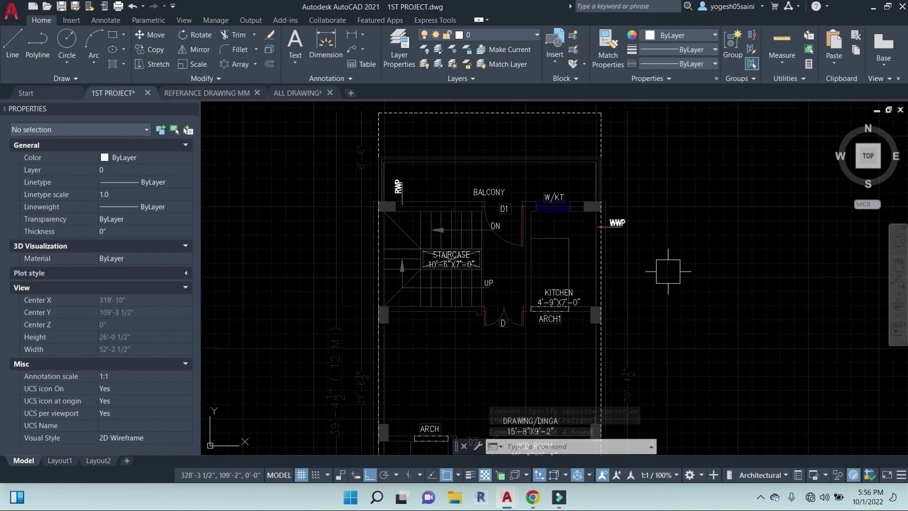
{"action": "scroll", "coordinate": [662, 266], "scroll_direction": "down", "scroll_amount": 4}
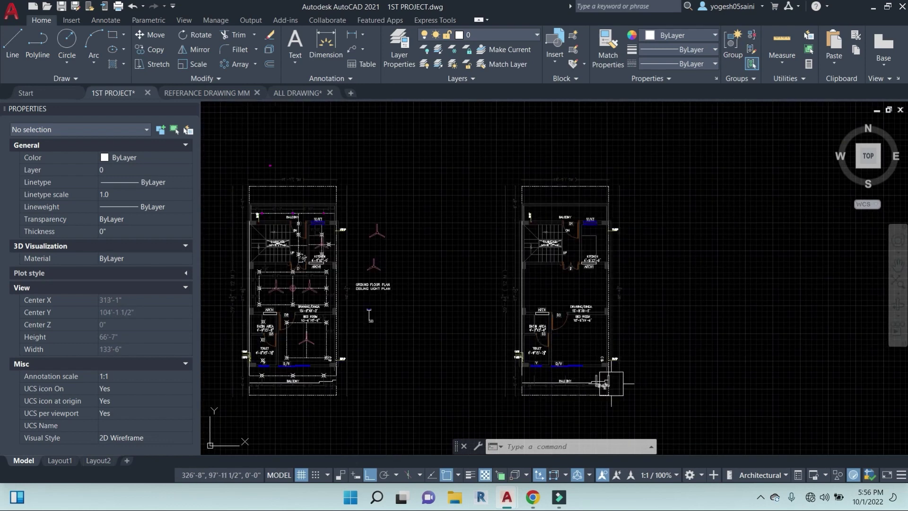
{"action": "scroll", "coordinate": [624, 377], "scroll_direction": "up", "scroll_amount": 2}
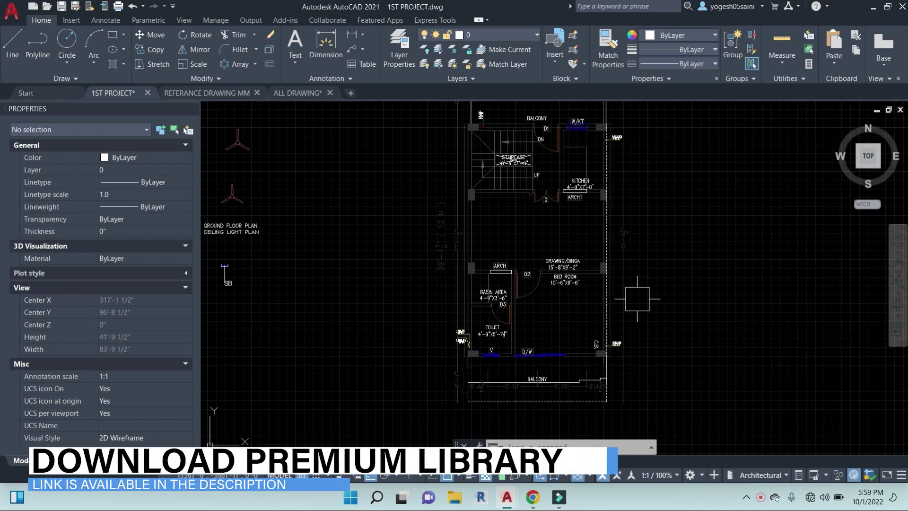
{"action": "left_click", "coordinate": [574, 289]}
{"action": "scroll", "coordinate": [574, 290], "scroll_direction": "up", "scroll_amount": 5}
{"action": "left_click", "coordinate": [574, 208]}
{"action": "type", "text": "e"}
{"action": "key", "text": "Return"}
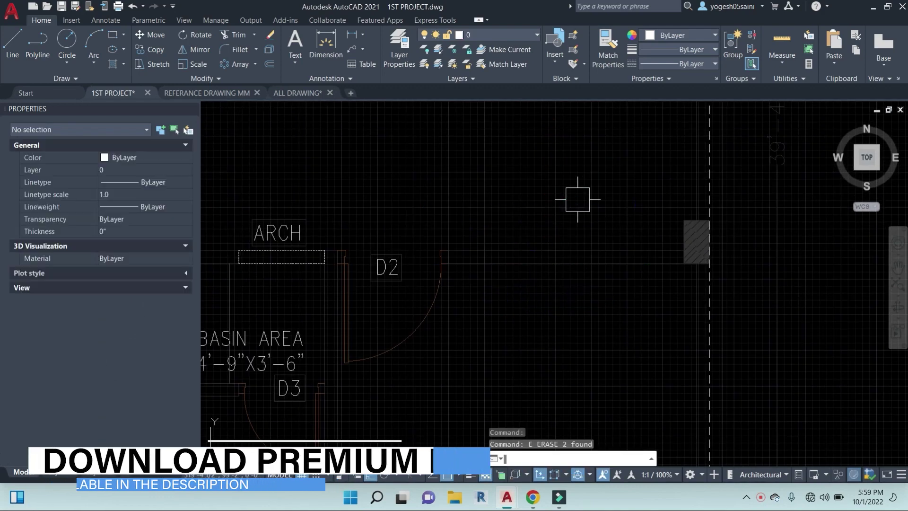
- Erase the basin area and toilet labels in the copied plan
{"action": "scroll", "coordinate": [503, 203], "scroll_direction": "down", "scroll_amount": 4}
{"action": "scroll", "coordinate": [475, 198], "scroll_direction": "up", "scroll_amount": 2}
{"action": "left_click", "coordinate": [446, 305]}
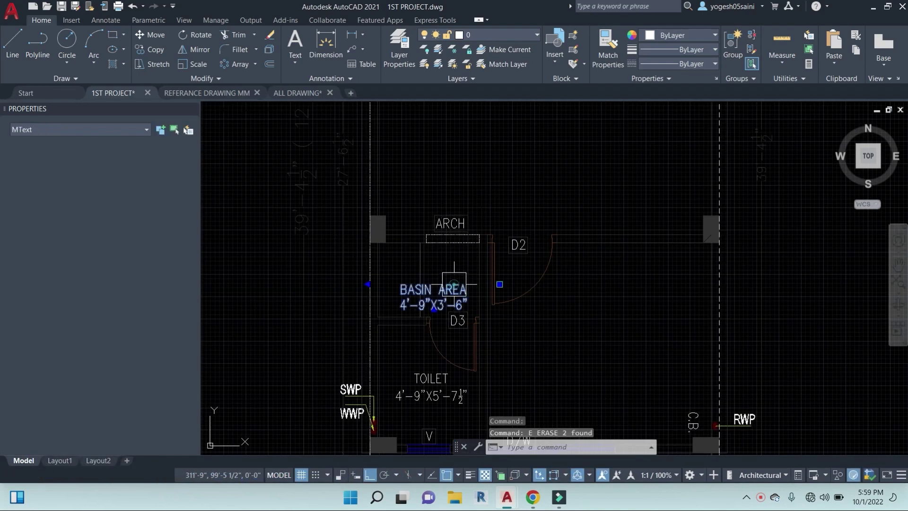
{"action": "type", "text": "e"}
{"action": "key", "text": "Return"}
{"action": "middle_click_drag", "start_coordinate": [551, 369], "coordinate": [554, 274]}
{"action": "left_click", "coordinate": [424, 287]}
{"action": "type", "text": "e"}
{"action": "key", "text": "Return"}
{"action": "scroll", "coordinate": [474, 288], "scroll_direction": "down", "scroll_amount": 4}
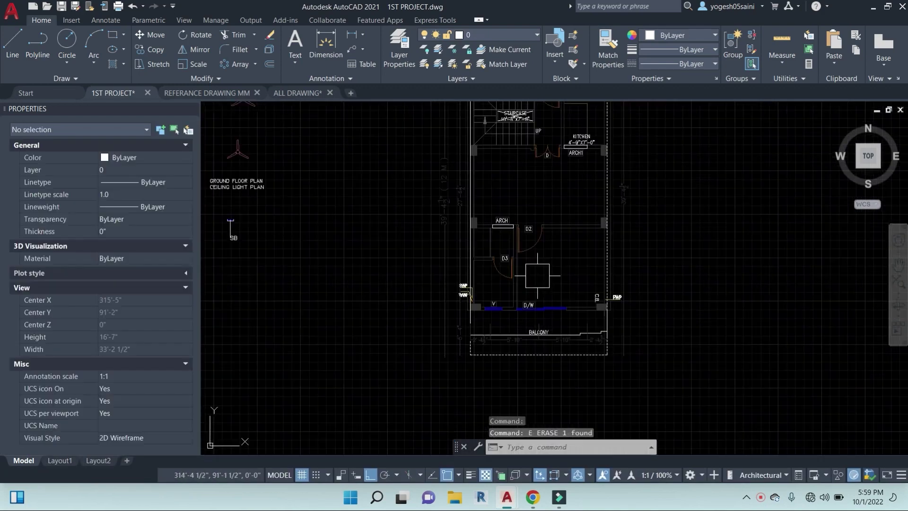
- Erase the kitchen label and the upper balcony label in the copied plan
{"action": "scroll", "coordinate": [536, 243], "scroll_direction": "up", "scroll_amount": 6}
{"action": "left_click", "coordinate": [502, 189]}
{"action": "type", "text": "e"}
{"action": "key", "text": "Return"}
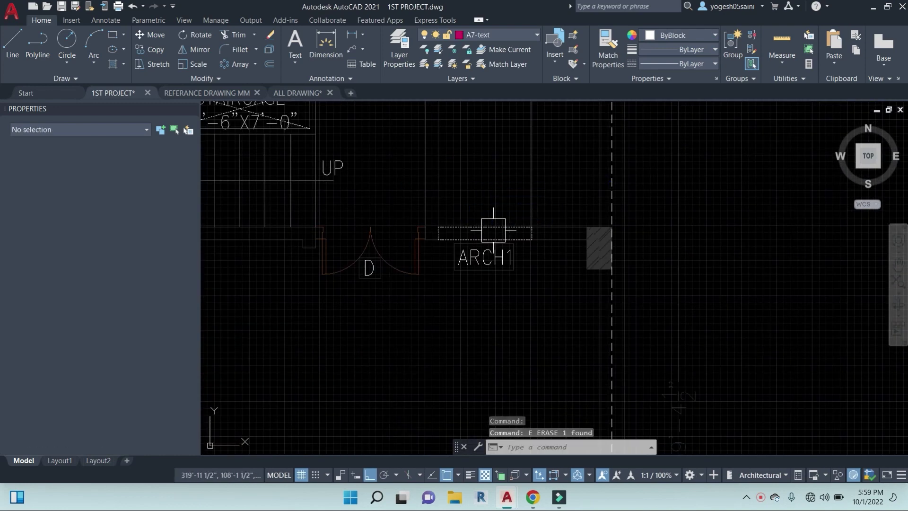
{"action": "scroll", "coordinate": [548, 310], "scroll_direction": "down", "scroll_amount": 6}
{"action": "scroll", "coordinate": [497, 206], "scroll_direction": "up", "scroll_amount": 6}
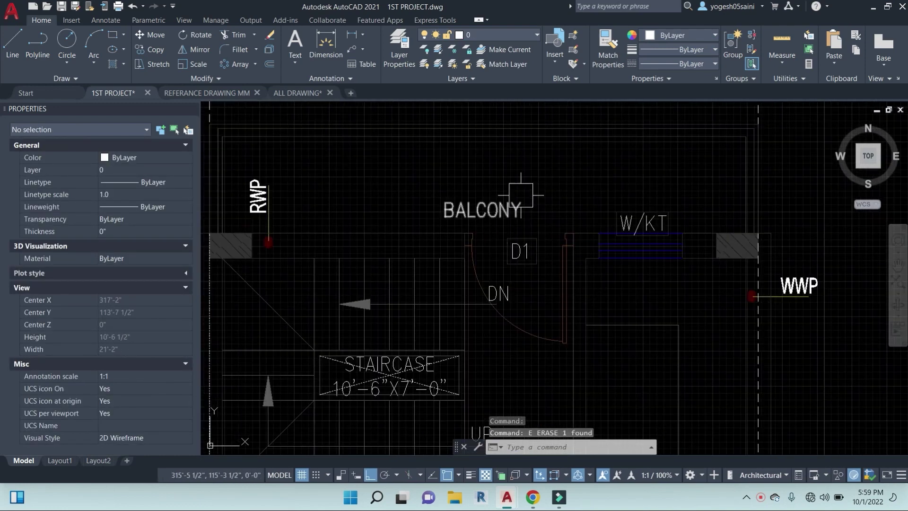
{"action": "left_click", "coordinate": [514, 203]}
{"action": "type", "text": "e"}
{"action": "key", "text": "Return"}
- Erase the framed W/KT window label, the framed D1 door label and the DN stair text
{"action": "middle_click_drag", "start_coordinate": [402, 201], "coordinate": [500, 203]}
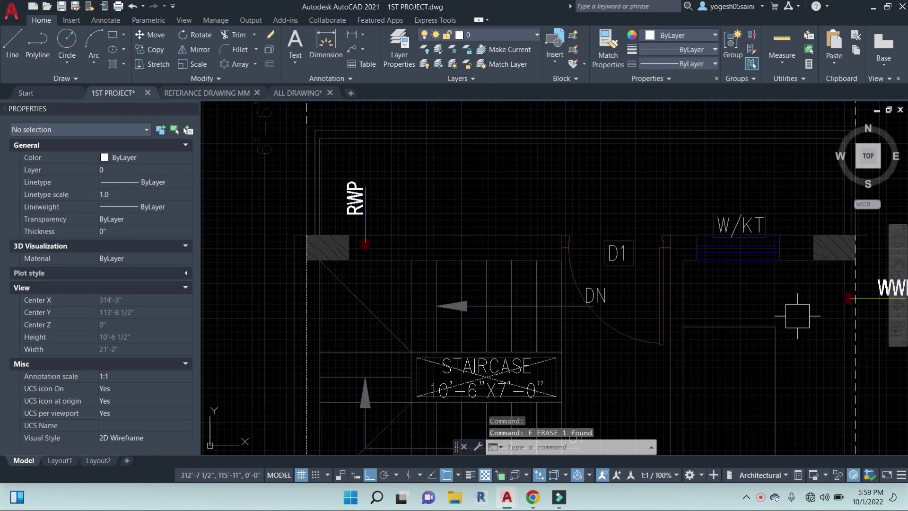
{"action": "scroll", "coordinate": [783, 228], "scroll_direction": "up", "scroll_amount": 3}
{"action": "left_click", "coordinate": [787, 229]}
{"action": "left_click", "coordinate": [629, 186]}
{"action": "type", "text": "e"}
{"action": "key", "text": "Return"}
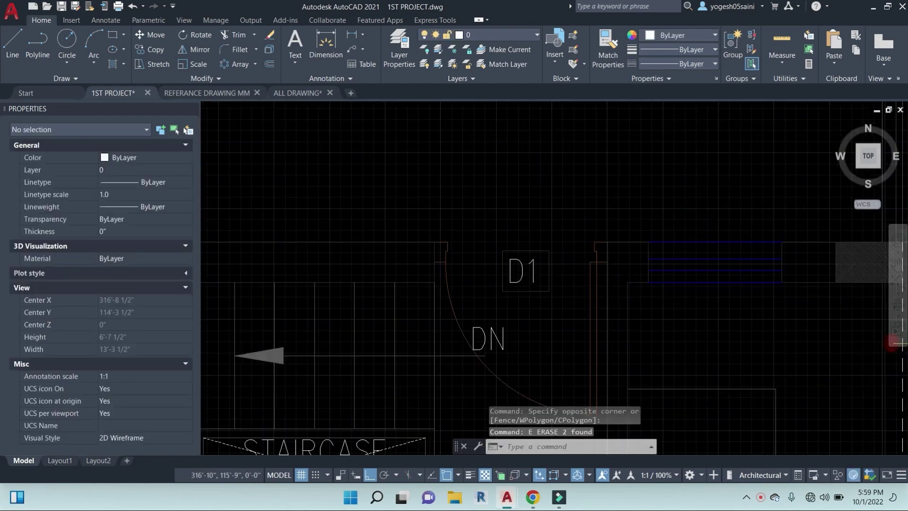
{"action": "scroll", "coordinate": [560, 207], "scroll_direction": "down", "scroll_amount": 2}
{"action": "left_click", "coordinate": [525, 219]}
{"action": "type", "text": "e"}
{"action": "key", "text": "Return"}
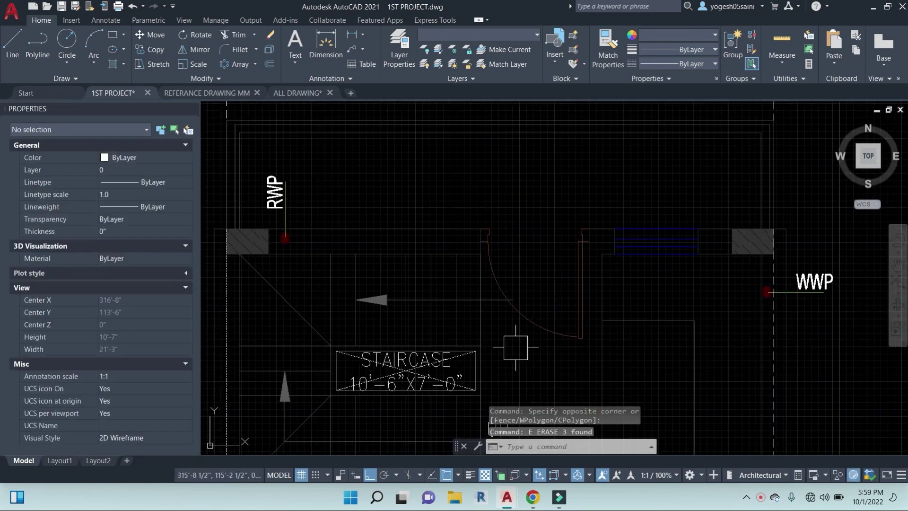
- Erase the staircase label with its 10'-6"X7'-0" size text in the copied plan
{"action": "middle_click_drag", "start_coordinate": [513, 345], "coordinate": [512, 204]}
{"action": "scroll", "coordinate": [397, 235], "scroll_direction": "up", "scroll_amount": 4}
{"action": "left_click", "coordinate": [396, 235]}
{"action": "type", "text": "e"}
{"action": "key", "text": "Return"}
- Erase the ARCH1 label and its frame below the kitchen opening
{"action": "scroll", "coordinate": [378, 232], "scroll_direction": "down", "scroll_amount": 5}
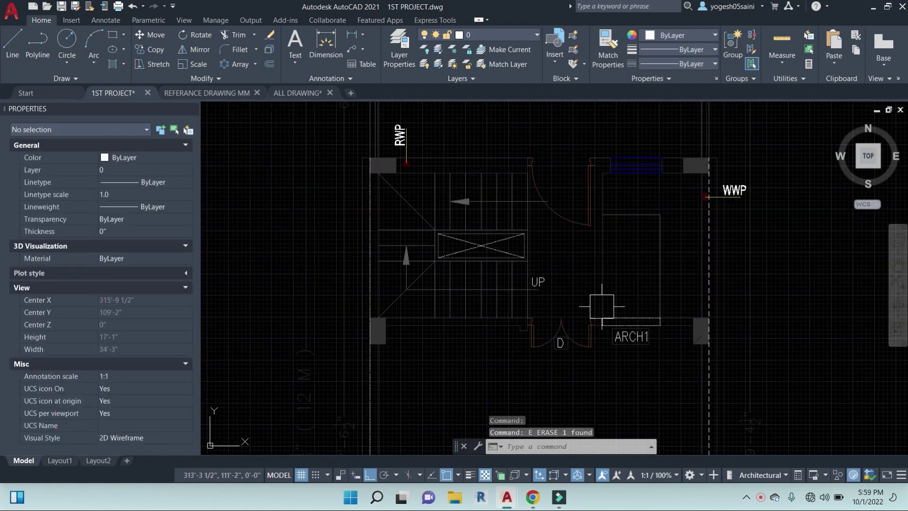
{"action": "scroll", "coordinate": [582, 308], "scroll_direction": "up", "scroll_amount": 2}
{"action": "left_click", "coordinate": [583, 307]}
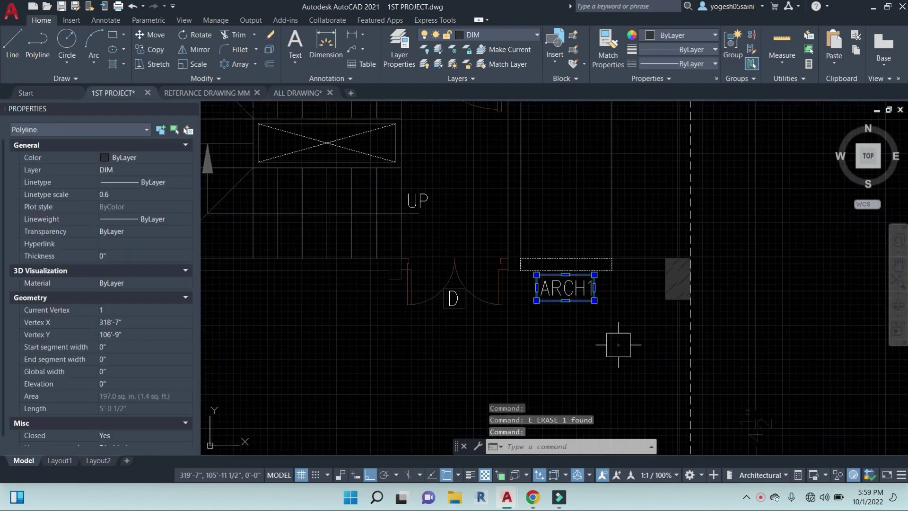
{"action": "left_click", "coordinate": [537, 288]}
{"action": "type", "text": "e"}
{"action": "key", "text": "Return"}
- Erase the D2, D3 and ARCH labels with their frames around the basin area
{"action": "scroll", "coordinate": [537, 304], "scroll_direction": "down", "scroll_amount": 5}
{"action": "scroll", "coordinate": [483, 288], "scroll_direction": "up", "scroll_amount": 3}
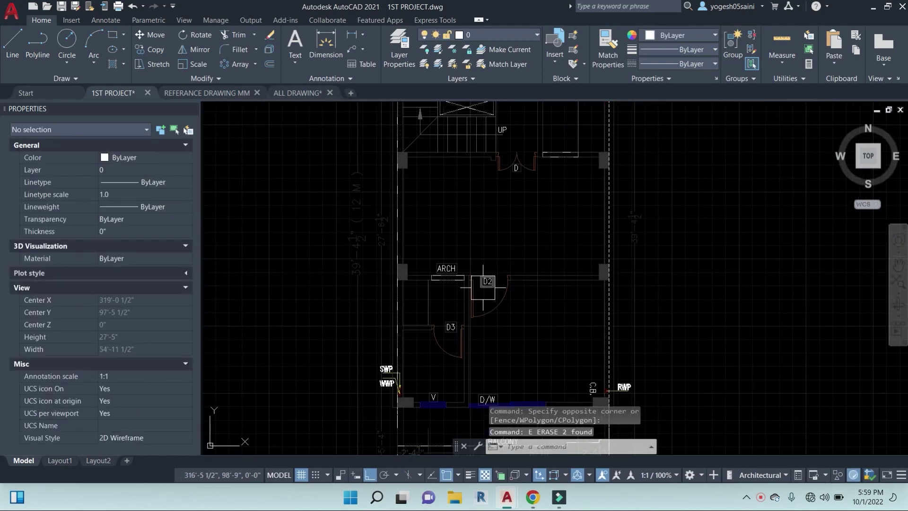
{"action": "scroll", "coordinate": [501, 308], "scroll_direction": "up", "scroll_amount": 2}
{"action": "left_click", "coordinate": [501, 308]}
{"action": "left_click", "coordinate": [489, 247]}
{"action": "scroll", "coordinate": [400, 392], "scroll_direction": "up", "scroll_amount": 5}
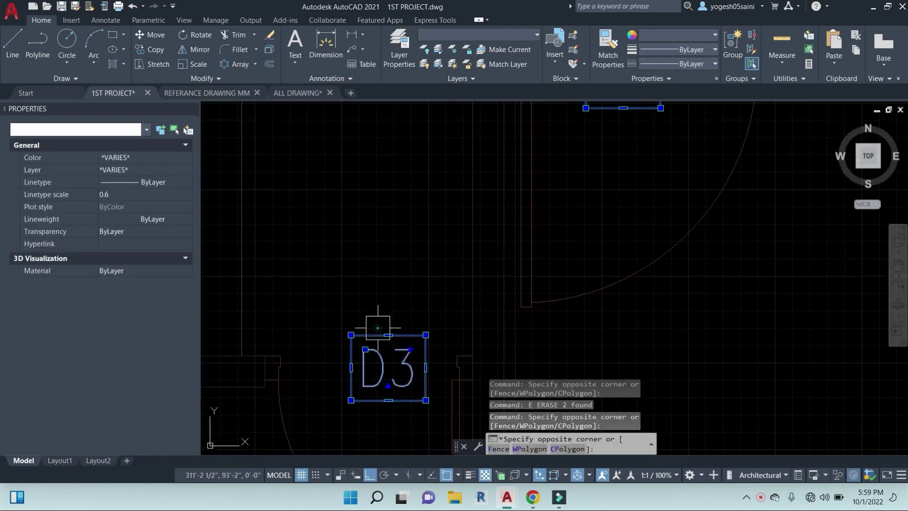
{"action": "left_click", "coordinate": [378, 327]}
{"action": "scroll", "coordinate": [378, 328], "scroll_direction": "down", "scroll_amount": 5}
{"action": "scroll", "coordinate": [431, 306], "scroll_direction": "up", "scroll_amount": 4}
{"action": "left_click", "coordinate": [343, 235]}
{"action": "type", "text": "e"}
{"action": "key", "text": "Return"}
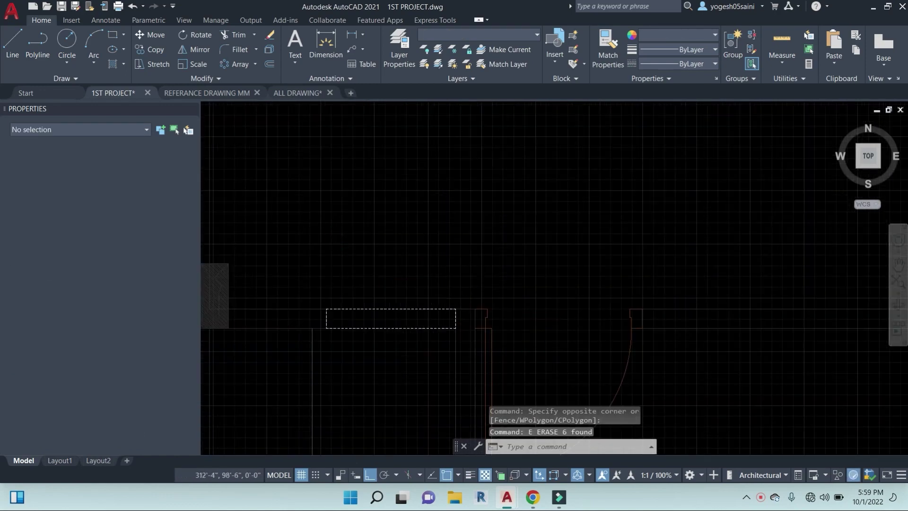
- Erase the D/W label and its frame above the bedroom's balcony window
{"action": "scroll", "coordinate": [490, 243], "scroll_direction": "down", "scroll_amount": 3}
{"action": "scroll", "coordinate": [538, 278], "scroll_direction": "up", "scroll_amount": 4}
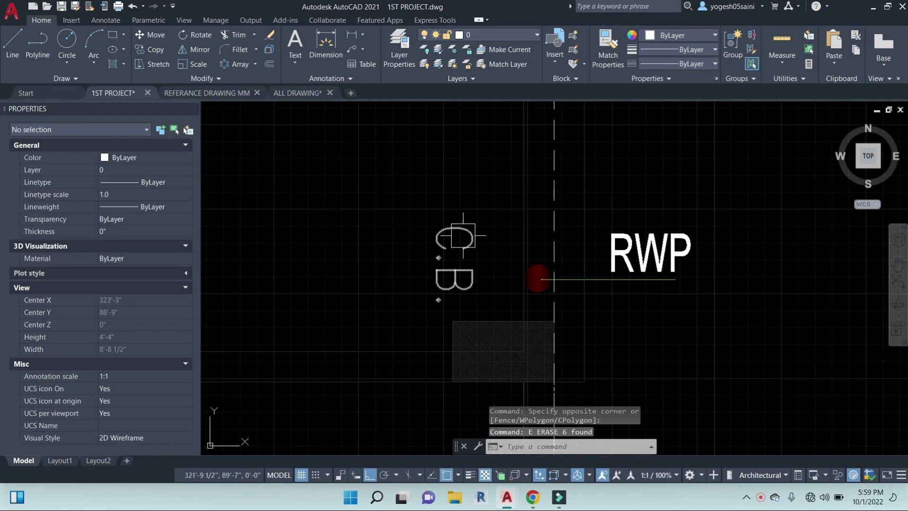
{"action": "scroll", "coordinate": [538, 278], "scroll_direction": "down", "scroll_amount": 4}
{"action": "scroll", "coordinate": [495, 231], "scroll_direction": "up", "scroll_amount": 2}
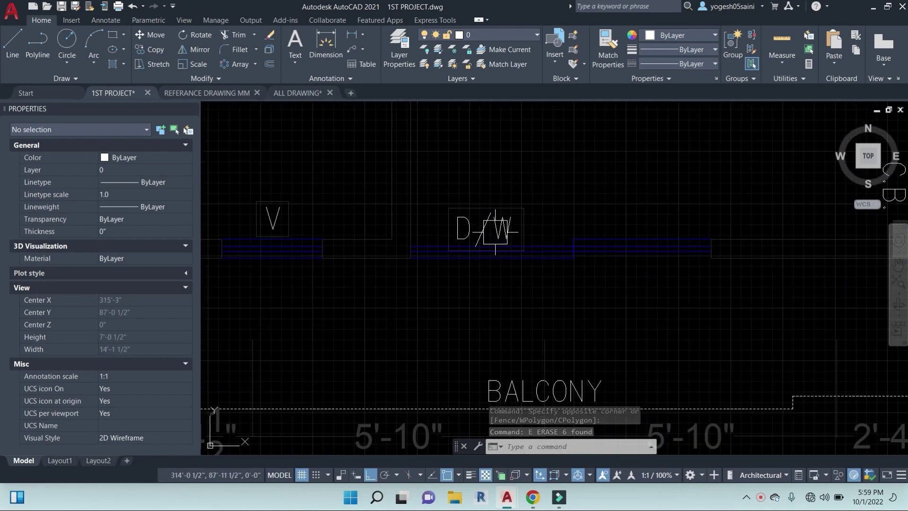
{"action": "left_click", "coordinate": [440, 178]}
{"action": "type", "text": "e"}
{"action": "key", "text": "Return"}
- Erase the lower balcony's label and its row of 2'-4 1/2" and 5'-10" dimensions
{"action": "scroll", "coordinate": [517, 197], "scroll_direction": "down", "scroll_amount": 4}
{"action": "scroll", "coordinate": [523, 239], "scroll_direction": "up", "scroll_amount": 3}
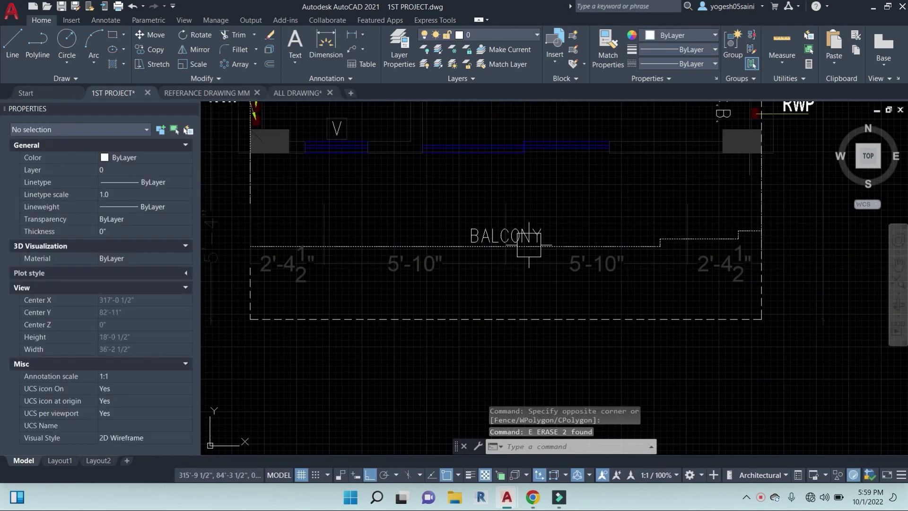
{"action": "left_click", "coordinate": [538, 227]}
{"action": "type", "text": "e"}
{"action": "key", "text": "Return"}
{"action": "left_click", "coordinate": [737, 302]}
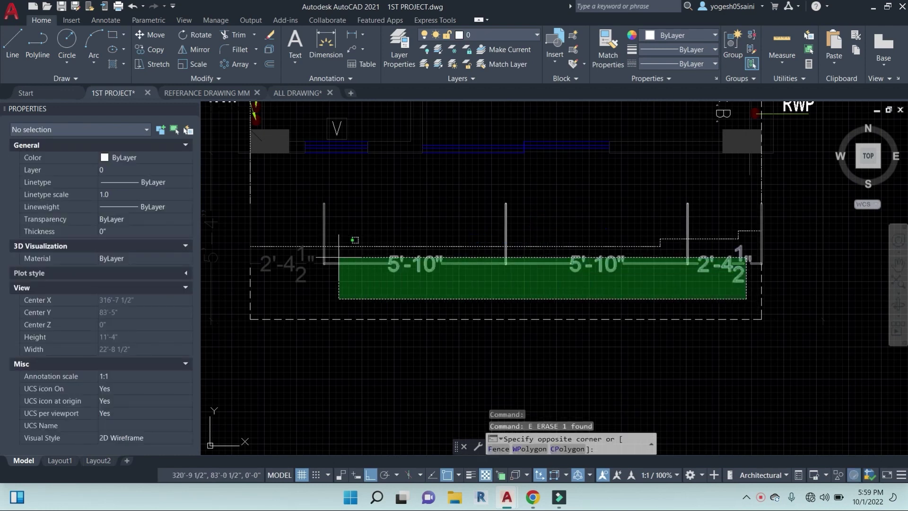
{"action": "left_click", "coordinate": [288, 263]}
{"action": "type", "text": "e"}
{"action": "key", "text": "Return"}
{"action": "scroll", "coordinate": [517, 292], "scroll_direction": "down", "scroll_amount": 4}
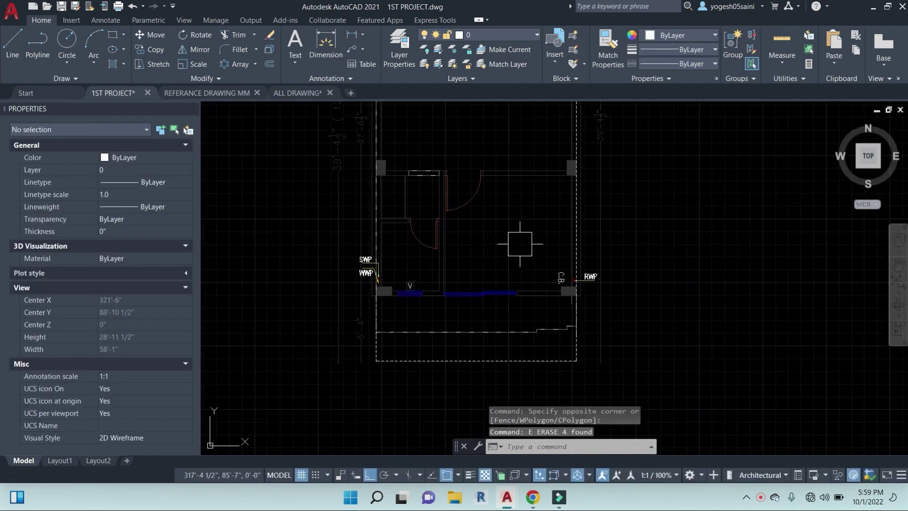
- Copy the SB-labelled symbol onto the bedroom's upper wall, just beside the door opening in the cleared plan
{"action": "scroll", "coordinate": [520, 244], "scroll_direction": "down", "scroll_amount": 4}
{"action": "middle_click_drag", "start_coordinate": [575, 240], "coordinate": [592, 279]}
{"action": "middle_click_drag", "start_coordinate": [372, 296], "coordinate": [453, 285]}
{"action": "scroll", "coordinate": [442, 275], "scroll_direction": "up", "scroll_amount": 2}
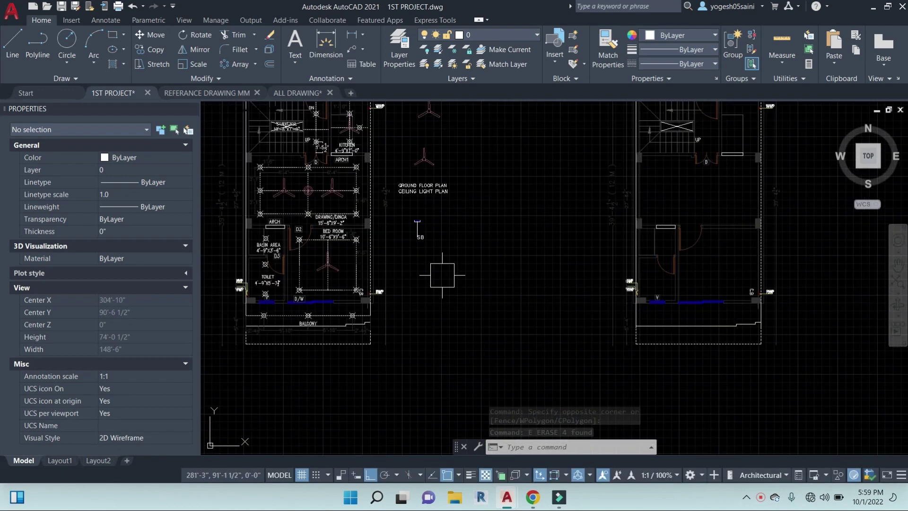
{"action": "left_click", "coordinate": [450, 280]}
{"action": "left_click", "coordinate": [400, 205]}
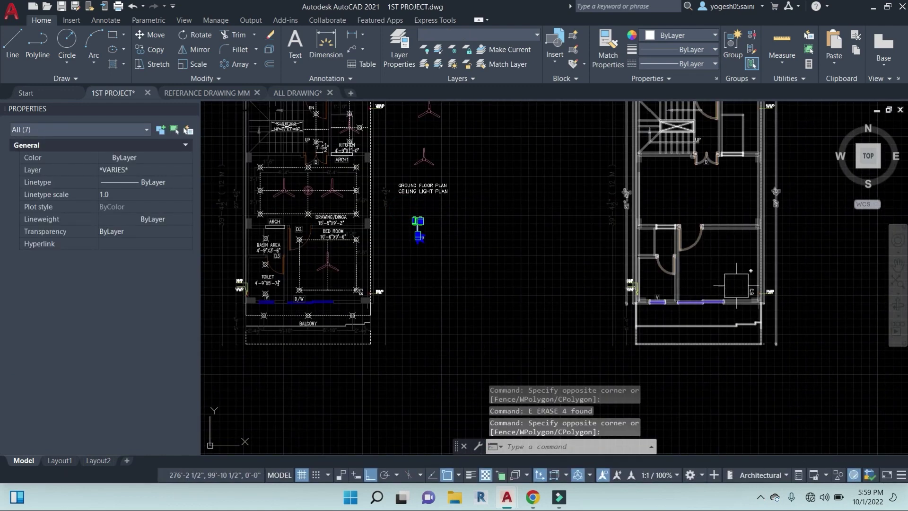
{"action": "type", "text": "co"}
{"action": "key", "text": "space"}
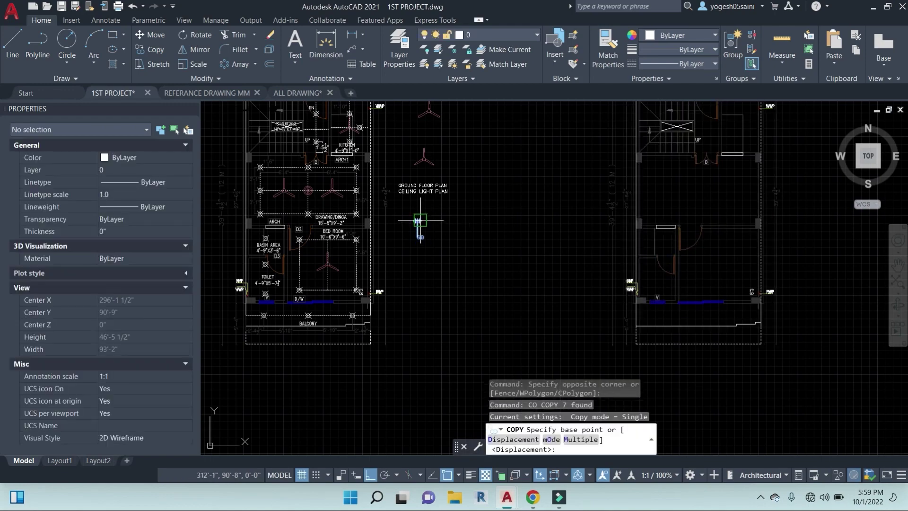
{"action": "scroll", "coordinate": [421, 218], "scroll_direction": "up", "scroll_amount": 8}
{"action": "left_click", "coordinate": [411, 258]}
{"action": "scroll", "coordinate": [547, 264], "scroll_direction": "down", "scroll_amount": 6}
{"action": "scroll", "coordinate": [709, 283], "scroll_direction": "up", "scroll_amount": 5}
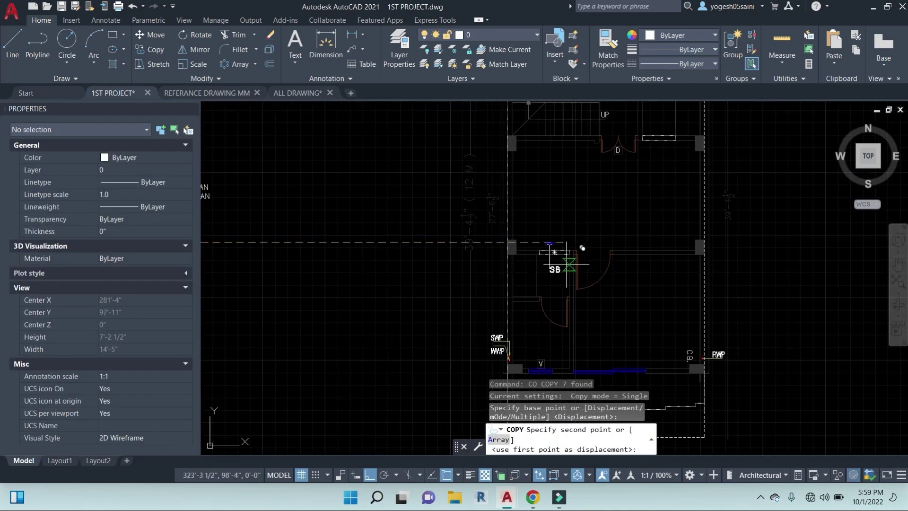
{"action": "left_click", "coordinate": [652, 242]}
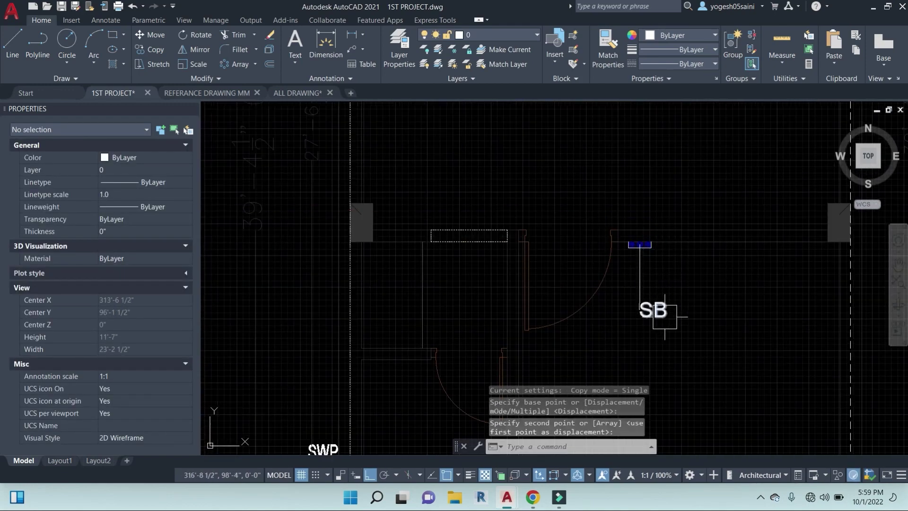
- Set the rotation of the copied symbol's SB text to 90
{"action": "scroll", "coordinate": [665, 316], "scroll_direction": "up", "scroll_amount": 4}
{"action": "left_click", "coordinate": [669, 301]}
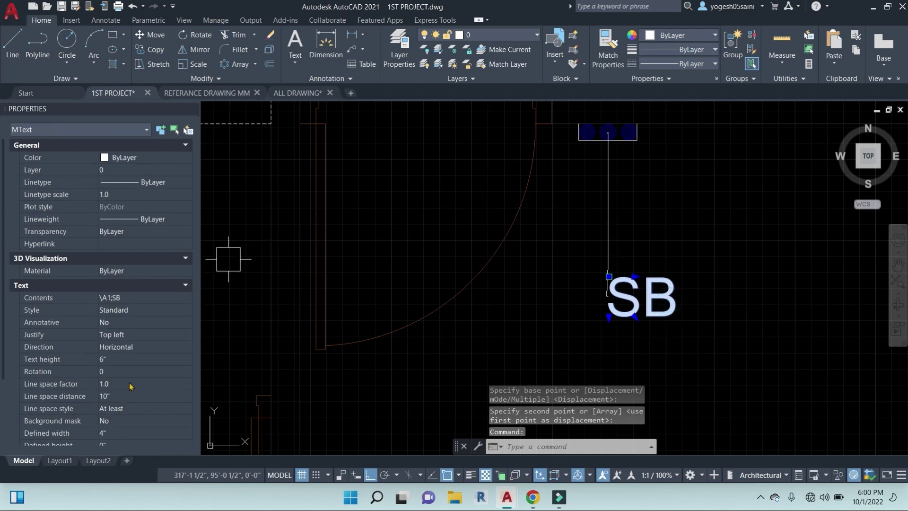
{"action": "scroll", "coordinate": [132, 394], "scroll_direction": "down", "scroll_amount": 2}
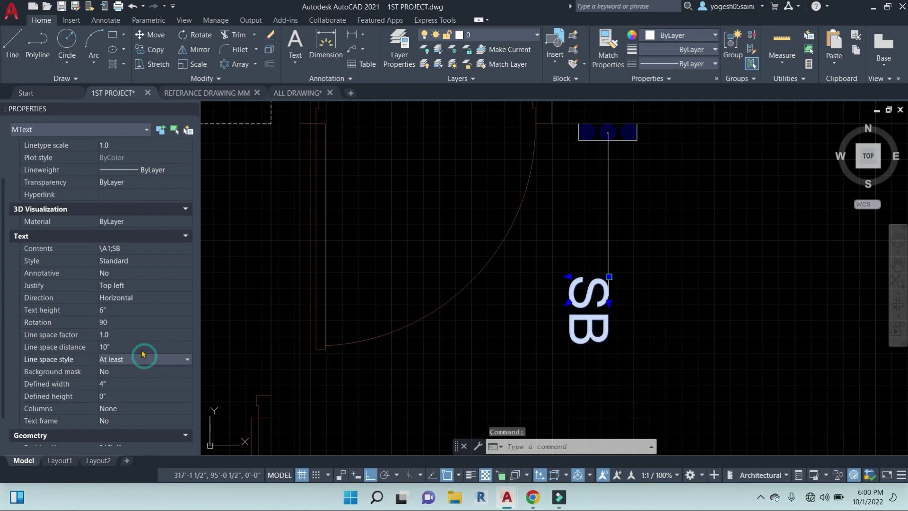
- Change the rotated SB text of the bedroom's symbol to S.B
{"action": "key", "text": "Escape"}
{"action": "double_click", "coordinate": [581, 316]}
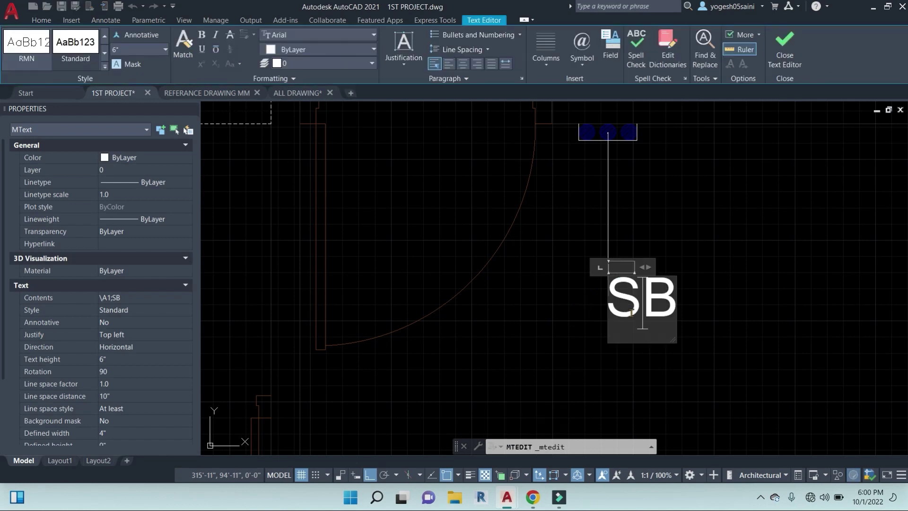
{"action": "left_click", "coordinate": [673, 397]}
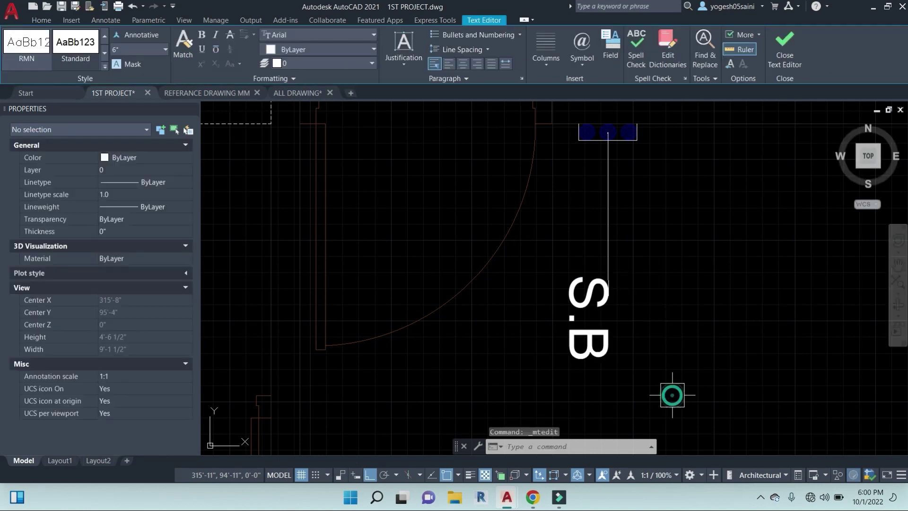
- Try to copy the S.B text and its leader onto the balcony side of the wall, beside the V window
{"action": "scroll", "coordinate": [659, 367], "scroll_direction": "down", "scroll_amount": 4}
{"action": "middle_click_drag", "start_coordinate": [659, 365], "coordinate": [550, 325]}
{"action": "left_click", "coordinate": [598, 333]}
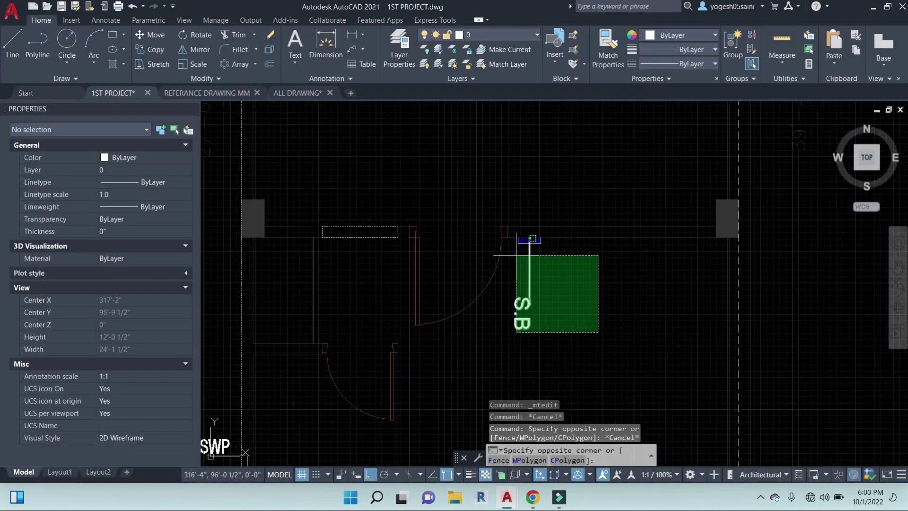
{"action": "left_click", "coordinate": [520, 241]}
{"action": "type", "text": "co"}
{"action": "key", "text": "Return"}
{"action": "scroll", "coordinate": [546, 231], "scroll_direction": "up", "scroll_amount": 2}
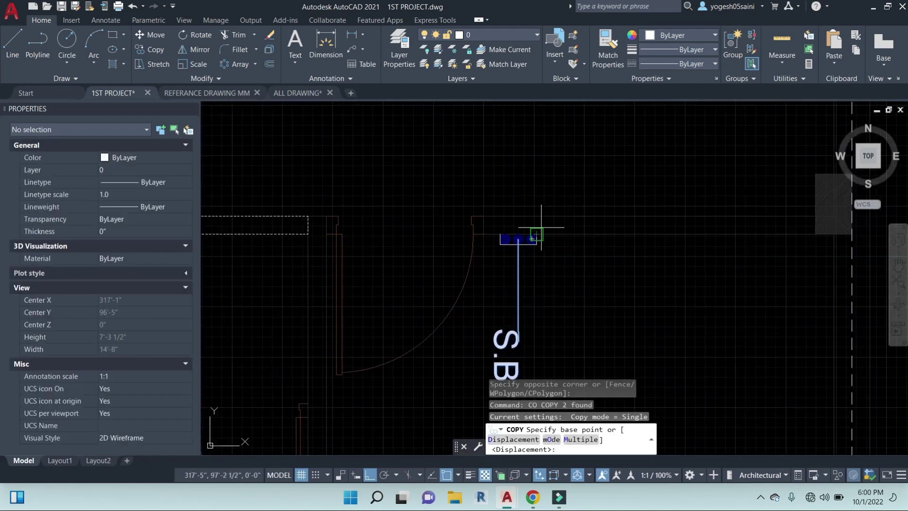
{"action": "left_click", "coordinate": [537, 232]}
{"action": "scroll", "coordinate": [539, 300], "scroll_direction": "down", "scroll_amount": 4}
{"action": "middle_click_drag", "start_coordinate": [544, 303], "coordinate": [532, 134]}
{"action": "scroll", "coordinate": [486, 259], "scroll_direction": "up", "scroll_amount": 4}
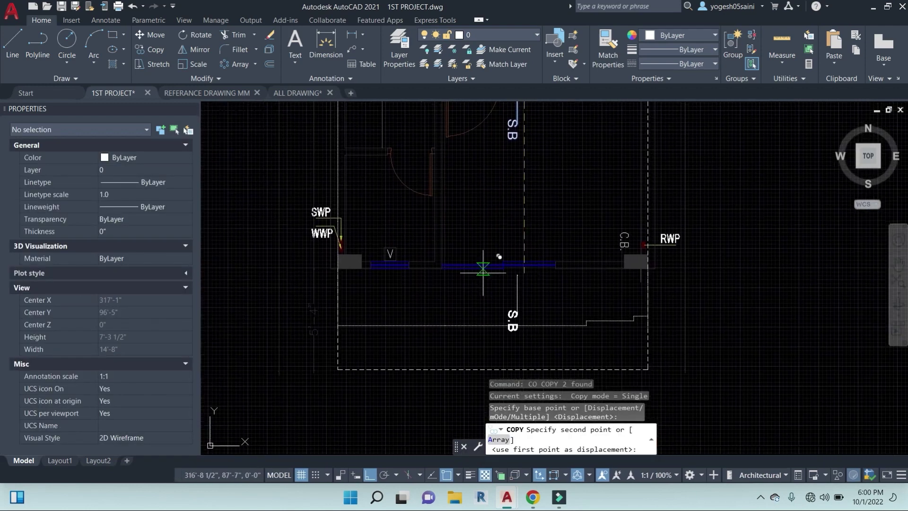
{"action": "left_click", "coordinate": [420, 259]}
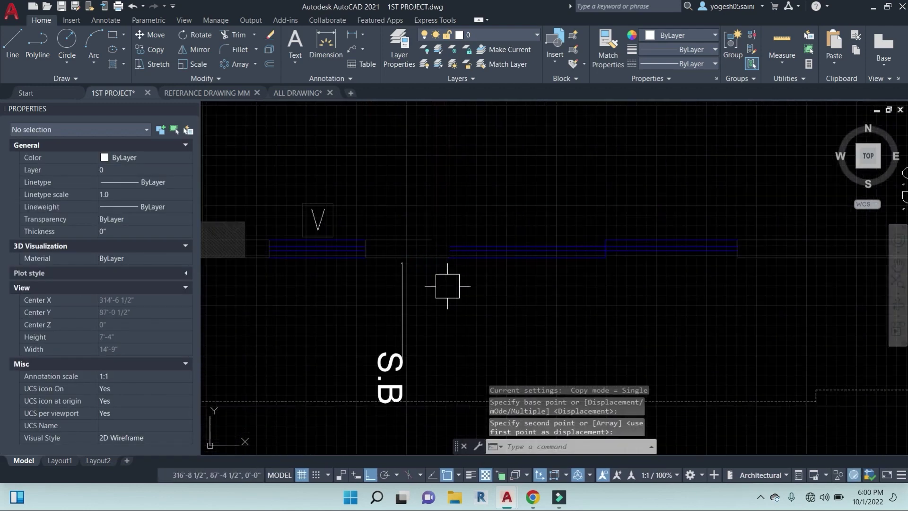
- Undo the last copy of the S.B text and leader
{"action": "scroll", "coordinate": [388, 436], "scroll_direction": "down", "scroll_amount": 4}
{"action": "key", "text": "Escape"}
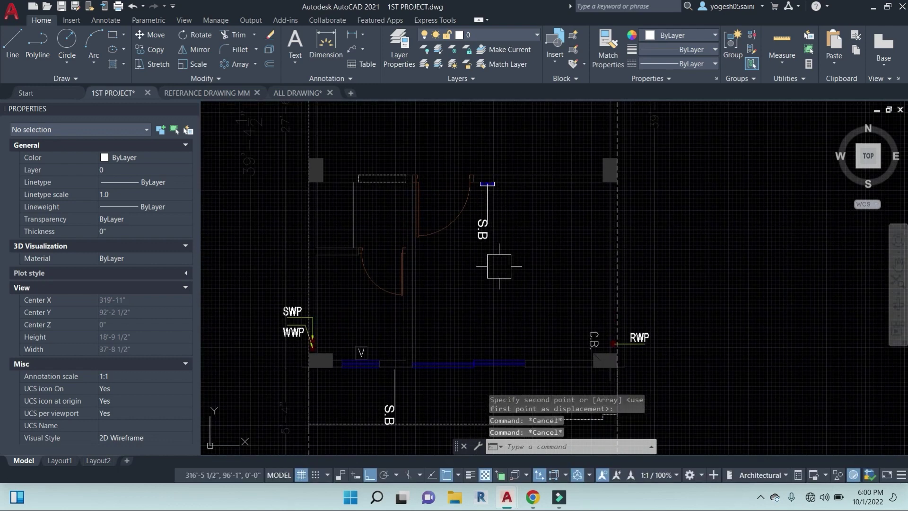
{"action": "key", "text": "ctrl+z"}
{"action": "key", "text": "ctrl+z"}
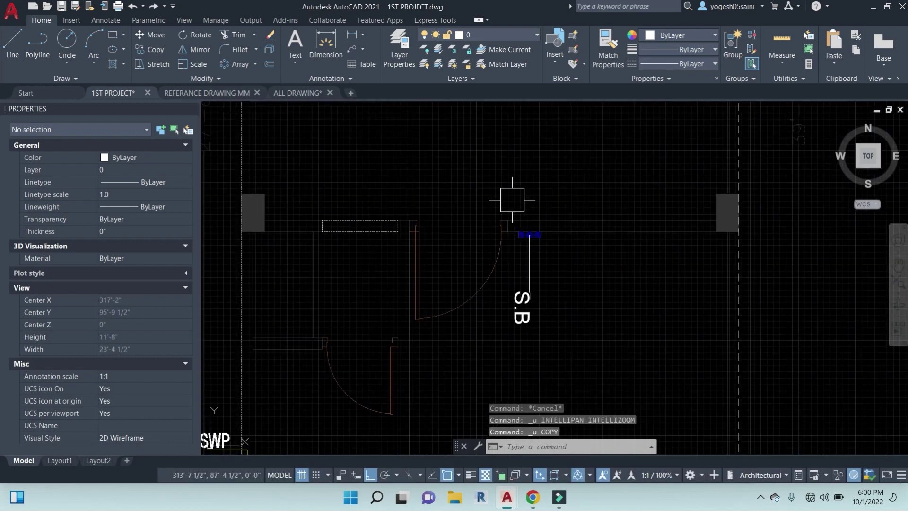
- Copy the complete S.B symbol onto the balcony side of the wall, between the V window and the bedroom's balcony window
{"action": "left_click", "coordinate": [586, 354]}
{"action": "type", "text": "CO"}
{"action": "key", "text": "Return"}
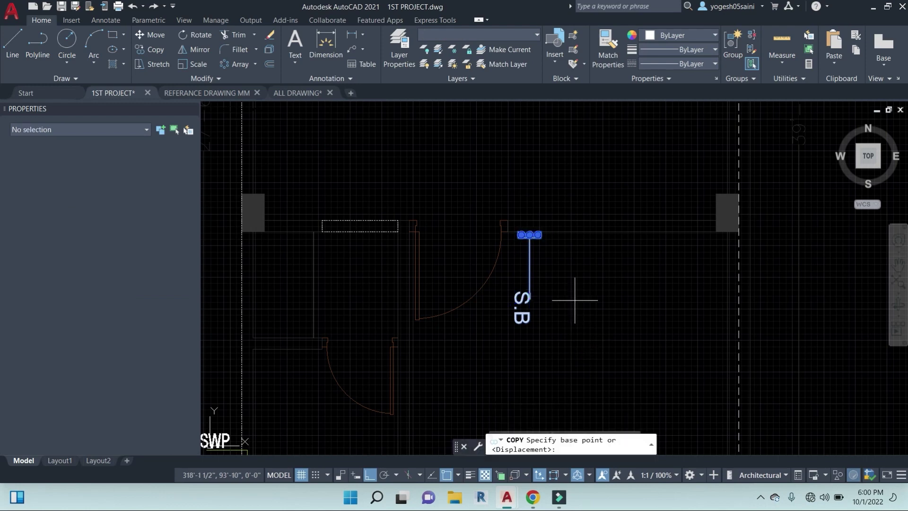
{"action": "middle_click_drag", "start_coordinate": [498, 329], "coordinate": [503, 277]}
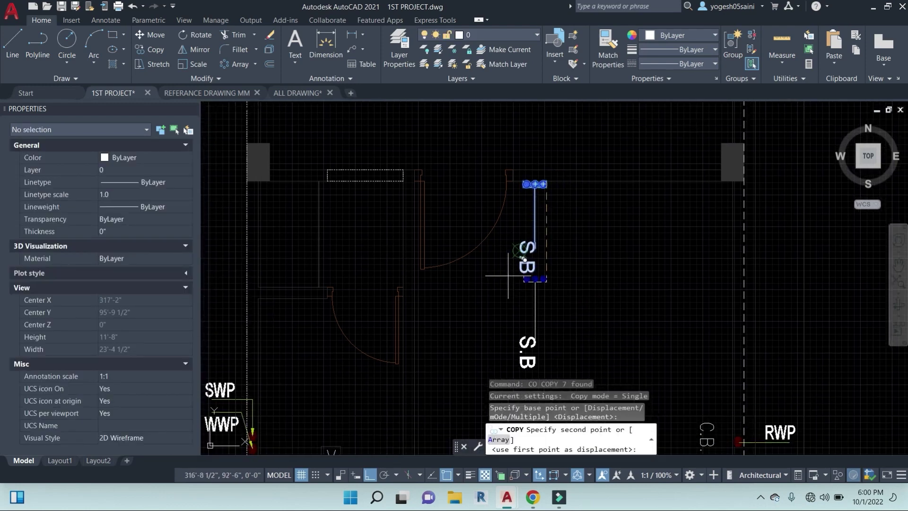
{"action": "key", "text": "F8"}
{"action": "middle_click_drag", "start_coordinate": [497, 324], "coordinate": [597, 124]}
{"action": "scroll", "coordinate": [492, 286], "scroll_direction": "up", "scroll_amount": 4}
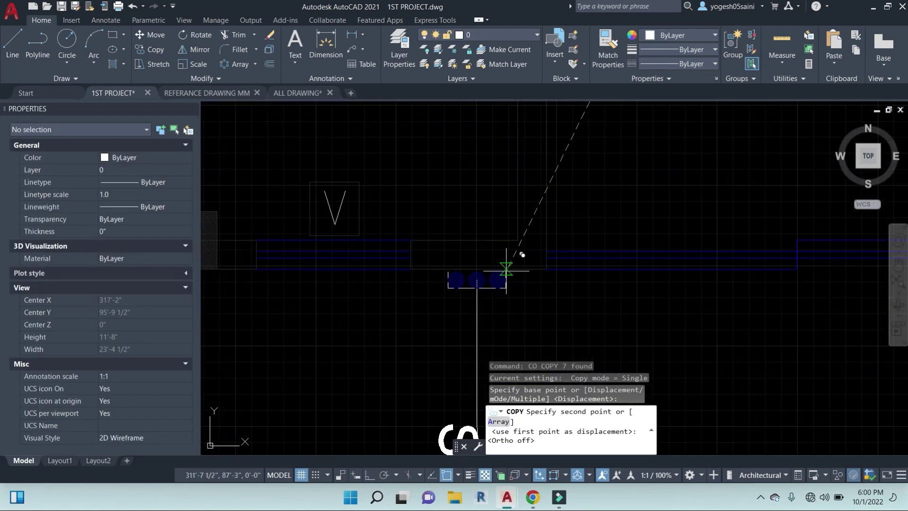
{"action": "left_click", "coordinate": [515, 268]}
{"action": "scroll", "coordinate": [513, 273], "scroll_direction": "down", "scroll_amount": 4}
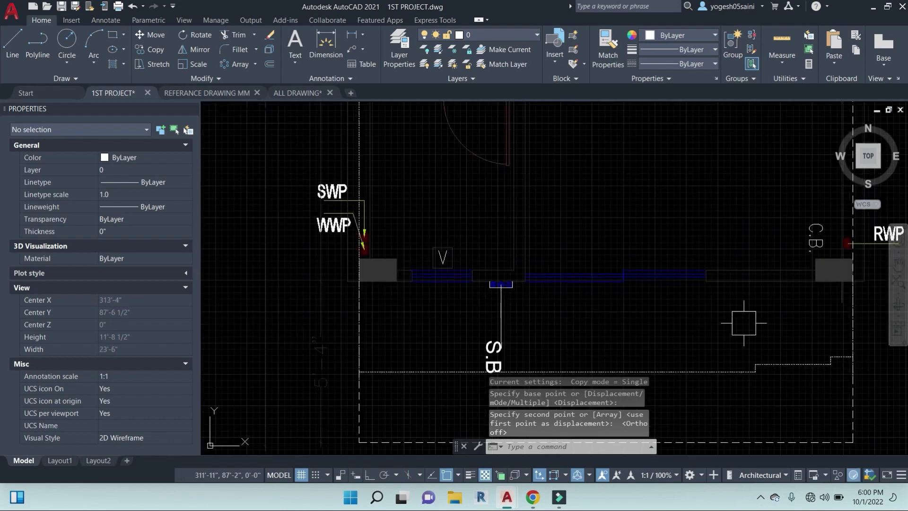
{"action": "scroll", "coordinate": [417, 227], "scroll_direction": "down", "scroll_amount": 2}
{"action": "scroll", "coordinate": [432, 233], "scroll_direction": "up", "scroll_amount": 4}
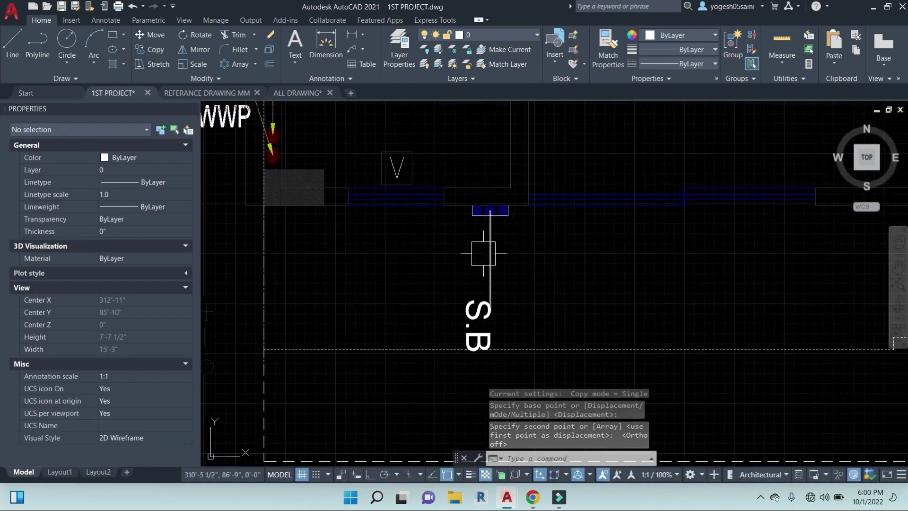
{"action": "scroll", "coordinate": [499, 222], "scroll_direction": "down", "scroll_amount": 2}
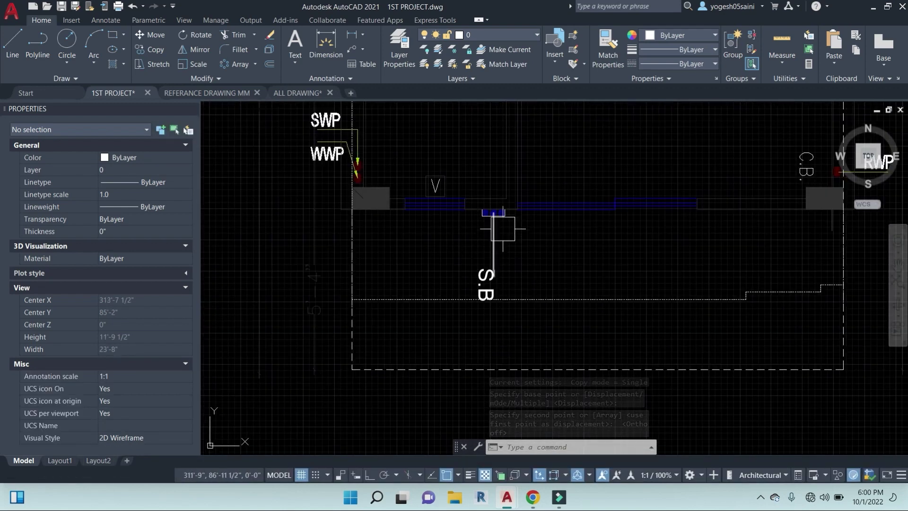
- Copy the POWER/GEYSER and EXHAUST FAN symbols from the spare symbols onto the toilet's balcony-side wall, beside the column and V window
{"action": "scroll", "coordinate": [504, 232], "scroll_direction": "down", "scroll_amount": 6}
{"action": "middle_click_drag", "start_coordinate": [329, 241], "coordinate": [412, 283]}
{"action": "middle_click_drag", "start_coordinate": [356, 247], "coordinate": [584, 314]}
{"action": "middle_click_drag", "start_coordinate": [287, 279], "coordinate": [567, 300]}
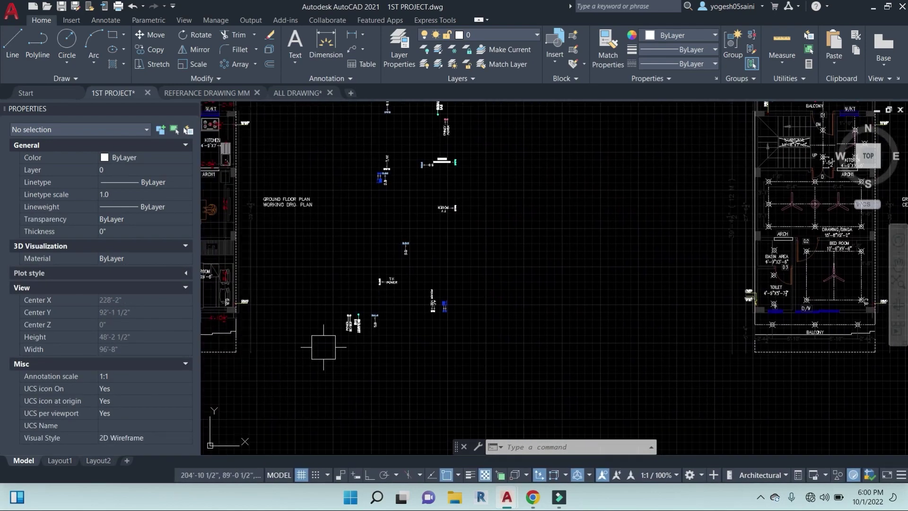
{"action": "scroll", "coordinate": [382, 339], "scroll_direction": "up", "scroll_amount": 5}
{"action": "left_click", "coordinate": [478, 331]}
{"action": "left_click", "coordinate": [374, 187]}
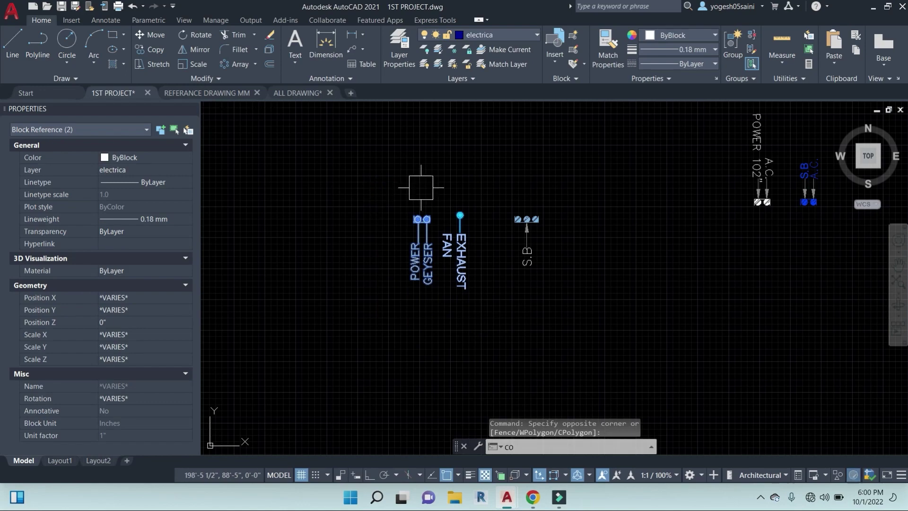
{"action": "key", "text": "Return"}
{"action": "scroll", "coordinate": [421, 188], "scroll_direction": "up", "scroll_amount": 3}
{"action": "left_click", "coordinate": [388, 220]}
{"action": "scroll", "coordinate": [512, 230], "scroll_direction": "down", "scroll_amount": 7}
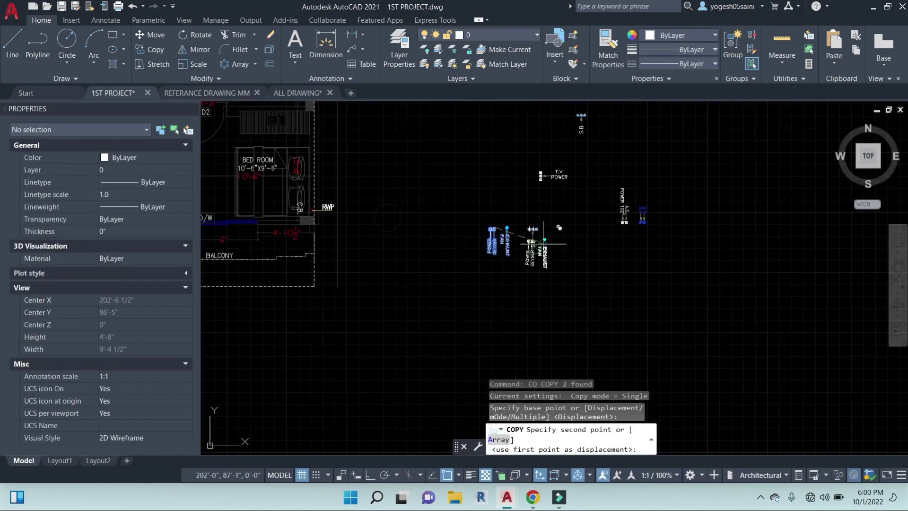
{"action": "middle_click_drag", "start_coordinate": [737, 263], "coordinate": [356, 247]}
{"action": "scroll", "coordinate": [823, 189], "scroll_direction": "up", "scroll_amount": 4}
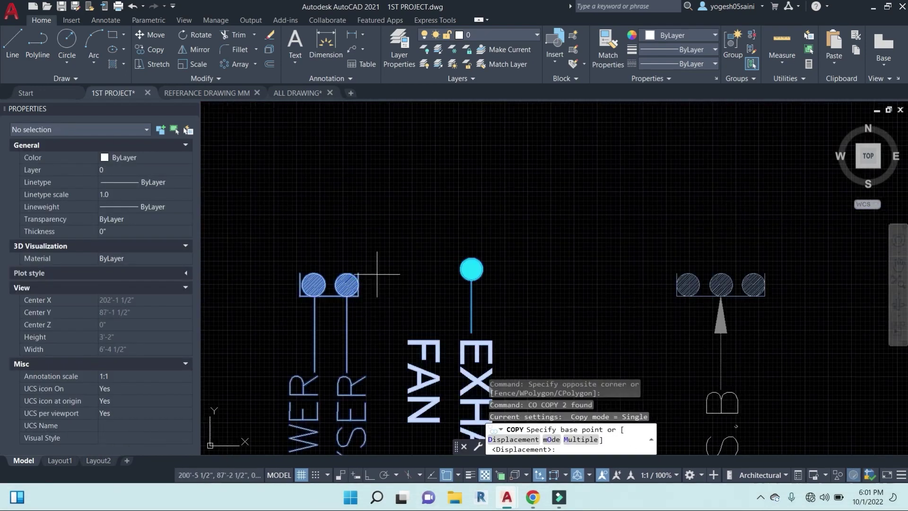
{"action": "left_click", "coordinate": [358, 273]}
{"action": "scroll", "coordinate": [497, 276], "scroll_direction": "down", "scroll_amount": 8}
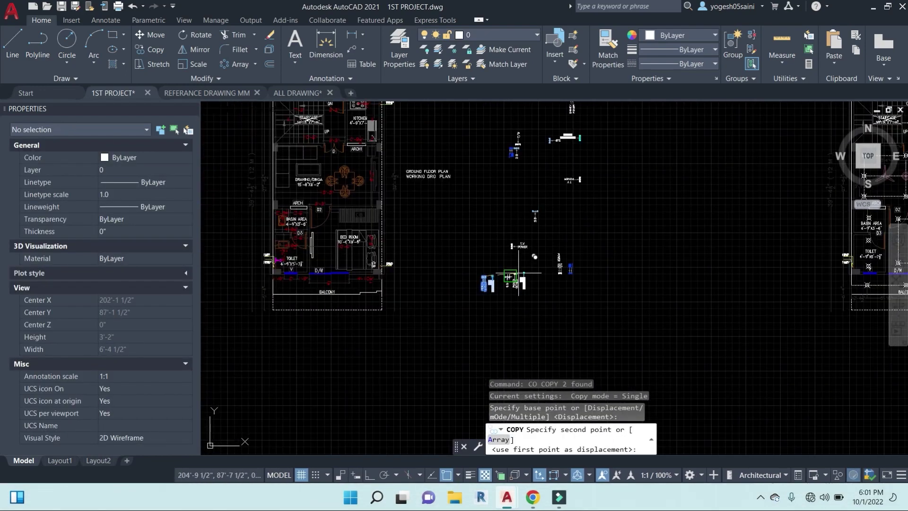
{"action": "mouse_move", "coordinate": [688, 298]}
{"action": "middle_mouse_down"}
{"action": "mouse_move", "coordinate": [465, 298]}
{"action": "mouse_move", "coordinate": [486, 284]}
{"action": "middle_mouse_up"}
{"action": "scroll", "coordinate": [535, 266], "scroll_direction": "up", "scroll_amount": 9}
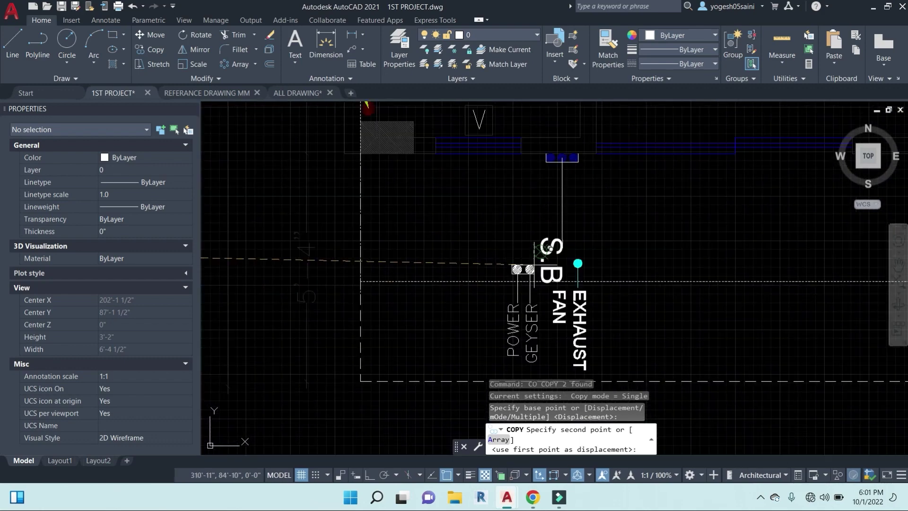
{"action": "middle_click_drag", "start_coordinate": [426, 221], "coordinate": [475, 228]}
{"action": "scroll", "coordinate": [474, 161], "scroll_direction": "up", "scroll_amount": 4}
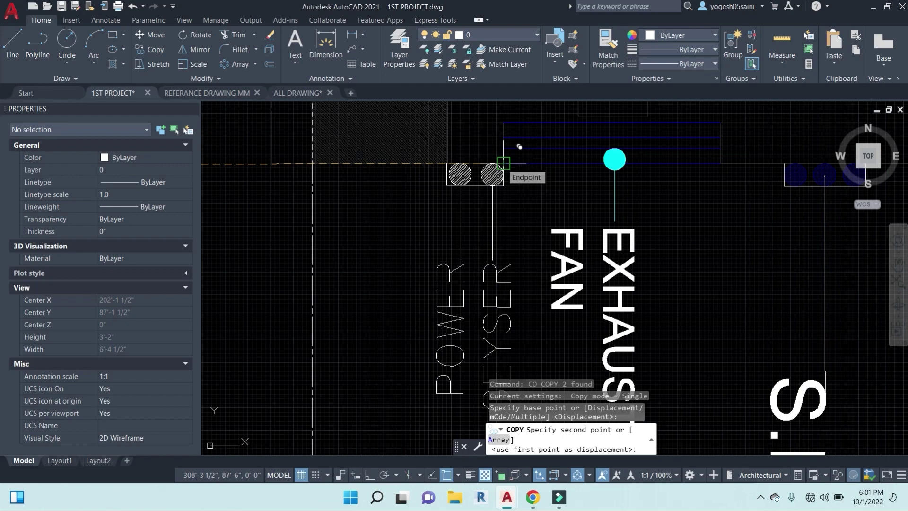
{"action": "left_click", "coordinate": [503, 163]}
{"action": "scroll", "coordinate": [601, 253], "scroll_direction": "down", "scroll_amount": 2}
{"action": "key", "text": "Escape"}
- Move the EXHAUST FAN symbol up so its circle sits on the toilet's V window
{"action": "left_click", "coordinate": [645, 223]}
{"action": "left_click", "coordinate": [595, 205]}
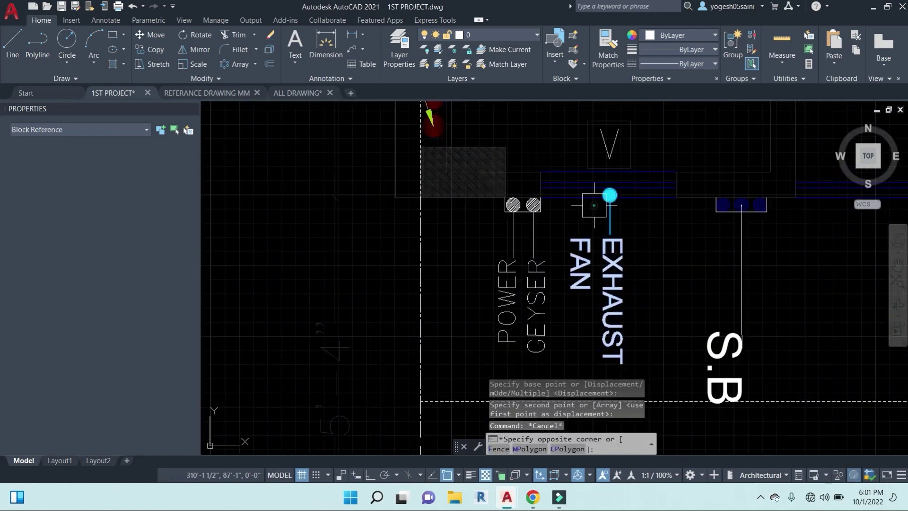
{"action": "type", "text": "m"}
{"action": "key", "text": "Return"}
{"action": "left_click", "coordinate": [671, 240]}
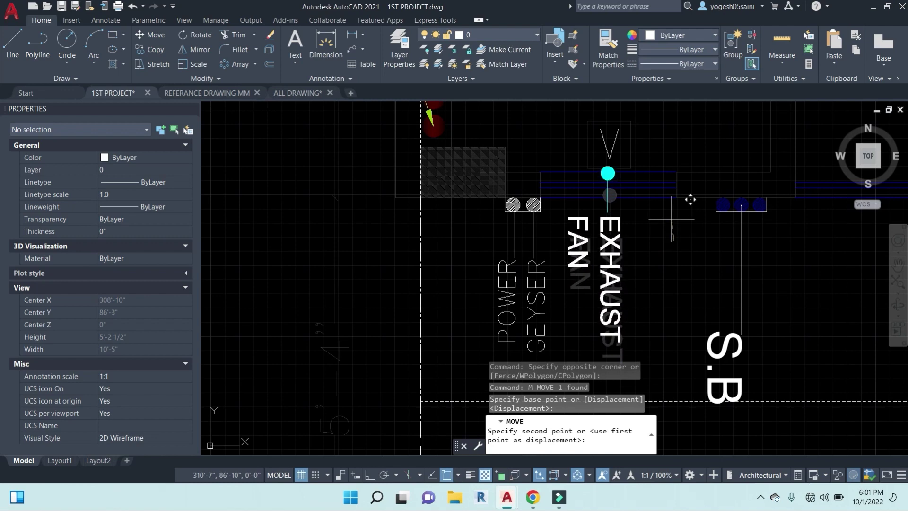
{"action": "left_click", "coordinate": [671, 217]}
{"action": "scroll", "coordinate": [596, 291], "scroll_direction": "down", "scroll_amount": 2}
{"action": "scroll", "coordinate": [579, 308], "scroll_direction": "up", "scroll_amount": 2}
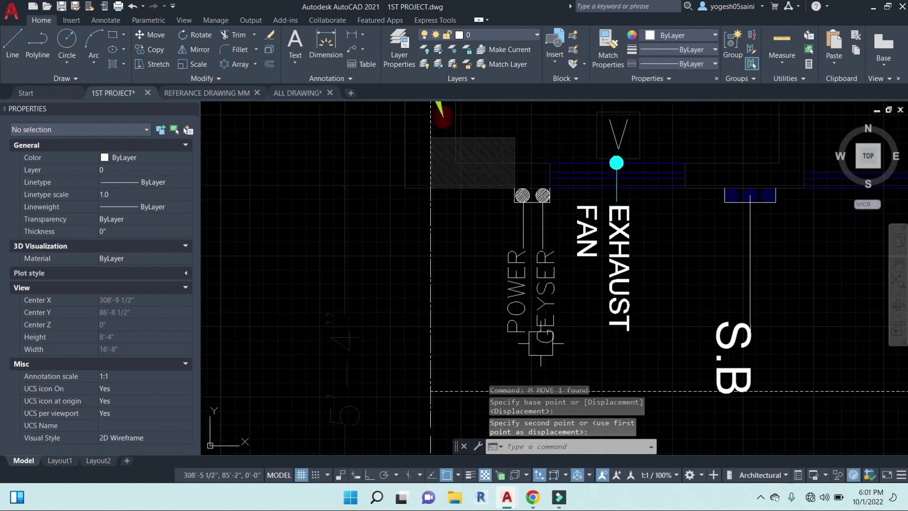
{"action": "left_click", "coordinate": [565, 350]}
{"action": "left_click", "coordinate": [467, 288]}
{"action": "left_click", "coordinate": [549, 328]}
{"action": "key", "text": "Escape"}
- Copy the POWER/GEYSER symbol onto the kitchen's upper wall, between the window and the corner column
{"action": "left_click", "coordinate": [536, 277]}
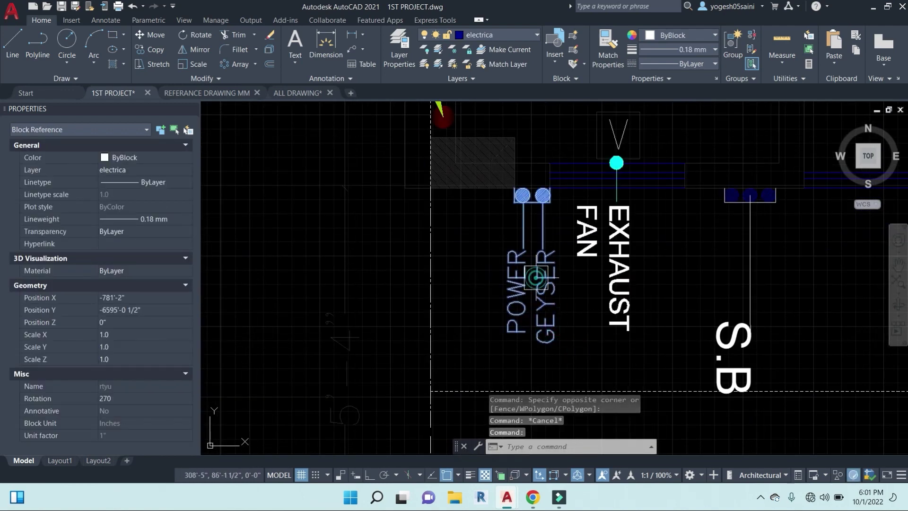
{"action": "type", "text": "co"}
{"action": "key", "text": "Return"}
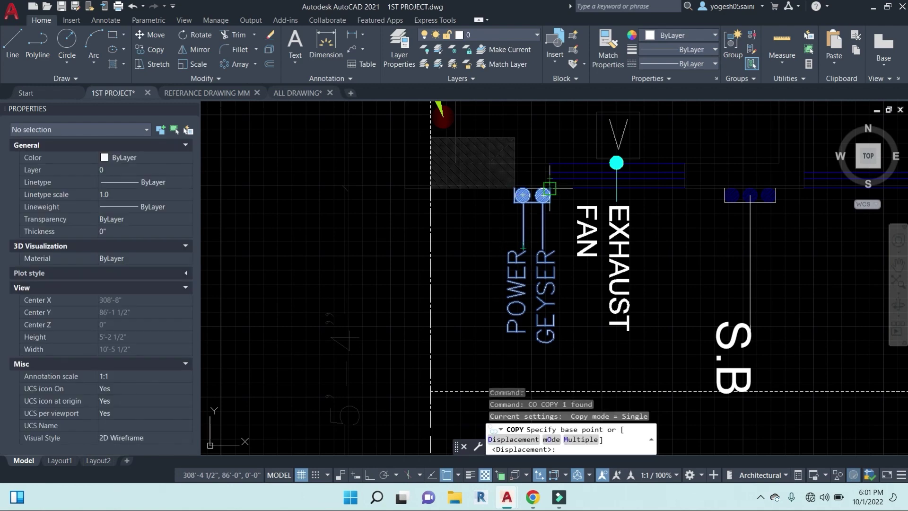
{"action": "left_click", "coordinate": [550, 188]}
{"action": "scroll", "coordinate": [663, 242], "scroll_direction": "down", "scroll_amount": 6}
{"action": "middle_click_drag", "start_coordinate": [743, 214], "coordinate": [546, 399]}
{"action": "middle_click_drag", "start_coordinate": [653, 163], "coordinate": [602, 310]}
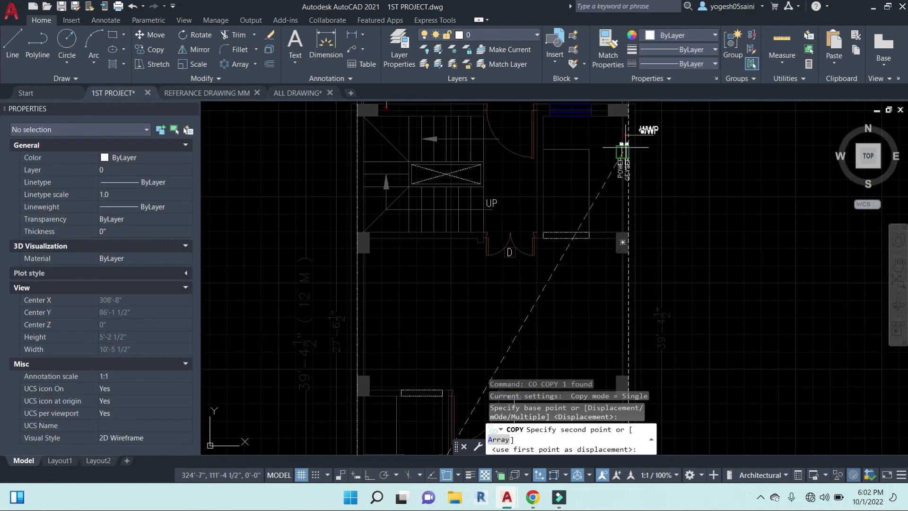
{"action": "scroll", "coordinate": [625, 147], "scroll_direction": "up", "scroll_amount": 7}
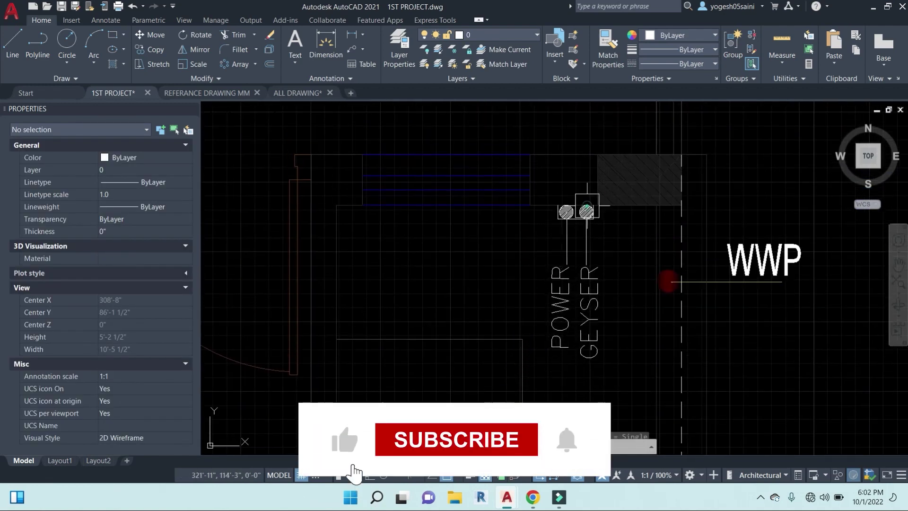
{"action": "scroll", "coordinate": [580, 259], "scroll_direction": "down", "scroll_amount": 2}
{"action": "middle_click_drag", "start_coordinate": [586, 297], "coordinate": [599, 264]}
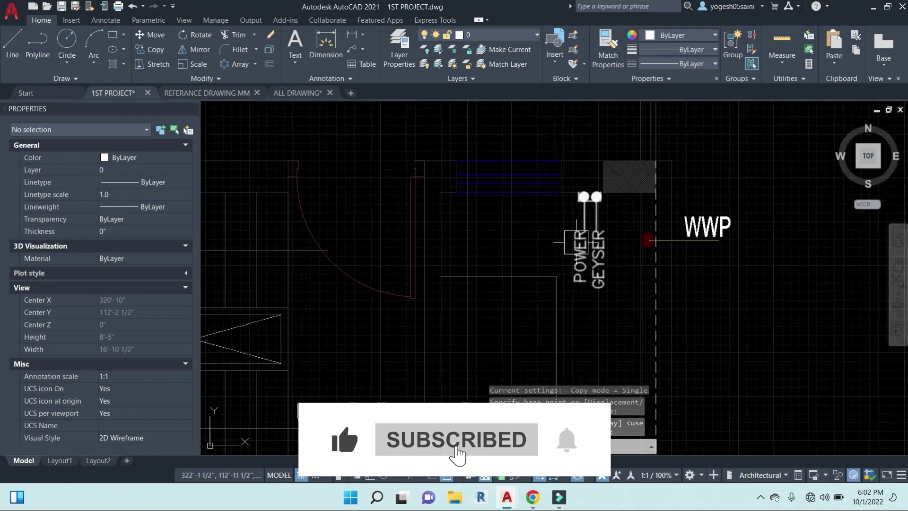
- Copy the kitchen's POWER/GEYSER symbol to the empty area outside the plan, beyond the WWP label
{"action": "scroll", "coordinate": [608, 246], "scroll_direction": "down", "scroll_amount": 8}
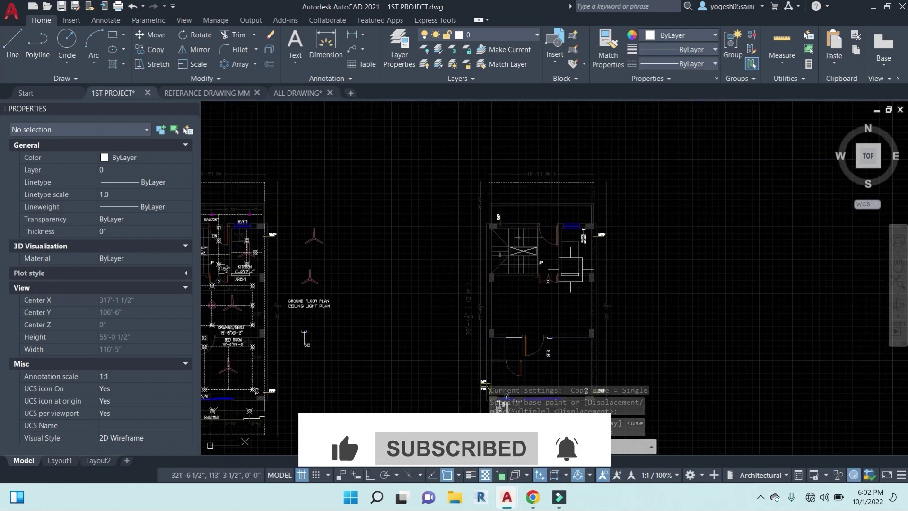
{"action": "scroll", "coordinate": [584, 234], "scroll_direction": "up", "scroll_amount": 8}
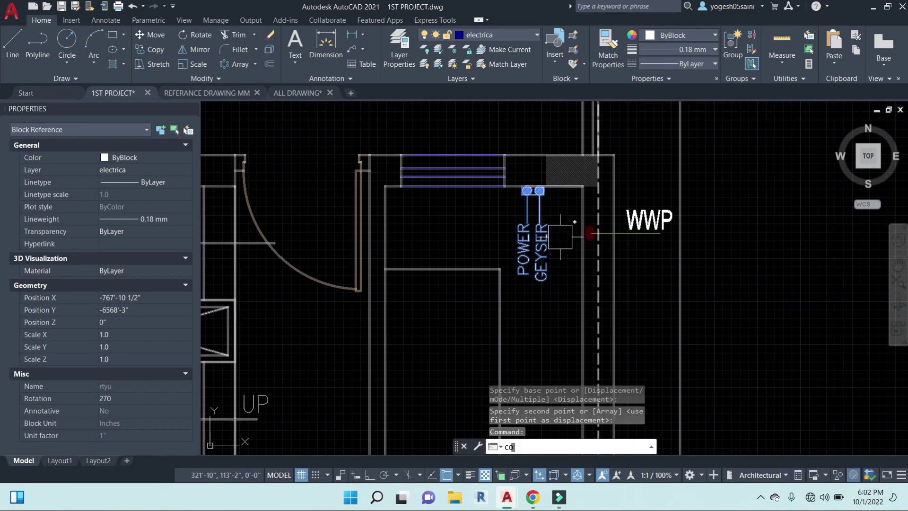
{"action": "left_click", "coordinate": [744, 255]}
{"action": "key", "text": "Escape"}
{"action": "middle_click_drag", "start_coordinate": [779, 251], "coordinate": [652, 222]}
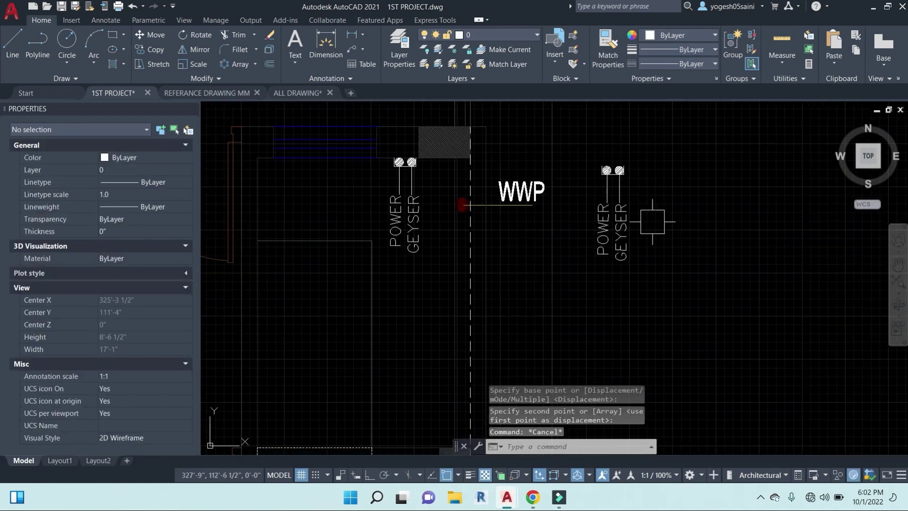
{"action": "key", "text": "Escape"}
- Explode the POWER/GEYSER copy beyond the WWP label and change its POWER text to CHIMNAY
{"action": "left_click", "coordinate": [623, 175]}
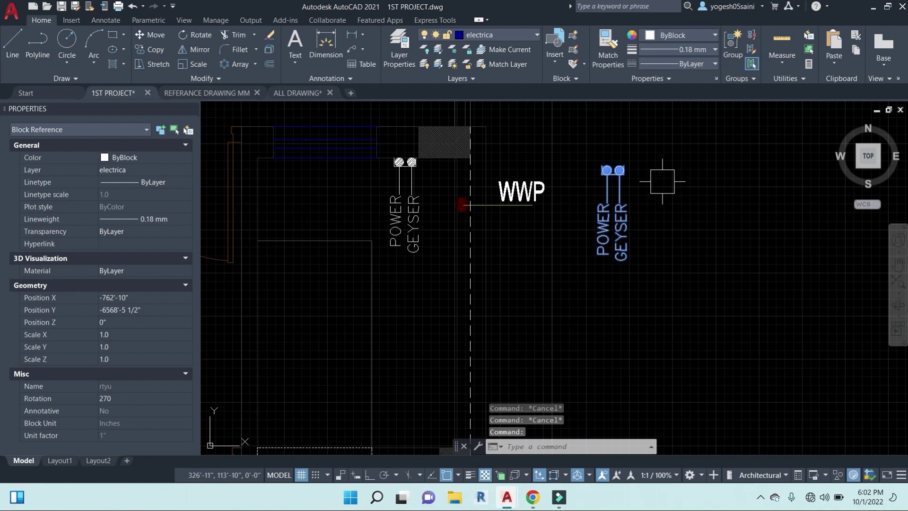
{"action": "type", "text": "x"}
{"action": "key", "text": "Return"}
{"action": "scroll", "coordinate": [608, 186], "scroll_direction": "up", "scroll_amount": 6}
{"action": "key", "text": "Escape"}
{"action": "scroll", "coordinate": [624, 213], "scroll_direction": "down", "scroll_amount": 4}
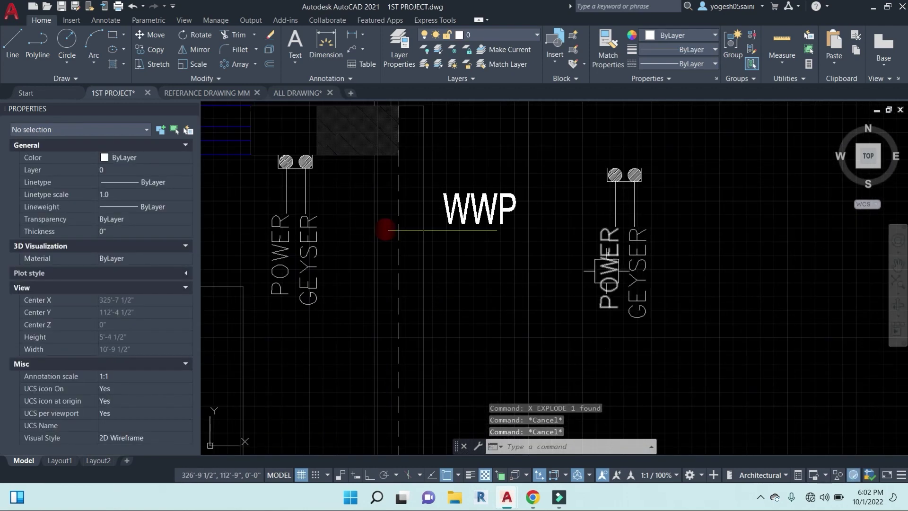
{"action": "double_click", "coordinate": [607, 271]}
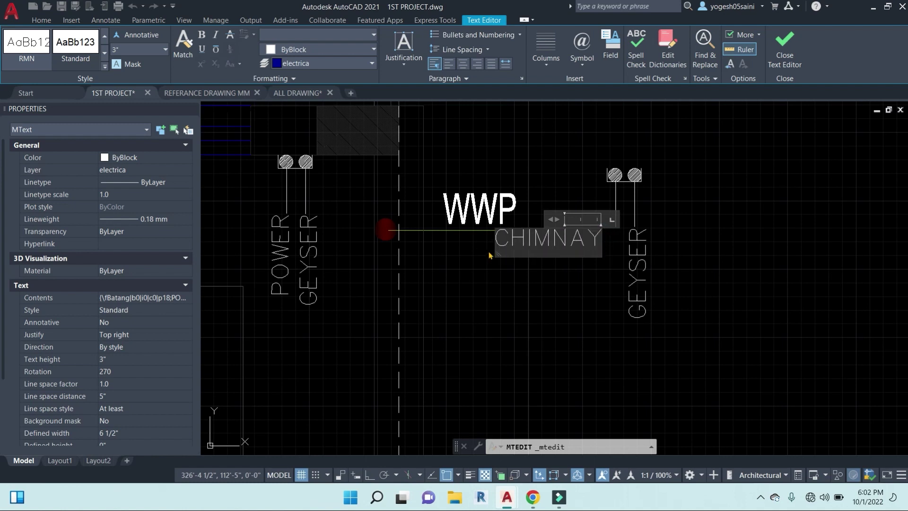
{"action": "key", "text": "Escape"}
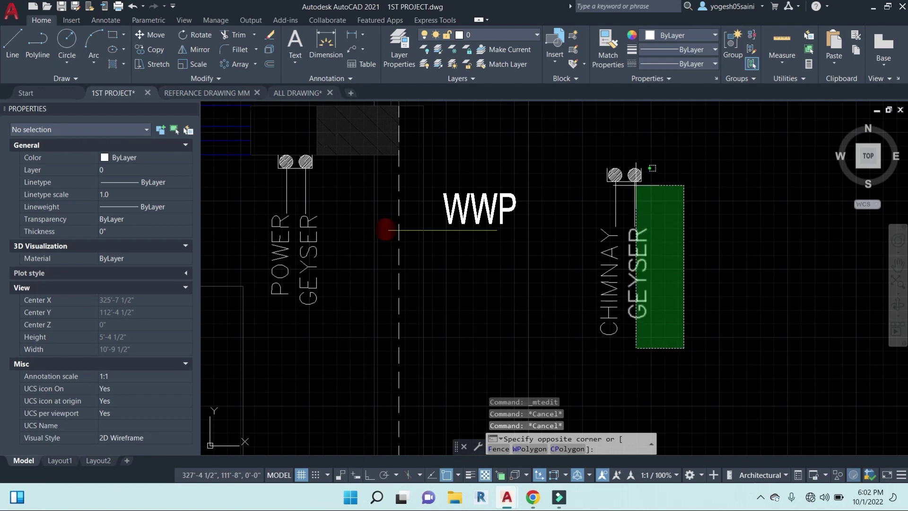
- Erase the GEYSER label and its leader line from the exploded symbol outside the plan
{"action": "left_click", "coordinate": [637, 185]}
{"action": "type", "text": "e"}
{"action": "key", "text": "Return"}
- Erase the circle without a leader and its hatch from the CHIMNAY symbol
{"action": "scroll", "coordinate": [648, 176], "scroll_direction": "up", "scroll_amount": 4}
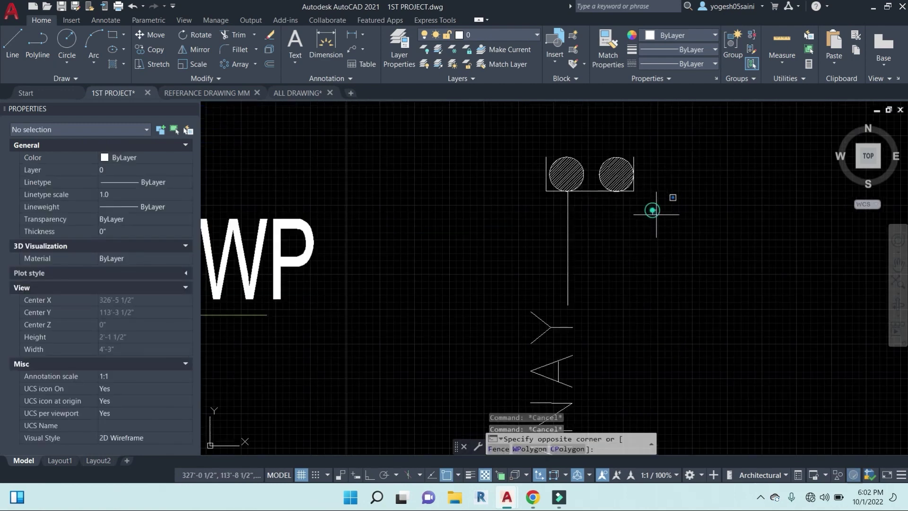
{"action": "left_click", "coordinate": [618, 163]}
{"action": "type", "text": "e"}
{"action": "key", "text": "Return"}
{"action": "scroll", "coordinate": [618, 176], "scroll_direction": "up", "scroll_amount": 2}
{"action": "left_click", "coordinate": [617, 175]}
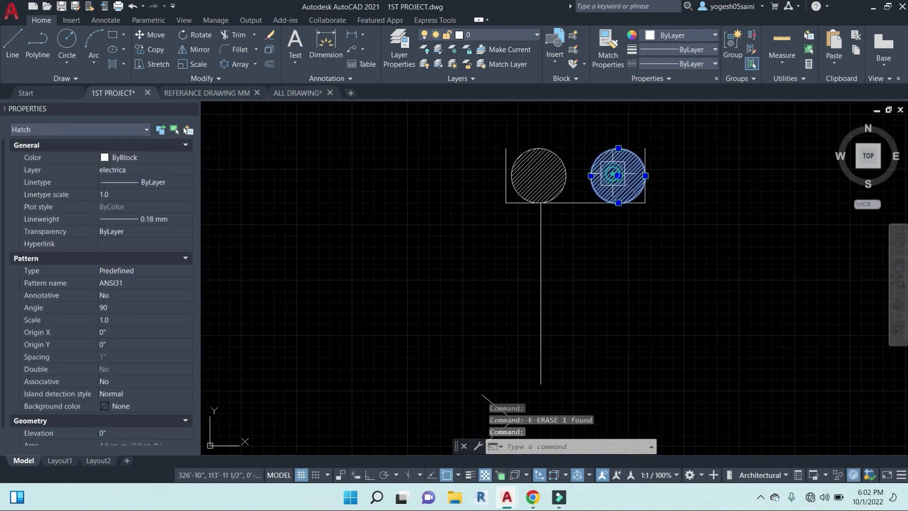
{"action": "key", "text": "Escape"}
{"action": "key", "text": "Return"}
{"action": "key", "text": "Escape"}
{"action": "left_click", "coordinate": [619, 170]}
{"action": "type", "text": "e"}
{"action": "key", "text": "Return"}
{"action": "key", "text": "Escape"}
{"action": "key", "text": "Escape"}
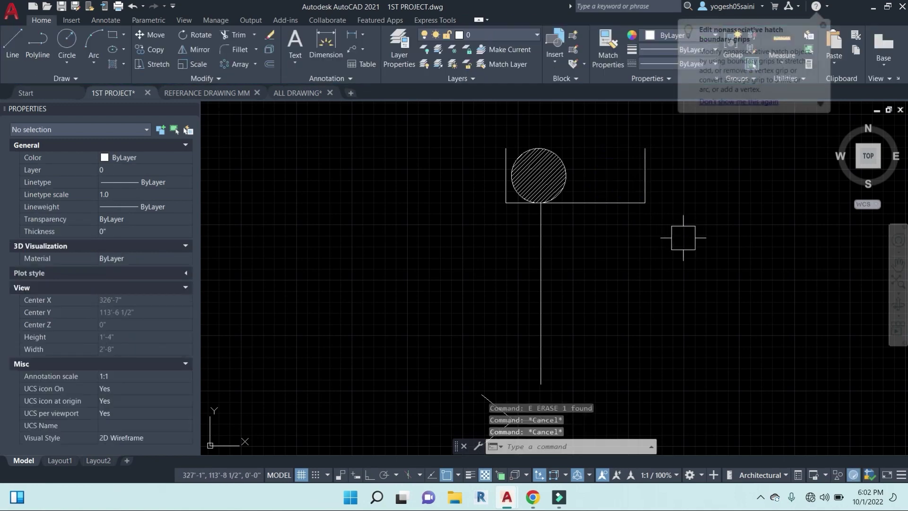
- Stretch the open end of the CHIMNAY symbol's box inward with Ortho on so it fits around the single circle
{"action": "type", "text": "s"}
{"action": "key", "text": "Return"}
{"action": "left_click", "coordinate": [699, 269]}
{"action": "left_click", "coordinate": [612, 115]}
{"action": "key", "text": "Return"}
{"action": "left_click", "coordinate": [713, 302]}
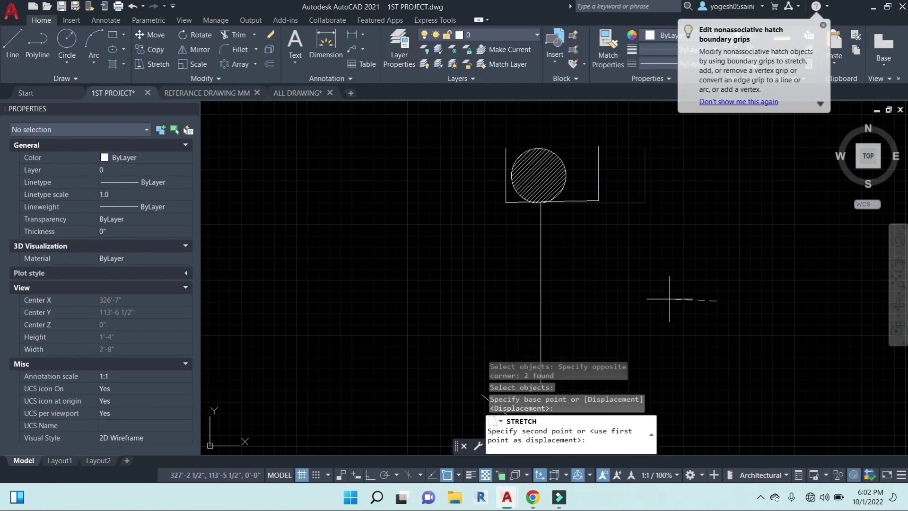
{"action": "key", "text": "F8"}
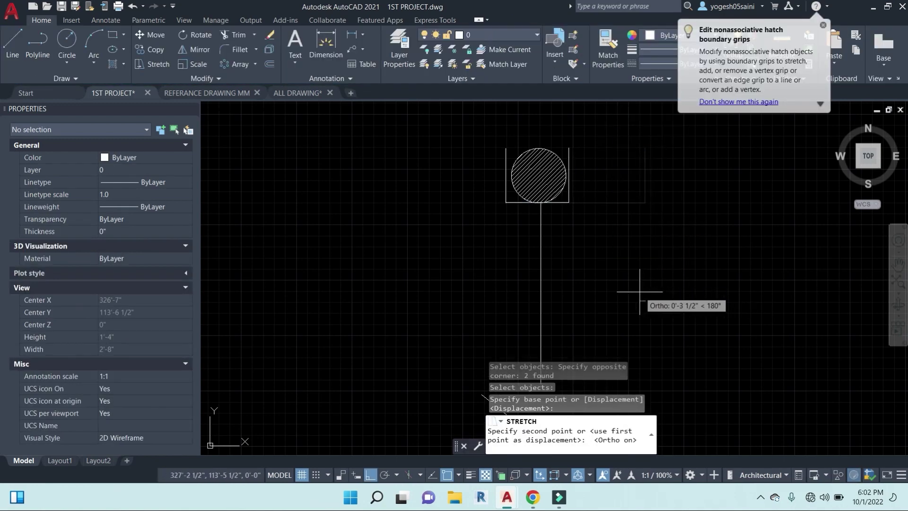
{"action": "left_click", "coordinate": [642, 292]}
{"action": "key", "text": "Escape"}
{"action": "key", "text": "Escape"}
- Copy the complete CHIMNAY symbol onto the kitchen's upper wall, between the window and the POWER/GEYSER symbol
{"action": "left_click", "coordinate": [635, 279]}
{"action": "left_click", "coordinate": [444, 139]}
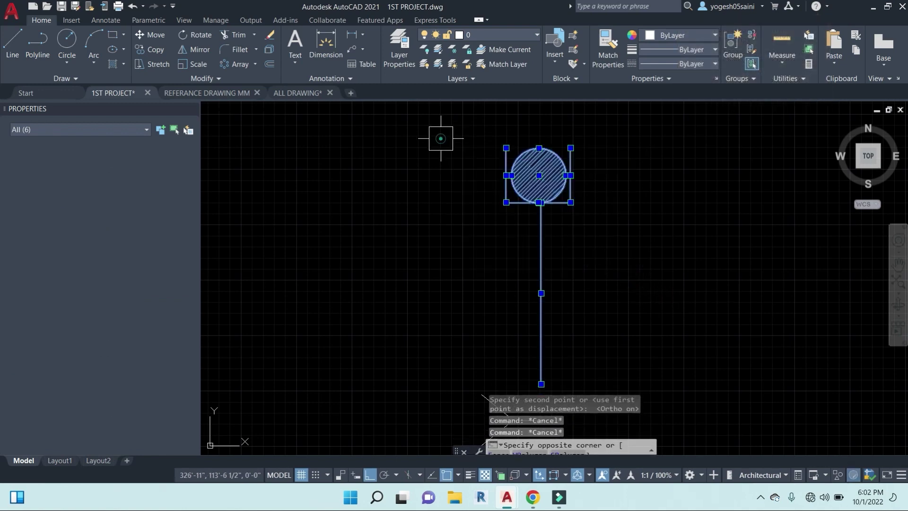
{"action": "scroll", "coordinate": [512, 183], "scroll_direction": "down", "scroll_amount": 5}
{"action": "left_click", "coordinate": [436, 142]}
{"action": "scroll", "coordinate": [601, 324], "scroll_direction": "down", "scroll_amount": 4}
{"action": "left_click", "coordinate": [624, 345]}
{"action": "left_click", "coordinate": [628, 366]}
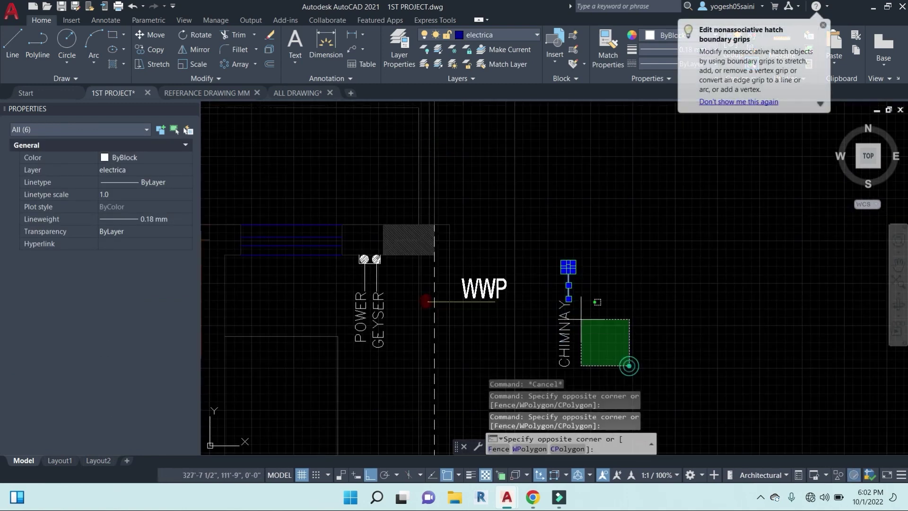
{"action": "left_click", "coordinate": [544, 238]}
{"action": "type", "text": "co"}
{"action": "key", "text": "Return"}
{"action": "scroll", "coordinate": [593, 246], "scroll_direction": "up", "scroll_amount": 4}
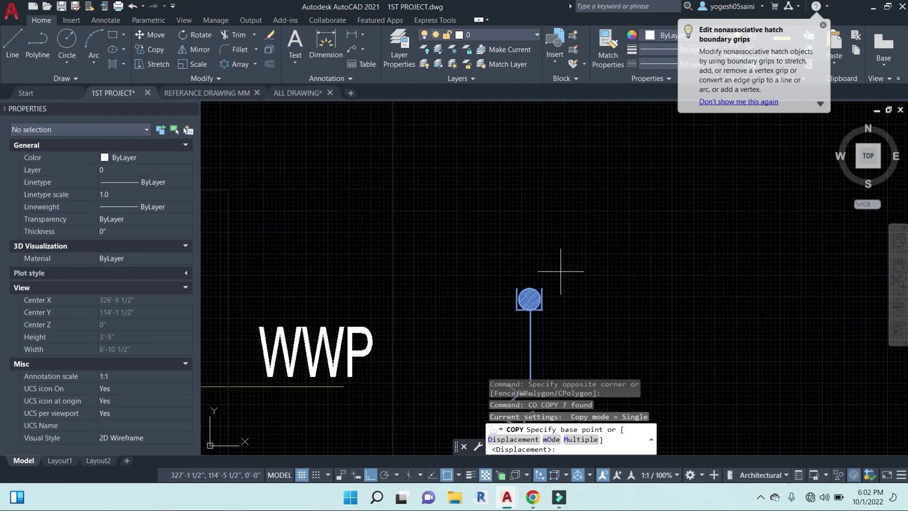
{"action": "left_click", "coordinate": [542, 285]}
{"action": "scroll", "coordinate": [518, 286], "scroll_direction": "down", "scroll_amount": 6}
{"action": "middle_click_drag", "start_coordinate": [380, 284], "coordinate": [671, 279]}
{"action": "scroll", "coordinate": [665, 276], "scroll_direction": "up", "scroll_amount": 8}
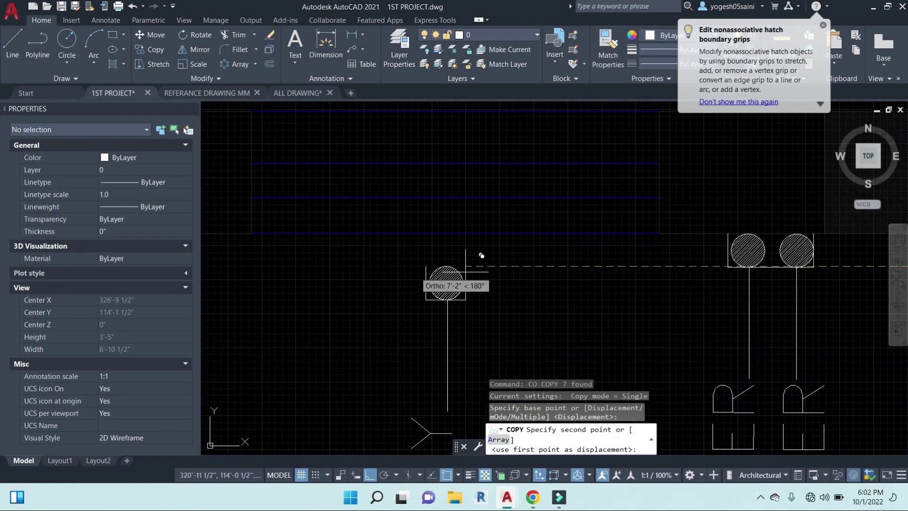
{"action": "middle_click_drag", "start_coordinate": [370, 259], "coordinate": [565, 240]}
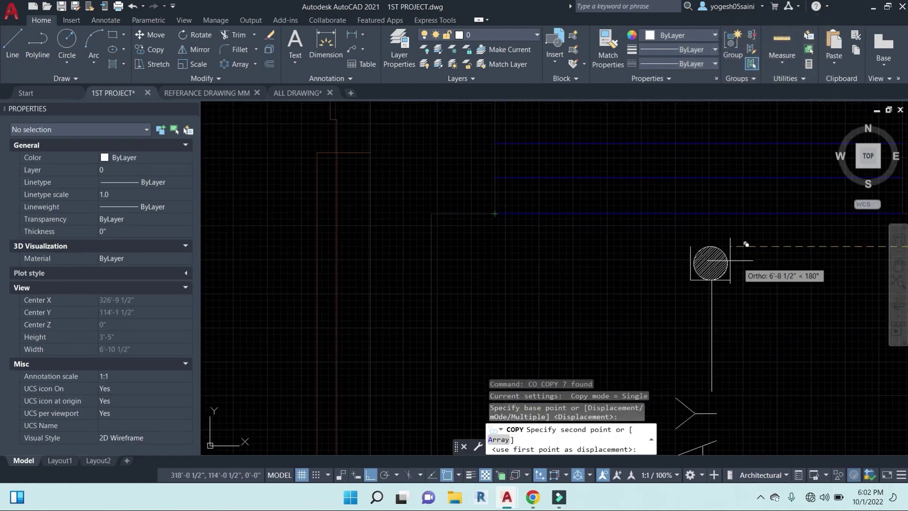
{"action": "middle_click_drag", "start_coordinate": [825, 257], "coordinate": [408, 258]}
{"action": "left_click", "coordinate": [545, 214]}
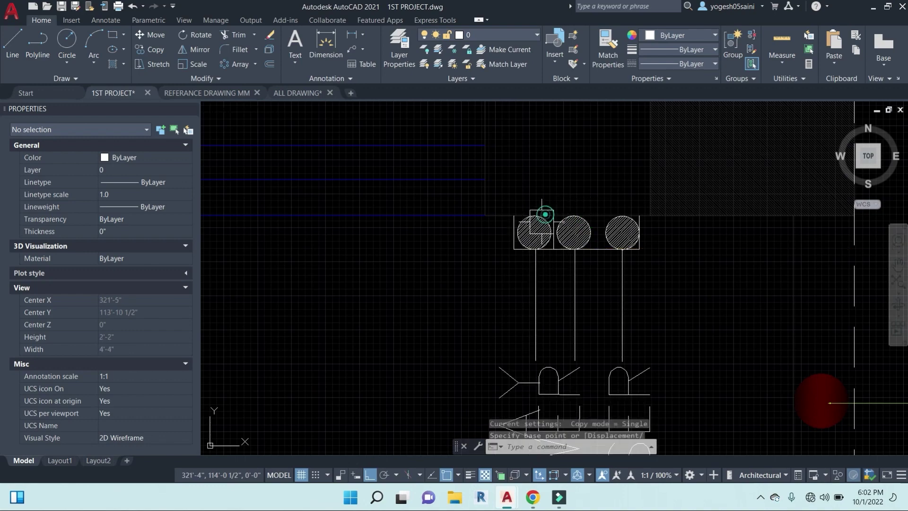
- Edit the CHIMNAY label on the kitchen wall to read CHINAY
{"action": "scroll", "coordinate": [558, 287], "scroll_direction": "down", "scroll_amount": 4}
{"action": "middle_click_drag", "start_coordinate": [602, 306], "coordinate": [612, 221]}
{"action": "scroll", "coordinate": [569, 274], "scroll_direction": "up", "scroll_amount": 2}
{"action": "middle_click_drag", "start_coordinate": [567, 319], "coordinate": [597, 279]}
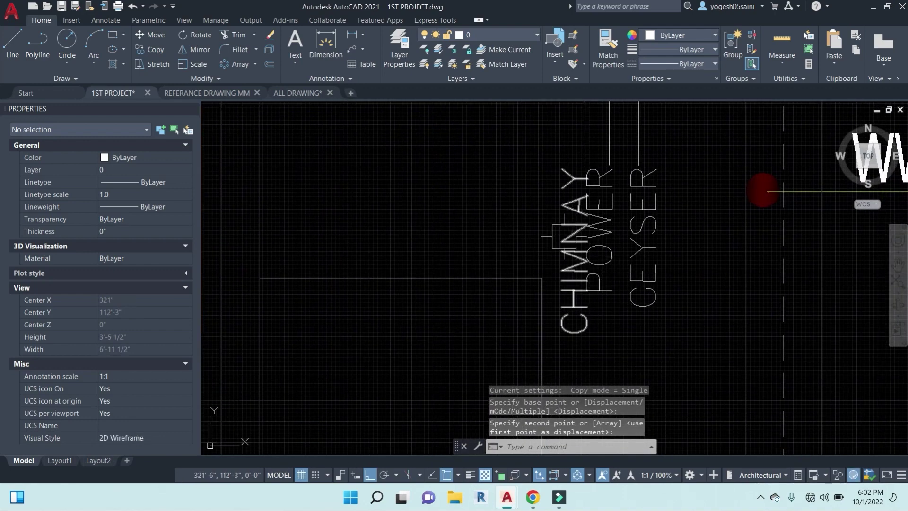
{"action": "scroll", "coordinate": [600, 251], "scroll_direction": "down", "scroll_amount": 8}
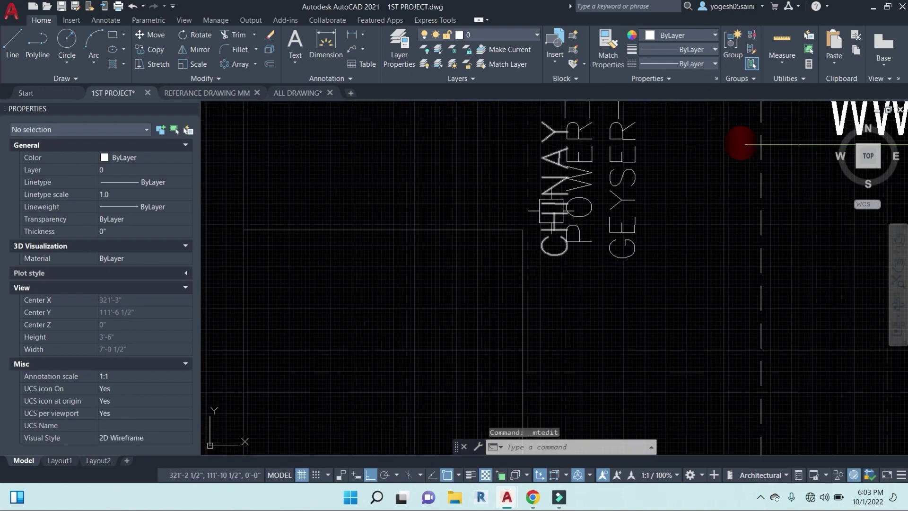
{"action": "scroll", "coordinate": [553, 210], "scroll_direction": "down", "scroll_amount": 4}
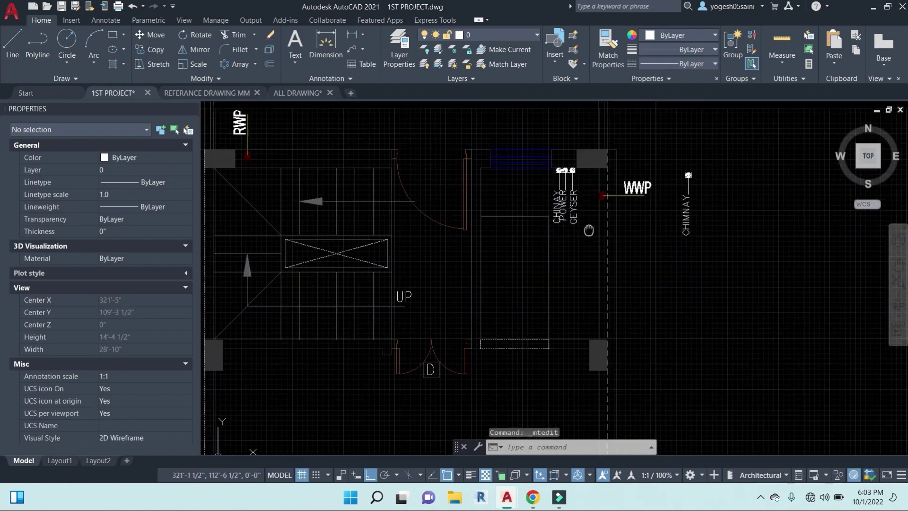
- Move the kitchen's POWER/GEYSER symbol along the wall against the corner column, away from the CHINAY symbol
{"action": "scroll", "coordinate": [590, 176], "scroll_direction": "up", "scroll_amount": 4}
{"action": "left_click", "coordinate": [590, 176]}
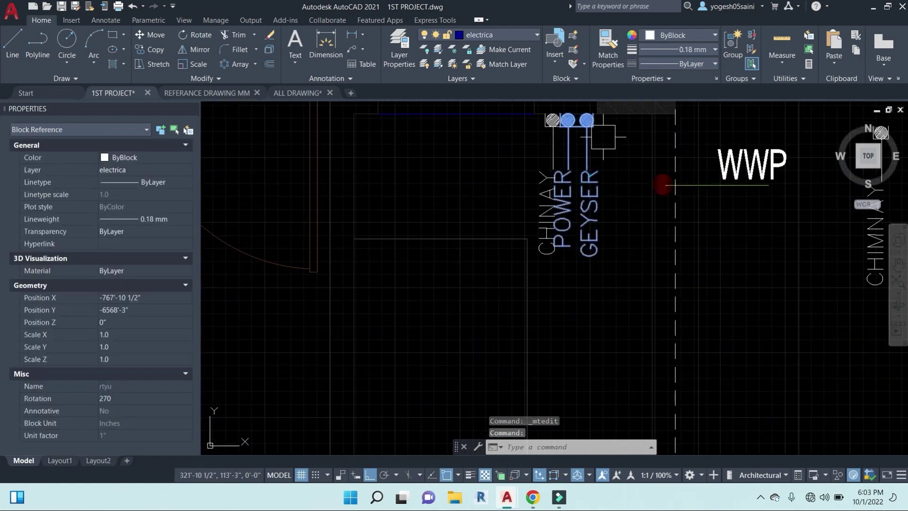
{"action": "type", "text": "M"}
{"action": "key", "text": "Return"}
{"action": "scroll", "coordinate": [590, 107], "scroll_direction": "up", "scroll_amount": 5}
{"action": "left_click", "coordinate": [598, 179]}
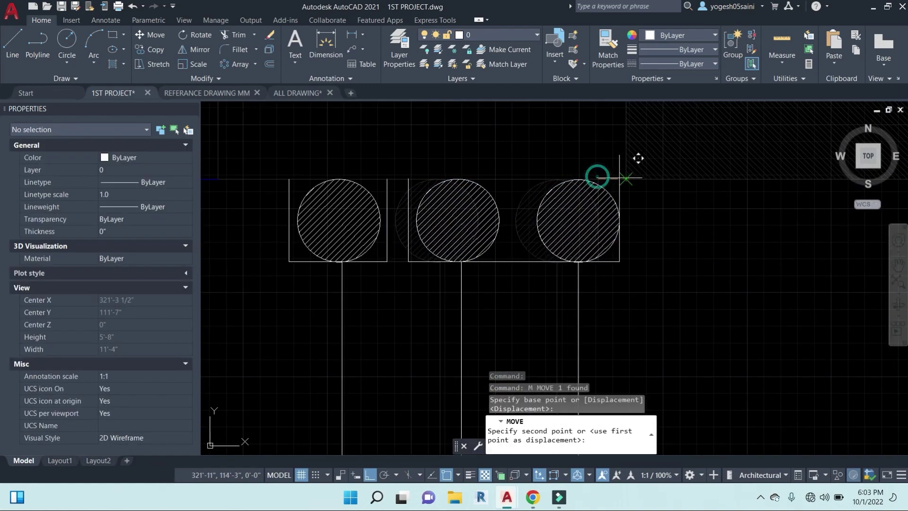
{"action": "scroll", "coordinate": [622, 175], "scroll_direction": "down", "scroll_amount": 5}
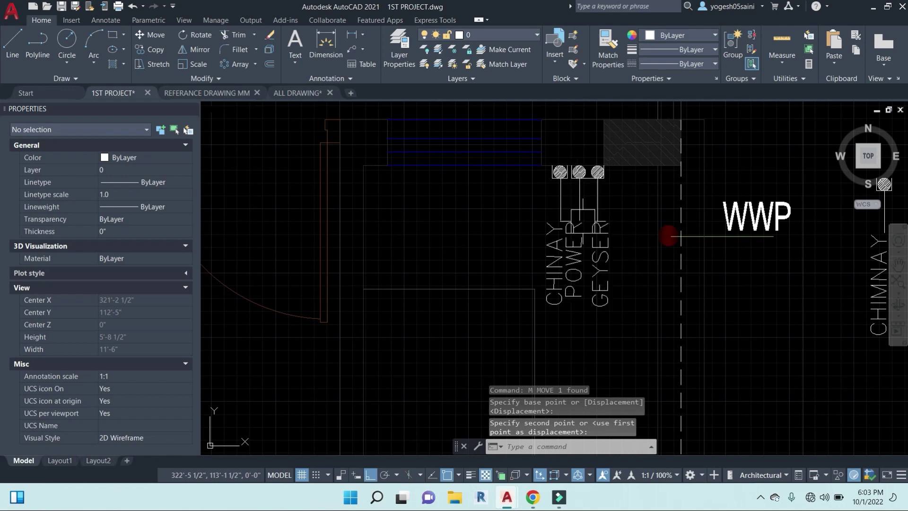
- Copy the S.B symbol beside the lower room's door onto the wall below the stairs, next to double door D
{"action": "scroll", "coordinate": [668, 236], "scroll_direction": "down", "scroll_amount": 8}
{"action": "scroll", "coordinate": [461, 422], "scroll_direction": "up", "scroll_amount": 3}
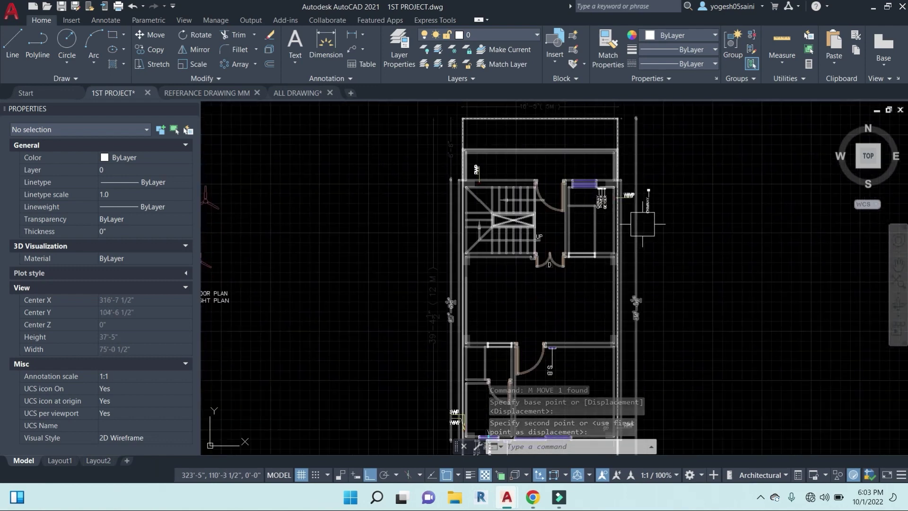
{"action": "middle_click_drag", "start_coordinate": [625, 250], "coordinate": [580, 168]}
{"action": "middle_click_drag", "start_coordinate": [489, 308], "coordinate": [641, 272]}
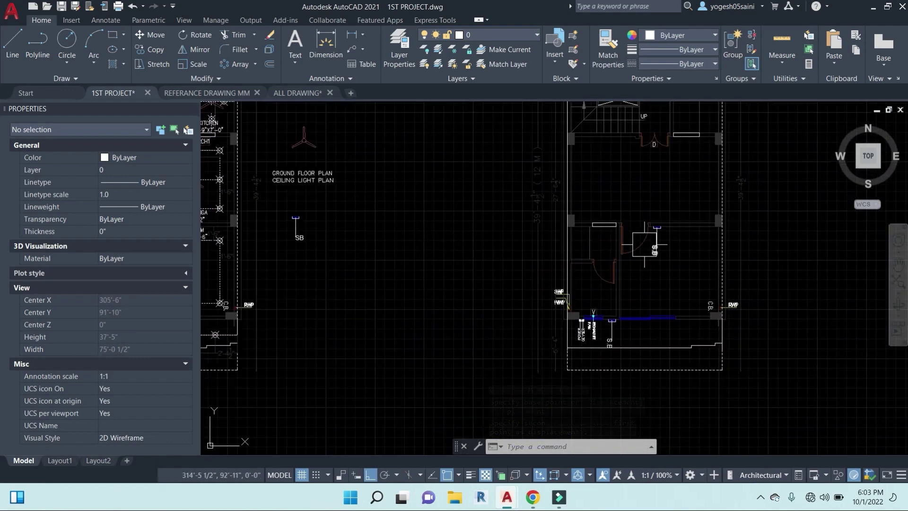
{"action": "scroll", "coordinate": [675, 246], "scroll_direction": "up", "scroll_amount": 4}
{"action": "left_click", "coordinate": [624, 300]}
{"action": "type", "text": "co"}
{"action": "key", "text": "Return"}
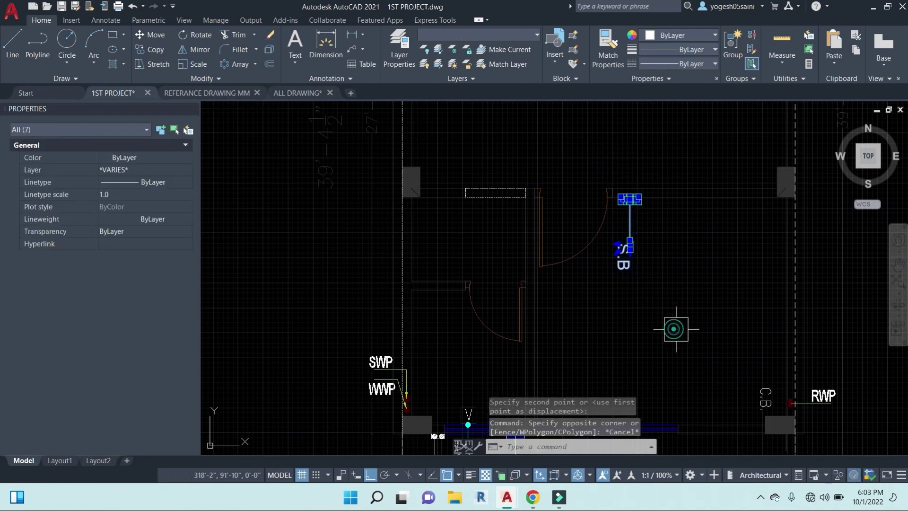
{"action": "left_click", "coordinate": [644, 193]}
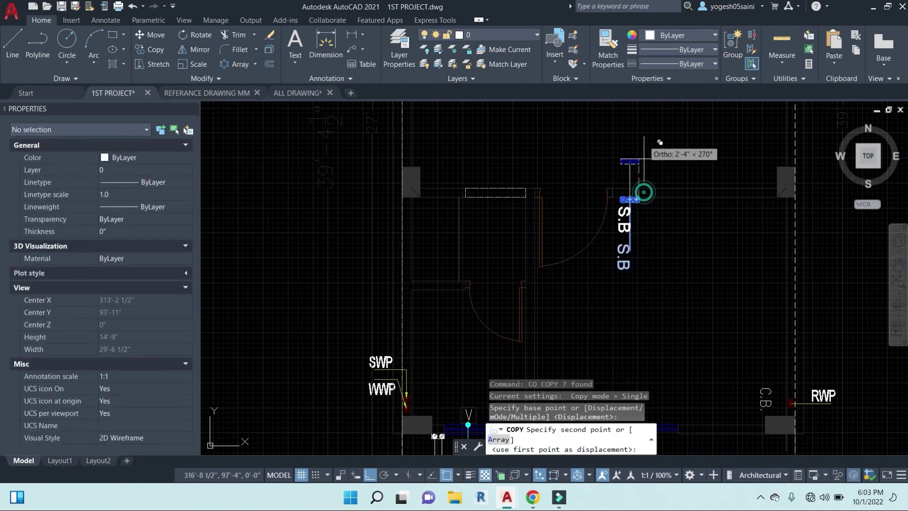
{"action": "middle_click_drag", "start_coordinate": [645, 152], "coordinate": [622, 353]}
{"action": "middle_click_drag", "start_coordinate": [663, 212], "coordinate": [628, 260]}
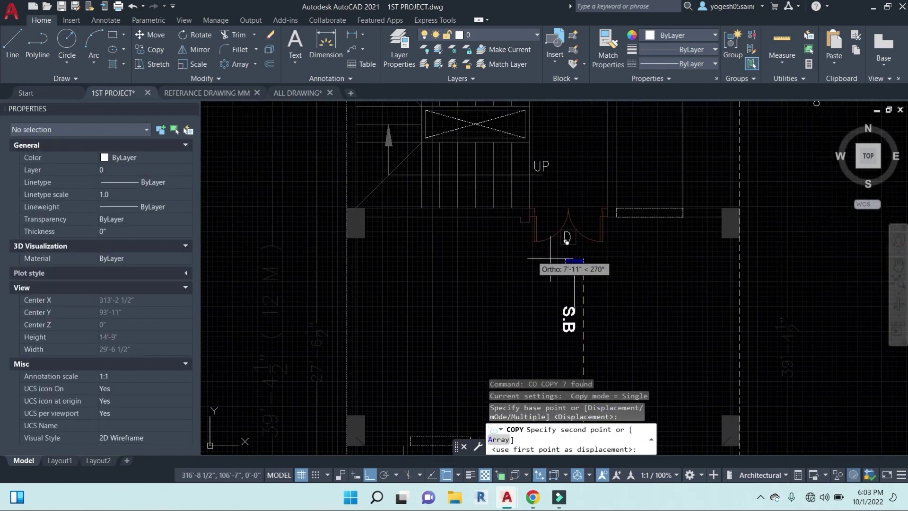
{"action": "left_click", "coordinate": [497, 218]}
{"action": "left_click", "coordinate": [522, 309]}
{"action": "left_click", "coordinate": [437, 210]}
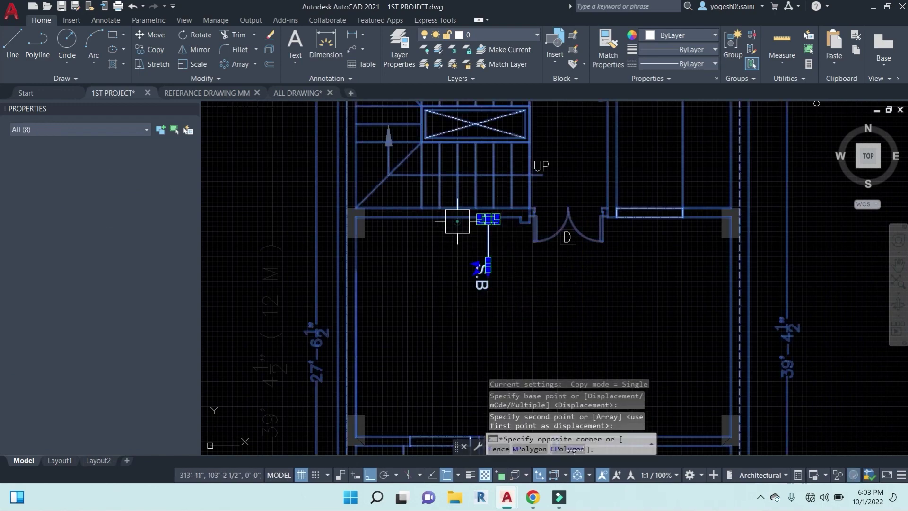
{"action": "type", "text": "c"}
{"action": "key", "text": "Return"}
{"action": "scroll", "coordinate": [520, 236], "scroll_direction": "up", "scroll_amount": 6}
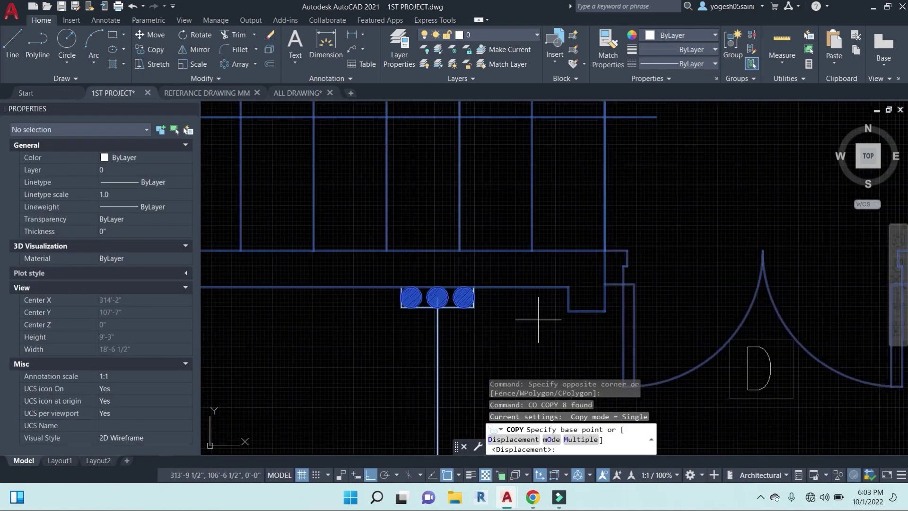
{"action": "left_click", "coordinate": [474, 287]}
{"action": "scroll", "coordinate": [474, 286], "scroll_direction": "down", "scroll_amount": 5}
{"action": "key", "text": "Escape"}
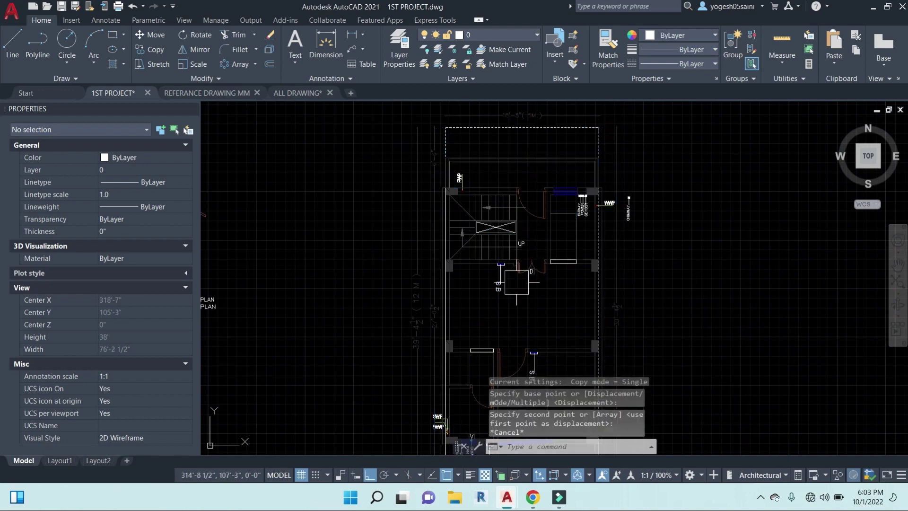
- Copy the S.B symbol beside double door D onto the outer face of the staircase's upper wall, near the rear door
{"action": "scroll", "coordinate": [518, 281], "scroll_direction": "up", "scroll_amount": 3}
{"action": "scroll", "coordinate": [416, 196], "scroll_direction": "up", "scroll_amount": 2}
{"action": "left_click", "coordinate": [404, 139]}
{"action": "scroll", "coordinate": [530, 358], "scroll_direction": "down", "scroll_amount": 1}
{"action": "scroll", "coordinate": [532, 377], "scroll_direction": "up", "scroll_amount": 3}
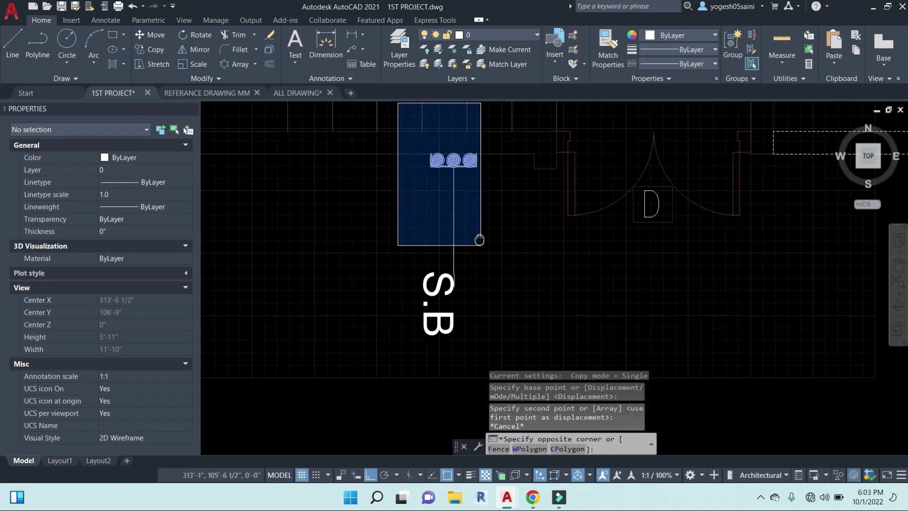
{"action": "left_click", "coordinate": [523, 334]}
{"action": "type", "text": "co"}
{"action": "key", "text": "Return"}
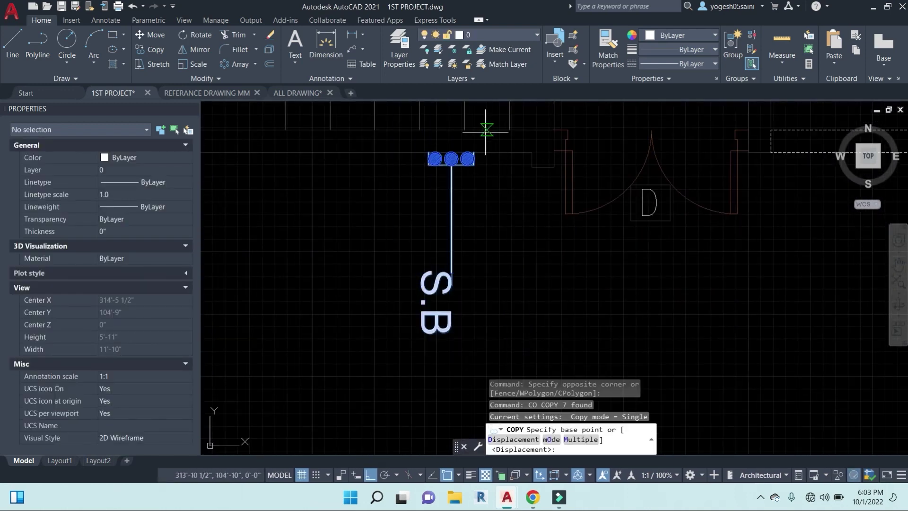
{"action": "left_click", "coordinate": [474, 153]}
{"action": "scroll", "coordinate": [487, 138], "scroll_direction": "down", "scroll_amount": 4}
{"action": "scroll", "coordinate": [381, 324], "scroll_direction": "up", "scroll_amount": 3}
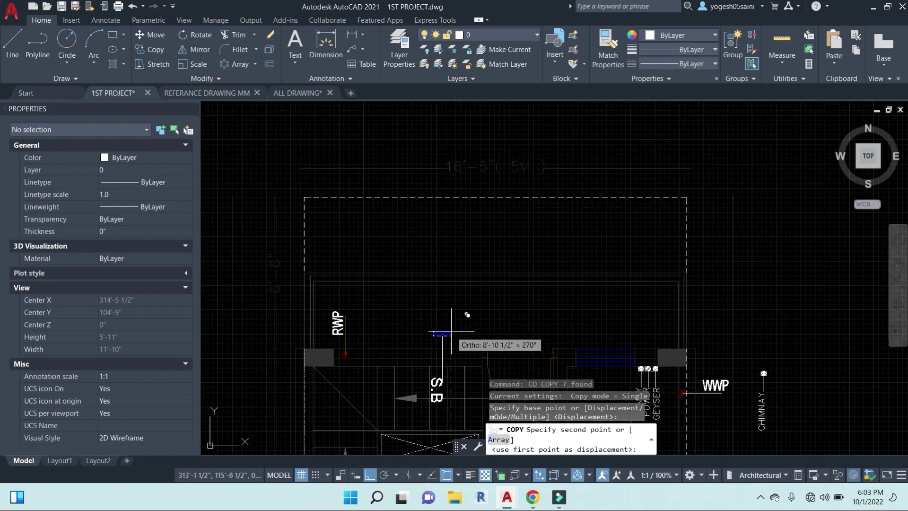
{"action": "middle_click_drag", "start_coordinate": [396, 297], "coordinate": [504, 233]}
{"action": "scroll", "coordinate": [550, 287], "scroll_direction": "up", "scroll_amount": 3}
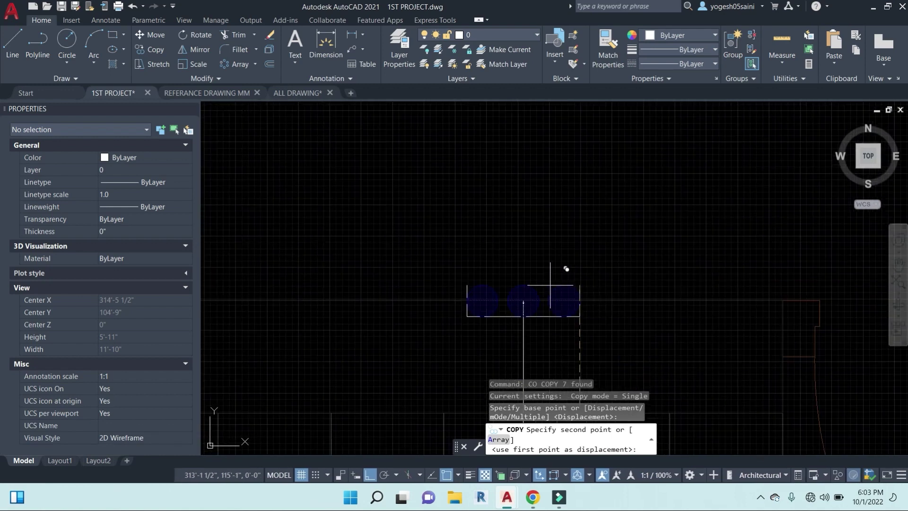
{"action": "left_click", "coordinate": [578, 299]}
{"action": "key", "text": "Escape"}
{"action": "scroll", "coordinate": [576, 288], "scroll_direction": "down", "scroll_amount": 4}
{"action": "middle_click_drag", "start_coordinate": [606, 322], "coordinate": [537, 207]}
{"action": "key", "text": "Escape"}
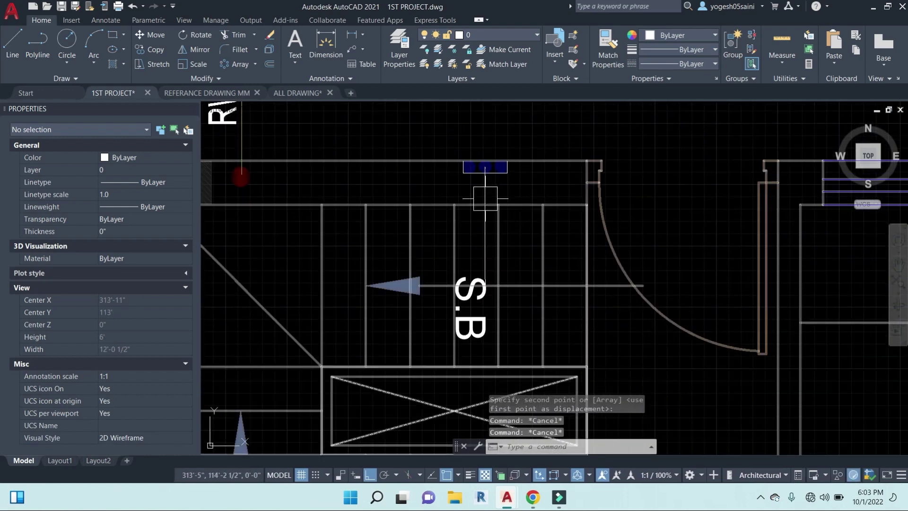
- Mirror the S.B label and its leader at the staircase's upper wall about the wall's outer face, keeping the originals
{"action": "left_click", "coordinate": [485, 190]}
{"action": "left_click", "coordinate": [471, 291]}
{"action": "type", "text": "mi"}
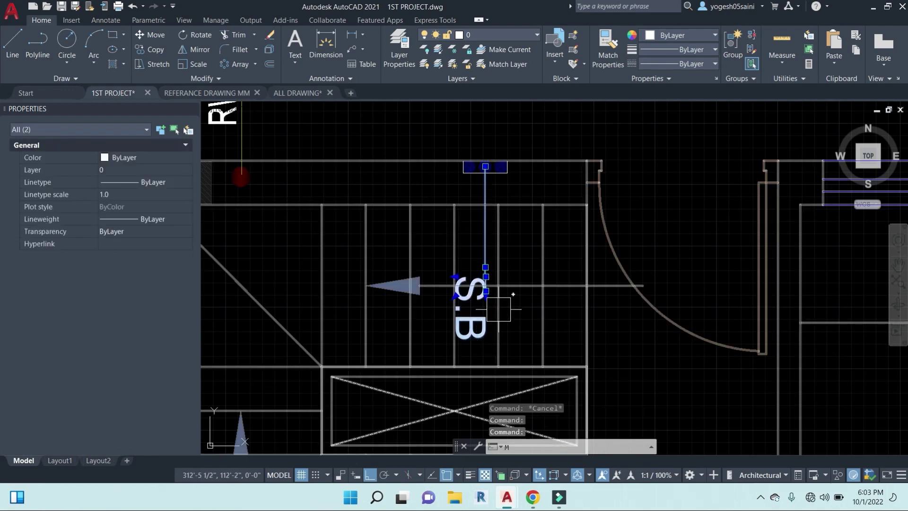
{"action": "key", "text": "Return"}
{"action": "left_click", "coordinate": [507, 162]}
{"action": "middle_click_drag", "start_coordinate": [663, 147], "coordinate": [637, 237]}
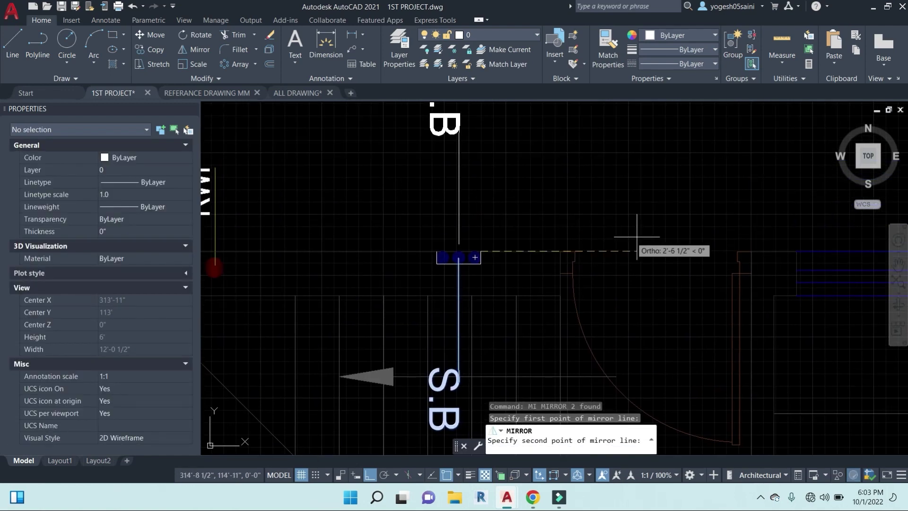
{"action": "left_click", "coordinate": [648, 235]}
{"action": "key", "text": "Return"}
- Erase the original S.B leader and label that lie over the stairs
{"action": "left_click", "coordinate": [462, 284]}
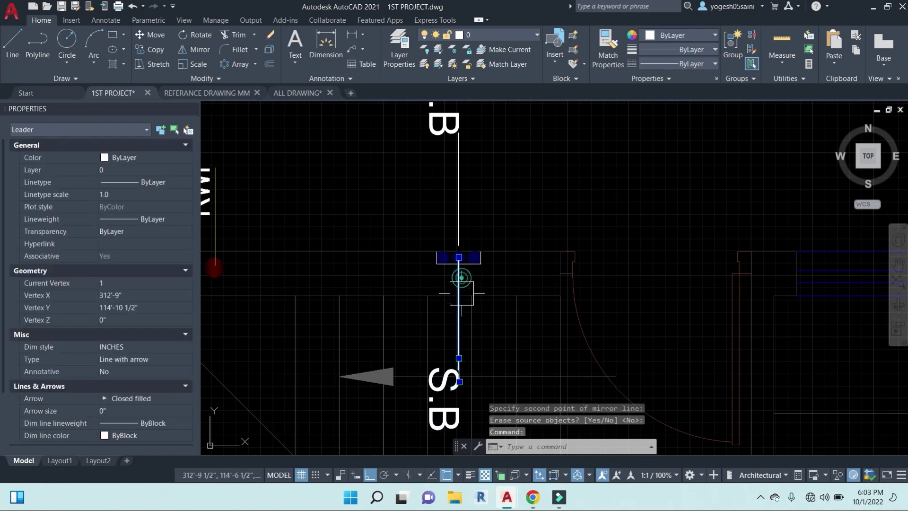
{"action": "type", "text": "e"}
{"action": "key", "text": "Return"}
{"action": "left_click", "coordinate": [441, 399]}
{"action": "type", "text": "e"}
{"action": "key", "text": "Return"}
{"action": "scroll", "coordinate": [499, 288], "scroll_direction": "down", "scroll_amount": 6}
{"action": "scroll", "coordinate": [515, 260], "scroll_direction": "up", "scroll_amount": 4}
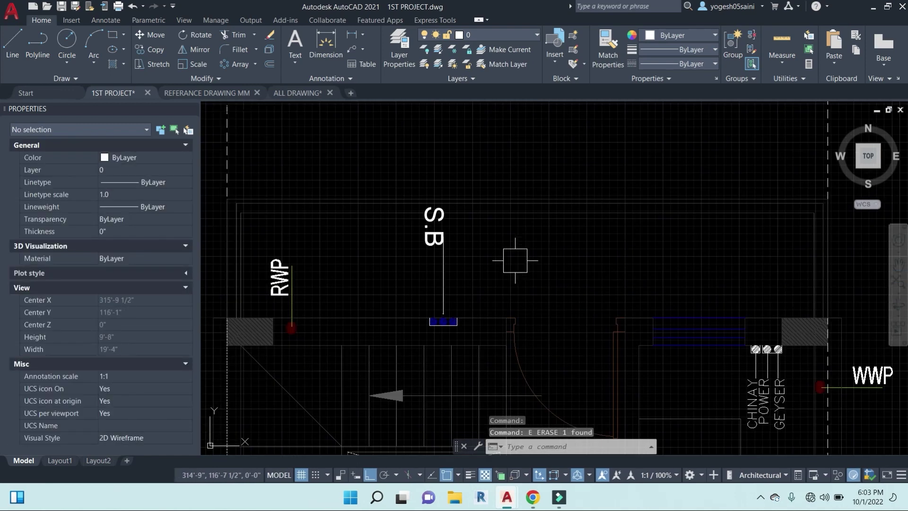
- Copy the T.V. POWER symbol from the loose reference symbols onto the bedroom wall beside the toilet in the ceiling light plan
{"action": "scroll", "coordinate": [464, 281], "scroll_direction": "down", "scroll_amount": 6}
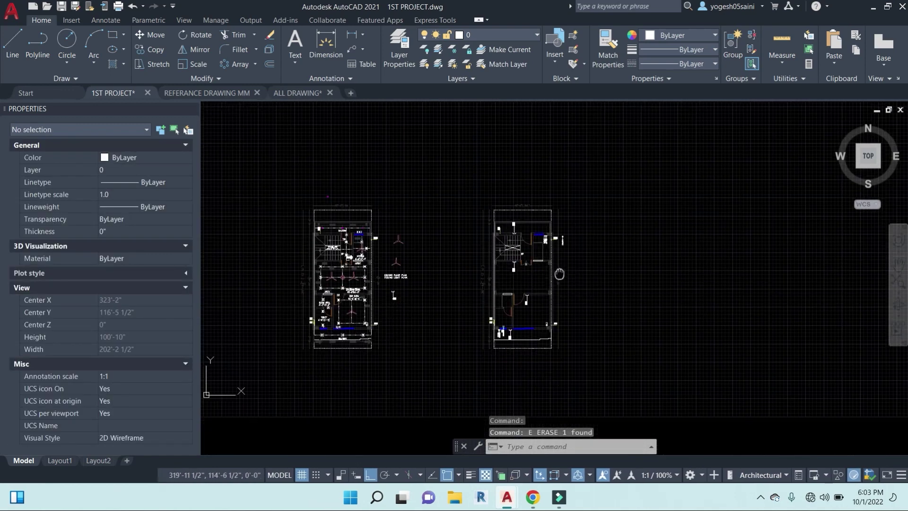
{"action": "middle_click_drag", "start_coordinate": [433, 352], "coordinate": [503, 345]}
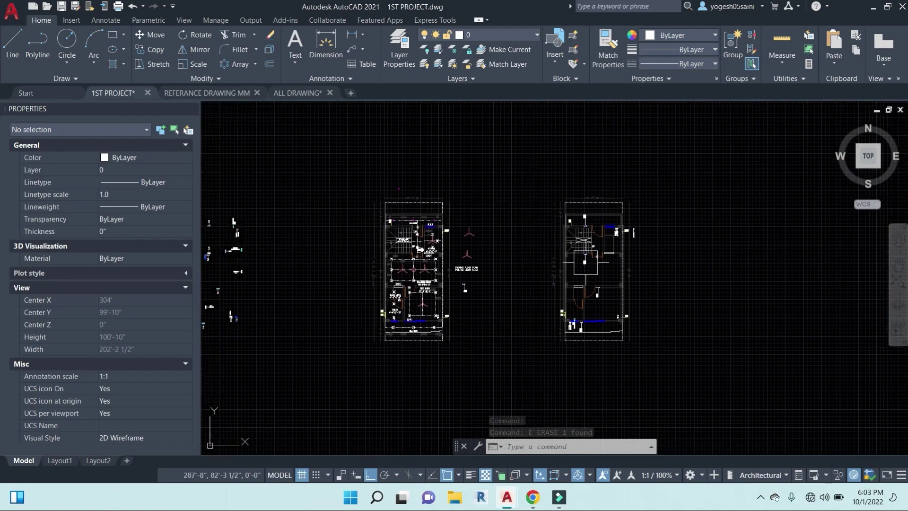
{"action": "middle_click_drag", "start_coordinate": [304, 340], "coordinate": [460, 325]}
{"action": "scroll", "coordinate": [402, 334], "scroll_direction": "up", "scroll_amount": 10}
{"action": "left_click", "coordinate": [399, 371]}
{"action": "left_click", "coordinate": [297, 323]}
{"action": "type", "text": "co"}
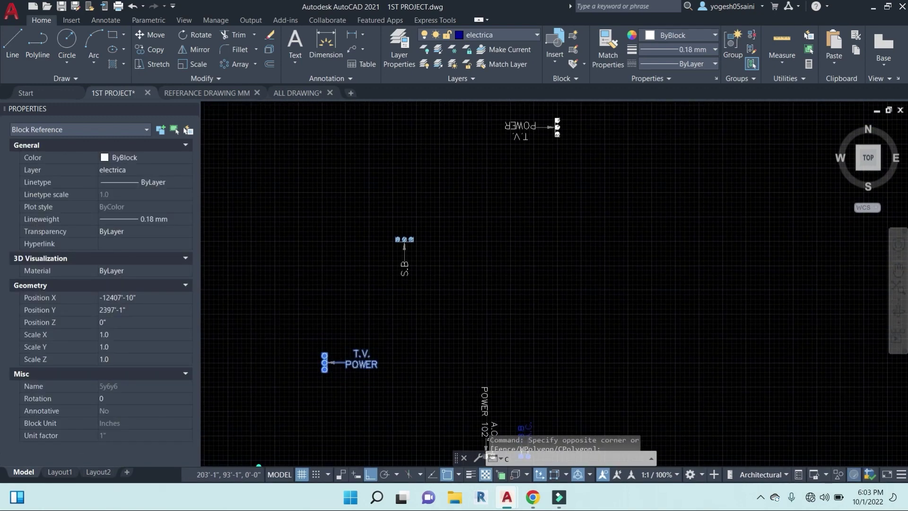
{"action": "key", "text": "Return"}
{"action": "left_click", "coordinate": [316, 368]}
{"action": "scroll", "coordinate": [601, 324], "scroll_direction": "down", "scroll_amount": 5}
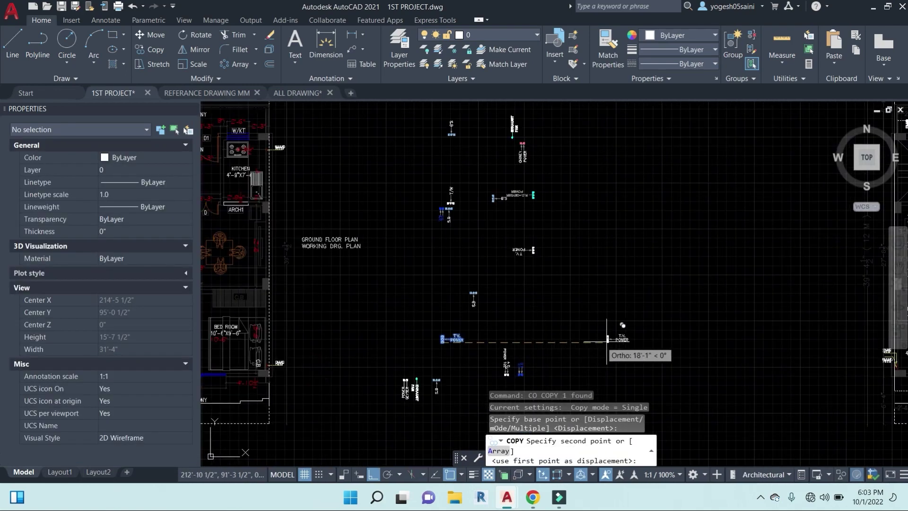
{"action": "key", "text": "F8"}
{"action": "scroll", "coordinate": [574, 323], "scroll_direction": "down", "scroll_amount": 5}
{"action": "scroll", "coordinate": [573, 324], "scroll_direction": "up", "scroll_amount": 5}
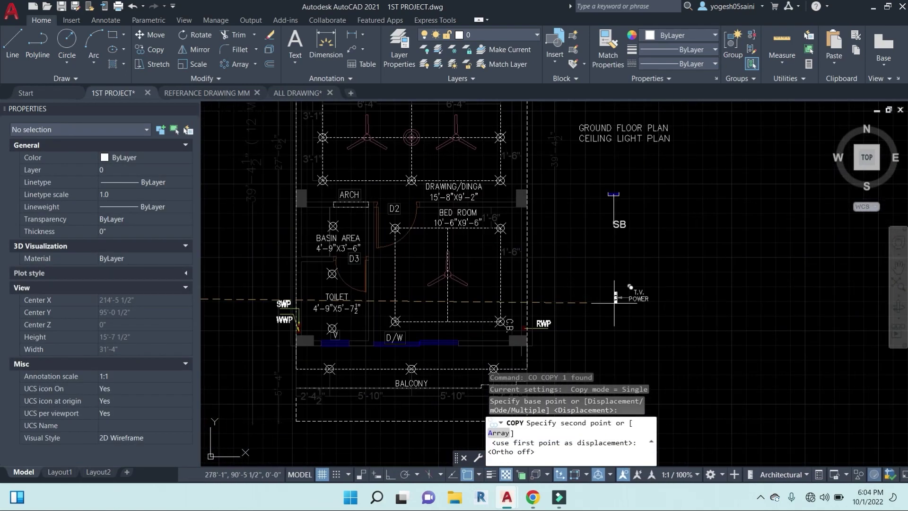
{"action": "middle_click_drag", "start_coordinate": [399, 287], "coordinate": [511, 287]}
{"action": "scroll", "coordinate": [510, 287], "scroll_direction": "up", "scroll_amount": 4}
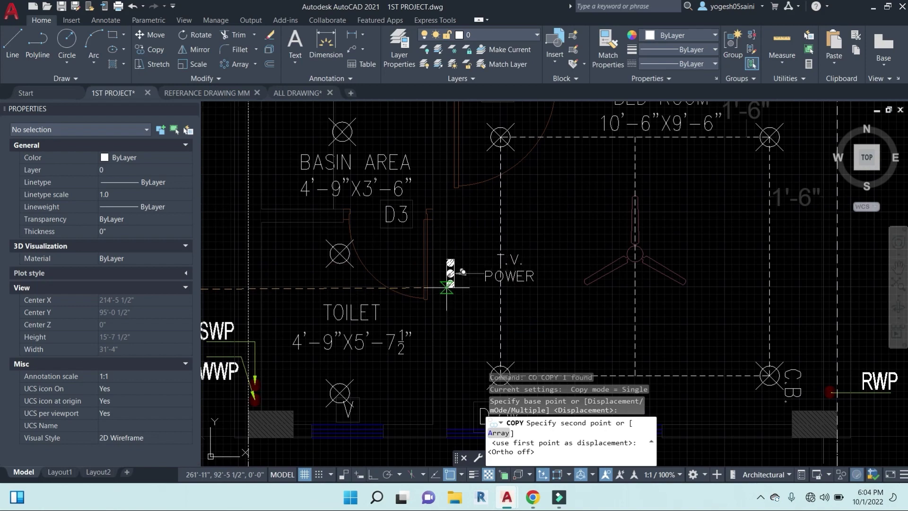
{"action": "left_click", "coordinate": [447, 288]}
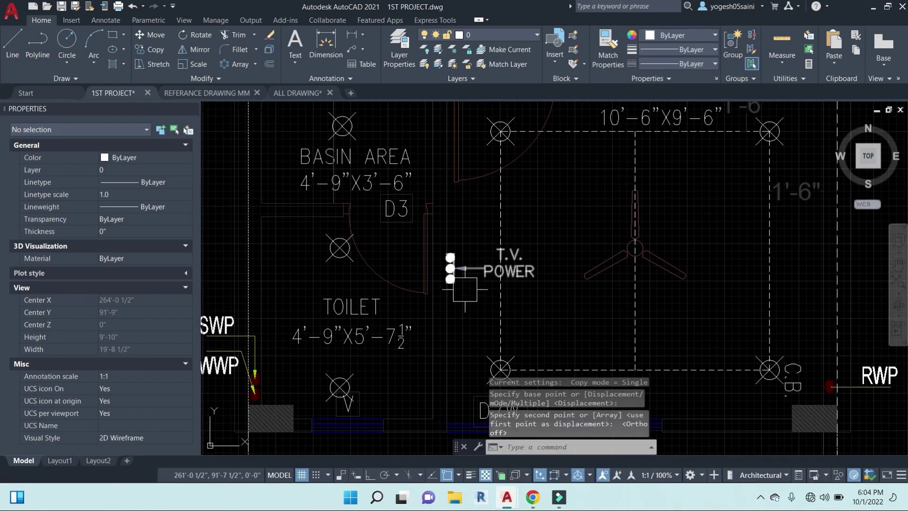
- Copy the bedroom's T.V. POWER symbol onto the drawing/dining room's outer side wall, midway between the two columns
{"action": "left_click", "coordinate": [458, 254]}
{"action": "type", "text": "o"}
{"action": "key", "text": "Return"}
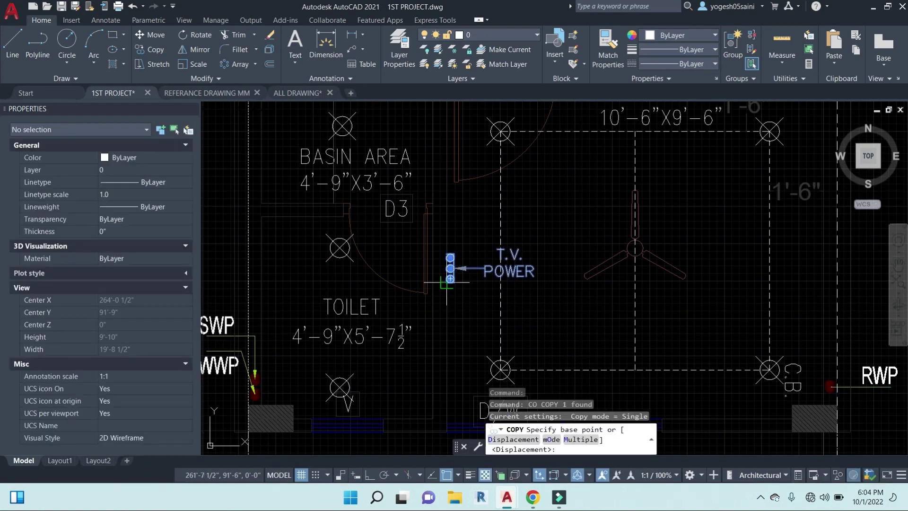
{"action": "scroll", "coordinate": [442, 279], "scroll_direction": "down", "scroll_amount": 10}
{"action": "scroll", "coordinate": [519, 282], "scroll_direction": "up", "scroll_amount": 8}
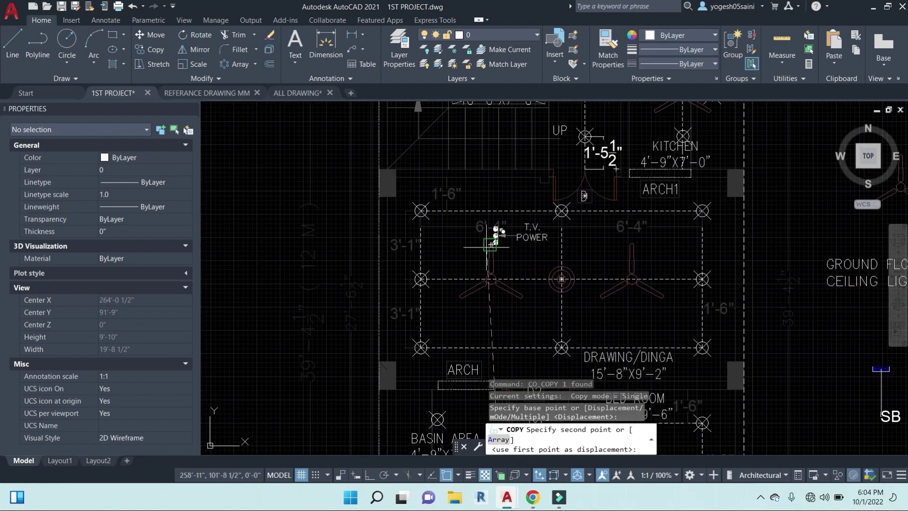
{"action": "scroll", "coordinate": [396, 291], "scroll_direction": "up", "scroll_amount": 4}
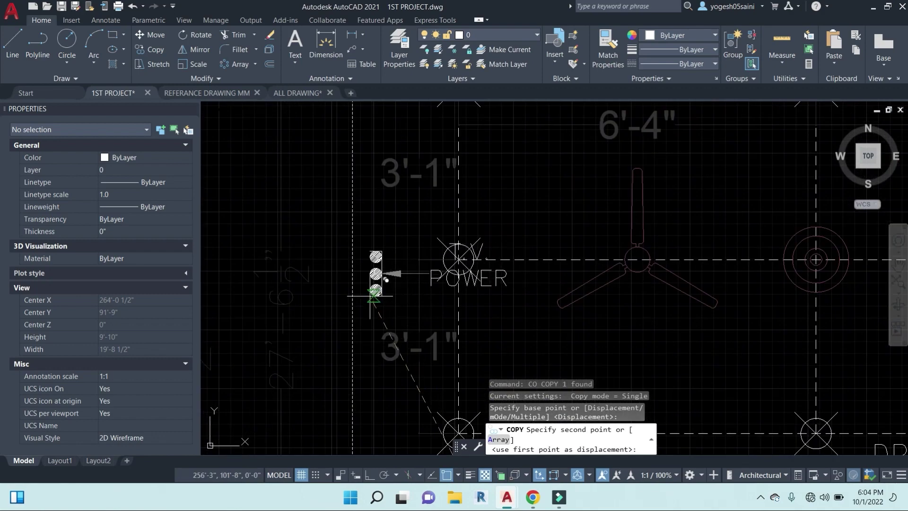
{"action": "scroll", "coordinate": [370, 296], "scroll_direction": "down", "scroll_amount": 2}
{"action": "middle_click_drag", "start_coordinate": [370, 296], "coordinate": [458, 302]}
{"action": "left_click", "coordinate": [458, 302]}
- Copy the drawing/dining room's T.V. POWER symbol onto the wall shared with the bedroom, near the opposite corner column
{"action": "scroll", "coordinate": [524, 297], "scroll_direction": "down", "scroll_amount": 6}
{"action": "middle_click_drag", "start_coordinate": [626, 293], "coordinate": [532, 282]}
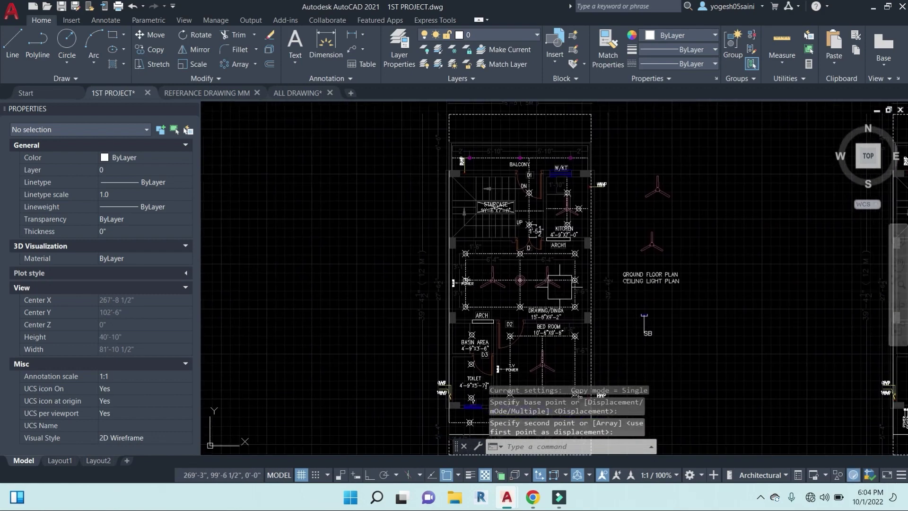
{"action": "scroll", "coordinate": [559, 286], "scroll_direction": "up", "scroll_amount": 4}
{"action": "scroll", "coordinate": [360, 251], "scroll_direction": "up", "scroll_amount": 2}
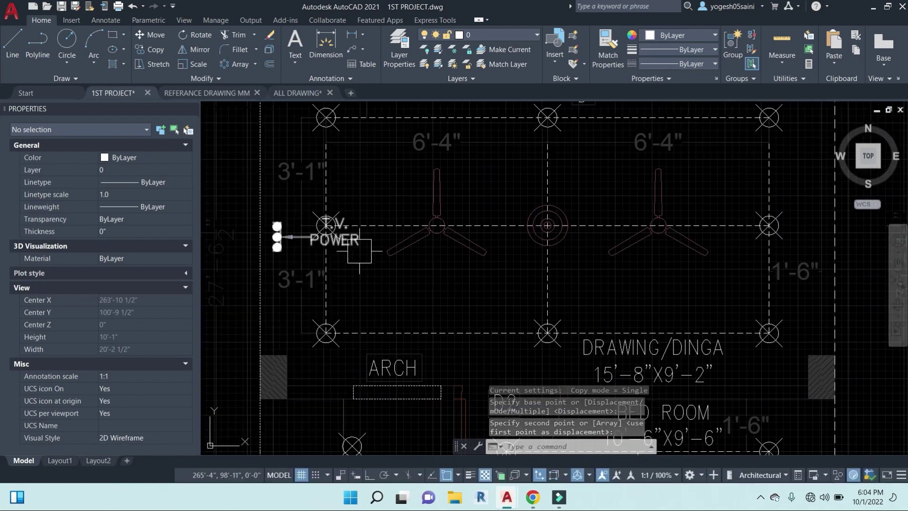
{"action": "left_click", "coordinate": [358, 249]}
{"action": "type", "text": "co"}
{"action": "key", "text": "Return"}
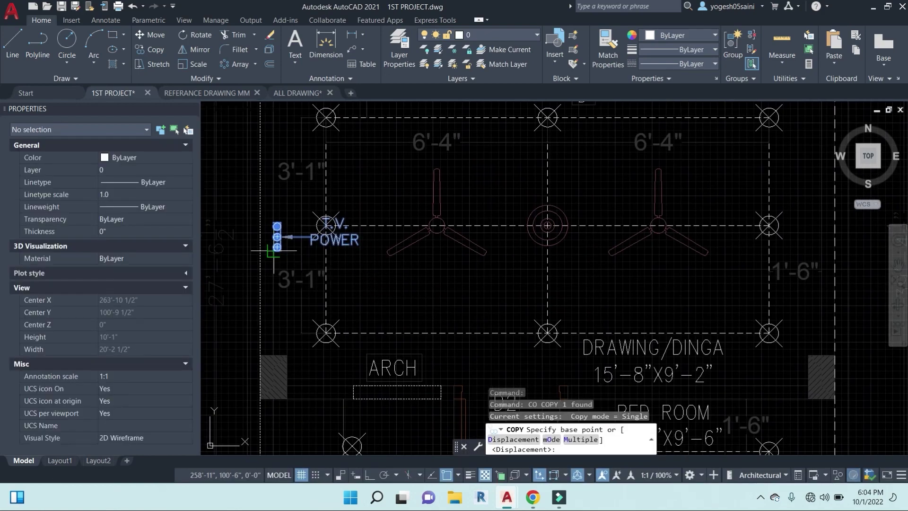
{"action": "left_click", "coordinate": [270, 252]}
{"action": "middle_click_drag", "start_coordinate": [723, 318], "coordinate": [445, 196]}
{"action": "scroll", "coordinate": [473, 244], "scroll_direction": "up", "scroll_amount": 3}
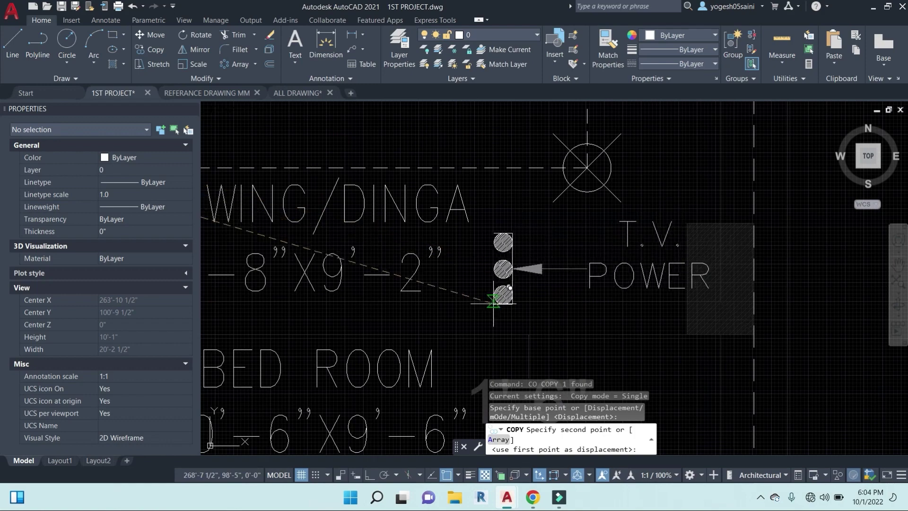
{"action": "left_click", "coordinate": [488, 301]}
{"action": "key", "text": "Escape"}
{"action": "key", "text": "Escape"}
- Rotate the T.V. POWER symbol on the shared bedroom wall to 270 degrees, with its label pointing into the drawing room
{"action": "left_click", "coordinate": [512, 244]}
{"action": "type", "text": "ro"}
{"action": "key", "text": "Return"}
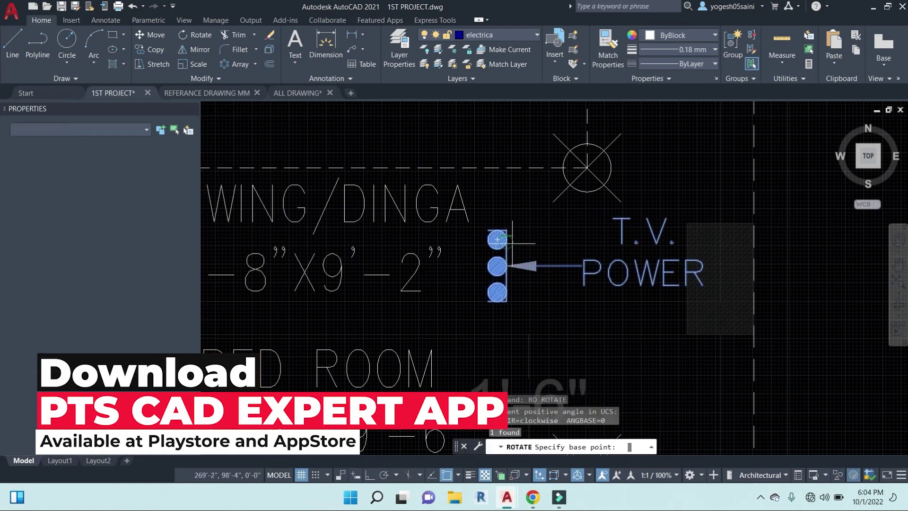
{"action": "left_click", "coordinate": [488, 301]}
{"action": "key", "text": "F8"}
{"action": "middle_click_drag", "start_coordinate": [490, 137], "coordinate": [473, 247]}
{"action": "left_click", "coordinate": [472, 161]}
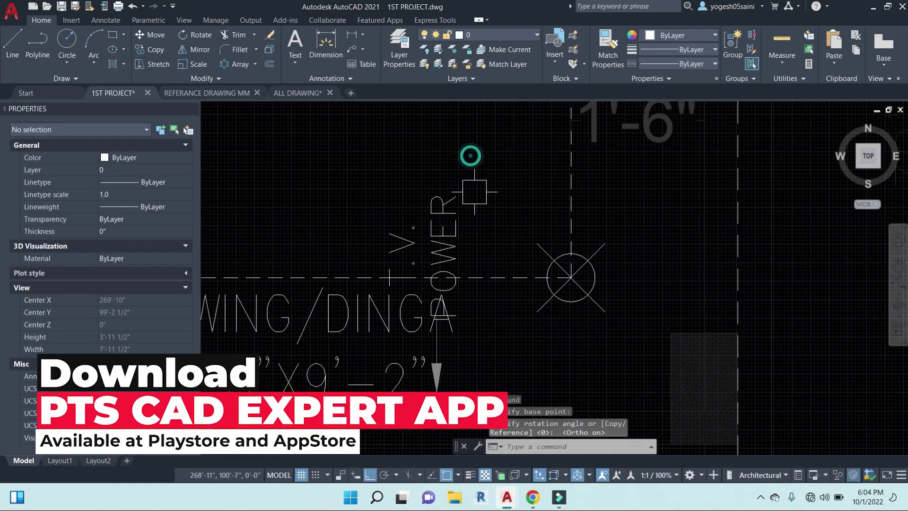
- Copy the three T.V. POWER symbols from the ceiling light plan to the matching walls of the cleared plan, using the front window corner for alignment
{"action": "left_click", "coordinate": [454, 212]}
{"action": "scroll", "coordinate": [486, 245], "scroll_direction": "down", "scroll_amount": 3}
{"action": "middle_click_drag", "start_coordinate": [506, 301], "coordinate": [693, 298]}
{"action": "middle_click_drag", "start_coordinate": [288, 189], "coordinate": [455, 230]}
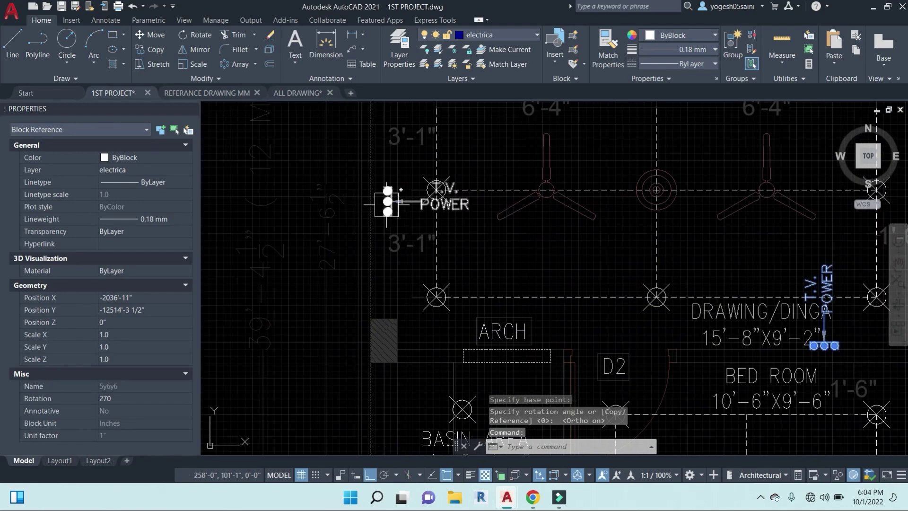
{"action": "scroll", "coordinate": [387, 203], "scroll_direction": "up", "scroll_amount": 1}
{"action": "left_click", "coordinate": [399, 200]}
{"action": "scroll", "coordinate": [420, 230], "scroll_direction": "down", "scroll_amount": 3}
{"action": "middle_click_drag", "start_coordinate": [546, 334], "coordinate": [519, 251]}
{"action": "scroll", "coordinate": [489, 280], "scroll_direction": "up", "scroll_amount": 4}
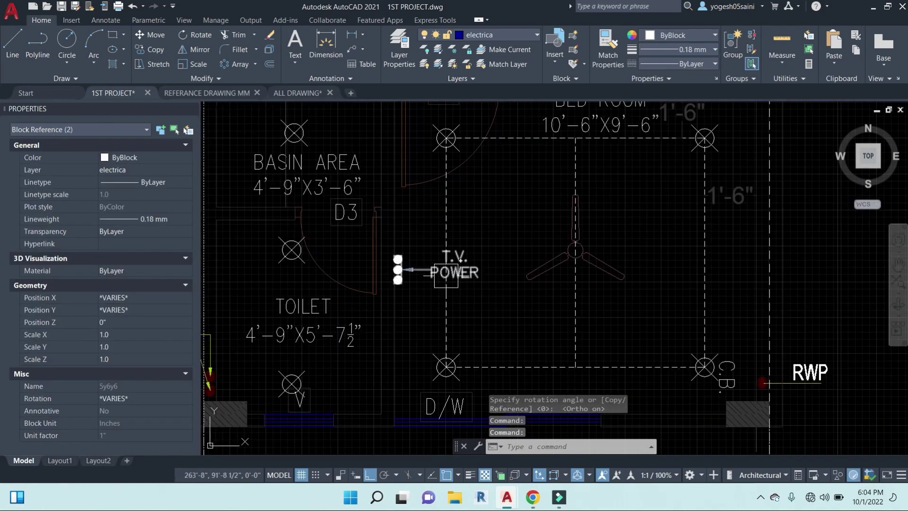
{"action": "left_click", "coordinate": [432, 271]}
{"action": "type", "text": "o"}
{"action": "key", "text": "Return"}
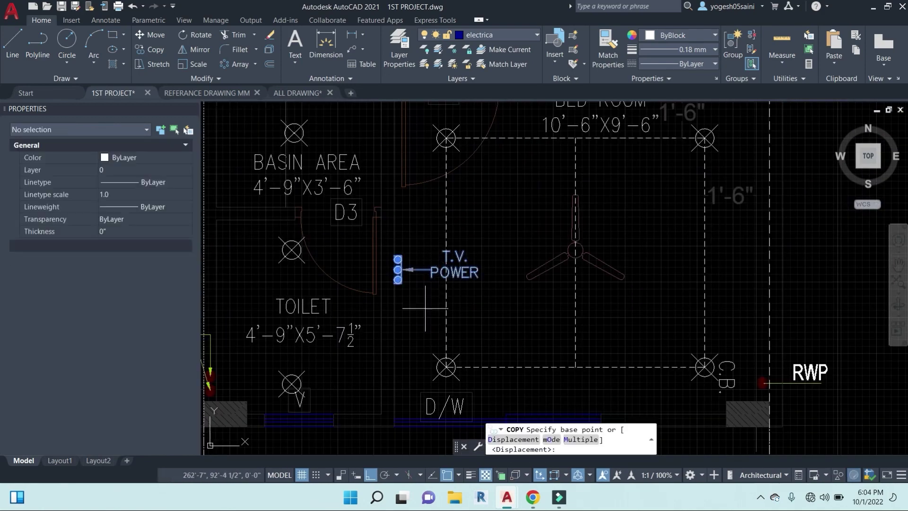
{"action": "middle_click_drag", "start_coordinate": [411, 360], "coordinate": [438, 262]}
{"action": "left_click", "coordinate": [421, 321]}
{"action": "scroll", "coordinate": [421, 319], "scroll_direction": "down", "scroll_amount": 5}
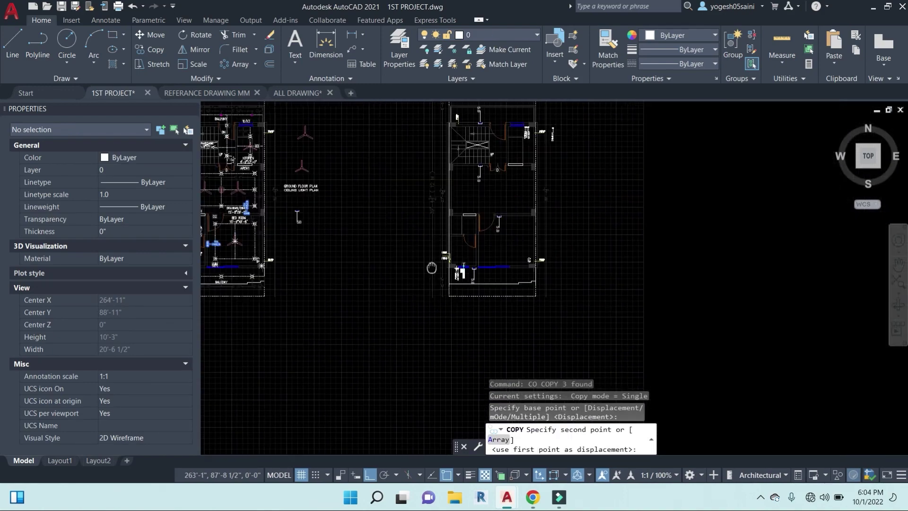
{"action": "scroll", "coordinate": [432, 293], "scroll_direction": "up", "scroll_amount": 5}
{"action": "scroll", "coordinate": [540, 283], "scroll_direction": "up", "scroll_amount": 2}
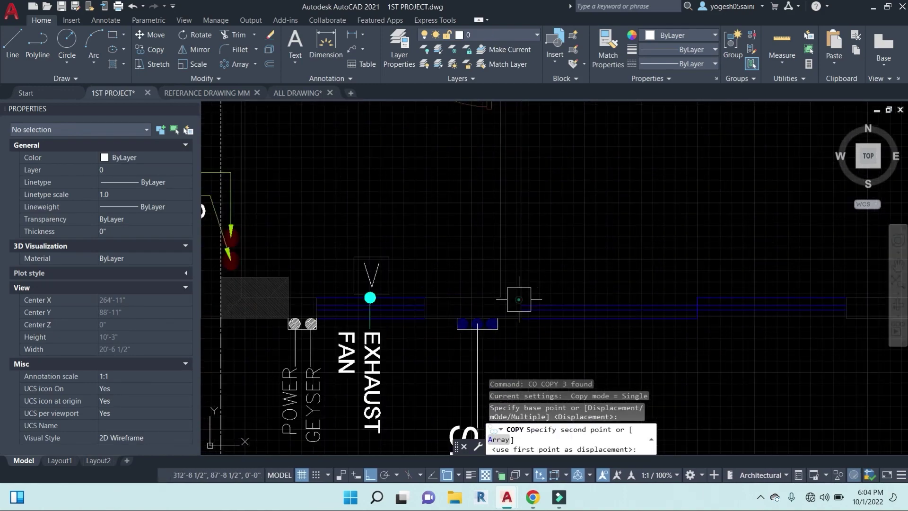
{"action": "left_click", "coordinate": [519, 299]}
- Copy the S.B and R.O.+GEYSER POWER symbols from the loose reference symbols into the cleared plan's kitchen, beside the arch
{"action": "scroll", "coordinate": [519, 299], "scroll_direction": "down", "scroll_amount": 6}
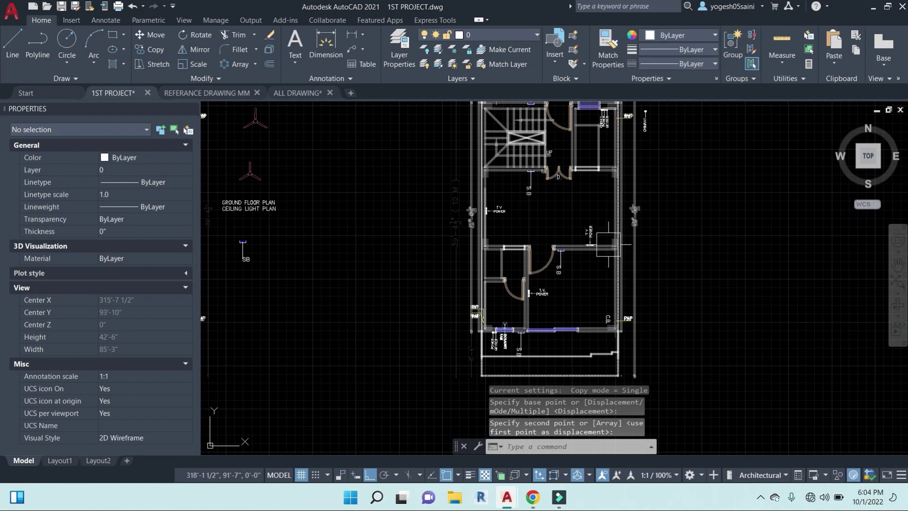
{"action": "scroll", "coordinate": [492, 276], "scroll_direction": "down", "scroll_amount": 5}
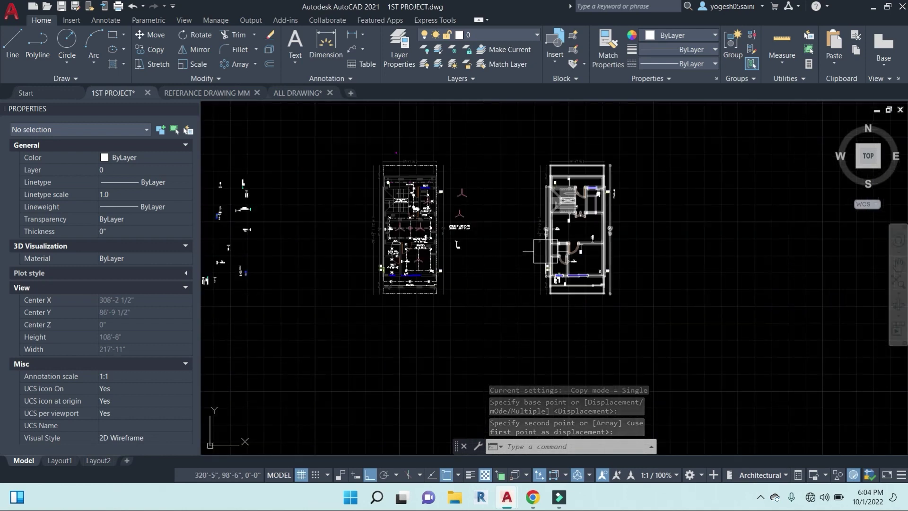
{"action": "scroll", "coordinate": [350, 241], "scroll_direction": "up", "scroll_amount": 5}
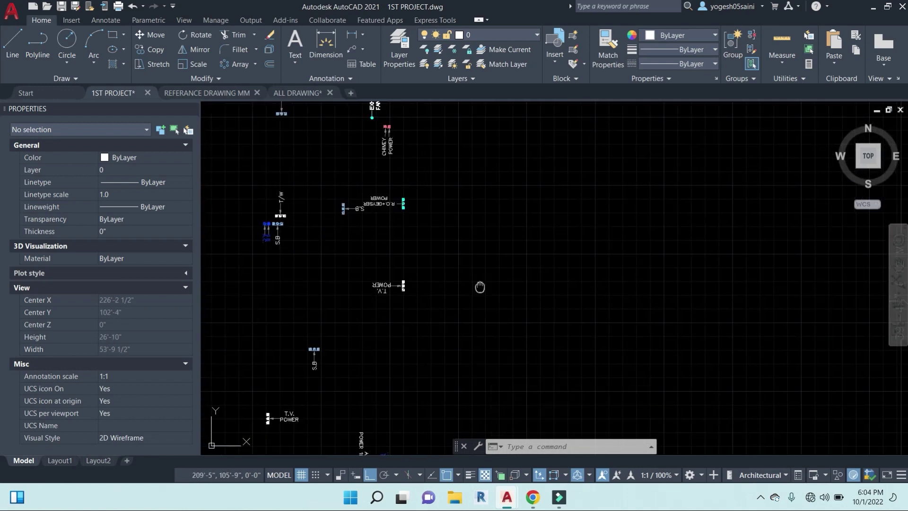
{"action": "scroll", "coordinate": [473, 265], "scroll_direction": "up", "scroll_amount": 1}
{"action": "left_click", "coordinate": [469, 250]}
{"action": "left_click", "coordinate": [336, 181]}
{"action": "type", "text": "co"}
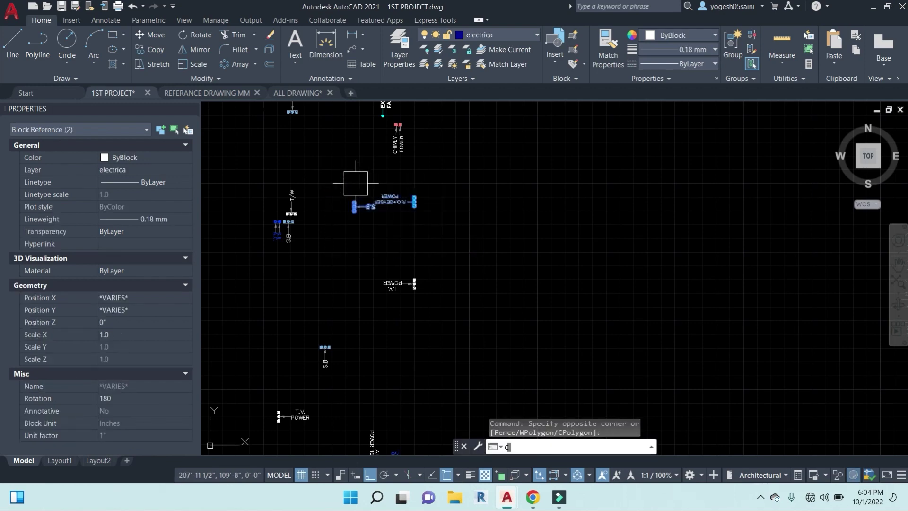
{"action": "key", "text": "Return"}
{"action": "scroll", "coordinate": [434, 166], "scroll_direction": "up", "scroll_amount": 4}
{"action": "left_click", "coordinate": [434, 166]}
{"action": "scroll", "coordinate": [567, 227], "scroll_direction": "down", "scroll_amount": 5}
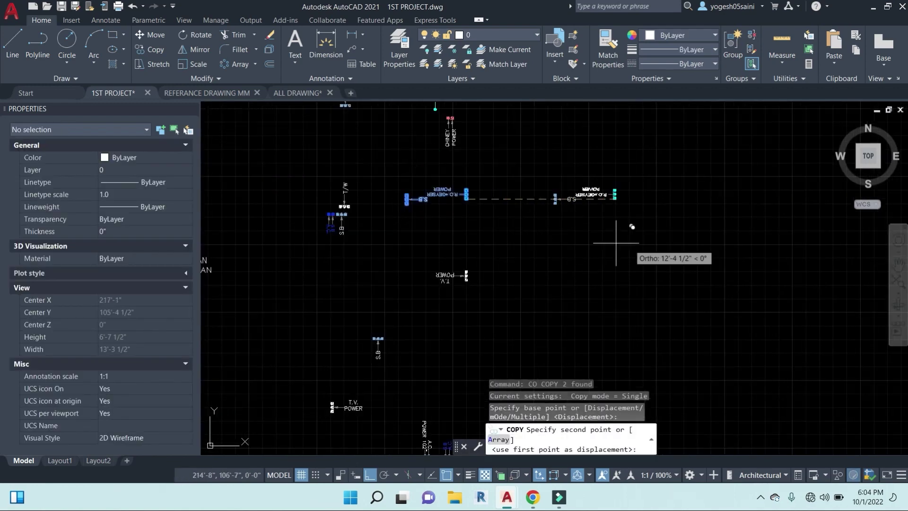
{"action": "scroll", "coordinate": [571, 233], "scroll_direction": "up", "scroll_amount": 5}
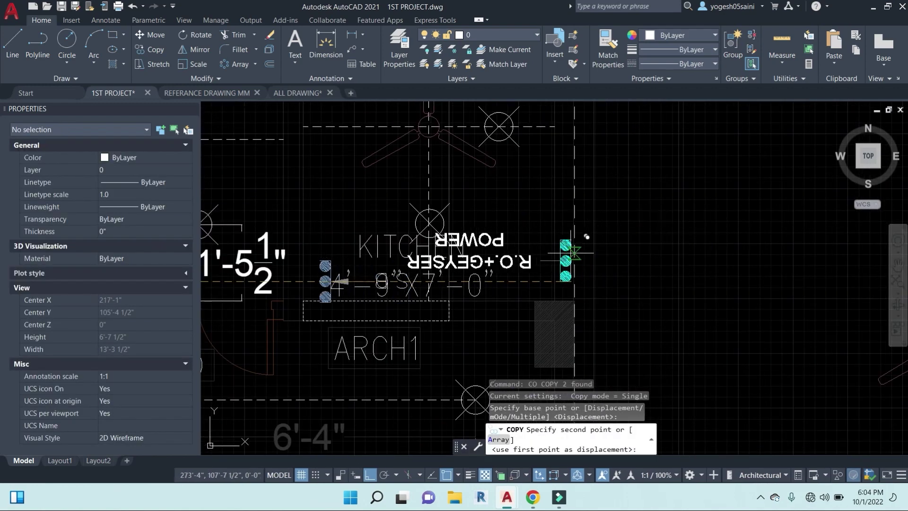
{"action": "scroll", "coordinate": [571, 265], "scroll_direction": "up", "scroll_amount": 2}
- Move the kitchen's S.B and R.O.+GEYSER POWER symbols up clear of the arch and corner column, and save the drawing
{"action": "left_click", "coordinate": [560, 284]}
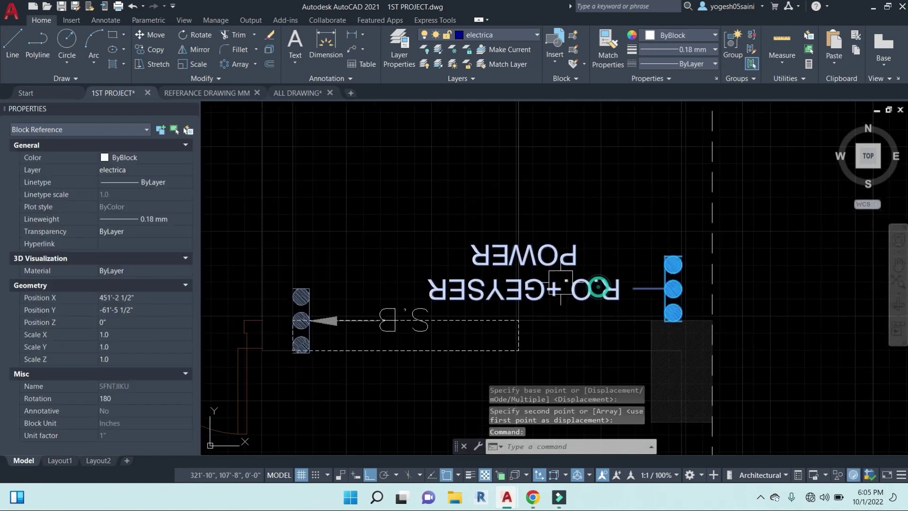
{"action": "left_click", "coordinate": [402, 312]}
{"action": "type", "text": "m"}
{"action": "key", "text": "Return"}
{"action": "left_click", "coordinate": [380, 253]}
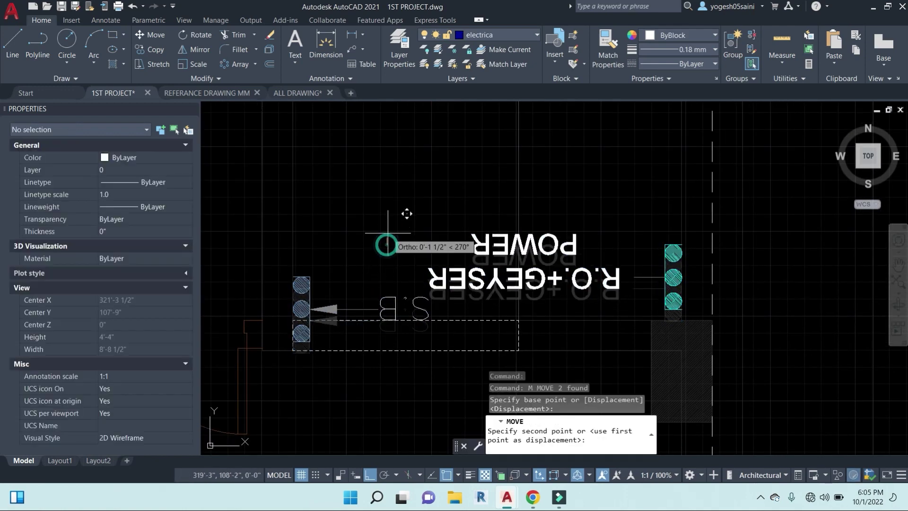
{"action": "left_click", "coordinate": [387, 211]}
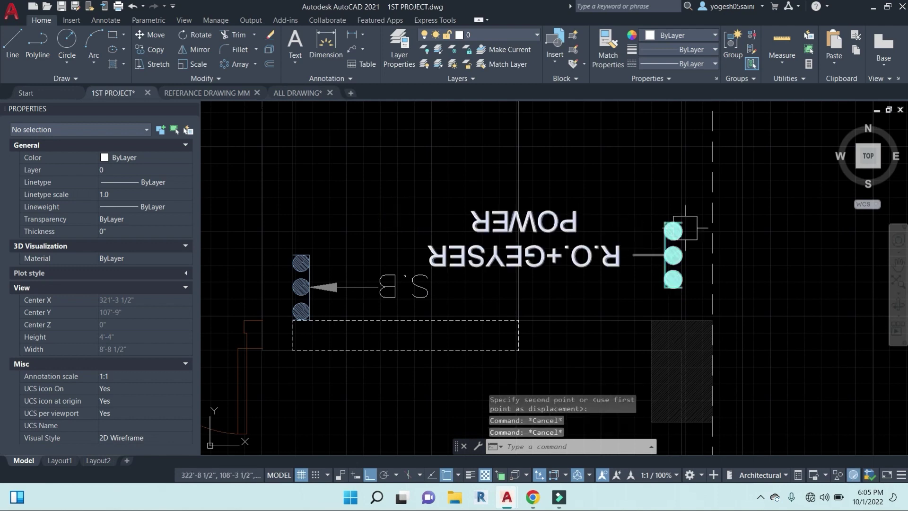
{"action": "key", "text": "ctrl+s"}
{"action": "scroll", "coordinate": [588, 234], "scroll_direction": "down", "scroll_amount": 8}
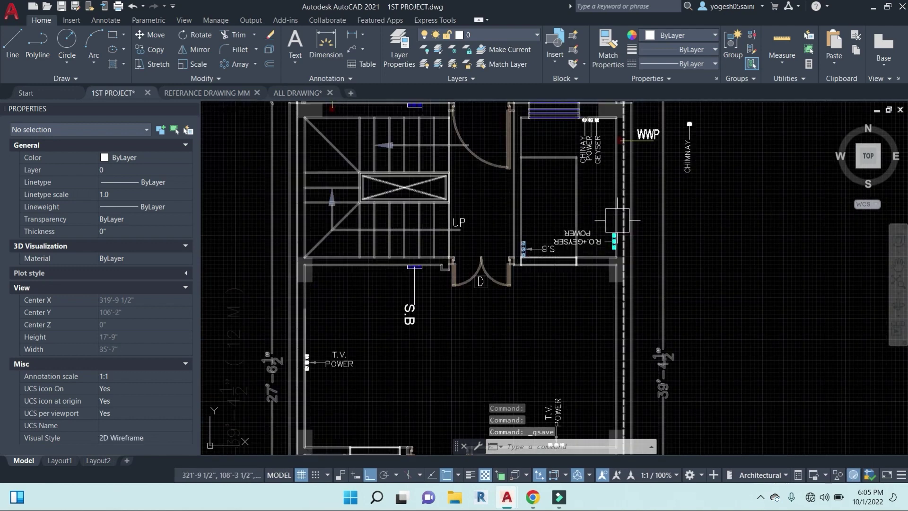
- Copy the A.C./S.B symbol from the loose reference symbols onto the cleared plan's drawing room wall, between the corner column and the S.B symbol
{"action": "scroll", "coordinate": [400, 365], "scroll_direction": "down", "scroll_amount": 5}
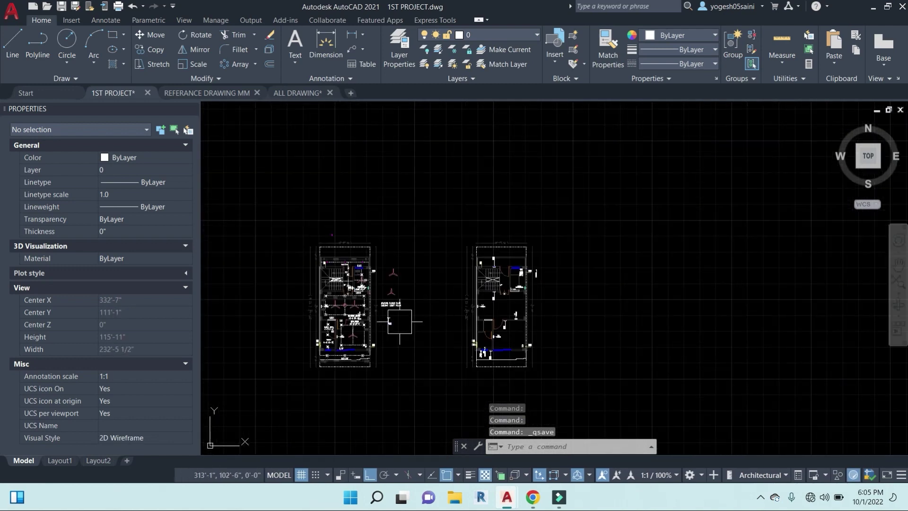
{"action": "scroll", "coordinate": [516, 238], "scroll_direction": "up", "scroll_amount": 8}
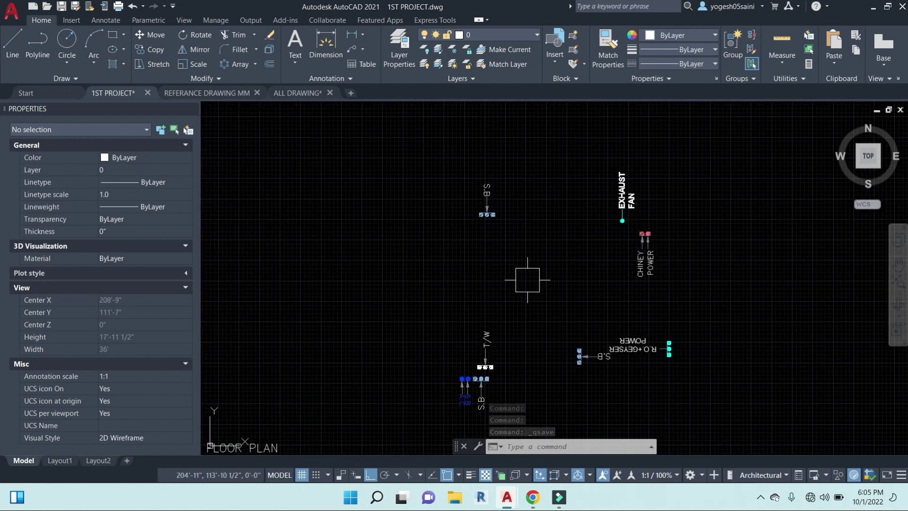
{"action": "scroll", "coordinate": [507, 427], "scroll_direction": "up", "scroll_amount": 4}
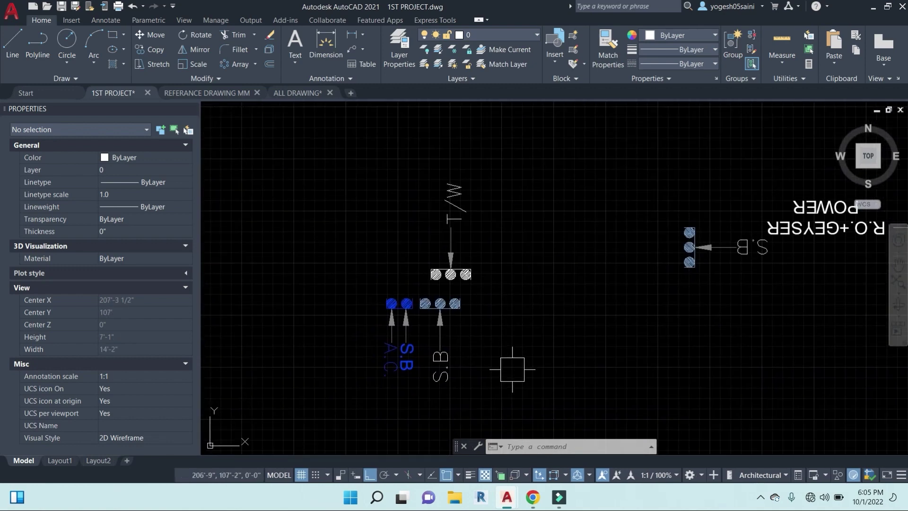
{"action": "left_click", "coordinate": [426, 405]}
{"action": "left_click", "coordinate": [356, 245]}
{"action": "type", "text": "co"}
{"action": "key", "text": "Return"}
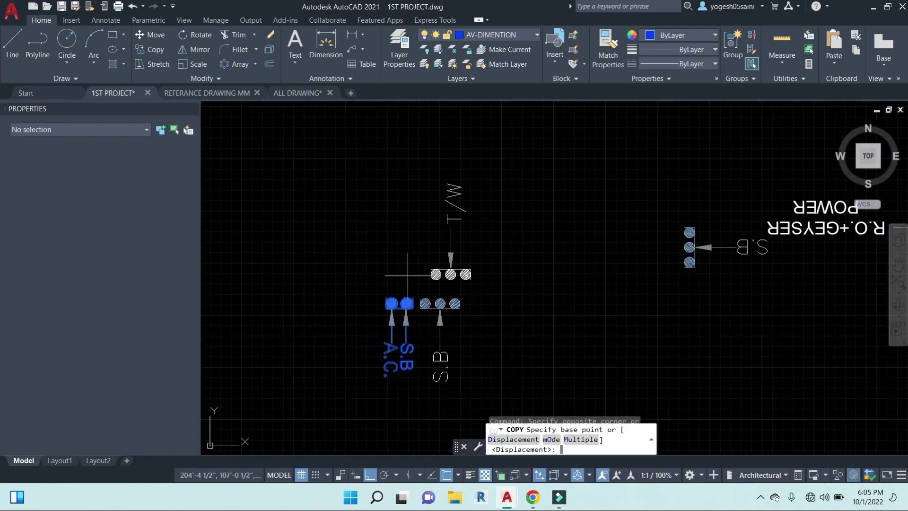
{"action": "scroll", "coordinate": [412, 280], "scroll_direction": "down", "scroll_amount": 4}
{"action": "scroll", "coordinate": [408, 275], "scroll_direction": "up", "scroll_amount": 6}
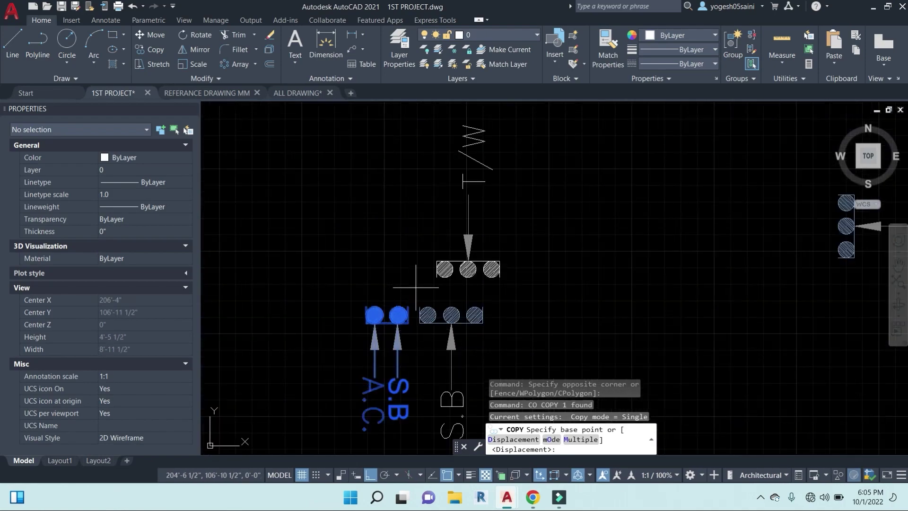
{"action": "left_click", "coordinate": [408, 306]}
{"action": "scroll", "coordinate": [623, 293], "scroll_direction": "down", "scroll_amount": 8}
{"action": "middle_click_drag", "start_coordinate": [780, 291], "coordinate": [205, 277]}
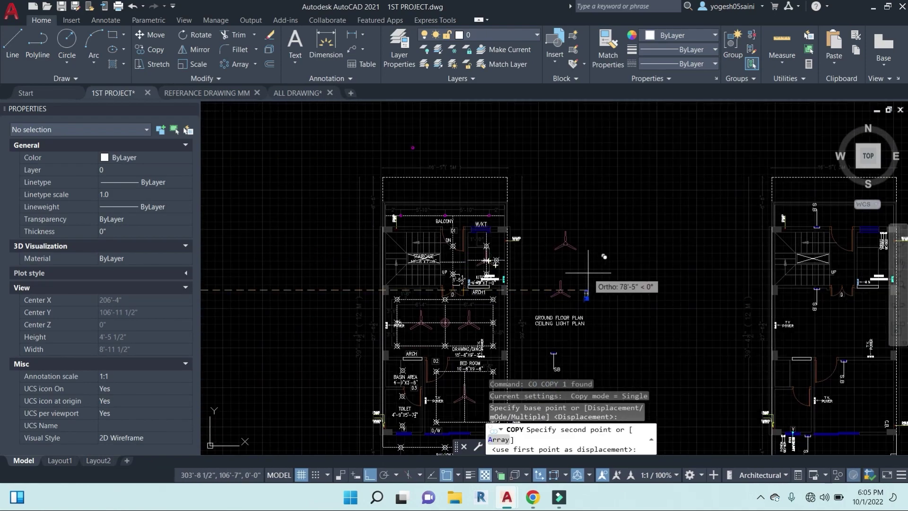
{"action": "middle_click_drag", "start_coordinate": [778, 282], "coordinate": [385, 282]}
{"action": "scroll", "coordinate": [381, 284], "scroll_direction": "up", "scroll_amount": 6}
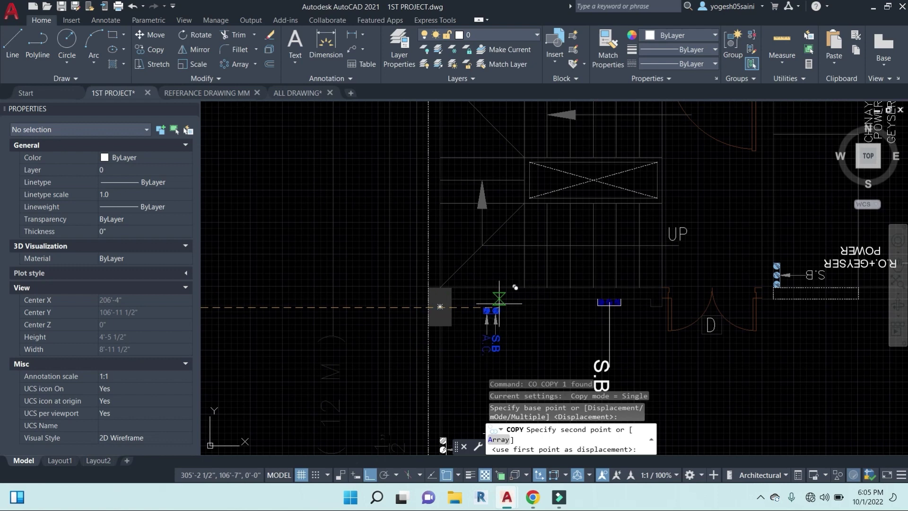
{"action": "left_click", "coordinate": [497, 301]}
{"action": "scroll", "coordinate": [407, 310], "scroll_direction": "down", "scroll_amount": 4}
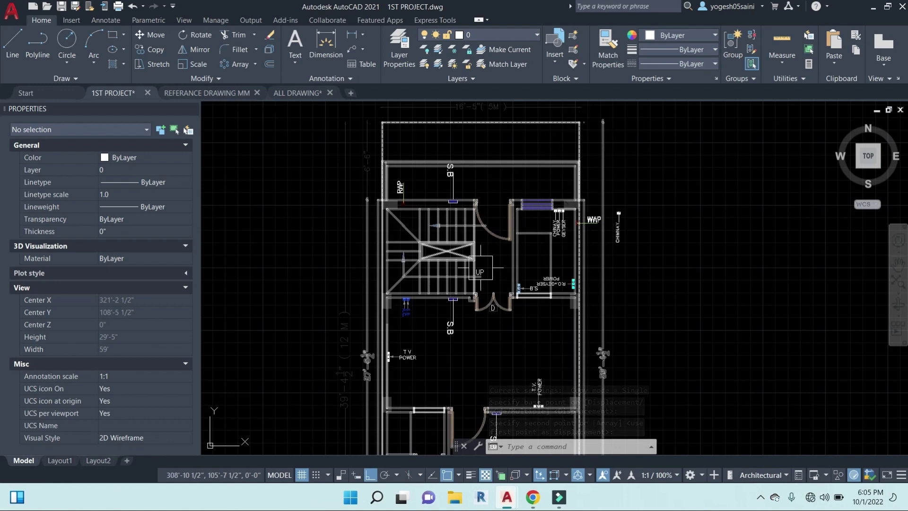
- Copy the A.C./S.B symbol from the drawing room wall into the empty space between the two plans, beside the loose fan symbols
{"action": "scroll", "coordinate": [400, 245], "scroll_direction": "down", "scroll_amount": 4}
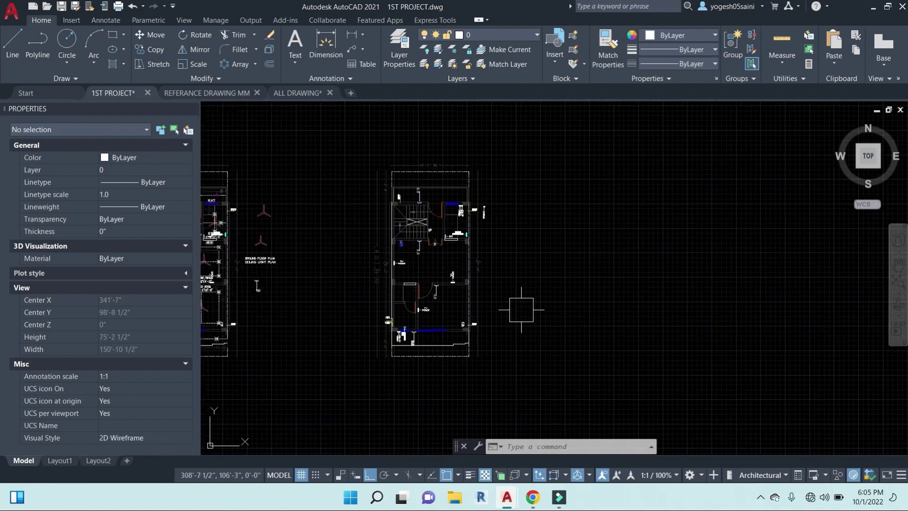
{"action": "scroll", "coordinate": [427, 263], "scroll_direction": "up", "scroll_amount": 2}
{"action": "middle_click_drag", "start_coordinate": [426, 263], "coordinate": [453, 274]}
{"action": "key", "text": "Escape"}
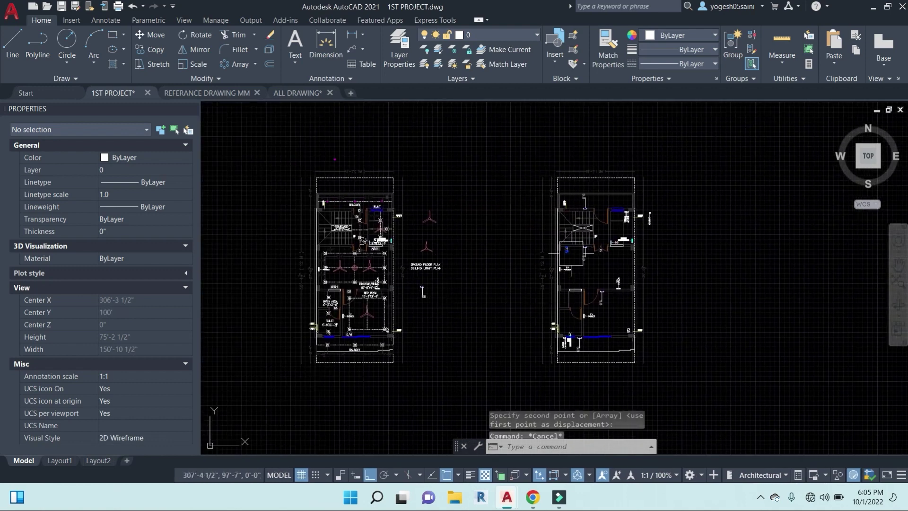
{"action": "scroll", "coordinate": [570, 253], "scroll_direction": "up", "scroll_amount": 7}
{"action": "left_click", "coordinate": [540, 232]}
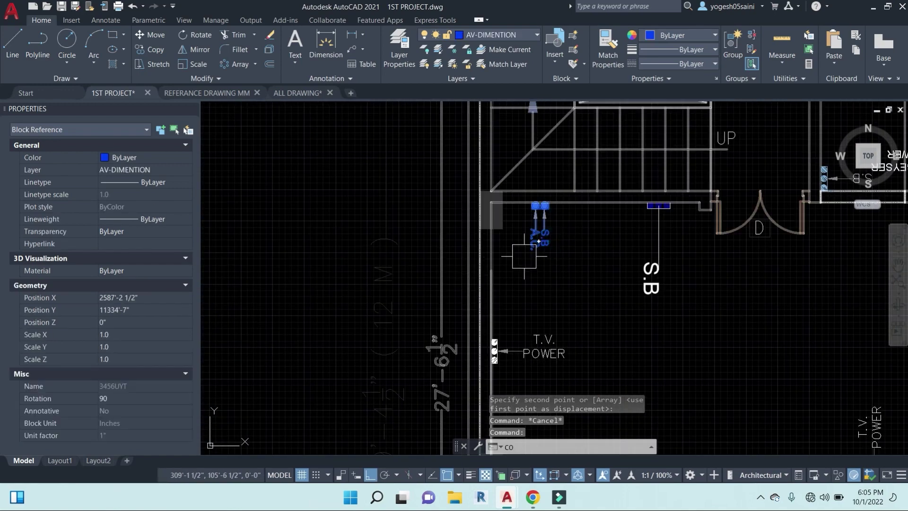
{"action": "type", "text": "CO"}
{"action": "key", "text": "Return"}
{"action": "left_click", "coordinate": [547, 237]}
{"action": "scroll", "coordinate": [686, 290], "scroll_direction": "down", "scroll_amount": 6}
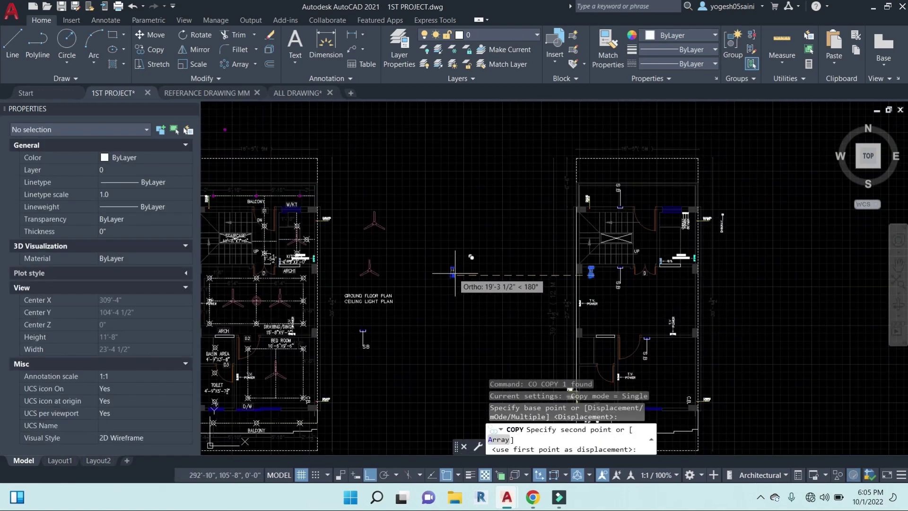
{"action": "key", "text": "Escape"}
{"action": "key", "text": "Escape"}
- Draw a tall, narrow rectangle between the two plans as the first column of a symbol legend
{"action": "type", "text": "REC"}
{"action": "key", "text": "Return"}
{"action": "left_click", "coordinate": [443, 190]}
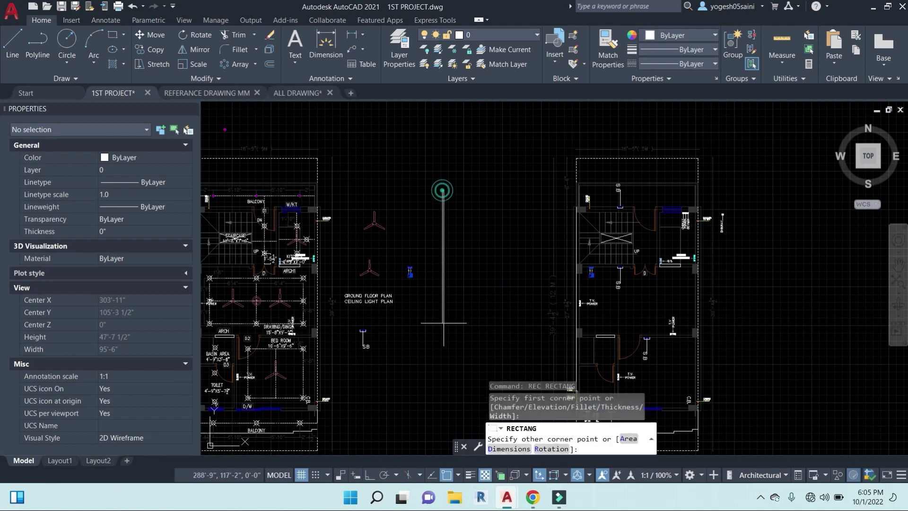
{"action": "left_click", "coordinate": [468, 375]}
{"action": "key", "text": "Escape"}
- Copy the upper loose fan symbol into the top of the tall legend rectangle
{"action": "left_click", "coordinate": [374, 222]}
{"action": "type", "text": "C"}
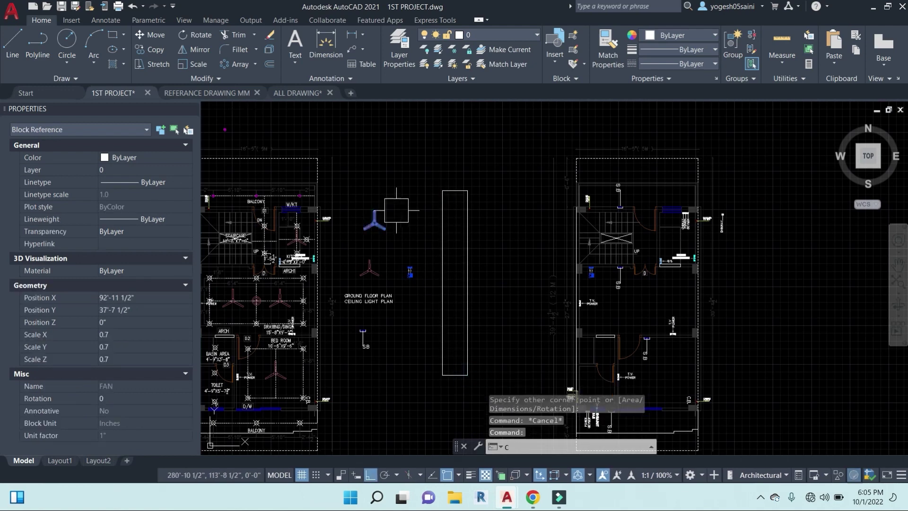
{"action": "key", "text": "Escape"}
{"action": "key", "text": "ctrl+c"}
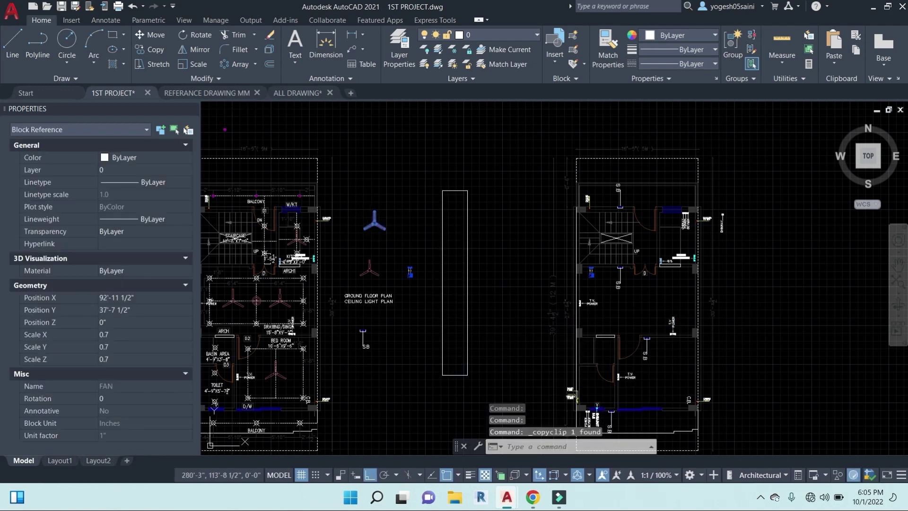
{"action": "key", "text": "ctrl+v"}
{"action": "scroll", "coordinate": [455, 210], "scroll_direction": "up", "scroll_amount": 6}
{"action": "scroll", "coordinate": [414, 217], "scroll_direction": "down", "scroll_amount": 4}
{"action": "middle_click_drag", "start_coordinate": [482, 239], "coordinate": [461, 208]}
{"action": "key", "text": "Escape"}
{"action": "key", "text": "Escape"}
{"action": "key", "text": "Escape"}
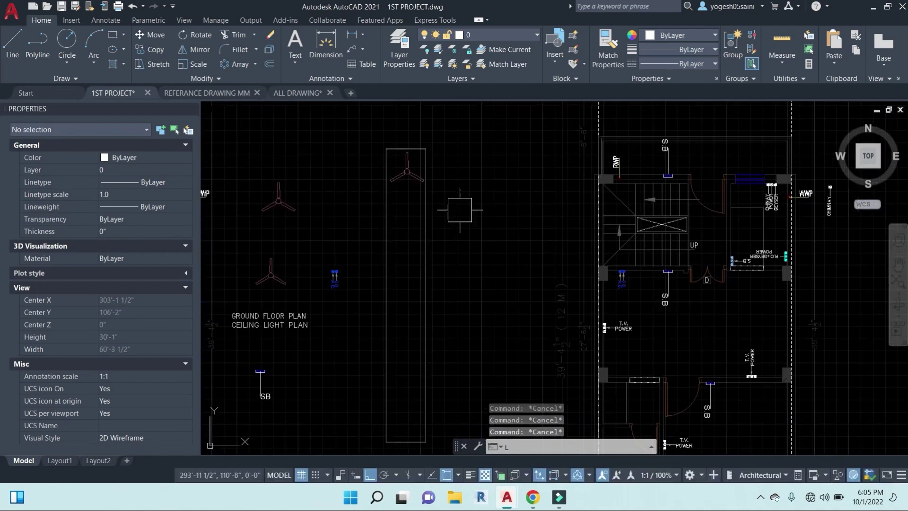
- Draw lines from the rectangle's upper corner to its lower corner to enclose a narrower second legend column alongside it
{"action": "type", "text": "L"}
{"action": "key", "text": "Return"}
{"action": "left_click", "coordinate": [426, 149]}
{"action": "left_click", "coordinate": [447, 149]}
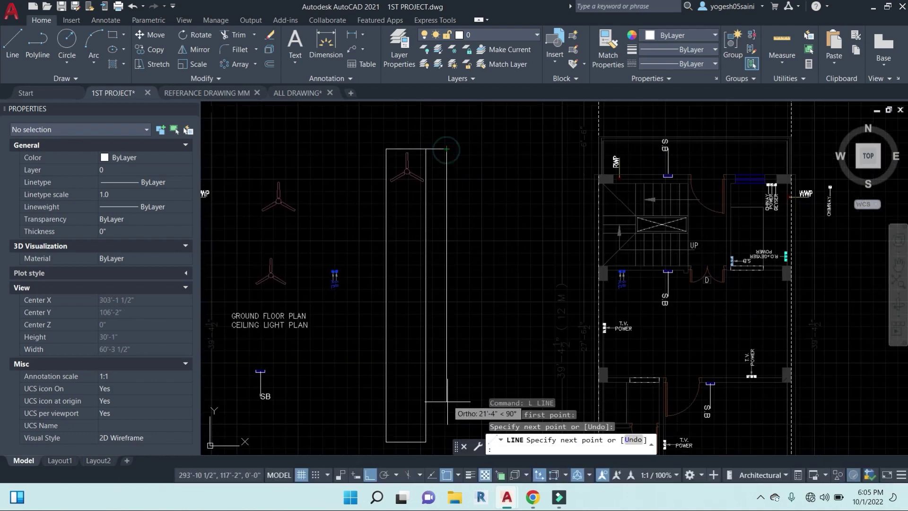
{"action": "left_click", "coordinate": [446, 441]}
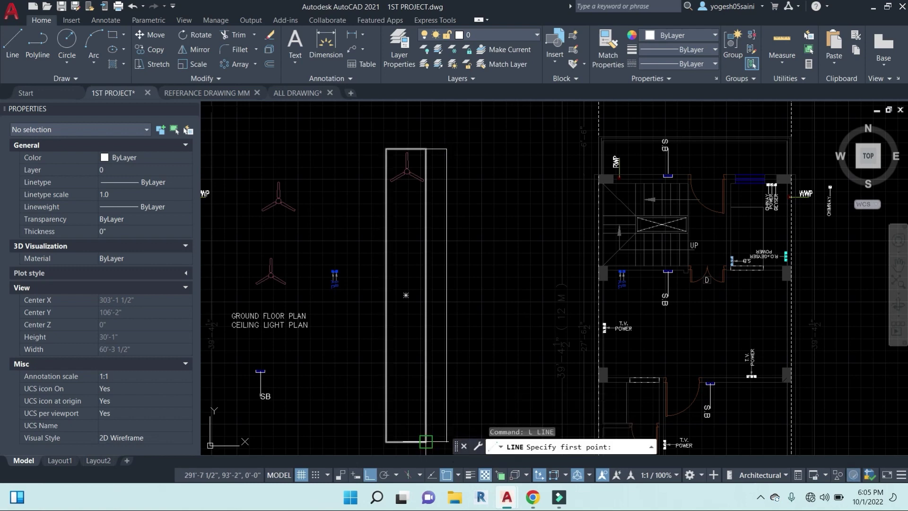
{"action": "key", "text": "Escape"}
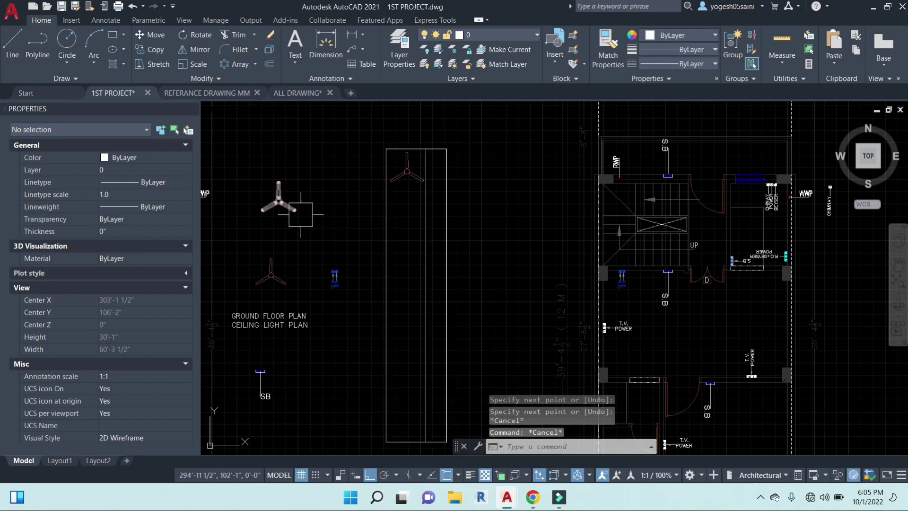
- Rotate the loose A.C./S.B symbol beside the fan symbols to 0 degrees so its labels read horizontally
{"action": "scroll", "coordinate": [345, 300], "scroll_direction": "up", "scroll_amount": 2}
{"action": "left_click", "coordinate": [354, 310]}
{"action": "left_click", "coordinate": [300, 214]}
{"action": "type", "text": "RO"}
{"action": "key", "text": "Return"}
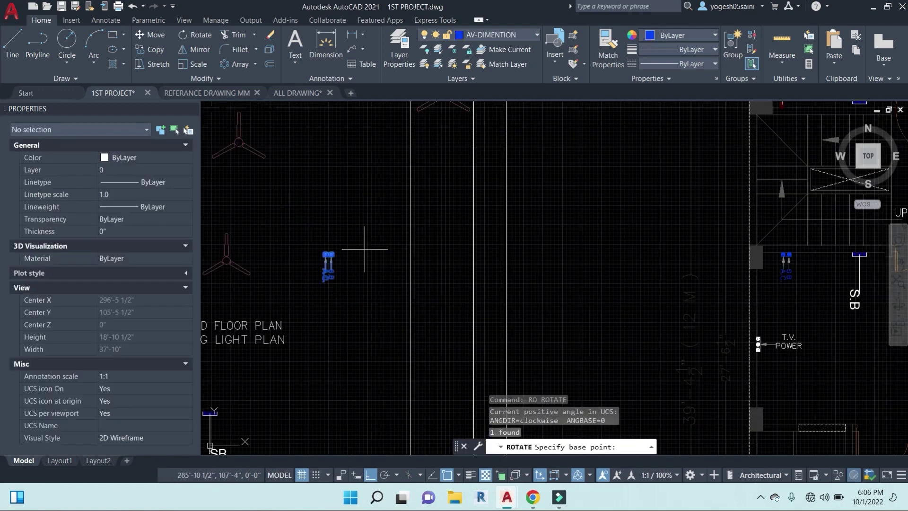
{"action": "left_click", "coordinate": [334, 252]}
{"action": "left_click", "coordinate": [357, 176]}
- Copy the rotated A.C./S.B symbol and move the copy into the legend's first column, below the fan
{"action": "left_click", "coordinate": [350, 258]}
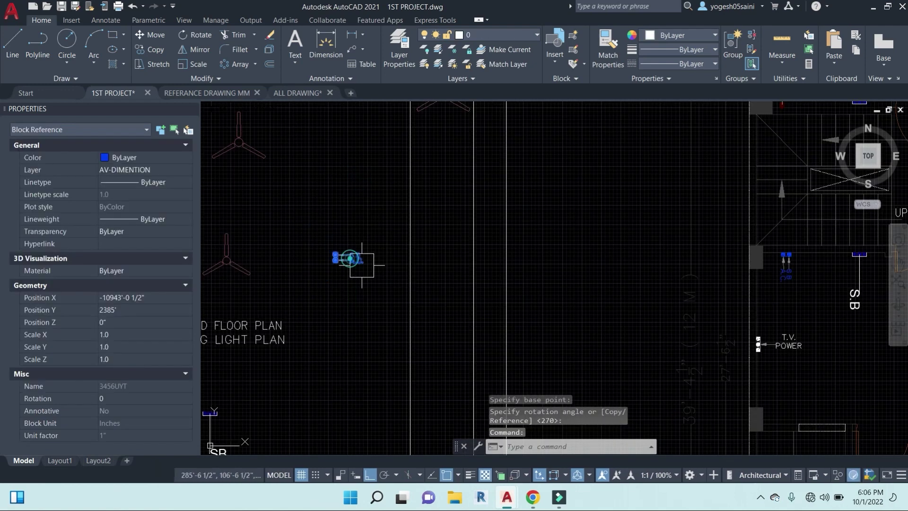
{"action": "type", "text": "co"}
{"action": "key", "text": "Return"}
{"action": "left_click", "coordinate": [530, 277]}
{"action": "left_click", "coordinate": [555, 164]}
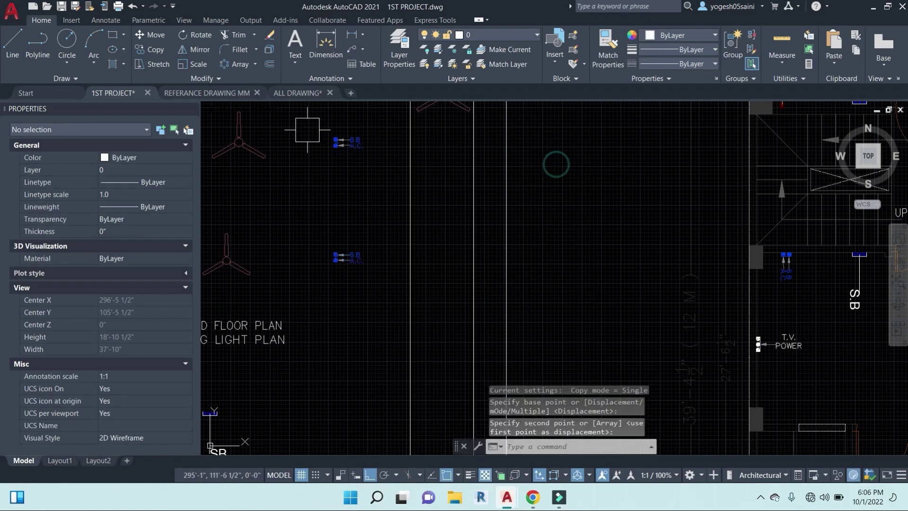
{"action": "left_click", "coordinate": [325, 135]}
{"action": "type", "text": "m"}
{"action": "key", "text": "Return"}
{"action": "left_click", "coordinate": [307, 199]}
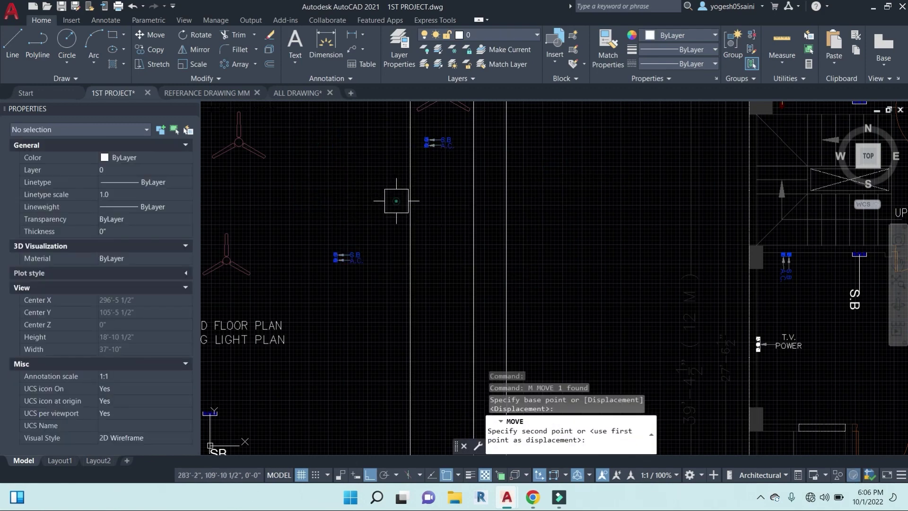
{"action": "scroll", "coordinate": [355, 223], "scroll_direction": "down", "scroll_amount": 2}
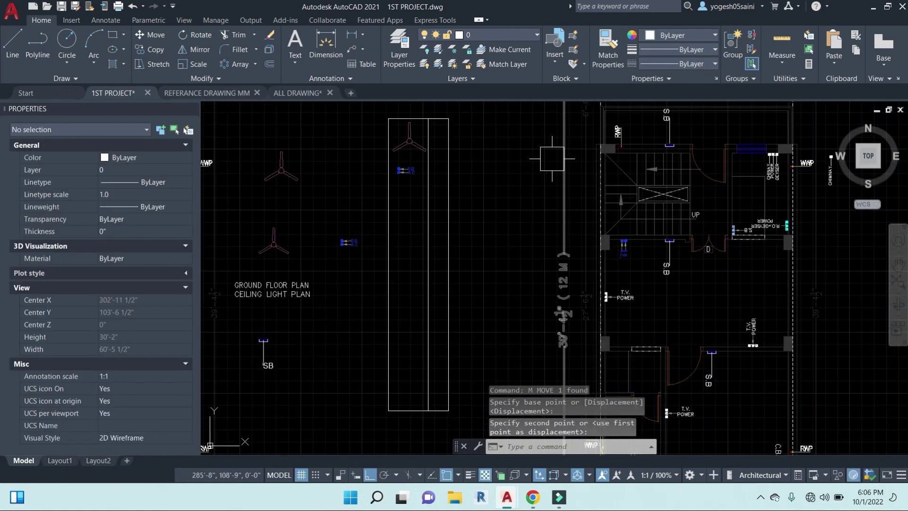
- Copy the GROUND FLOOR PLAN / CEILING LIGHT PLAN title to the free space beside the cleared plan
{"action": "scroll", "coordinate": [552, 159], "scroll_direction": "down", "scroll_amount": 2}
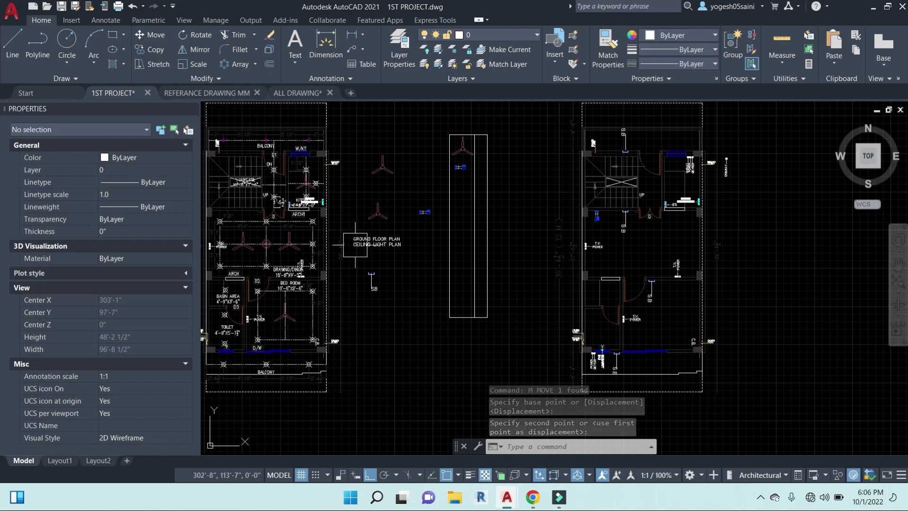
{"action": "middle_click_drag", "start_coordinate": [341, 261], "coordinate": [524, 259]}
{"action": "scroll", "coordinate": [465, 236], "scroll_direction": "up", "scroll_amount": 2}
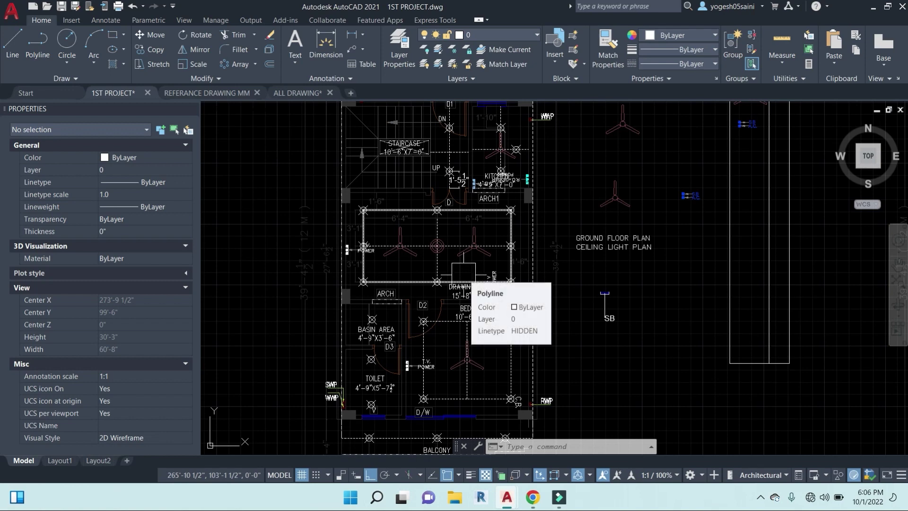
{"action": "middle_click_drag", "start_coordinate": [745, 190], "coordinate": [446, 198]}
{"action": "middle_click_drag", "start_coordinate": [786, 326], "coordinate": [545, 327]}
{"action": "scroll", "coordinate": [597, 286], "scroll_direction": "down", "scroll_amount": 4}
{"action": "scroll", "coordinate": [389, 293], "scroll_direction": "up", "scroll_amount": 4}
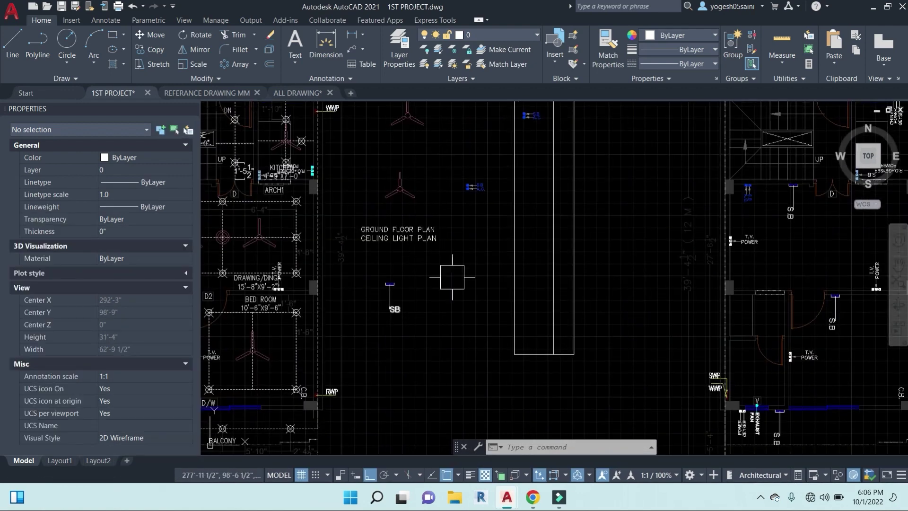
{"action": "left_click", "coordinate": [436, 246]}
{"action": "type", "text": "C"}
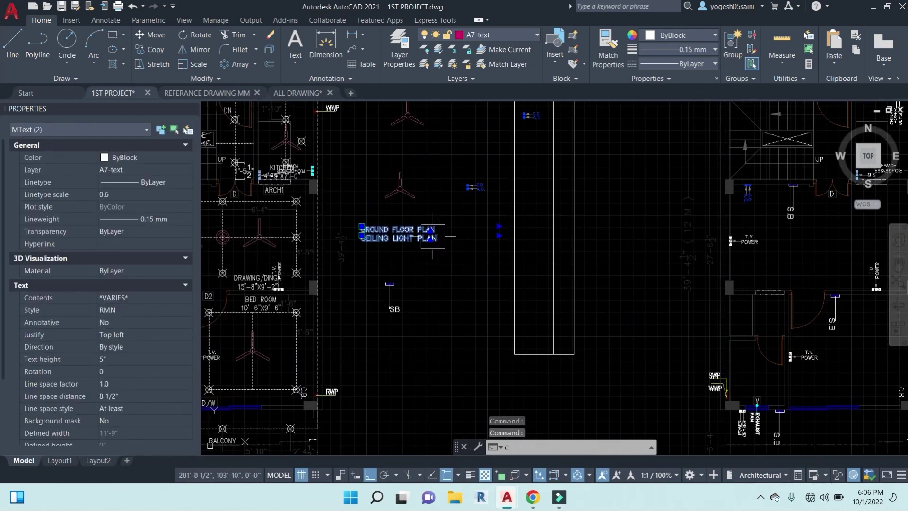
{"action": "type", "text": "O"}
{"action": "key", "text": "Return"}
{"action": "left_click", "coordinate": [416, 277]}
{"action": "middle_click_drag", "start_coordinate": [660, 294], "coordinate": [308, 272]}
{"action": "left_click", "coordinate": [661, 268]}
{"action": "key", "text": "Escape"}
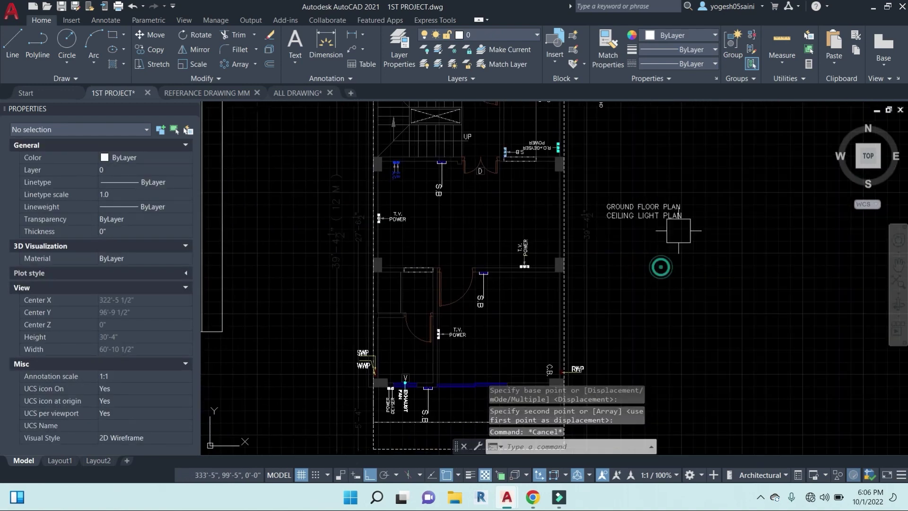
- Change the copied title's second line to WALL ELECTRCIAL LAYOUT and save the drawing
{"action": "double_click", "coordinate": [632, 217]}
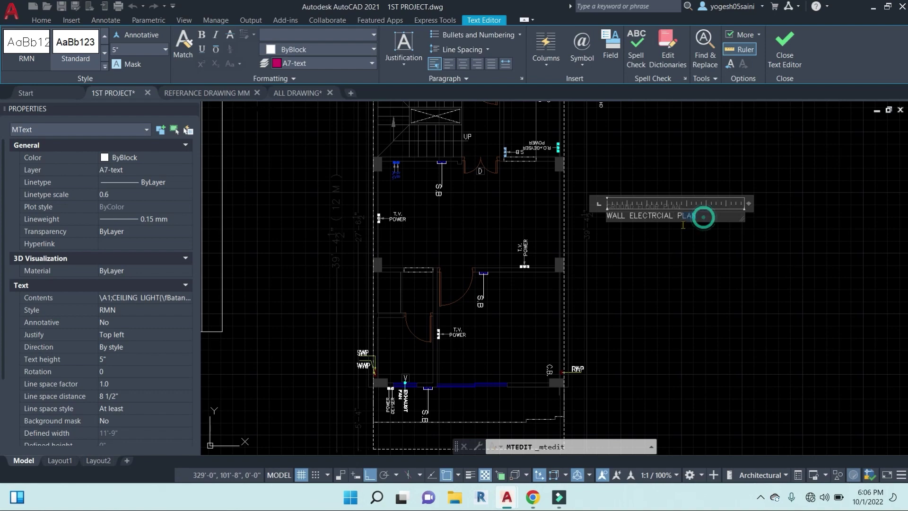
{"action": "left_click_drag", "start_coordinate": [683, 225], "coordinate": [678, 223]}
{"action": "type", "text": "LAYOUT"}
{"action": "left_click", "coordinate": [734, 278]}
{"action": "key", "text": "Escape"}
{"action": "scroll", "coordinate": [705, 277], "scroll_direction": "down", "scroll_amount": 6}
{"action": "key", "text": "ctrl+s"}
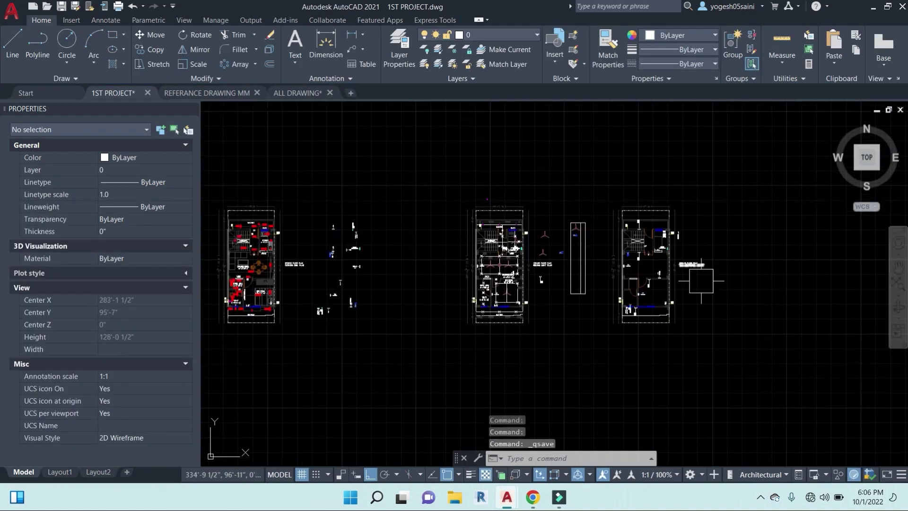
- Review the ceiling light plan, the symbol legend and the wall electrical layout side by side
{"action": "middle_click_drag", "start_coordinate": [683, 305], "coordinate": [630, 305]}
{"action": "scroll", "coordinate": [615, 219], "scroll_direction": "up", "scroll_amount": 4}
{"action": "middle_click_drag", "start_coordinate": [472, 295], "coordinate": [657, 213]}
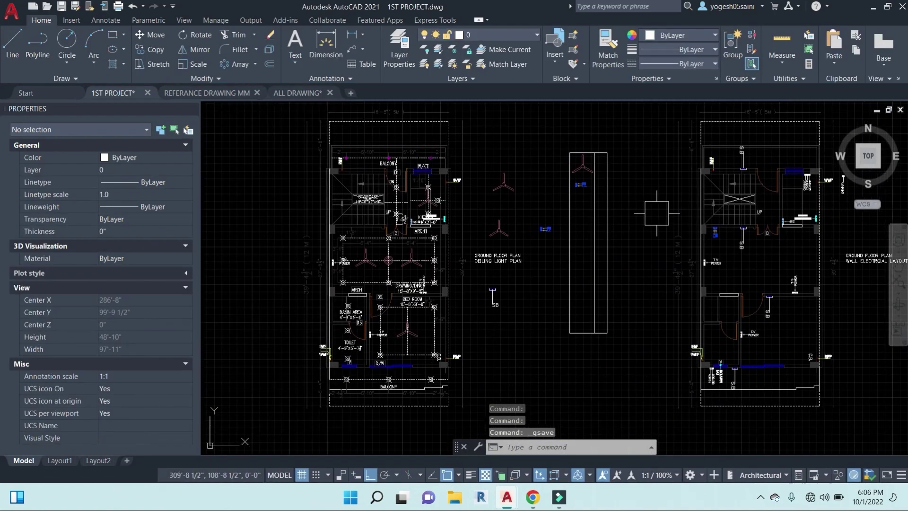
{"action": "scroll", "coordinate": [350, 152], "scroll_direction": "up", "scroll_amount": 7}
{"action": "scroll", "coordinate": [447, 201], "scroll_direction": "down", "scroll_amount": 7}
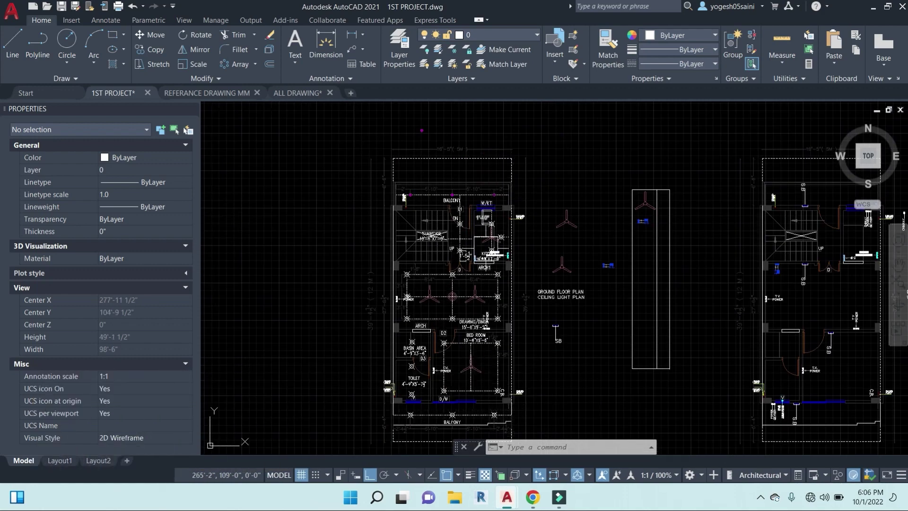
{"action": "scroll", "coordinate": [462, 248], "scroll_direction": "up", "scroll_amount": 3}
{"action": "scroll", "coordinate": [520, 247], "scroll_direction": "down", "scroll_amount": 8}
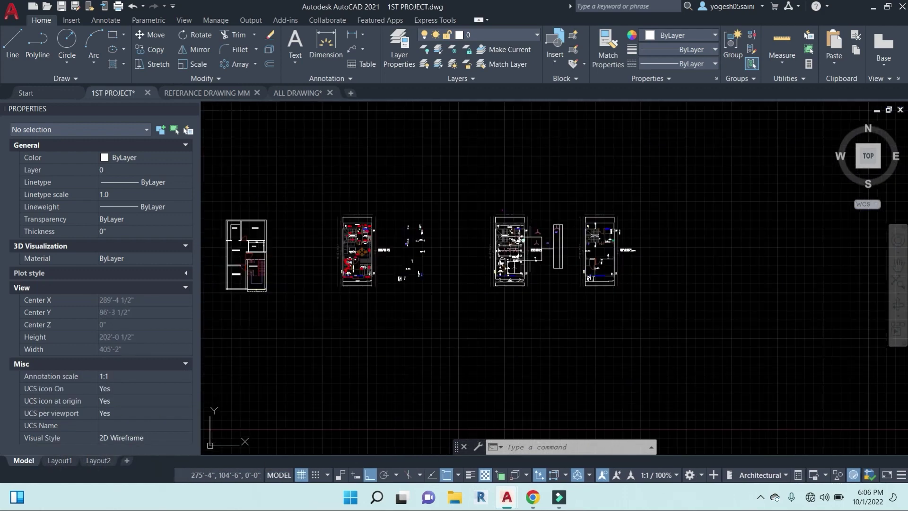
{"action": "scroll", "coordinate": [518, 267], "scroll_direction": "up", "scroll_amount": 4}
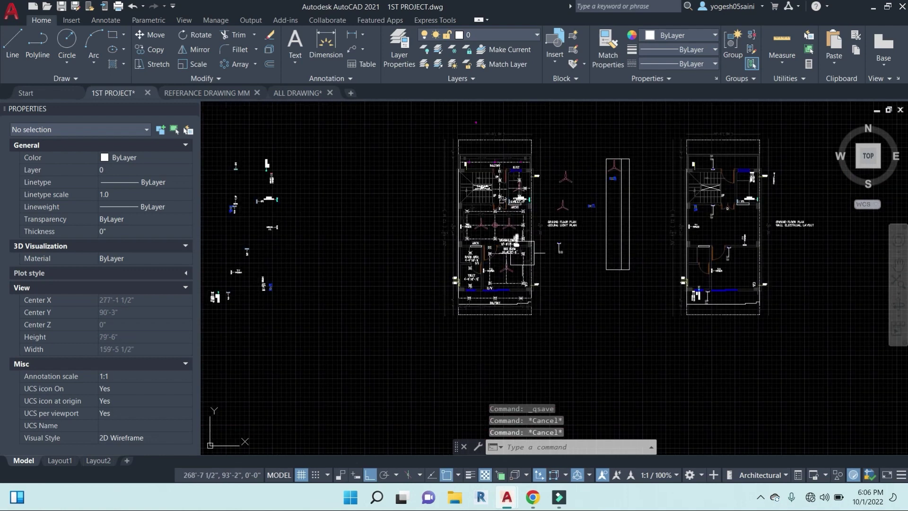